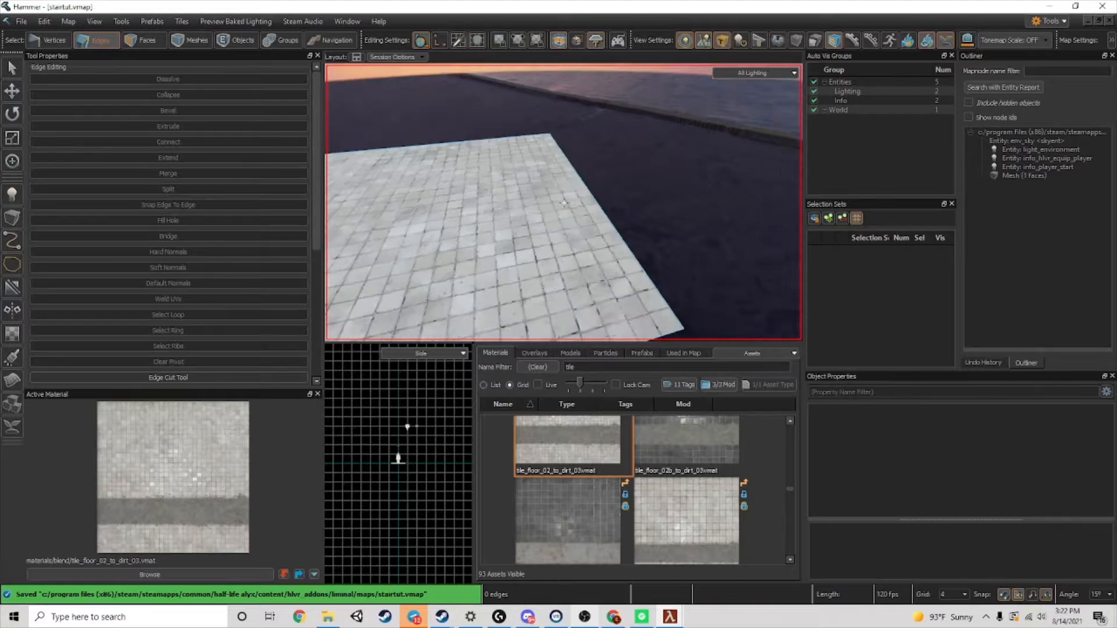
- Extrude one side edge of the tiled floor into two steps, each 16 units high and 16 units deep
left_click(531, 194)
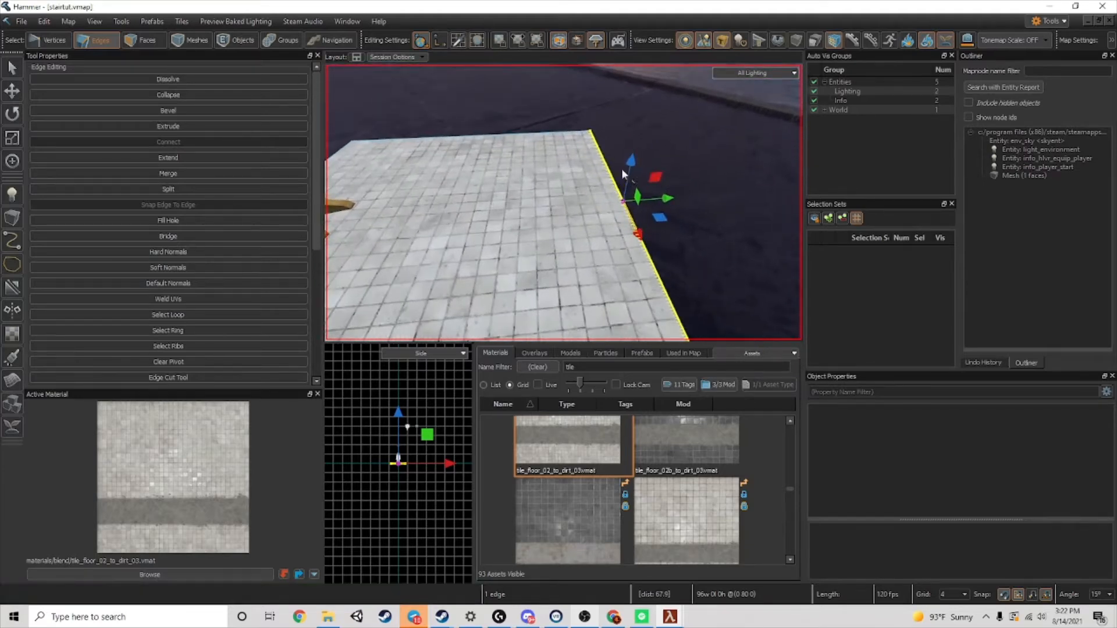
left_click_drag(626, 190, 641, 107, "shift")
key("d")
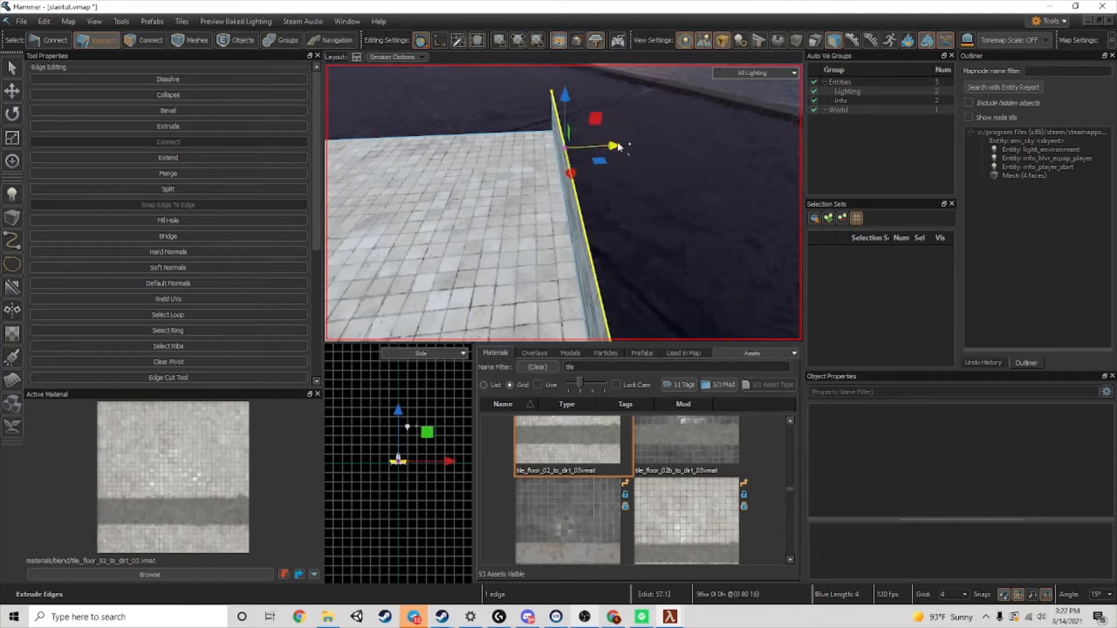
left_click_drag(618, 147, 621, 85, "shift")
scroll(650, 97, "down", 2)
key("d")
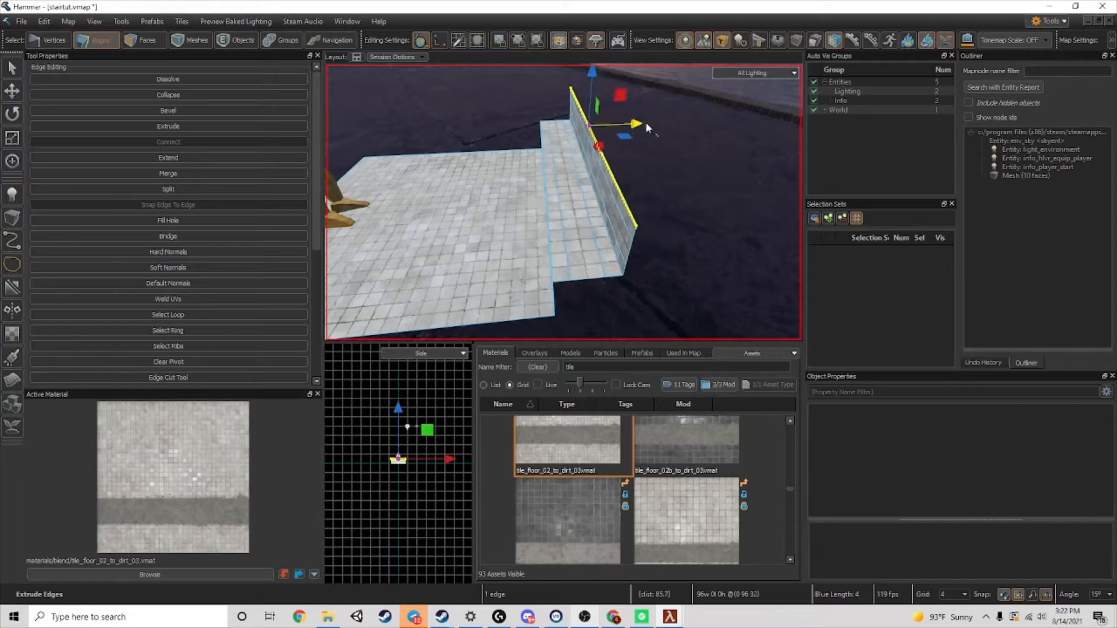
left_click_drag(590, 128, 689, 126, "shift")
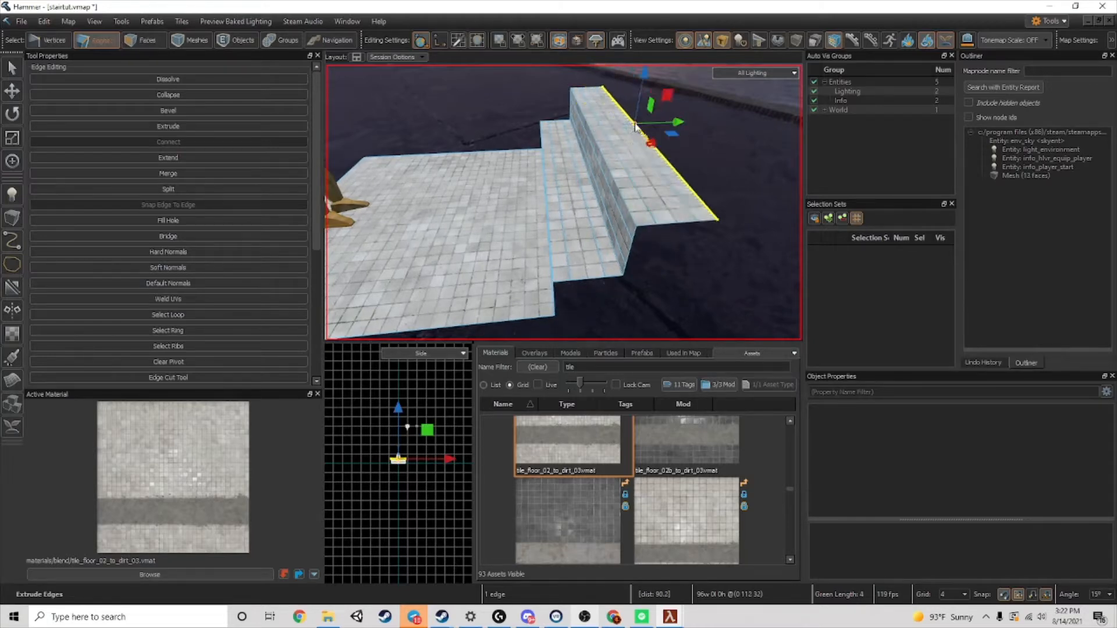
- Extrude the staircase's top edge into a third step and a fourth riser, using 16 units for every rise and depth
key("s")
key("d")
left_click_drag(609, 132, 614, 84, "shift")
right_click_drag(635, 105, 627, 152)
mouse_move(632, 177)
left_mouse_down("shift")
mouse_move(657, 175)
mouse_move(635, 176)
left_mouse_up("shift")
left_click_drag(622, 133, 623, 110, "shift")
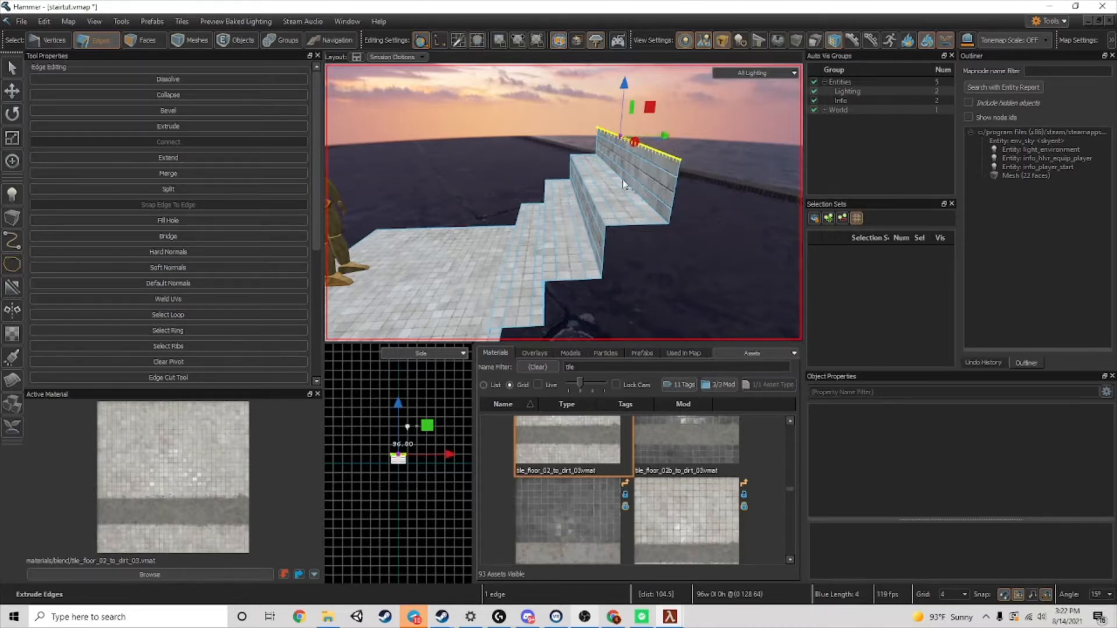
- Extrude the fourth tread 16 units deep and raise the fifth riser 16 units from its edge
scroll(622, 181, "down", 4)
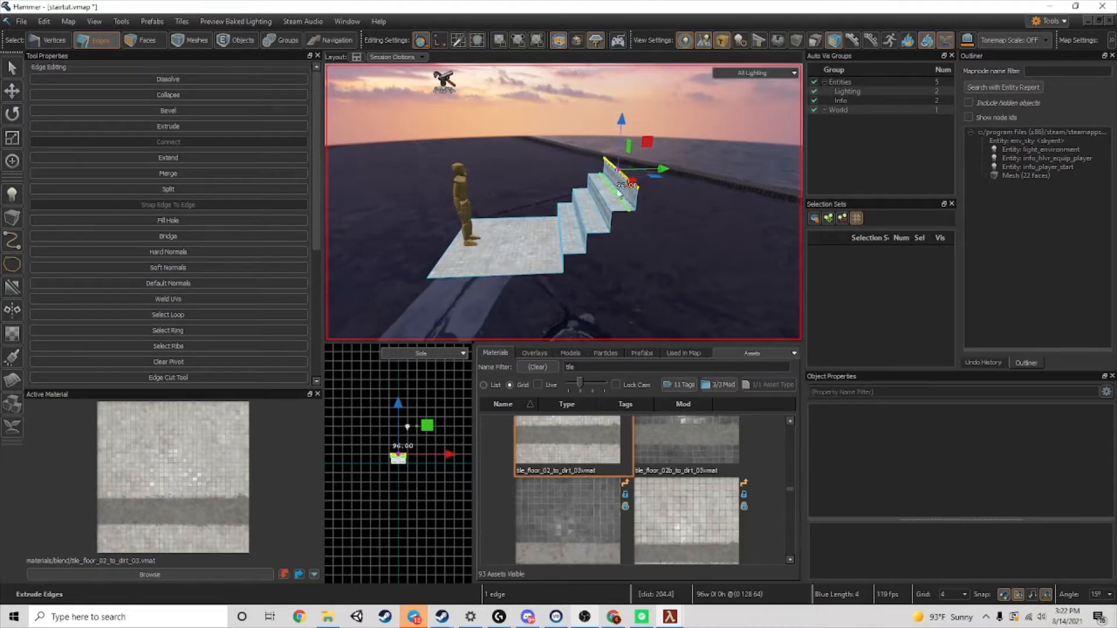
left_click_drag(662, 169, 640, 175, "shift")
key("d")
key("w")
left_click_drag(619, 119, 620, 154, "shift")
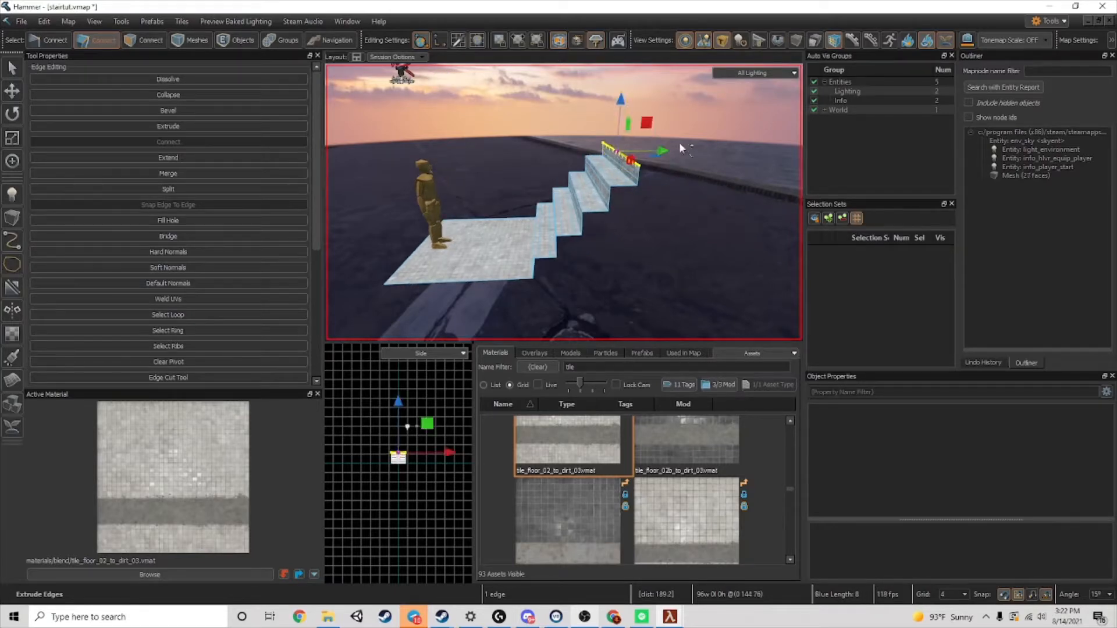
- Extrude the top edge of the fifth riser outward into a flat landing 96 units deep
left_click_drag(621, 101, 770, 153, "shift")
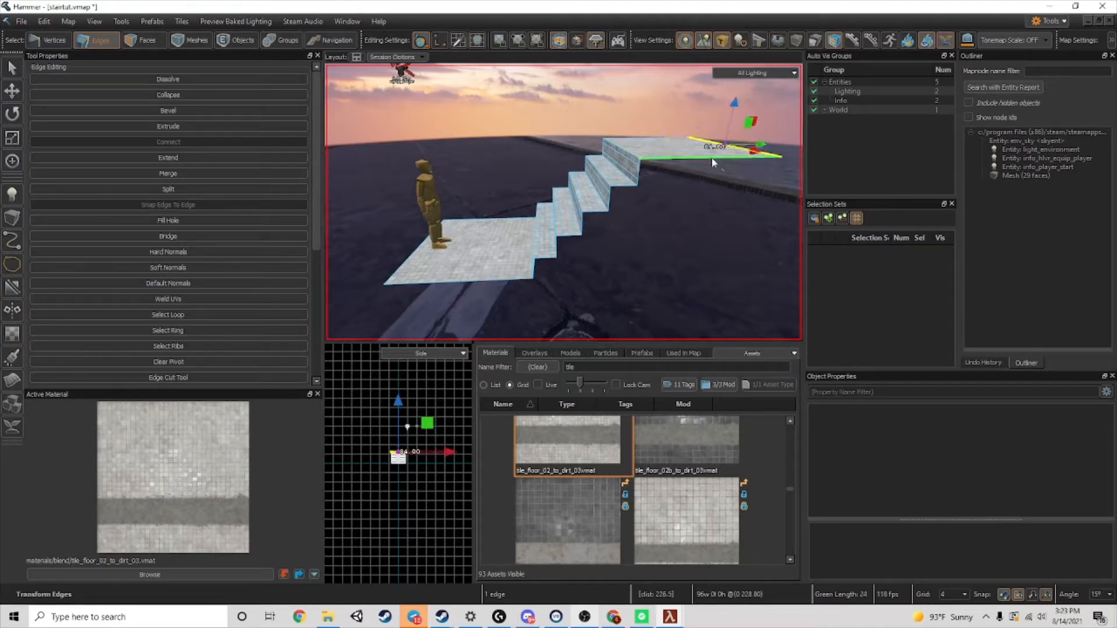
right_click_drag(713, 160, 714, 161)
left_click_drag(753, 174, 763, 176)
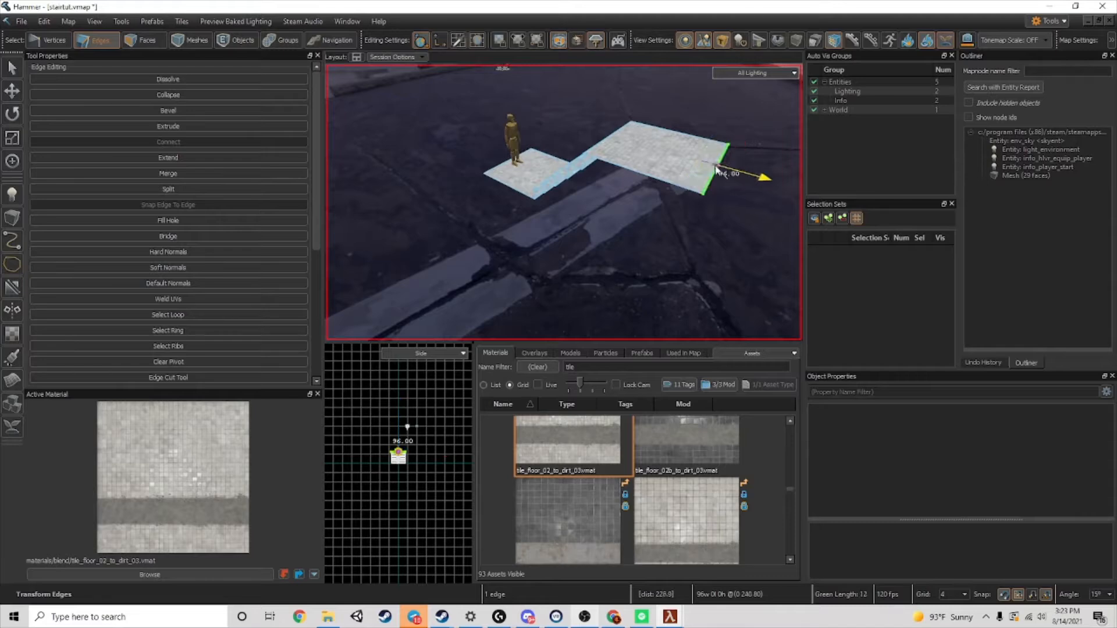
- Extrude the landing's side edge into a step 16 units high and 16 units deep, plus a second riser about 12 units high
right_click_drag(604, 136, 604, 143)
left_click(552, 198)
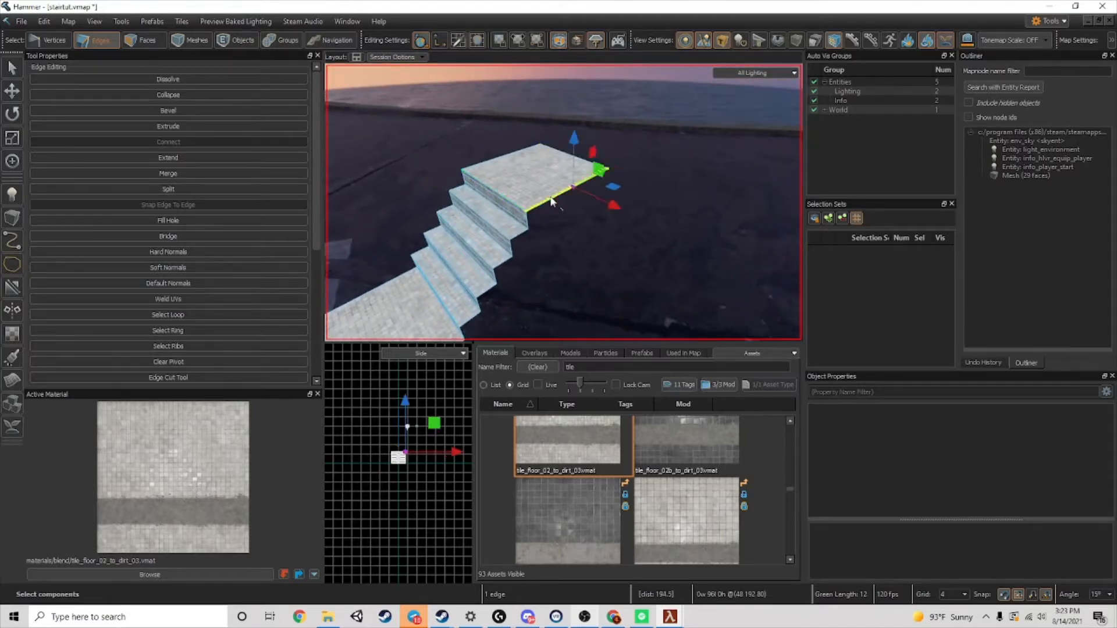
key("w")
key("a")
key("s")
key("d")
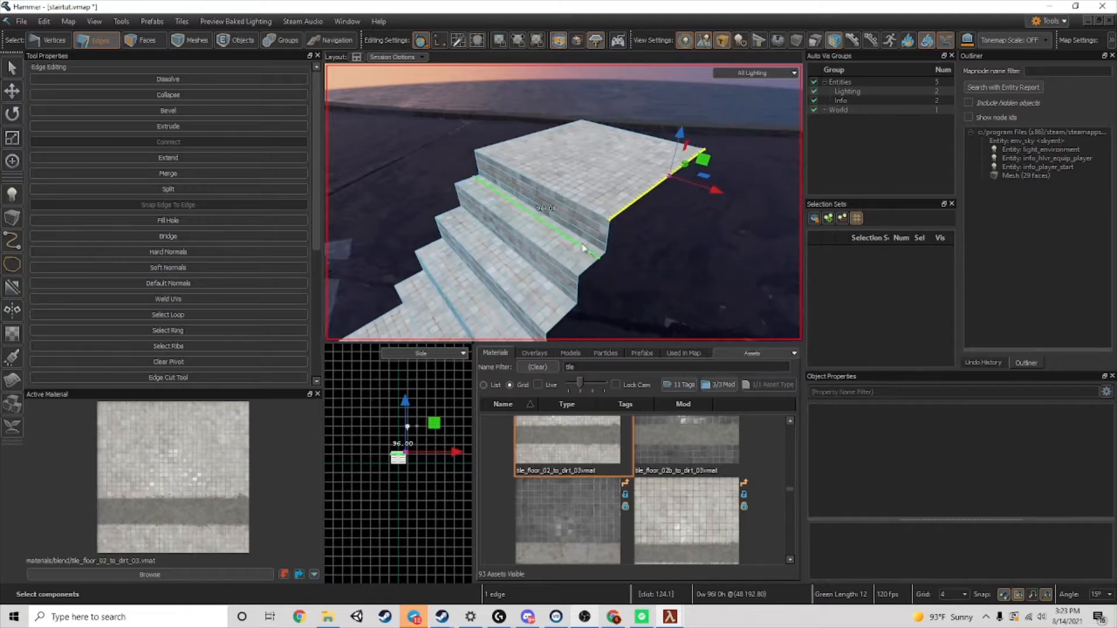
key("w")
right_click_drag(586, 247, 693, 197)
key("a")
key("a")
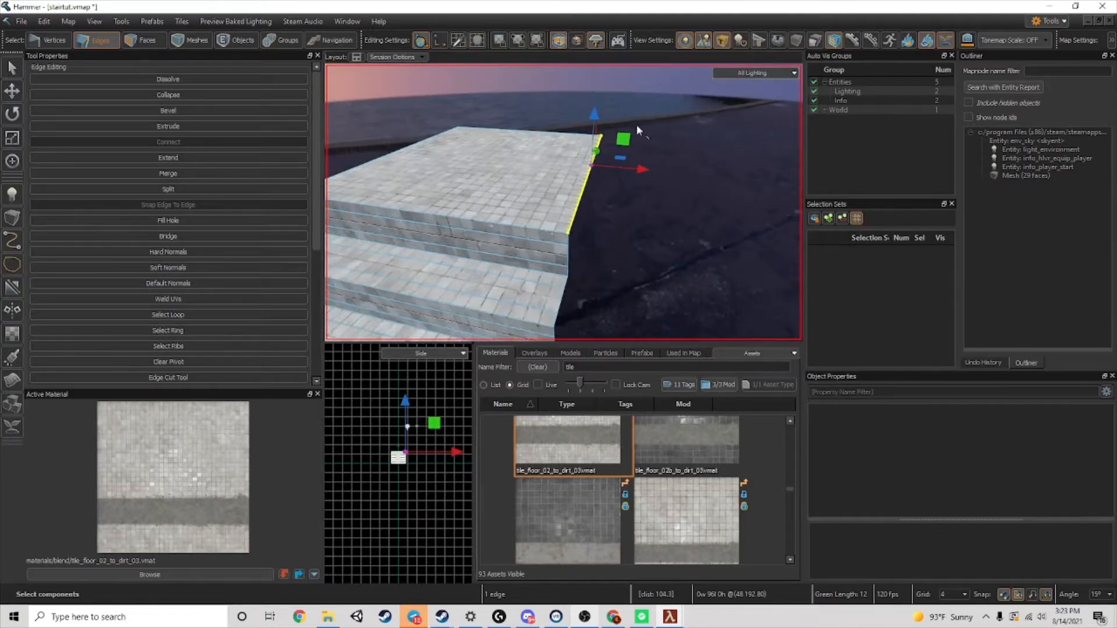
left_click_drag(596, 119, 640, 111, "shift")
right_click_drag(638, 100, 637, 102)
key("s")
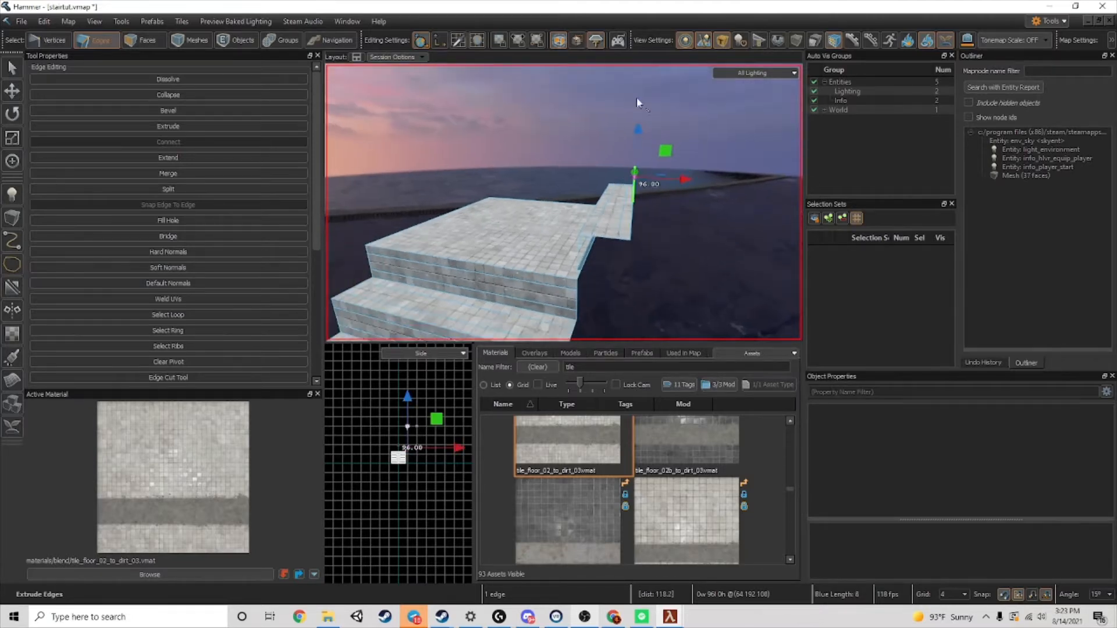
- Raise the second flight's second riser to 16 units and extrude its tread 16 units deep
left_click_drag(640, 133, 641, 123)
left_click_drag(669, 174, 706, 170, "shift")
key("s")
key("d")
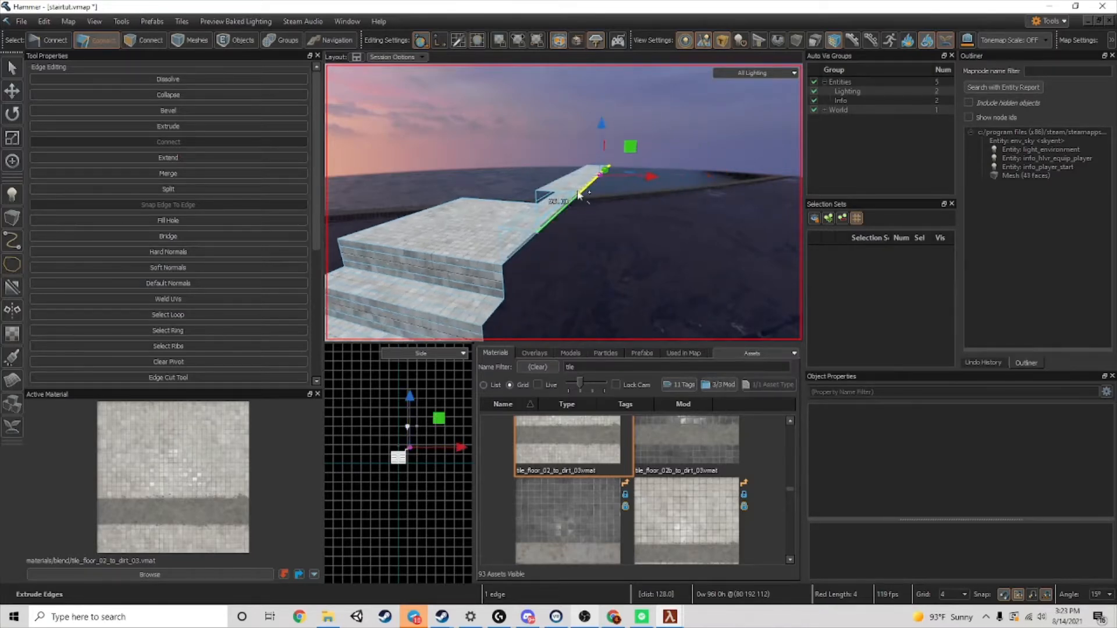
- Extrude the second flight's end edge into two more steps and a fifth riser, each 16 units high with 16-unit treads
left_click_drag(604, 122, 604, 116, "shift")
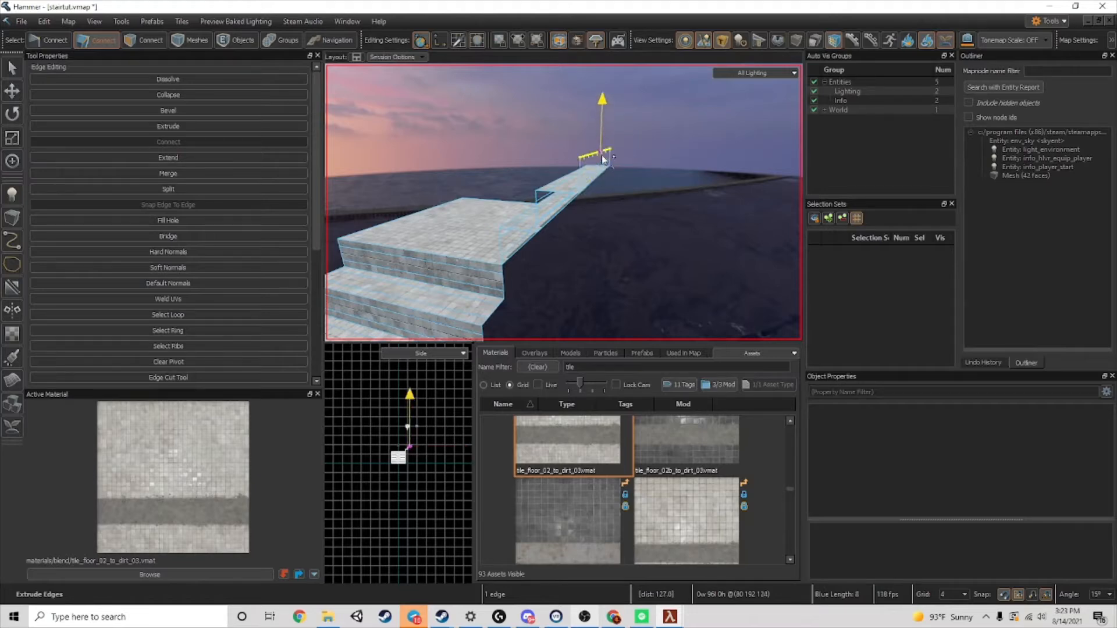
left_click_drag(602, 155, 637, 143, "shift")
right_click_drag(636, 143, 563, 202)
left_click_drag(606, 176, 595, 212, "shift")
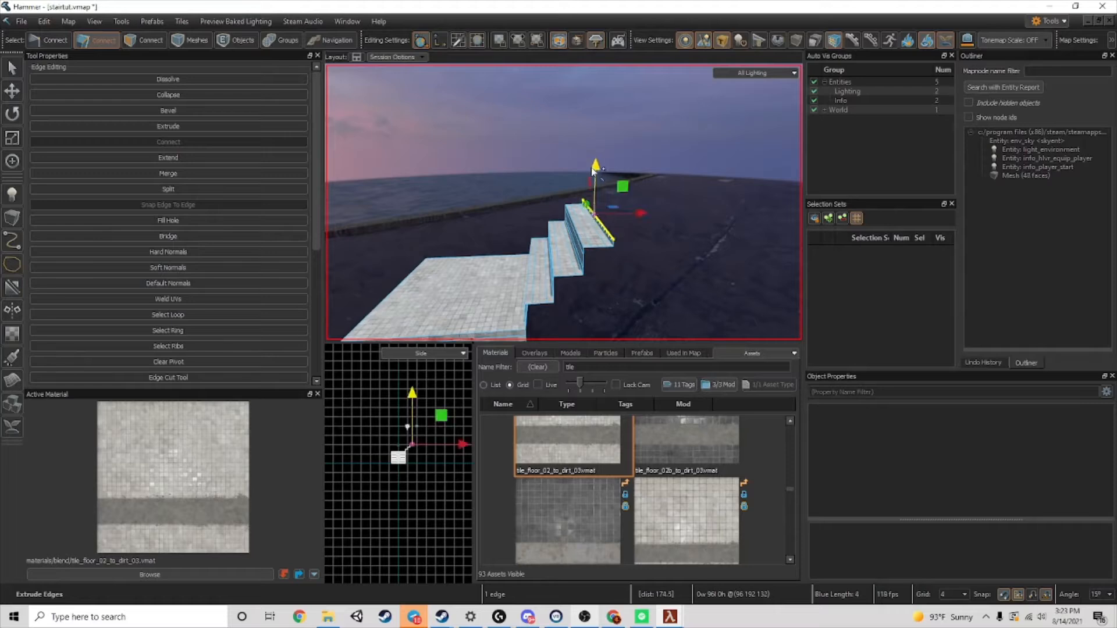
left_click_drag(593, 170, 619, 186, "shift")
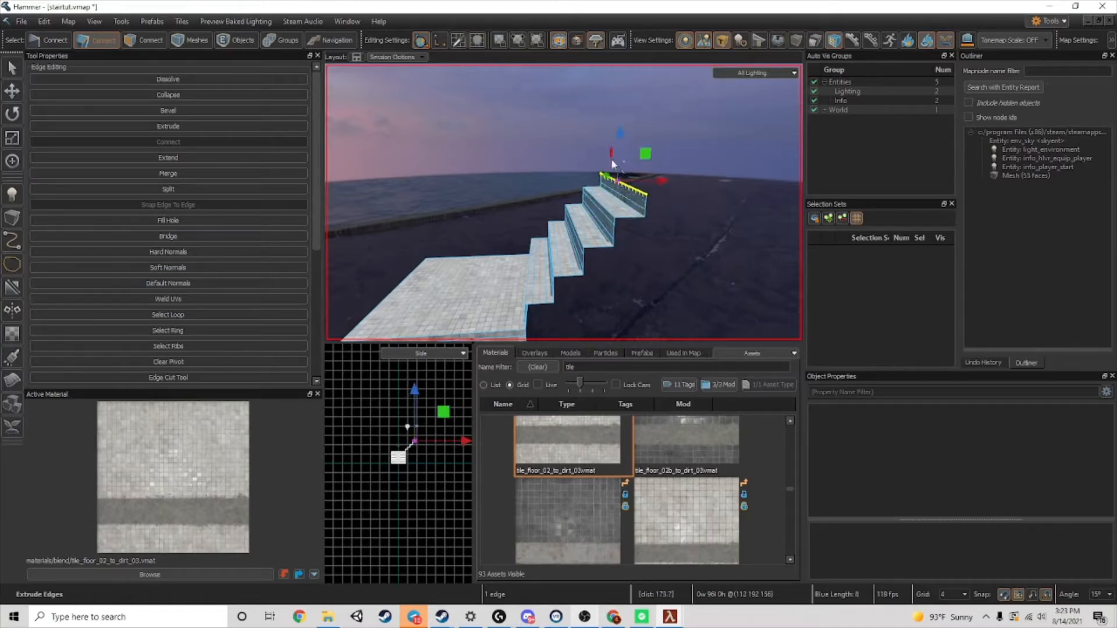
left_click_drag(621, 133, 621, 126, "shift")
- Change the 2D side viewport to the top view and save the map
scroll(399, 463, "up", 5)
scroll(410, 464, "down", 3)
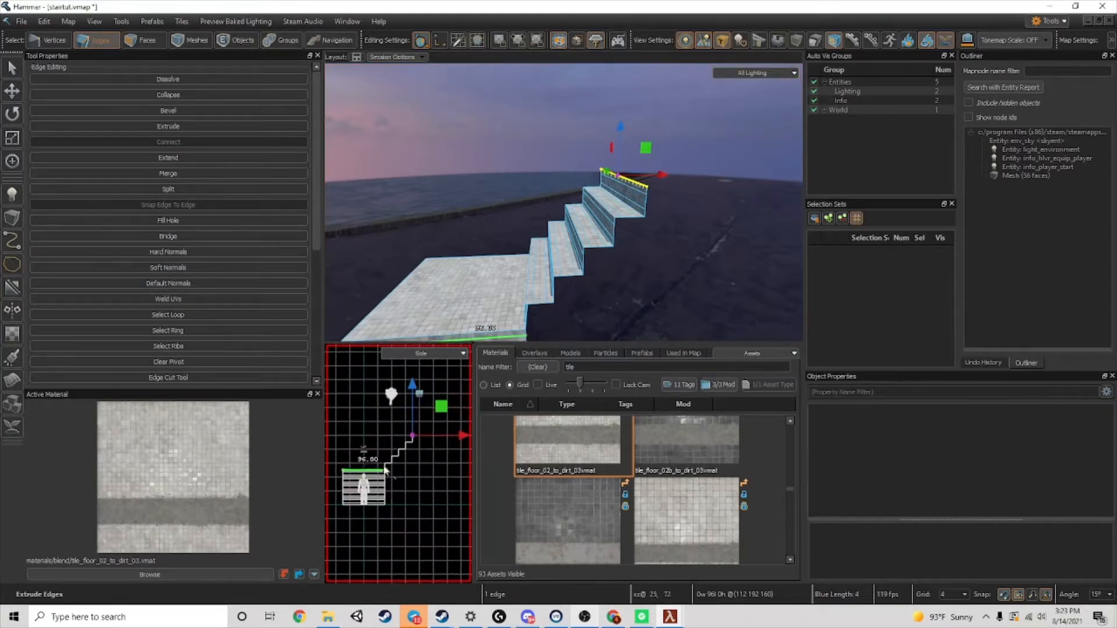
left_click(417, 355)
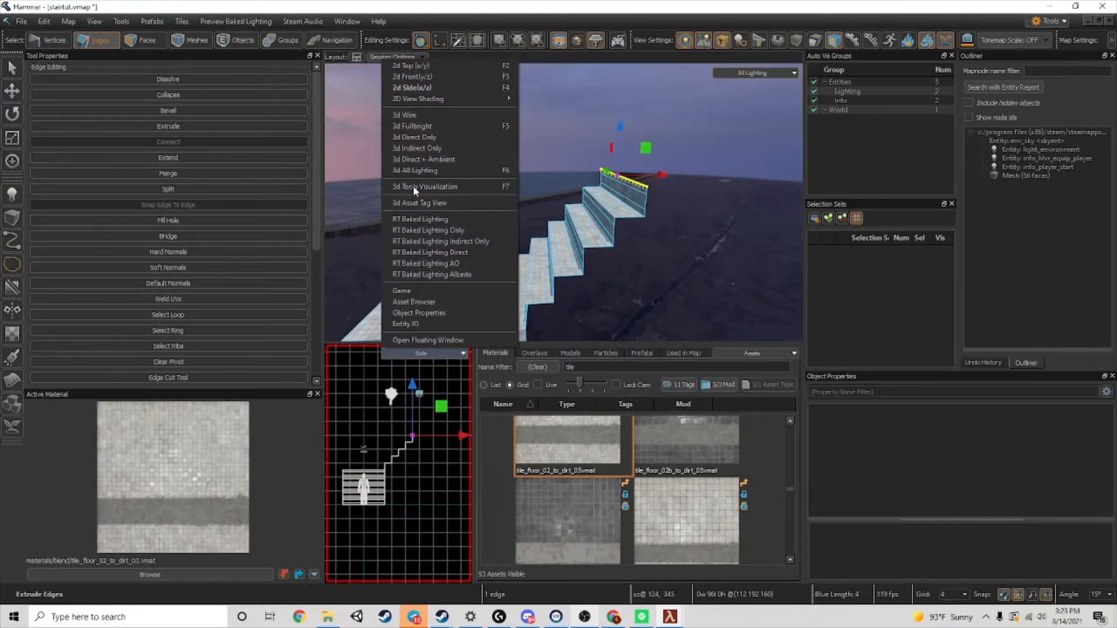
left_click(414, 65)
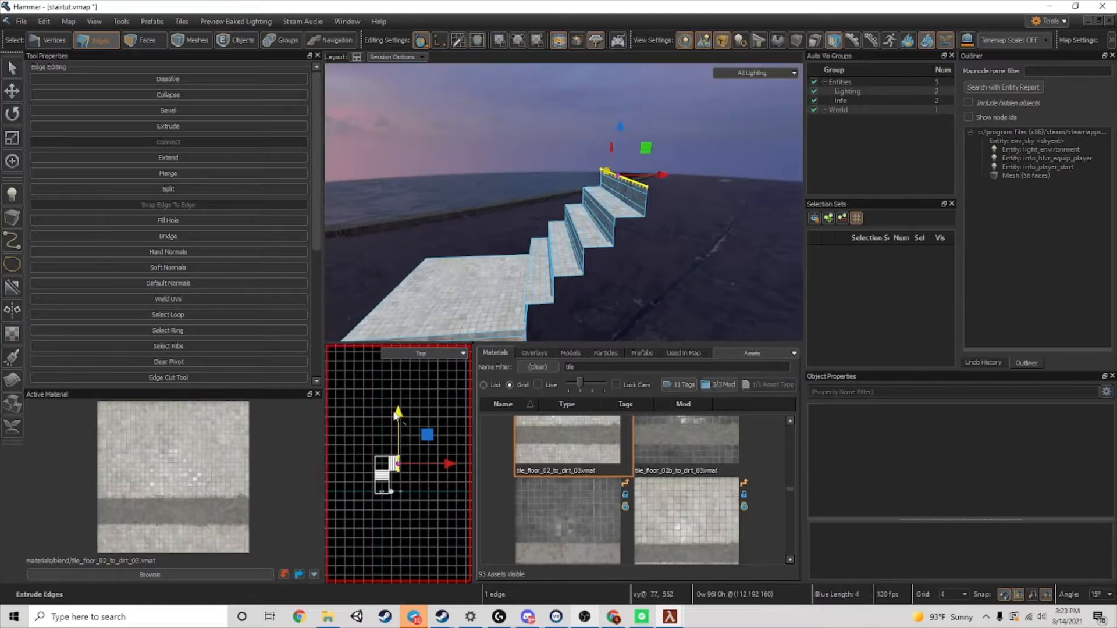
key("ctrl+s")
scroll(402, 483, "up", 5)
scroll(401, 483, "down", 1)
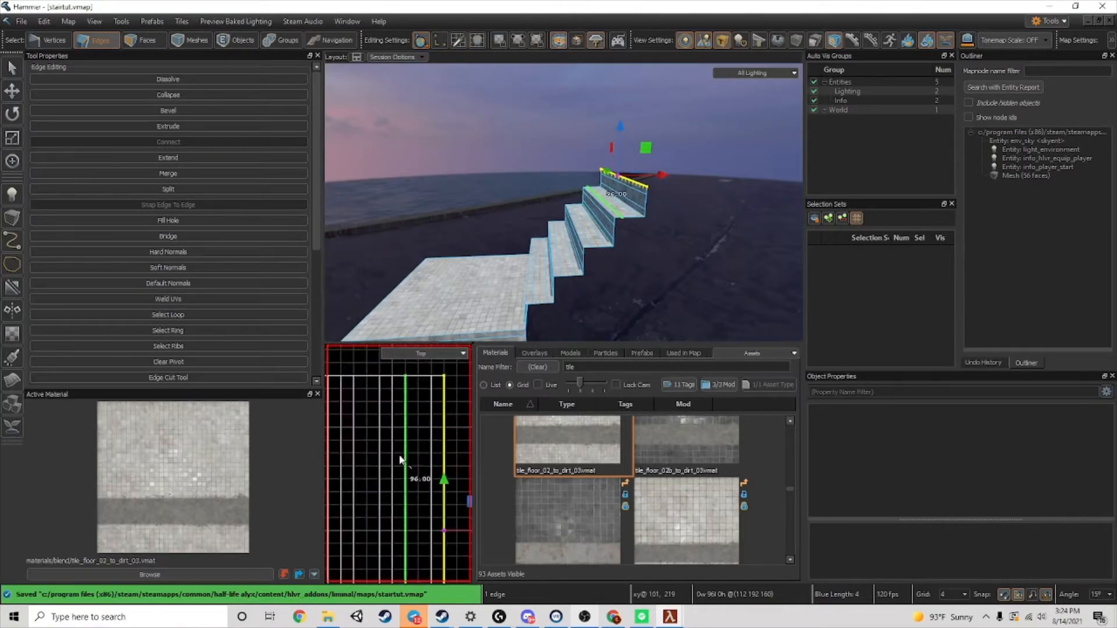
- Extrude the second flight's fifth tread 16 units deep and a final riser 16 units high
left_click_drag(661, 172, 674, 174, "shift")
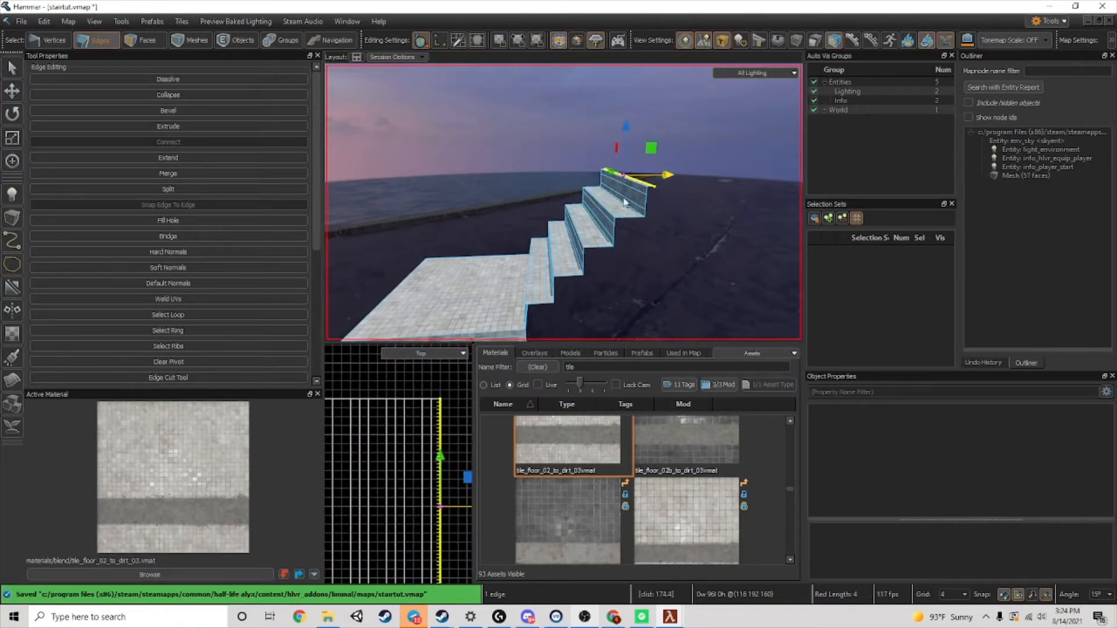
right_click_drag(674, 174, 638, 183)
left_click_drag(608, 156, 596, 169, "shift")
left_click_drag(595, 130, 605, 149, "shift")
key("ctrl+z")
right_click_drag(549, 208, 563, 207)
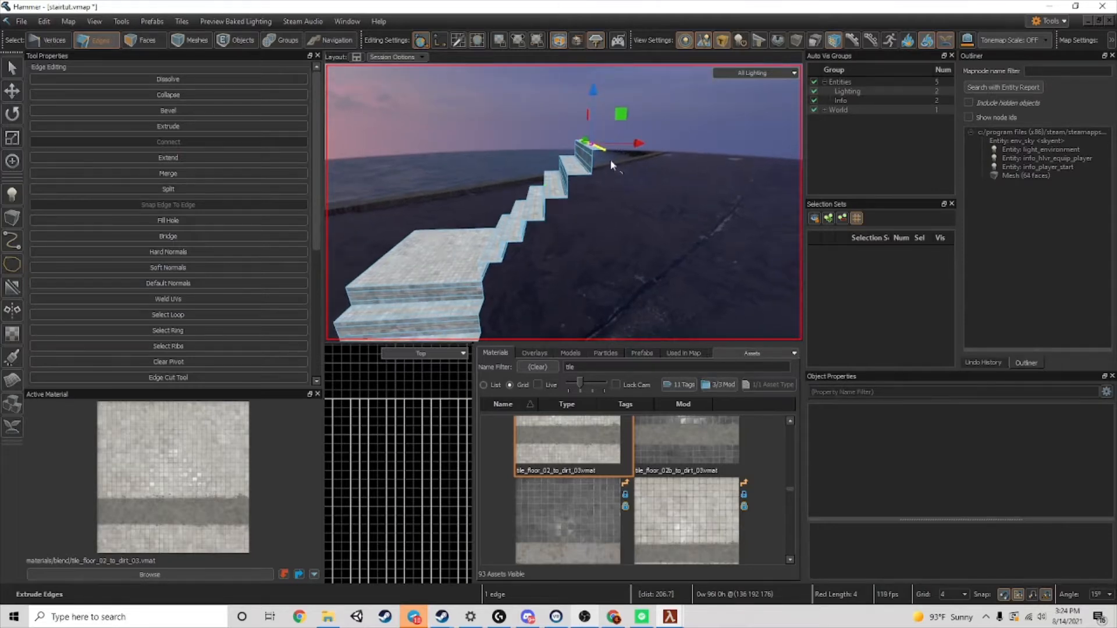
- Extrude the final riser's top edge outward into an upper landing about 100 units deep
left_click_drag(627, 144, 675, 143, "shift")
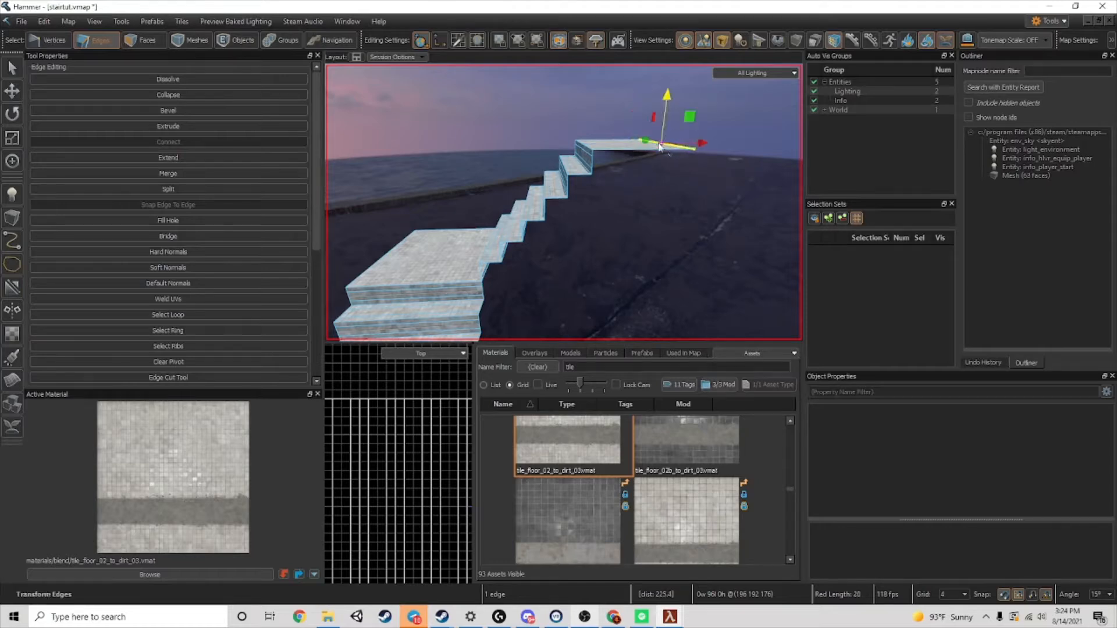
right_click_drag(641, 155, 505, 157)
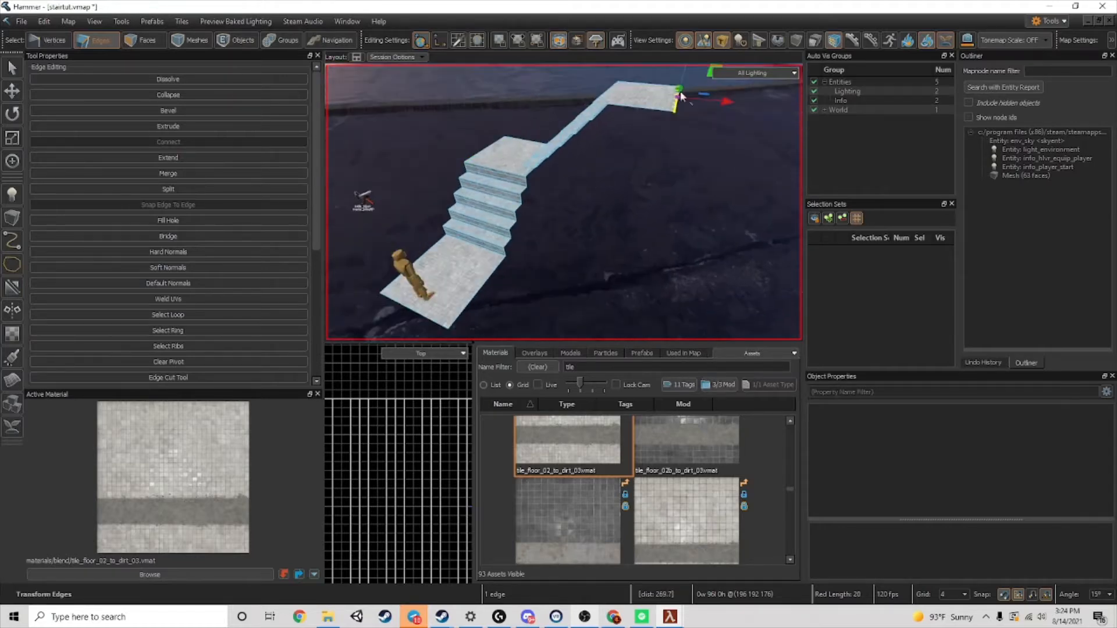
left_click_drag(726, 109, 745, 111)
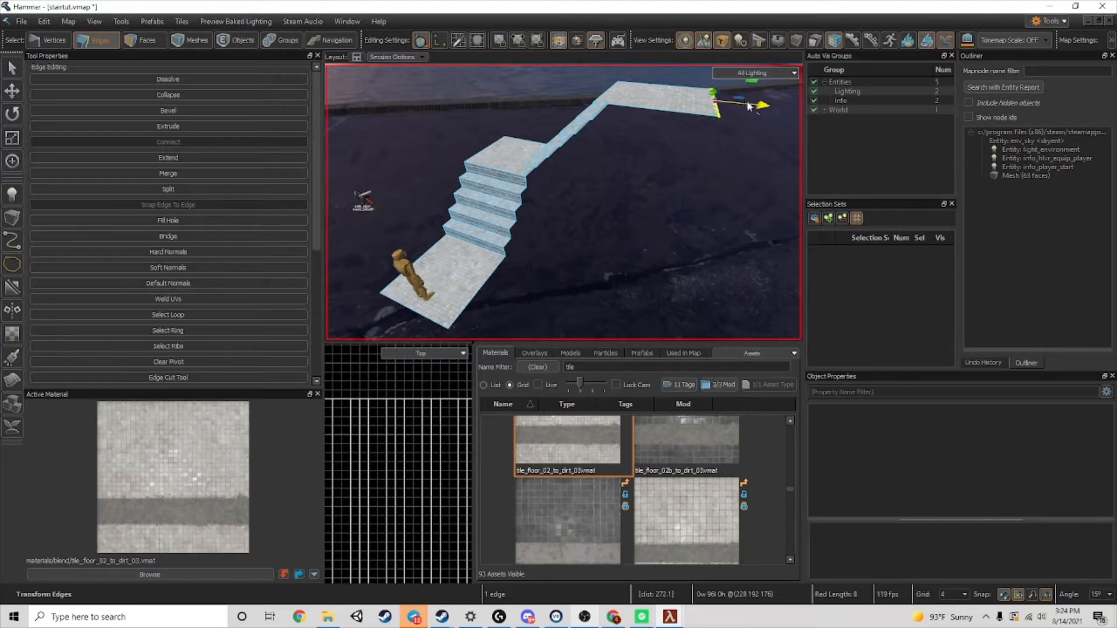
- Clear the edge selection and examine the risers and step edges of both stair flights up close
right_click_drag(643, 164, 563, 201)
mouse_move(551, 164)
right_mouse_down()
mouse_move(563, 202)
mouse_move(551, 164)
right_mouse_up()
left_click(551, 164)
key("s")
key("a")
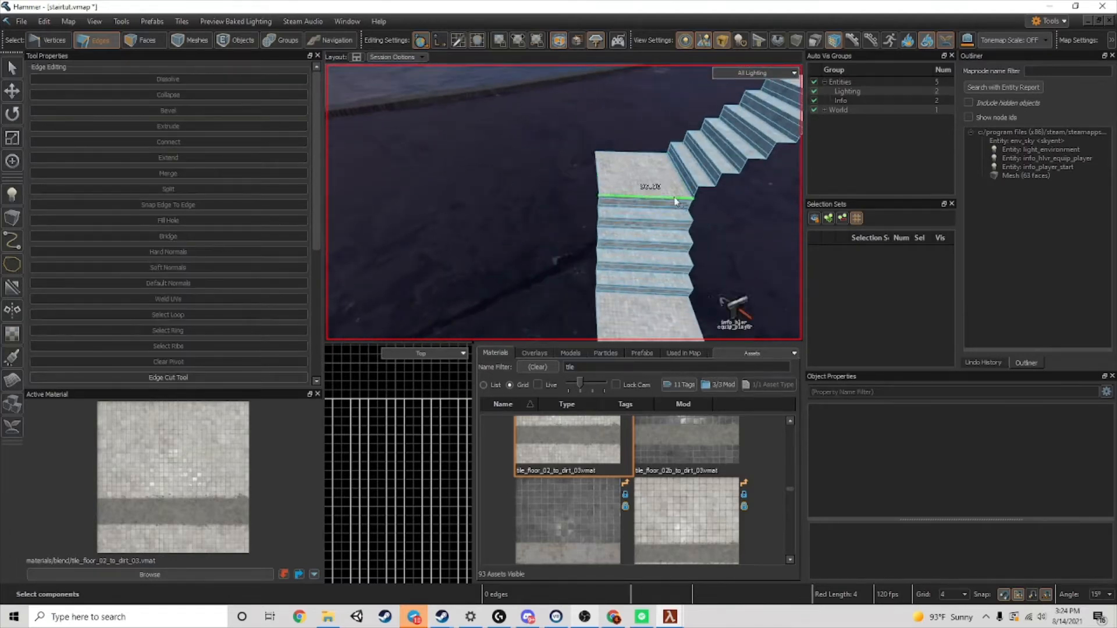
key("d")
key("w")
key("s")
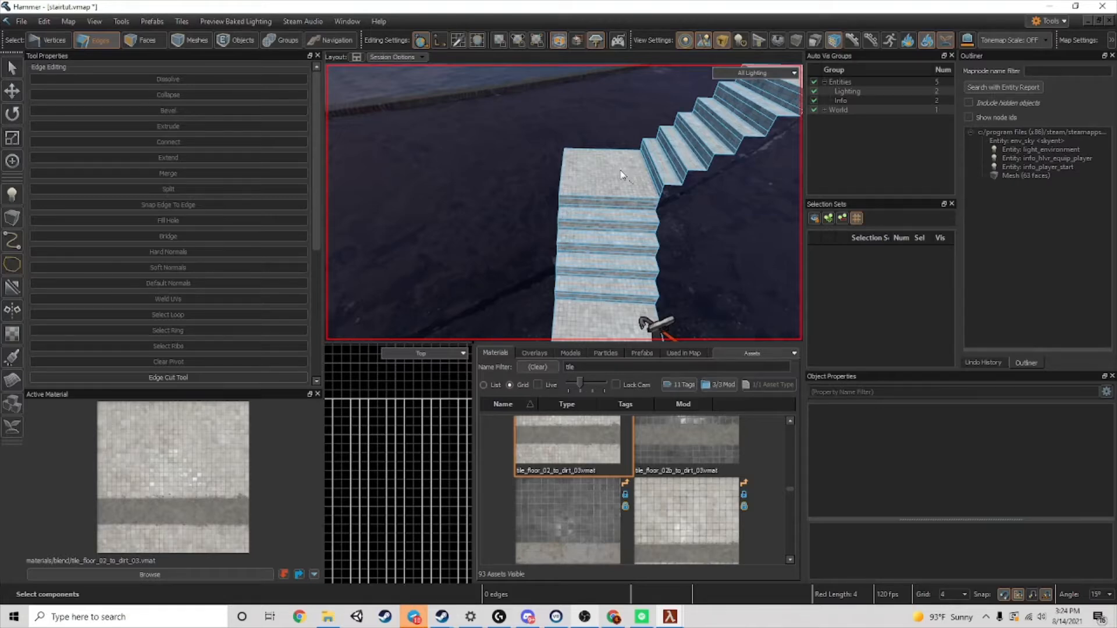
key("w")
key("d")
right_click_drag(621, 175, 645, 224)
key("a")
key("w")
key("s")
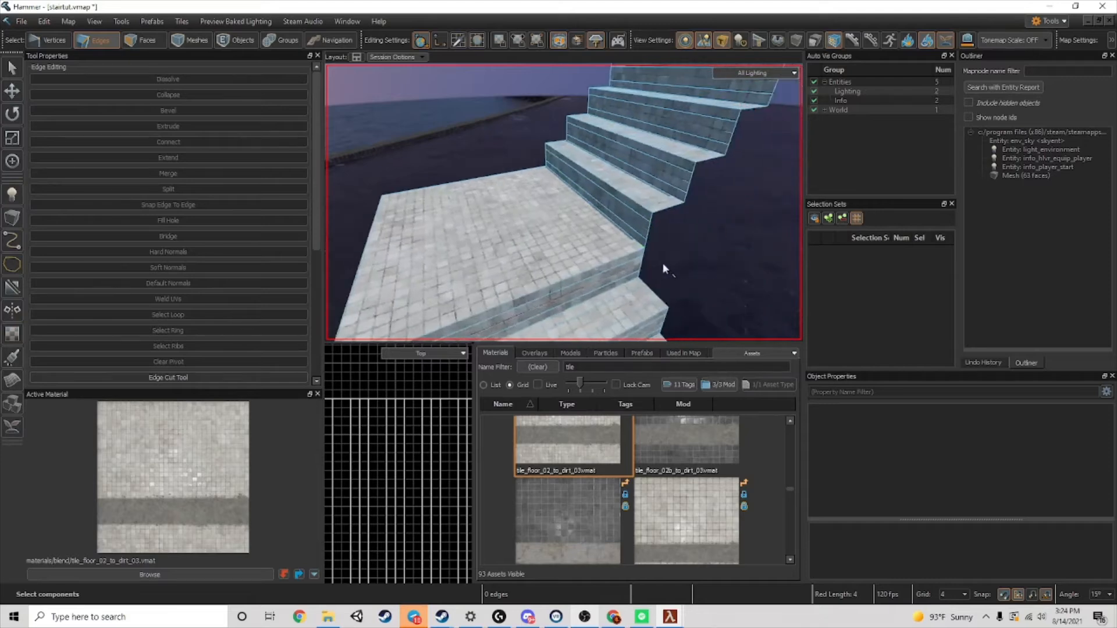
key("w")
key("d")
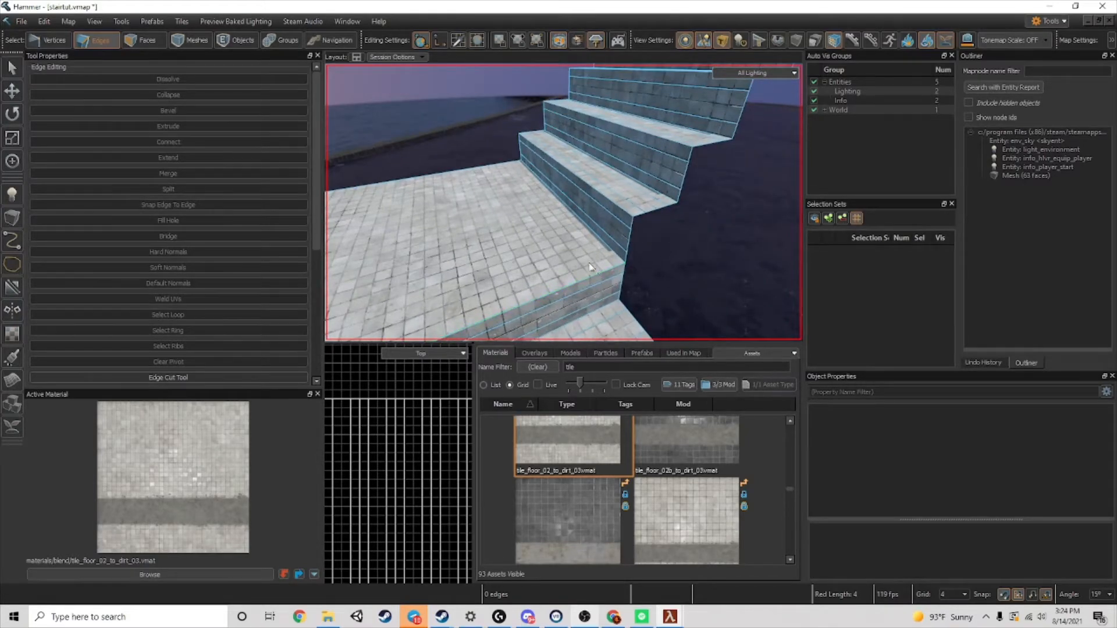
key("s")
key("w")
right_click_drag(625, 290, 623, 175)
key("s")
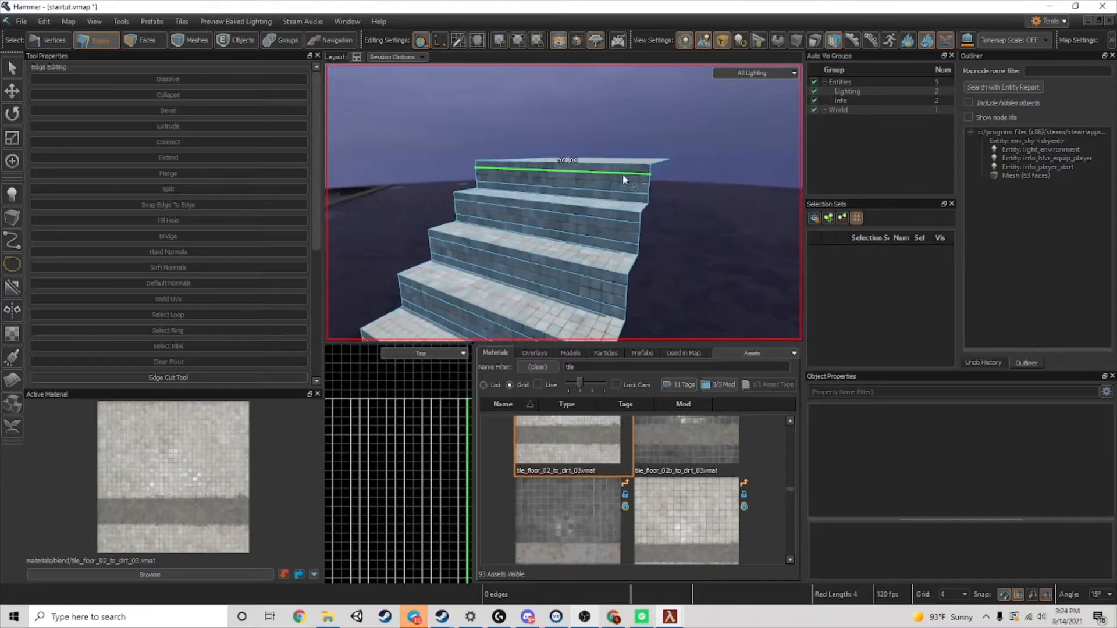
- Select the nosing and inner-corner edges of the second flight's steps, working down from the upper landing
left_click(620, 174)
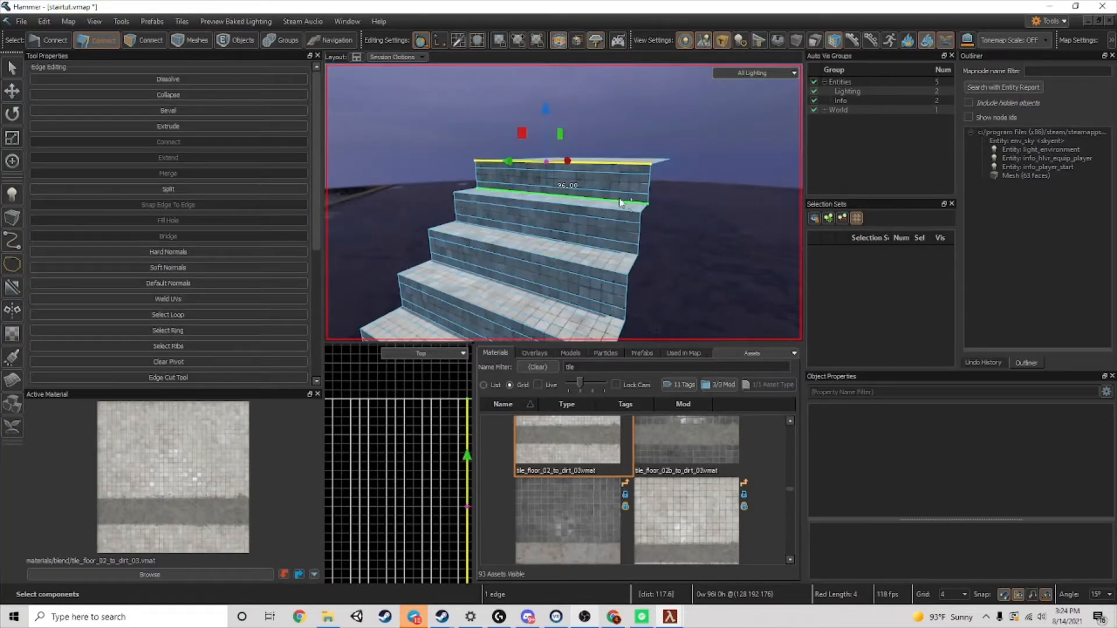
left_click(553, 194, "ctrl")
left_click(582, 263, "ctrl")
left_click(623, 256, "ctrl")
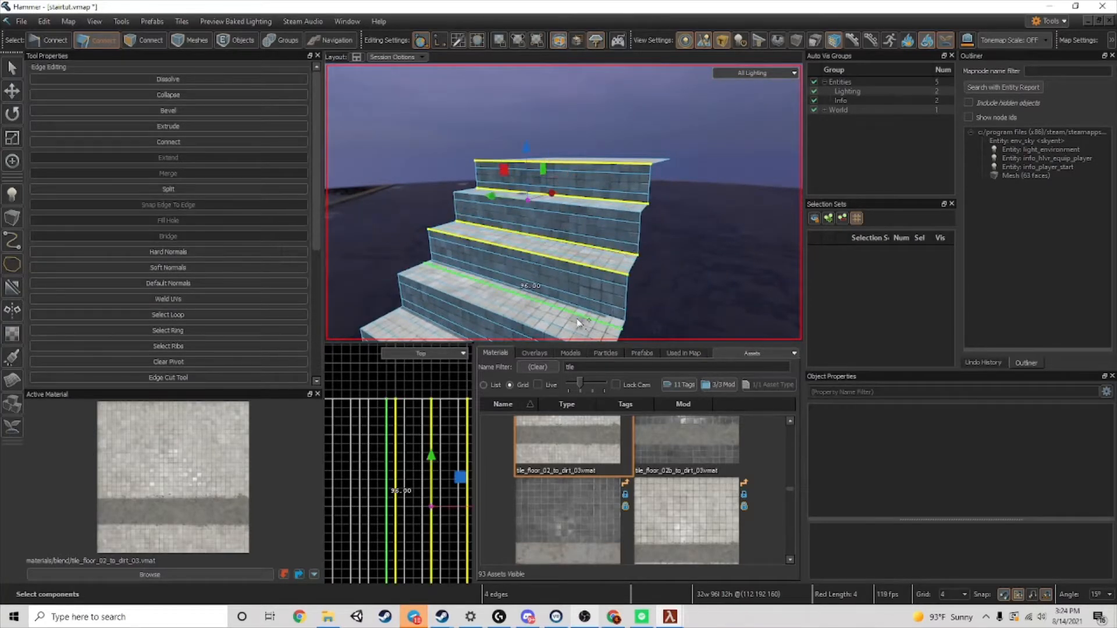
left_click(582, 316, "ctrl")
scroll(579, 319, "up", 2)
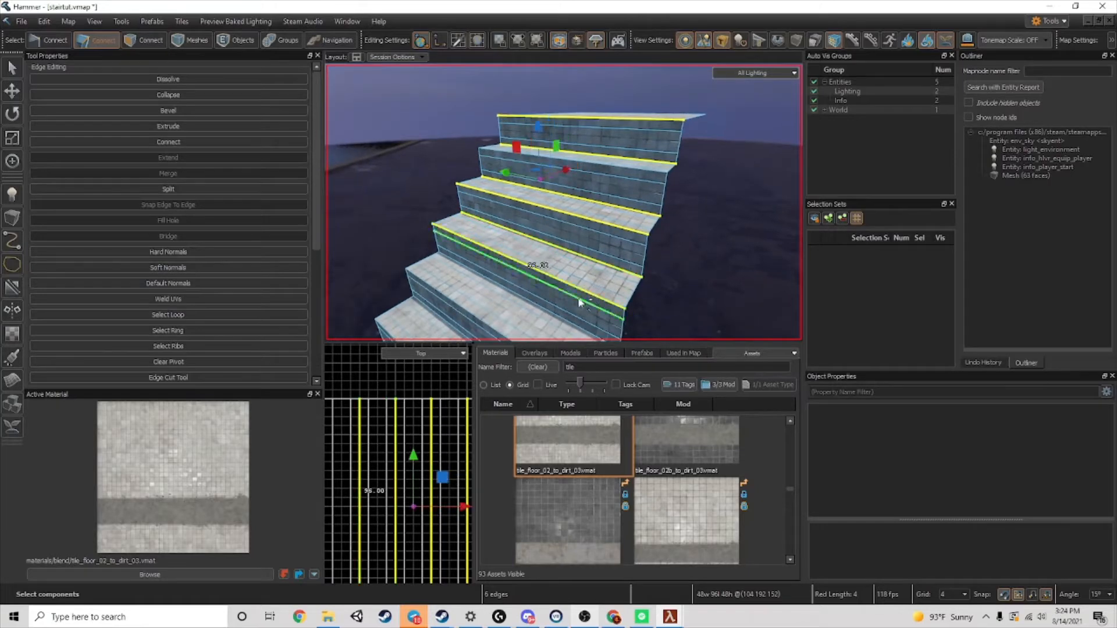
left_click(573, 323, "ctrl")
right_click_drag(573, 324, 550, 299)
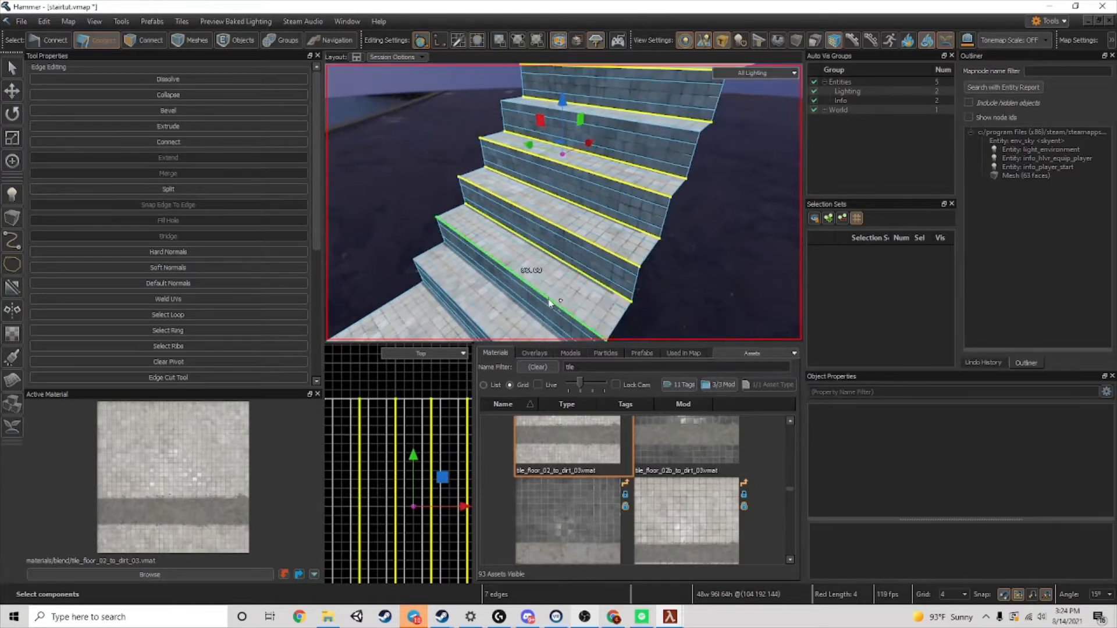
left_click(550, 299, "ctrl")
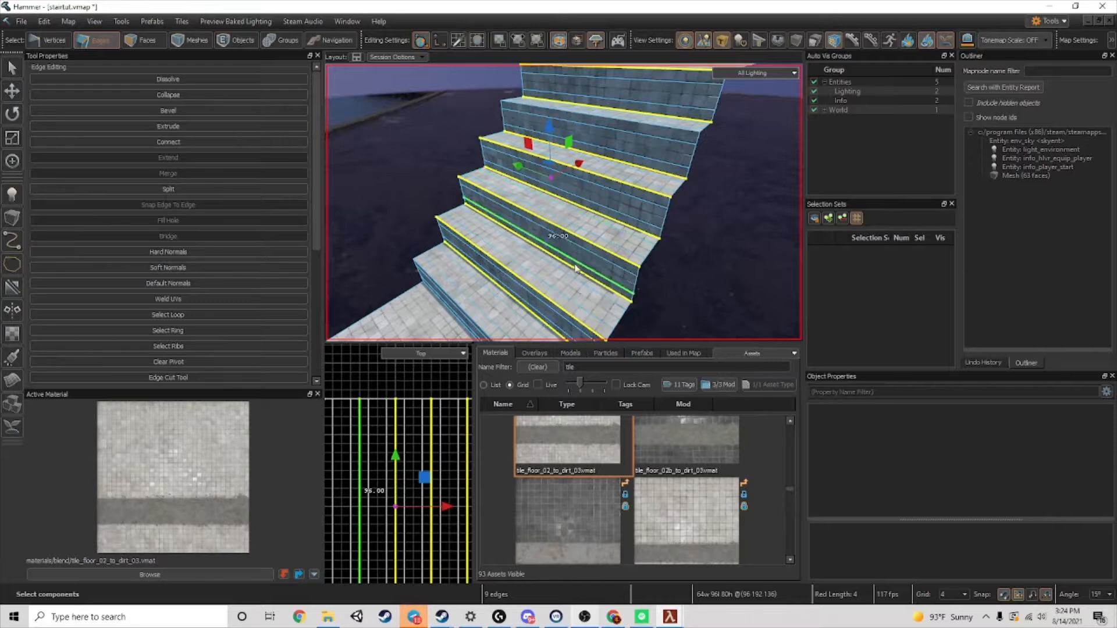
- Try to delete the selected second-flight step edges and the edges remaining on its other steps
key("Delete")
left_click(474, 325)
right_click_drag(474, 324, 571, 222)
key("Delete")
left_click(577, 260)
left_click(491, 264)
key("Delete")
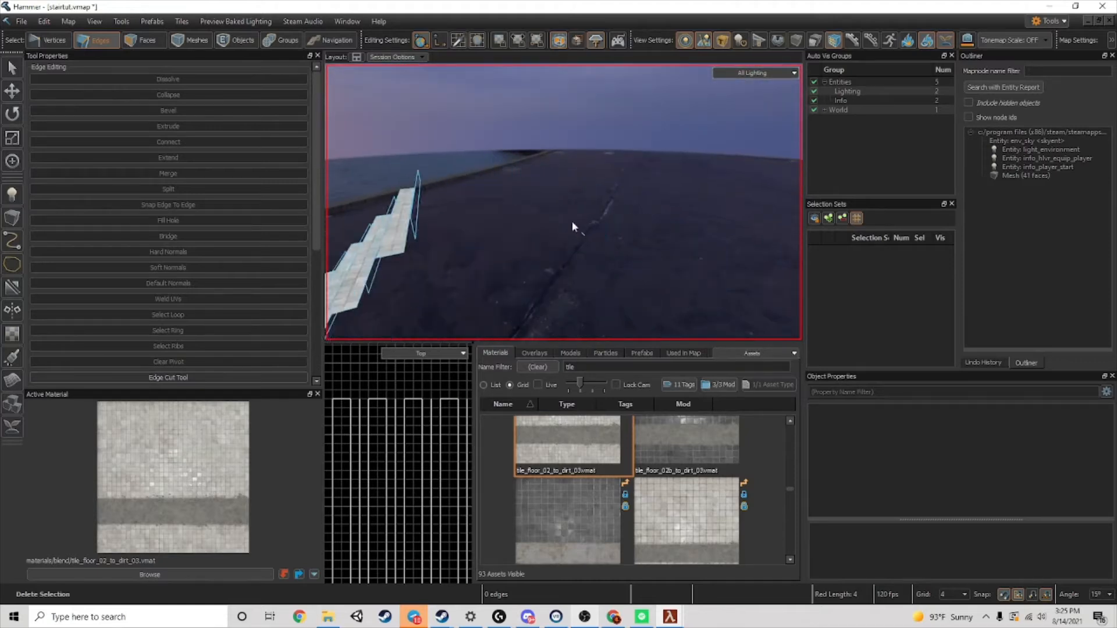
- Undo the edge deletions on the second flight
key("ctrl+z")
key("ctrl+z")
mouse_move(504, 231)
right_mouse_down()
mouse_move(564, 203)
mouse_move(494, 231)
right_mouse_up()
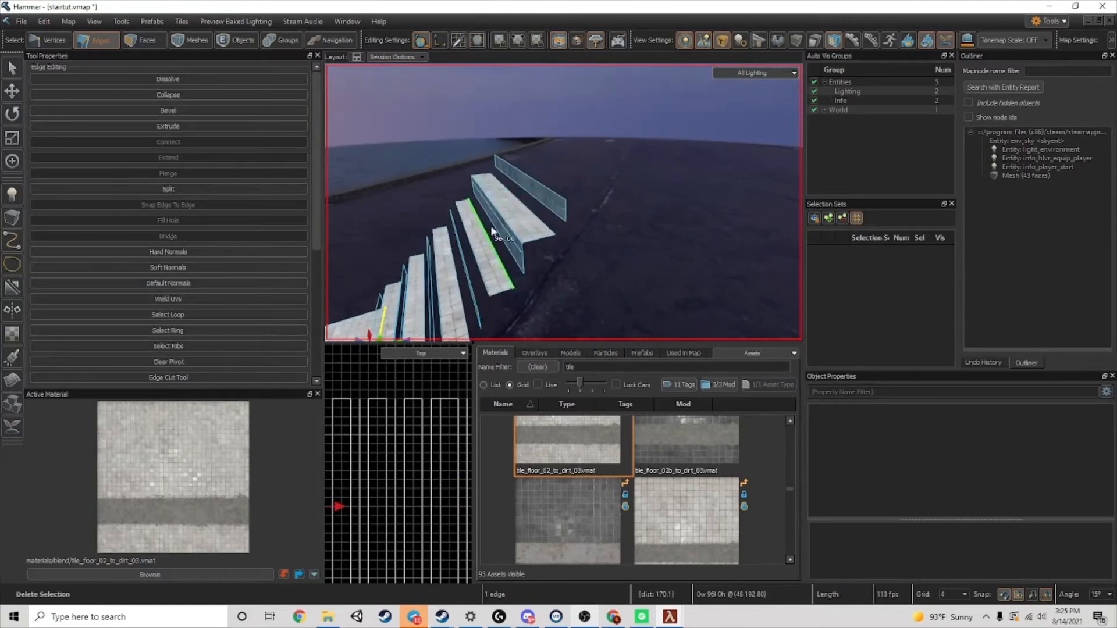
key("ctrl+z")
key("ctrl+z")
key("ctrl+z")
key("ctrl+z")
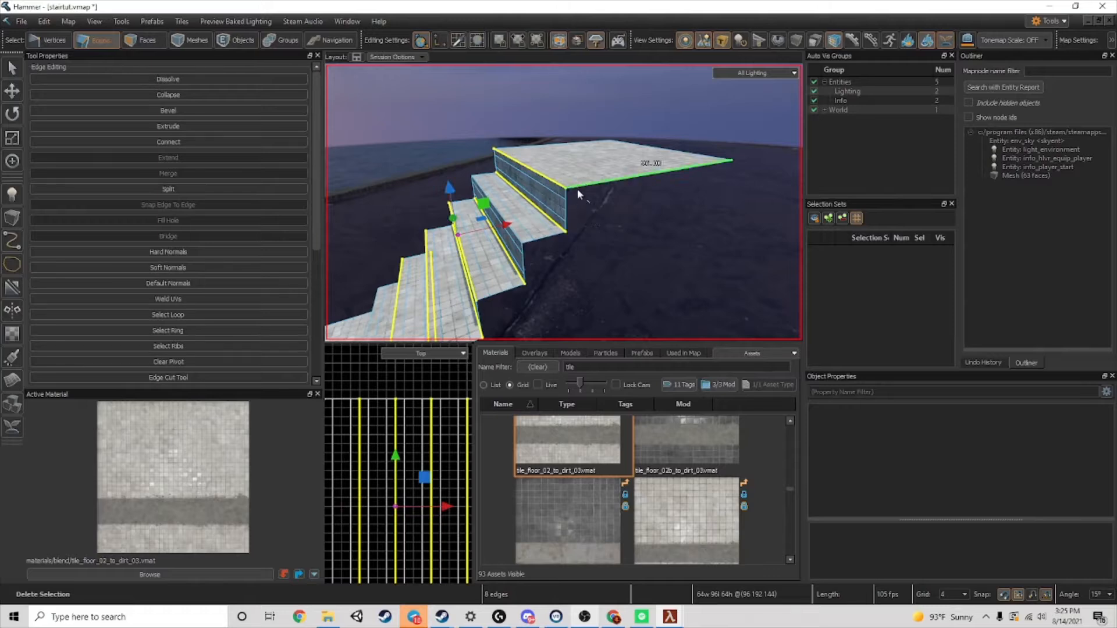
- Delete the second flight's nosing and inner-corner edges, from the upper landing down to the middle landing
right_click_drag(553, 222, 716, 125)
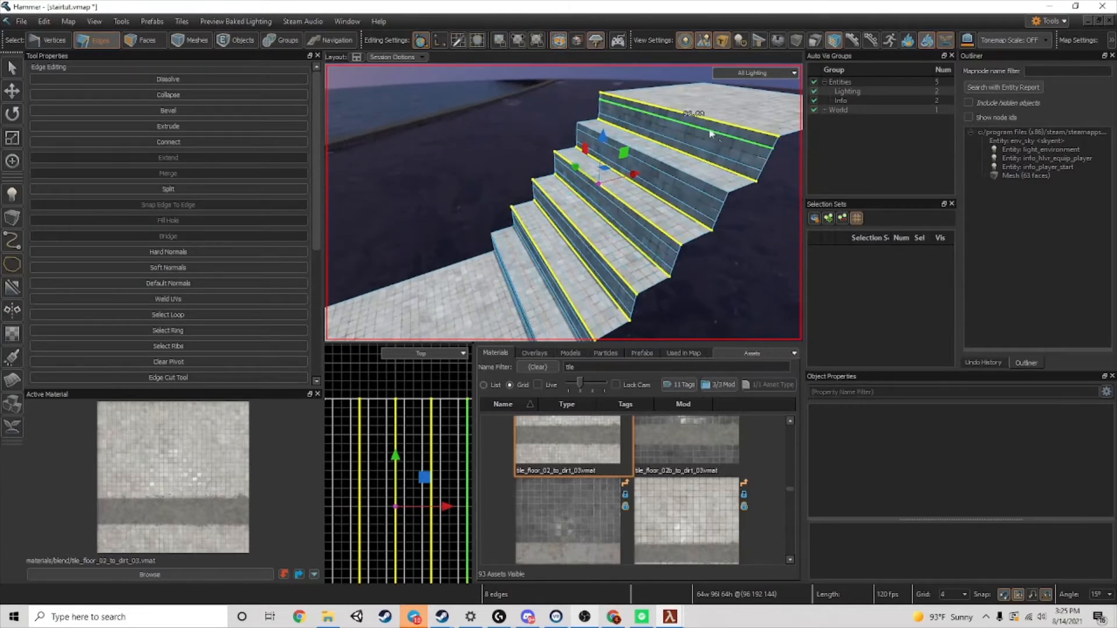
key("Delete")
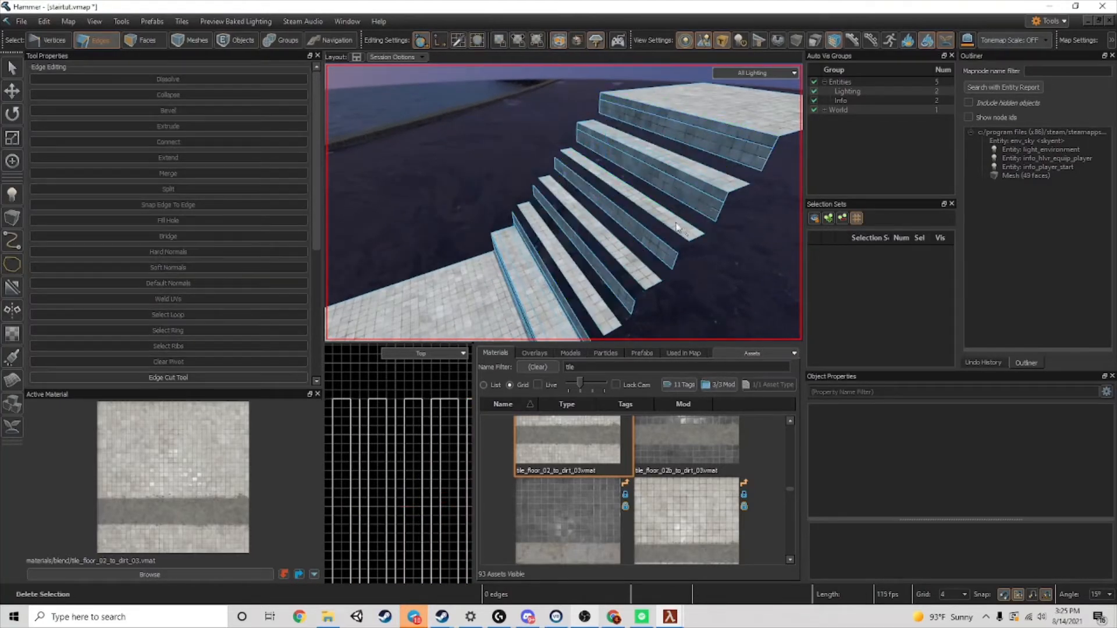
left_click(680, 173)
key("Delete")
right_click_drag(666, 191, 636, 210)
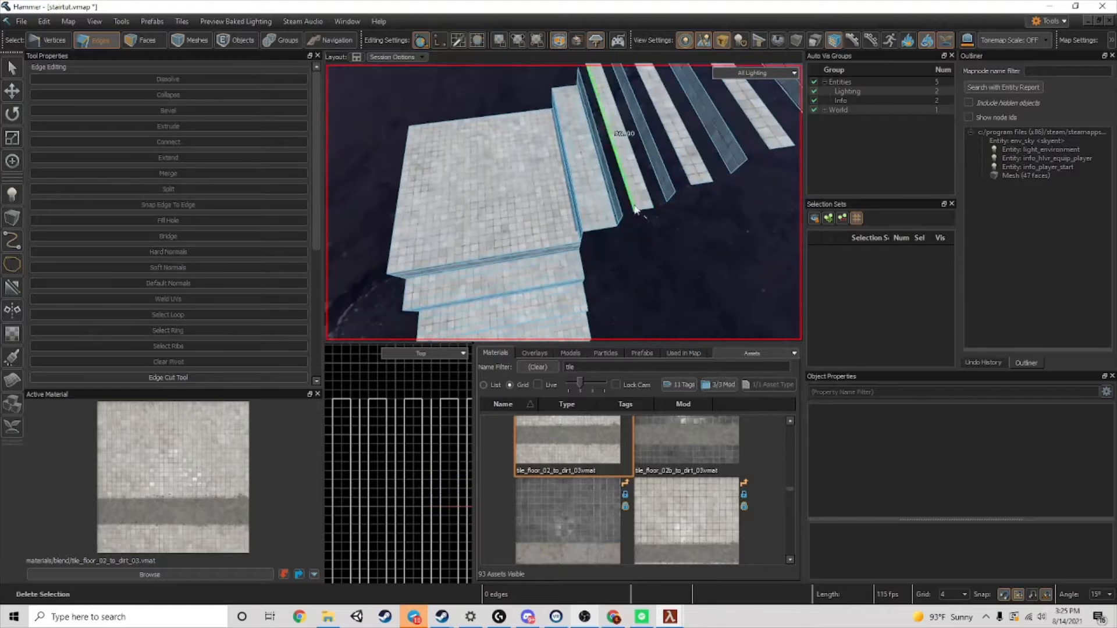
left_click(582, 214)
key("Delete")
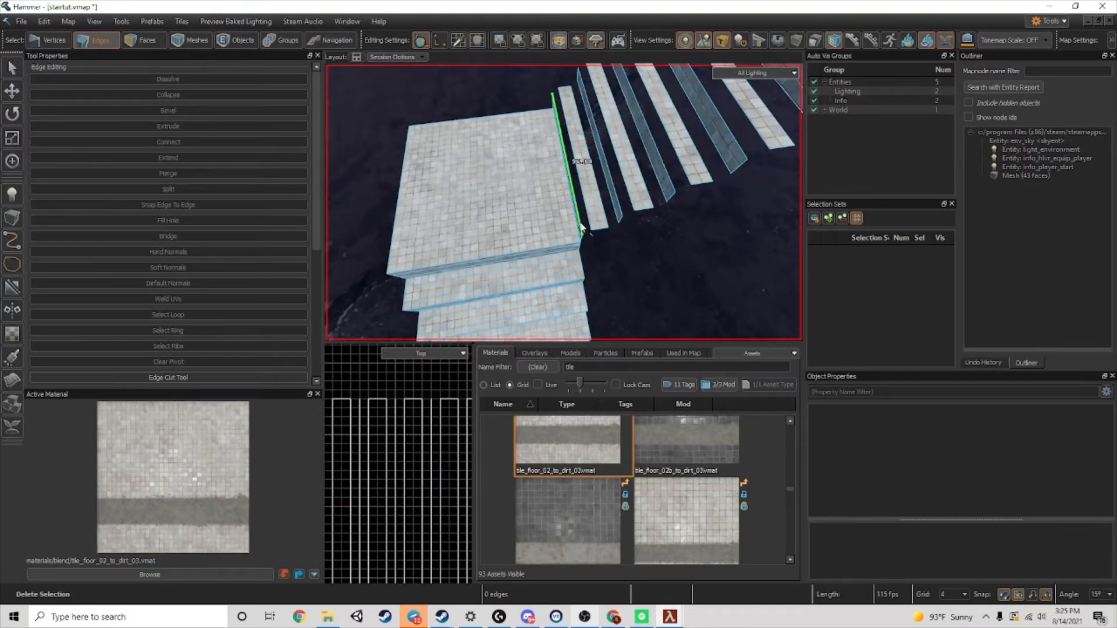
- Bridge the top riser's lower edge to the rear edge of the tread below it with 8 steps
right_click_drag(582, 227, 595, 229)
left_click(582, 249)
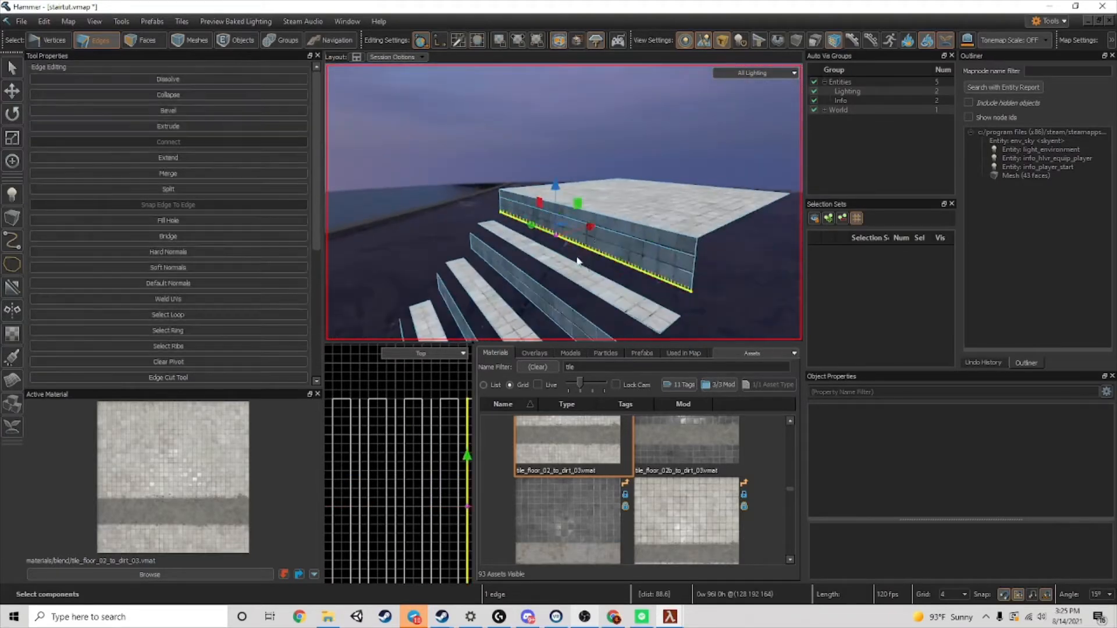
key("b")
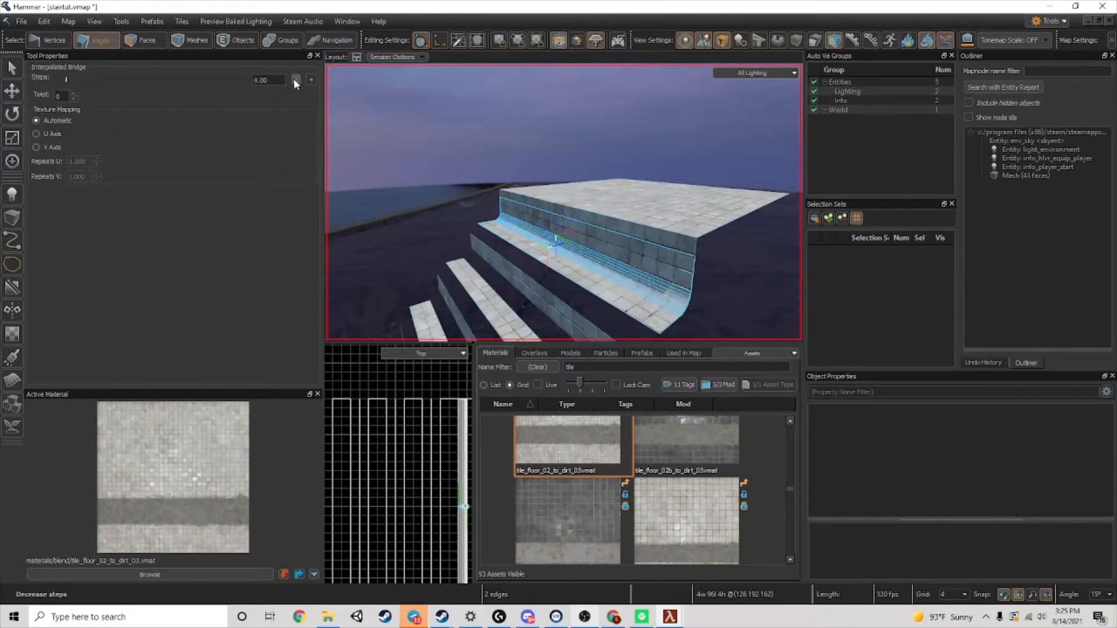
key("Return")
- Bridge the top tread's front edge to the upper edge of the riser below it with 8 steps
left_click(541, 270)
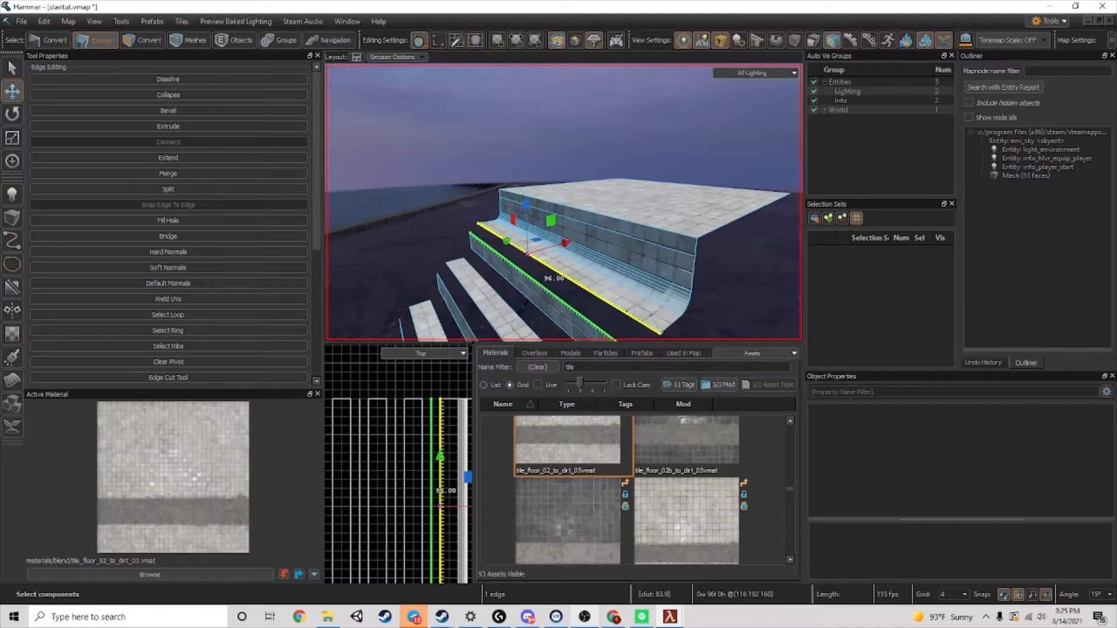
left_click(536, 285, "shift")
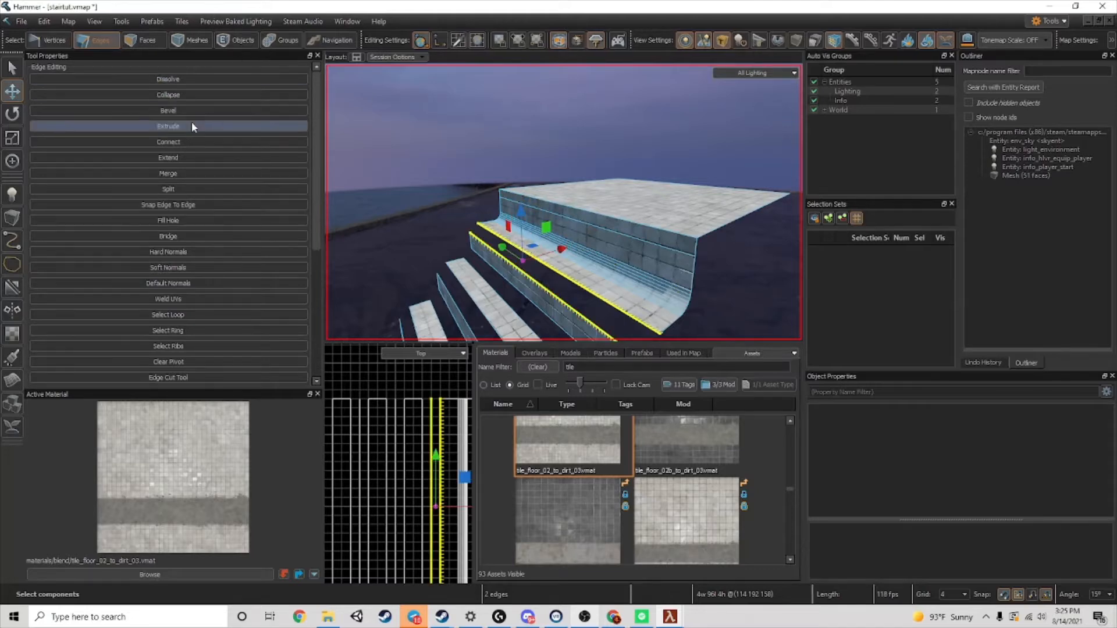
key("alt+b")
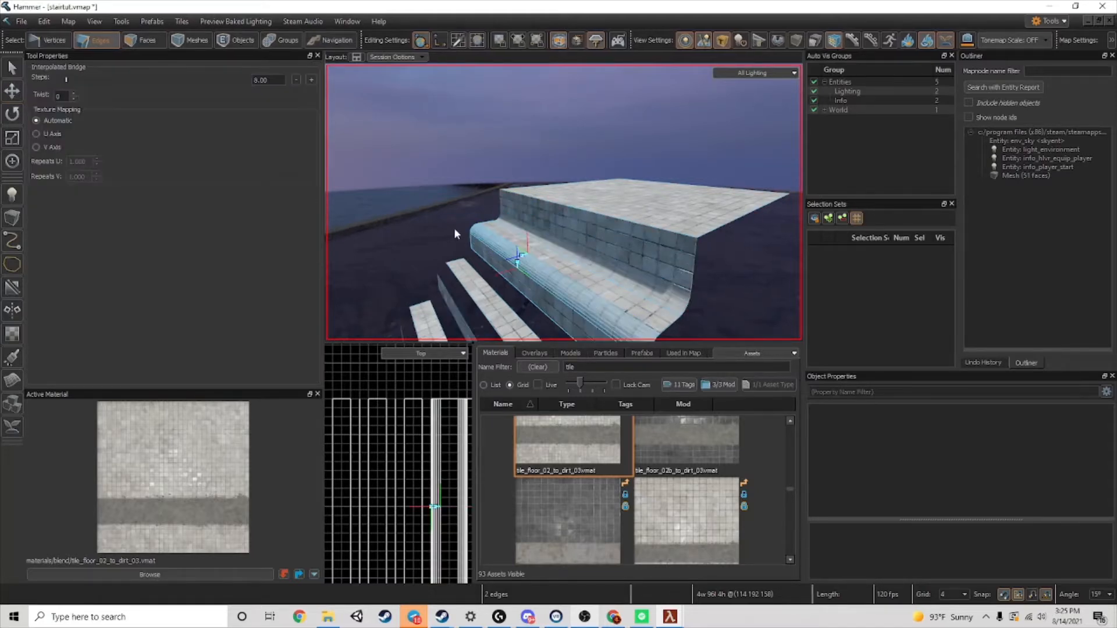
key("Return")
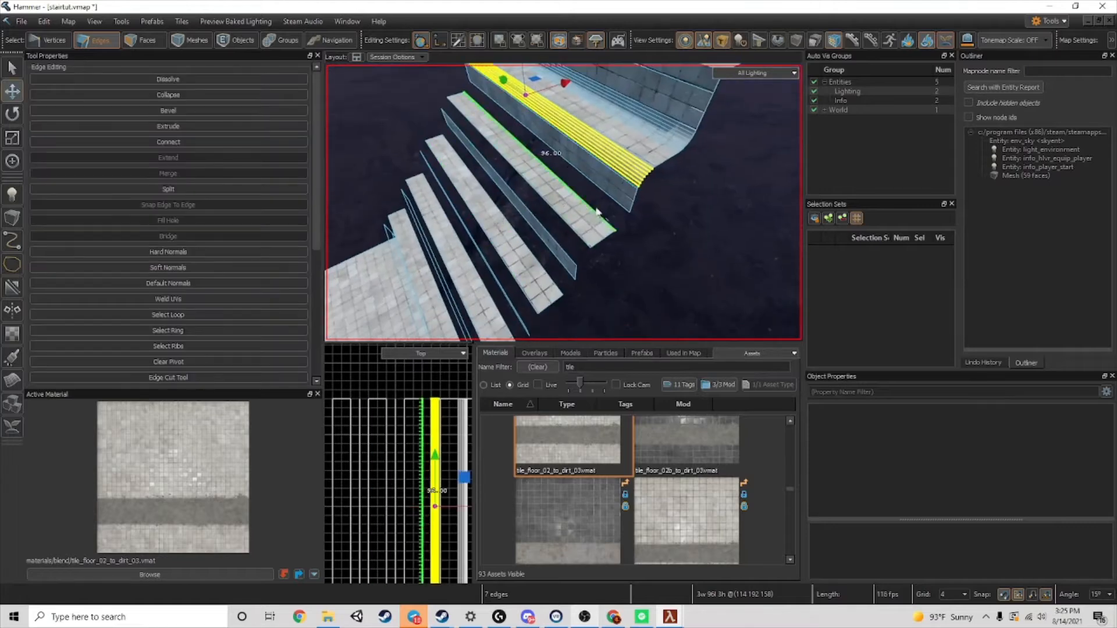
- Undo both 8-step bridges around the top tread of the second flight
right_click_drag(587, 188, 577, 184)
key("w")
key("ctrl+z")
key("ctrl+z")
key("ctrl+z")
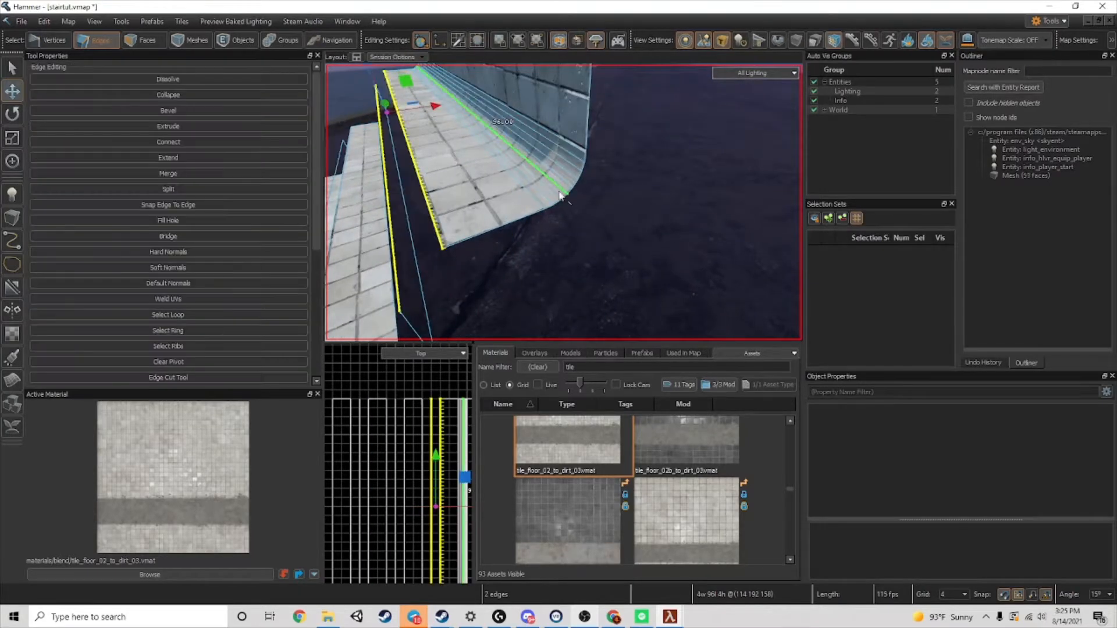
key("ctrl+z")
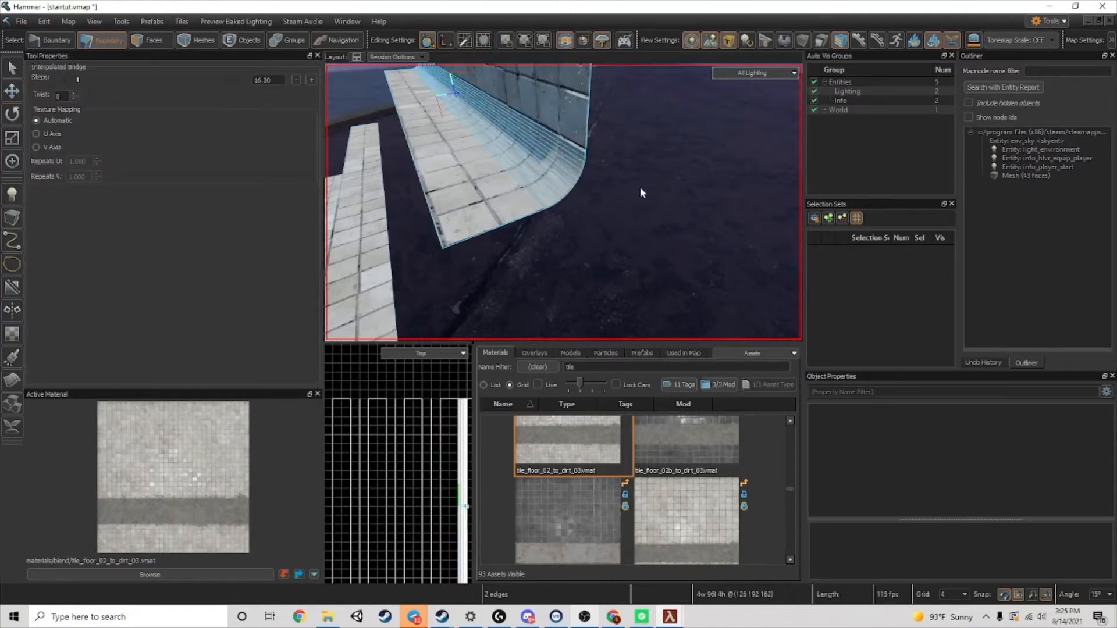
key("ctrl+z")
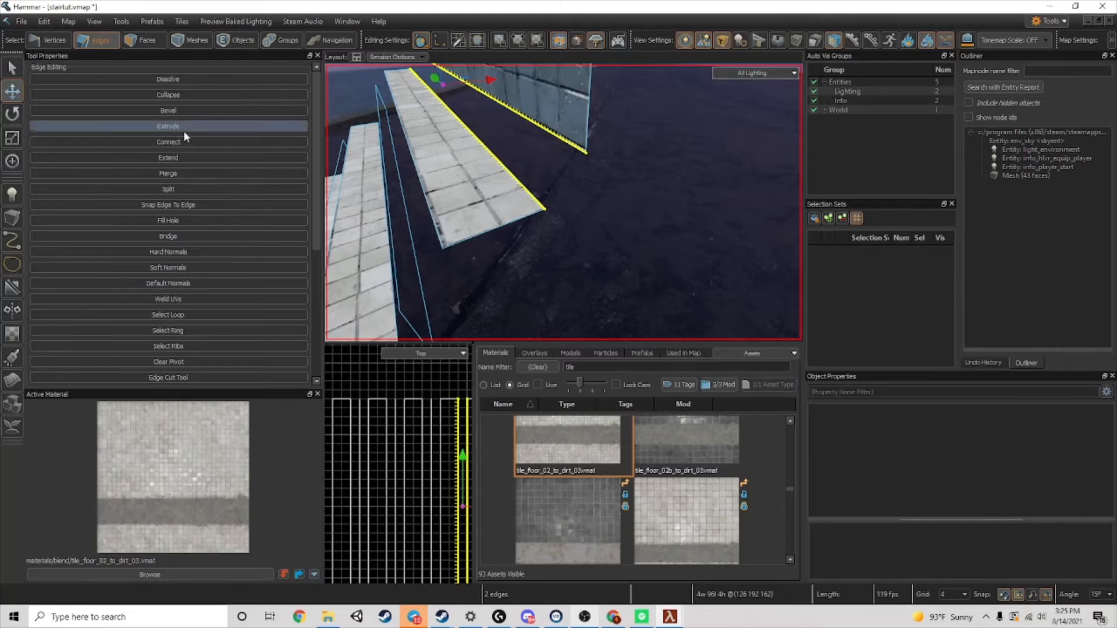
- Bridge the top riser's lower edge to the top tread's rear edge with an interpolated bridge of 4 steps
left_click(169, 236)
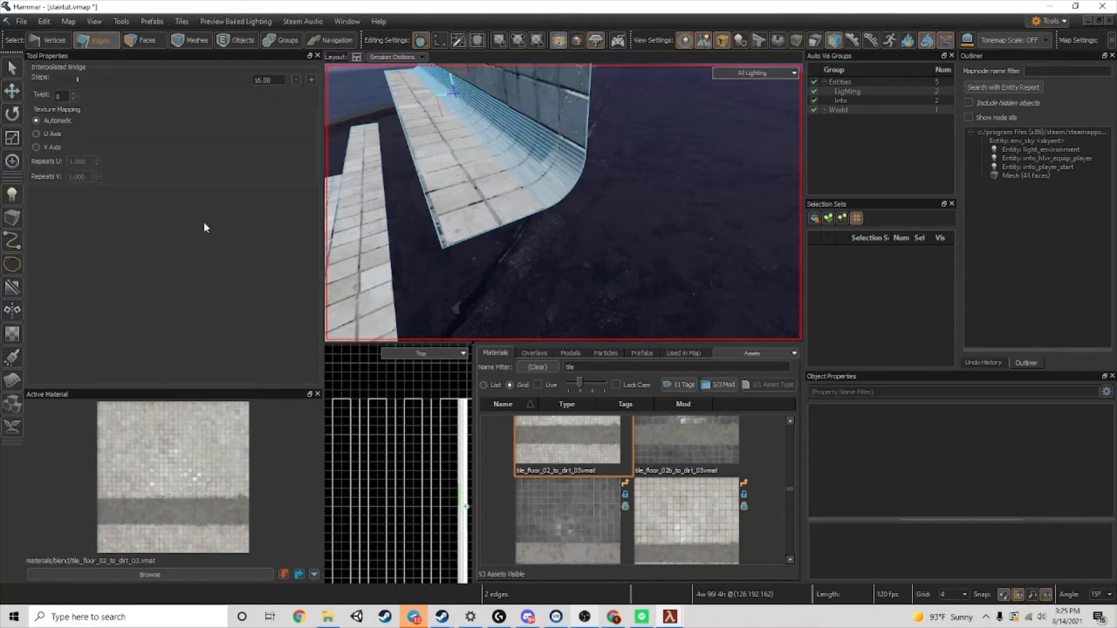
left_click(297, 80)
left_click(295, 82)
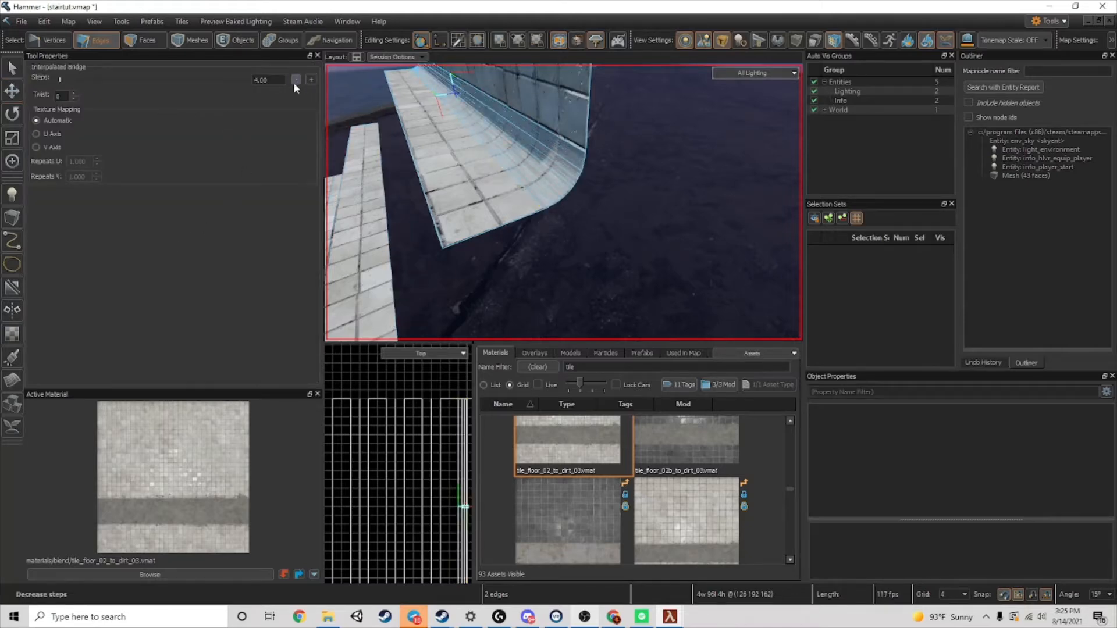
key("Return")
- Bridge the top tread's front edge to the upper edge of the riser below it, using 4 steps
left_click(424, 189)
right_click_drag(506, 208, 492, 207)
key("s")
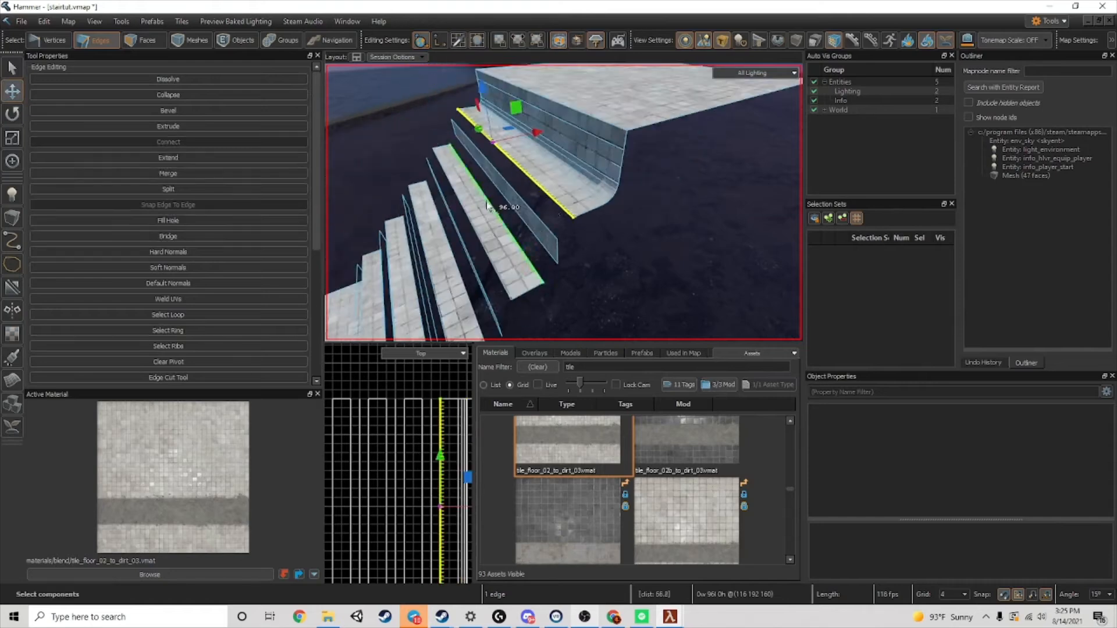
left_click(540, 220, "ctrl")
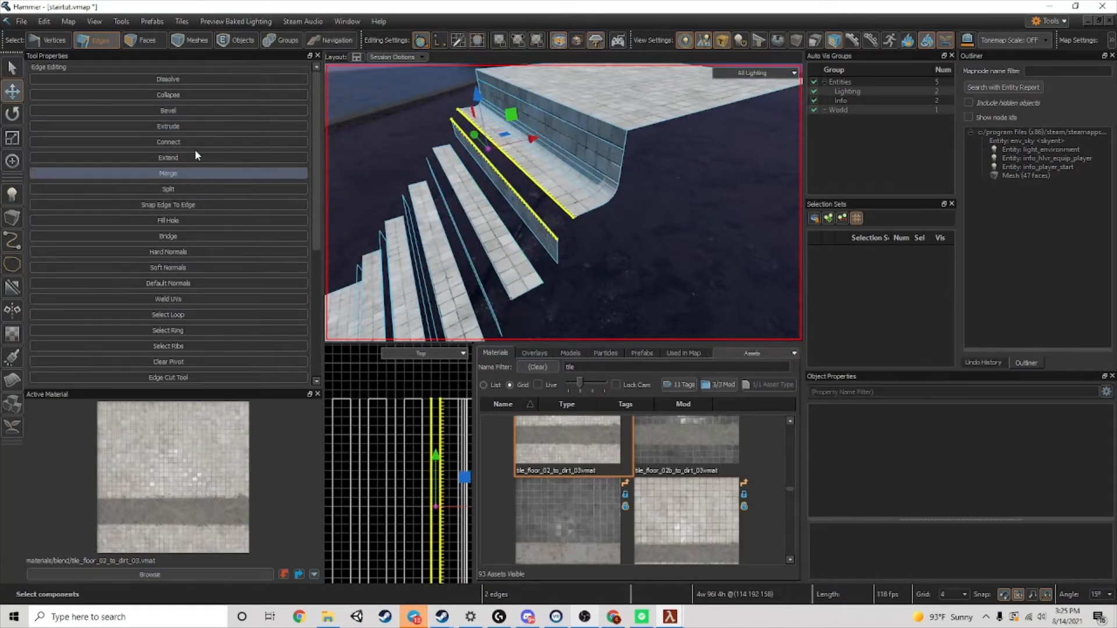
left_click(196, 236)
key("Return")
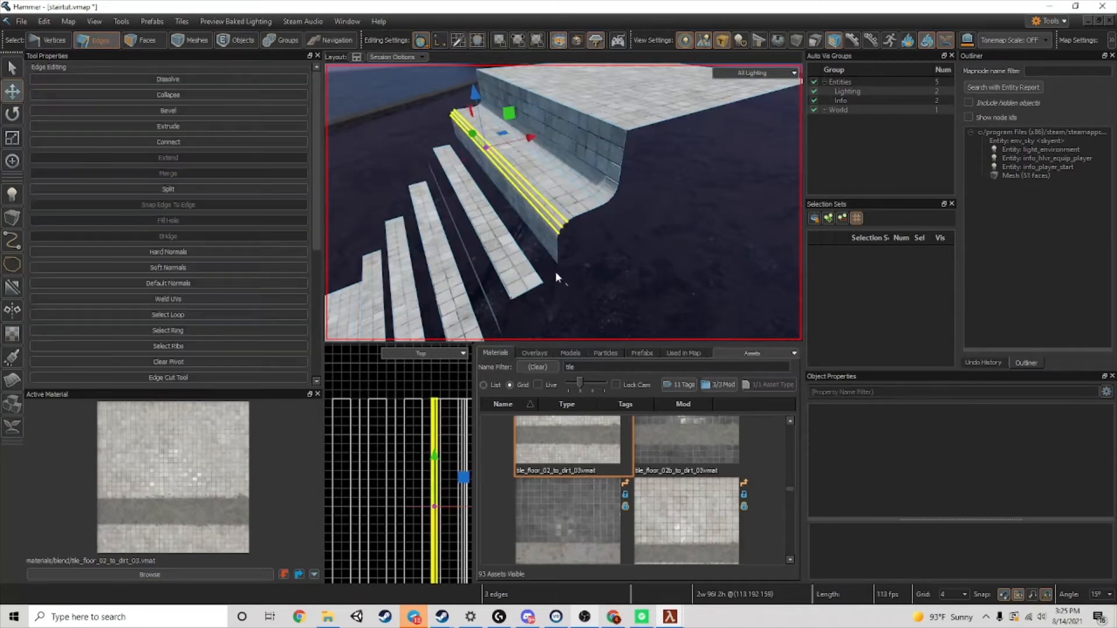
- Bridge the second riser's lower edge to the rear edge of the second tread from the top, using 4 steps
left_click(553, 268)
left_click(548, 257)
left_click(527, 270, "ctrl")
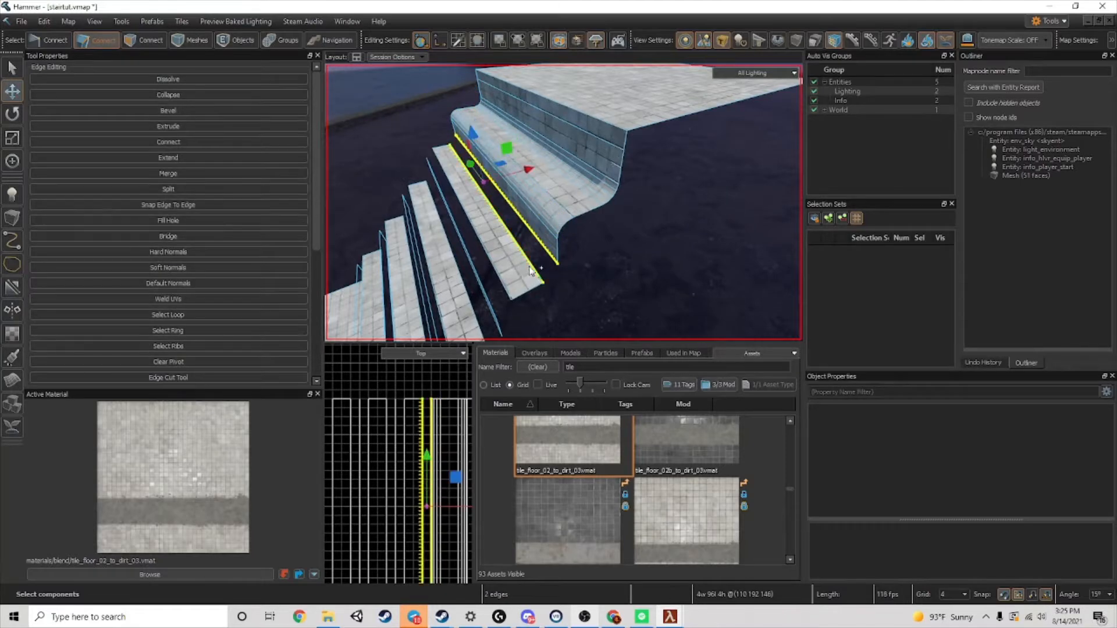
left_click(178, 233)
key("Return")
- Bridge the second tread's front edge to the upper edge of the riser below it, using 4 steps
left_click(477, 239)
right_click_drag(477, 239, 582, 189)
left_click(585, 193, "ctrl")
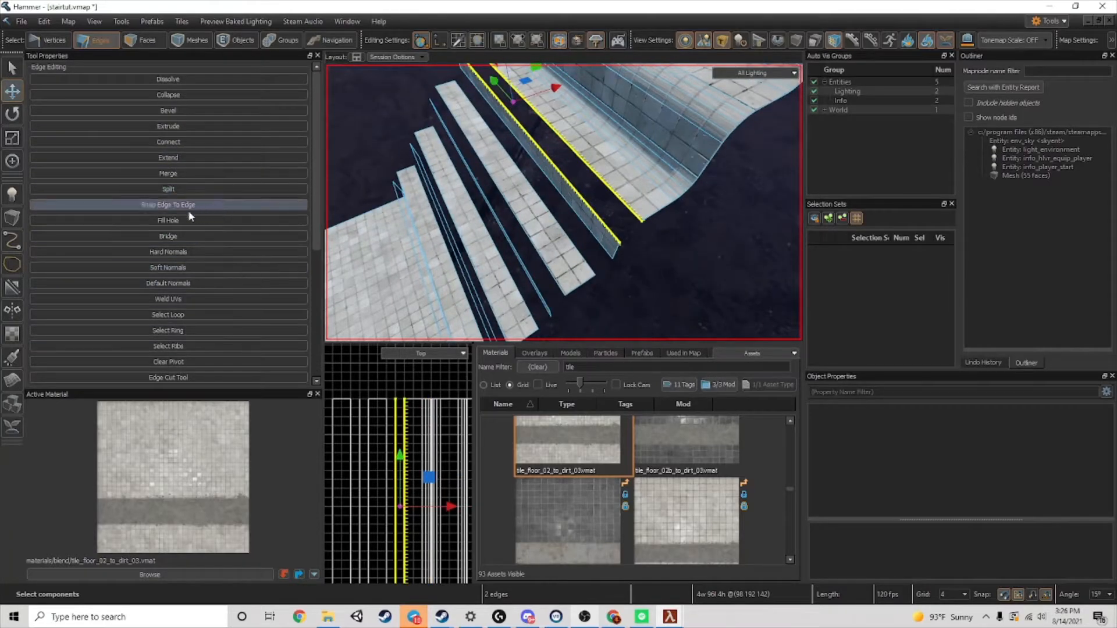
left_click(174, 235)
key("Return")
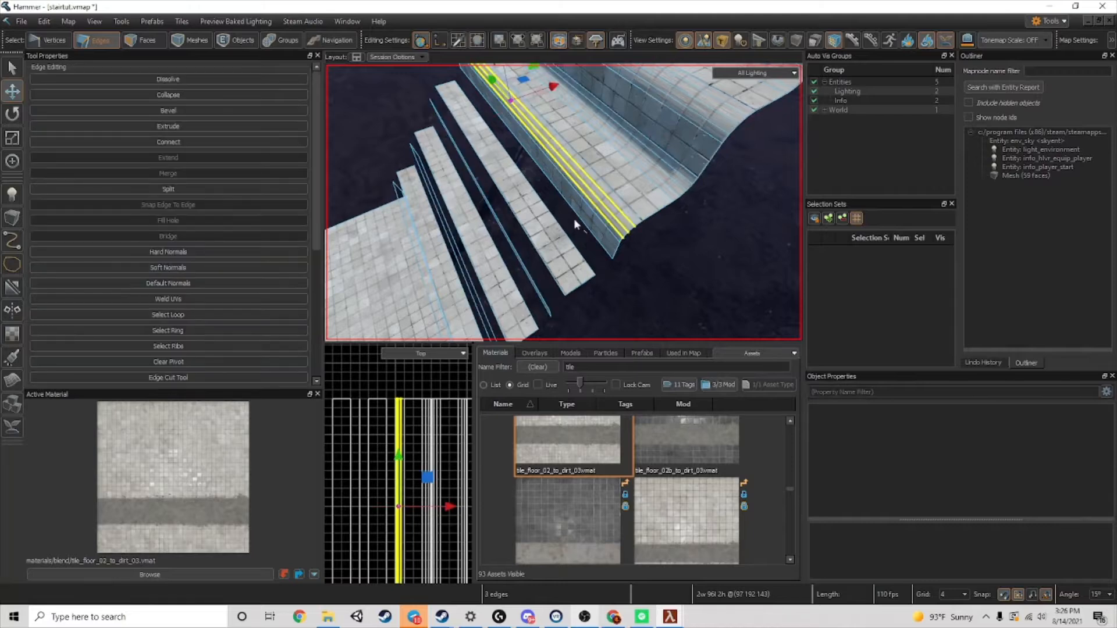
- Bridge the third tread from the top to the risers above and below it, using 4 steps for each bridge
key("ctrl+z")
left_click(192, 235)
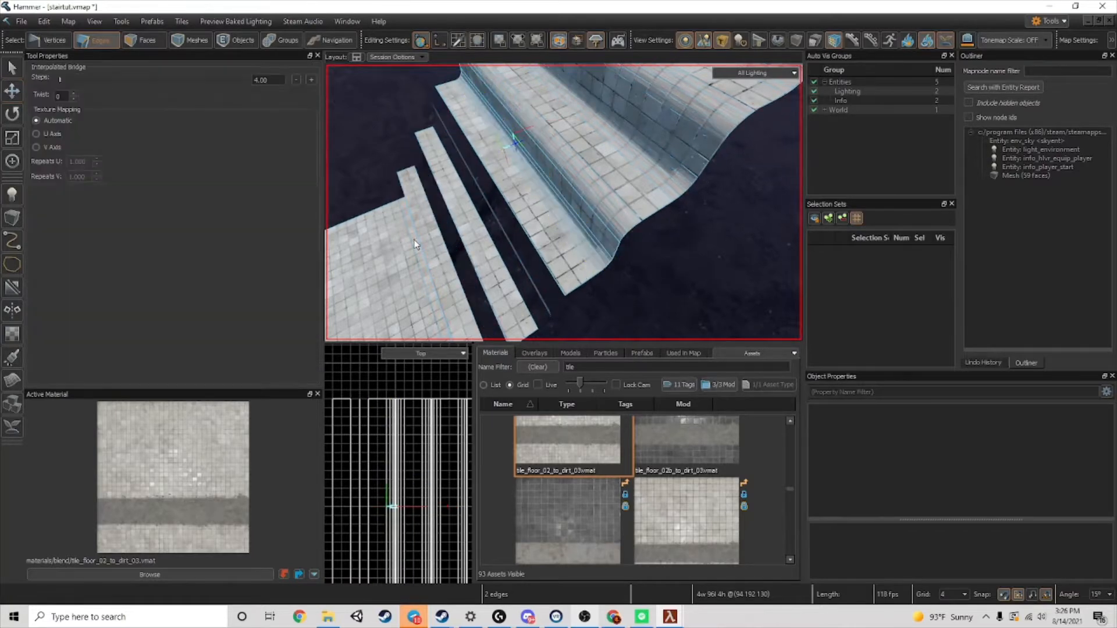
key("Return")
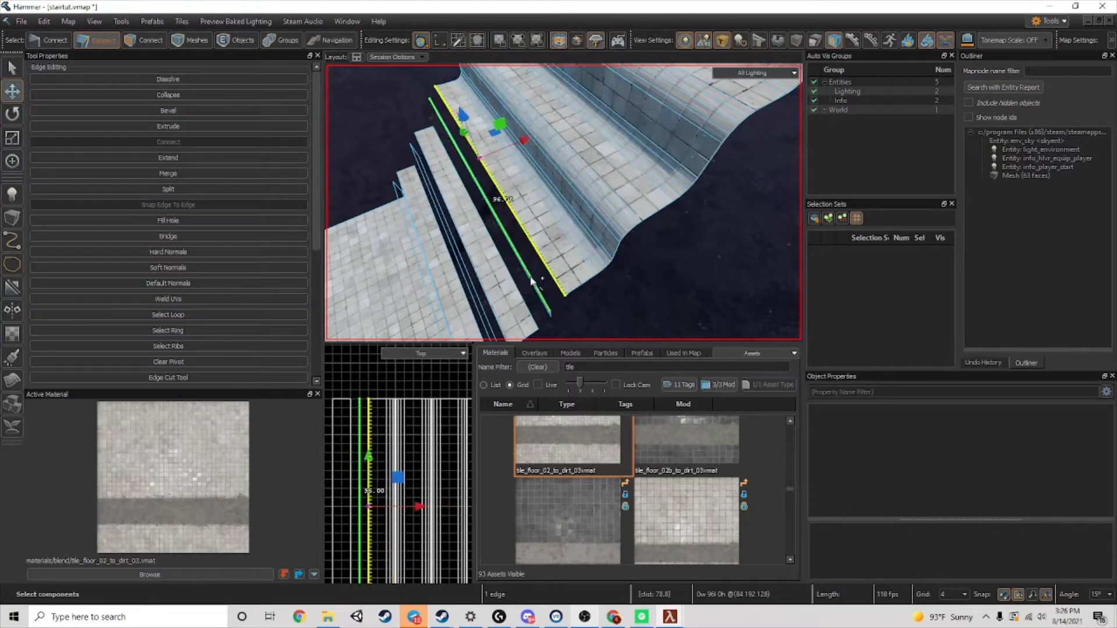
left_click(174, 234)
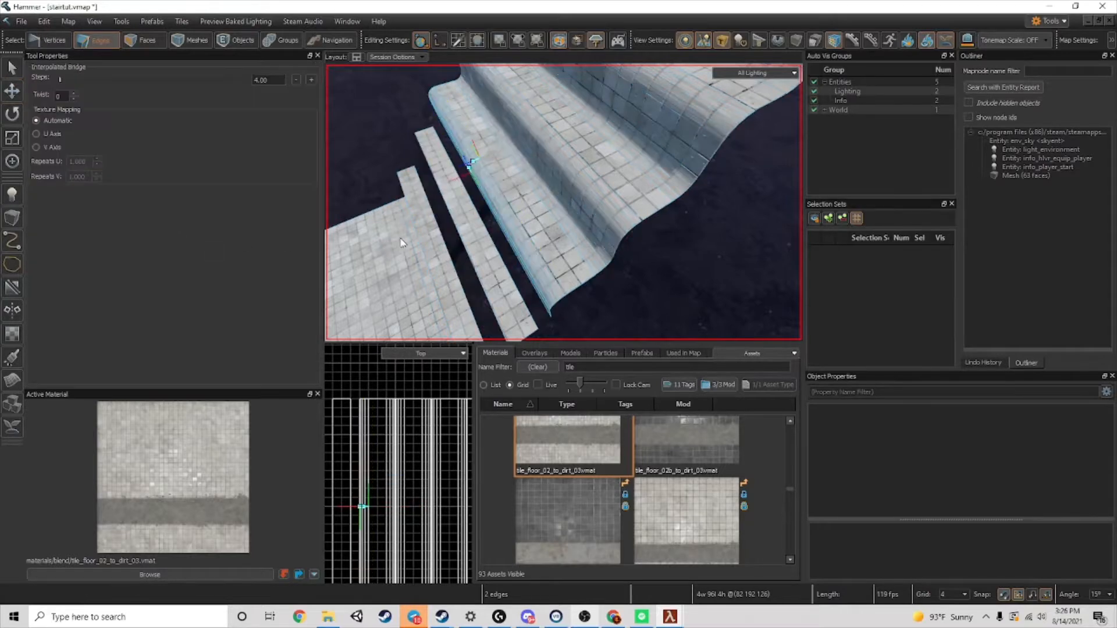
key("Return")
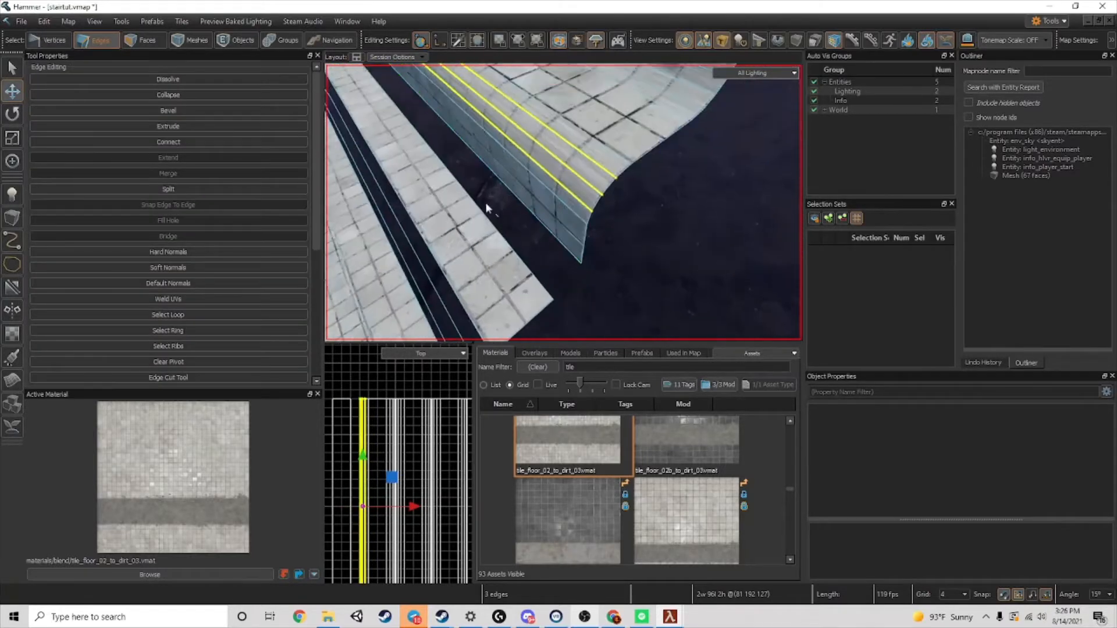
- Bridge the fourth riser's lower edge to the rear edge of the fourth tread from the top, using 4 steps
left_click(535, 218)
left_click(511, 244, "ctrl")
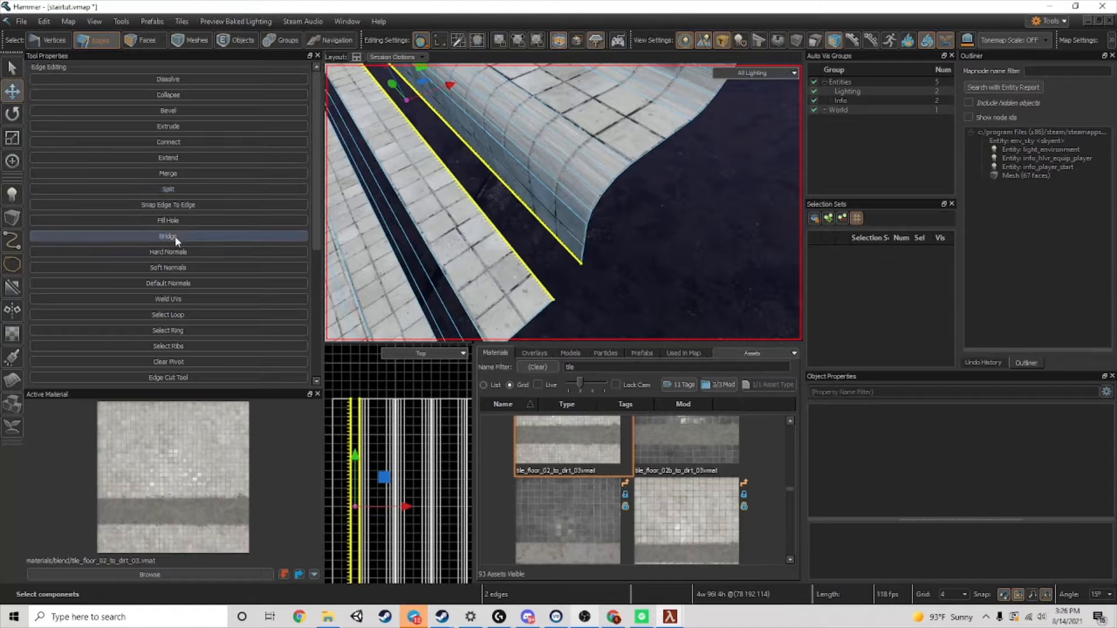
left_click(175, 235)
key("Return")
- Bridge the fourth tread's front edge to the upper edge of the riser below it, using 4 steps
left_click(447, 263)
right_click_drag(447, 263, 505, 237)
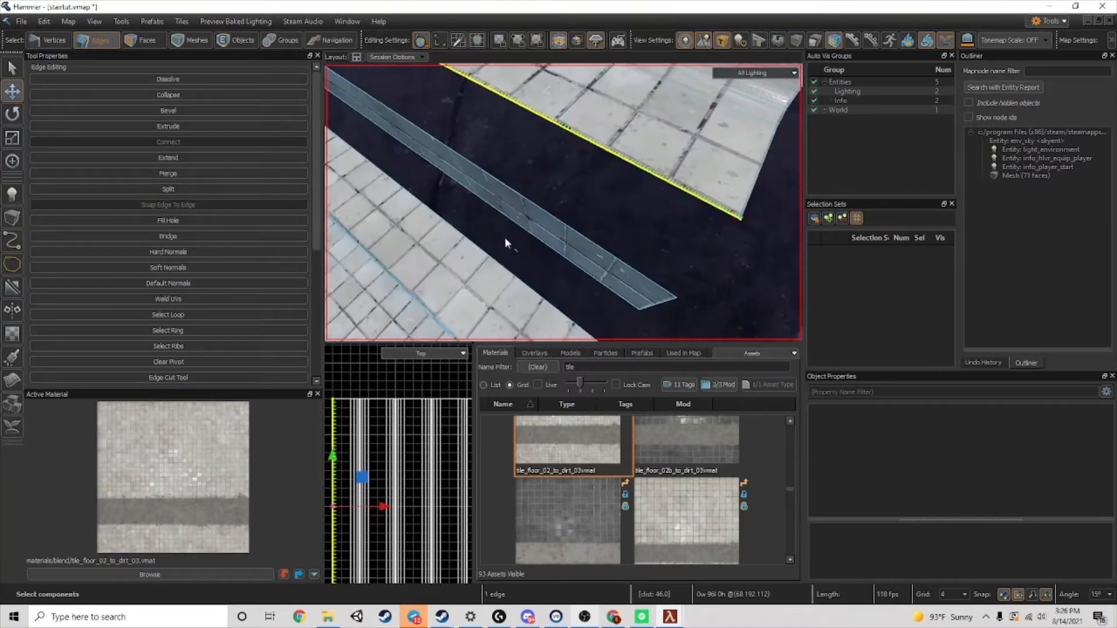
left_click(541, 221, "ctrl")
left_click(175, 235)
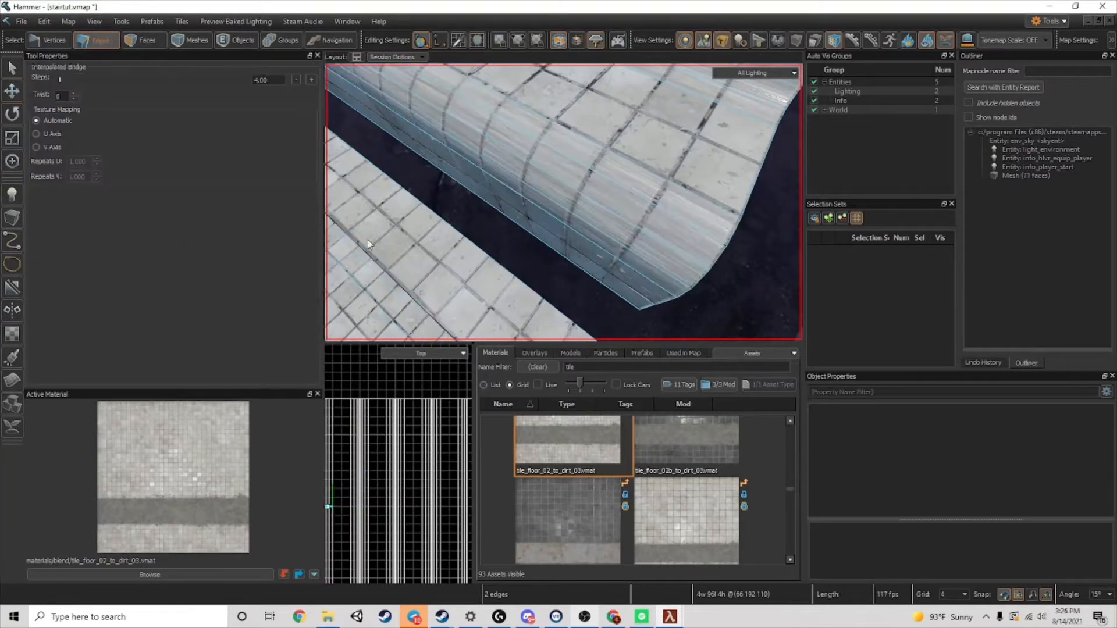
key("Return")
- Bridge the upper flight's lowest tread to the risers above and below it, using 4 steps for each bridge
left_click(512, 228)
left_click(489, 253, "ctrl")
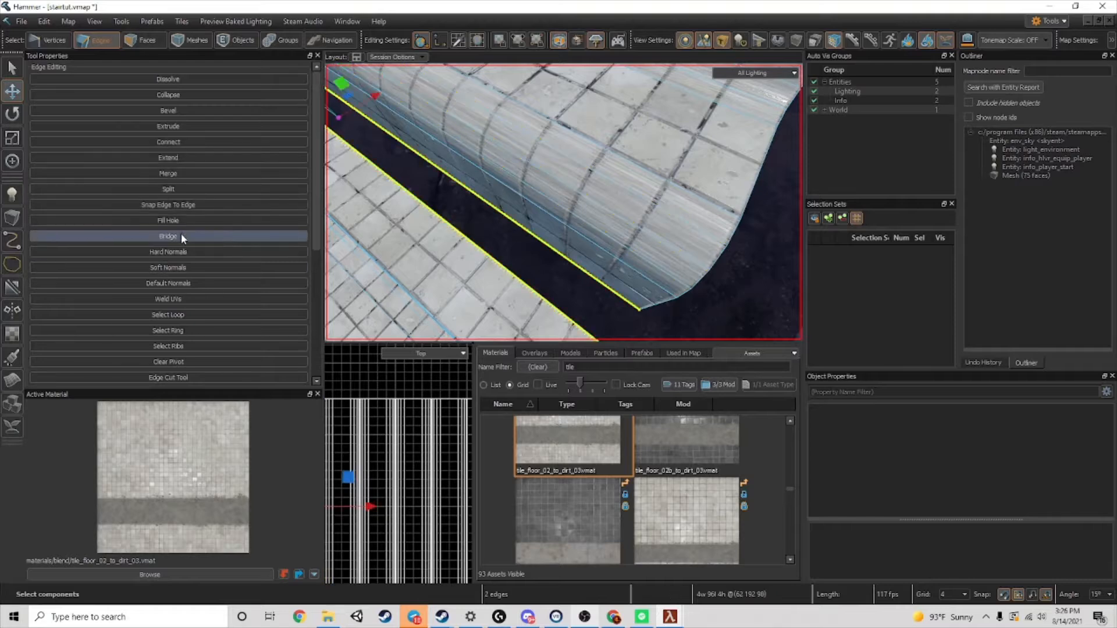
left_click(181, 235)
key("Return")
right_click_drag(403, 240, 505, 161)
left_click(505, 162)
left_click(495, 194, "ctrl")
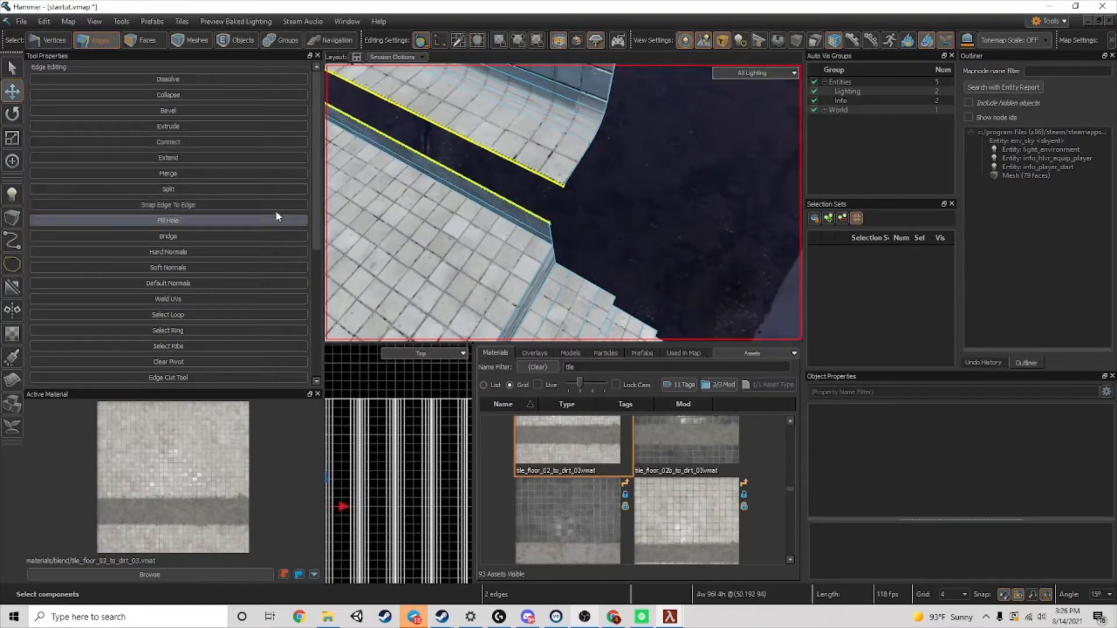
left_click(228, 235)
key("Return")
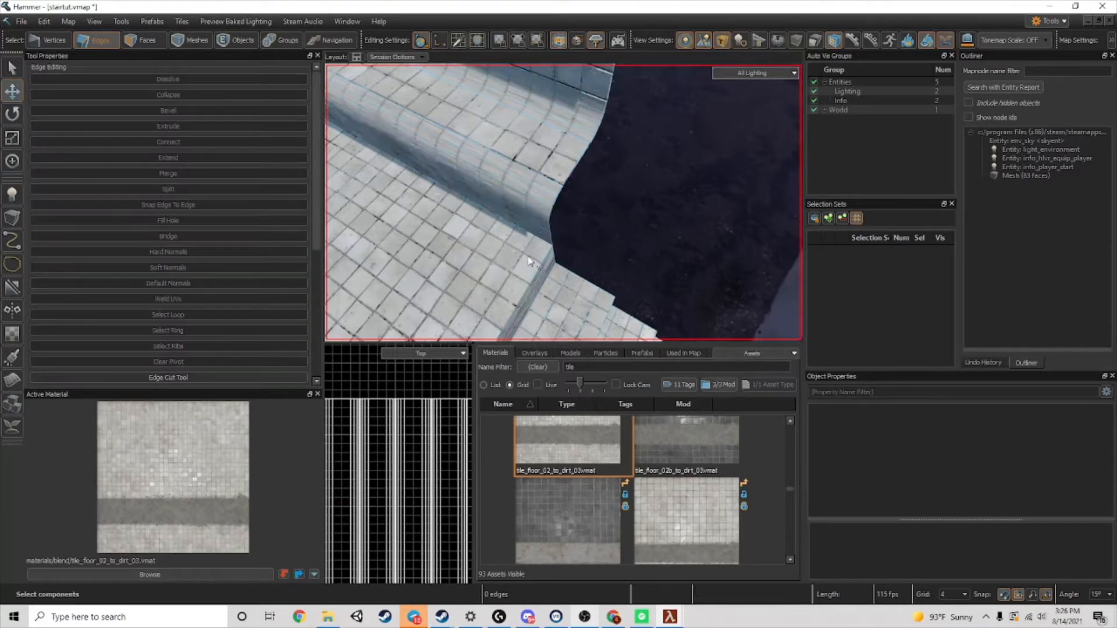
- Cut an edge across the middle landing 4 units in front of the upper flight's bottom riser and delete the corner edge between them
left_click(540, 267)
left_click(541, 267)
right_click_drag(541, 267, 519, 254)
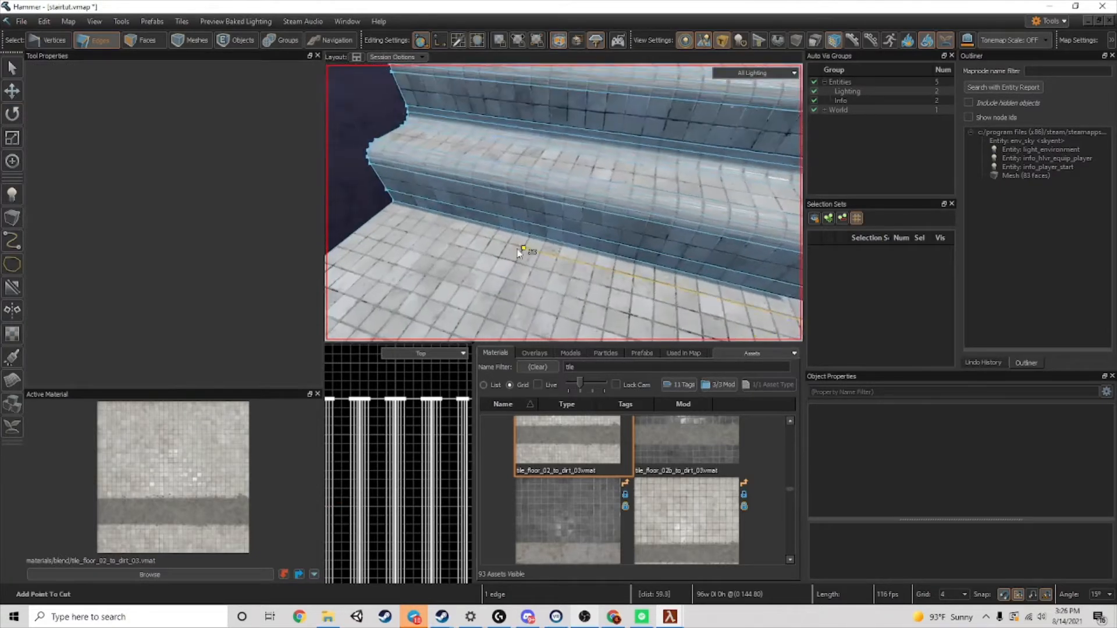
left_click(388, 211)
key("Return")
left_click(415, 208)
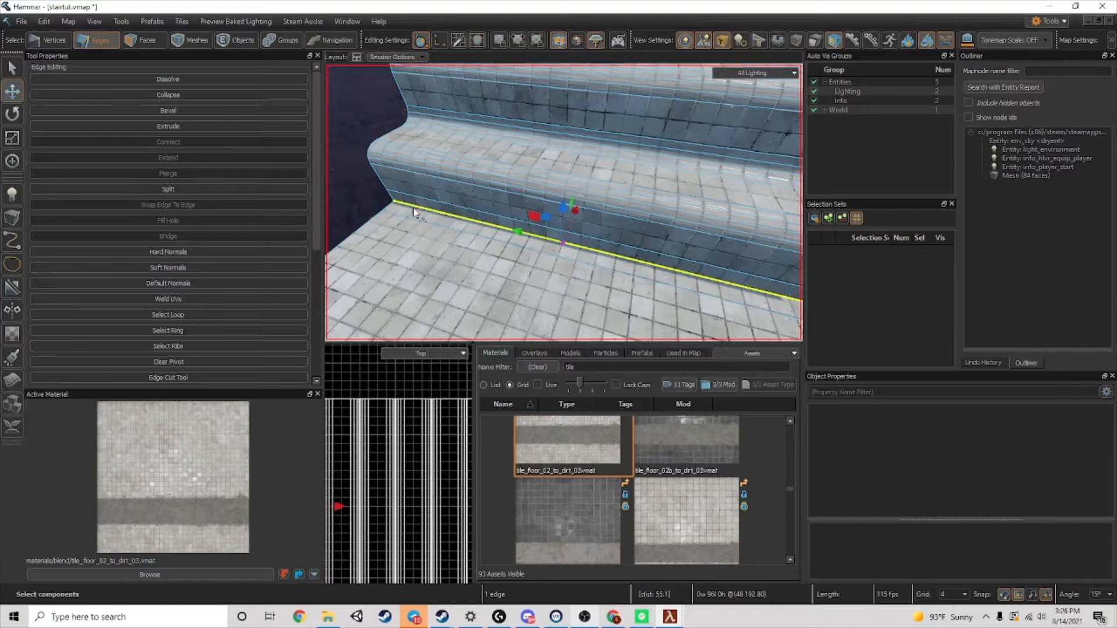
key("Delete")
- Bridge the upper flight's bottom riser to the cut edge of the middle landing, using 4 steps
right_click_drag(416, 207, 568, 225)
left_click(561, 227)
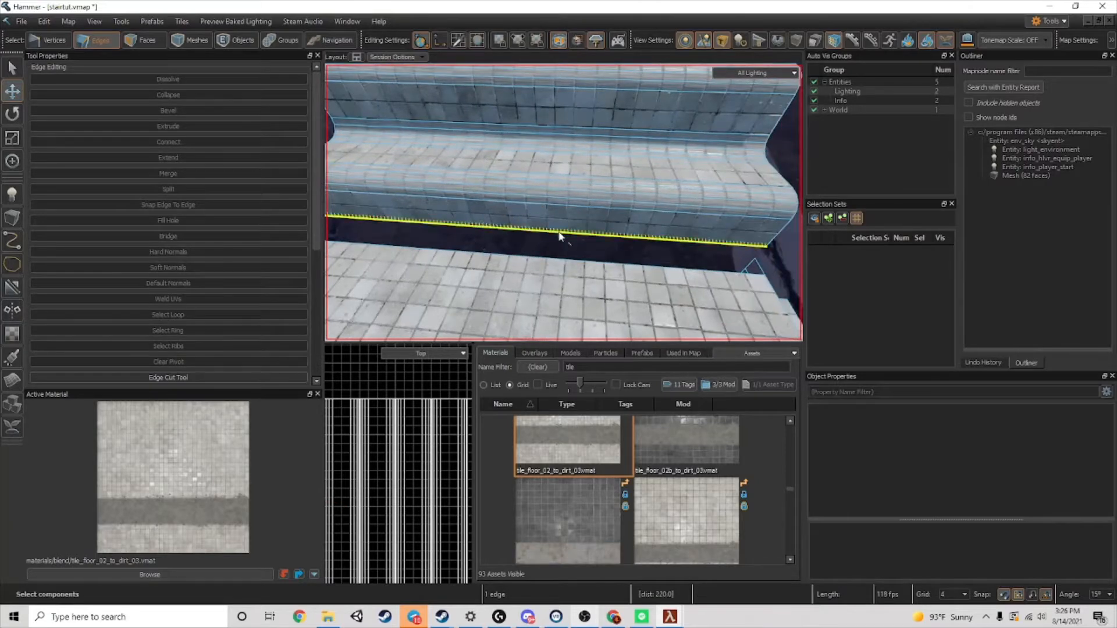
left_click(546, 260, "ctrl")
left_click(191, 237)
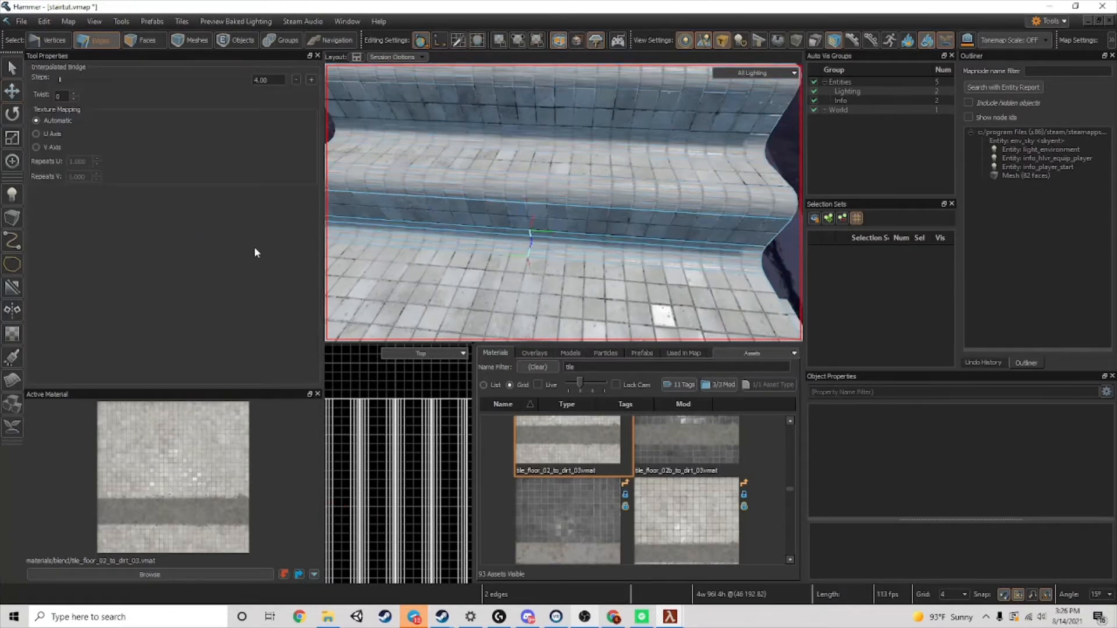
key("Return")
- Delete the rear and front corner edges of the lower flight's two uppermost treads, keeping the landing's front edge
right_click_drag(500, 244, 694, 202)
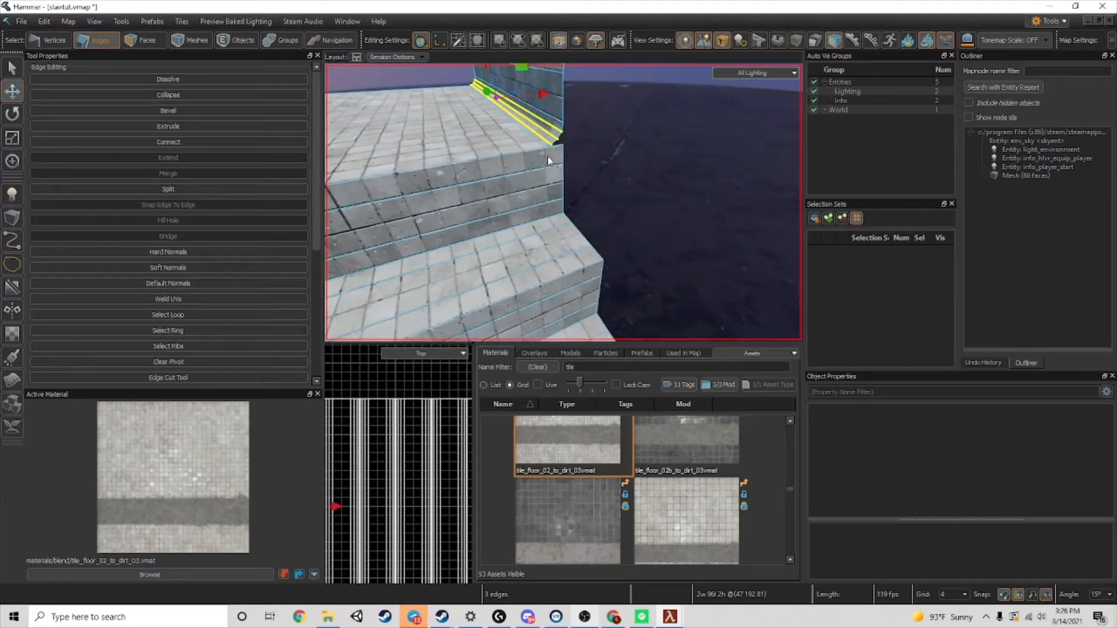
key("a")
left_click(571, 160)
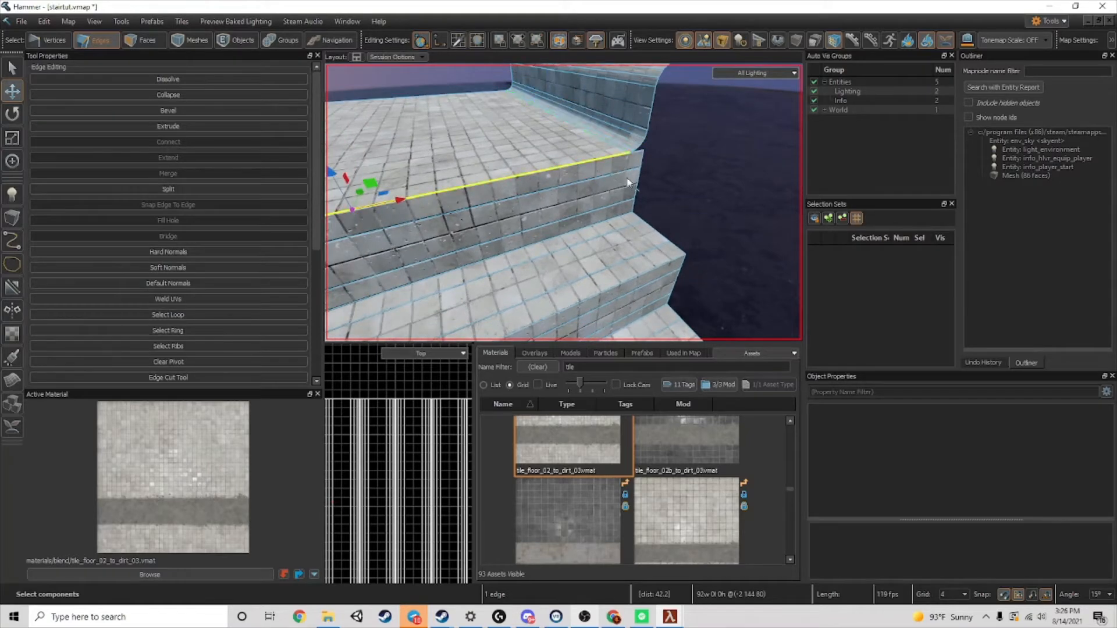
key("Delete")
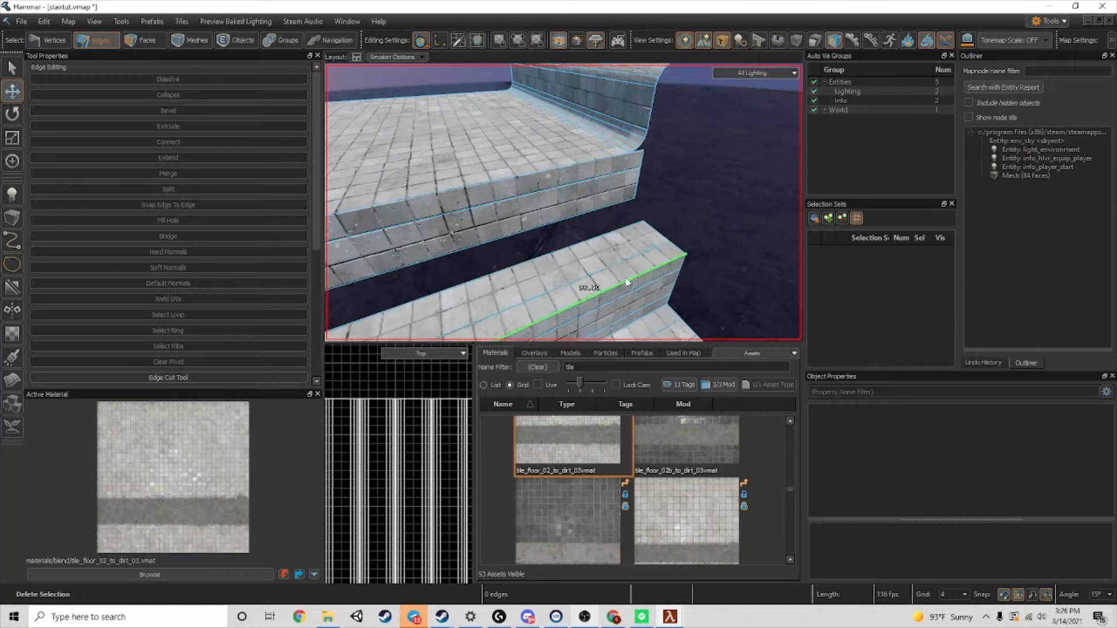
left_click(627, 282)
key("Delete")
right_click_drag(627, 282, 627, 338)
left_click(566, 211)
key("Delete")
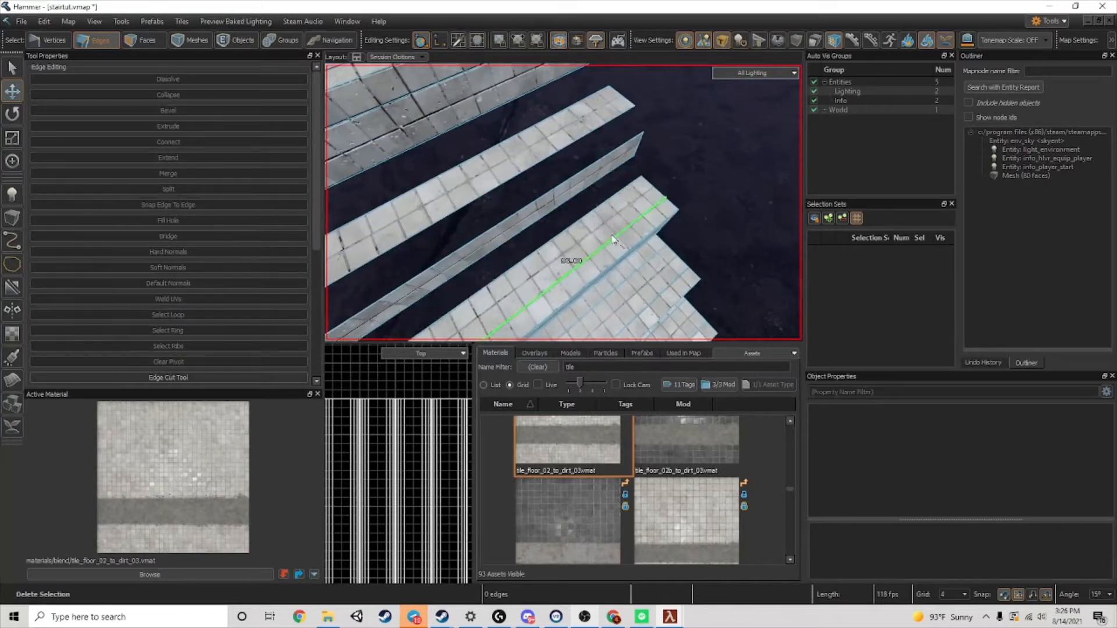
key("Delete")
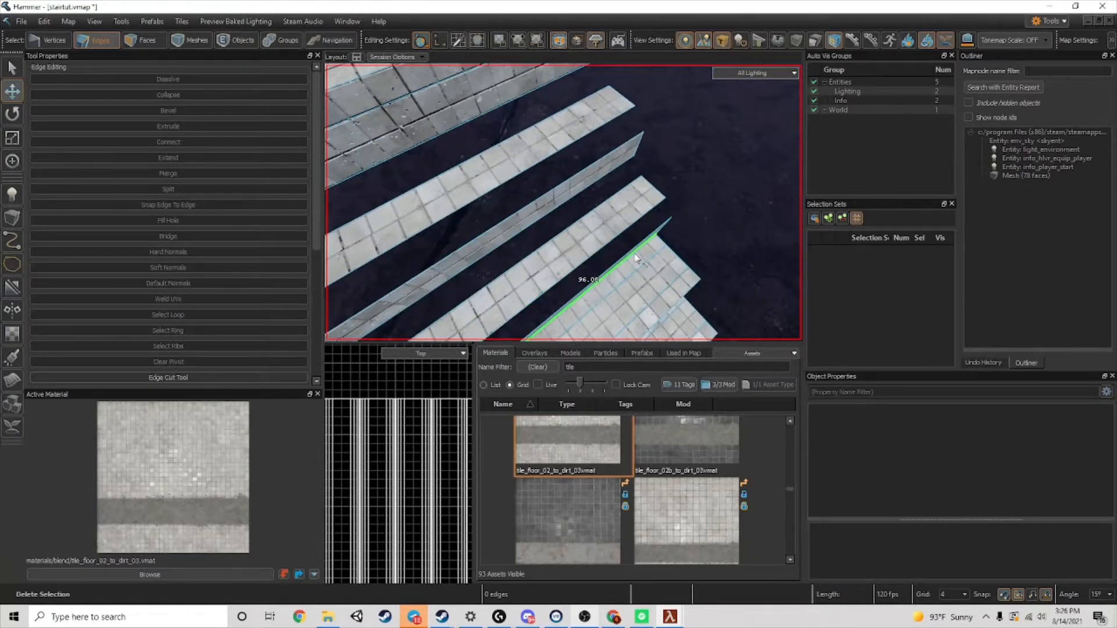
- Delete the rear and front corner edges of the lower flight's two lowest treads
left_click(635, 256)
key("Delete")
right_click_drag(635, 256, 562, 171)
left_click(628, 235)
key("Delete")
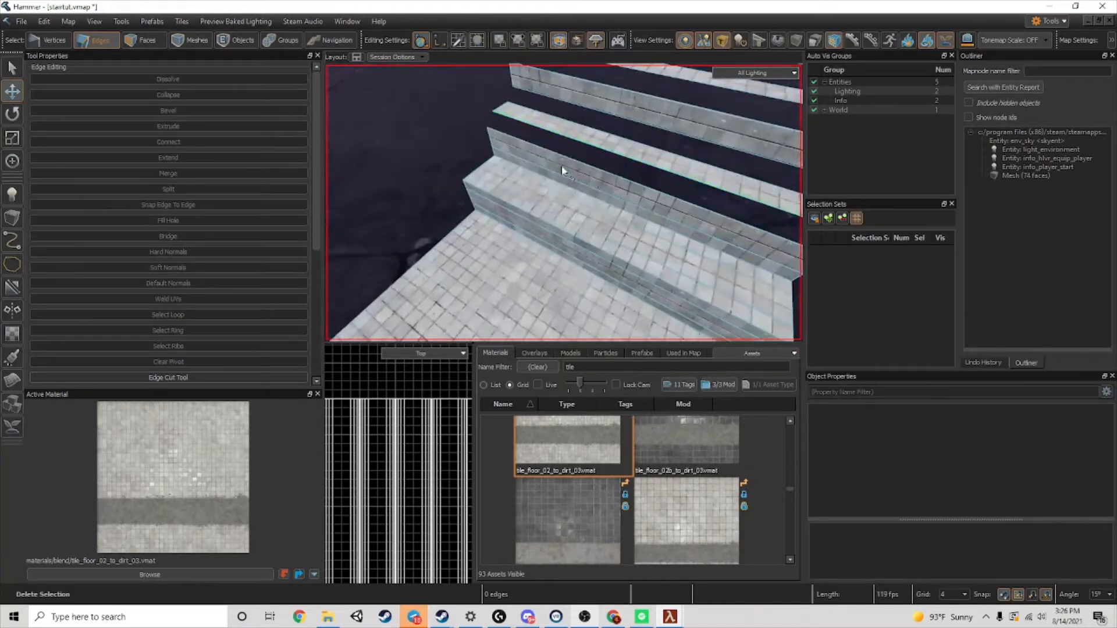
left_click(552, 184)
key("Delete")
left_click(537, 214)
key("Delete")
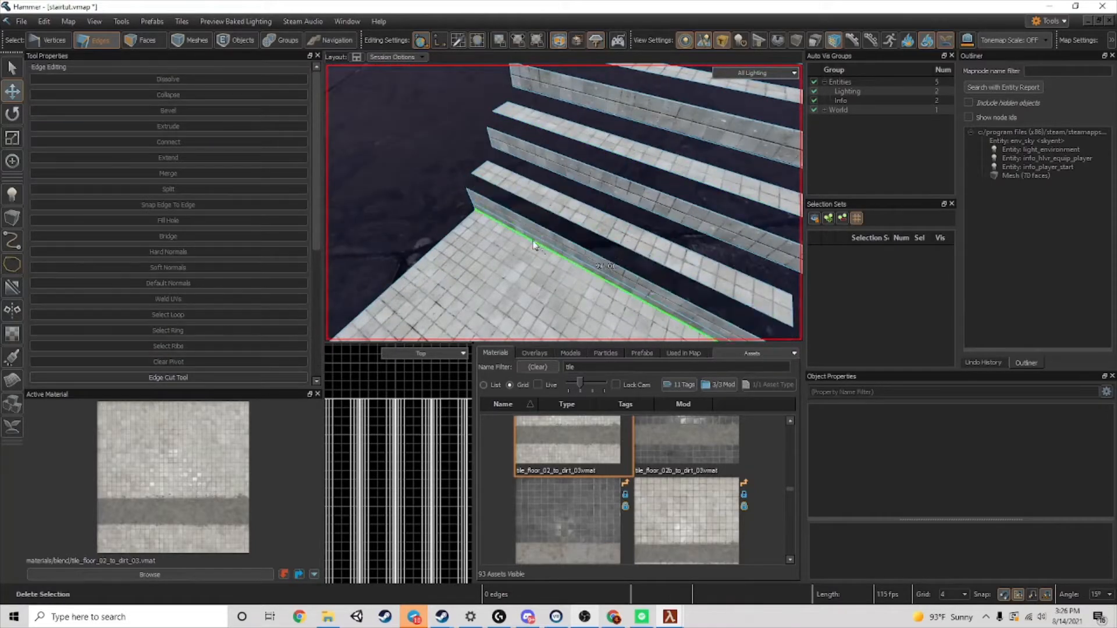
left_click(533, 242)
key("Delete")
key("ctrl+z")
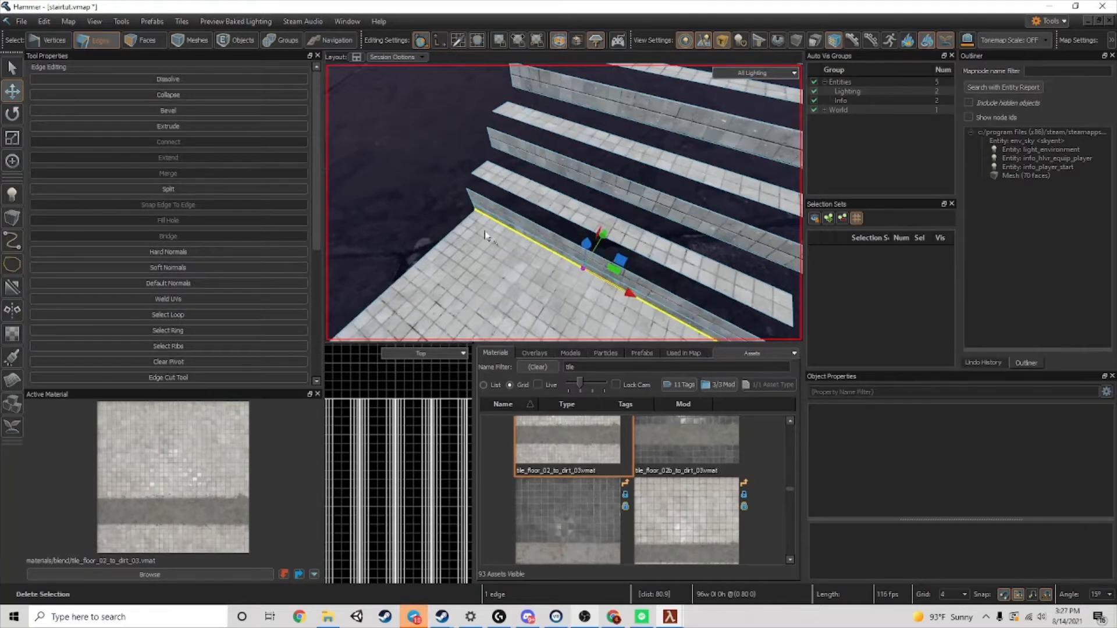
- Cut an edge across the bottom landing 4 units in front of the lowest riser and delete the corner edge between them
key("c")
right_click_drag(470, 220, 653, 237)
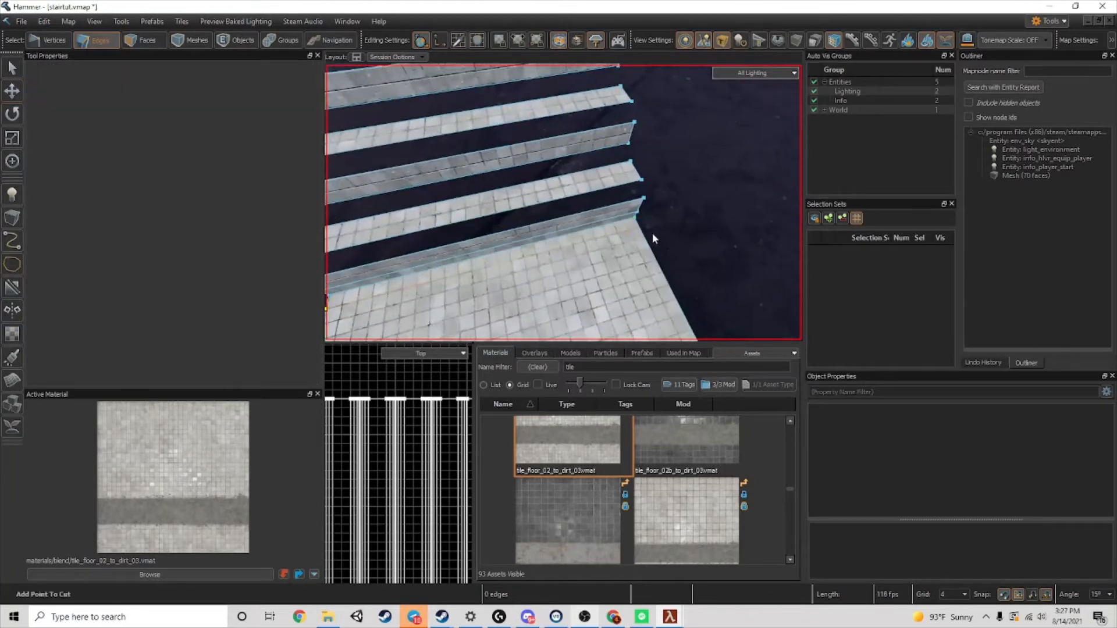
left_click(635, 228)
key("Return")
left_click(624, 220)
key("Delete")
- Bridge the bottom landing's cut edge to the lower edge of the lowest riser, using 4 steps
left_click(622, 231)
left_click(612, 219, "shift")
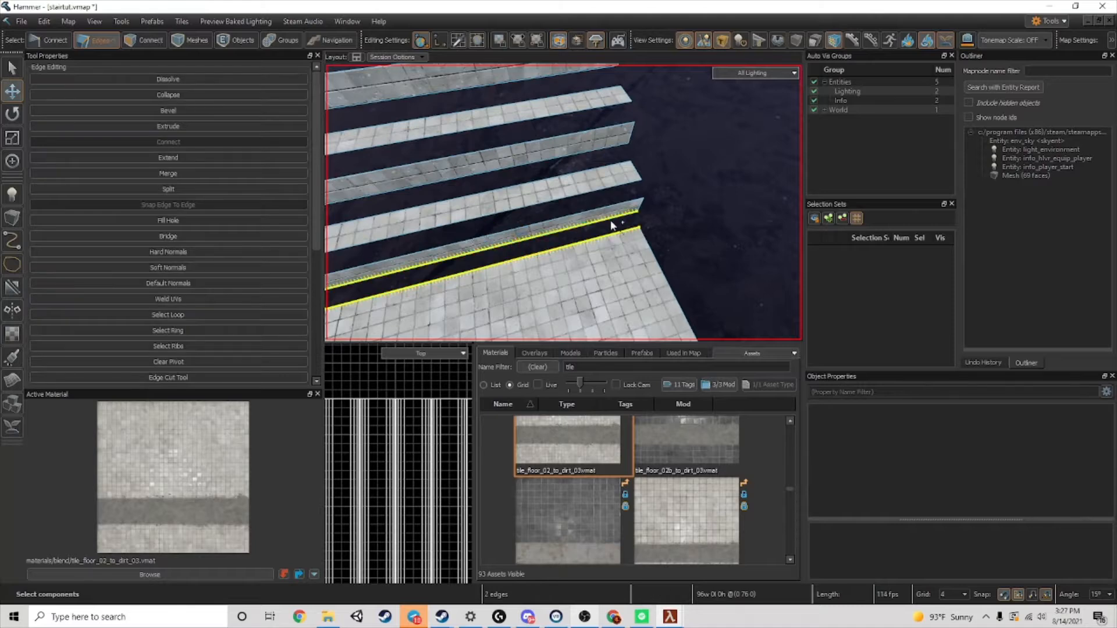
key("b")
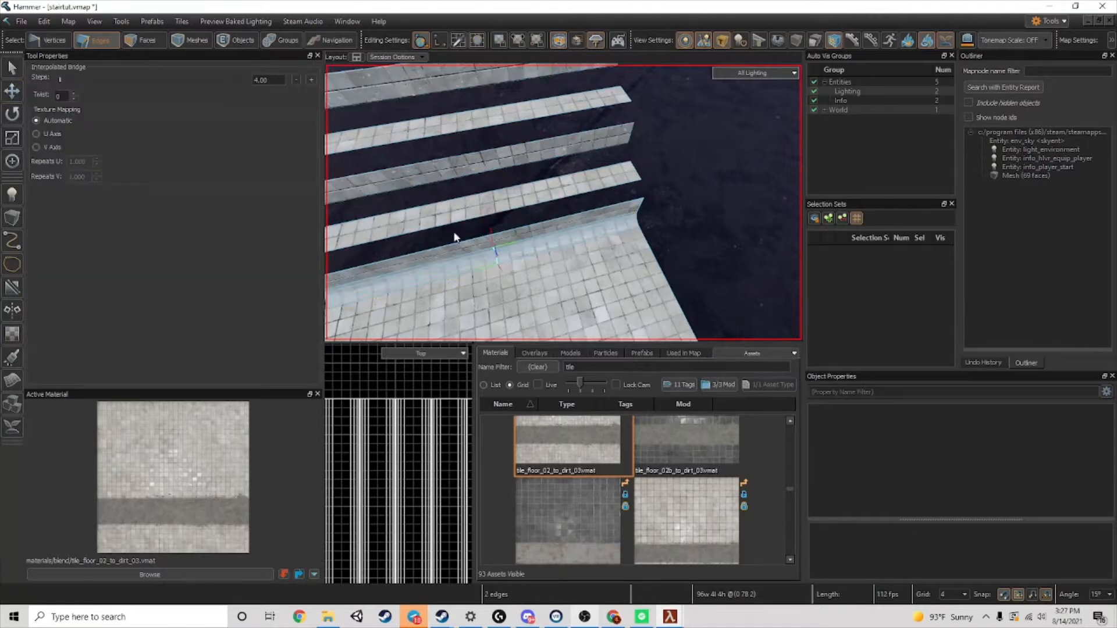
key("Return")
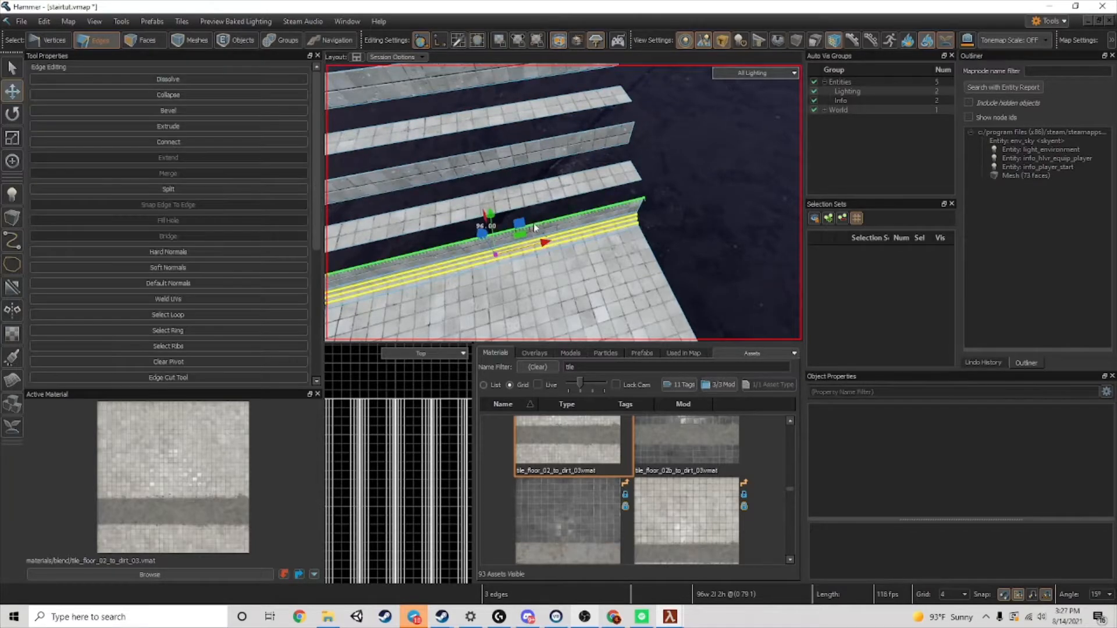
- Bridge the lower flight's lowest tread to the risers below and above it, using 4 steps for each bridge
key("ctrl+z")
key("b")
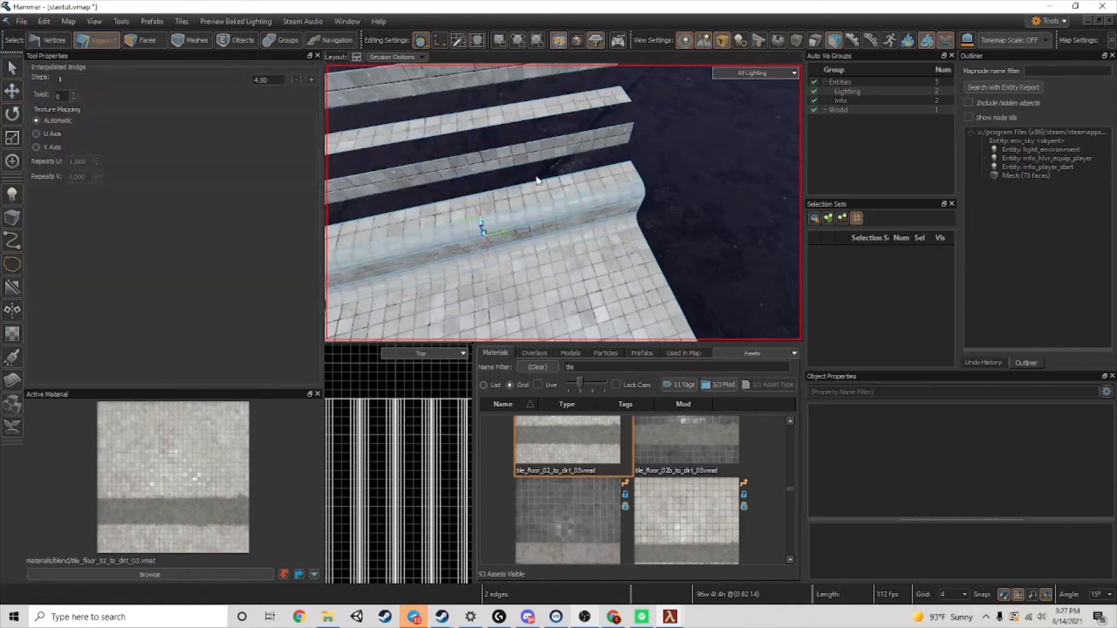
key("Return")
key("Escape")
left_click(531, 181)
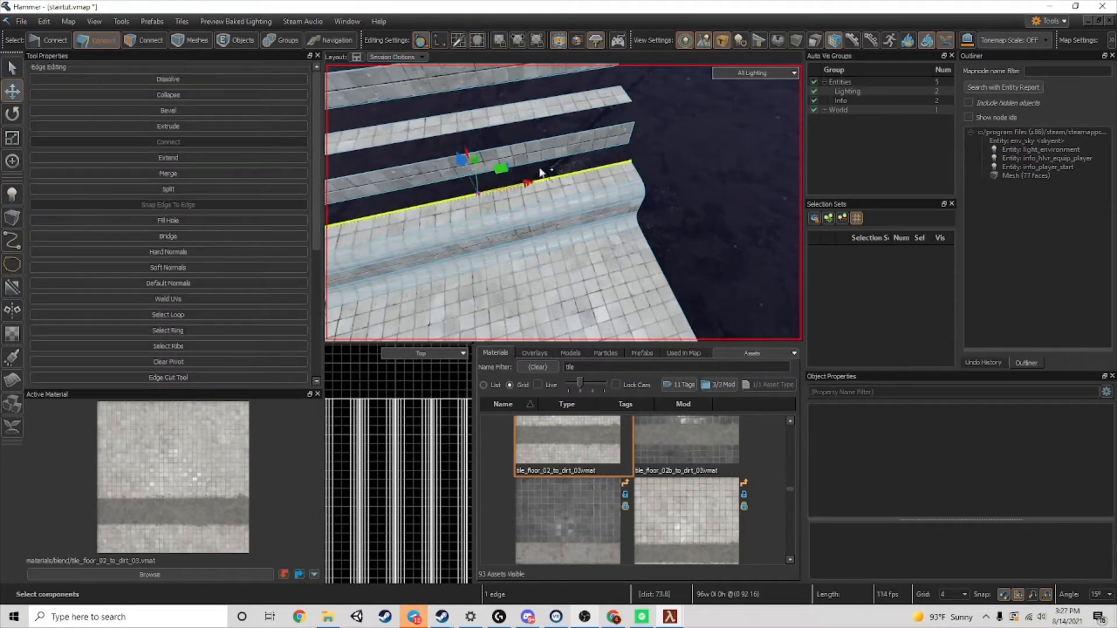
left_click(540, 162, "shift")
key("b")
key("Return")
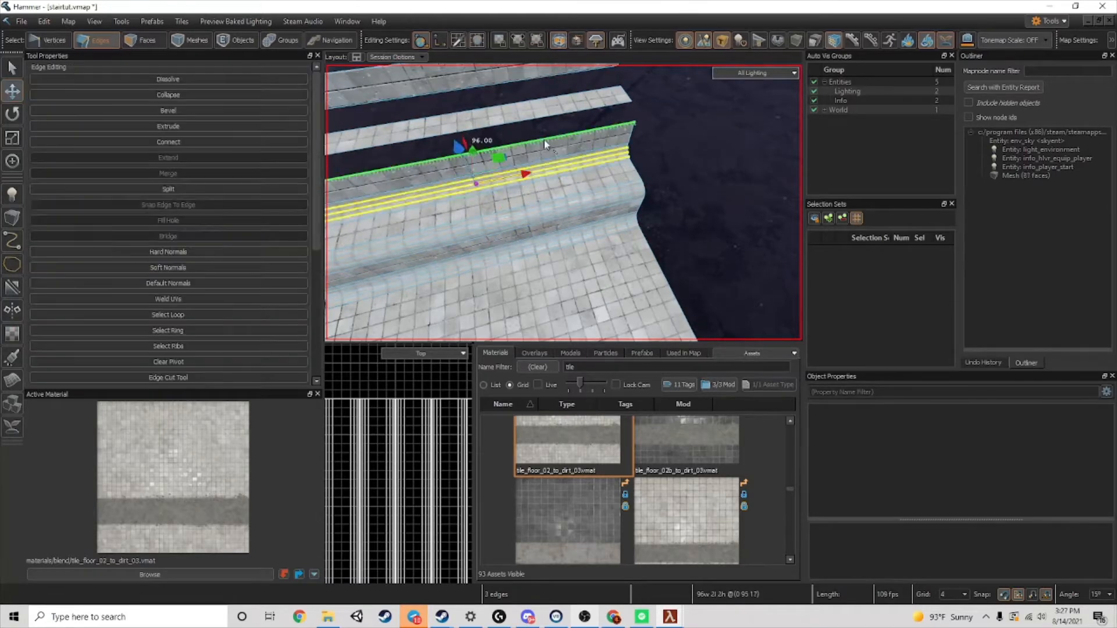
- Bridge the lower flight's second tread from the bottom to the risers below and above it, using 4 steps for each bridge
left_click(543, 139)
left_click(542, 120, "shift")
key("b")
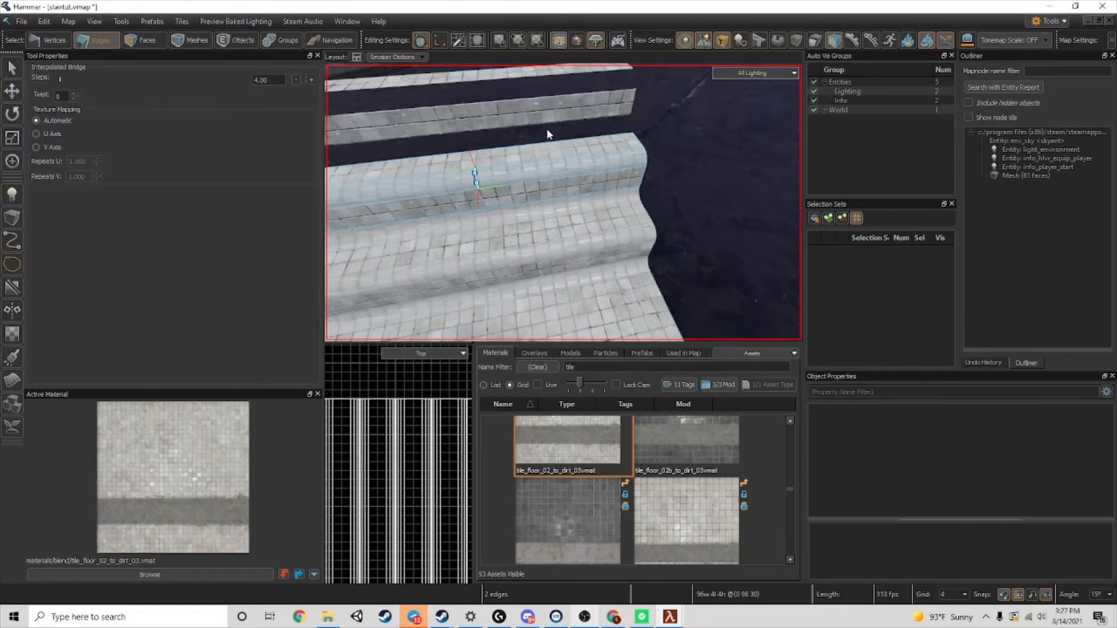
key("Return")
key("ctrl+z")
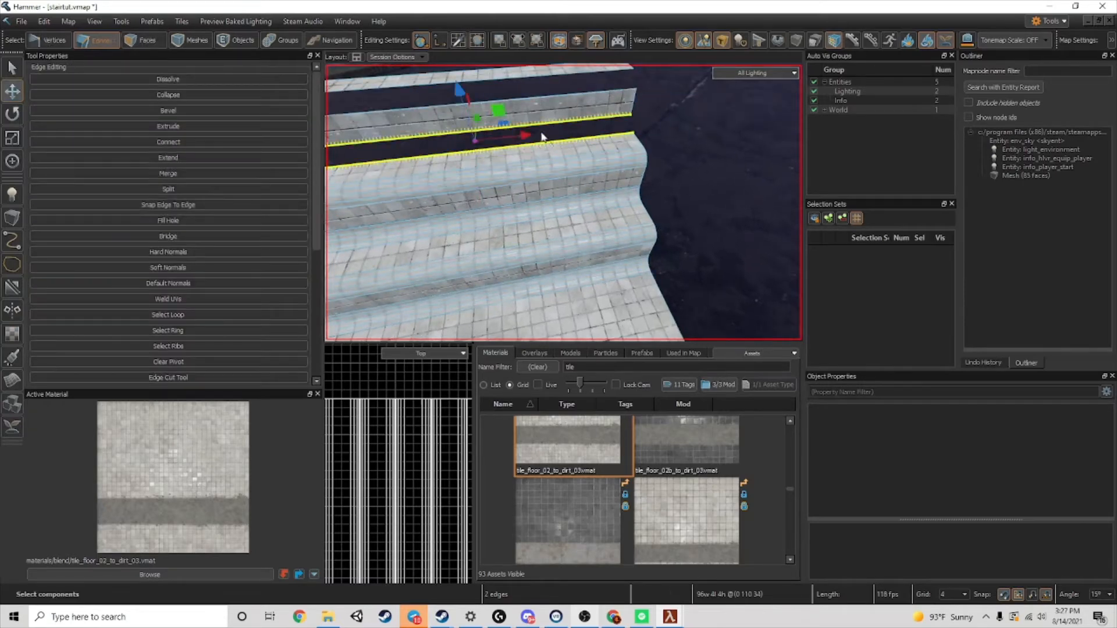
key("b")
key("Return")
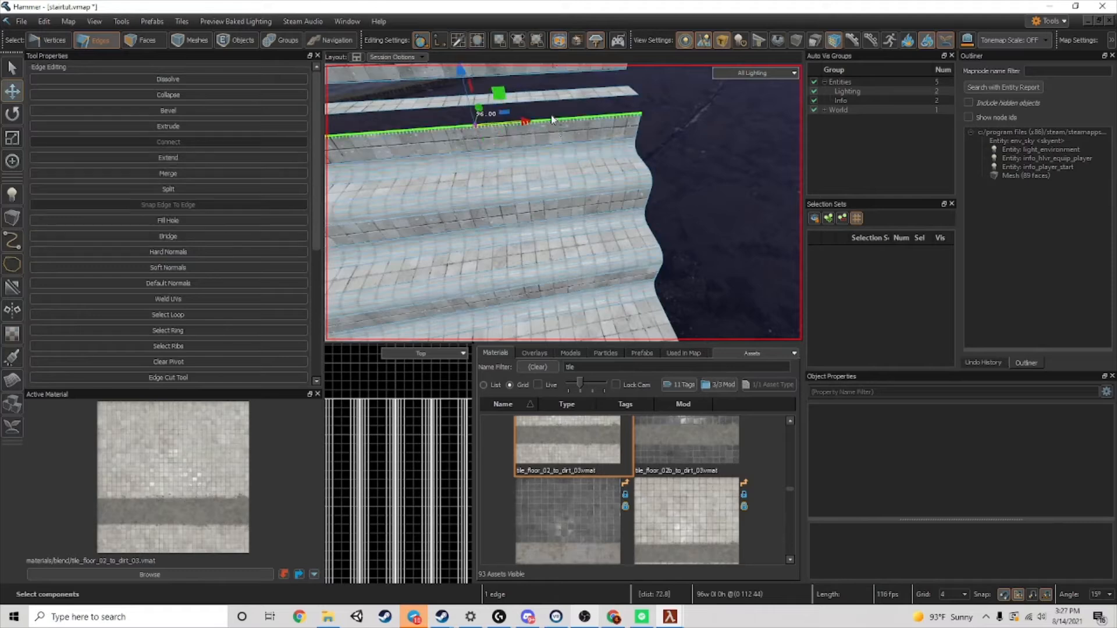
- Bridge the lower flight's third tread from the bottom to the risers below and above it, using 4 steps for each bridge
key("alt+b")
right_click_drag(553, 104, 660, 138)
key("Return")
left_click(574, 111)
left_click(573, 92, "ctrl")
key("alt+b")
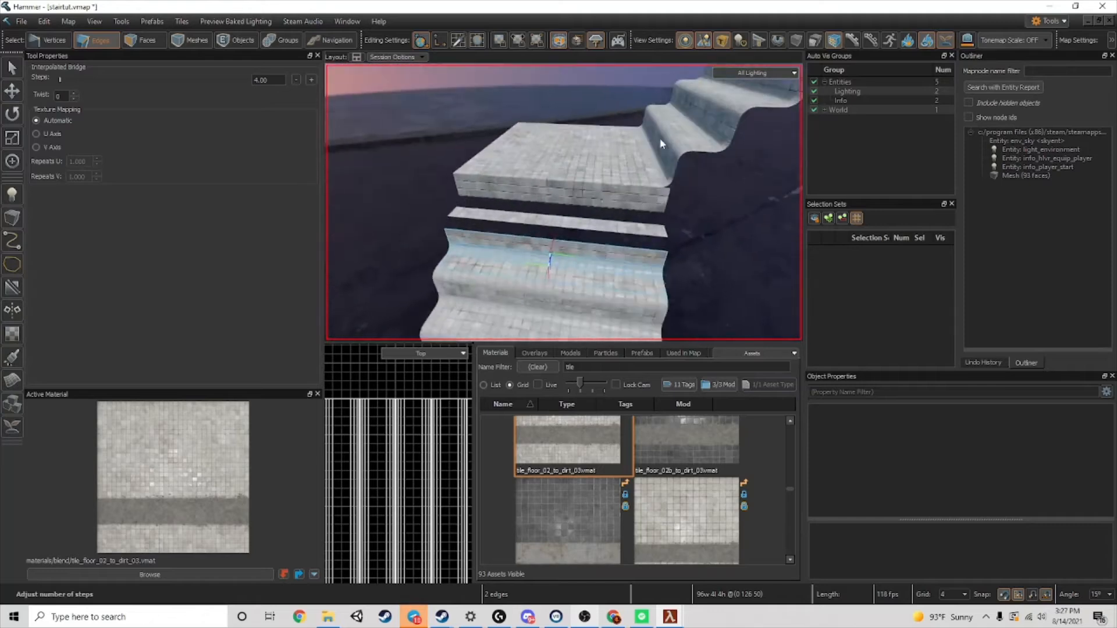
key("Return")
- Bridge the lower flight's uppermost tread to the riser below it and to the riser under the middle landing
left_click(620, 246)
left_click(620, 235, "ctrl")
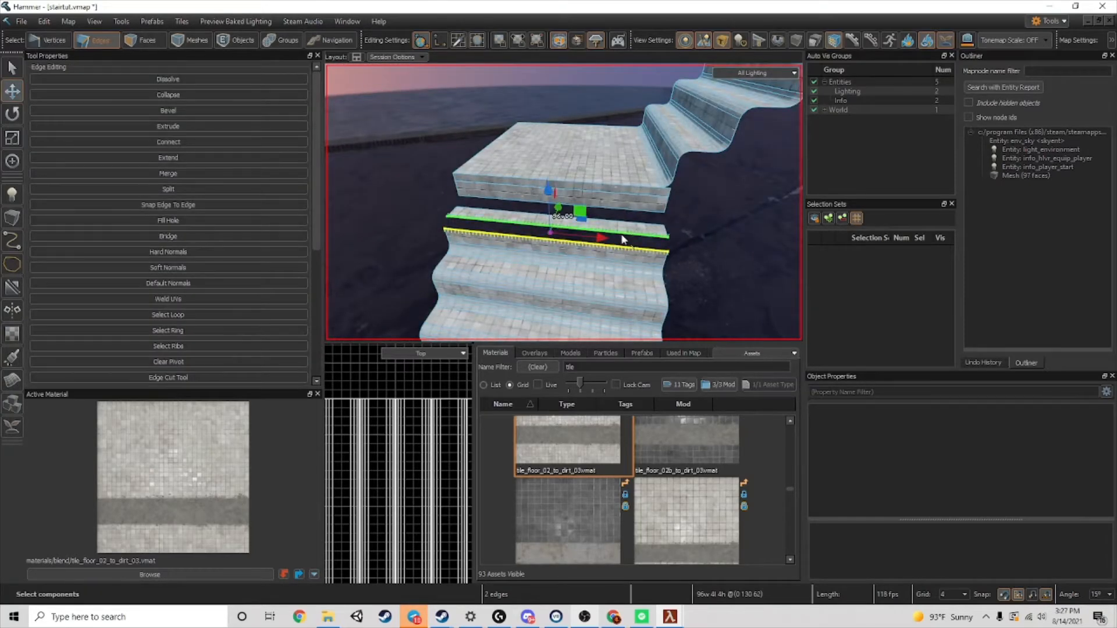
key("alt+b")
key("Return")
left_click(642, 222)
left_click(644, 212, "ctrl")
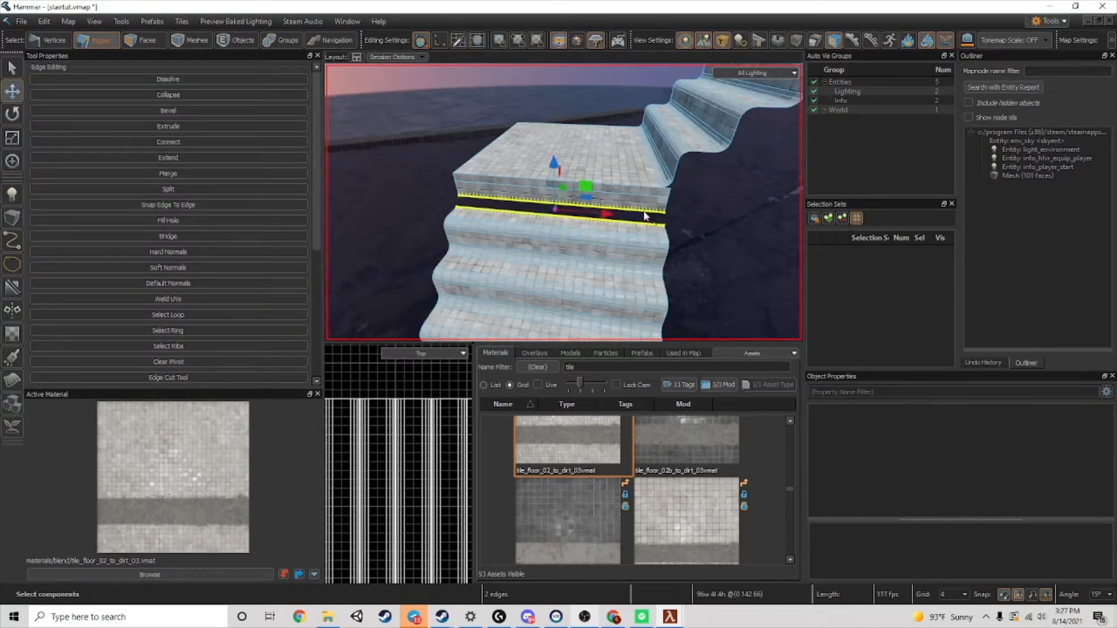
key("alt+b")
key("Return")
- Select all connected faces of the staircase, align their texture to the world, and clear the selection
mouse_move(650, 273)
right_mouse_down()
mouse_move(666, 236)
mouse_move(650, 274)
right_mouse_up()
left_click(154, 47)
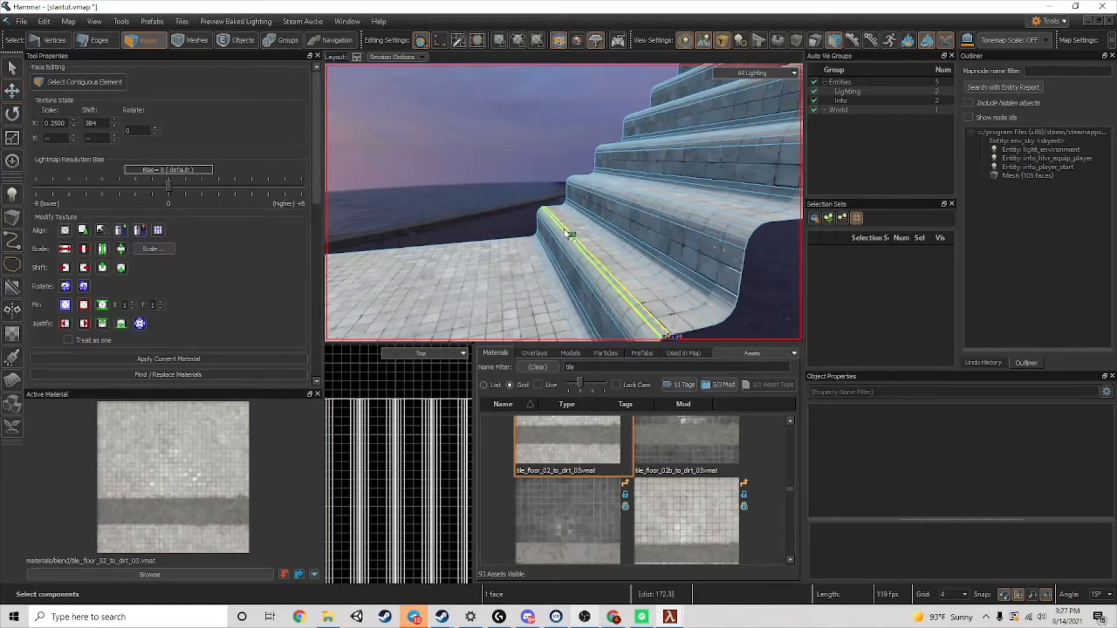
double_click(569, 232)
scroll(447, 266, "down", 5)
scroll(464, 293, "up", 2)
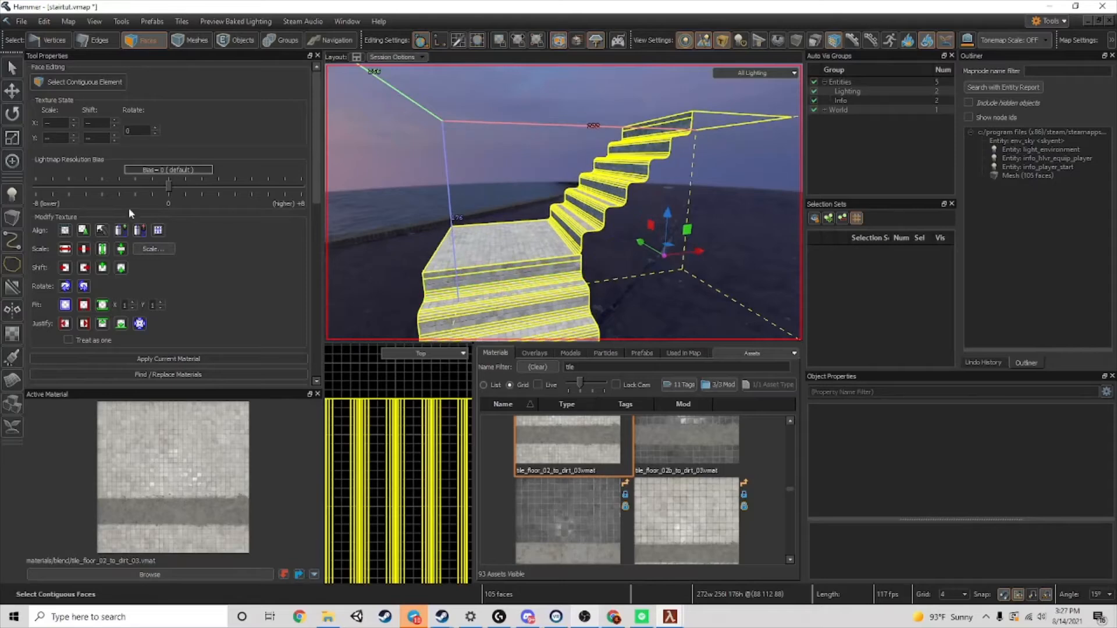
scroll(61, 170, "down", 2)
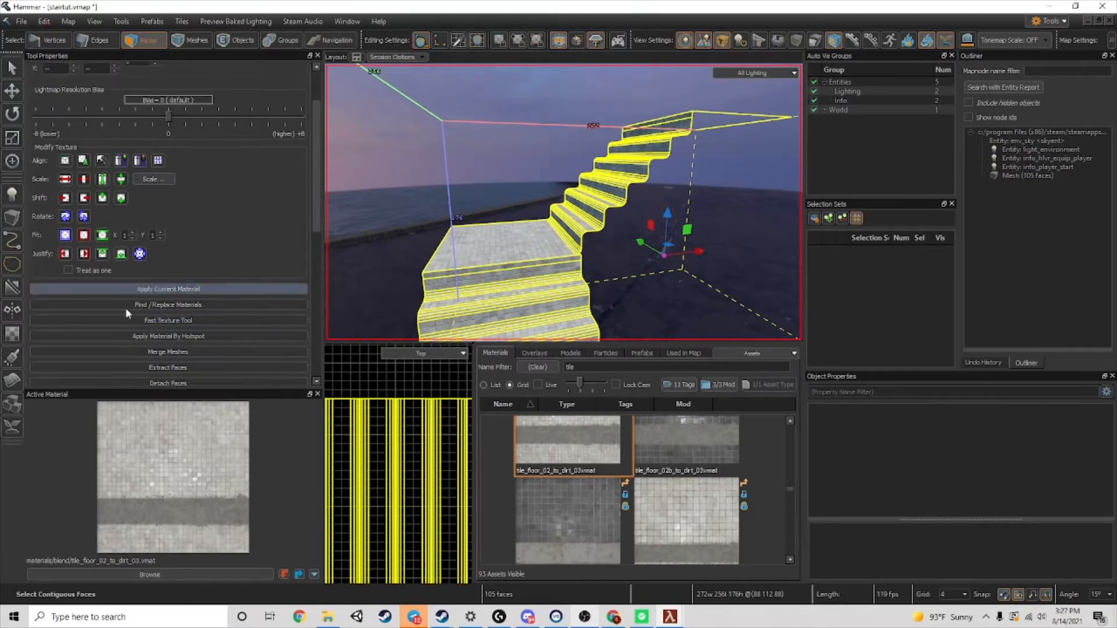
left_click(66, 163)
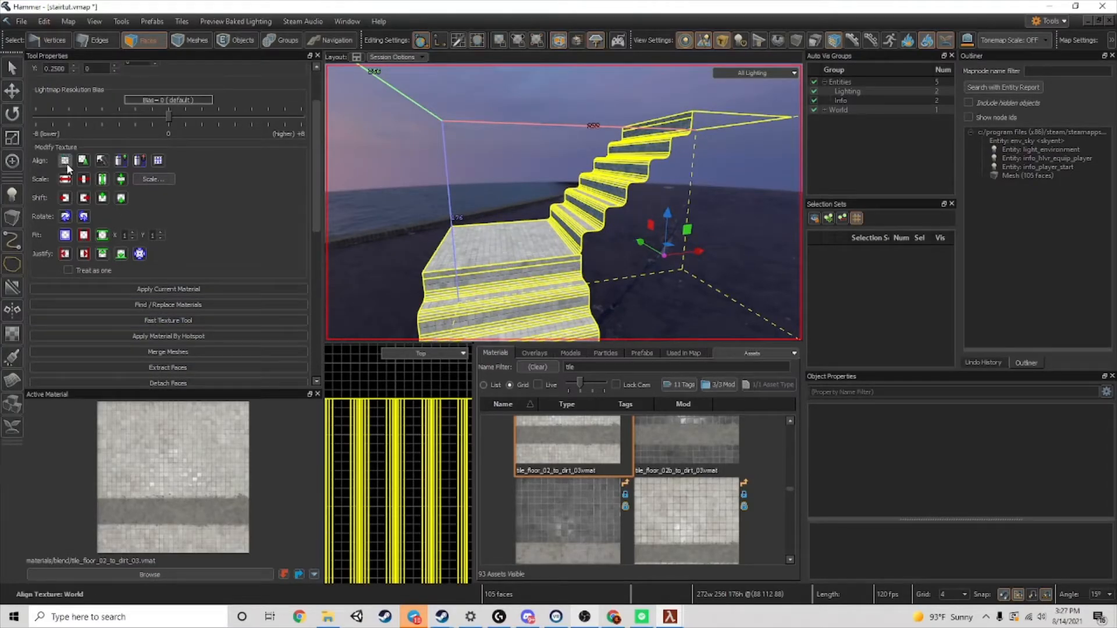
left_click(760, 315)
key("w")
key("d")
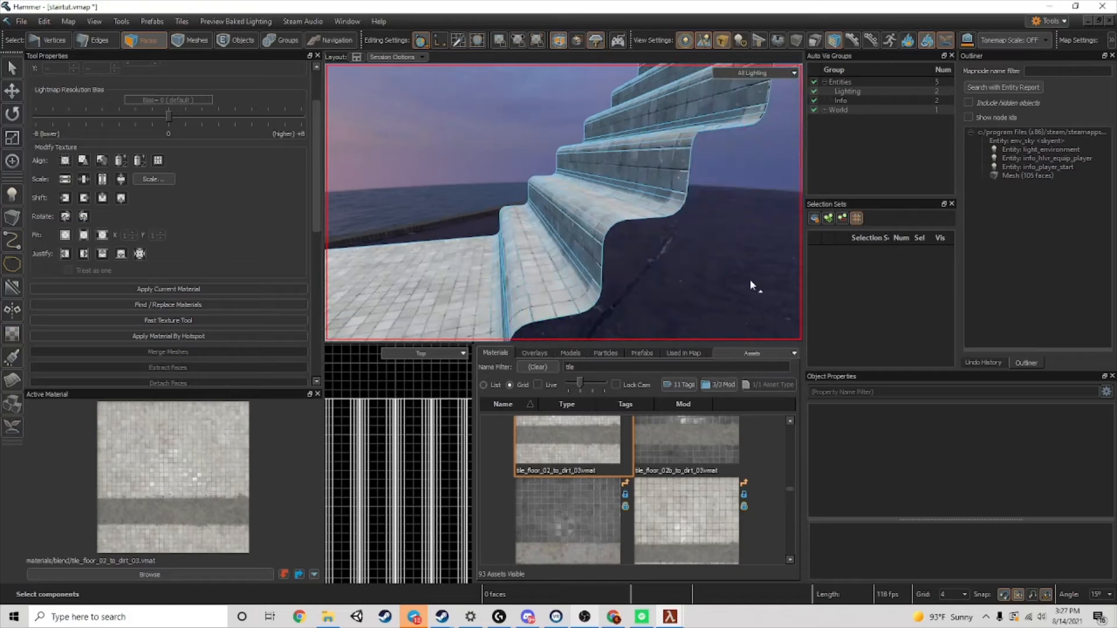
- Switch to mesh selection and examine the aligned tile texture along the rounded staircase up to the top landing
key("w")
right_click_drag(750, 280, 564, 202)
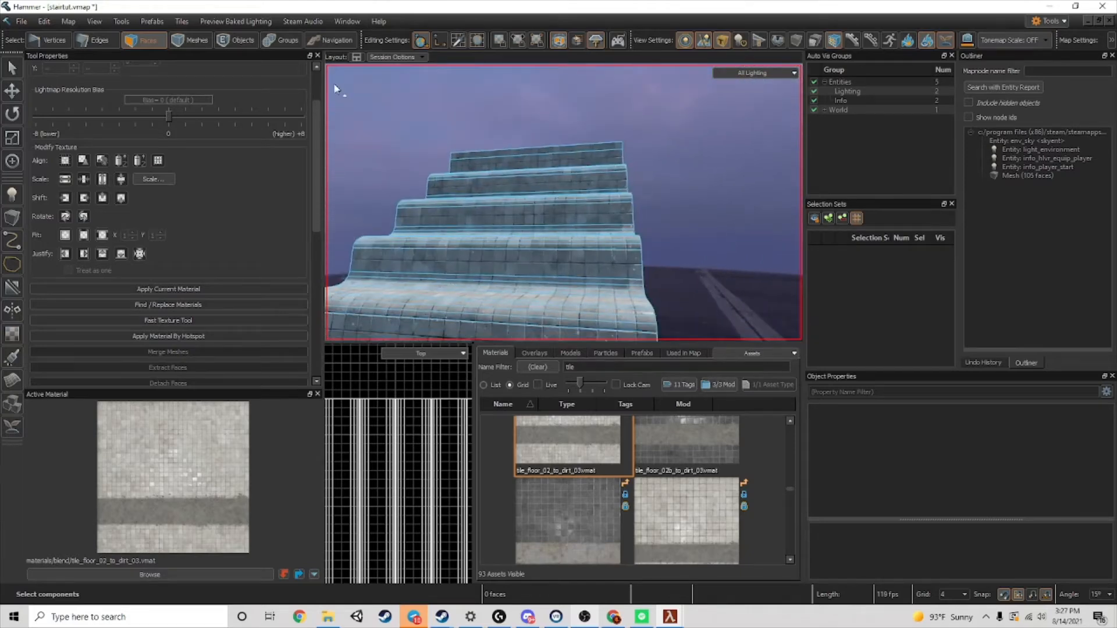
left_click(200, 43)
key("w")
right_click_drag(716, 224, 508, 302)
right_click_drag(563, 202, 471, 256)
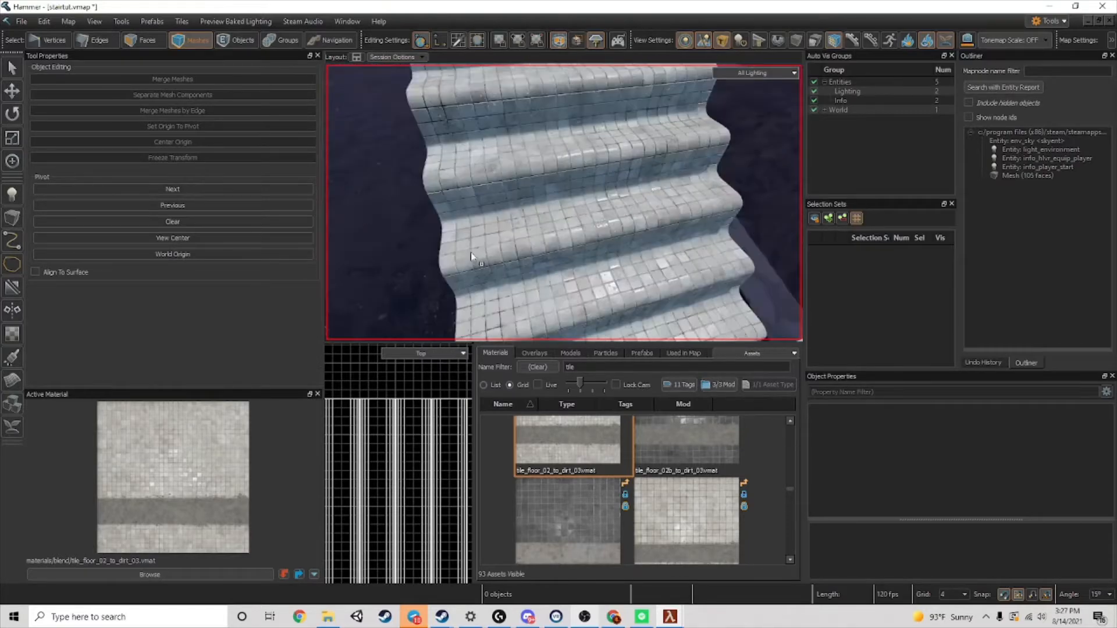
right_click_drag(480, 195, 594, 183)
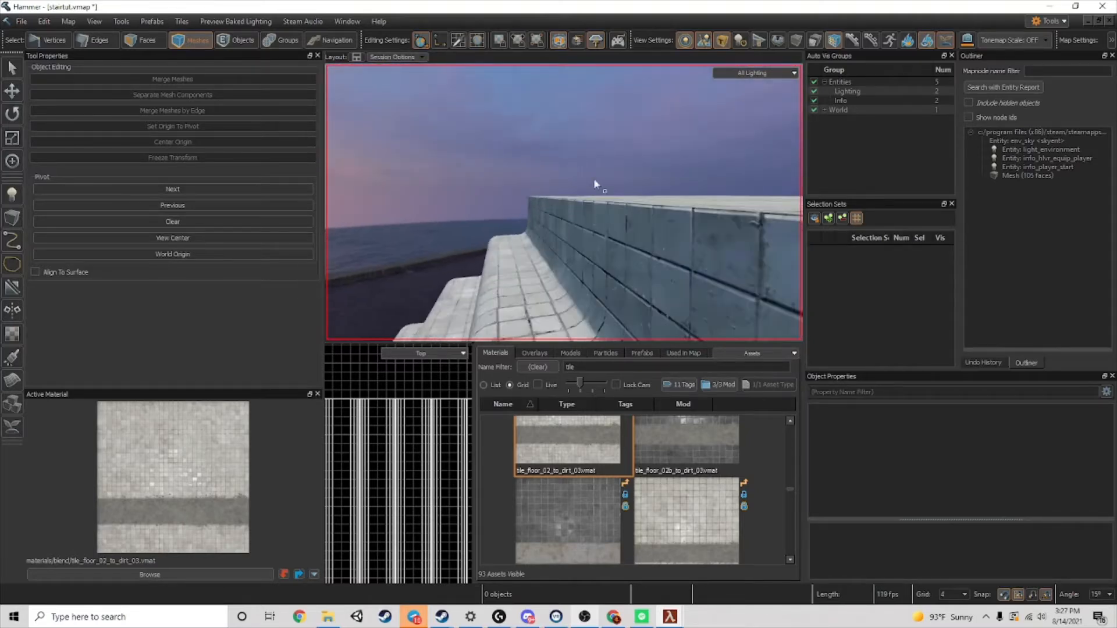
- Cut across the top landing 4 units in from its front edge and delete the sharp front edge with its adjoining strips
left_click(100, 43)
right_click_drag(693, 213, 564, 202)
key("c")
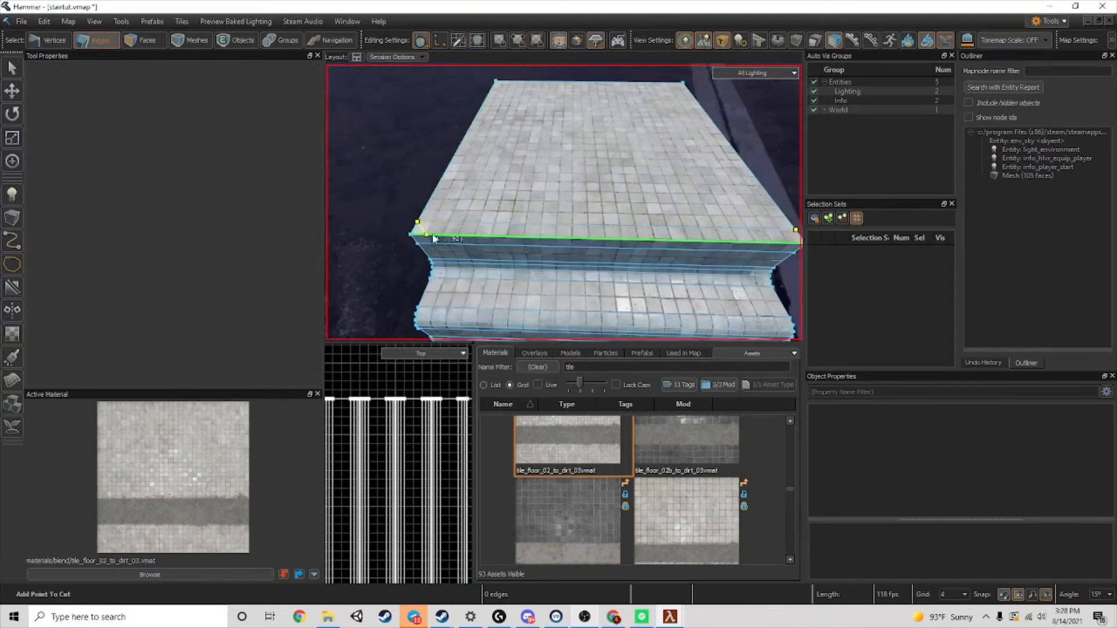
key("Return")
left_click(443, 236)
key("Delete")
- Bridge the top landing's front edge to the riser below with 4 steps and align the new faces' texture to the world
left_click(463, 223)
left_click(464, 246, "ctrl")
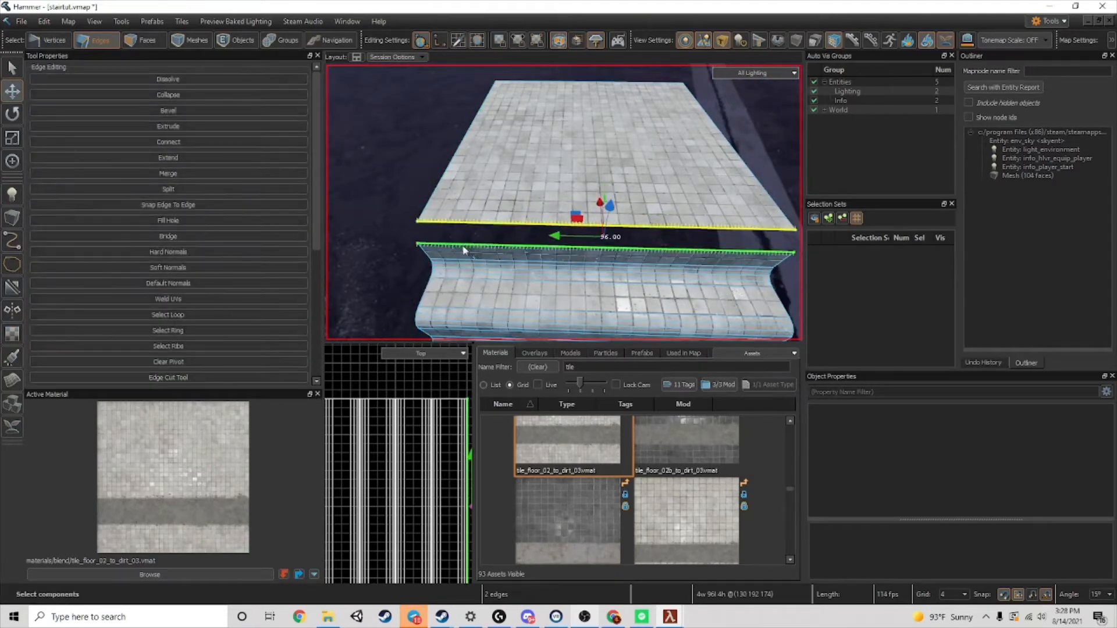
key("b")
key("Return")
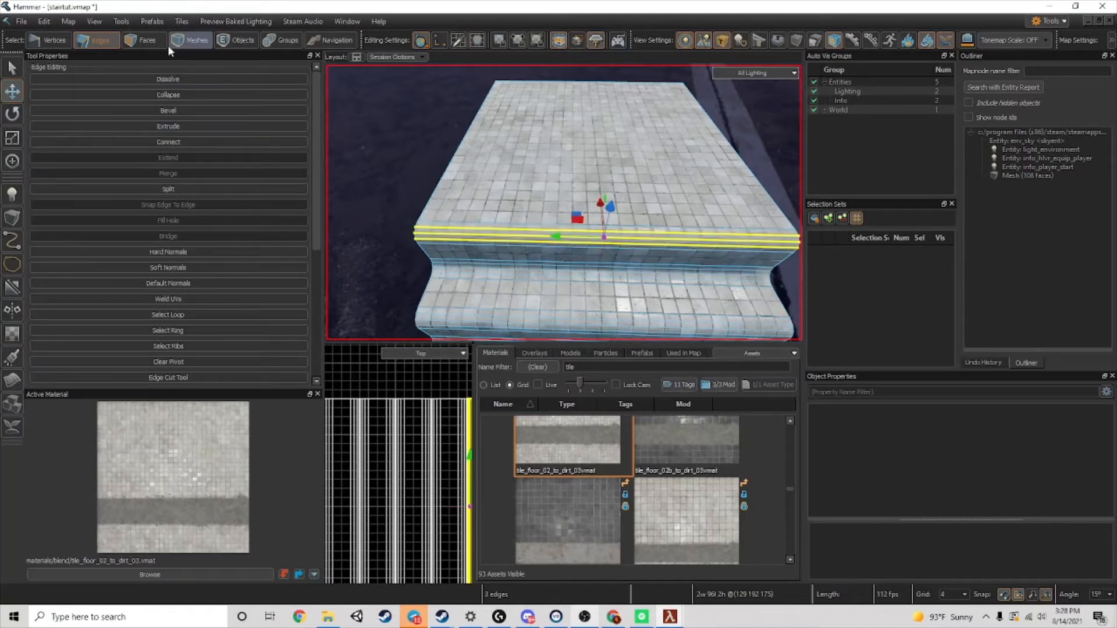
key("3")
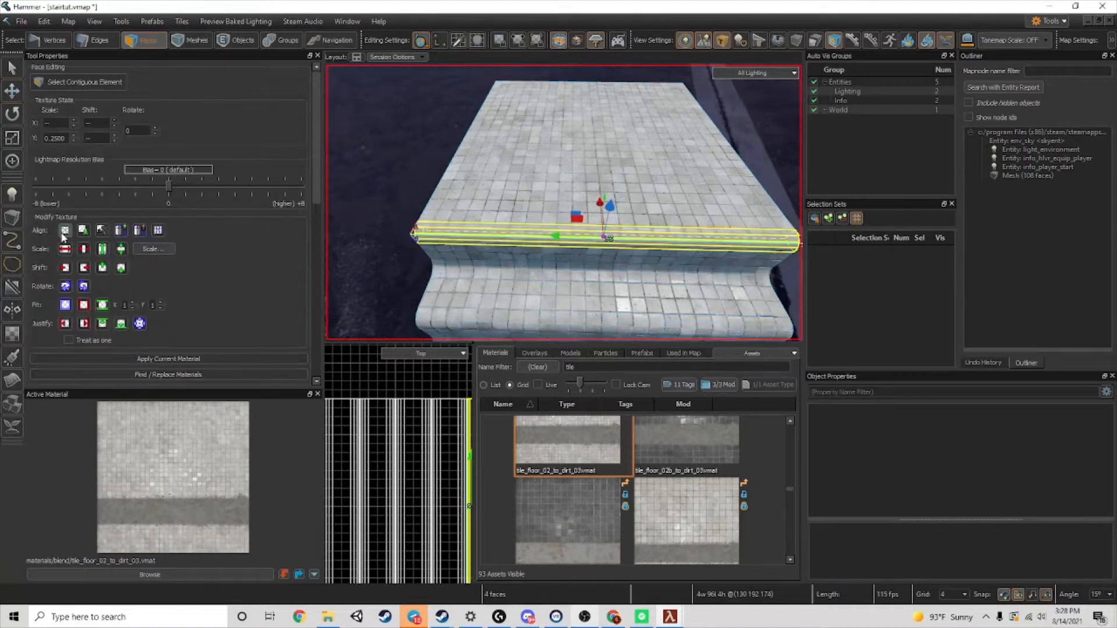
left_click(63, 234)
left_click(424, 177)
- Examine the middle landing's corner where the lower flight's top riser meets the upper flight
key("d")
key("z")
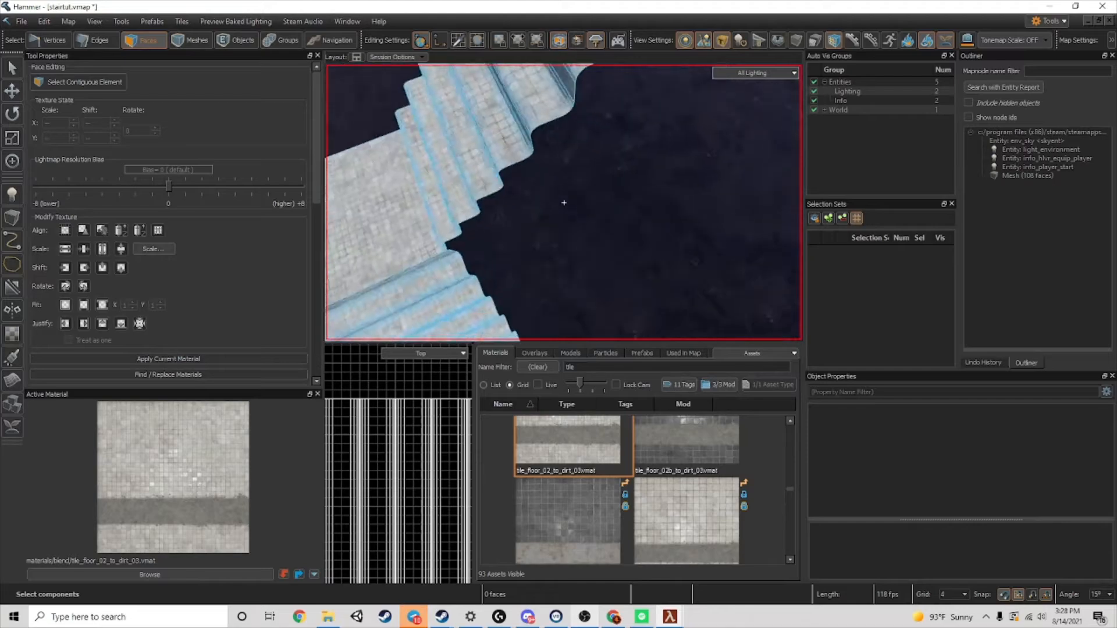
key("w")
key("s")
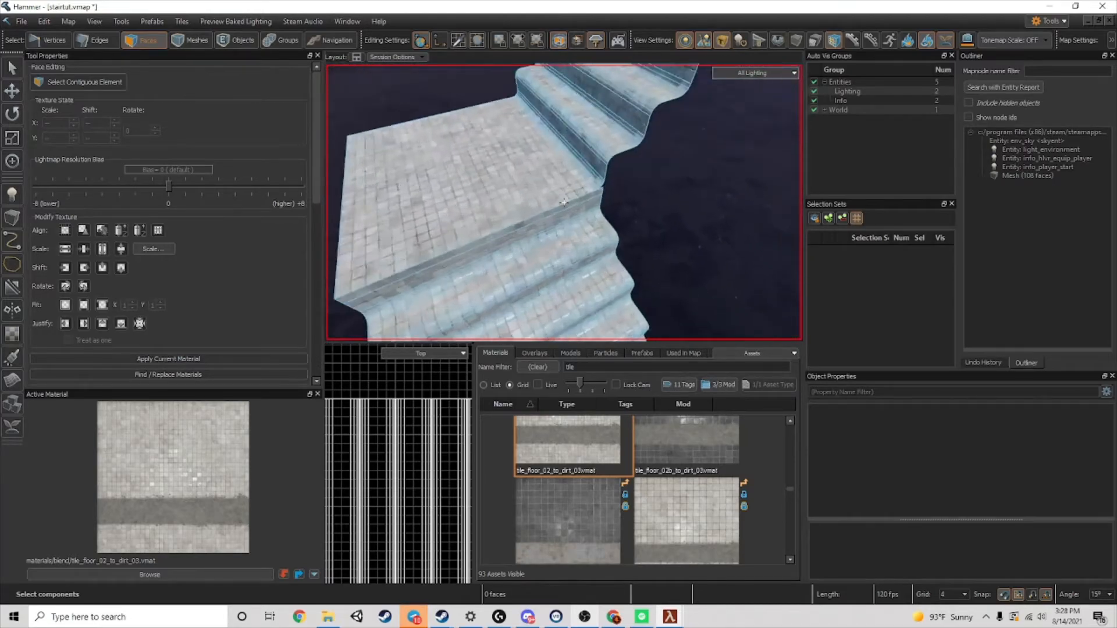
key("w")
key("z")
key("a")
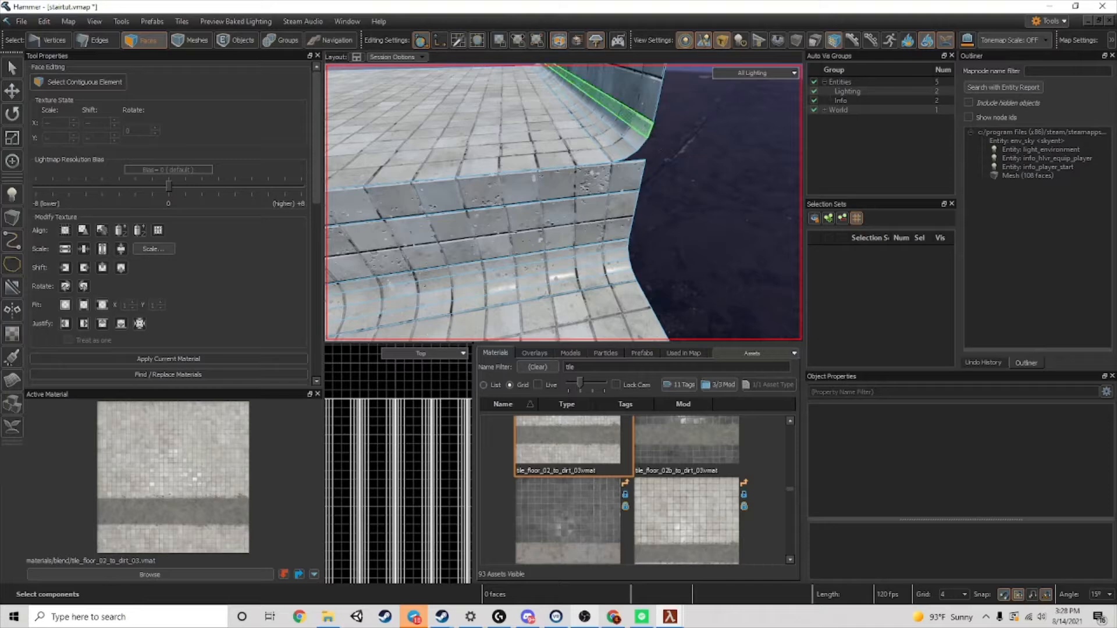
key("z")
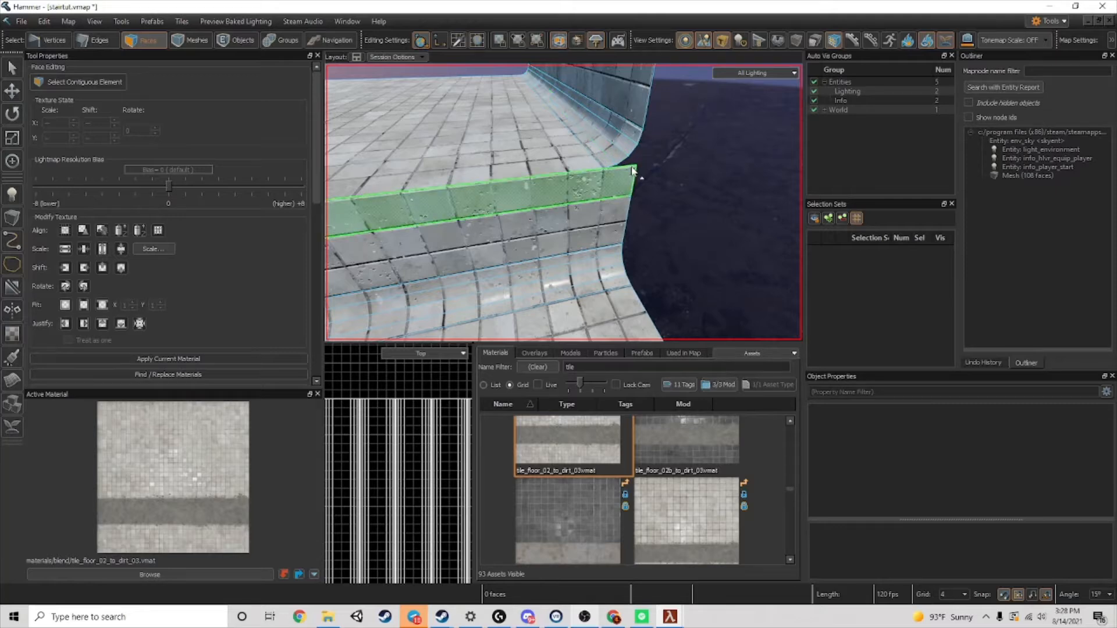
- Cut across the middle landing parallel to its front edge, 4 units in, to form a narrow front strip
left_click(554, 167)
key("c")
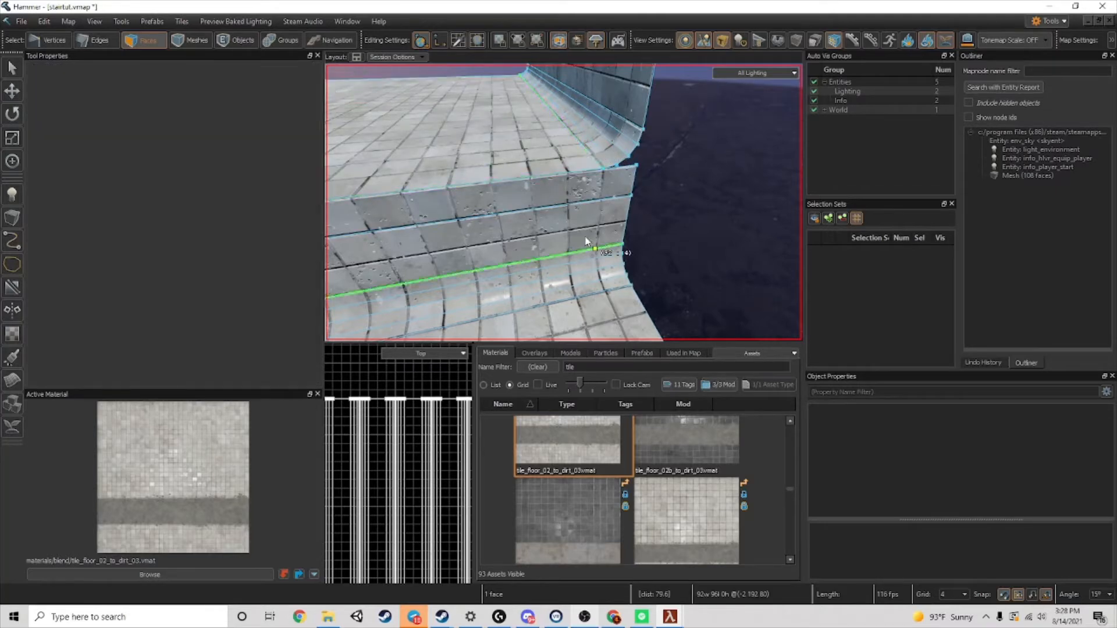
key("Escape")
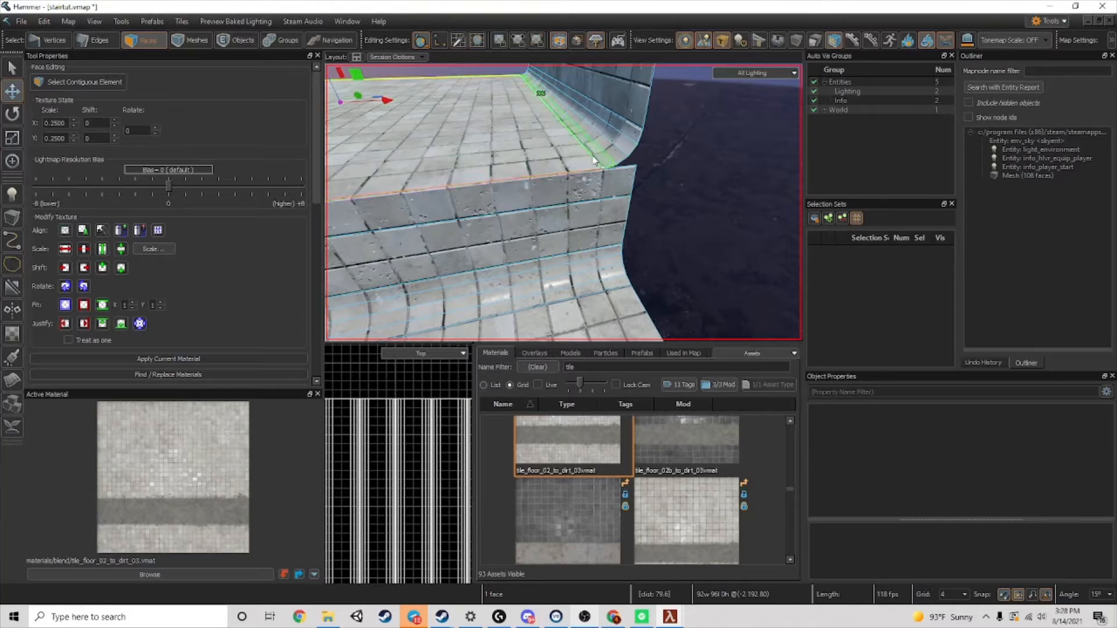
key("c")
left_click(603, 155)
key("a")
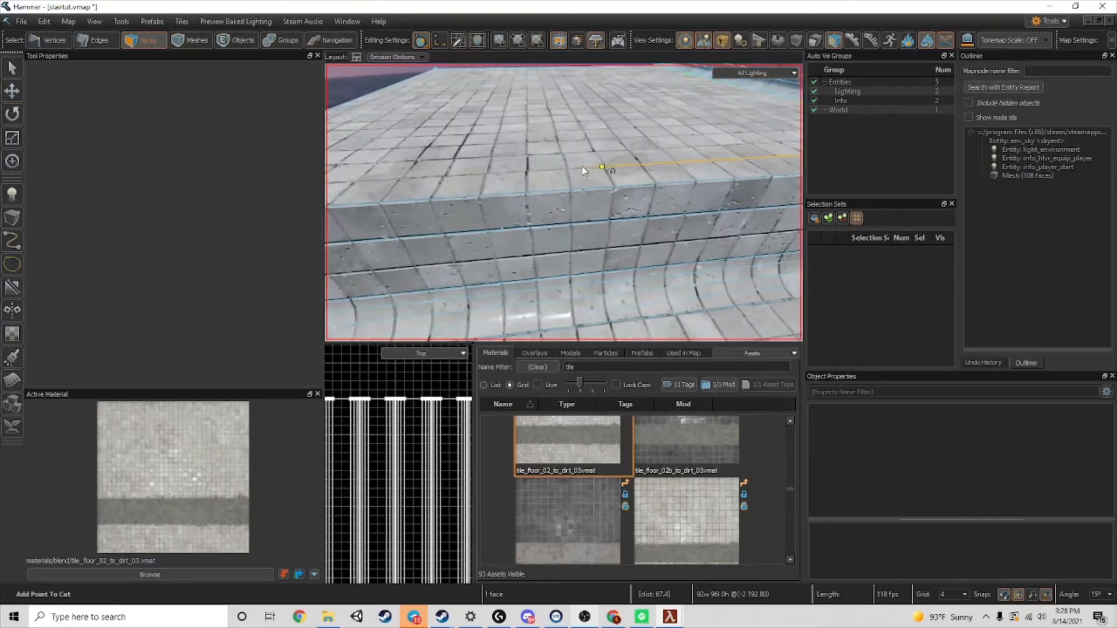
left_click(467, 205)
key("Return")
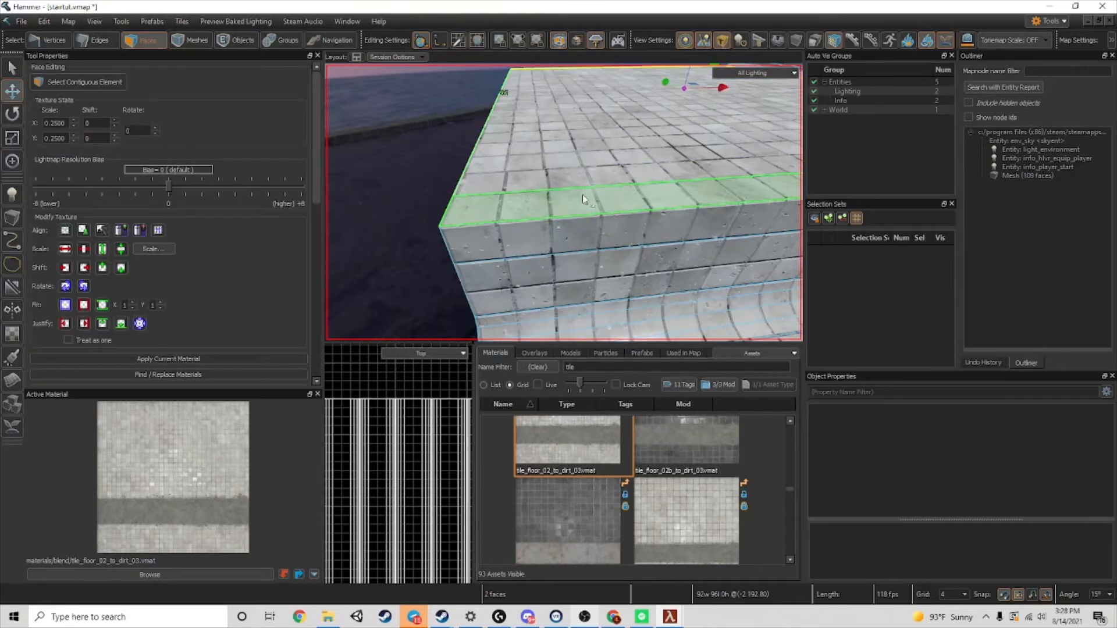
- Cut through the rounded transition between the middle landing and the upper flight's first riser, in line with the landing's front strip
key("z")
key("w")
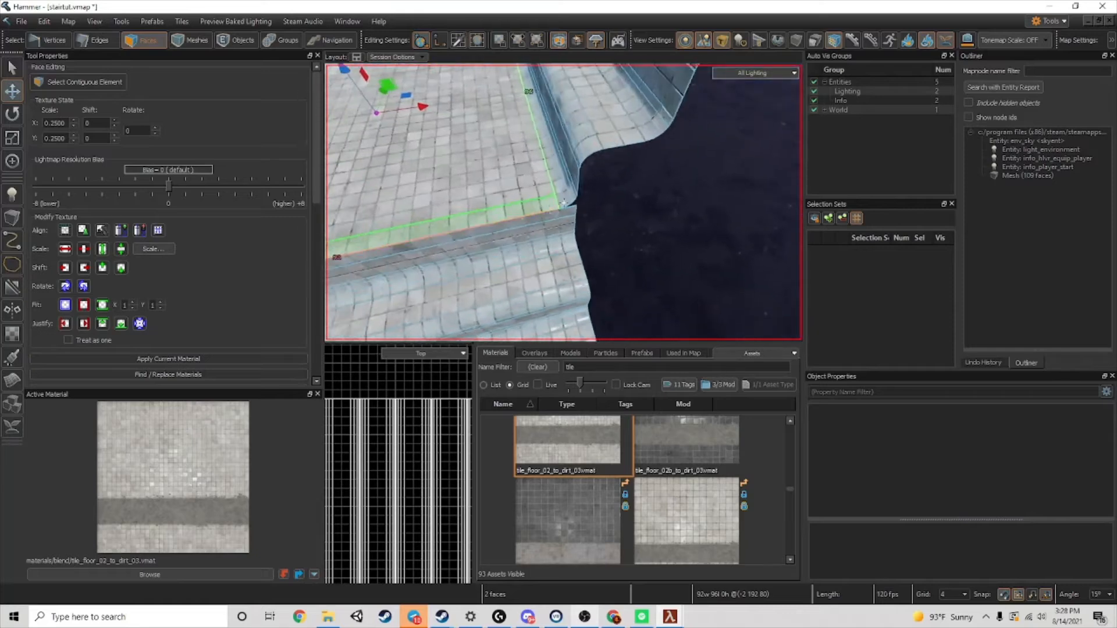
key("z")
key("c")
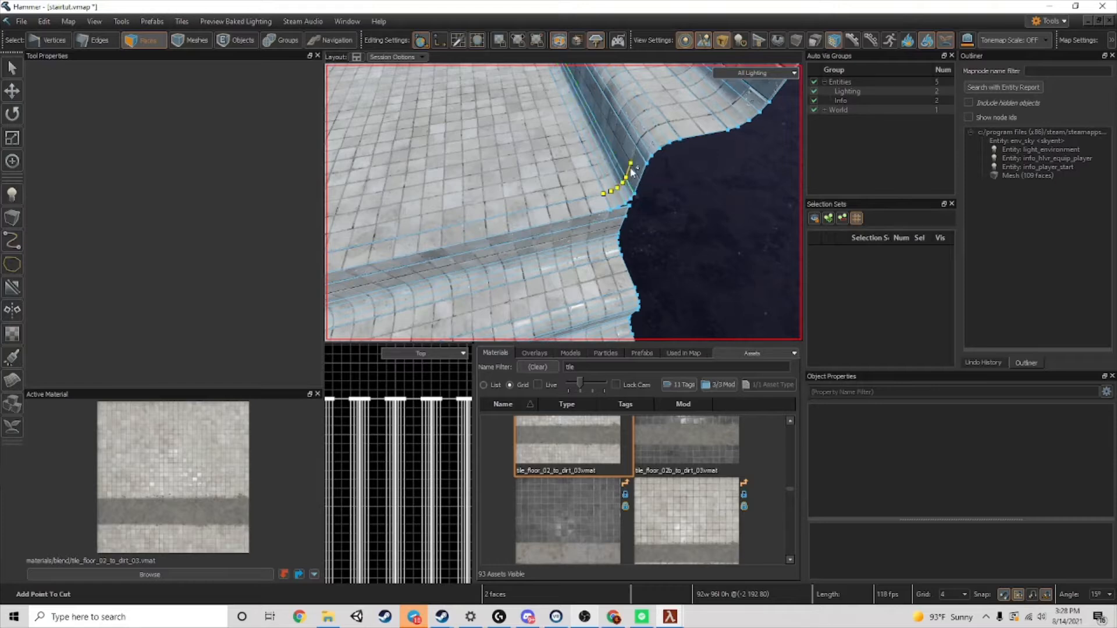
key("Return")
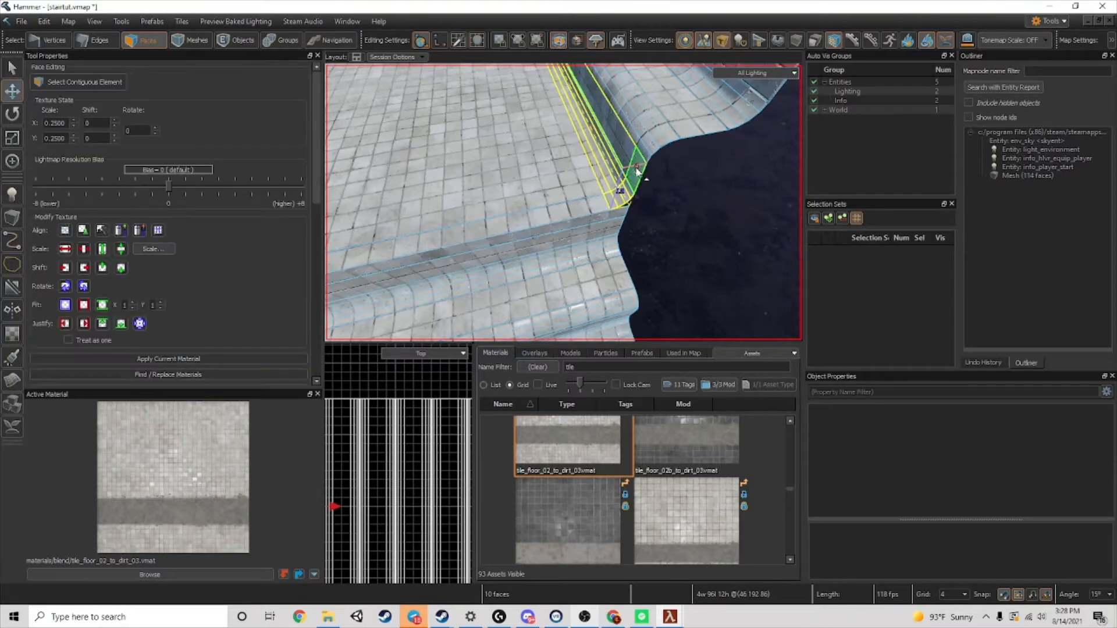
- Extract the middle landing's front strip and the adjoining curved corner faces into a separate mesh
left_click(664, 190)
left_click(636, 178)
left_click_drag(633, 187, 600, 206, "shift")
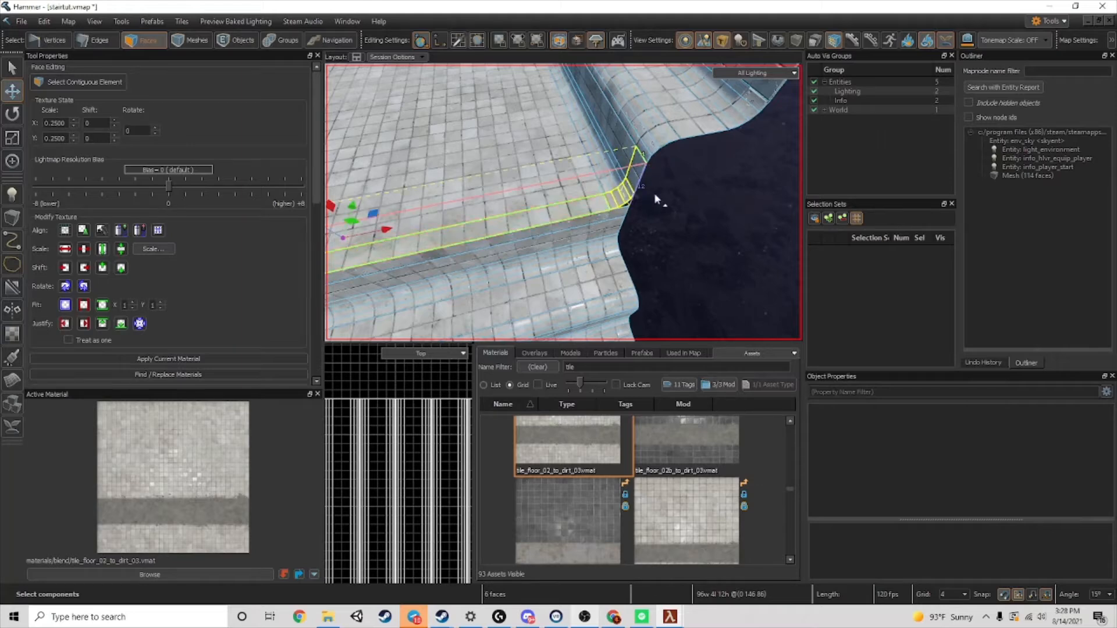
right_click_drag(654, 194, 669, 195)
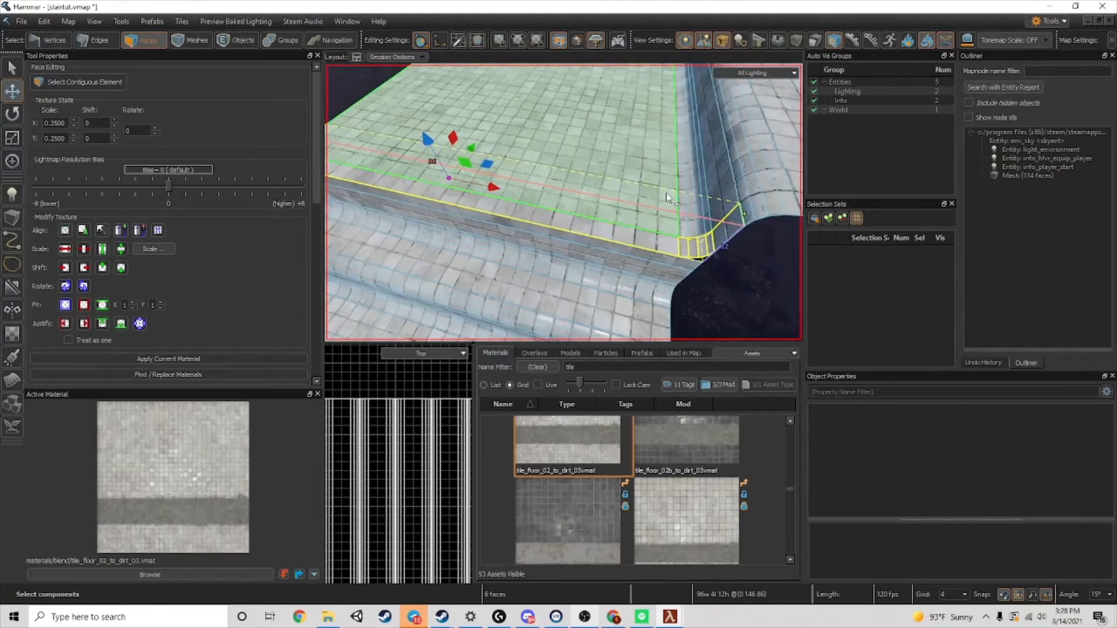
key("alt+n")
left_click(734, 259)
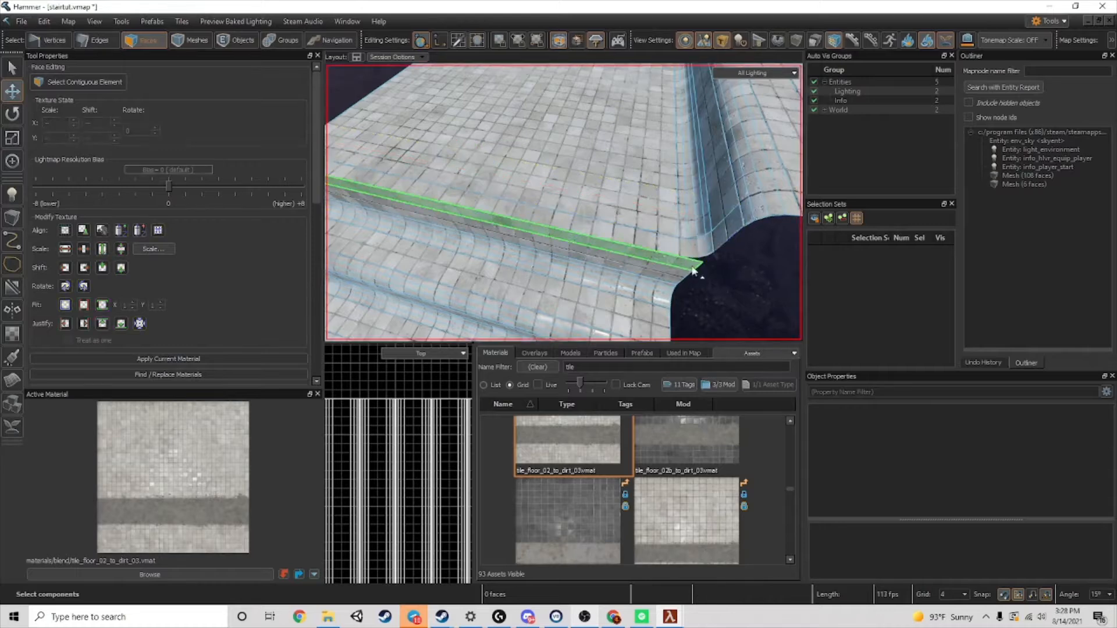
- Cut the riser below the middle landing and the curve beneath it vertically, 4 units from the end beside the upper flight
right_click_drag(693, 272, 710, 275)
scroll(711, 275, "up", 2)
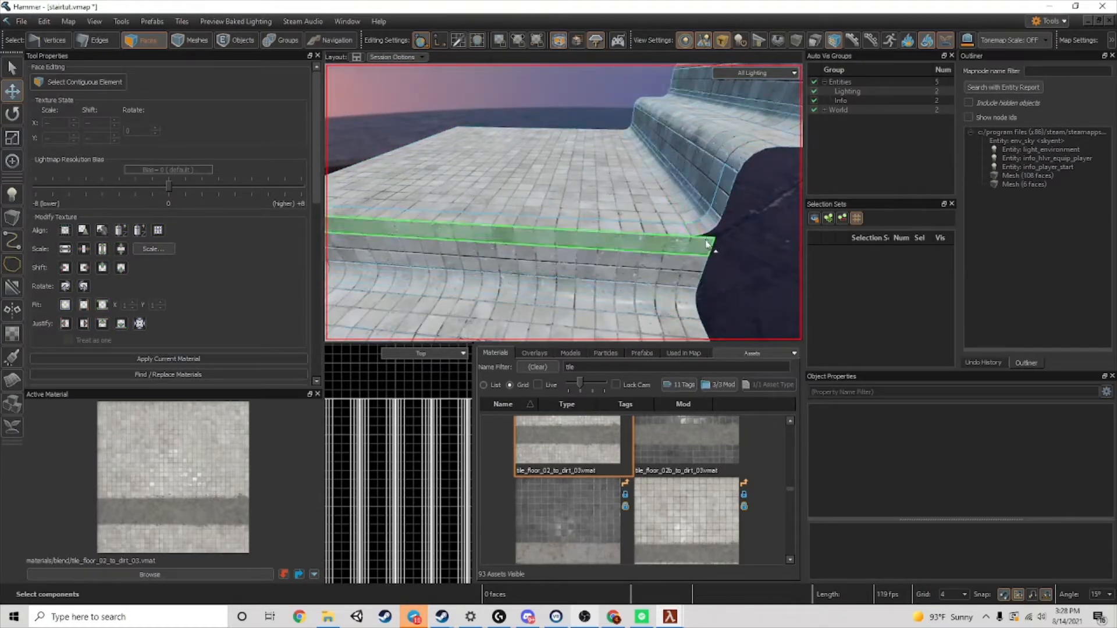
key("c")
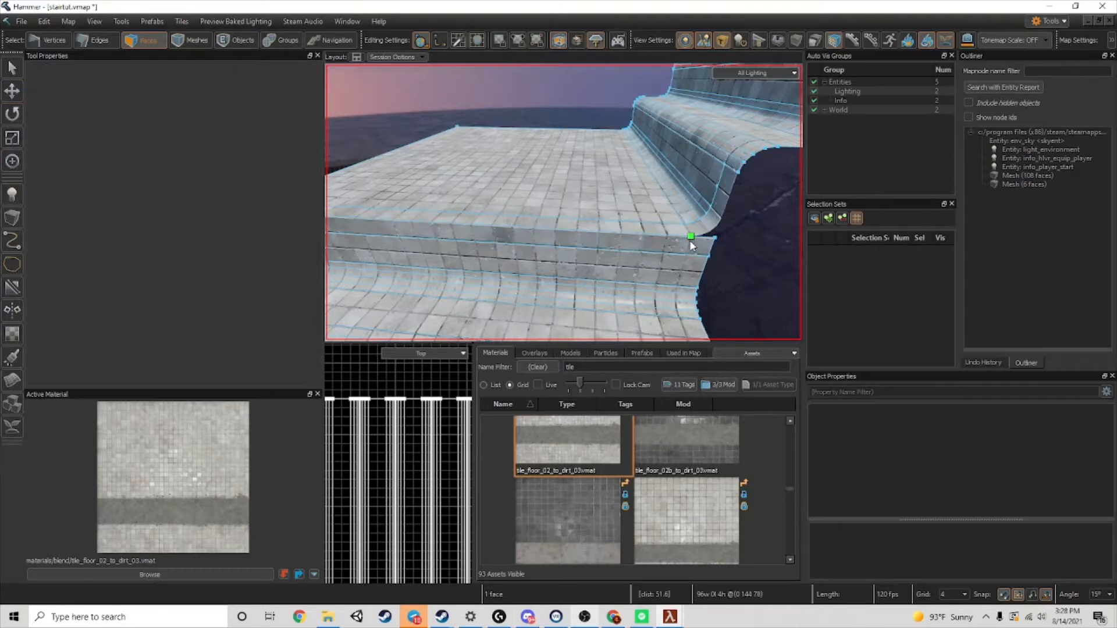
left_click(691, 236)
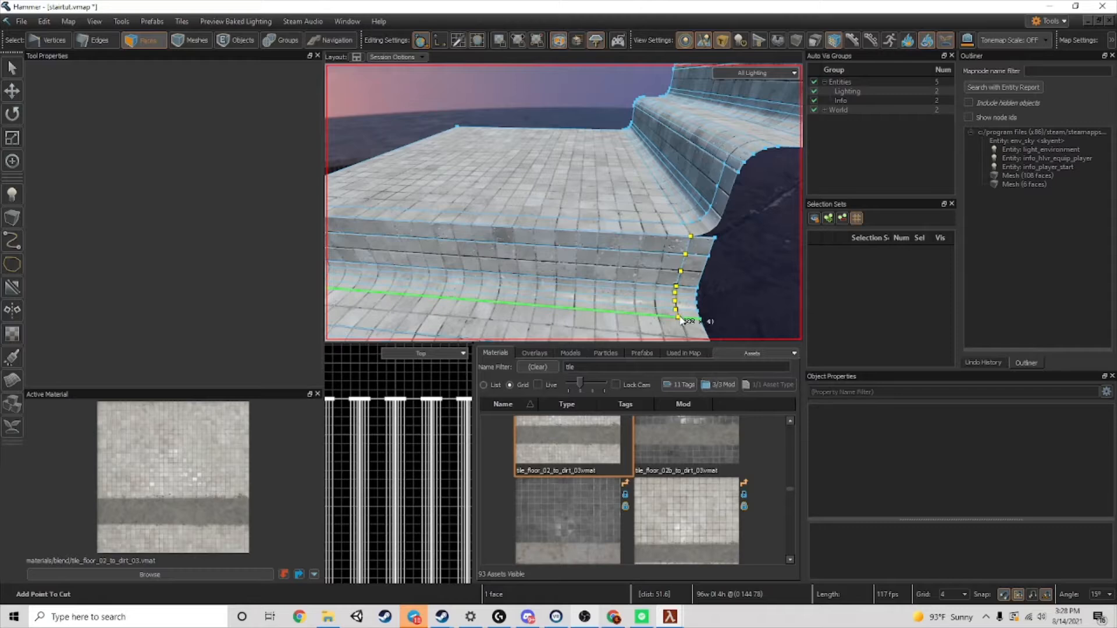
key("Return")
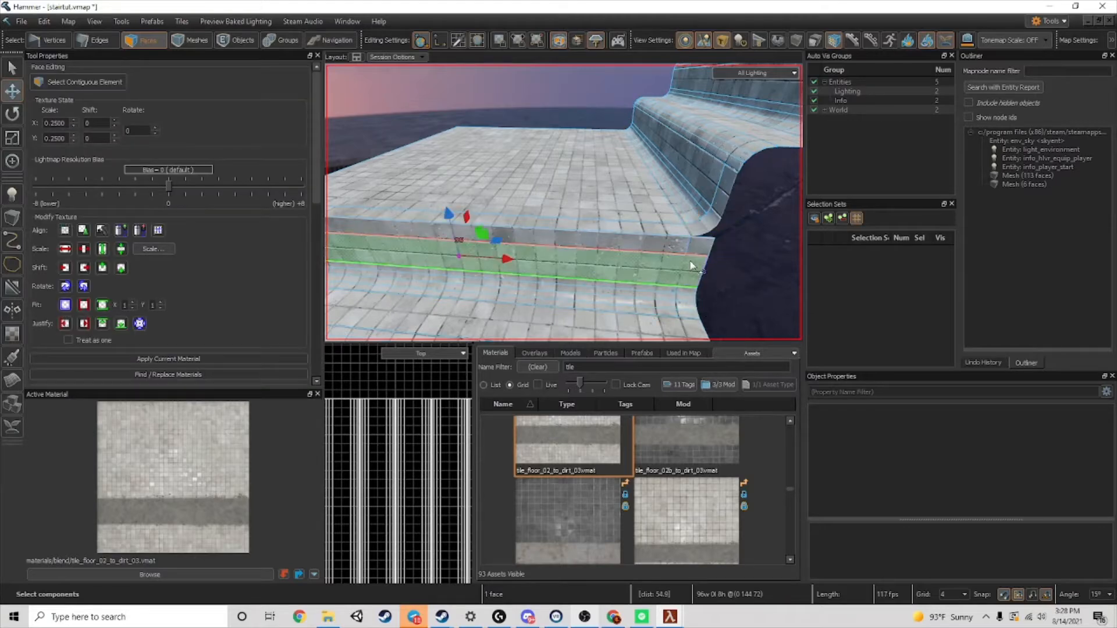
key("c")
left_click(677, 286)
key("Return")
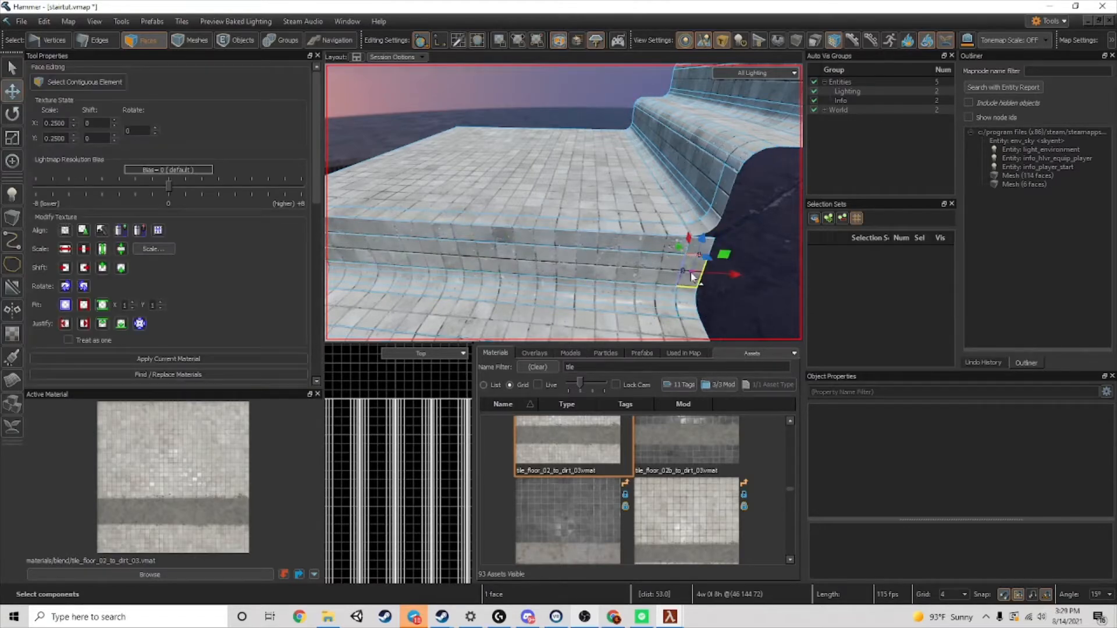
left_click(746, 215)
- Delete the middle landing's front edge strip and the uppermost riser strip beneath it, leaving the corner pieces
key("a")
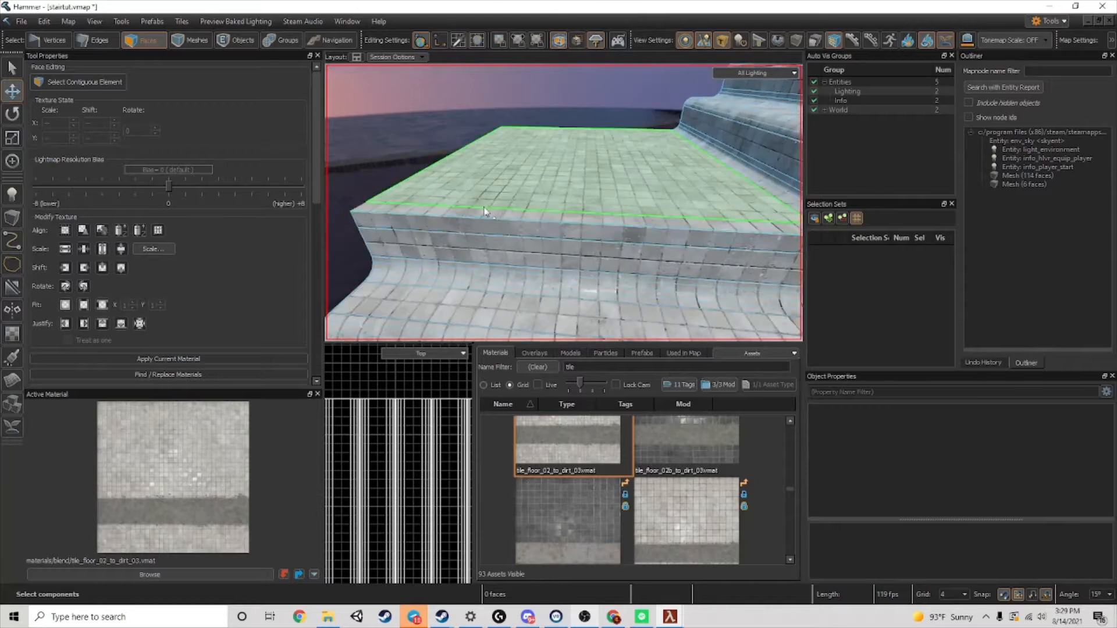
left_click(485, 213)
key("2")
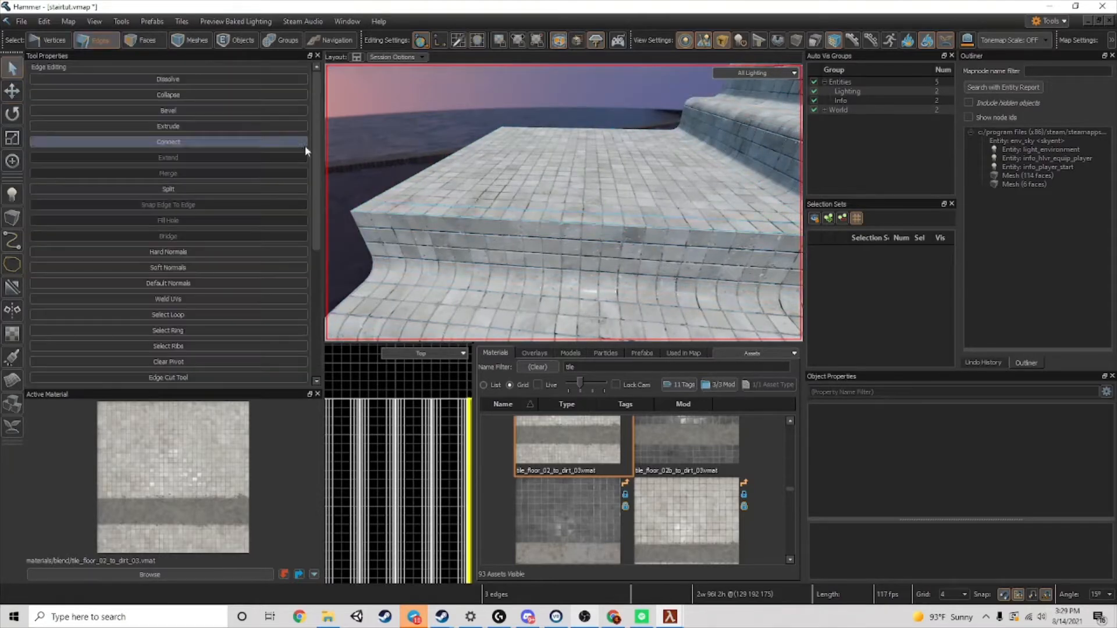
left_click(382, 215)
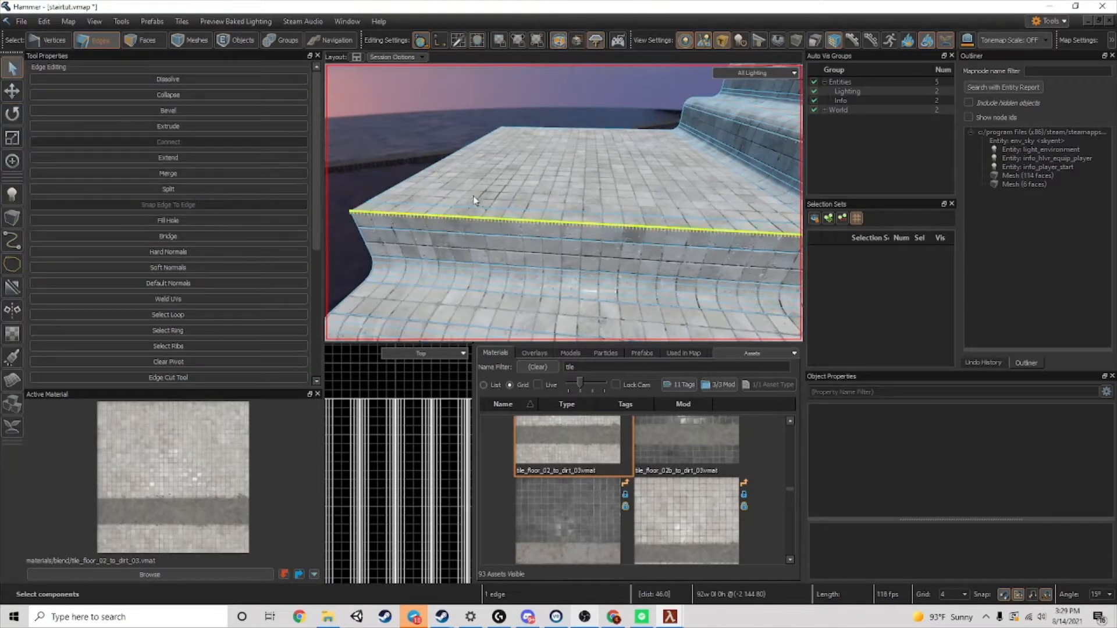
right_click_drag(476, 197, 542, 174)
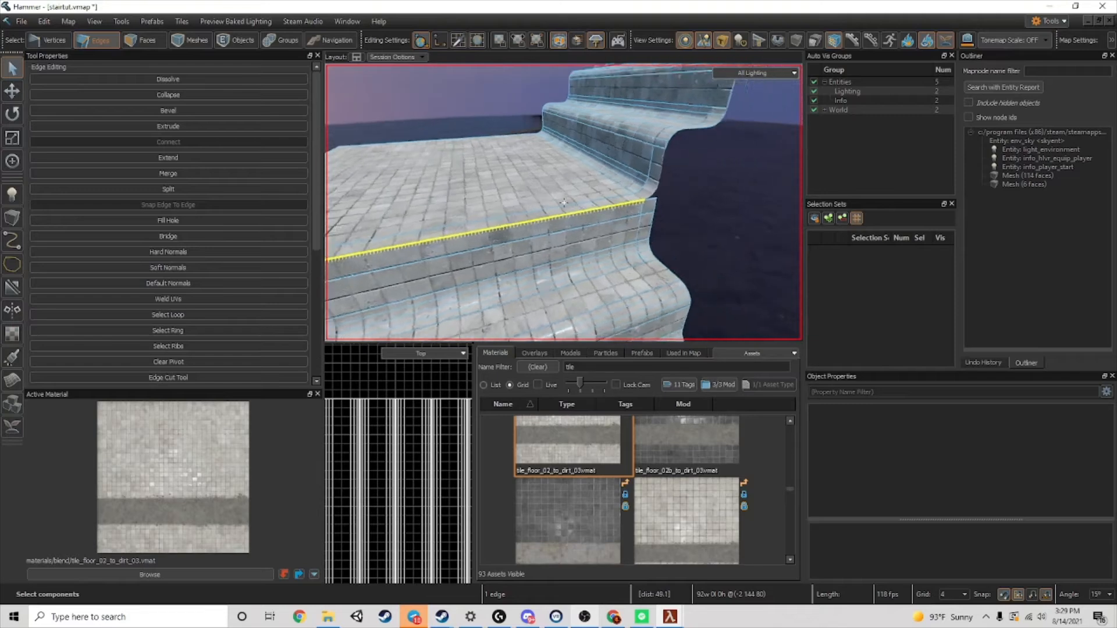
left_click(618, 204)
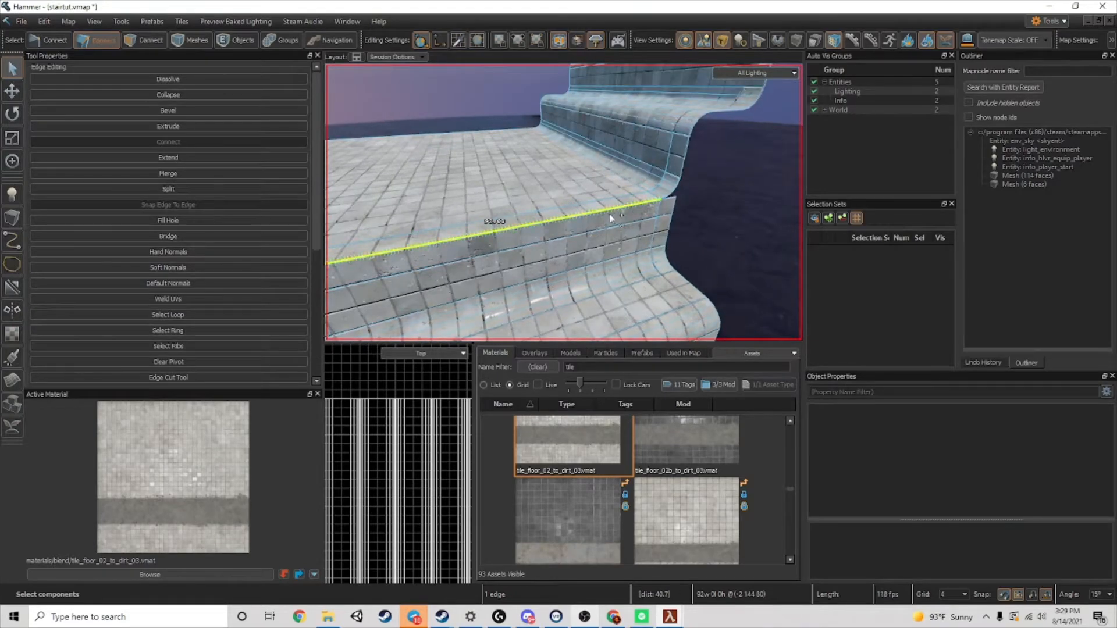
left_click(609, 218, "ctrl")
key("Delete")
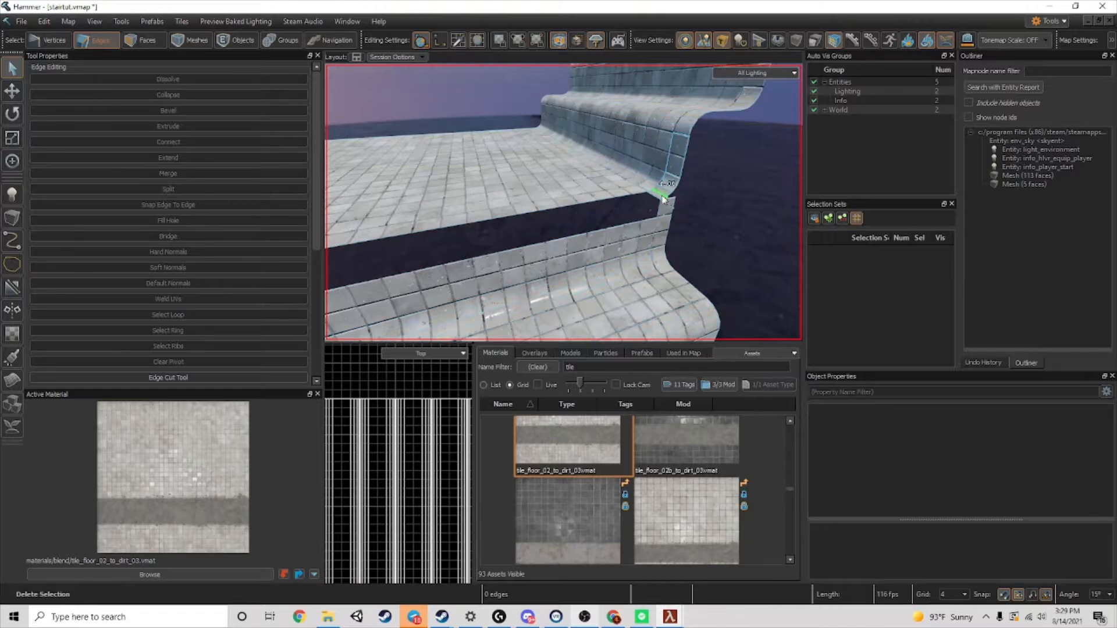
- Bridge the middle landing's open front edge to the riser below it using 4 steps
right_click_drag(608, 211, 564, 203)
left_click(537, 218)
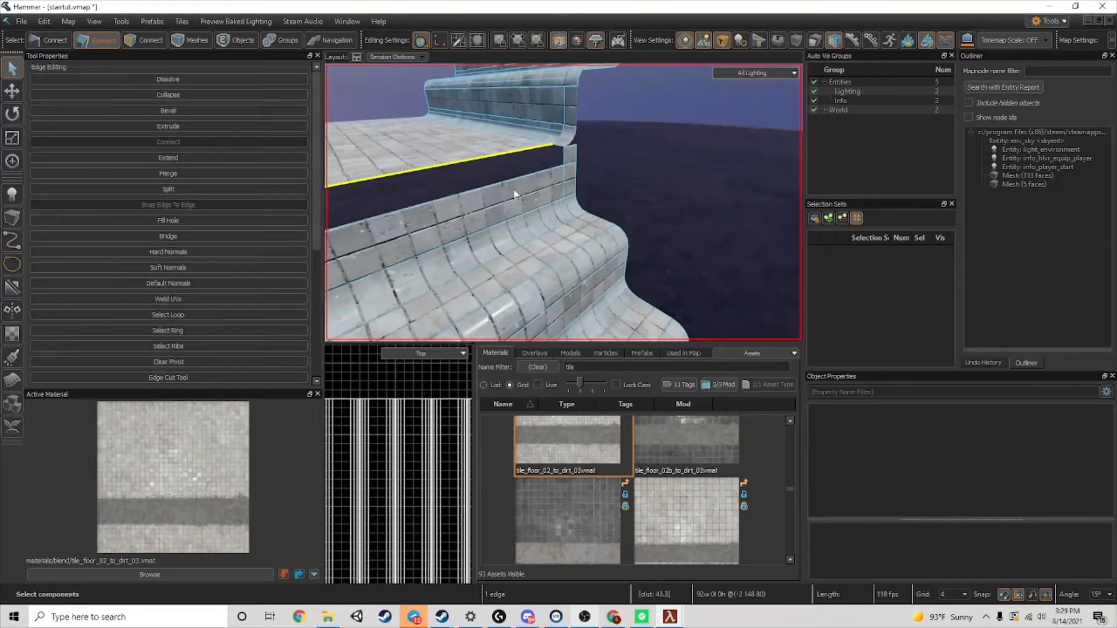
left_click(513, 180, "ctrl")
left_click(189, 236)
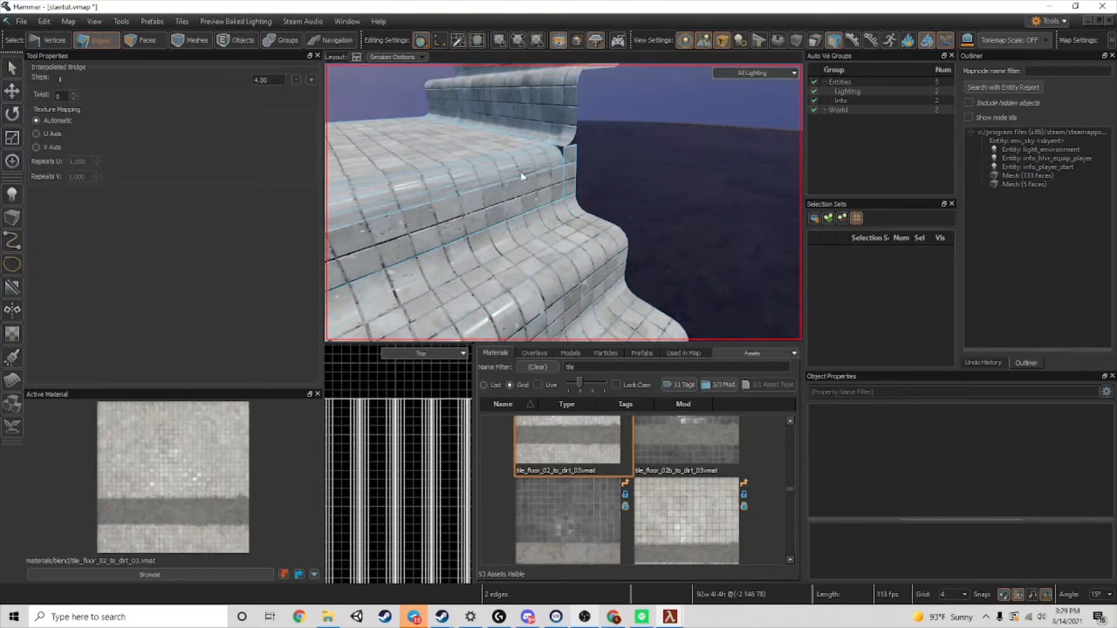
key("Return")
left_click(633, 165)
right_click_drag(633, 165, 583, 132)
key("w")
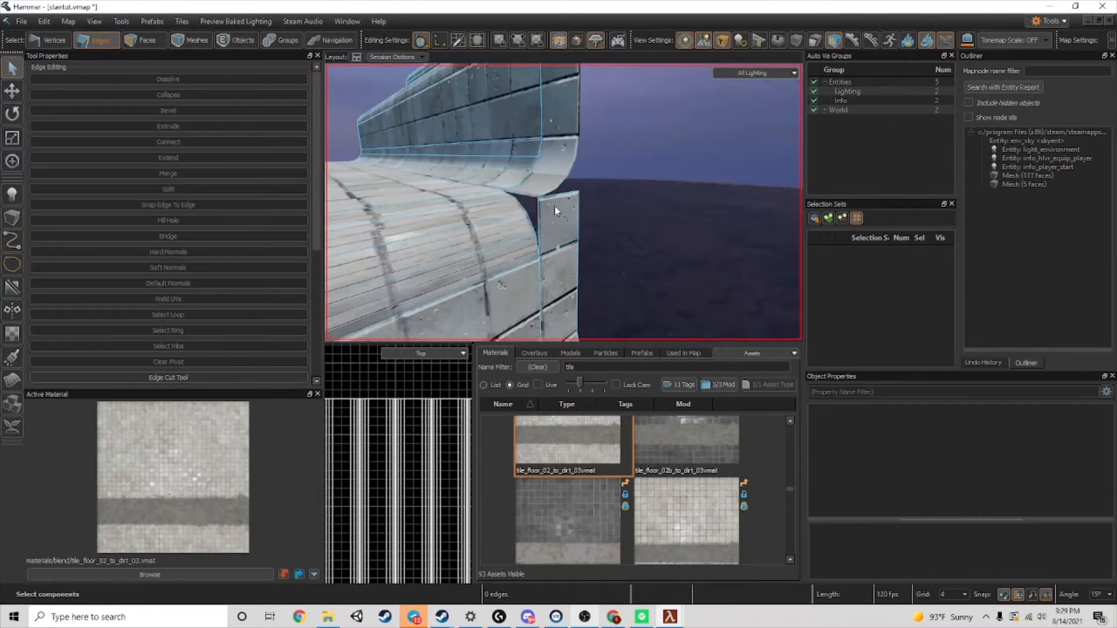
- Delete the riser piece beneath the middle landing's curved corner and extrude the corner's four outer edges down 4 units, using grid size 2
left_click(556, 198)
key("Delete")
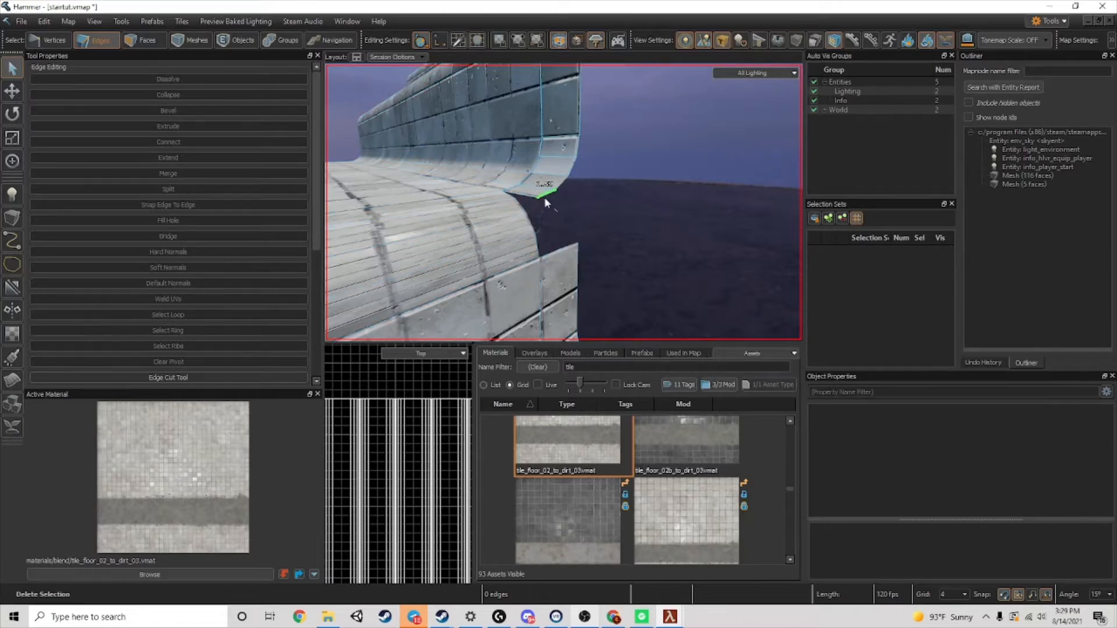
right_click_drag(544, 198, 602, 183)
left_click(586, 206)
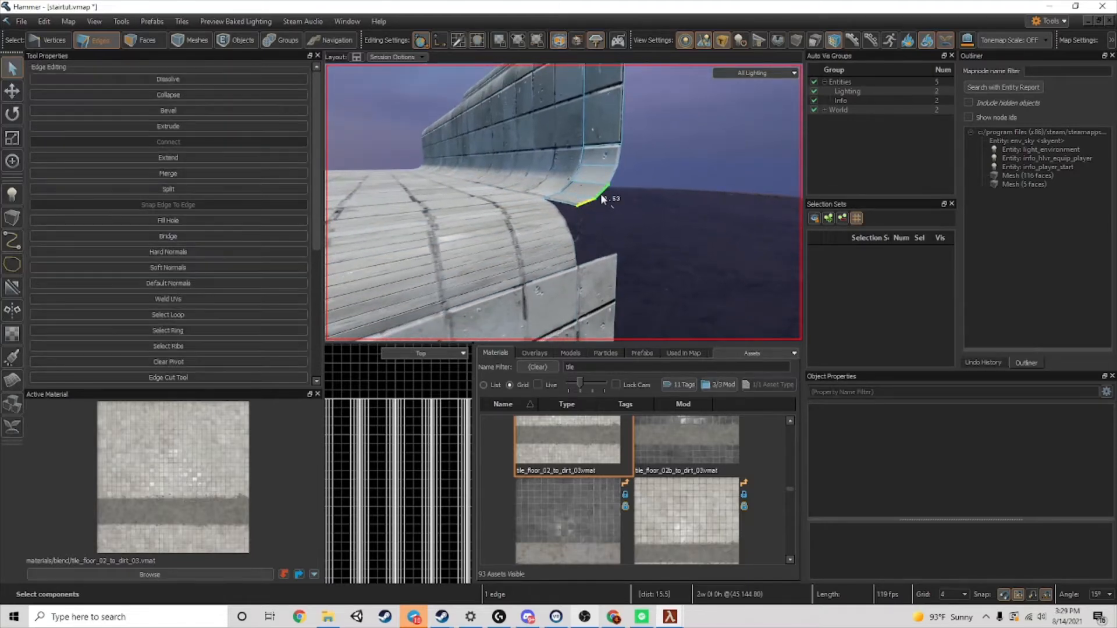
left_click(605, 193, "ctrl")
left_click(618, 175, "ctrl")
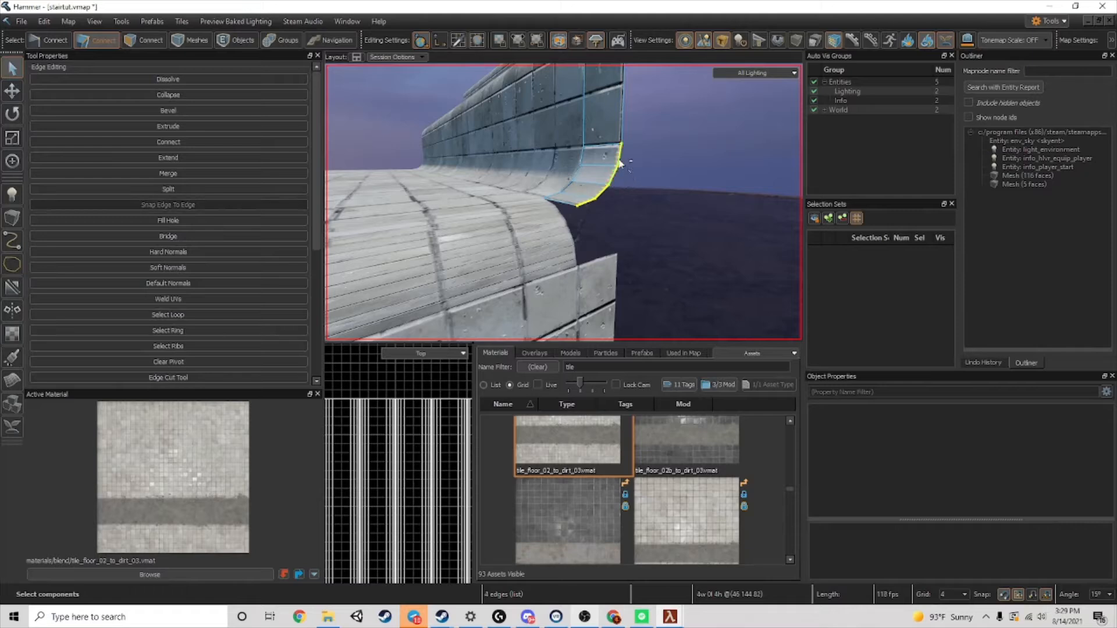
left_click(12, 91)
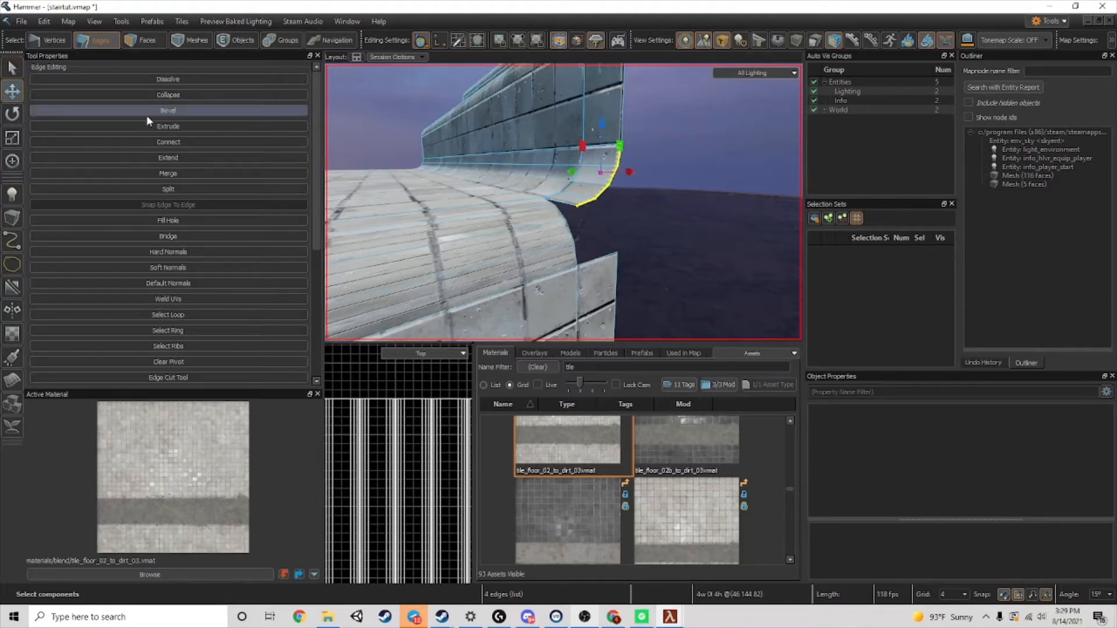
left_click_drag(610, 134, 593, 250, "shift")
left_click(949, 594)
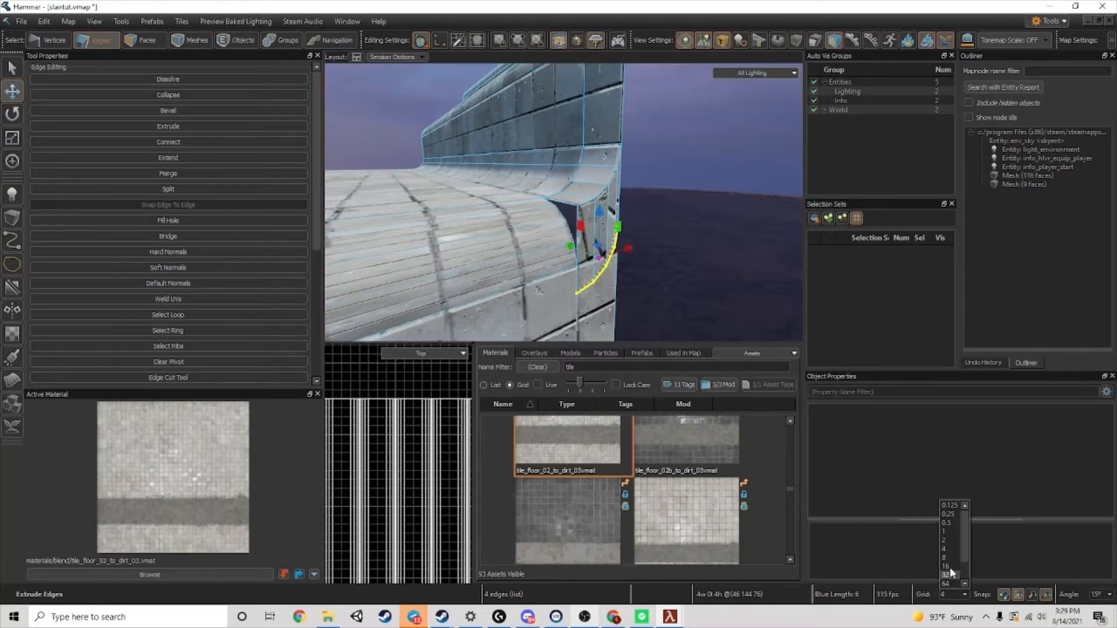
left_click(949, 540)
left_click_drag(600, 213, 602, 249)
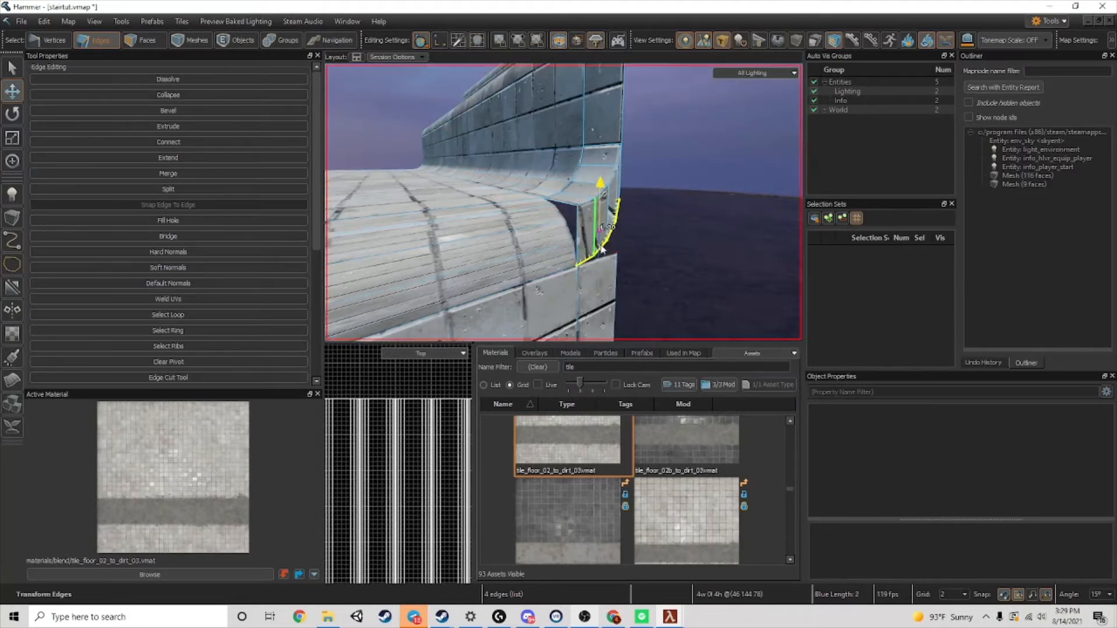
- Scale the four extruded corner edges vertically flat and lower them until they line up with the top of the riser tile below
key("d")
key("a")
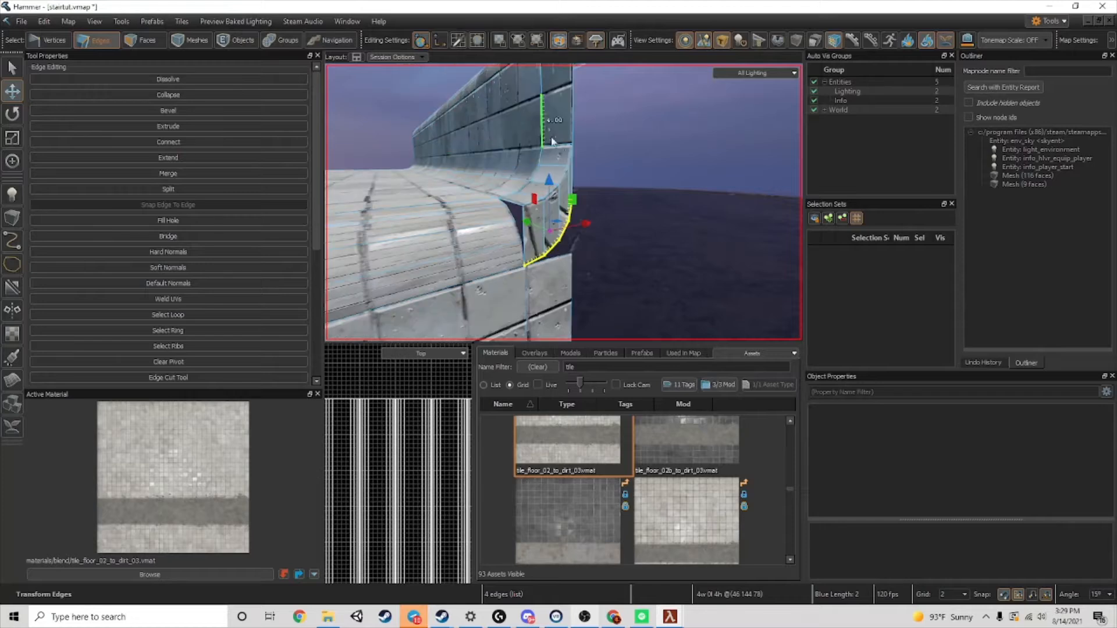
right_click_drag(577, 147, 564, 203)
key("s")
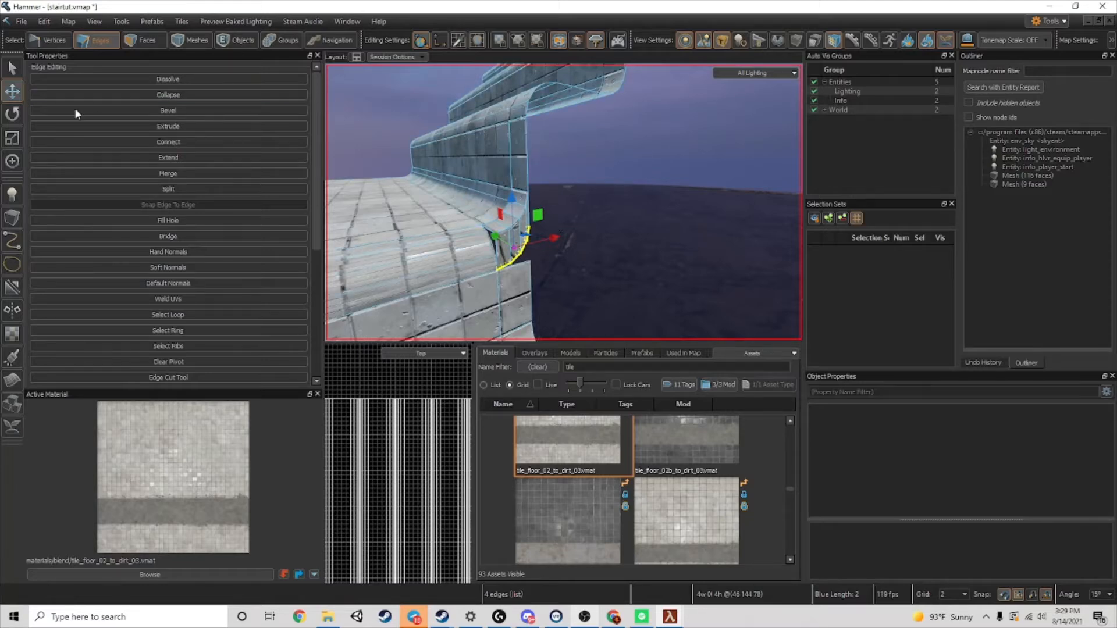
left_click(11, 137)
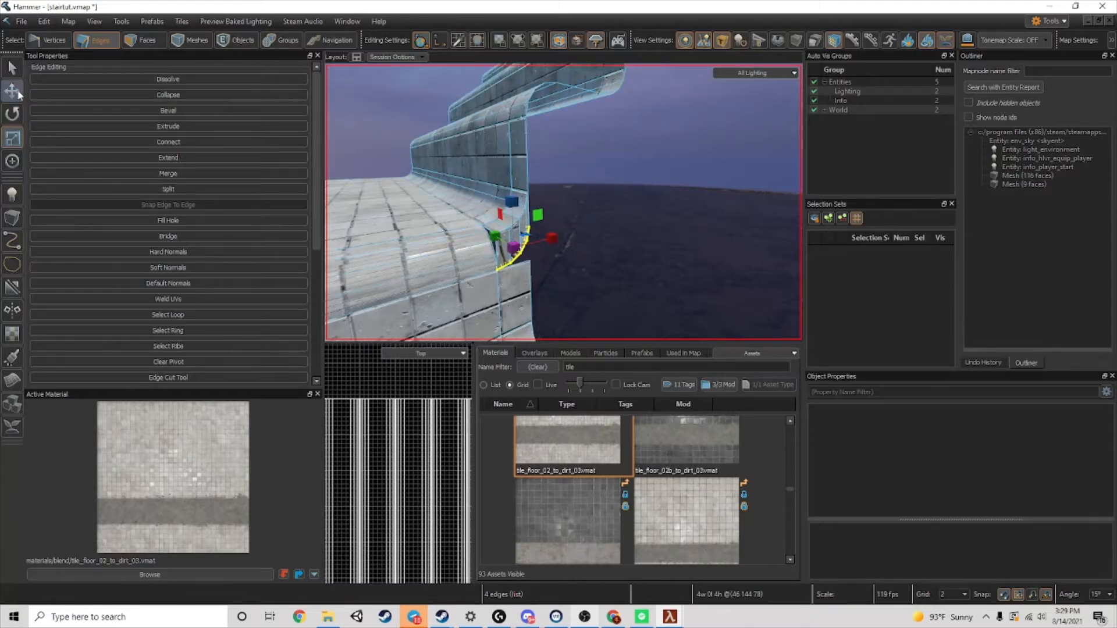
scroll(570, 228, "up", 3)
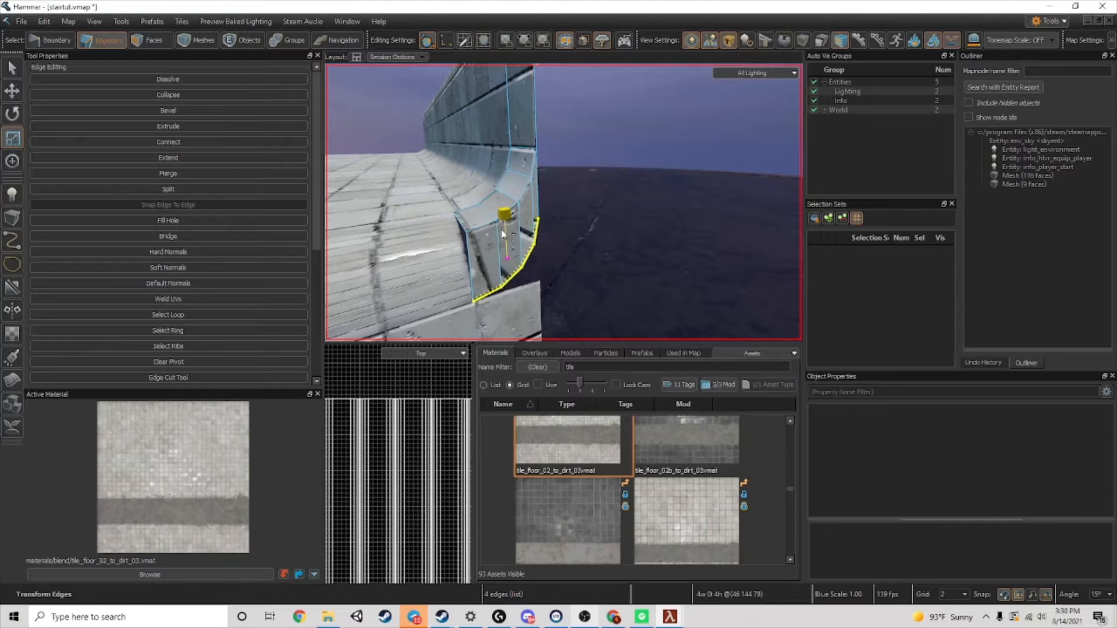
left_click_drag(504, 232, 468, 295, "shift")
key("w")
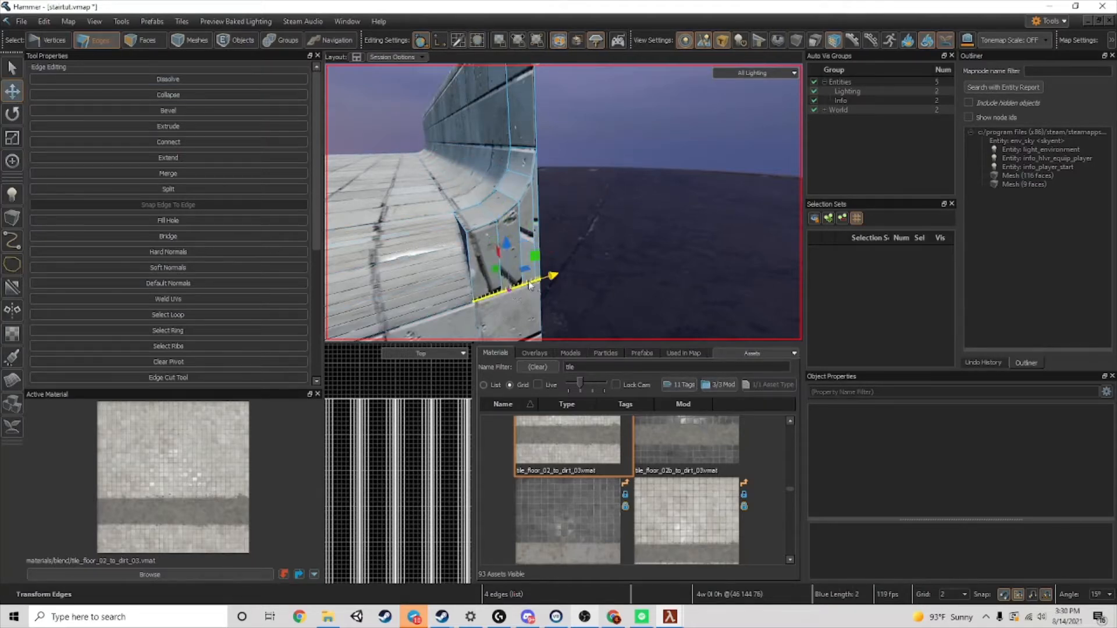
left_click(578, 239)
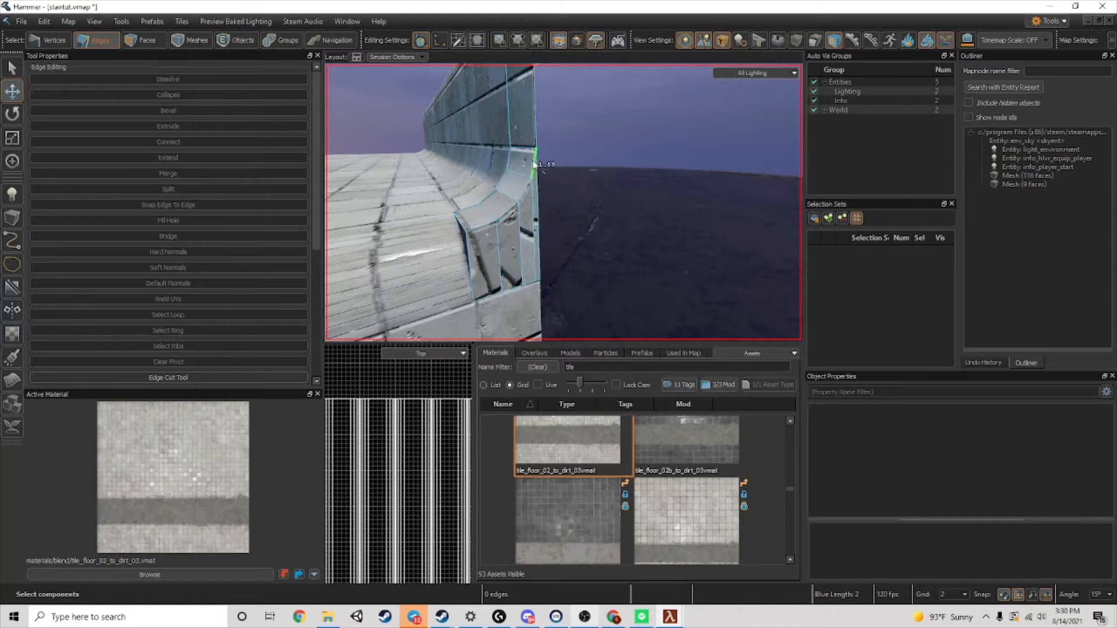
- Delete the single riser face below the corner and extrude the four flattened edges down 8 units in its place
double_click(538, 282)
right_click_drag(526, 301, 523, 326)
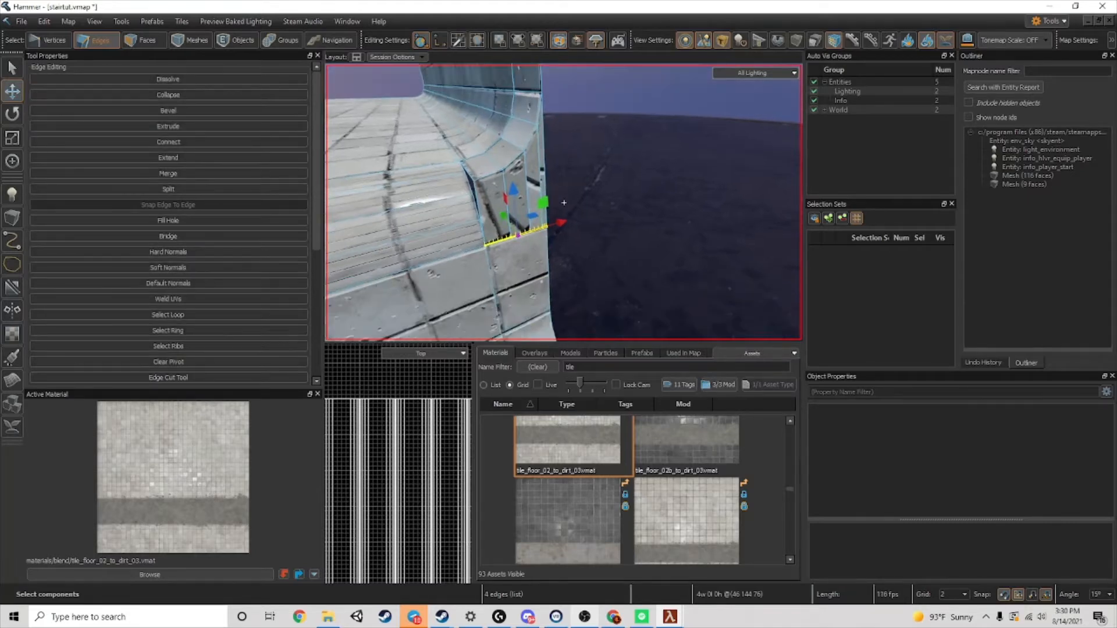
left_click(142, 40)
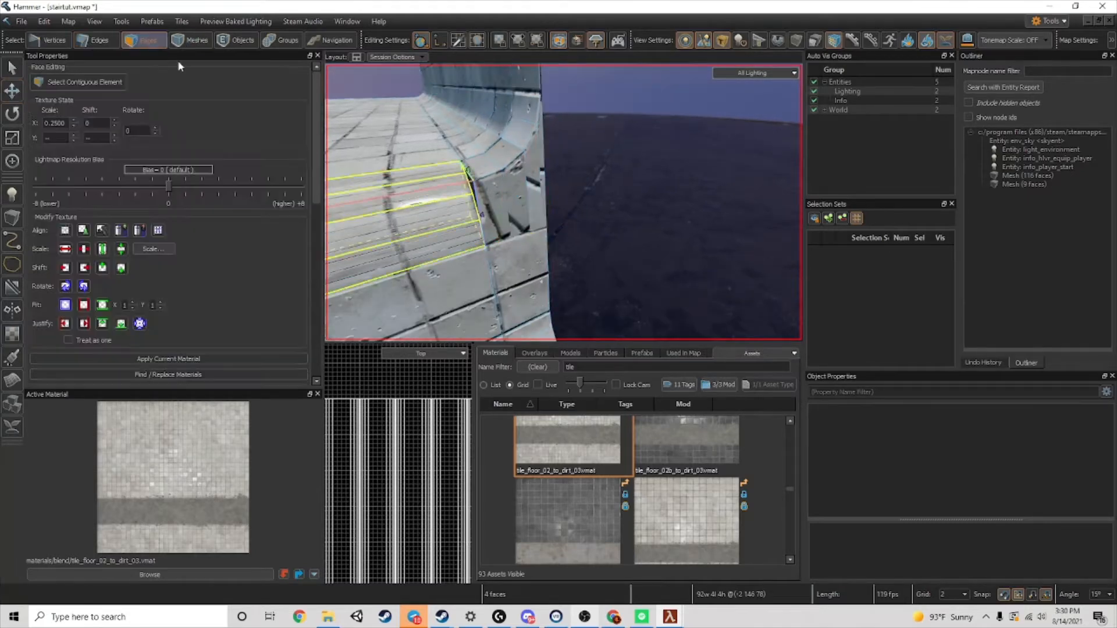
key("Delete")
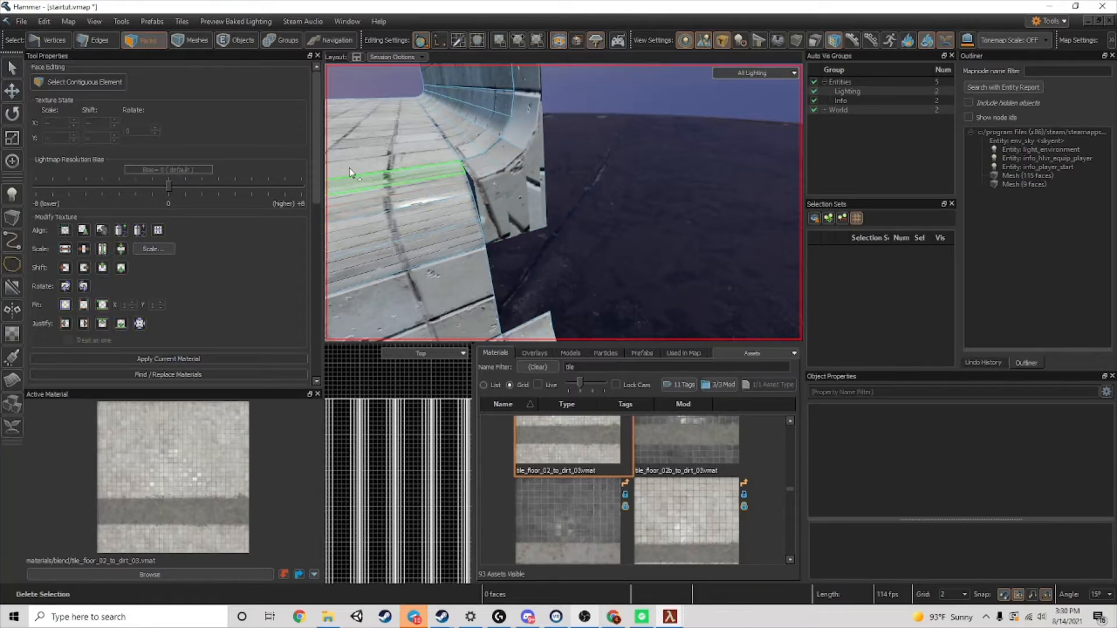
left_click(98, 41)
left_click_drag(519, 239, 524, 288, "shift")
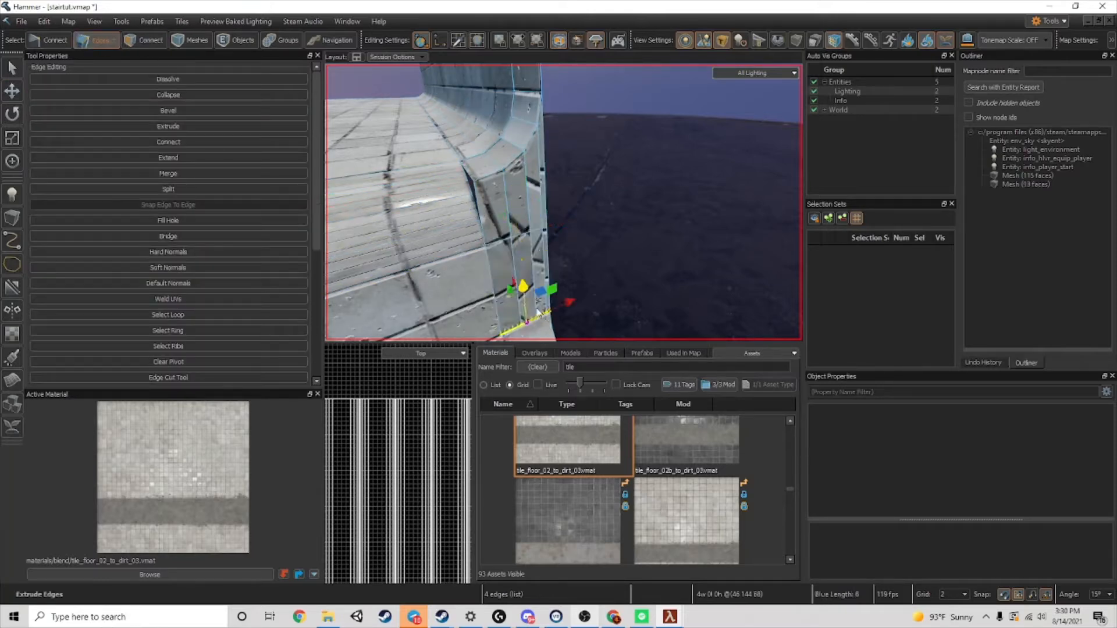
left_click(583, 262)
- Select all contiguous faces of the separate corner mesh and realign their tile texture
left_click(157, 40)
double_click(490, 218)
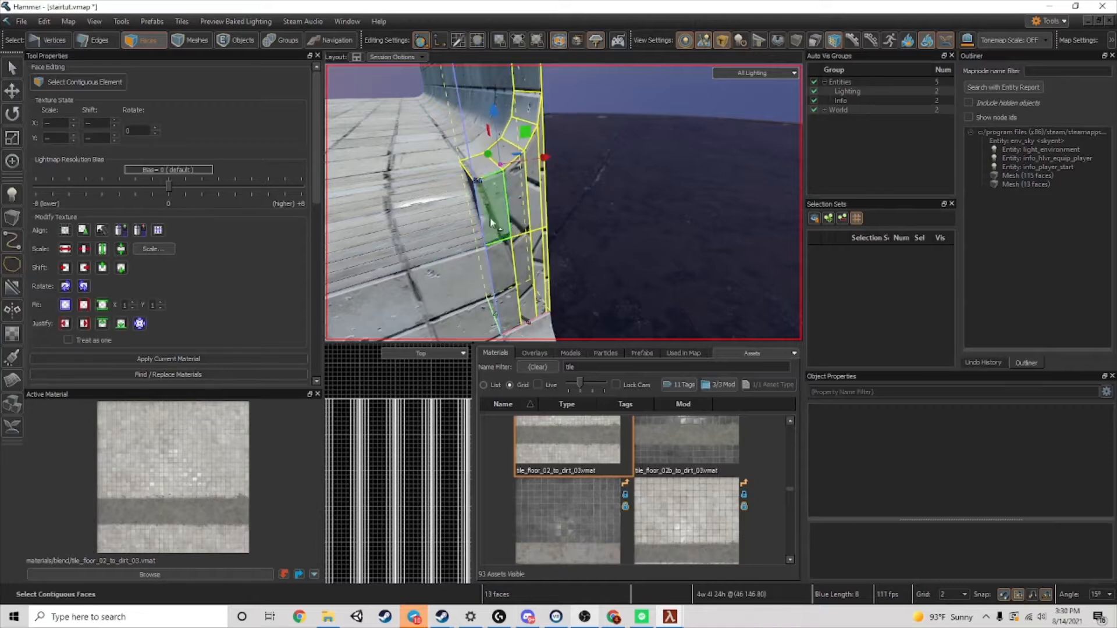
left_click(71, 233)
left_click(598, 184)
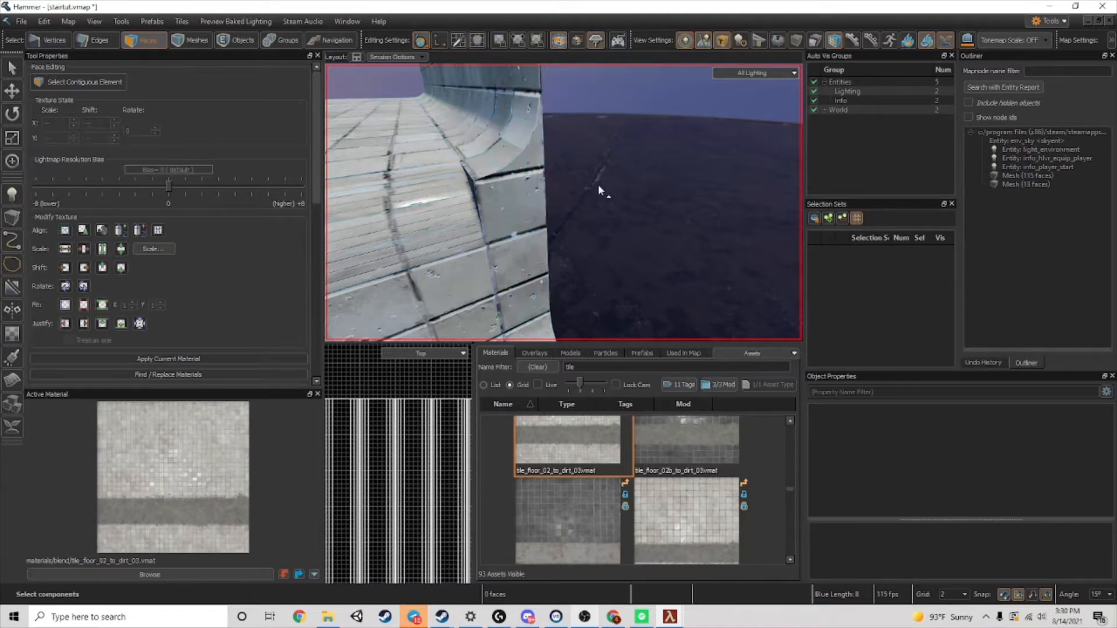
- Select all contiguous faces of the main staircase mesh and realign their tile texture
right_click_drag(599, 184, 488, 224)
left_click(488, 224)
double_click(487, 222)
scroll(487, 222, "down", 2)
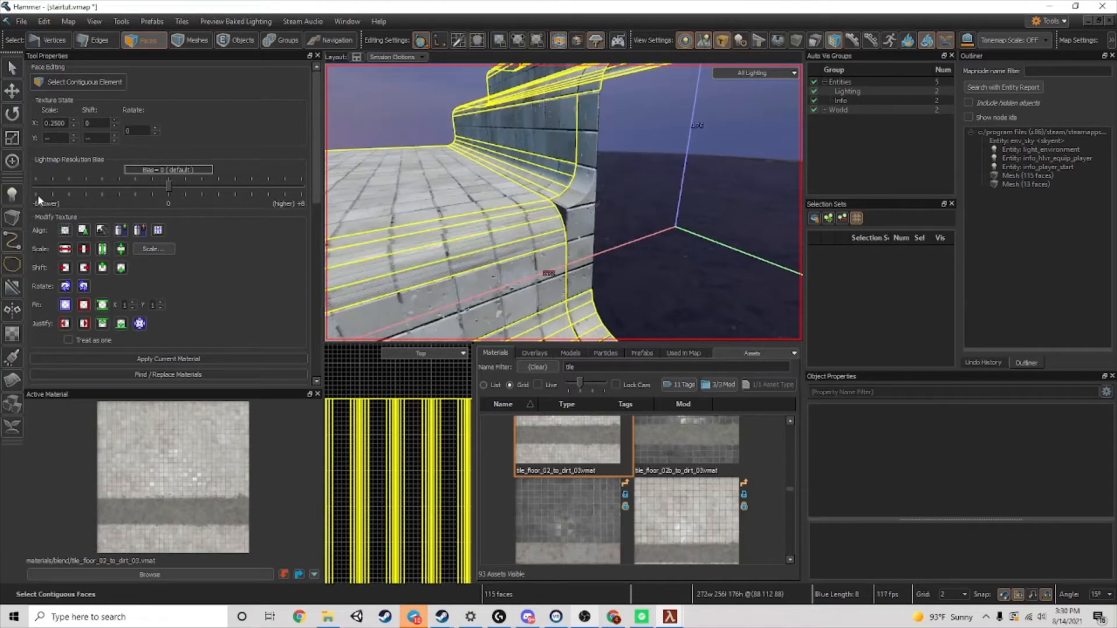
left_click(66, 231)
left_click(671, 209)
- Delete the four curved corner faces and the four upper riser faces directly beneath them, keeping the lower subdivided strip
scroll(671, 210, "up", 2)
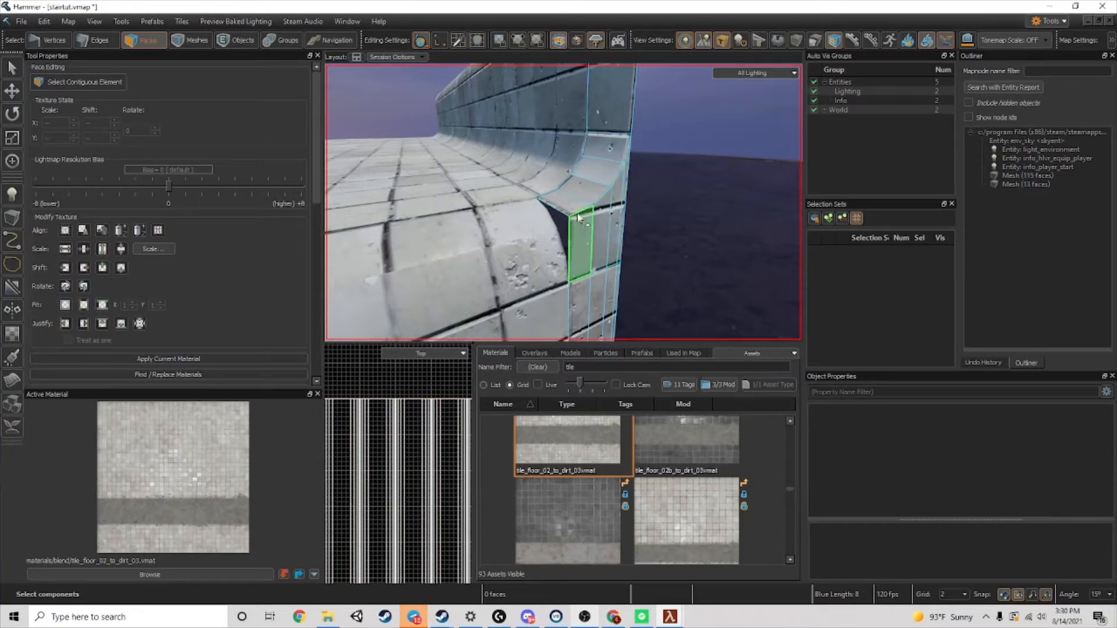
left_click(600, 190)
left_click(593, 187, "ctrl")
left_click(600, 171, "ctrl")
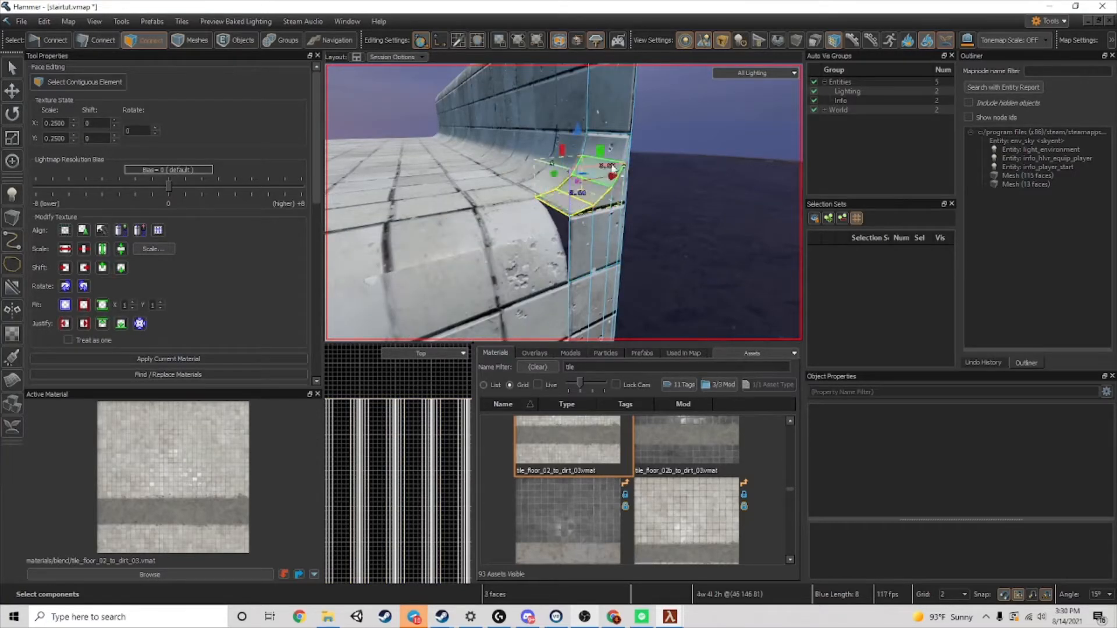
left_click(609, 149, "ctrl")
key("Delete")
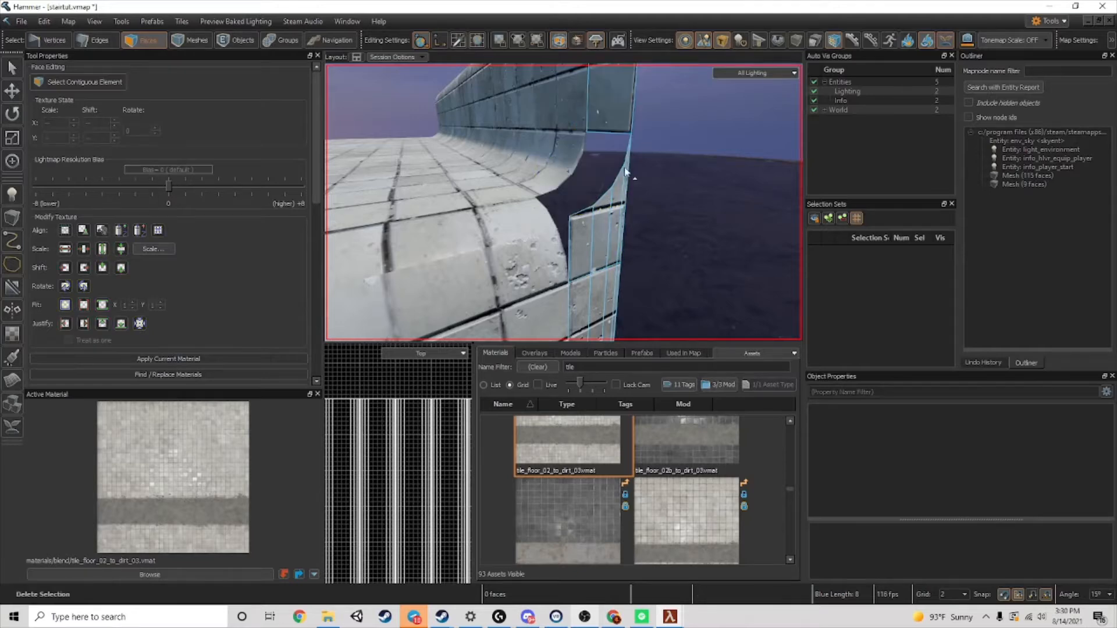
left_click(602, 230)
key("ctrl+z")
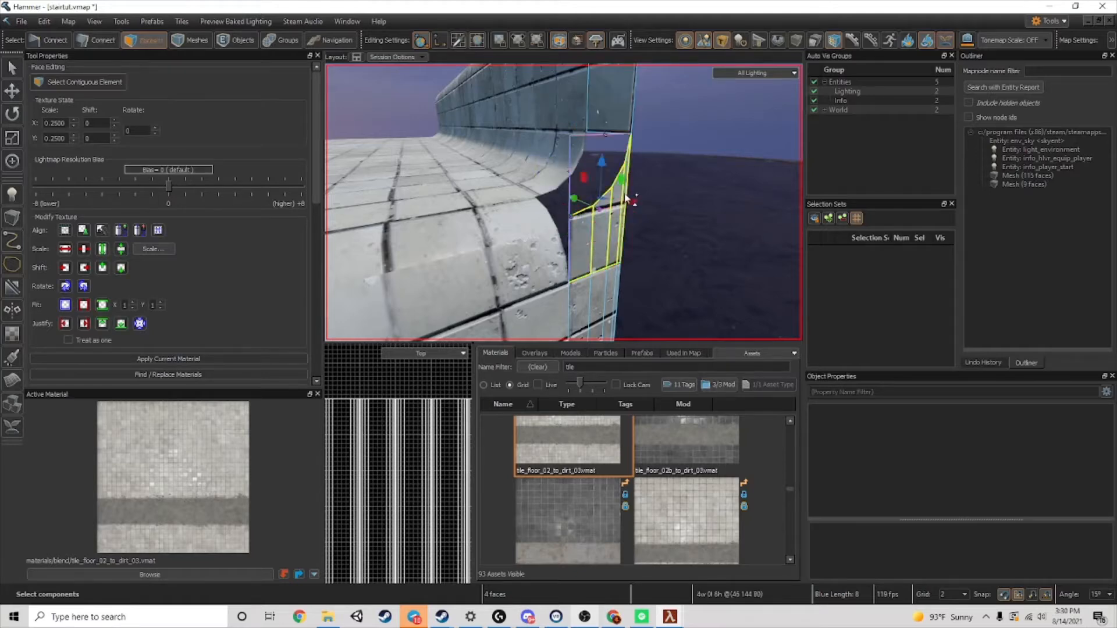
key("Delete")
- Bridge the landing curve's four open end edges to the four top edges of the subdivided riser strip using 4 steps
key("2")
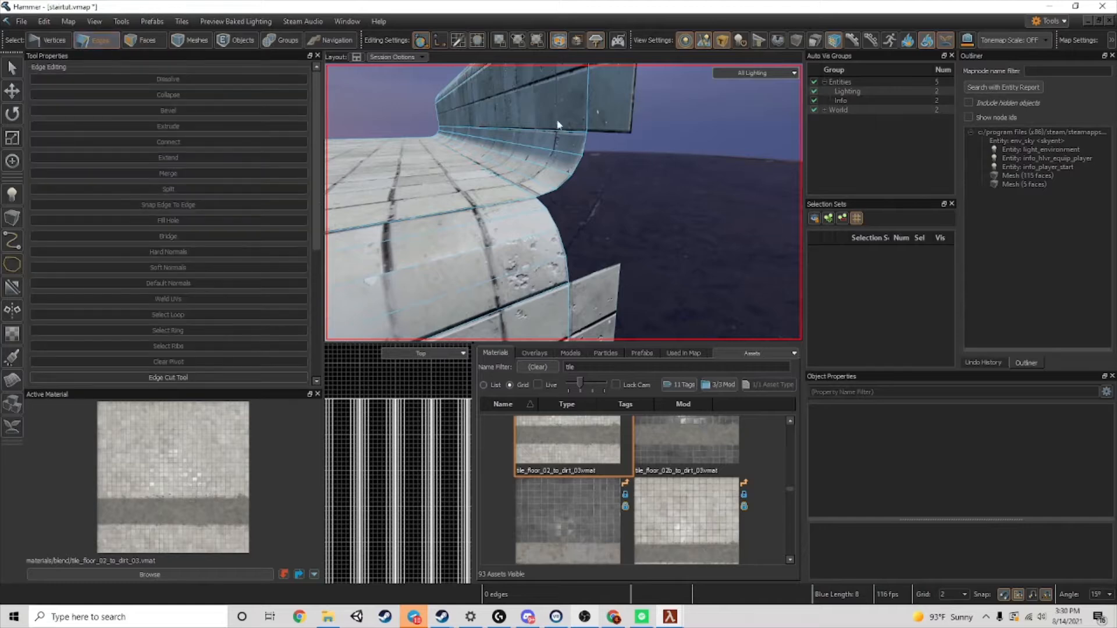
left_click(584, 147)
left_click(577, 167, "shift")
left_click(566, 183, "shift")
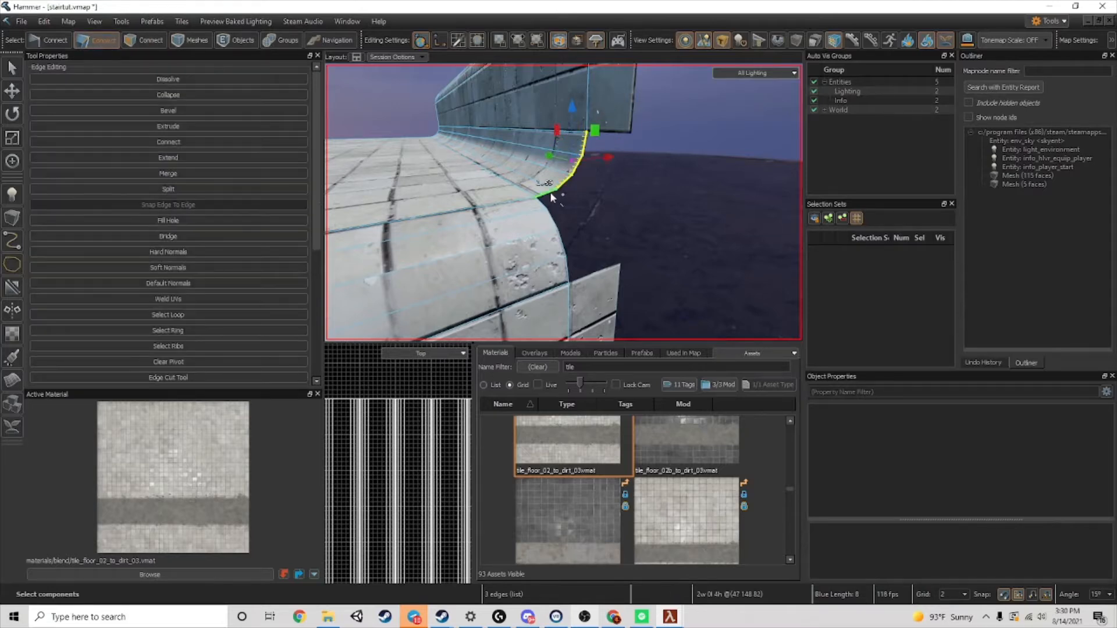
left_click(548, 194, "shift")
left_click(578, 282, "shift")
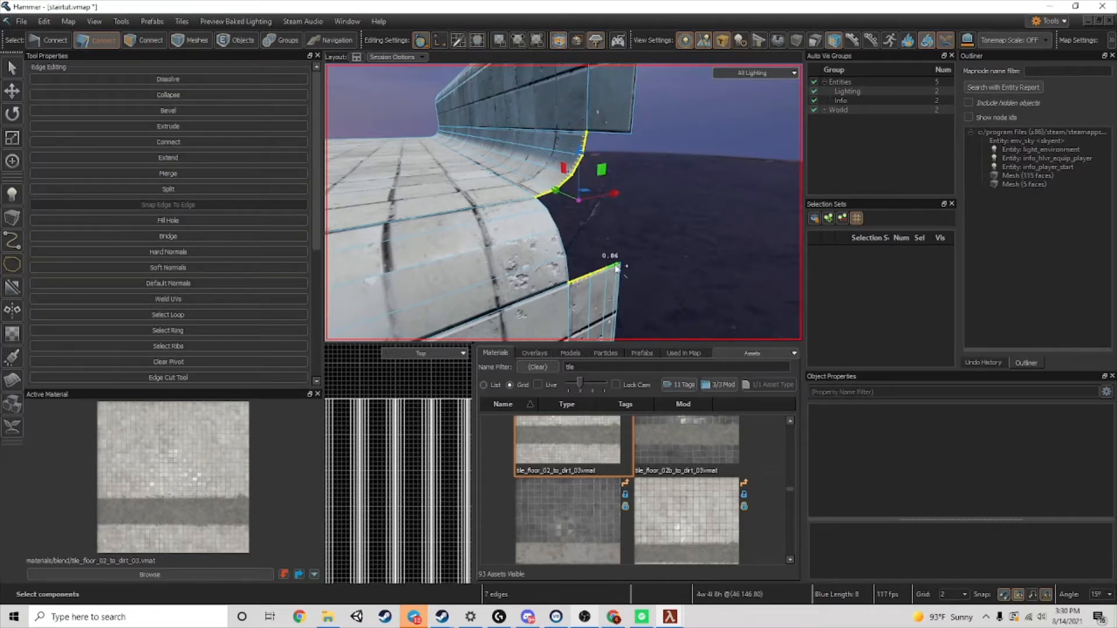
left_click(617, 268, "shift")
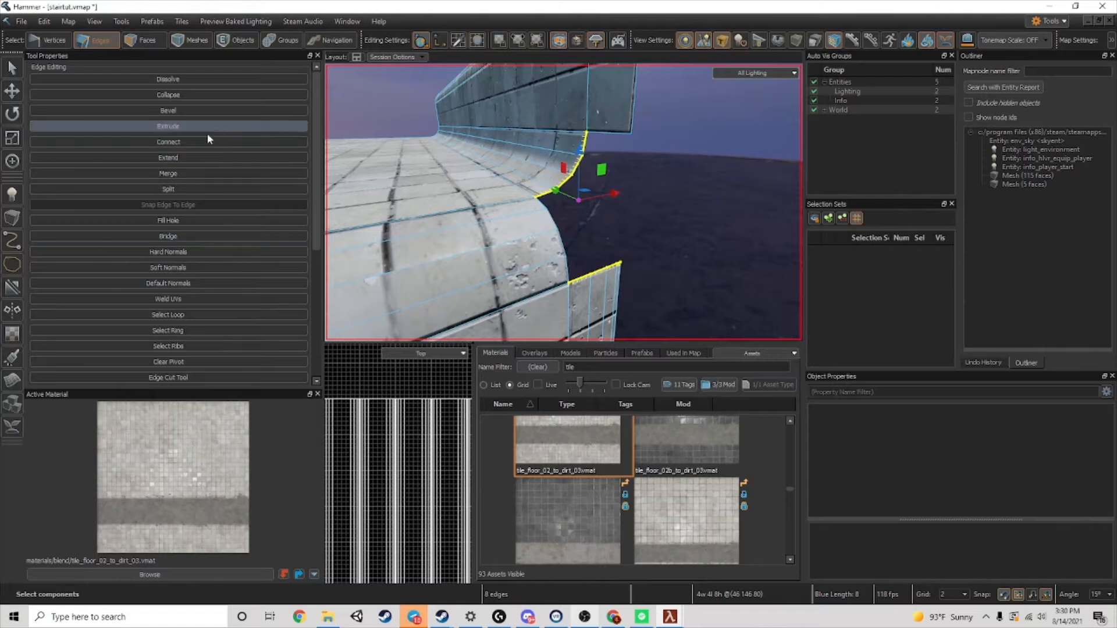
left_click(187, 236)
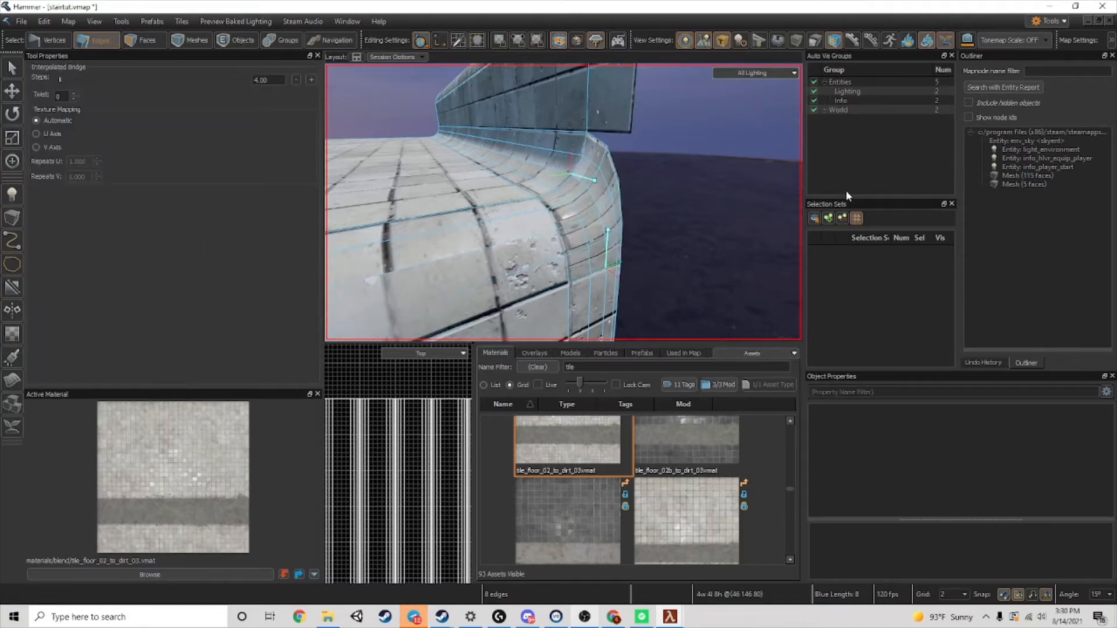
key("Return")
left_click(644, 218)
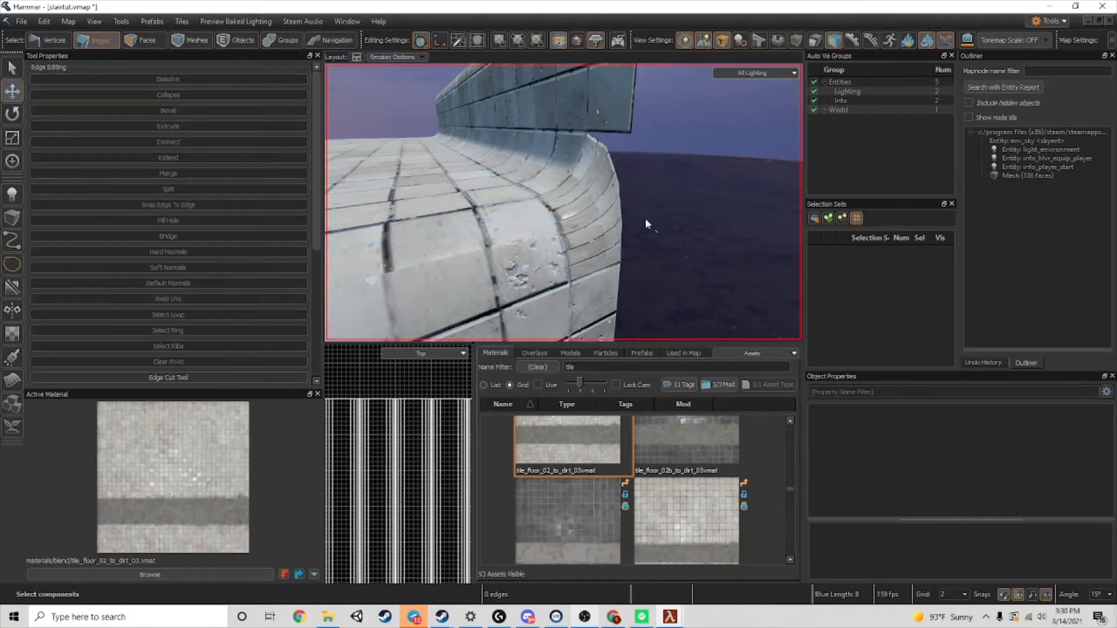
- Move the rounded corner's two upper outer vertices up to the bottom edge of the riser above, closing the gap
right_click_drag(623, 195, 652, 172)
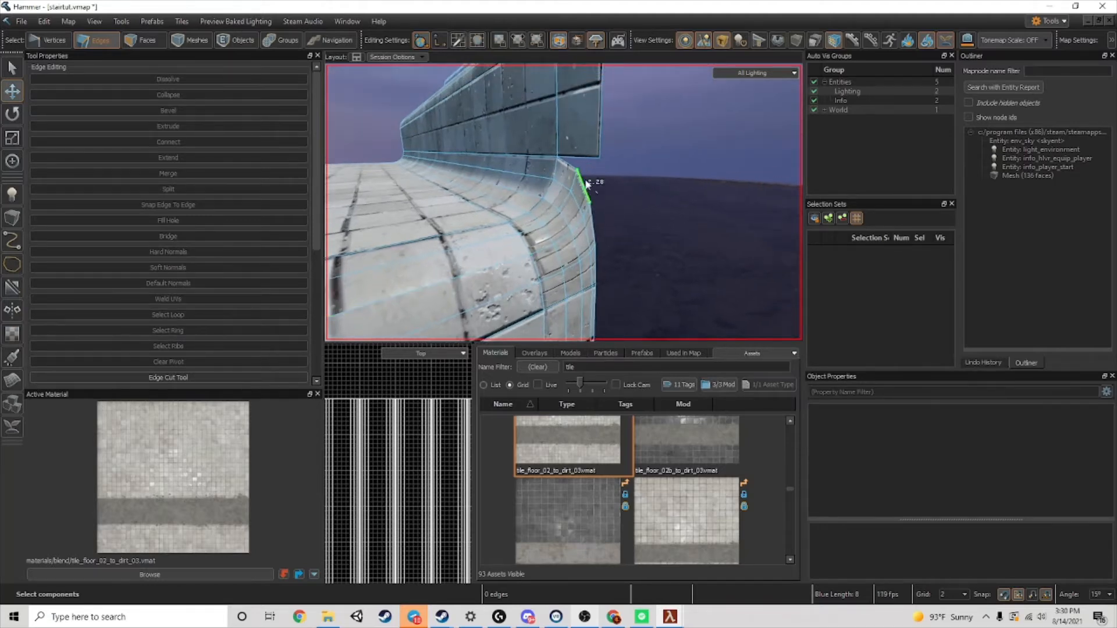
left_click(68, 44)
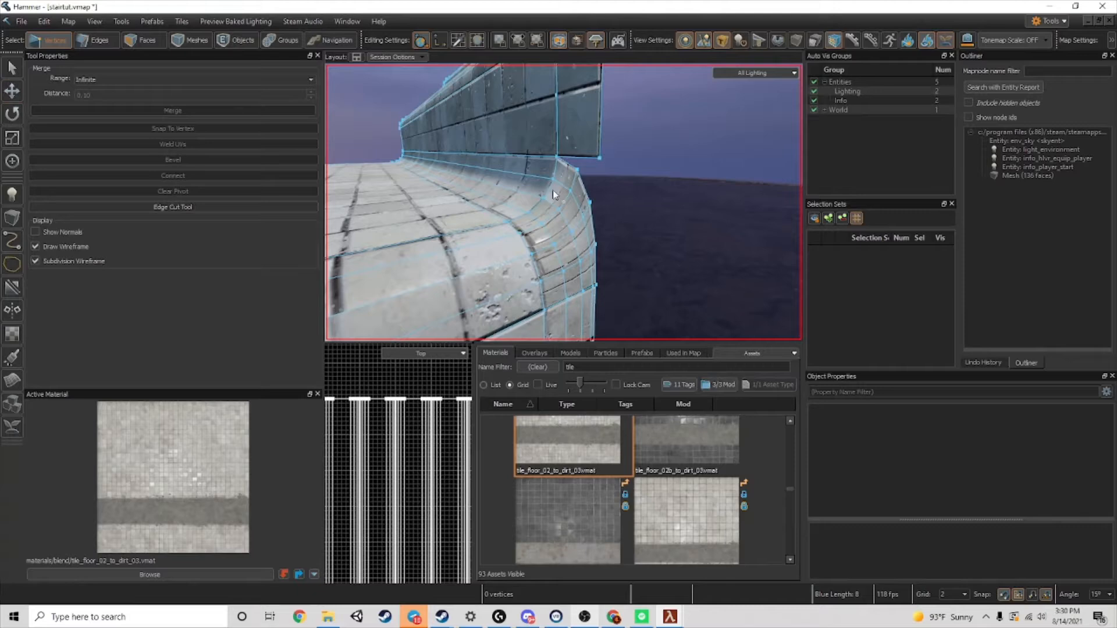
left_click(590, 201)
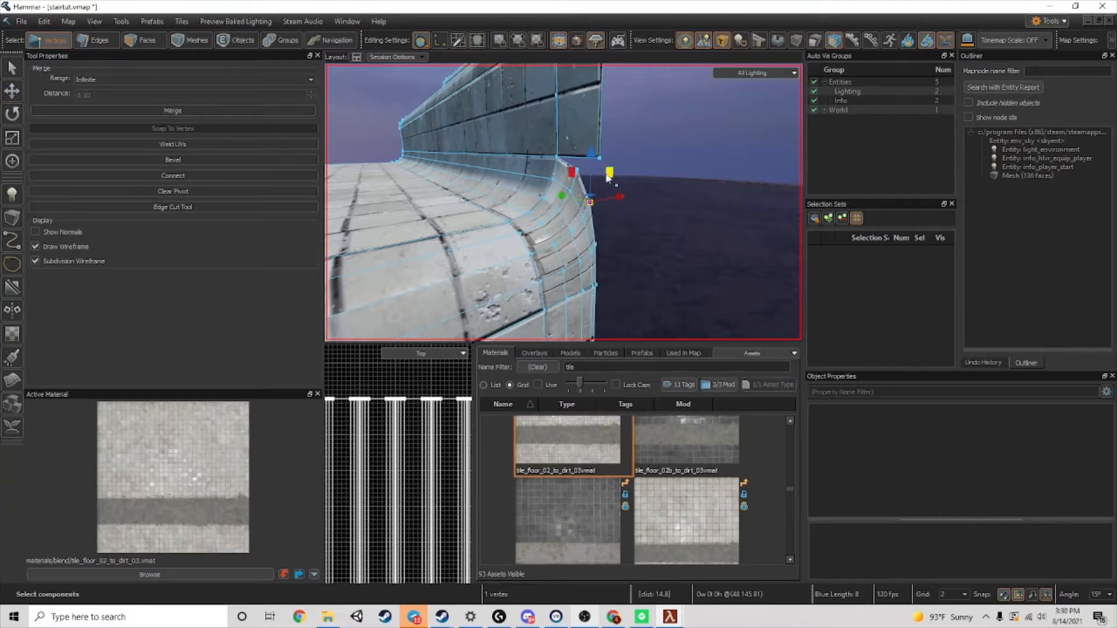
left_click_drag(590, 201, 578, 162)
left_click(578, 170)
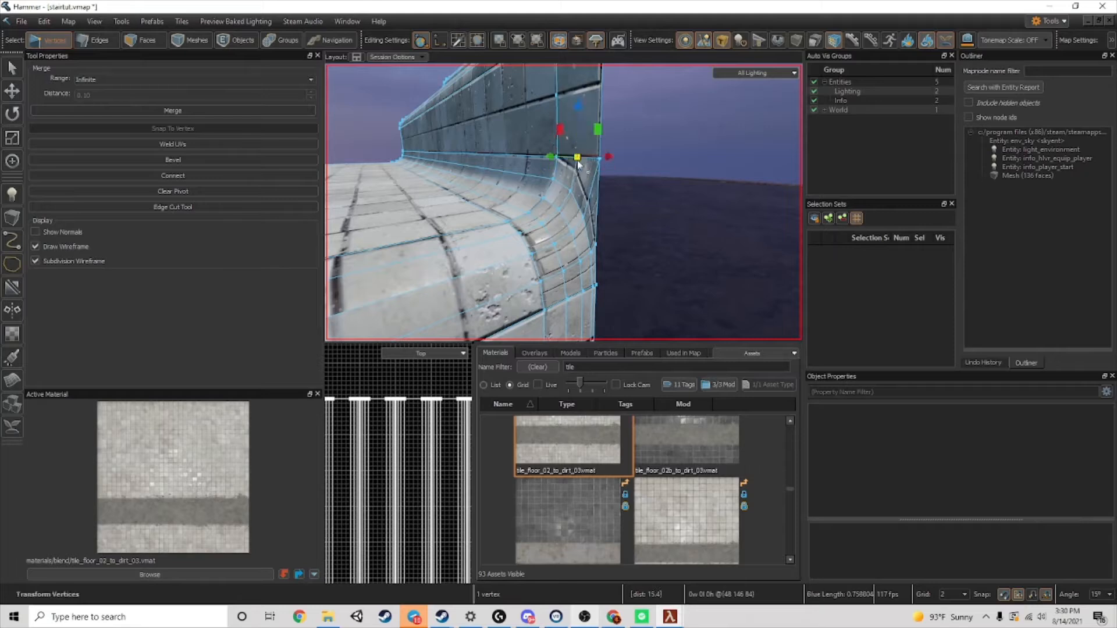
right_click_drag(597, 245, 611, 237)
left_click(611, 236)
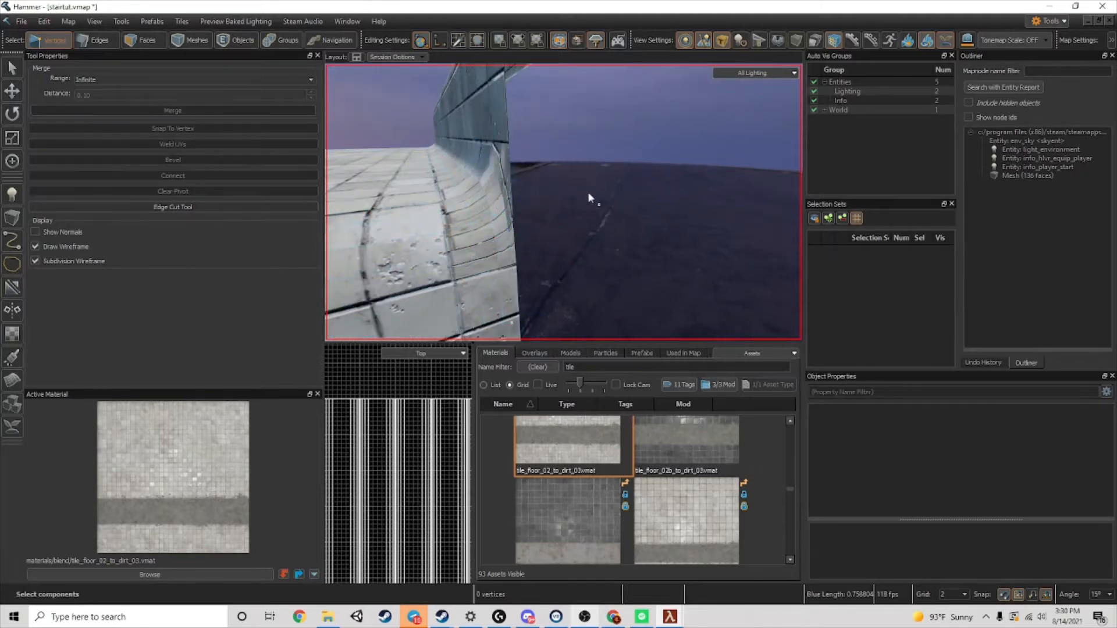
right_click_drag(587, 192, 564, 203)
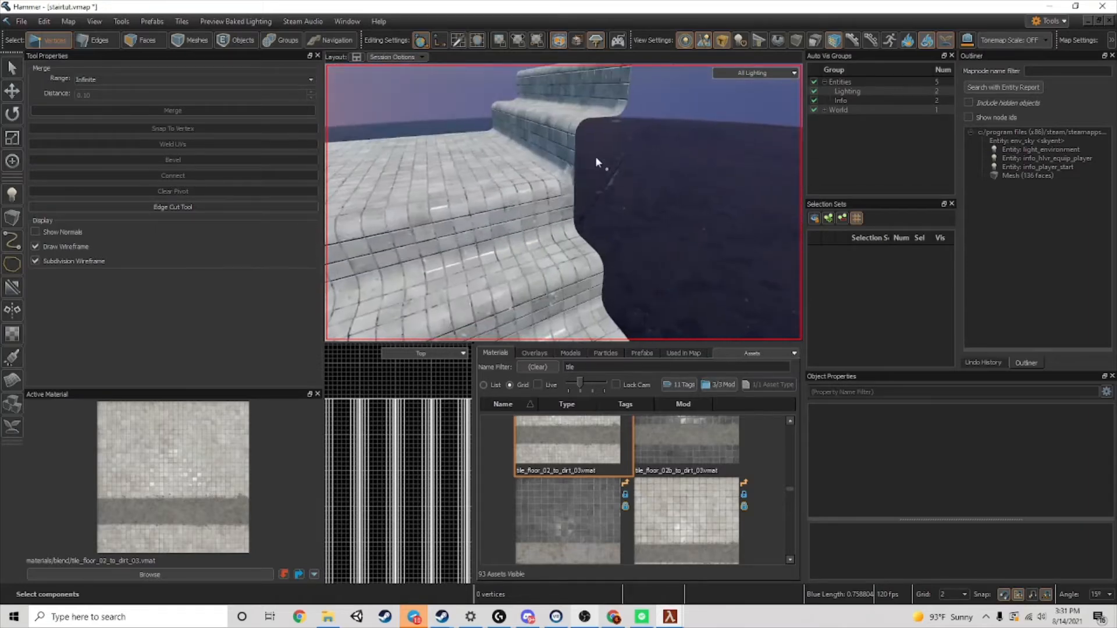
- Realign the texture on the rounded landing corner's 16 selected faces
right_click_drag(595, 156, 611, 196)
left_click(149, 40)
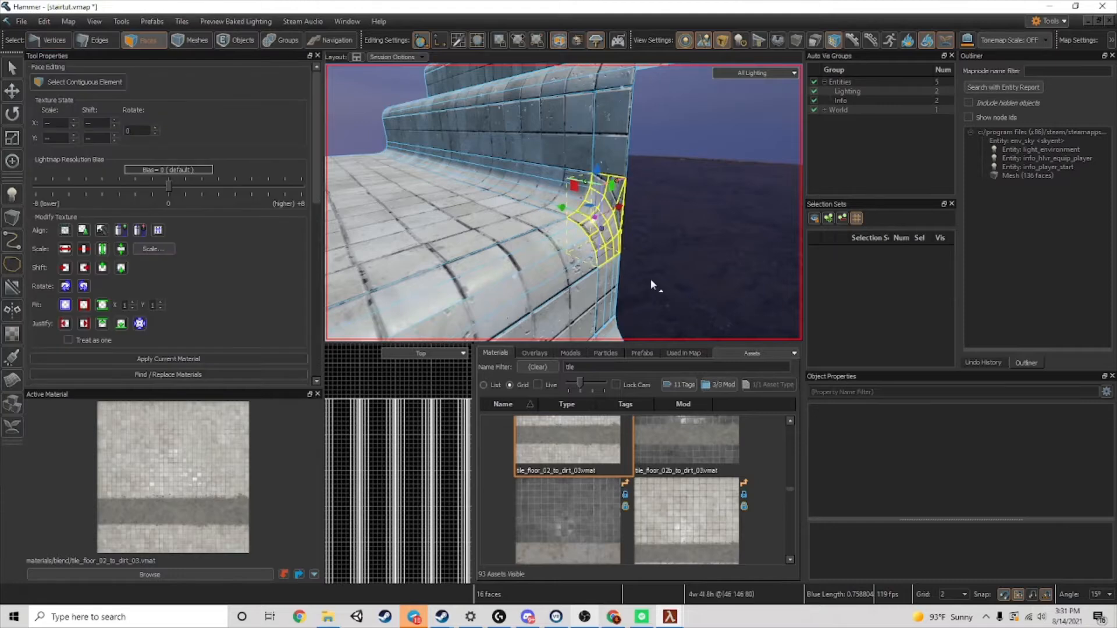
scroll(149, 332, "down", 3)
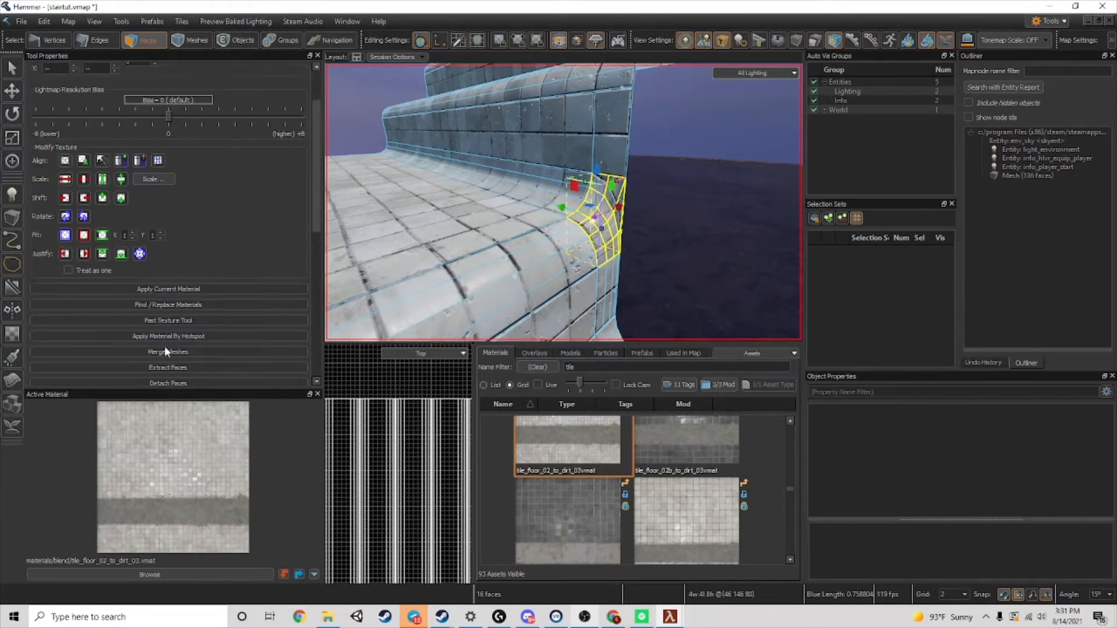
scroll(176, 337, "down", 2)
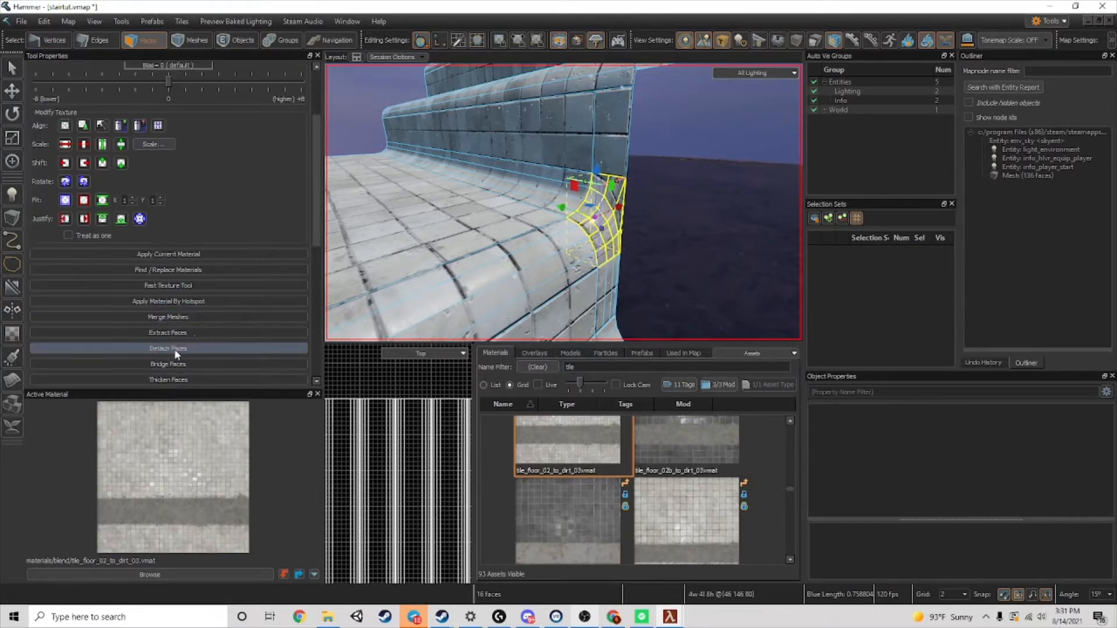
left_click(65, 126)
left_click(652, 178)
- Unwrap the rounded corner's 15 faces with the Fast Texture Tool as Unwrap Square, mapping them to a small corner patch of the tile texture
key("d")
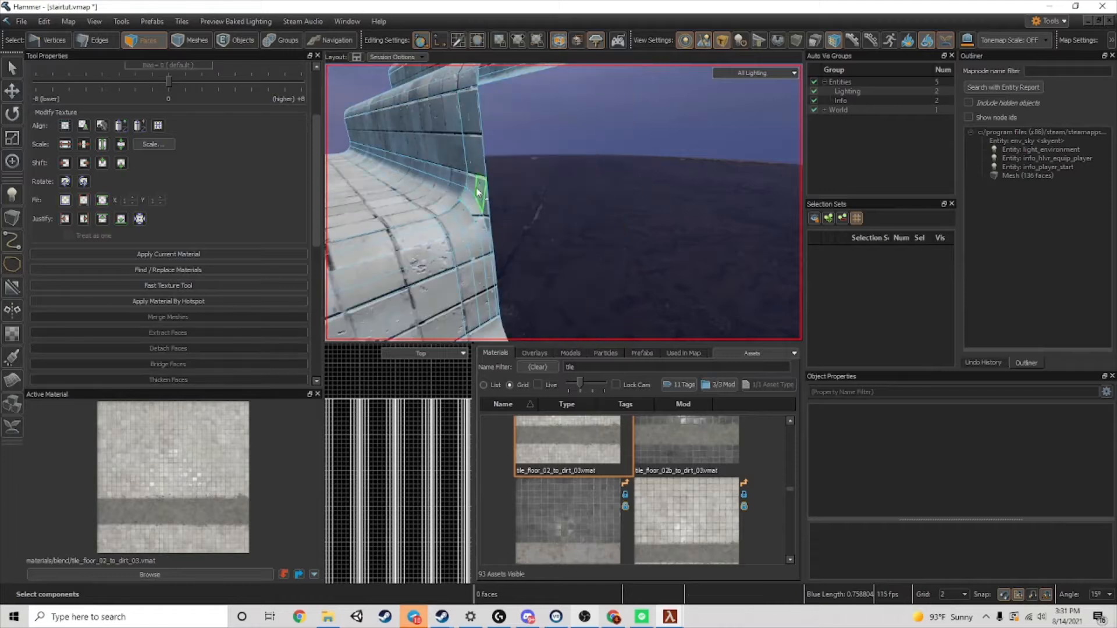
key("a")
right_click_drag(512, 193, 554, 259)
key("w")
key("w")
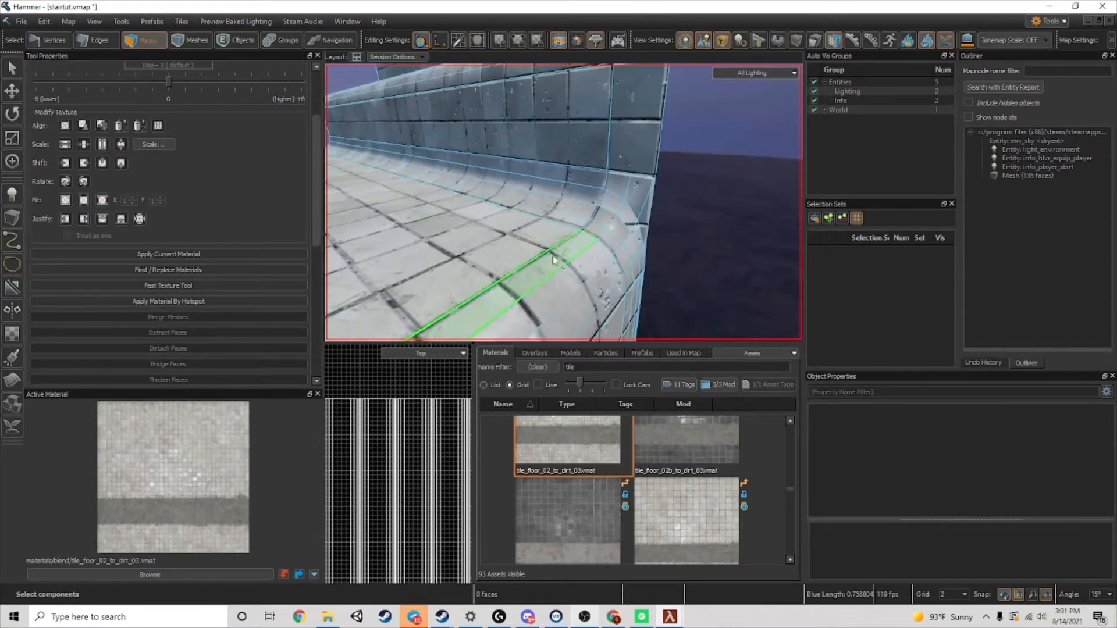
key("d")
mouse_move(558, 182)
left_mouse_down()
mouse_move(552, 204)
mouse_move(571, 248)
mouse_move(558, 262)
mouse_move(563, 233)
left_mouse_up()
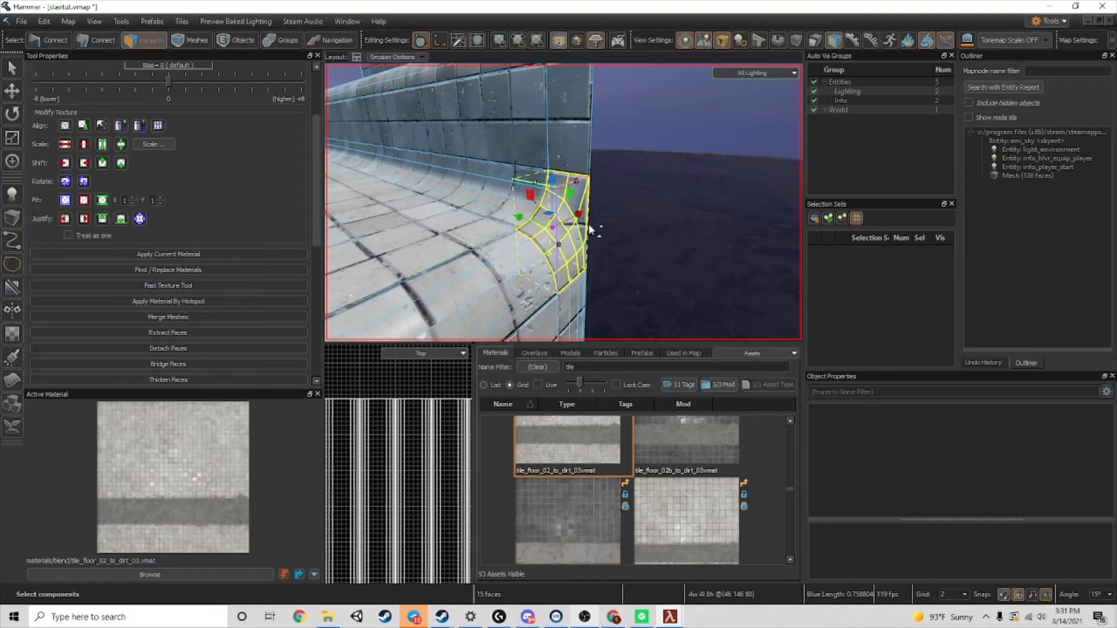
key("d")
right_click_drag(564, 201, 541, 205)
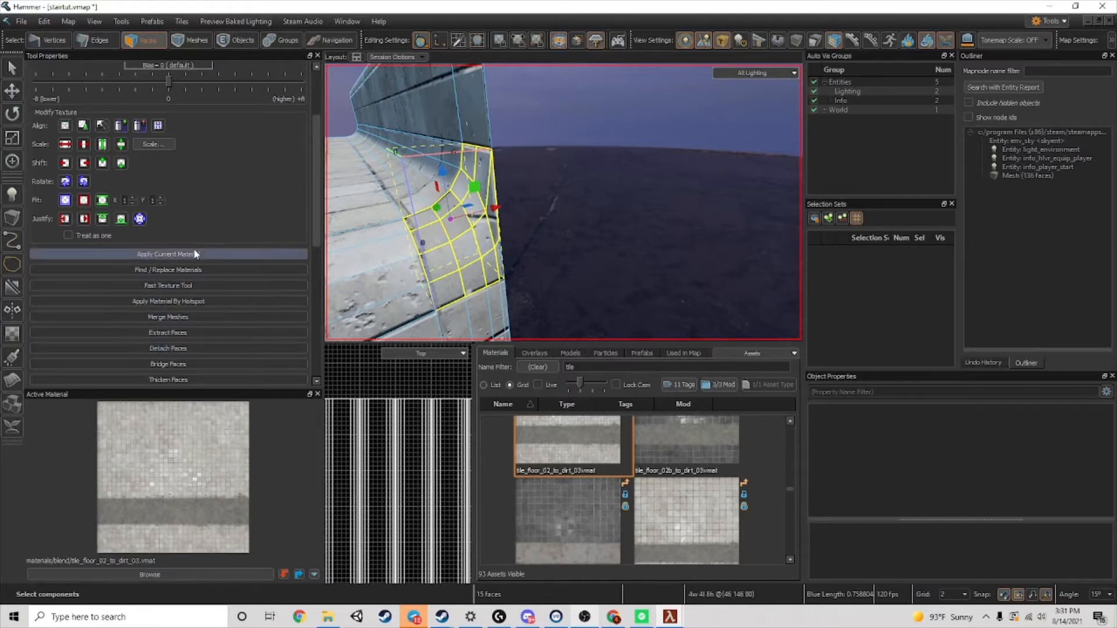
left_click(174, 286)
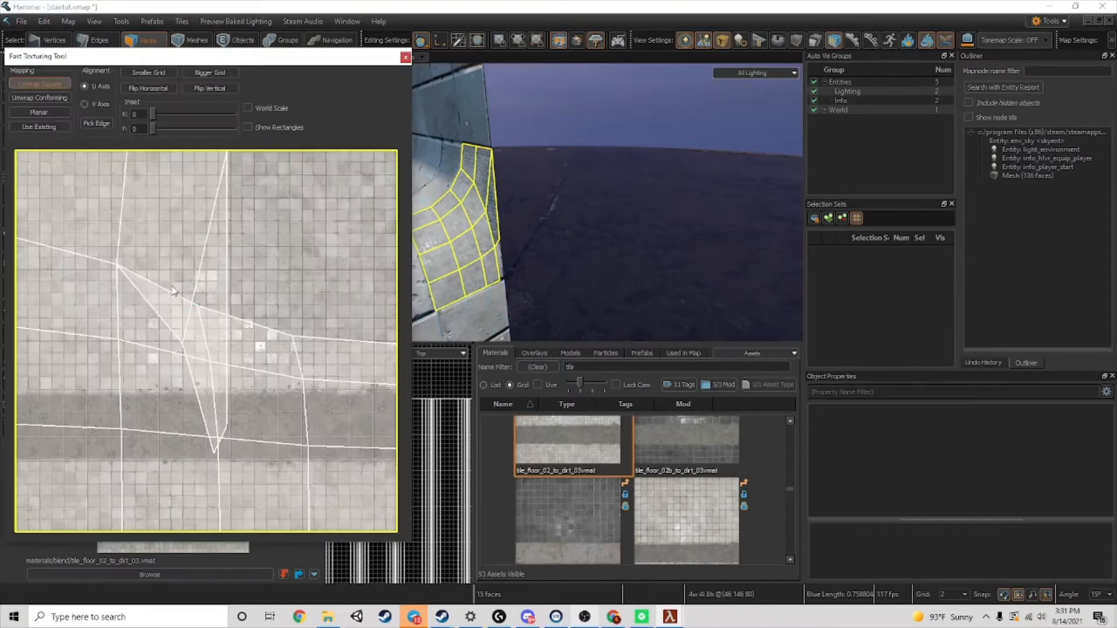
left_click_drag(300, 235, 444, 306)
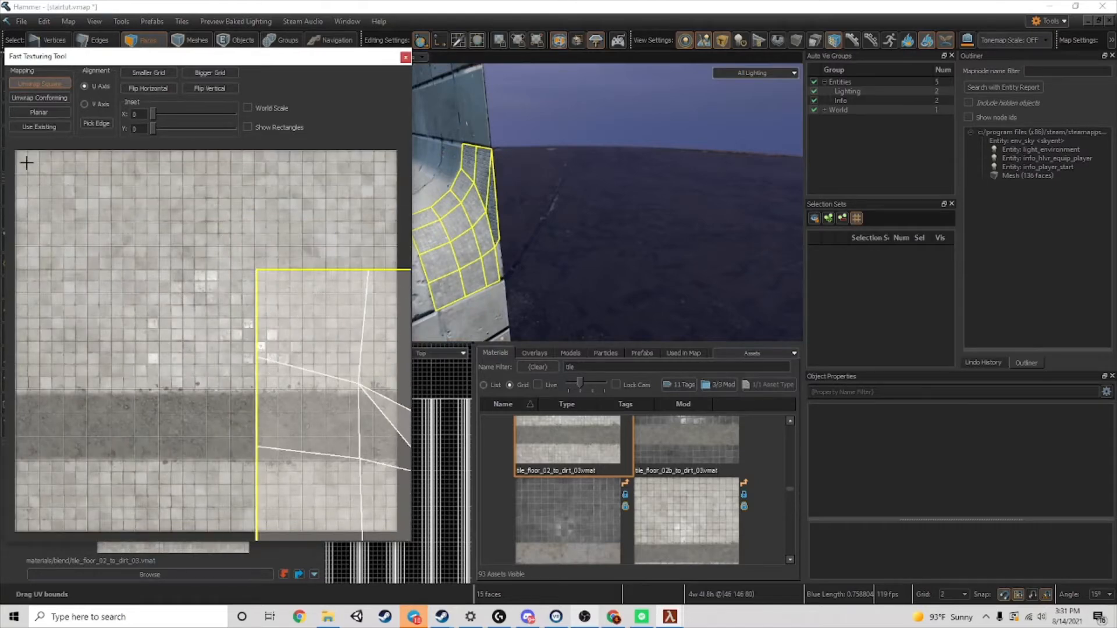
left_click_drag(26, 162, 33, 172)
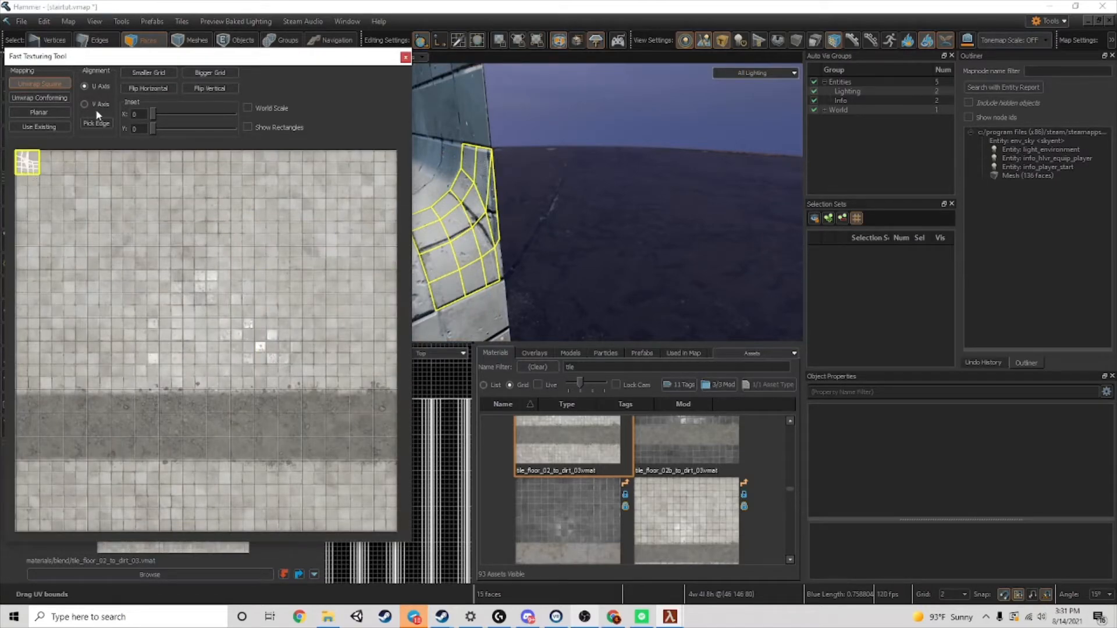
- Switch the texturing grid to a smaller size and map the corner faces onto a single light tile
left_click(134, 75)
left_click_drag(38, 175, 88, 194)
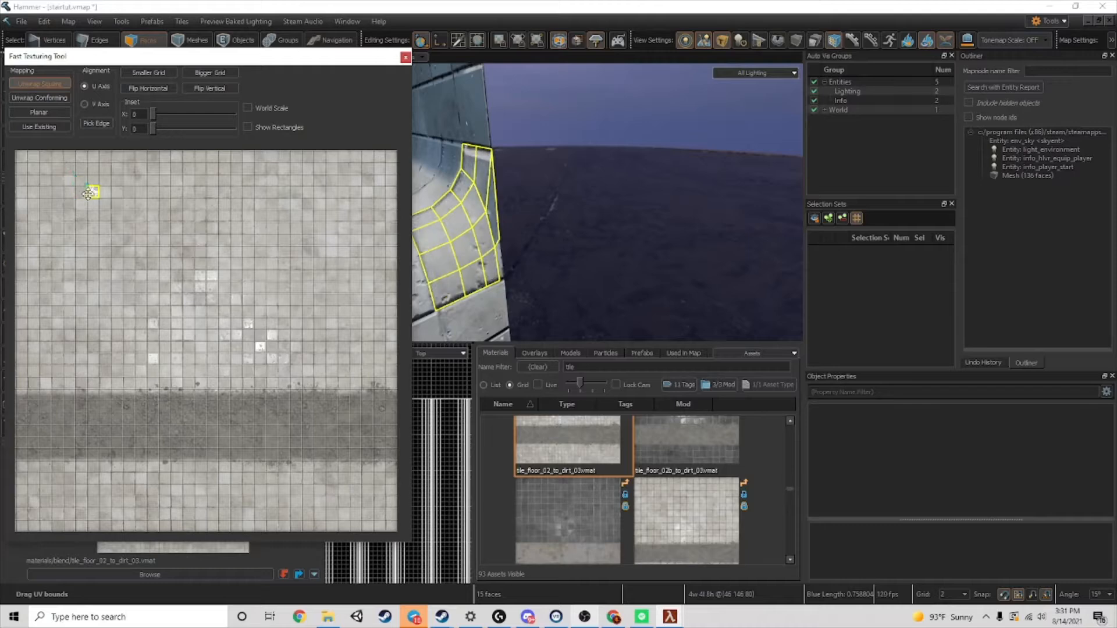
left_click(533, 188)
- Nudge the vertex midway up the rounded corner's outer curve slightly, off the grid, to smooth its outline
key("s")
key("a")
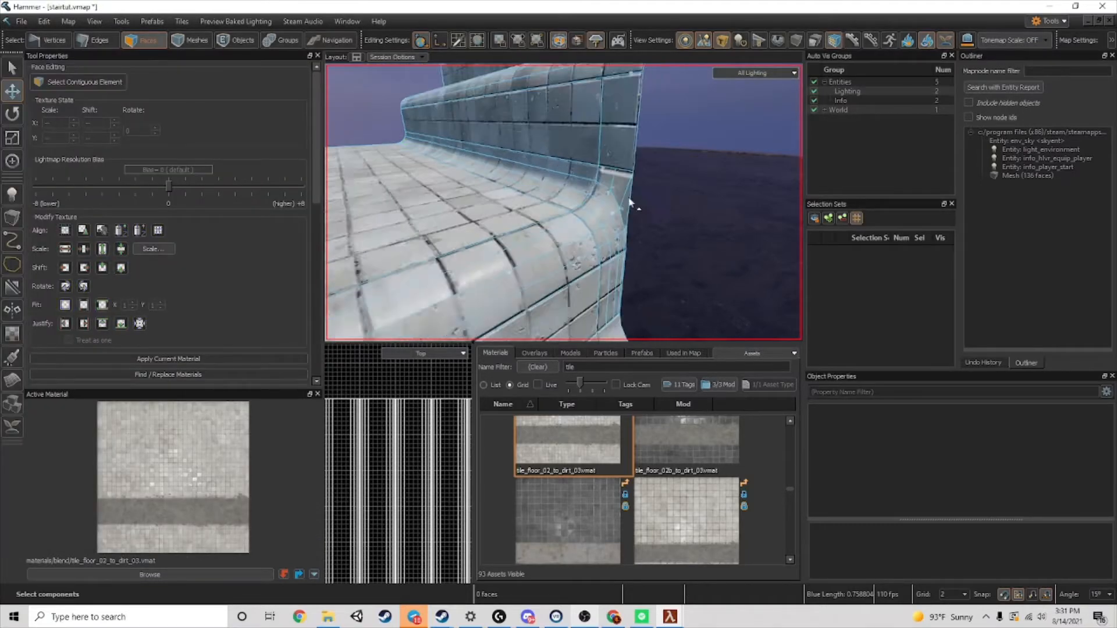
key("d")
key("w")
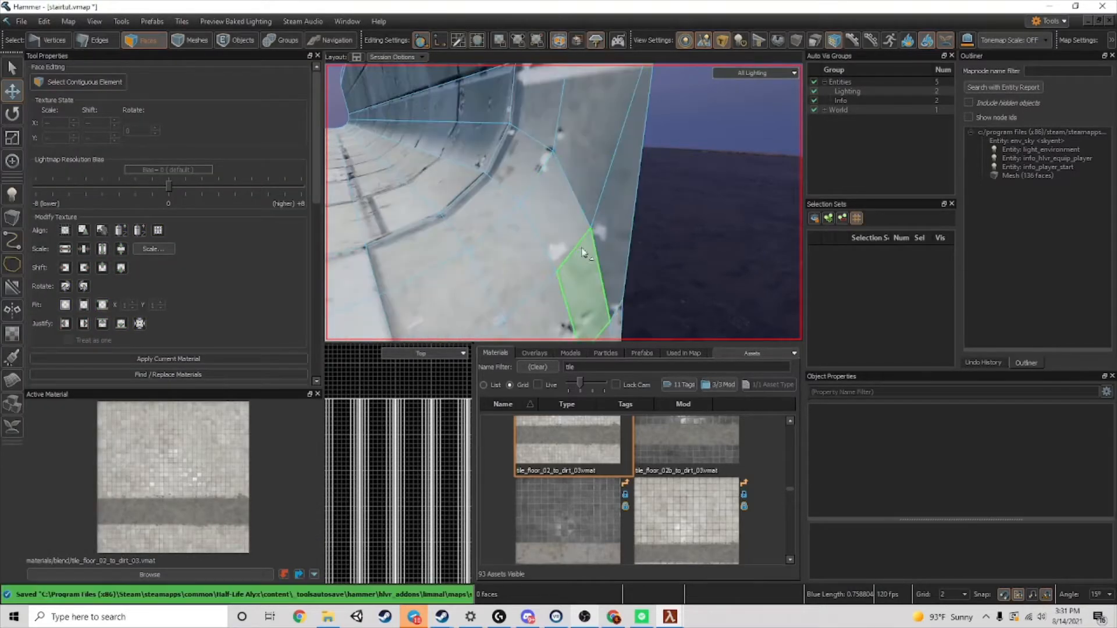
scroll(512, 147, "down", 3)
scroll(570, 220, "up", 2)
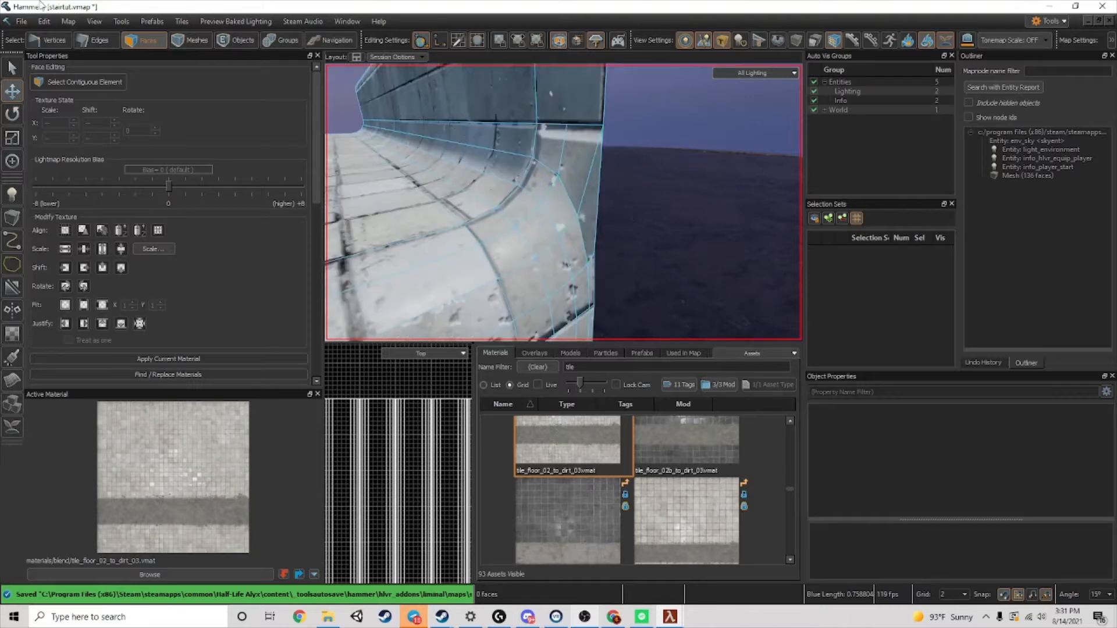
left_click(93, 39)
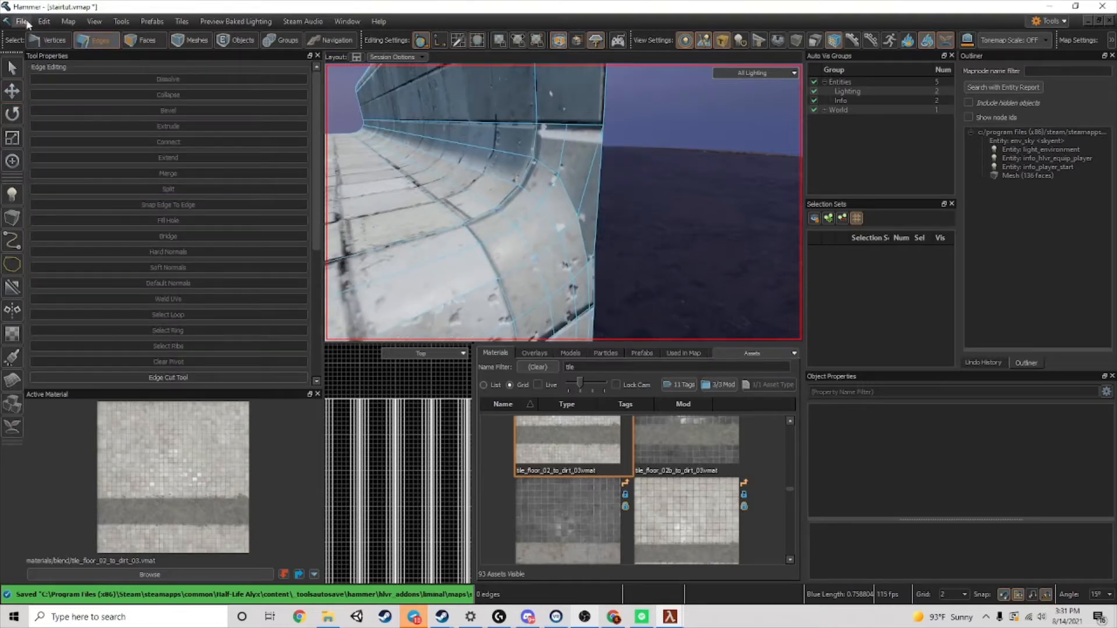
left_click(52, 39)
left_click(578, 215)
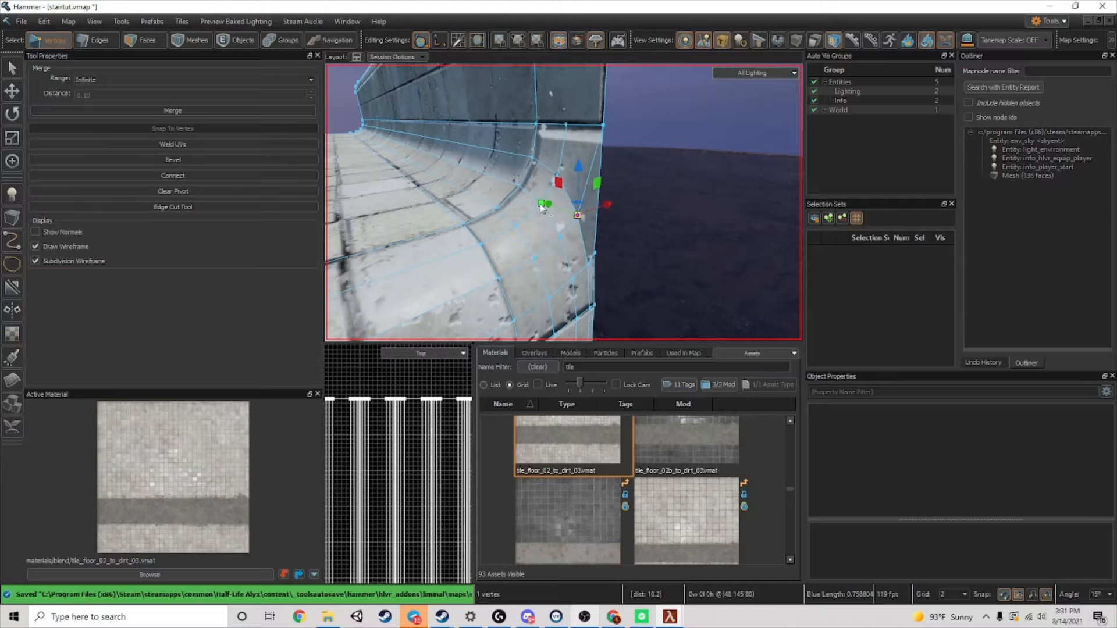
left_click_drag(577, 216, 581, 221, "ctrl")
left_click(641, 204)
- Adjust the neighbouring inner vertex on the rounded corner off the grid to even out the curve
right_click_drag(641, 204, 615, 204)
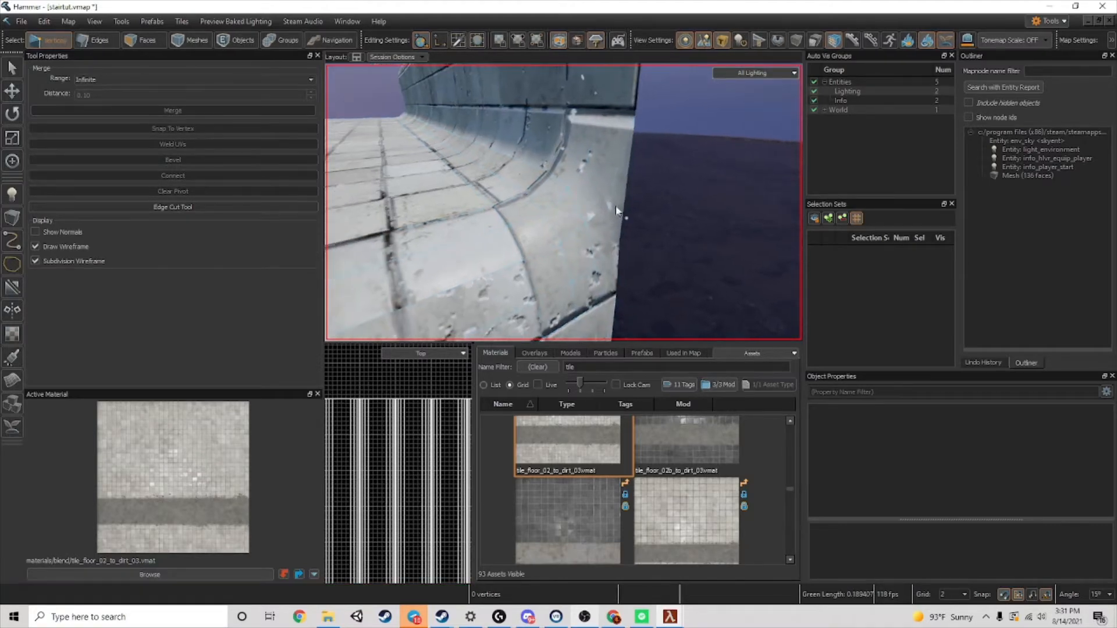
left_click(586, 221)
left_click_drag(586, 224, 608, 221, "ctrl")
left_click(635, 208)
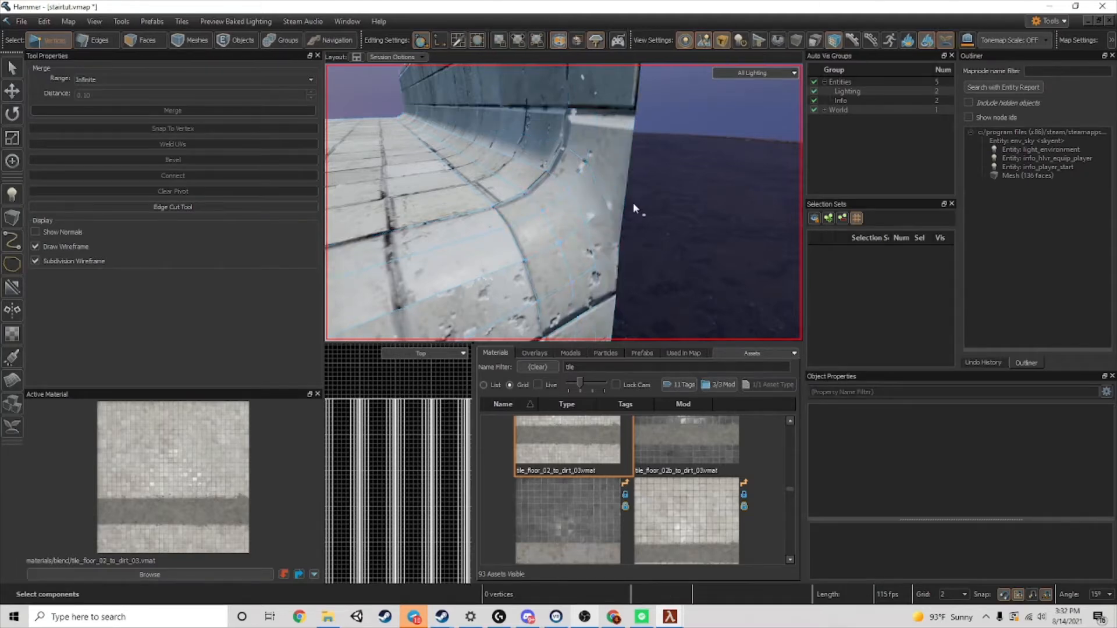
- Apply soft normals to the inner edges of the rounded corner to smooth its shading
left_click(92, 43)
double_click(602, 188)
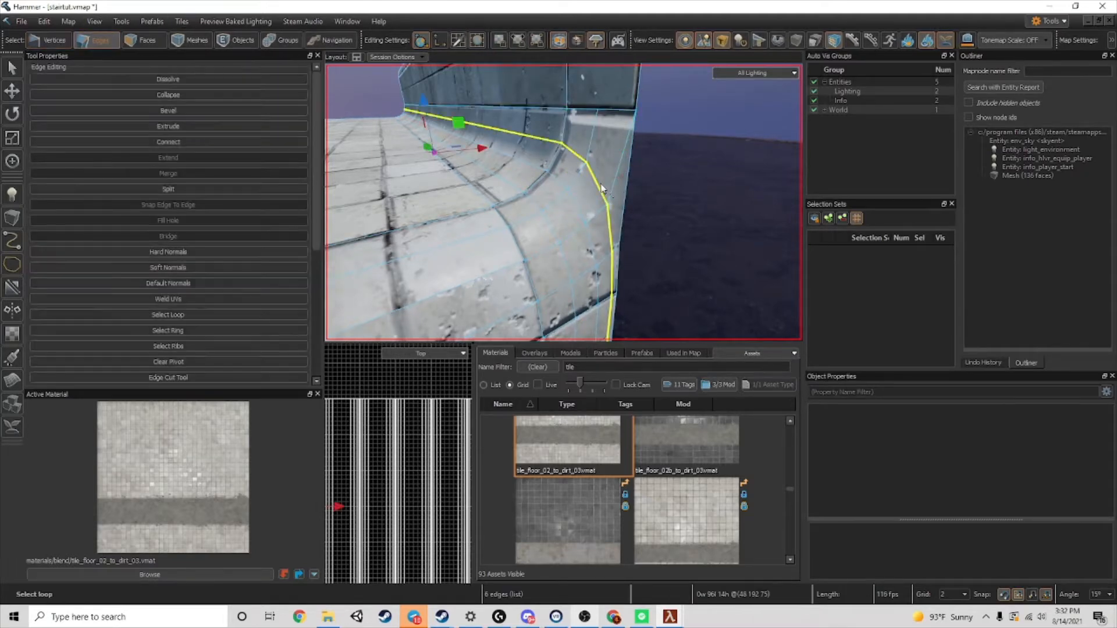
left_click(129, 44)
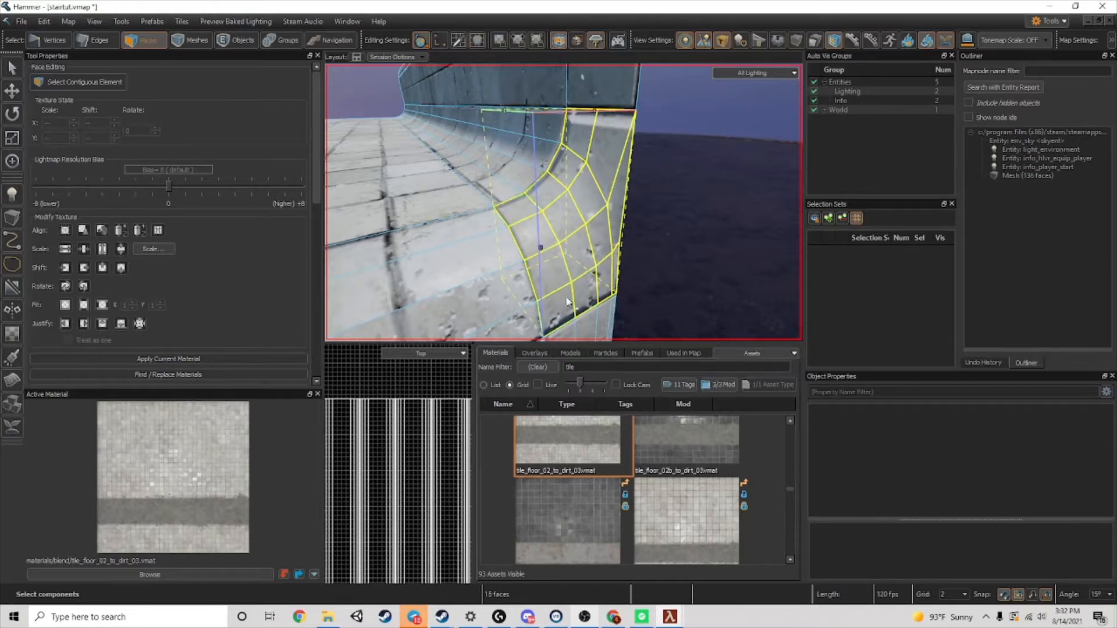
scroll(163, 242, "down", 2)
left_click(93, 43)
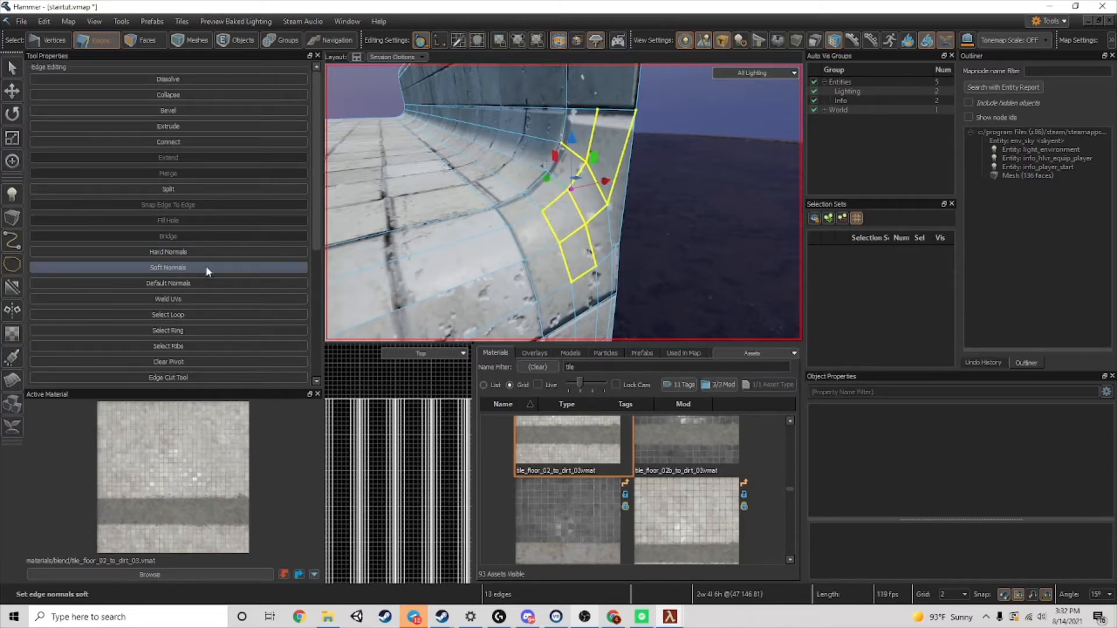
left_click(653, 237)
- Select the landing's front lip, rounded corner, riser and curved base faces, and extract them into a separate mesh
right_click_drag(653, 237, 572, 271)
right_click_drag(623, 150, 563, 203)
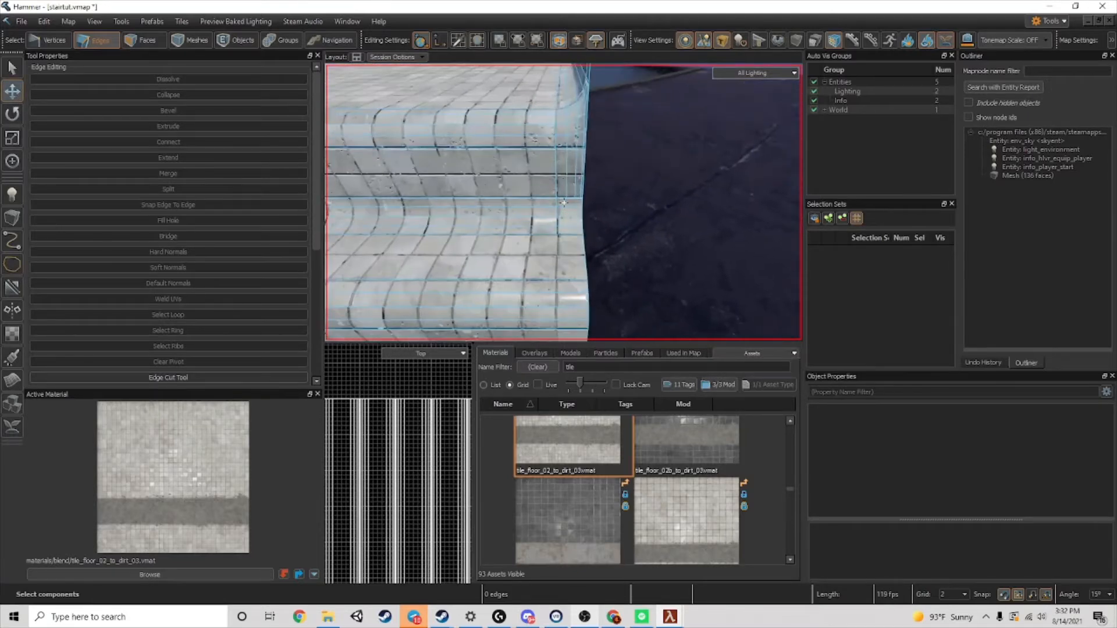
scroll(571, 201, "up", 2)
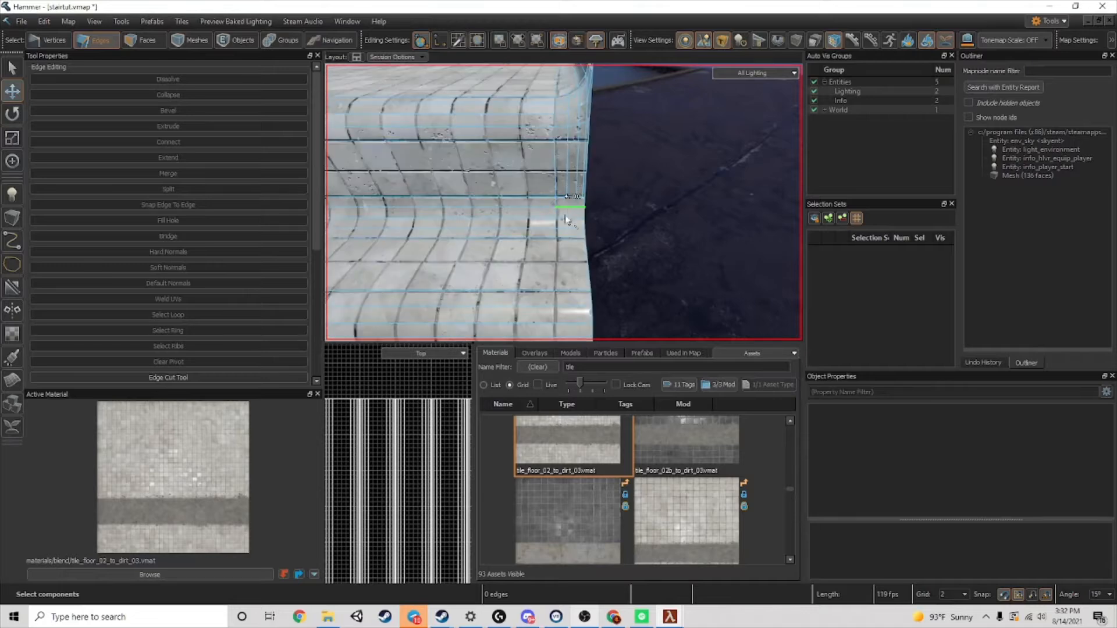
scroll(605, 184, "down", 5)
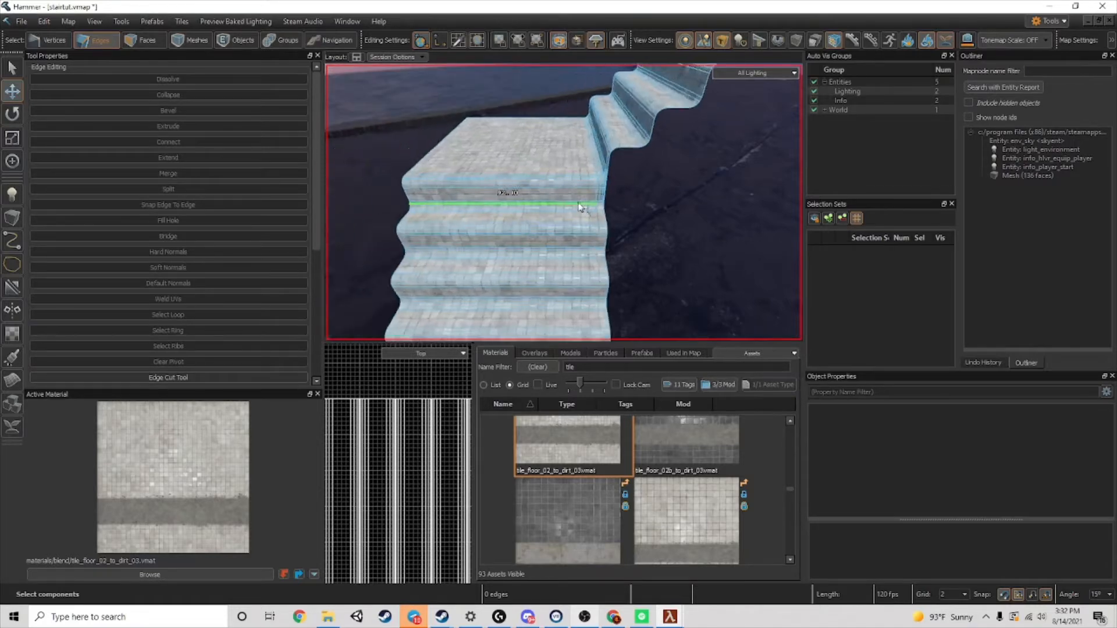
scroll(579, 208, "up", 1)
left_click(188, 40)
left_click(615, 177)
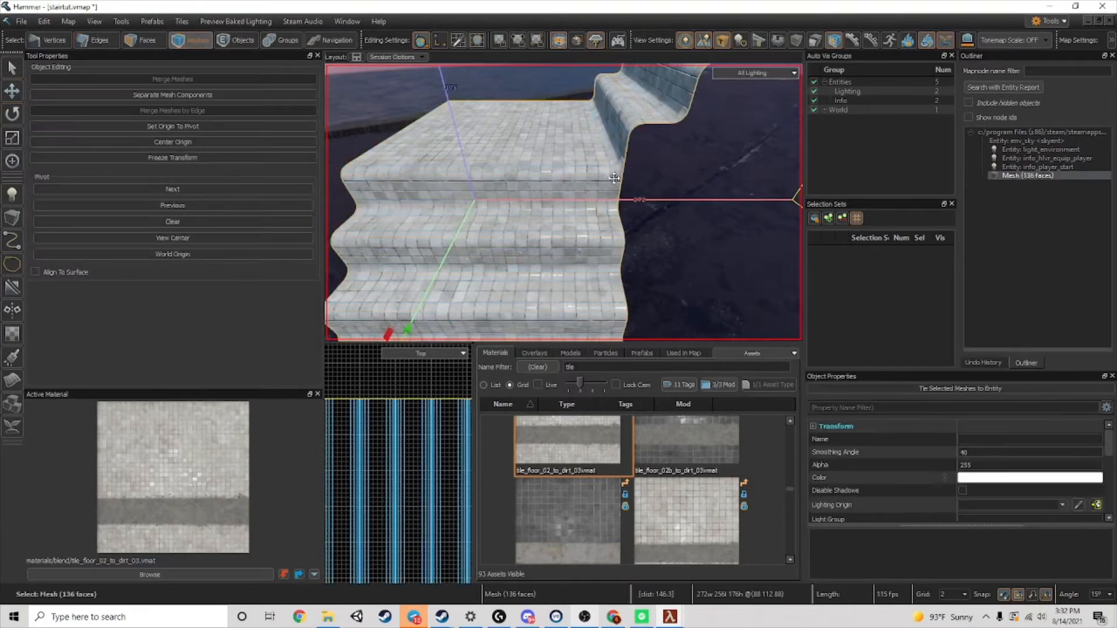
left_click(162, 41)
right_click_drag(621, 192, 655, 181)
scroll(652, 181, "up", 2)
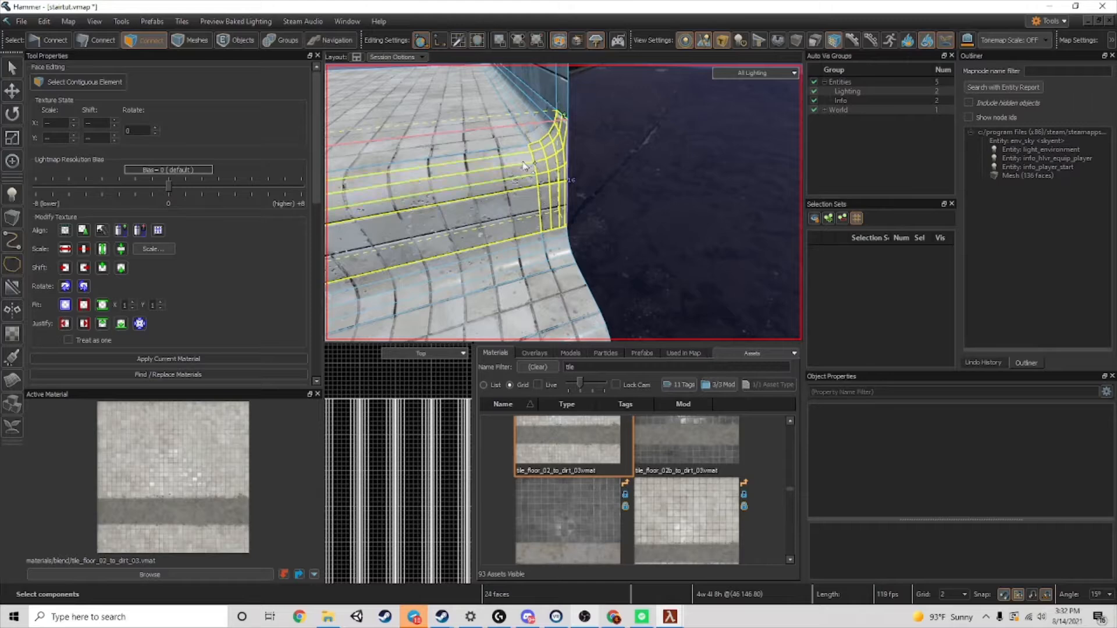
right_click_drag(522, 157, 662, 240)
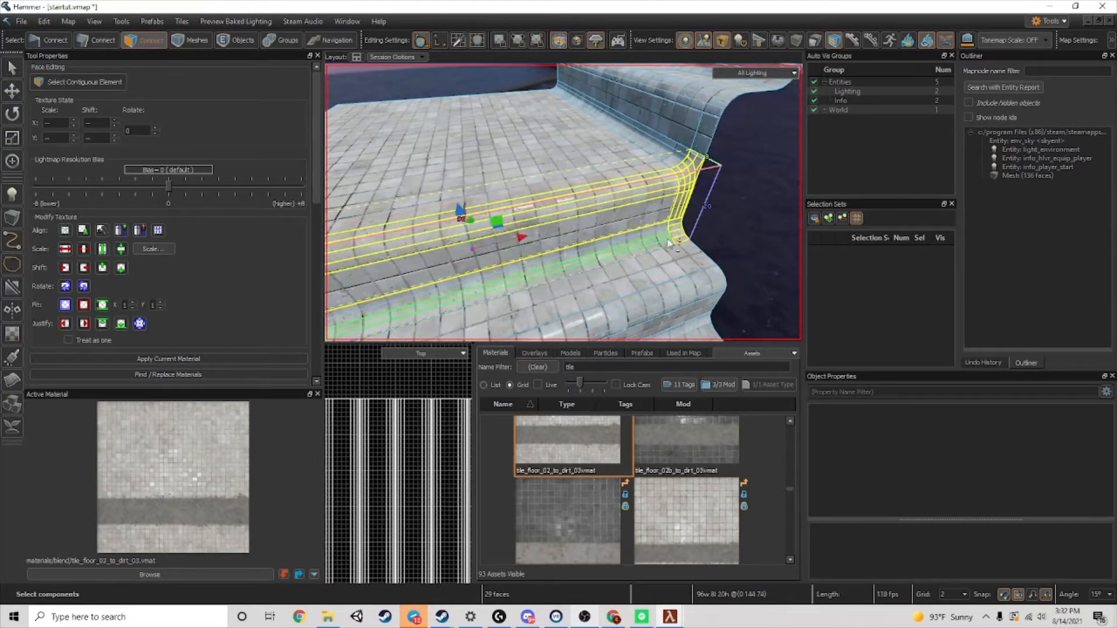
right_click_drag(666, 232, 588, 223)
key("alt+n")
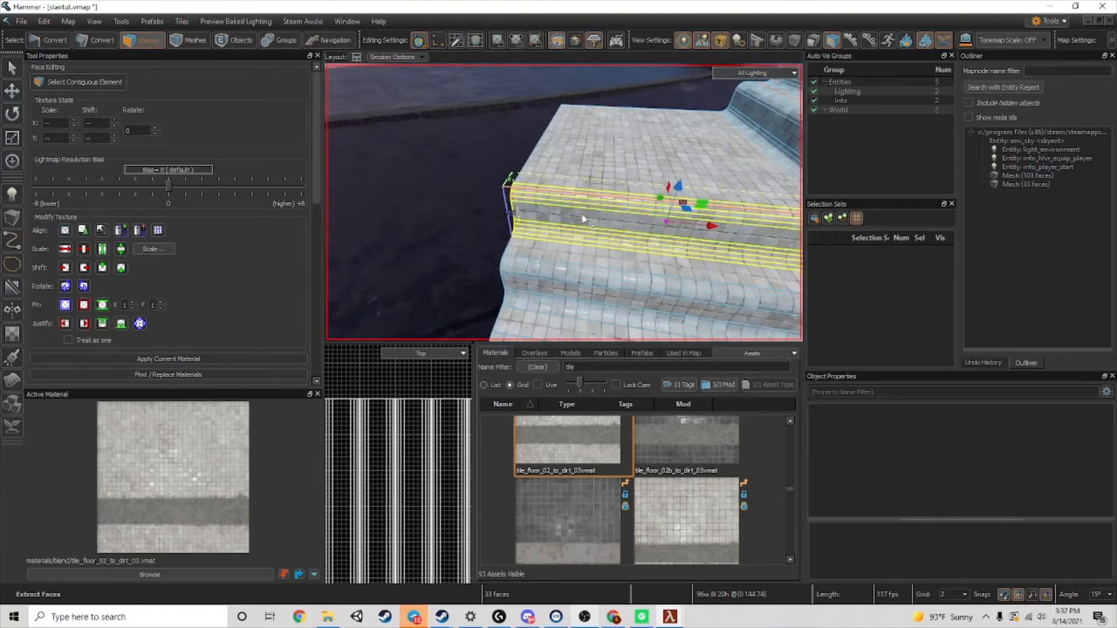
left_click(422, 164)
- Examine the extracted landing strip and the whole two-flight staircase from several sides and from a distance
right_click_drag(564, 232, 678, 282)
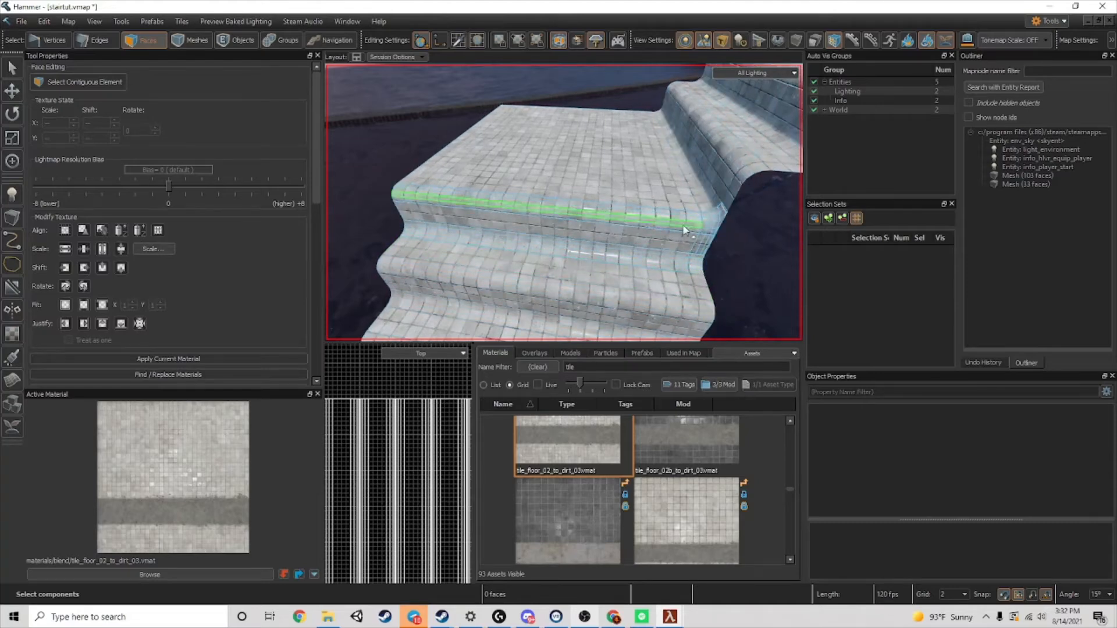
right_click_drag(715, 251, 563, 202)
key("w")
scroll(563, 203, "down", 4)
scroll(609, 254, "down", 8)
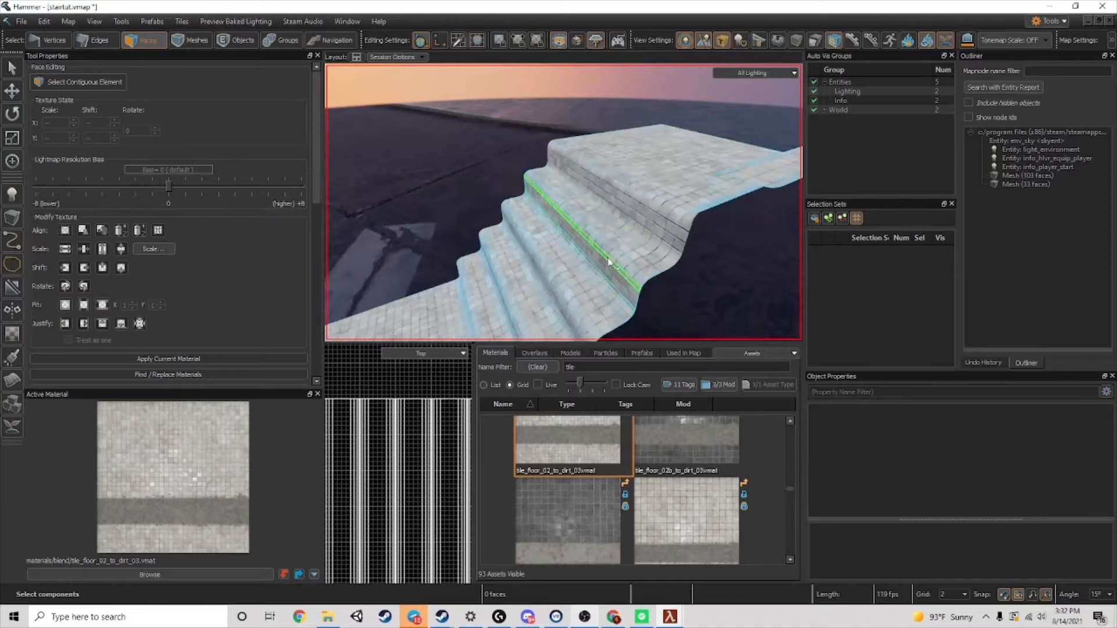
right_click_drag(609, 255, 563, 203)
key("w")
scroll(593, 249, "down", 3)
scroll(623, 204, "down", 5)
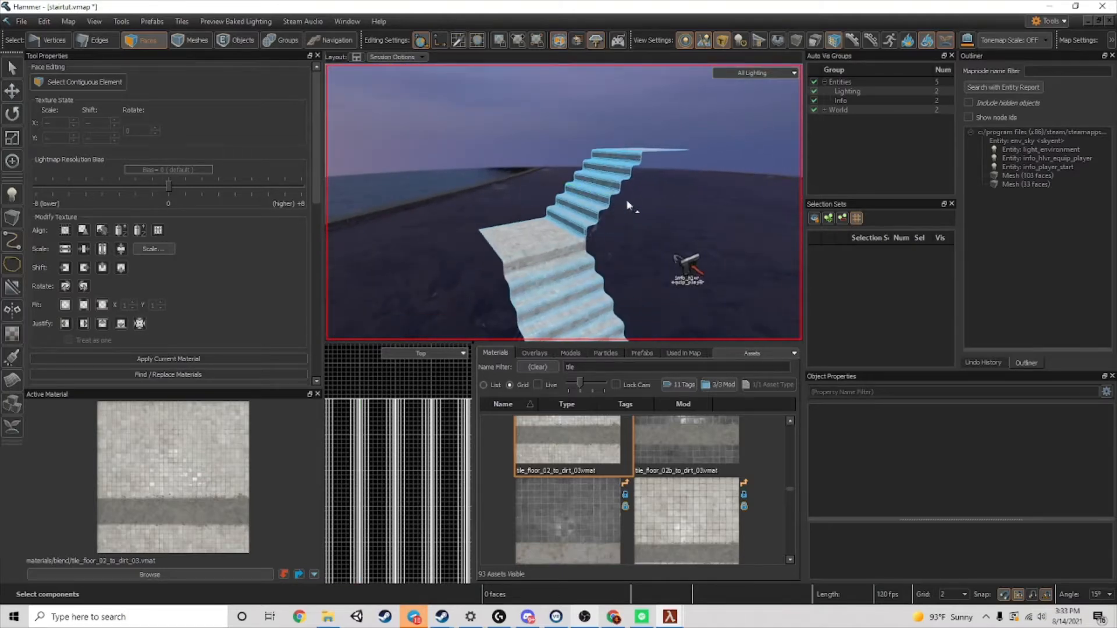
scroll(578, 240, "down", 3)
- Undo a trial move of the main staircase mesh, and add the extracted strip mesh to the selection
left_click(192, 39)
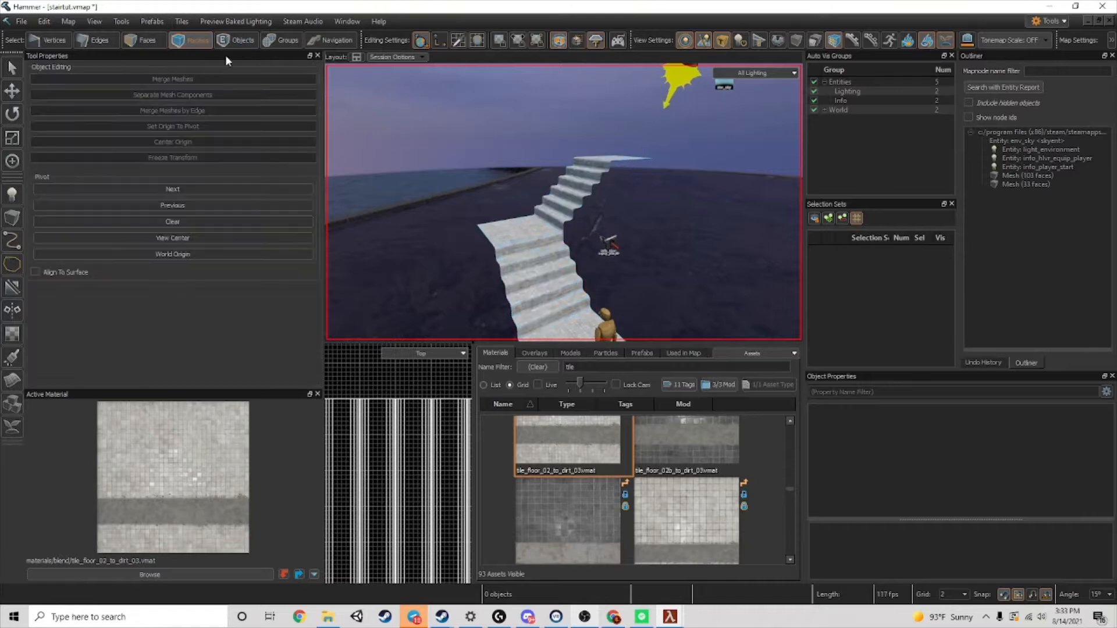
left_click(605, 179)
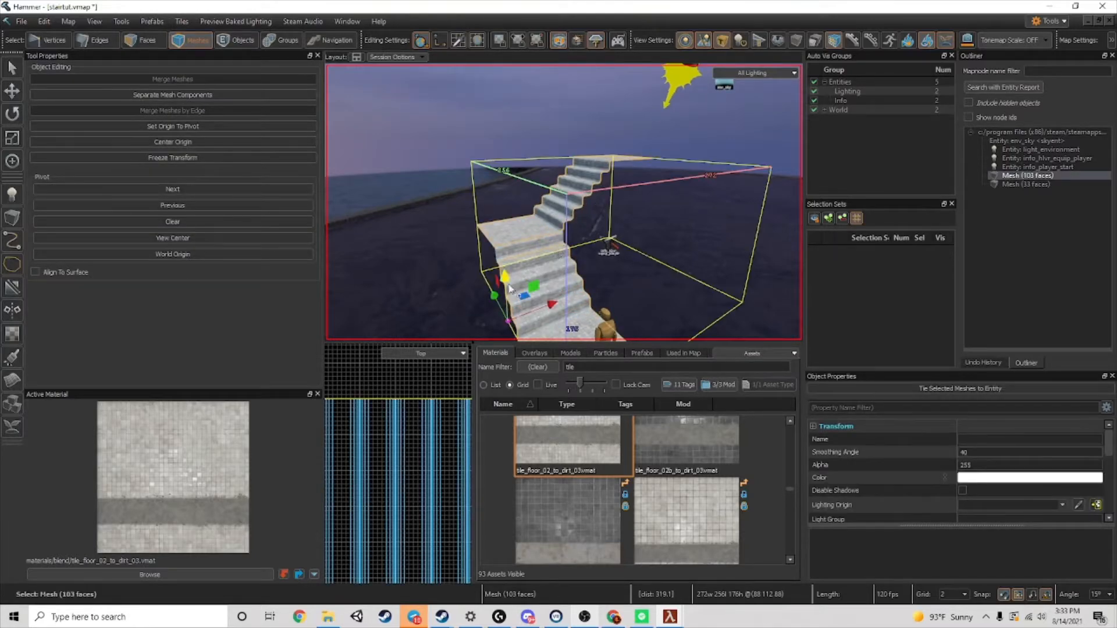
left_click_drag(509, 288, 508, 273)
key("ctrl+z")
left_click(528, 246, "ctrl")
right_click_drag(583, 273, 583, 273)
key("a")
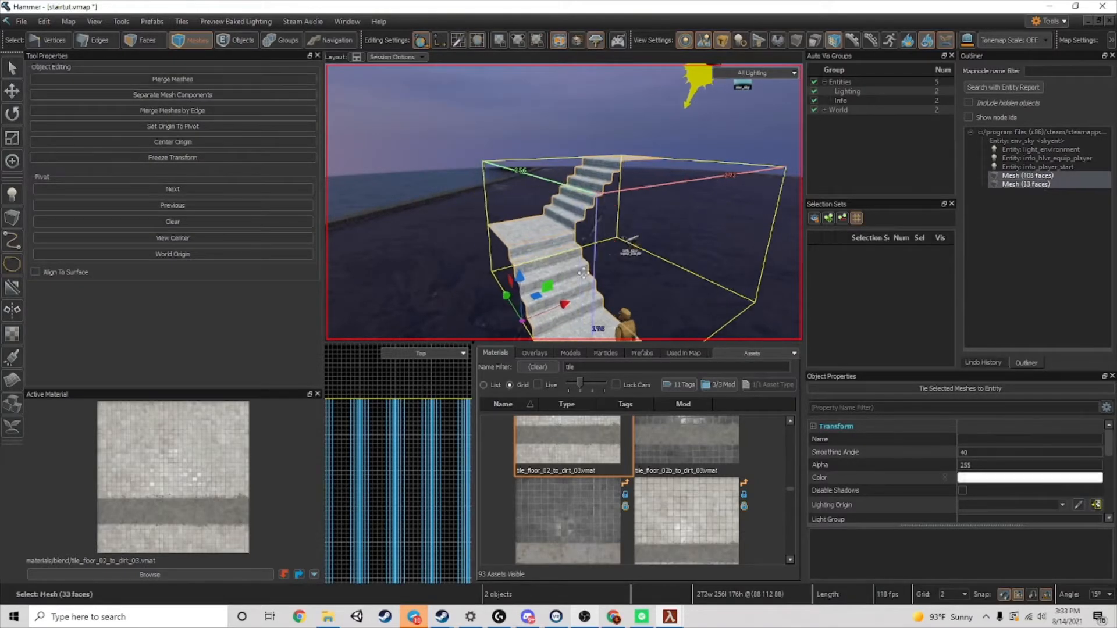
- Set the grid size to 32 and clone both staircase meshes 128 units upward as a second storey
left_click_drag(522, 281, 542, 152, "shift")
key("ctrl+z")
left_click(964, 595)
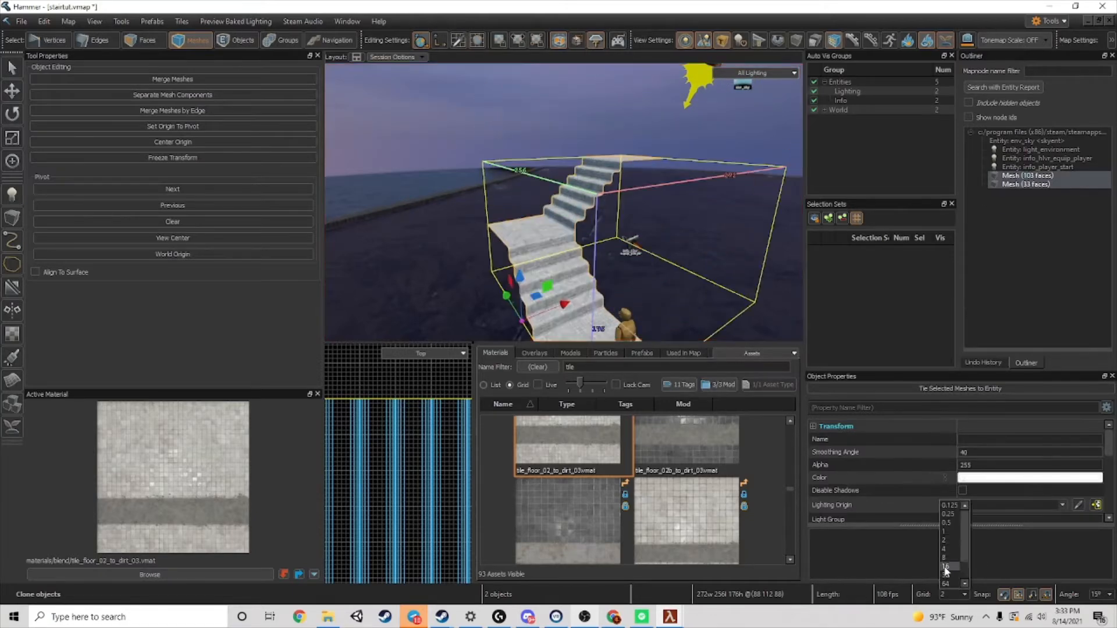
left_click(944, 575)
mouse_move(525, 281)
left_mouse_down("shift")
mouse_move(543, 215)
mouse_move(540, 128)
mouse_move(544, 253)
mouse_move(547, 218)
left_mouse_up("shift")
right_click_drag(773, 284, 564, 203)
- Select all connected faces of the cloned upper staircase and examine both storeys from several sides
left_click(129, 40)
double_click(537, 163, "ctrl")
right_click_drag(537, 163, 564, 203)
double_click(525, 143, "ctrl")
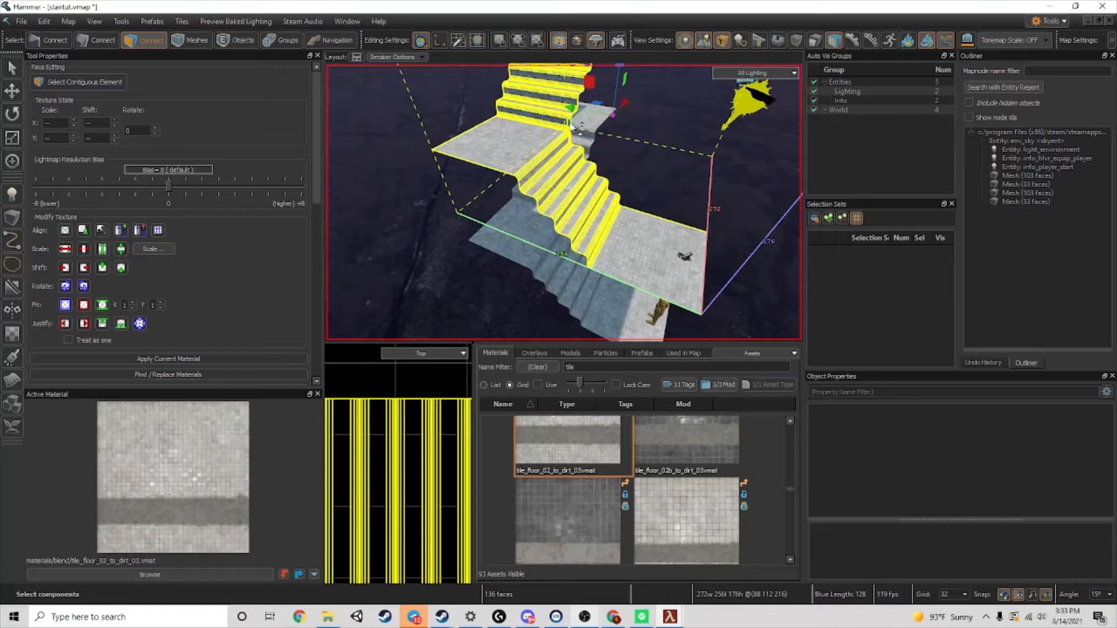
right_click_drag(572, 125, 564, 203)
left_click(674, 217)
right_click_drag(674, 217, 564, 203)
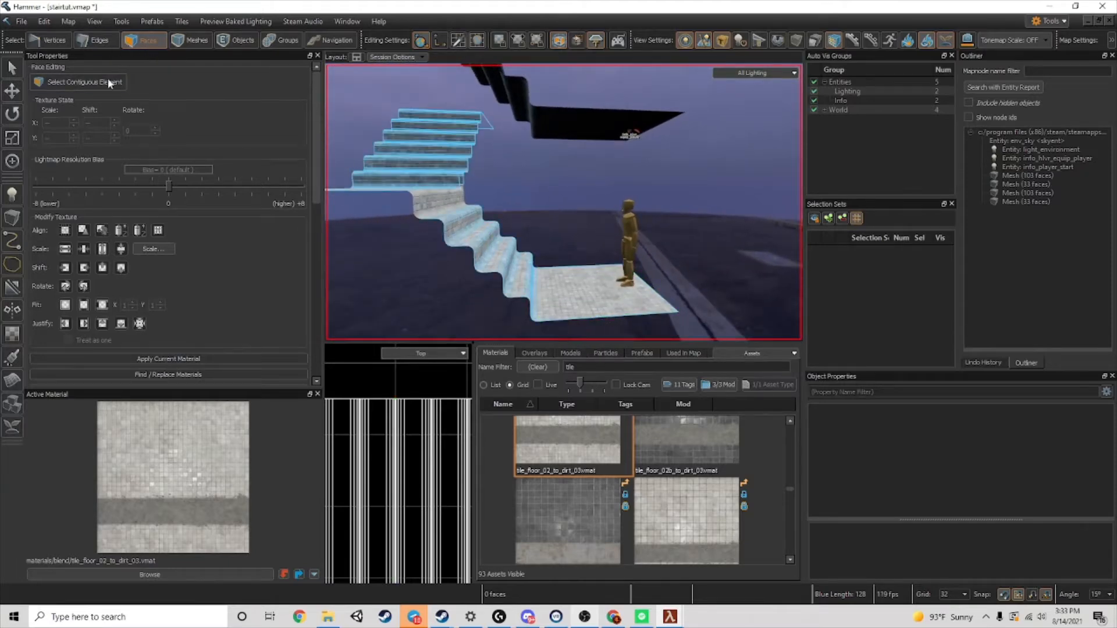
- Set the new geometry's type to block and draw one about 64 × 64 × 32 units on the bottom landing
left_click(11, 218)
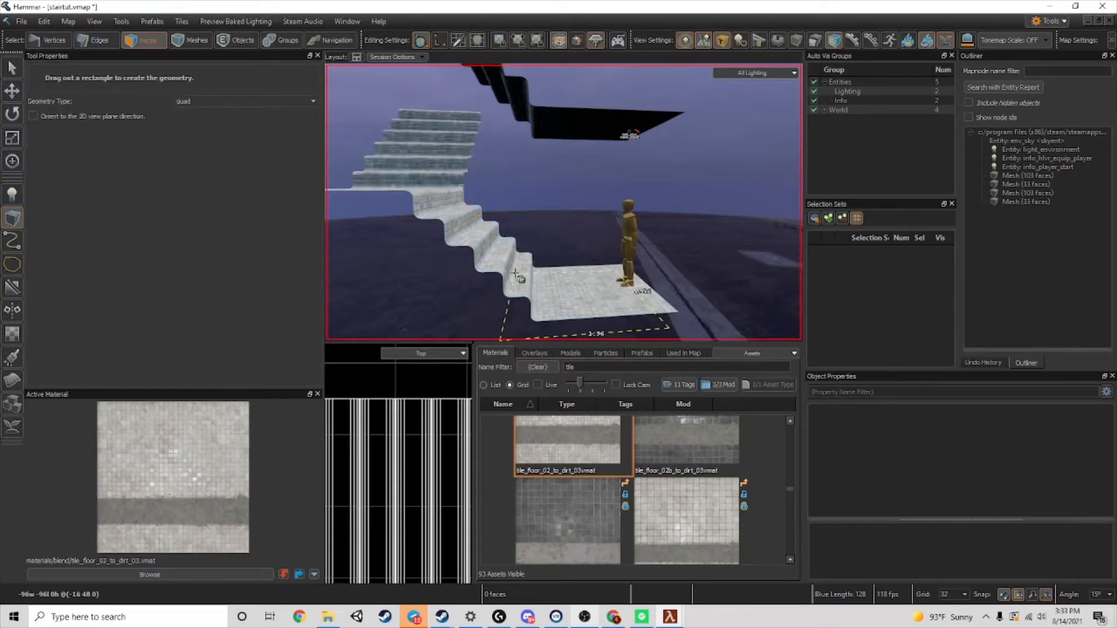
left_click_drag(515, 274, 516, 274)
right_click_drag(515, 274, 594, 236)
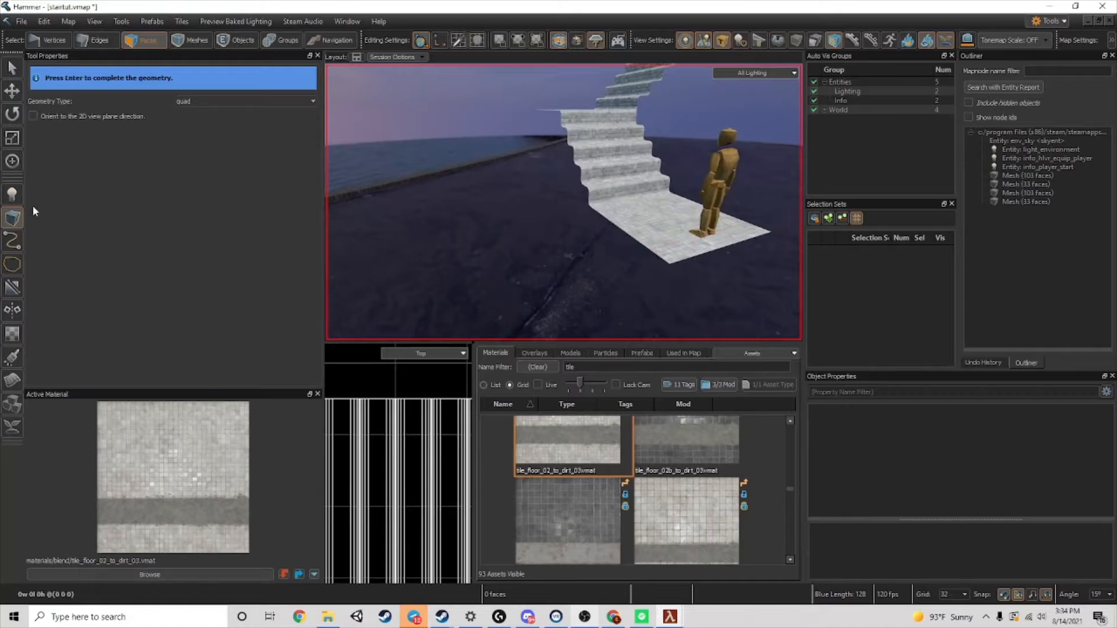
left_click(220, 102)
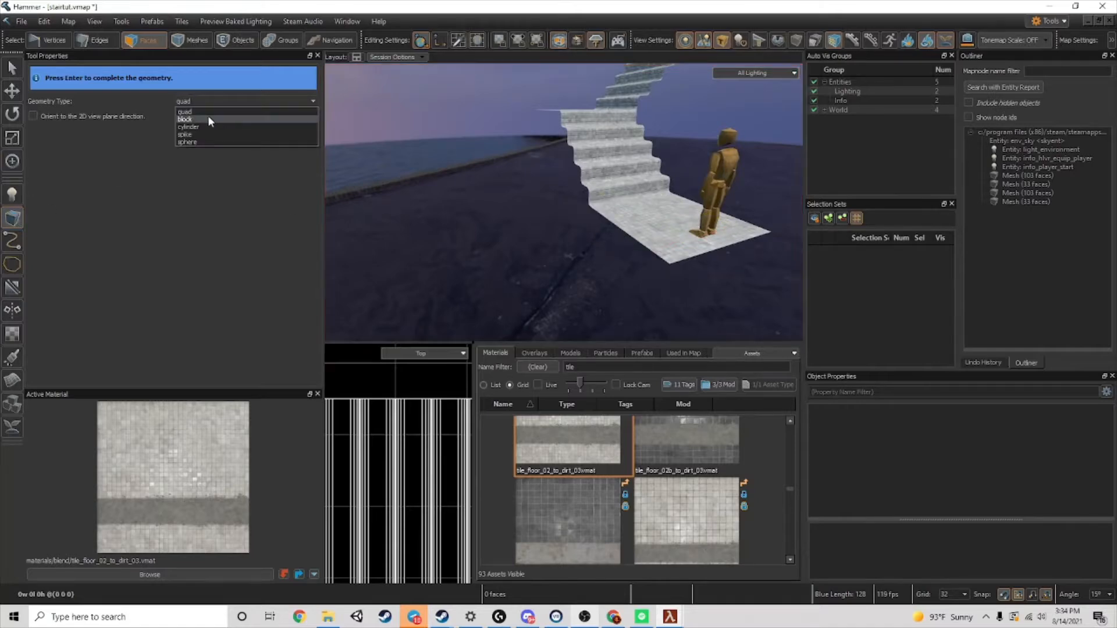
left_click(208, 118)
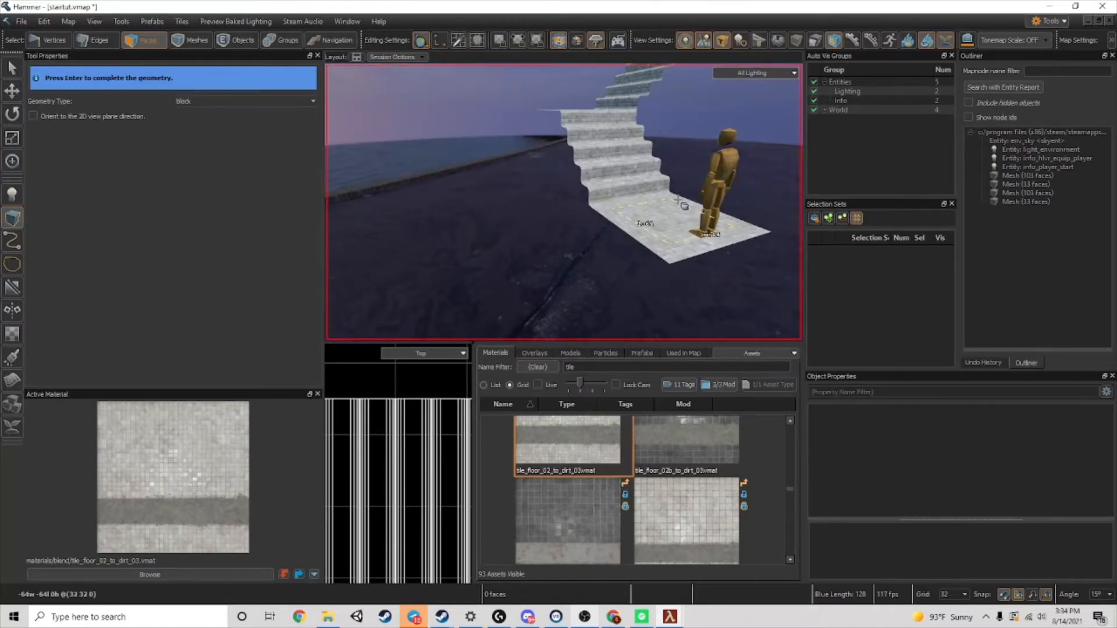
left_click_drag(679, 200, 678, 200)
right_click_drag(678, 200, 692, 169)
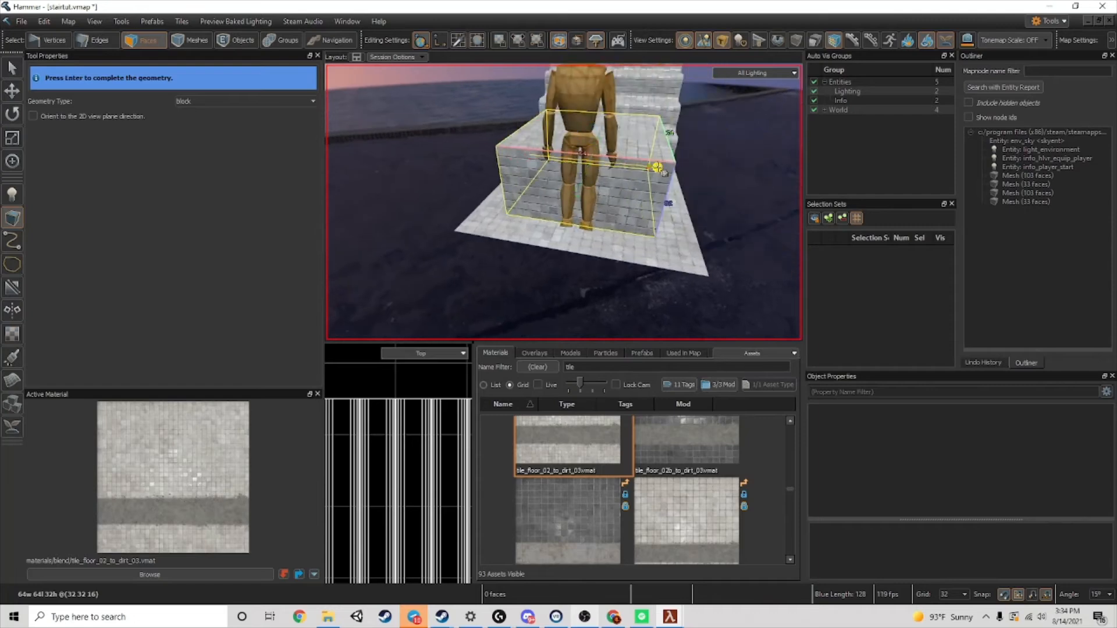
- Reduce the grid size to 16 and stretch the unfinished block to 96 units wide and 80 units long across the landing
left_click_drag(657, 168, 683, 176)
right_click_drag(683, 177, 646, 174)
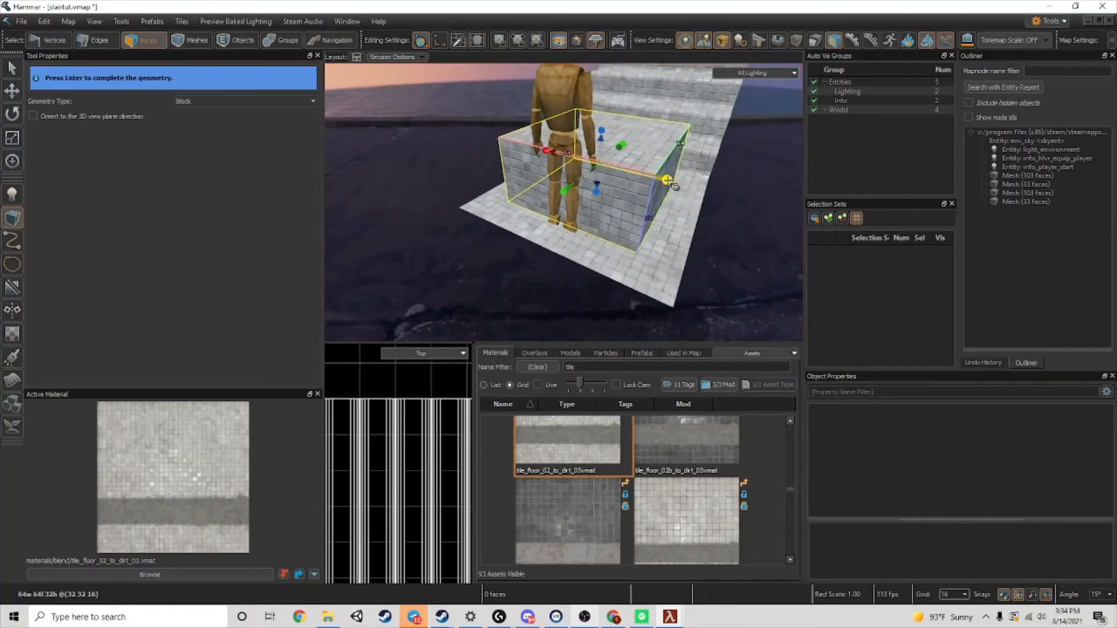
left_click_drag(672, 184, 694, 188)
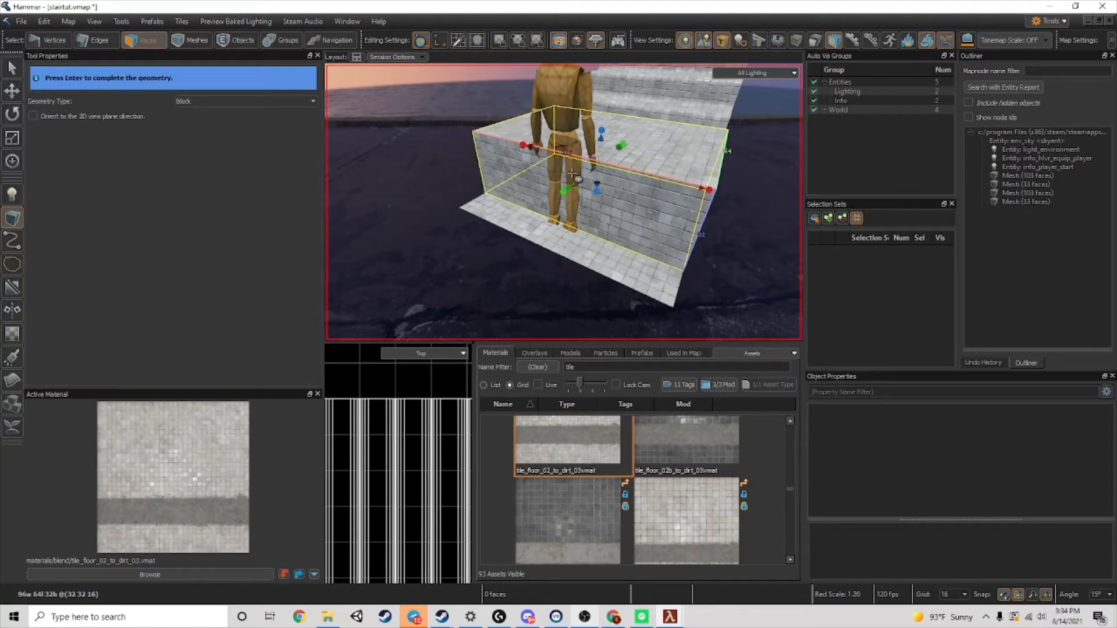
left_click_drag(564, 192, 538, 212)
right_click_drag(537, 212, 610, 193)
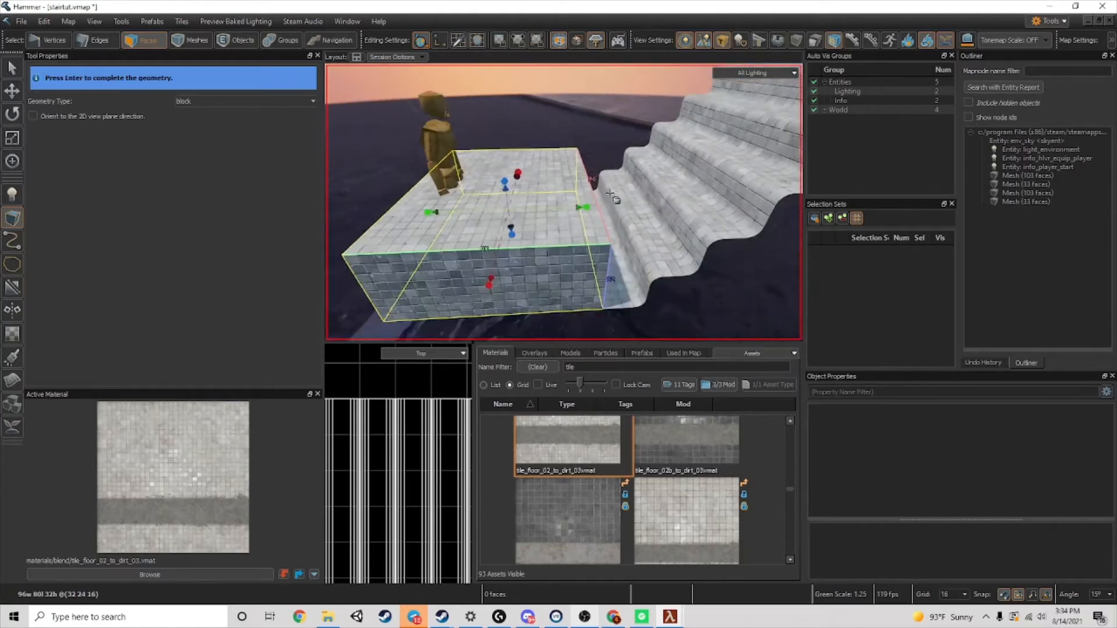
- Stretch the unfinished block to 160 units long and 160 units high so it surrounds the lower flight
left_click_drag(583, 208, 531, 52)
key("s")
key("a")
key("z")
key("s")
key("d")
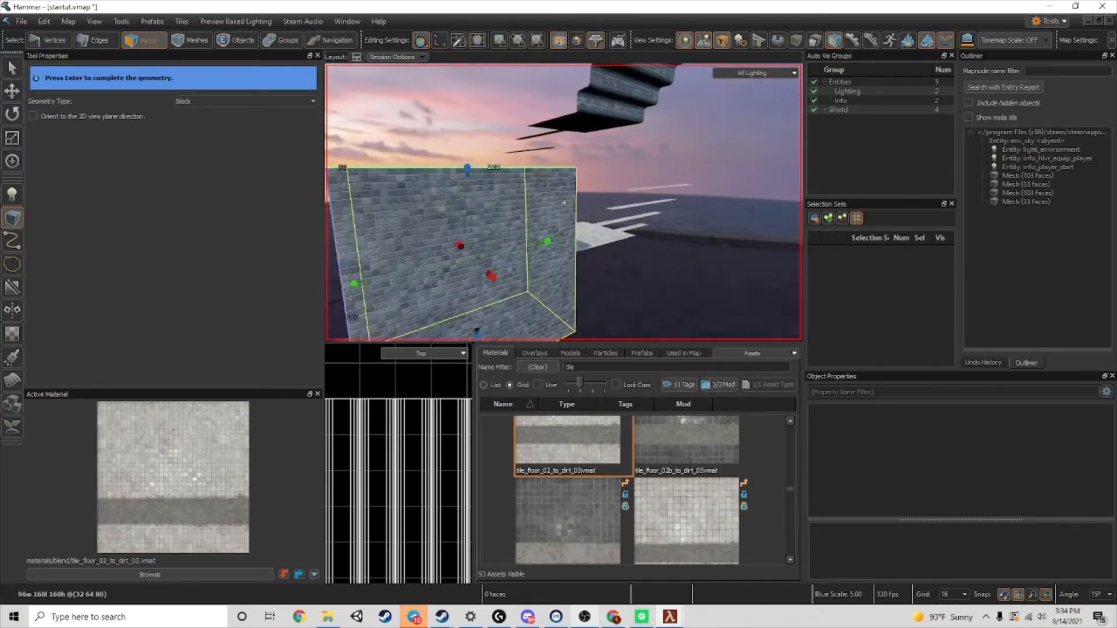
key("a")
key("s")
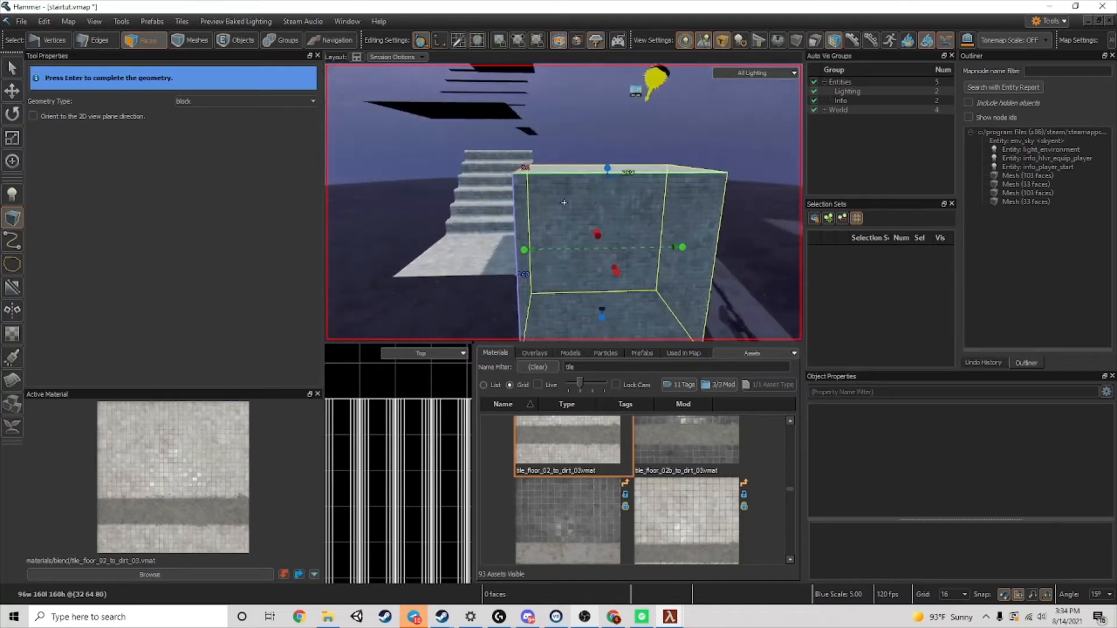
key("z")
- Raise the block's height to 208 units and create the 96 × 160 × 208 block around the lower flight
left_click_drag(595, 170, 590, 123)
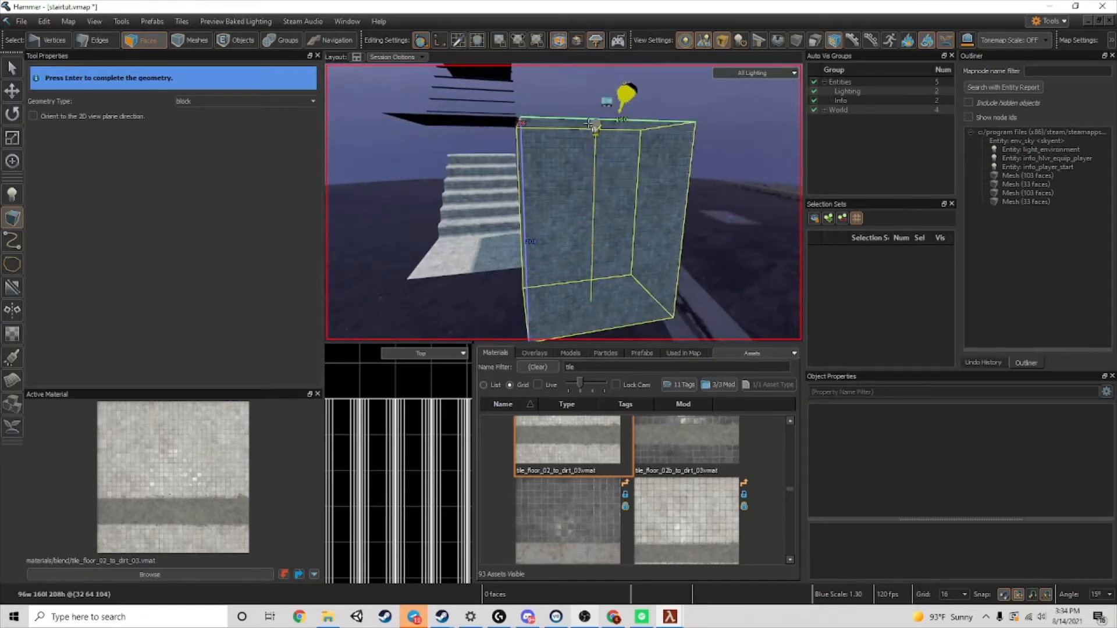
scroll(410, 462, "down", 5)
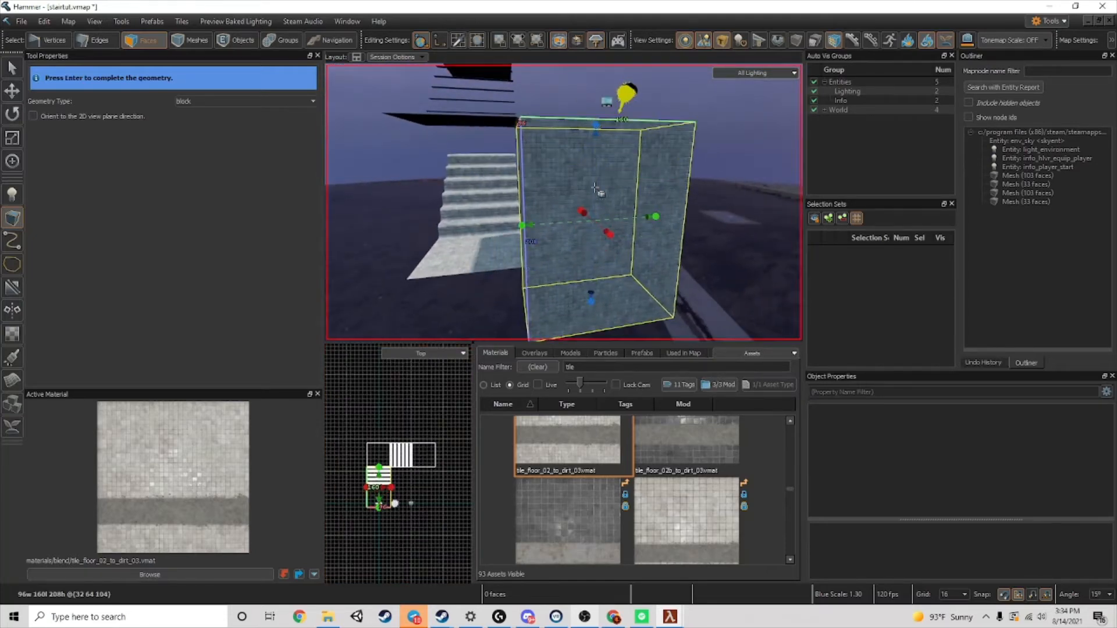
key("z")
key("z")
key("Return")
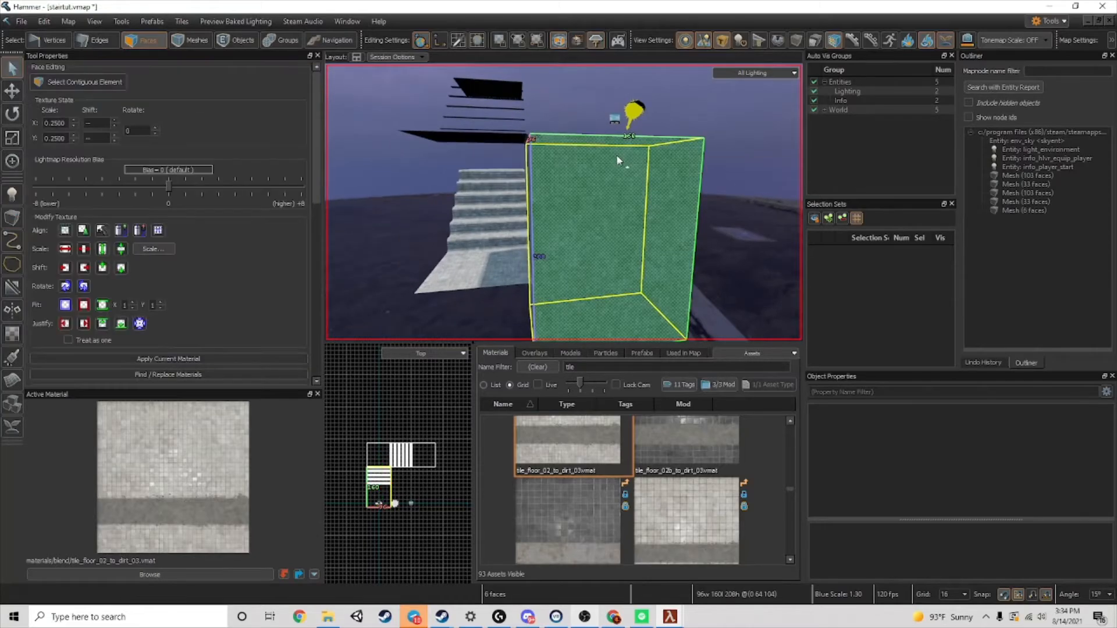
- Flip the new block's faces inward to turn it into a room around the lower flight
key("d")
key("w")
key("q")
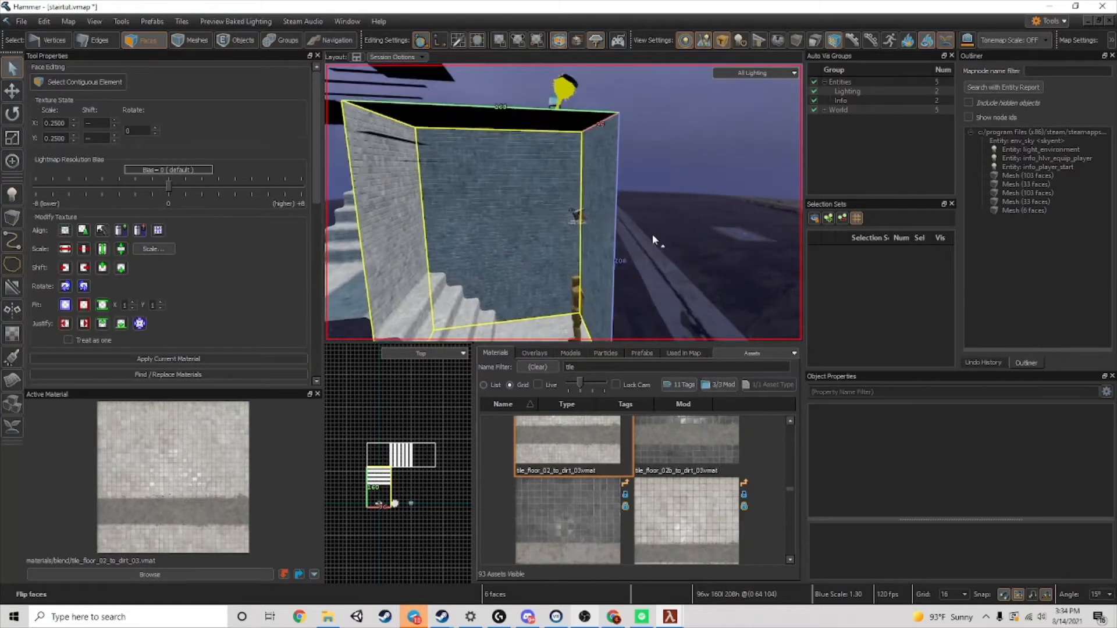
key("z")
key("s")
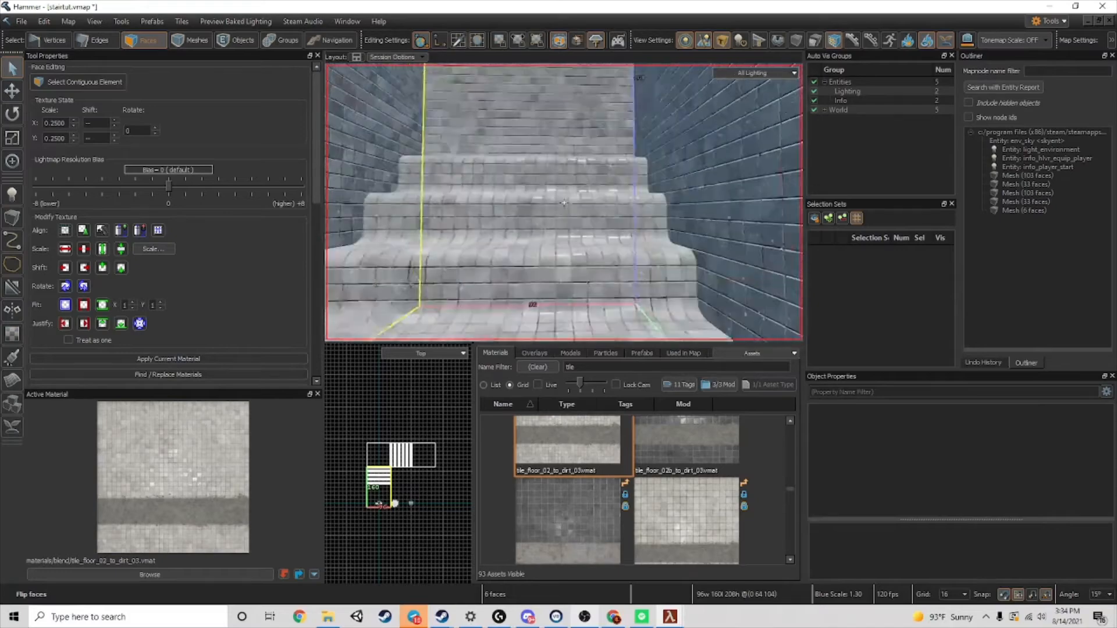
- Delete the block's end wall face that cuts across the top of the lower flight
key("z")
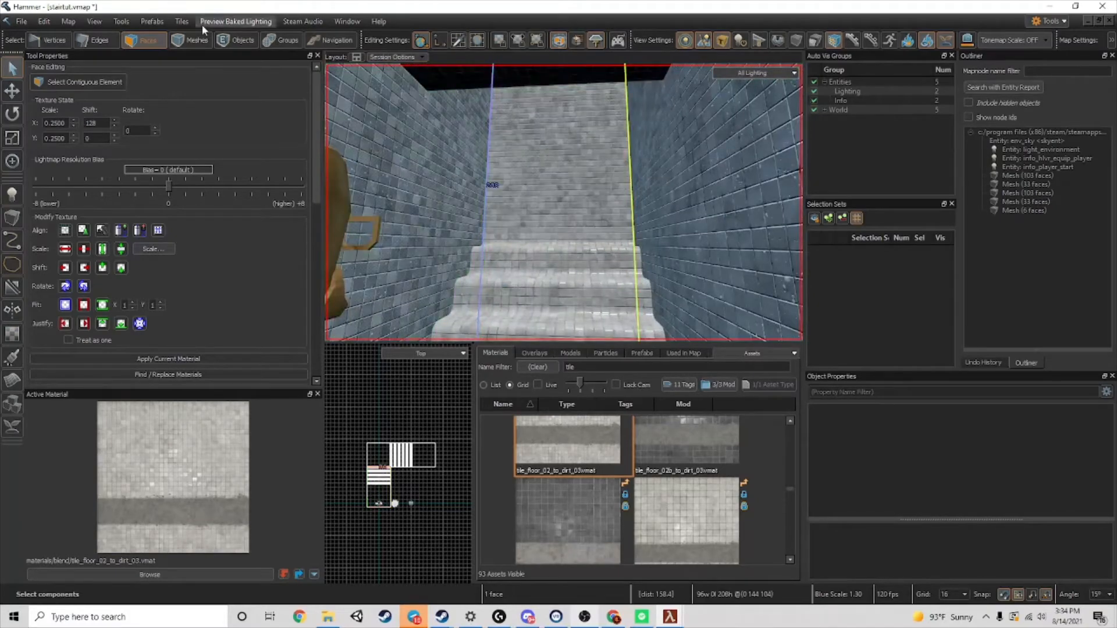
key("Delete")
key("z")
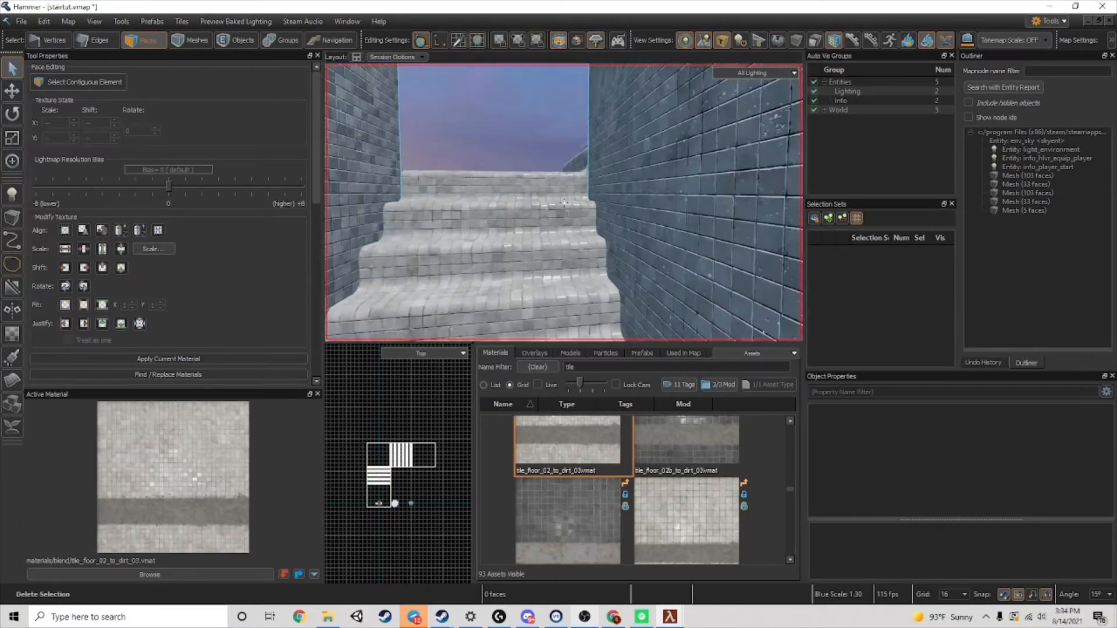
- Select the vertical outer edge and the floor edge at the room's open end, and extrude both 96 units past the middle landing
key("s")
key("a")
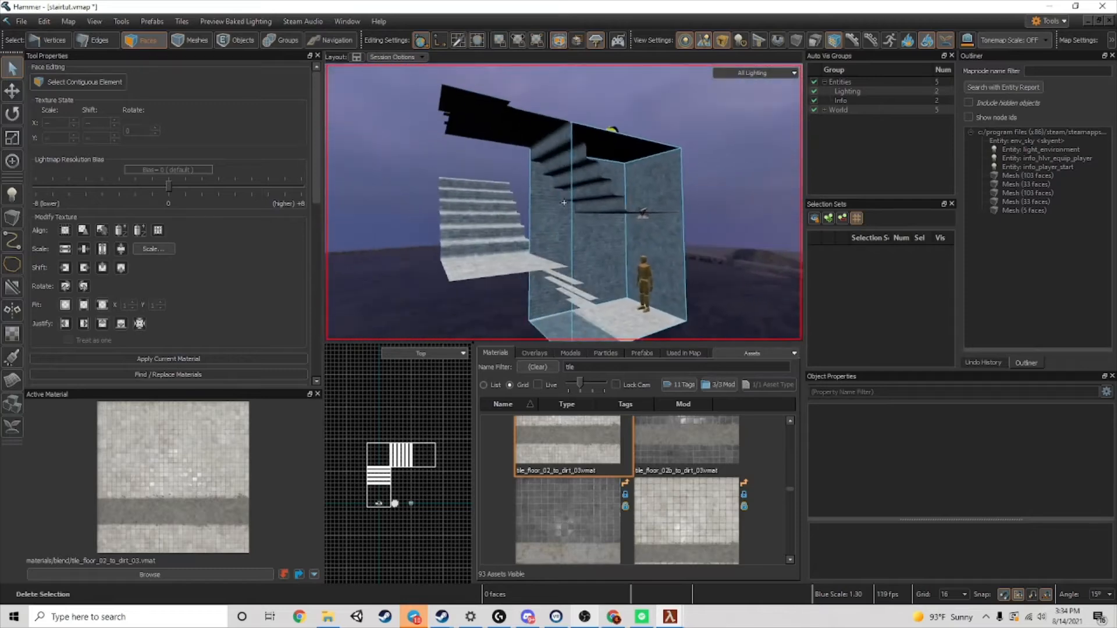
key("z")
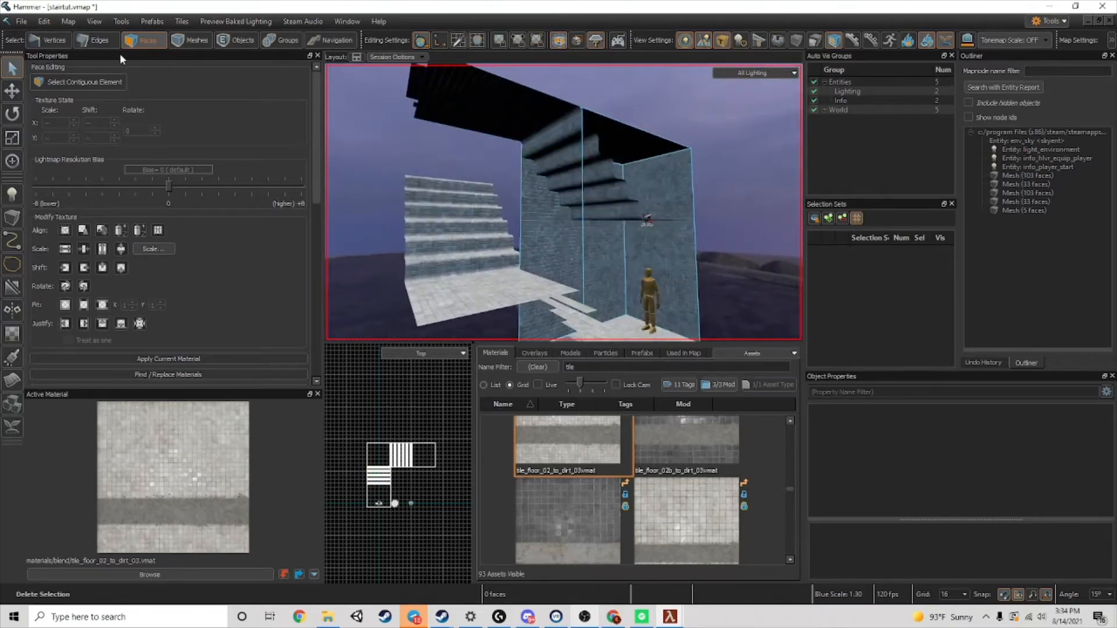
left_click(62, 42)
left_click(105, 47)
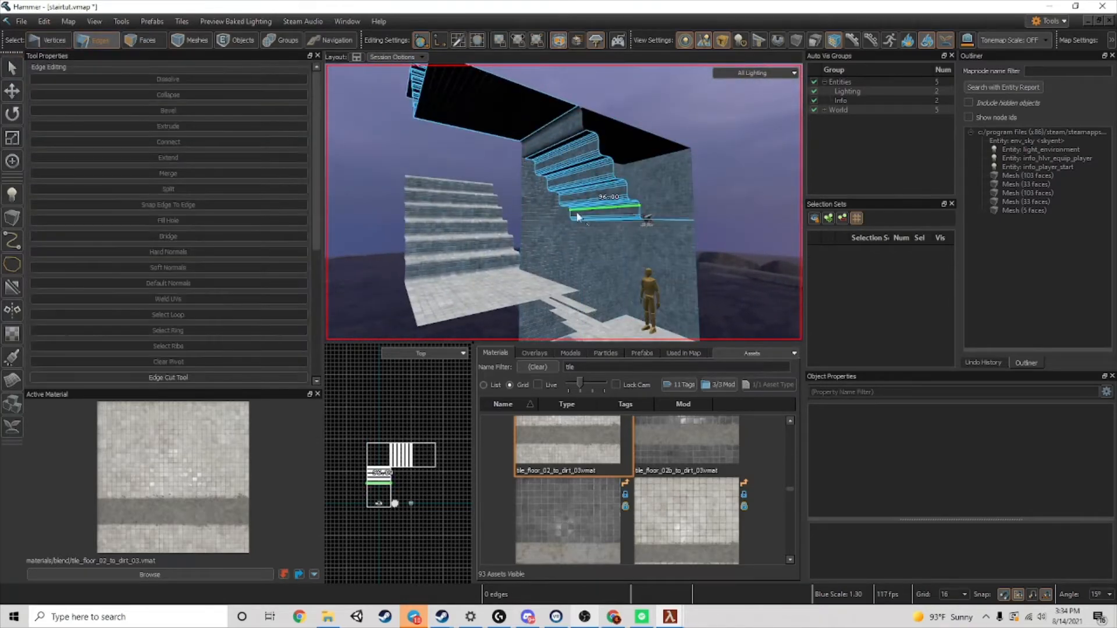
left_click(585, 216)
right_click_drag(586, 216, 582, 262)
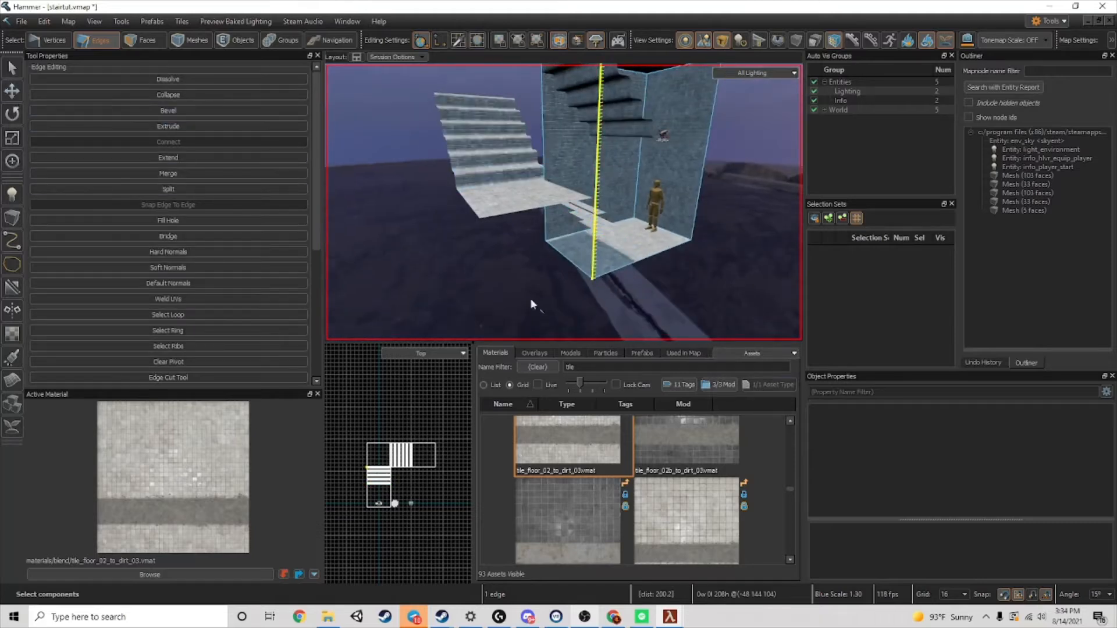
left_click(571, 260, "ctrl")
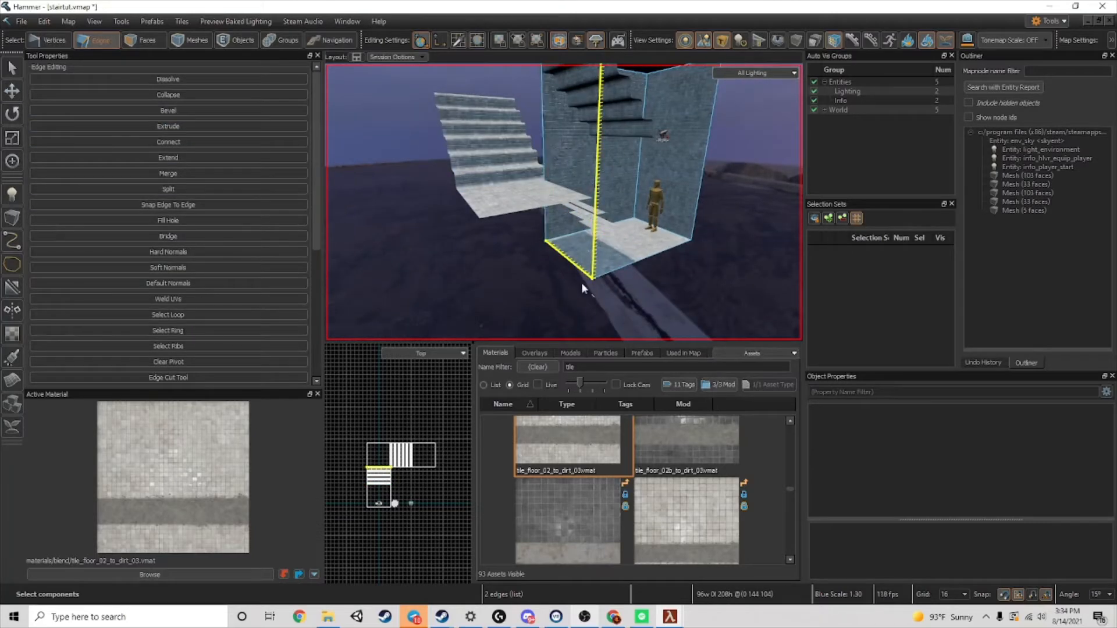
left_click_drag(531, 171, 474, 186, "shift")
- Extrude the extended wall's end vertical edge 96 units sideways to form the wall behind the middle landing
right_click_drag(474, 186, 556, 196)
left_click(551, 196)
left_click_drag(504, 232, 459, 231, "shift")
key("a")
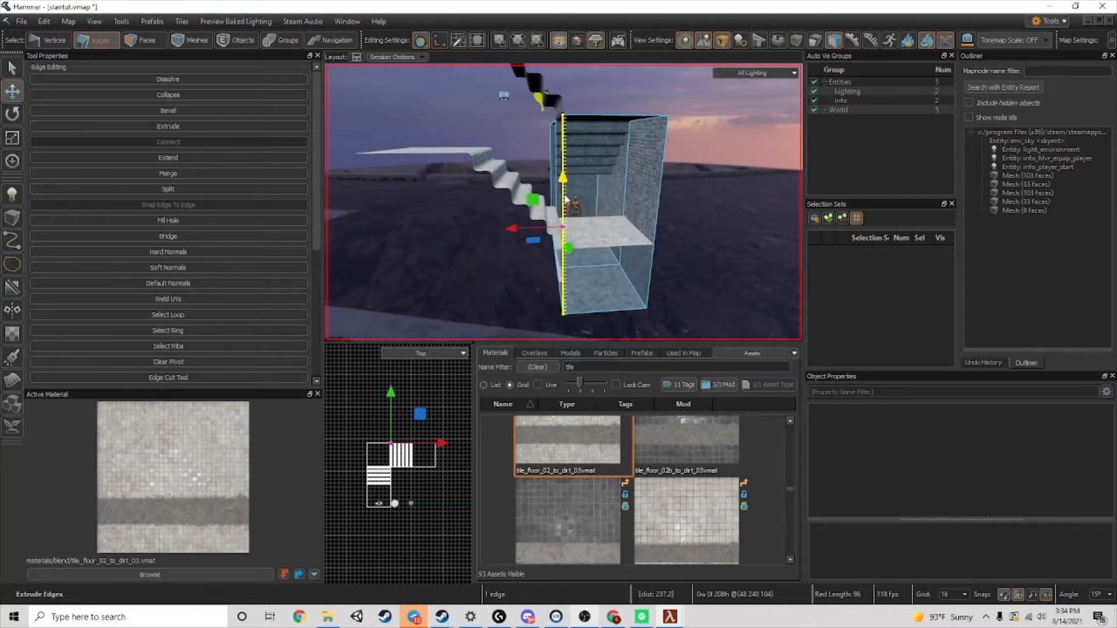
right_click_drag(567, 183, 570, 199)
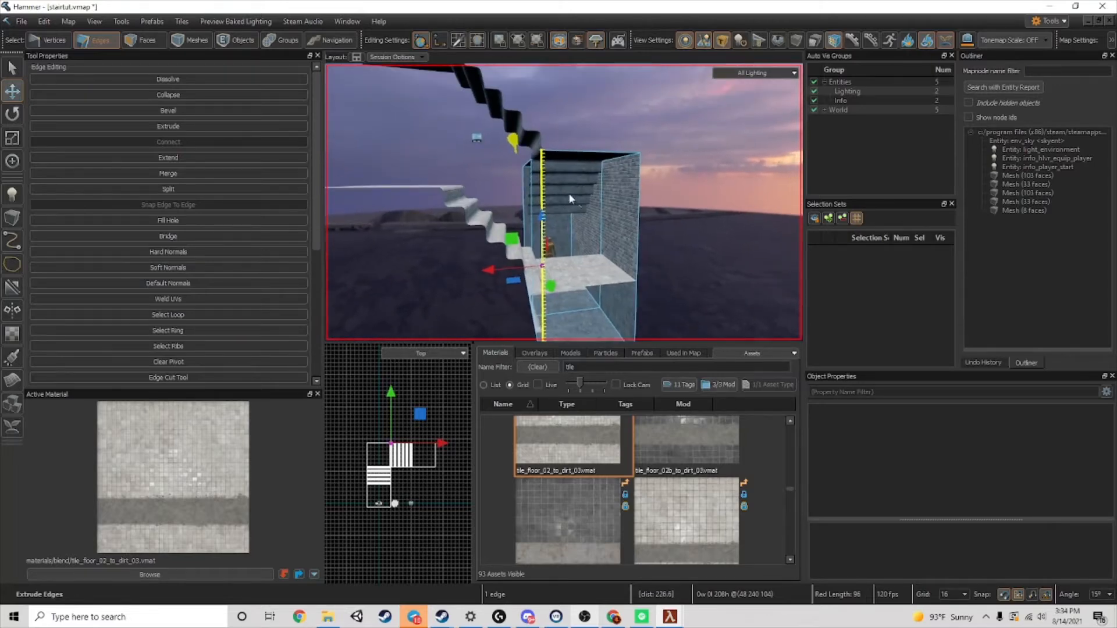
- Extrude the back wall's end edge and adjoining floor edge 144 units along the upper flight, and move them another 32 units
key("s")
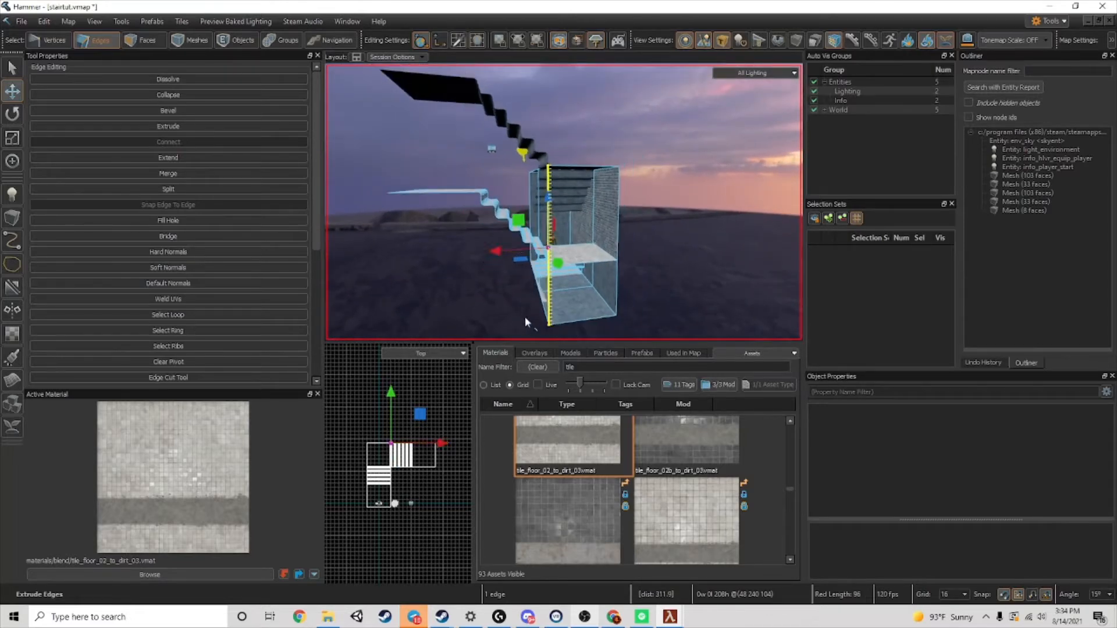
left_click(544, 306, "ctrl")
key("a")
right_click_drag(543, 307, 564, 203)
key("w")
left_click_drag(502, 158, 389, 187, "shift")
key("z")
right_click_drag(564, 203, 564, 202)
key("w")
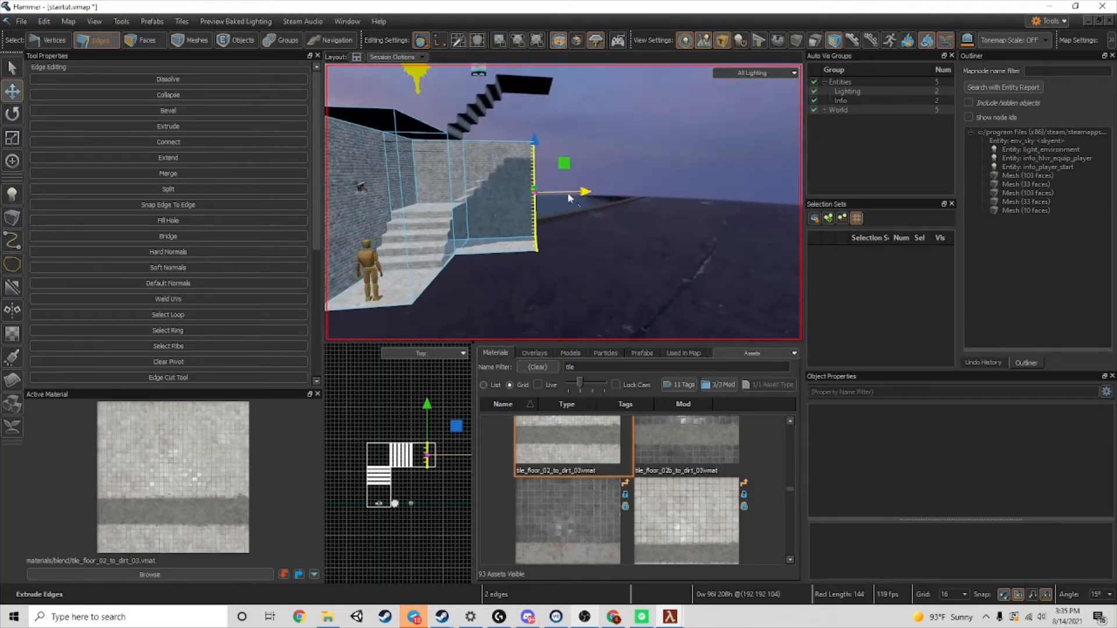
key("w")
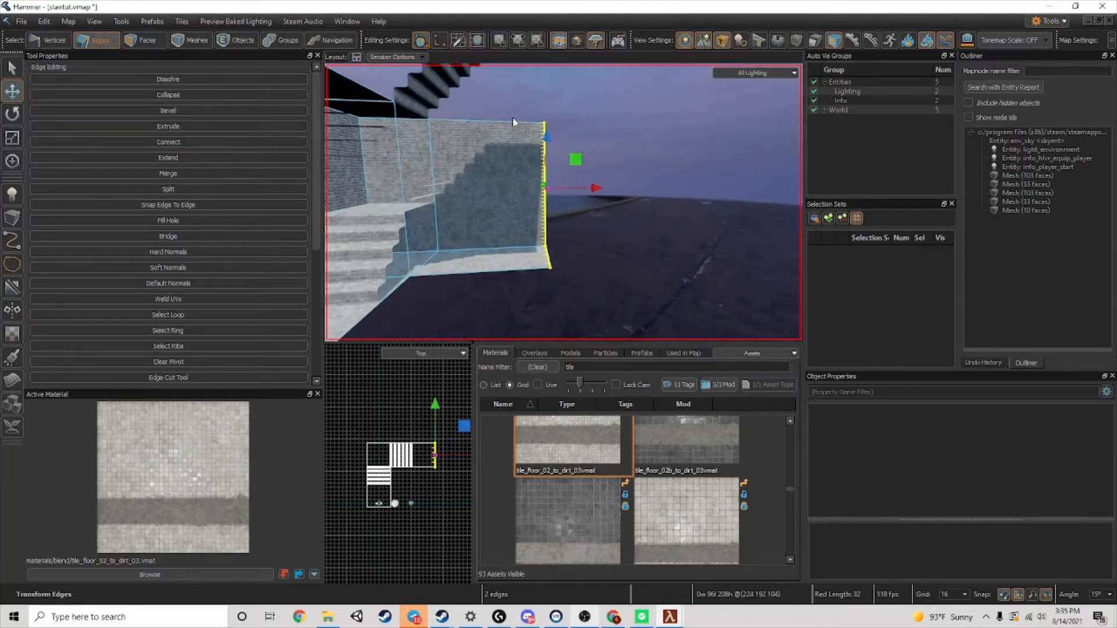
- Extrude the top edge of the upper flight's back wall upward to the cloned storey
left_click(514, 120)
left_click(512, 124)
key("z")
right_click_drag(563, 202, 564, 202)
key("s")
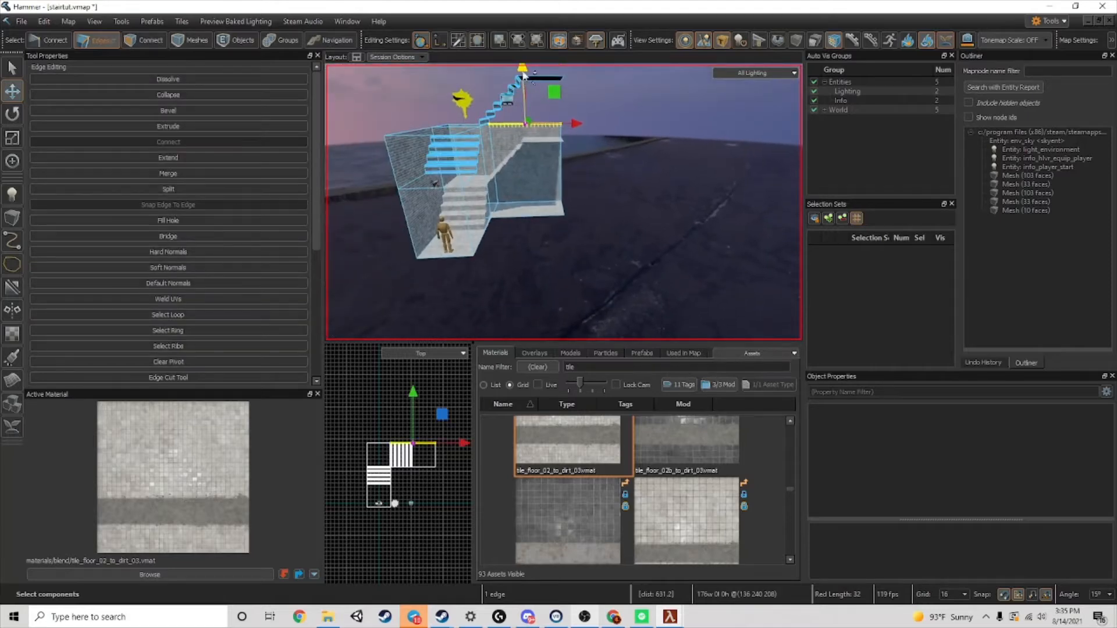
left_click_drag(524, 76, 528, 77, "shift")
- Extrude the long inner floor edge beneath the upper flight upward into a side wall 304 units high
scroll(534, 221, "up", 2)
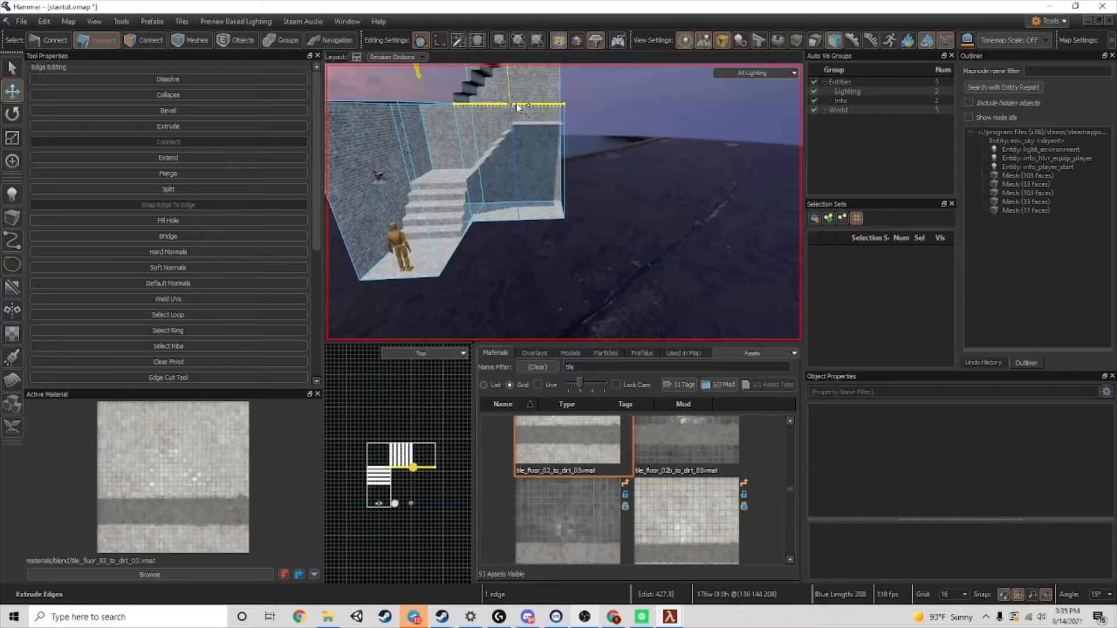
left_click_drag(512, 54, 512, 54, "shift")
key("z")
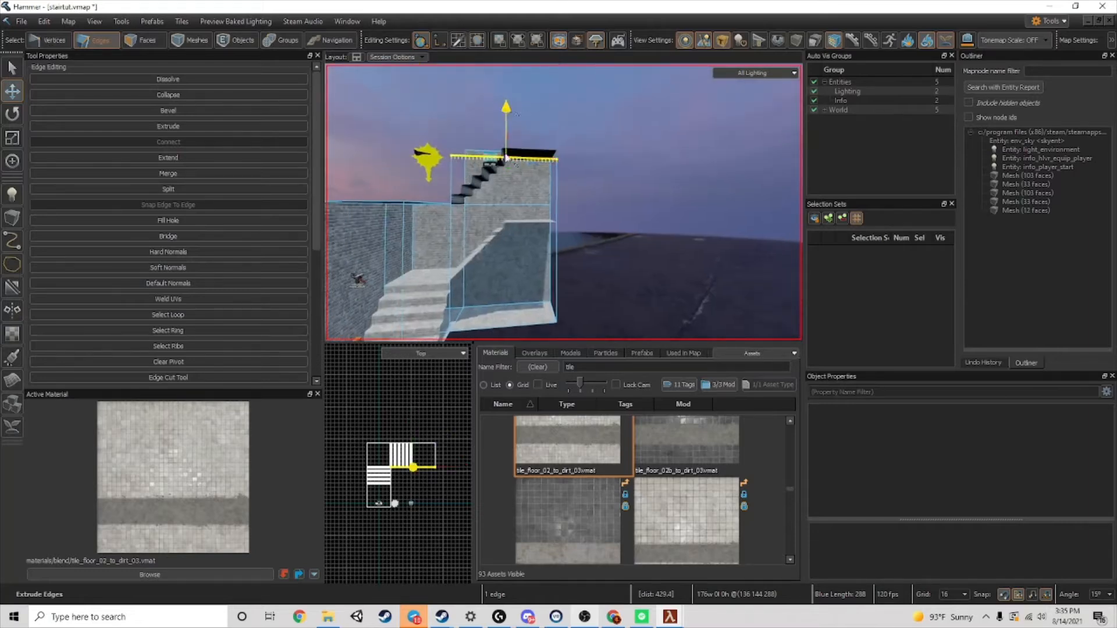
left_click(589, 165)
- Cut a horizontal edge across the inner side wall of the upper flight at height 208, level with the ceiling over the lower landing
key("z")
key("w")
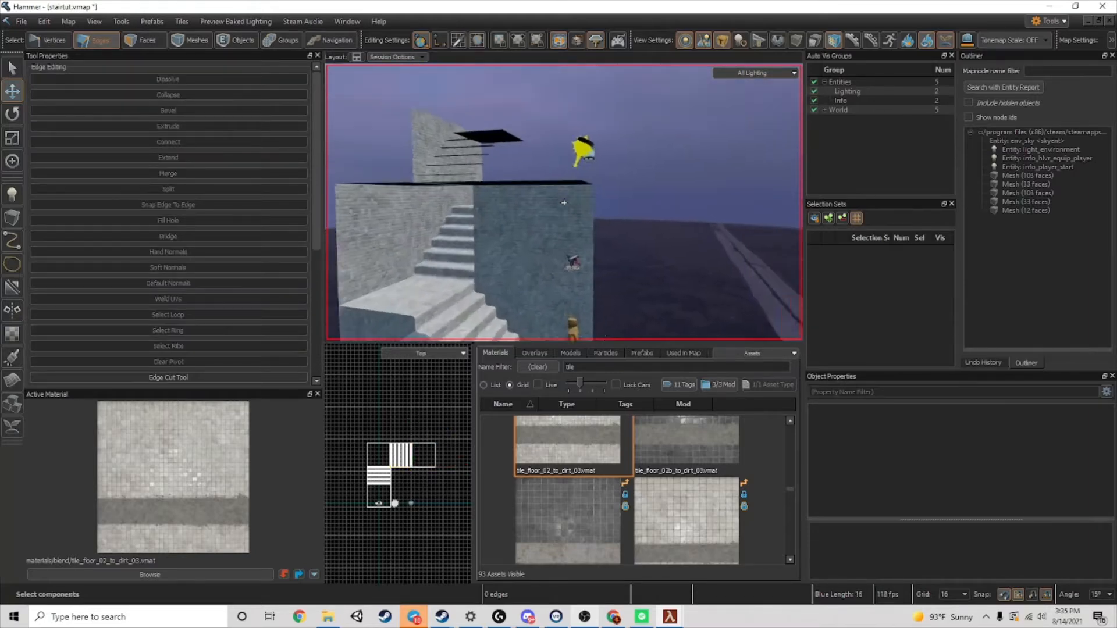
key("s")
left_click(636, 154)
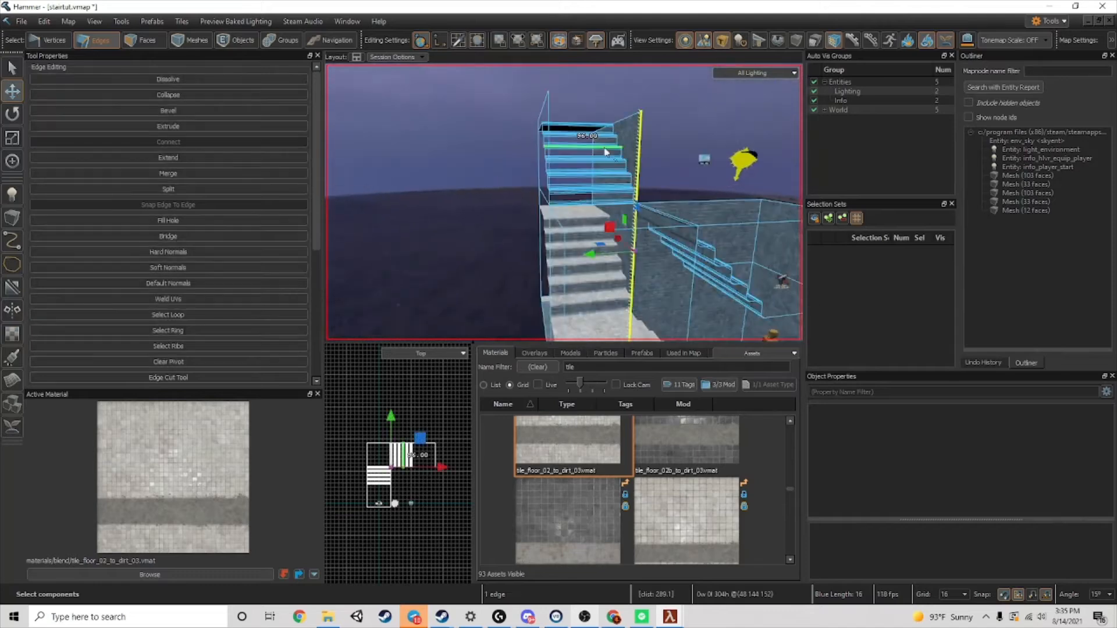
key("z")
key("w")
key("z")
key("c")
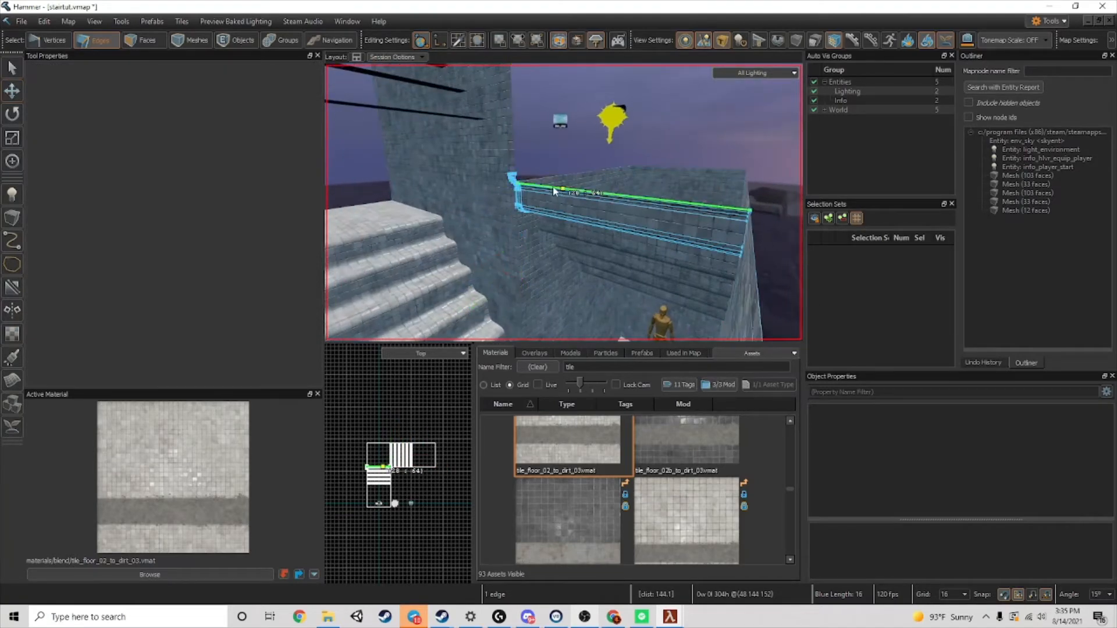
key("a")
left_click(567, 180)
left_click(421, 164)
key("Return")
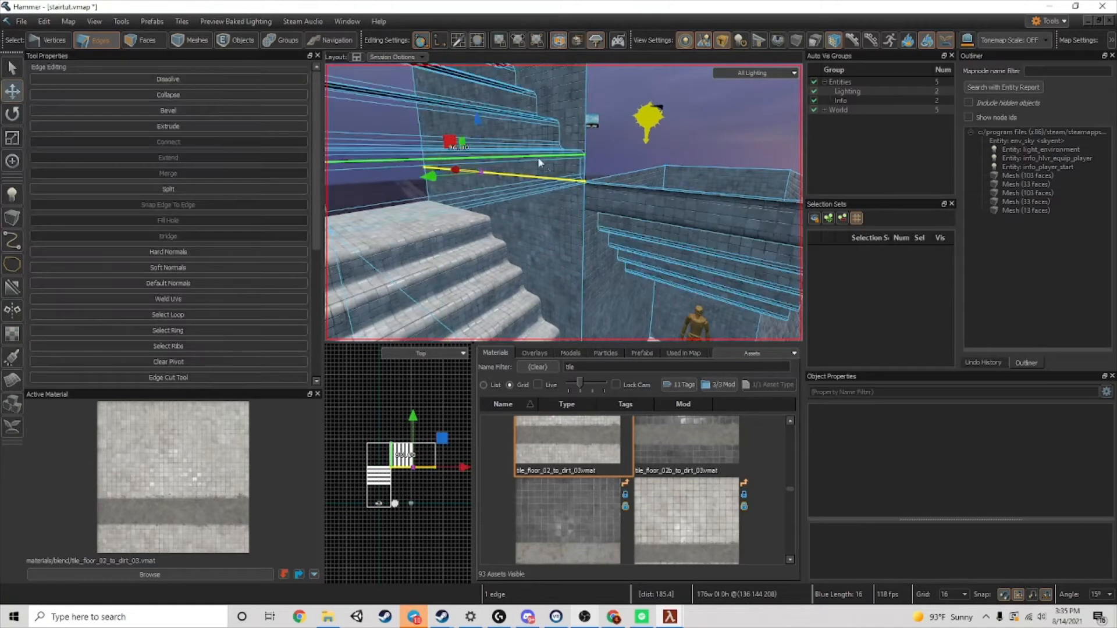
- Examine where the cut side wall meets the undersides of the cloned steps and the ceiling
left_click(587, 121)
key("z")
key("z")
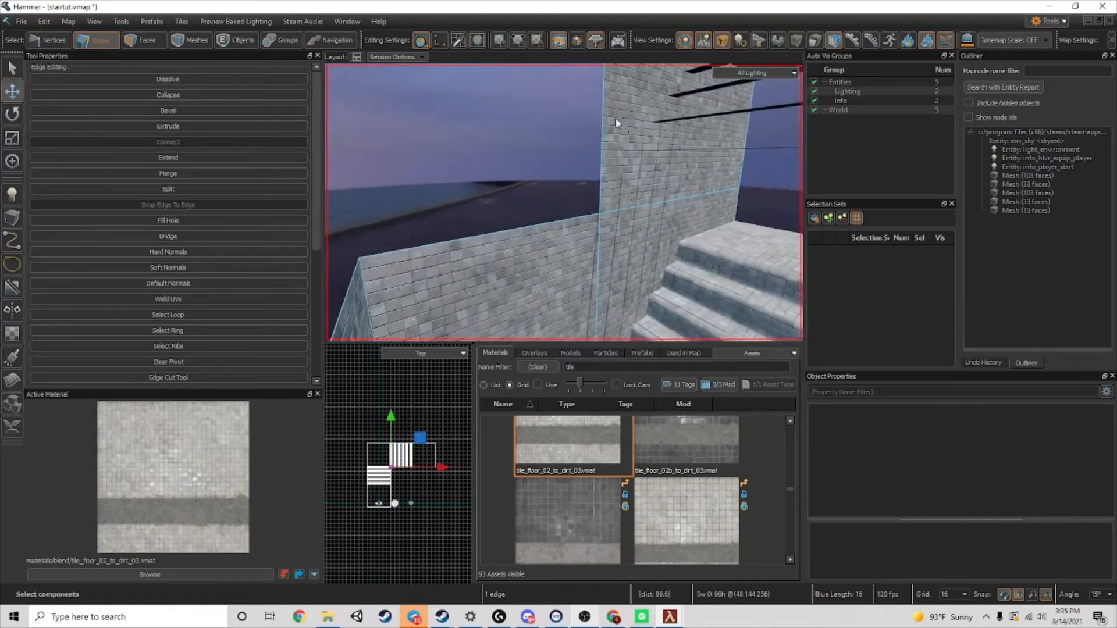
key("z")
key("s")
key("z")
key("z")
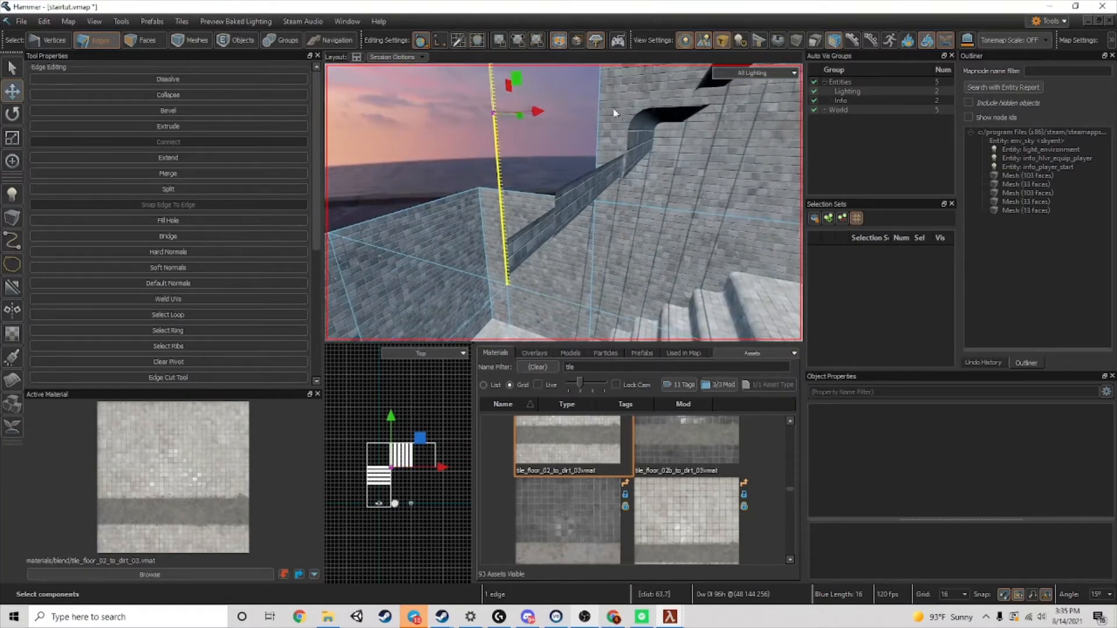
key("z")
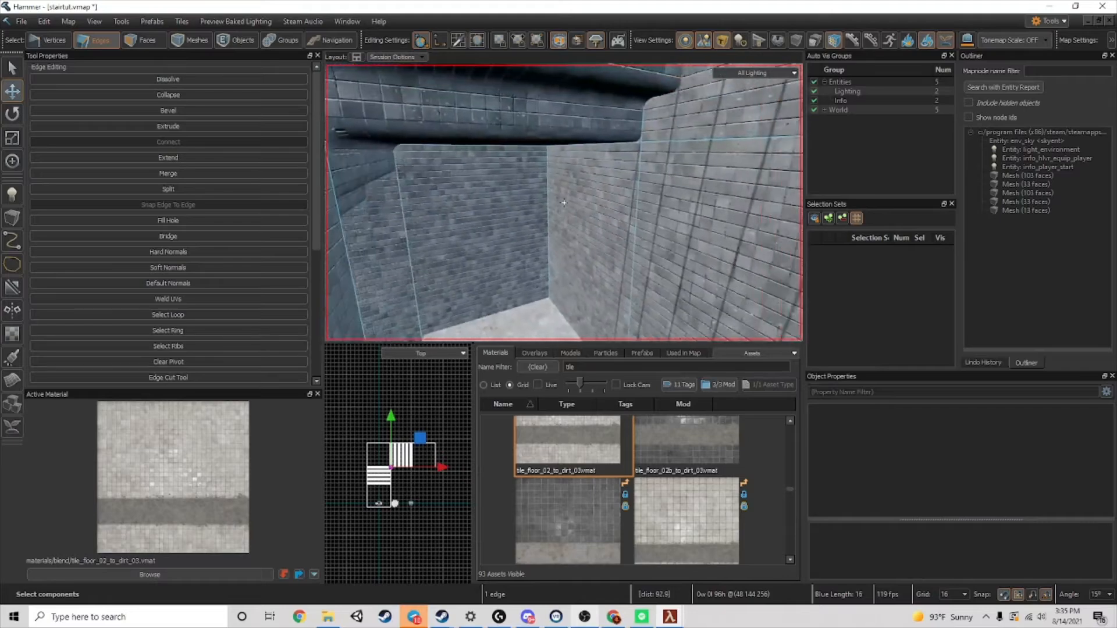
key("z")
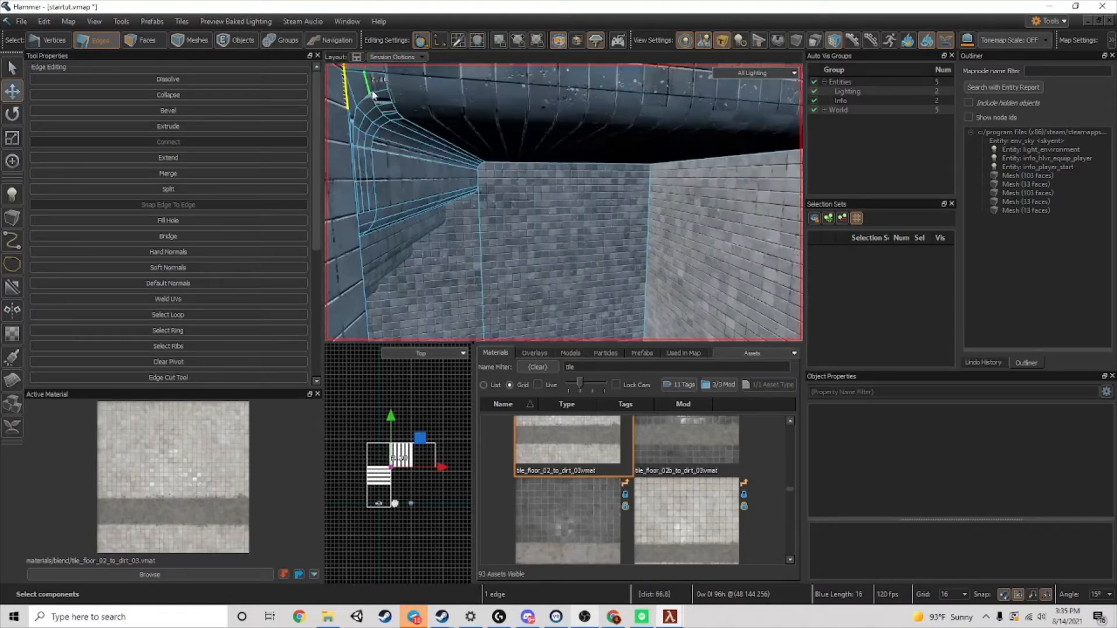
key("s")
key("z")
key("w")
key("z")
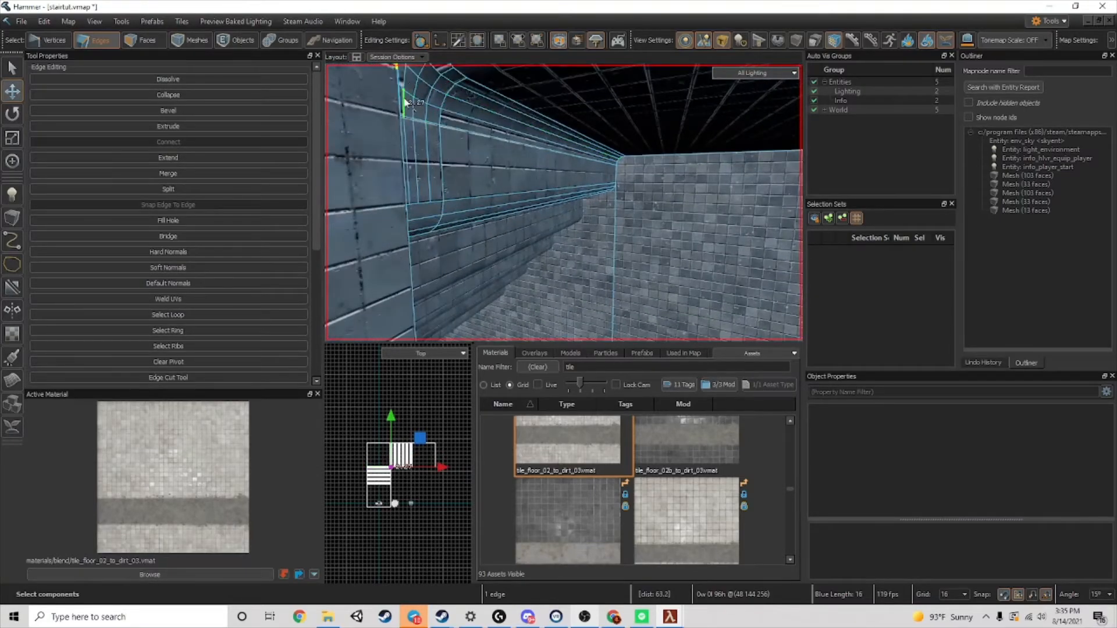
key("z")
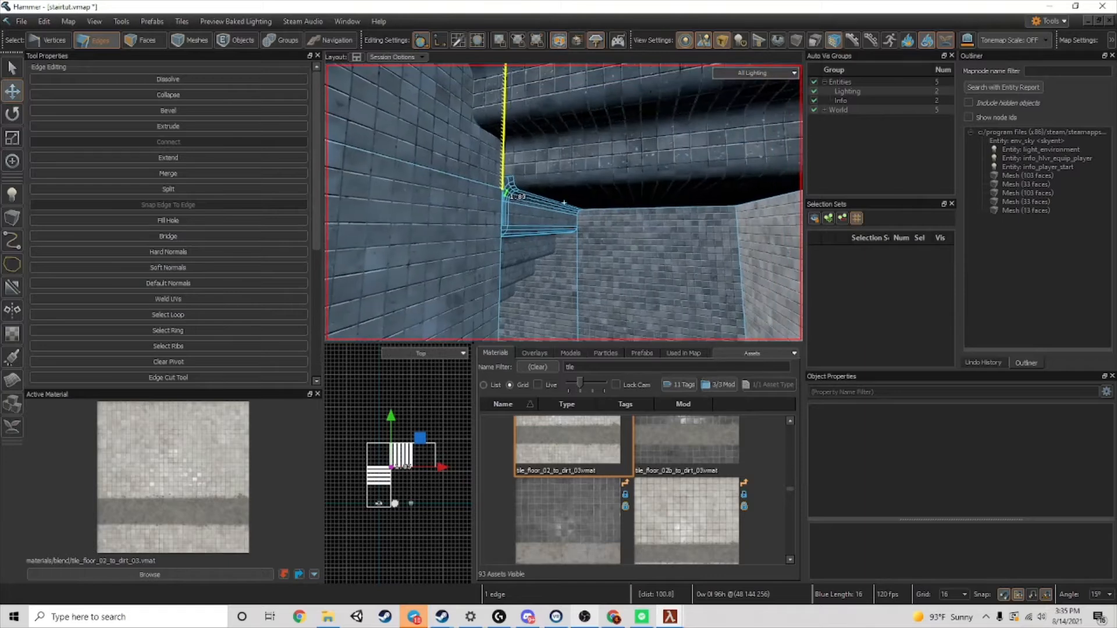
key("z")
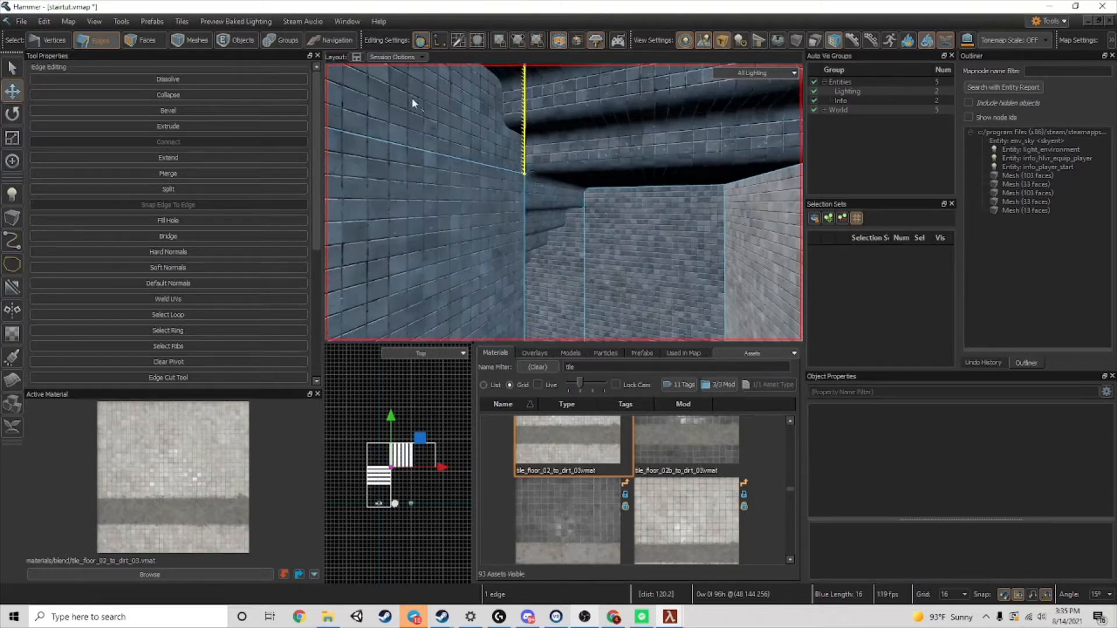
left_click(469, 167)
key("z")
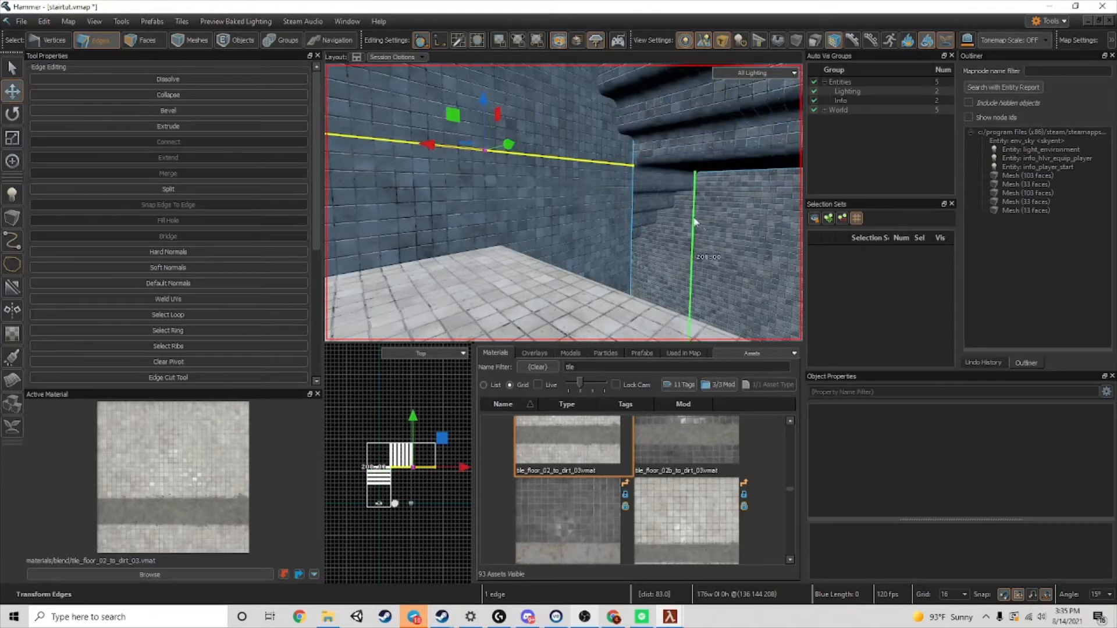
- Bridge the upper vertical end edges of the two facing side walls into a 96 by 96 wall panel above the upper flight
key("s")
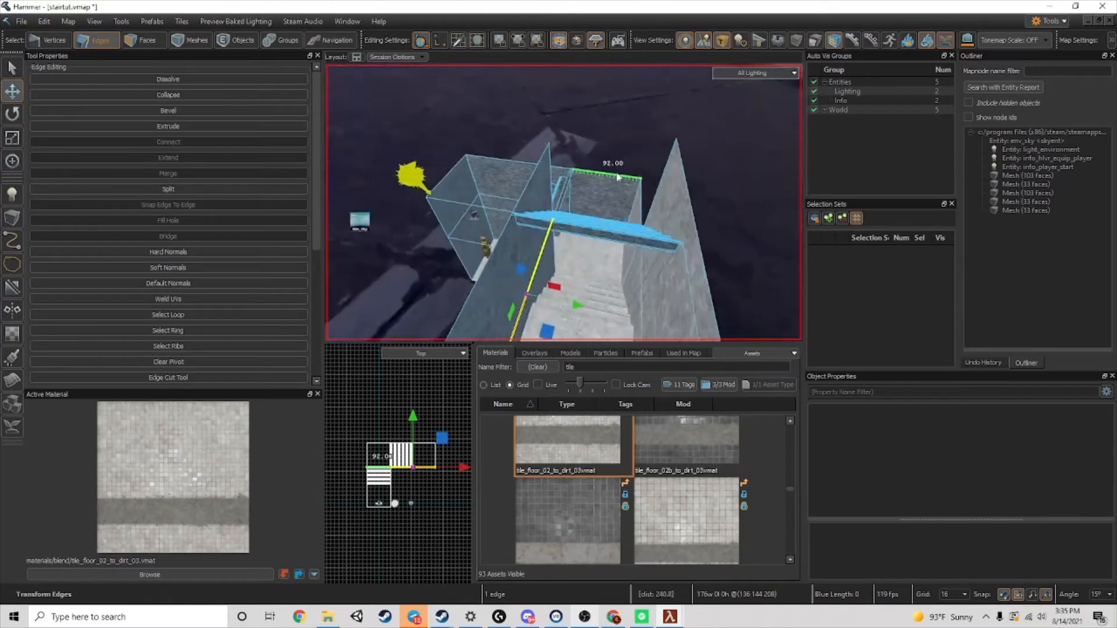
key("z")
key("z")
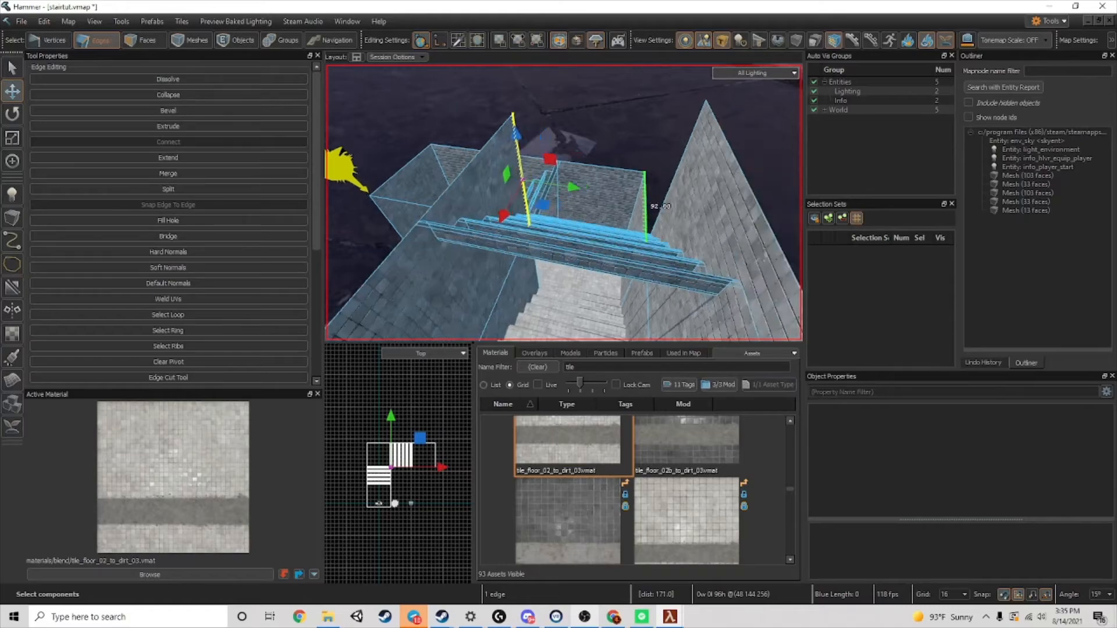
key("w")
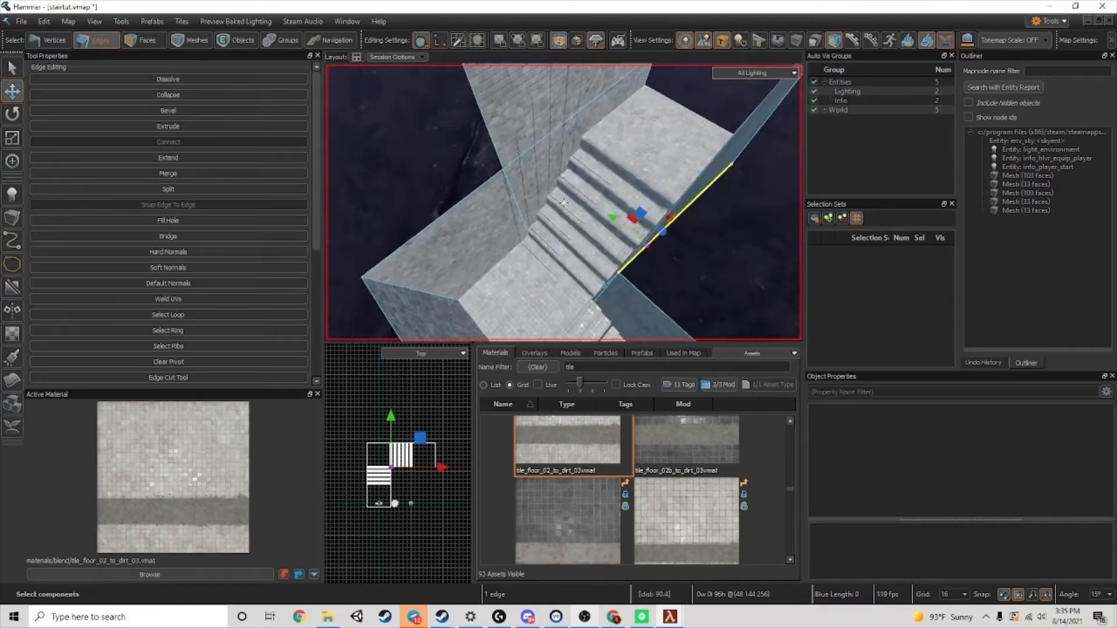
key("s")
key("a")
key("w")
key("z")
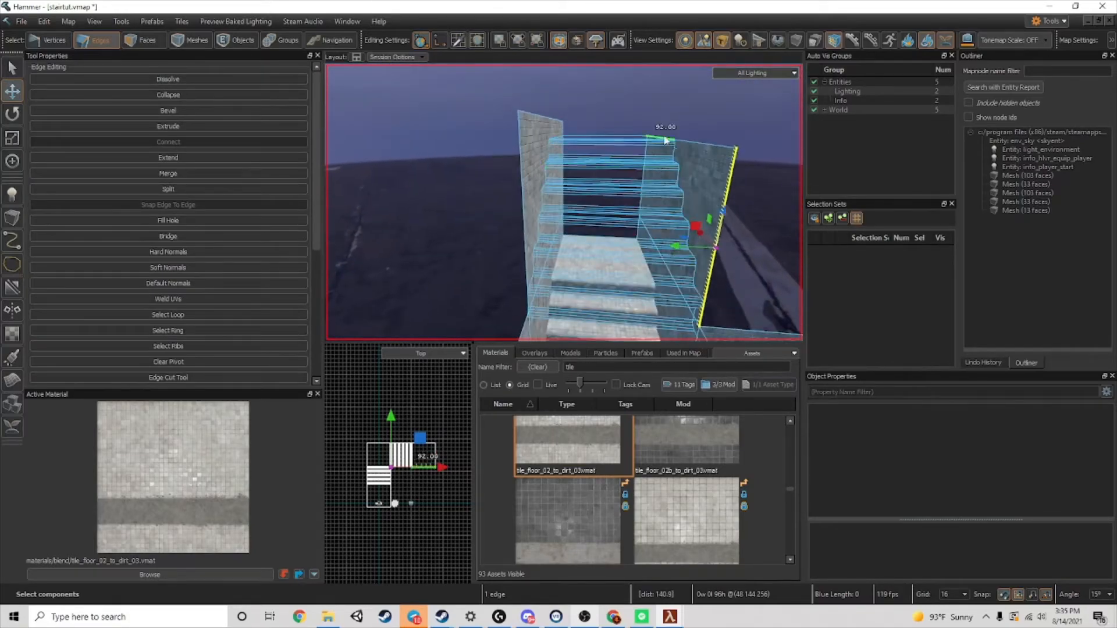
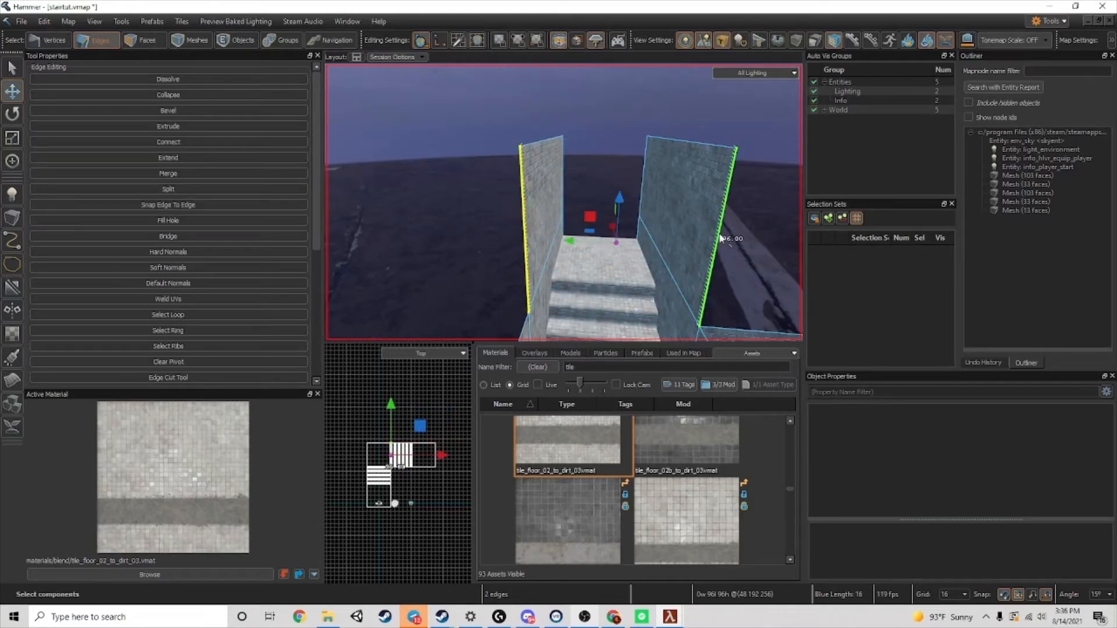
key("alt+b")
- Set the grid to 4 and raise the bridged panel's lower edge with both side walls' adjoining horizontal edges by 4 units
key("z")
key("w")
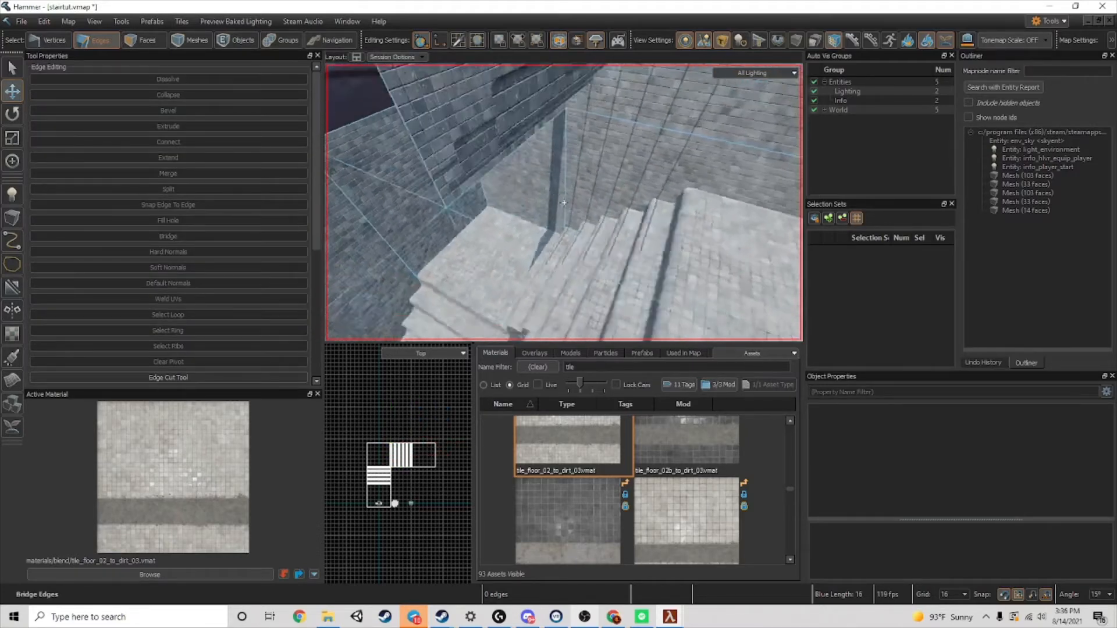
key("w")
key("z")
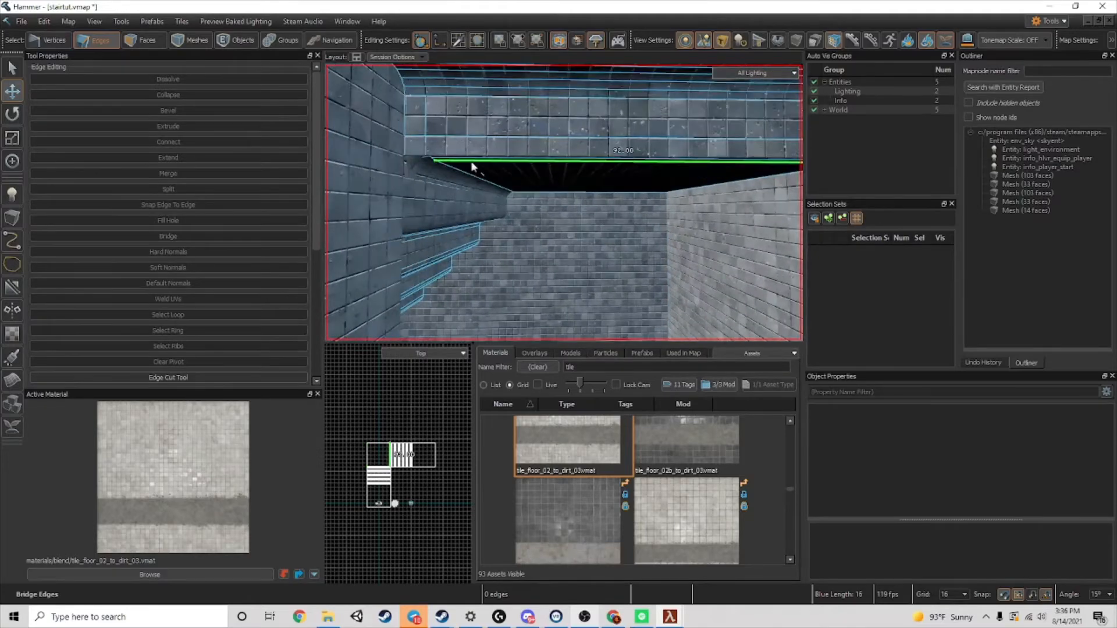
left_click(470, 158)
scroll(480, 161, "down", 3)
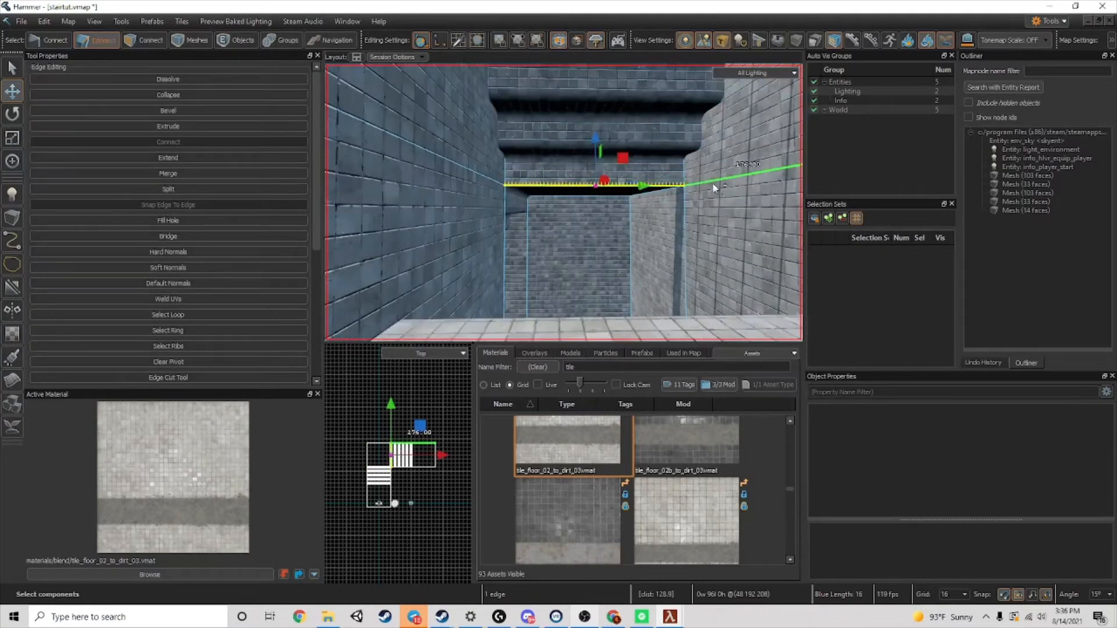
key("z")
key("w")
key("s")
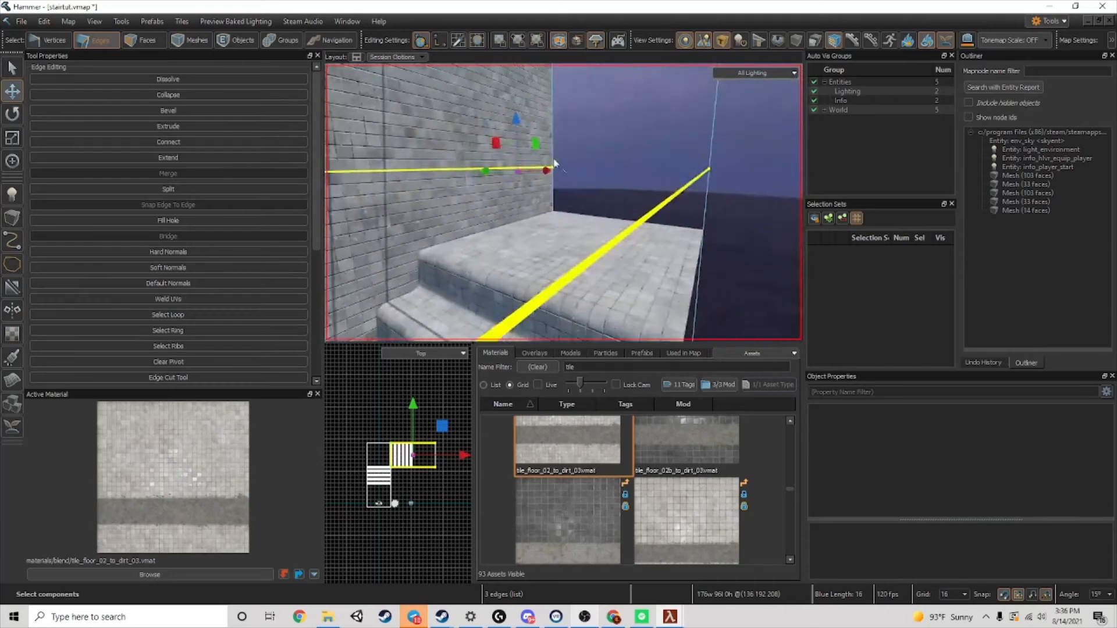
key("z")
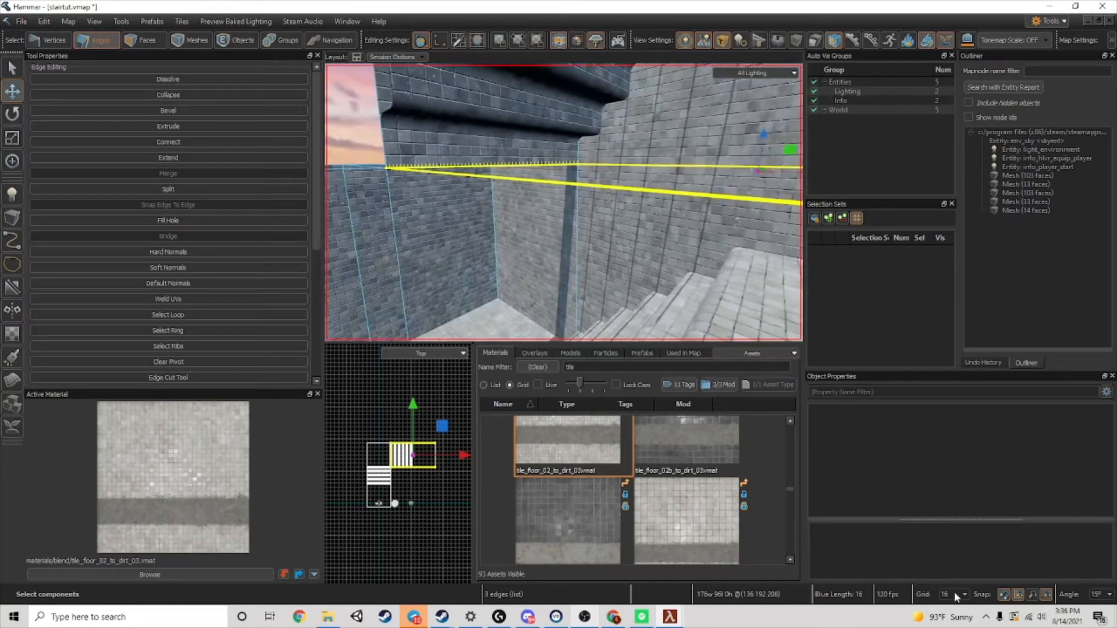
left_click(952, 549)
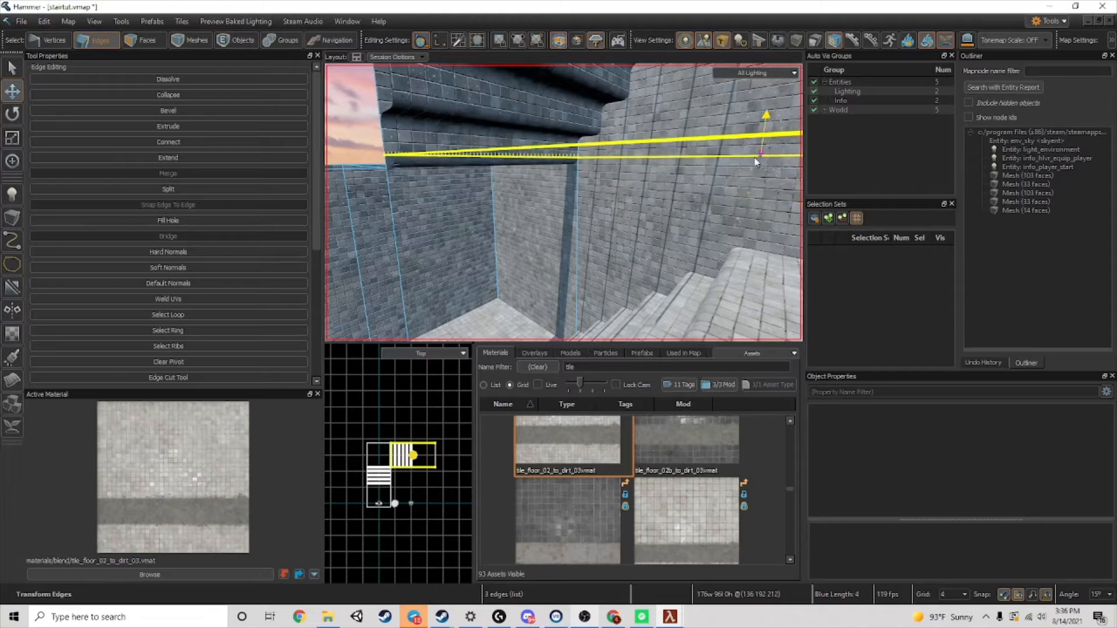
left_click(619, 213)
- Inspect the undersides of the cloned steps and the ceiling joints from inside and outside the stairwell
key("w")
key("z")
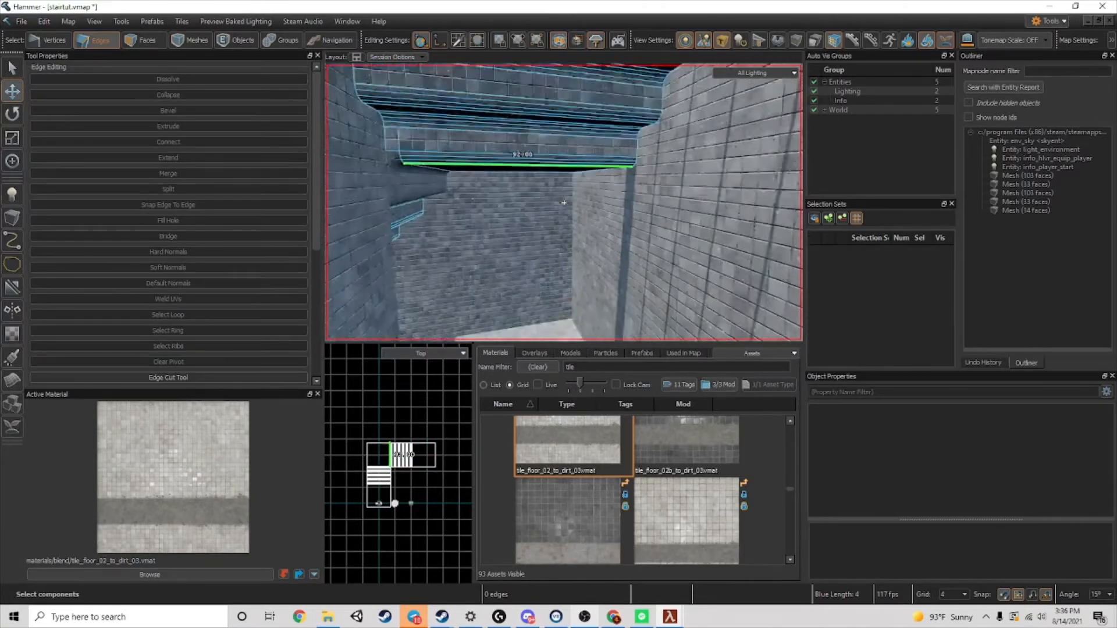
key("z")
key("z")
key("w")
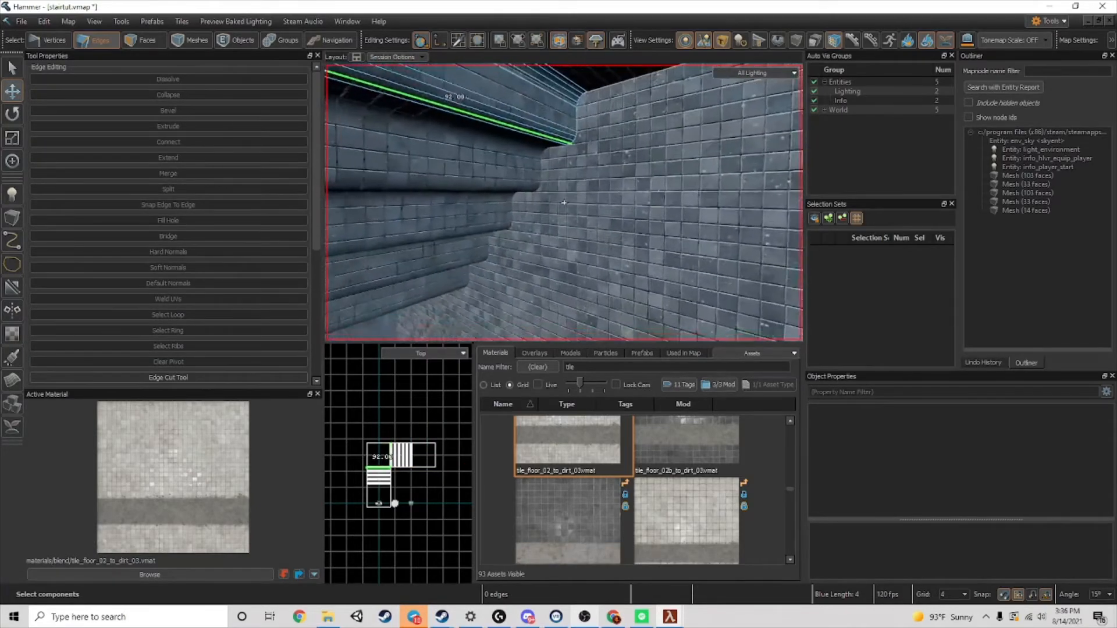
key("s")
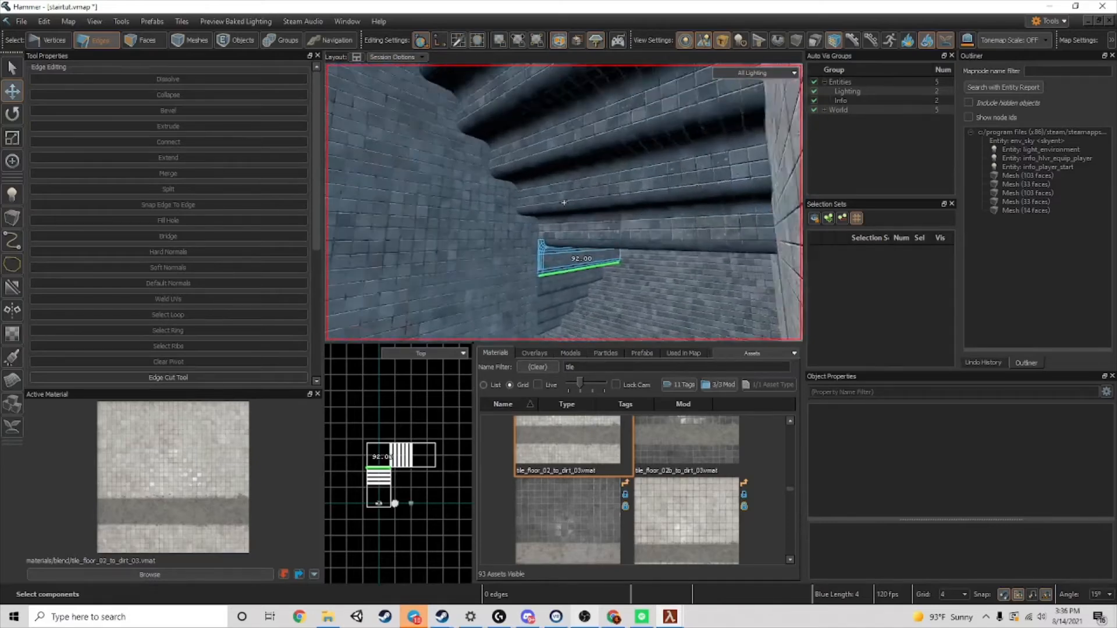
key("s")
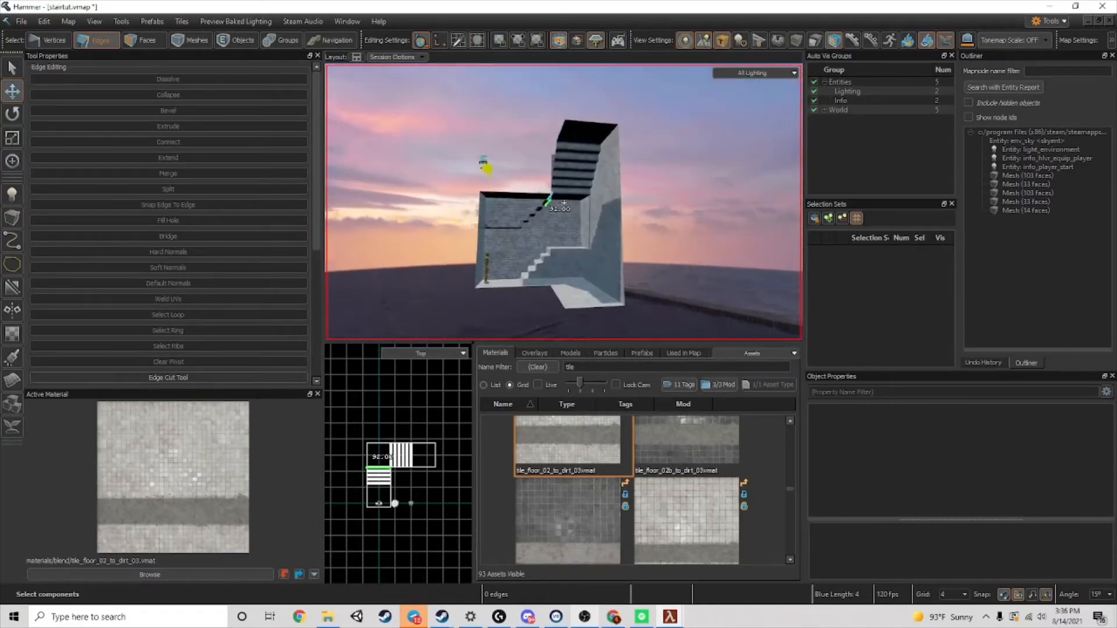
key("w")
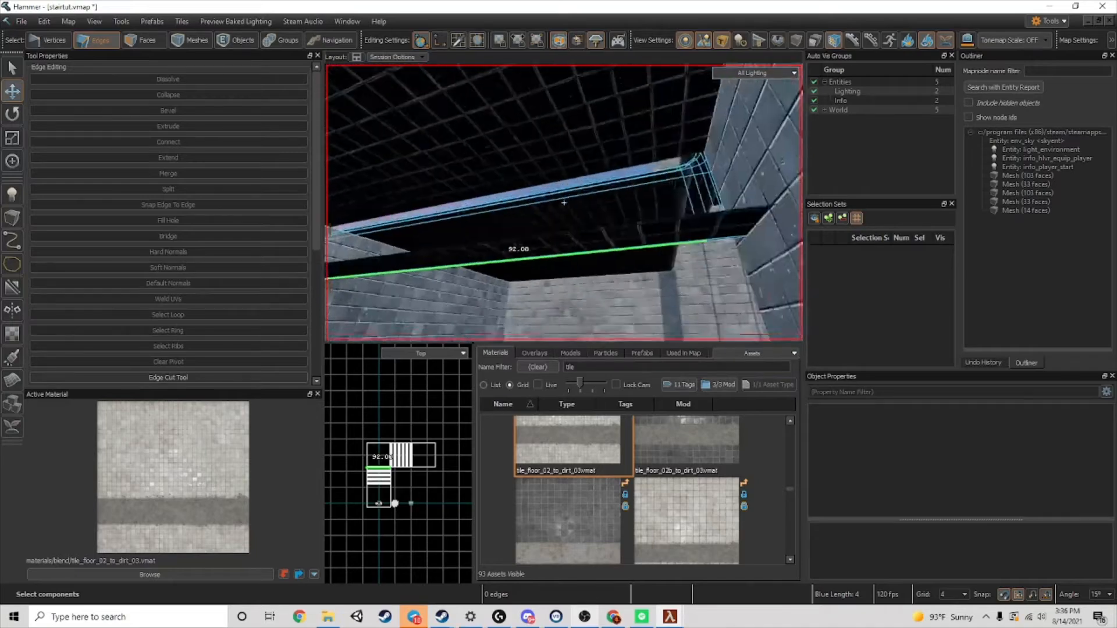
key("s")
key("z")
key("a")
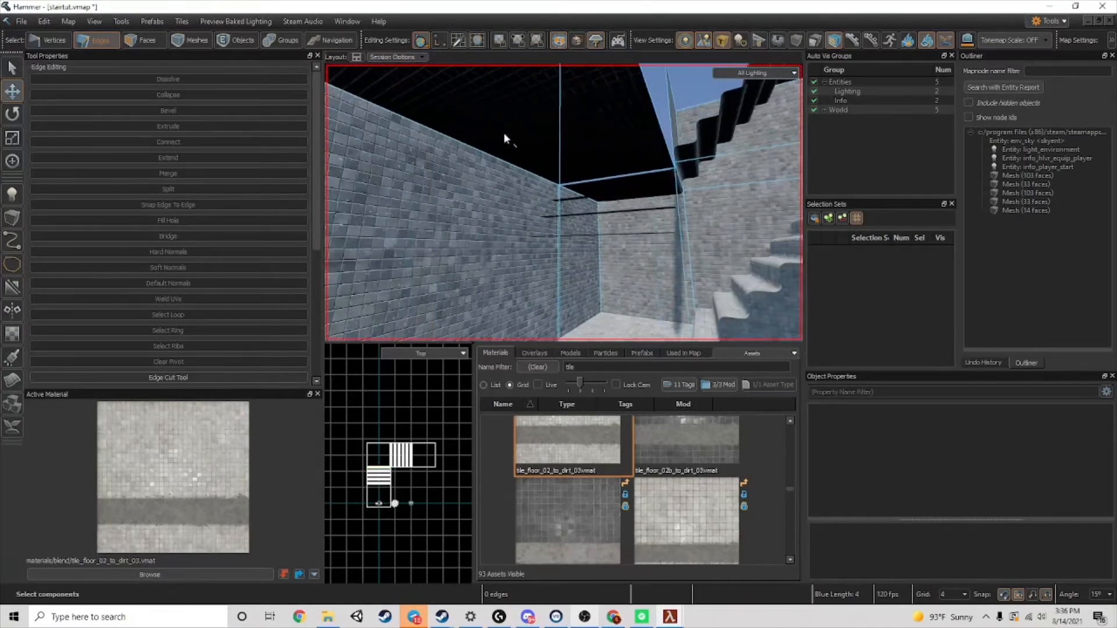
- Select the flat ceiling face above the lower flight and check it from outside
key("w")
key("3")
left_click(515, 129)
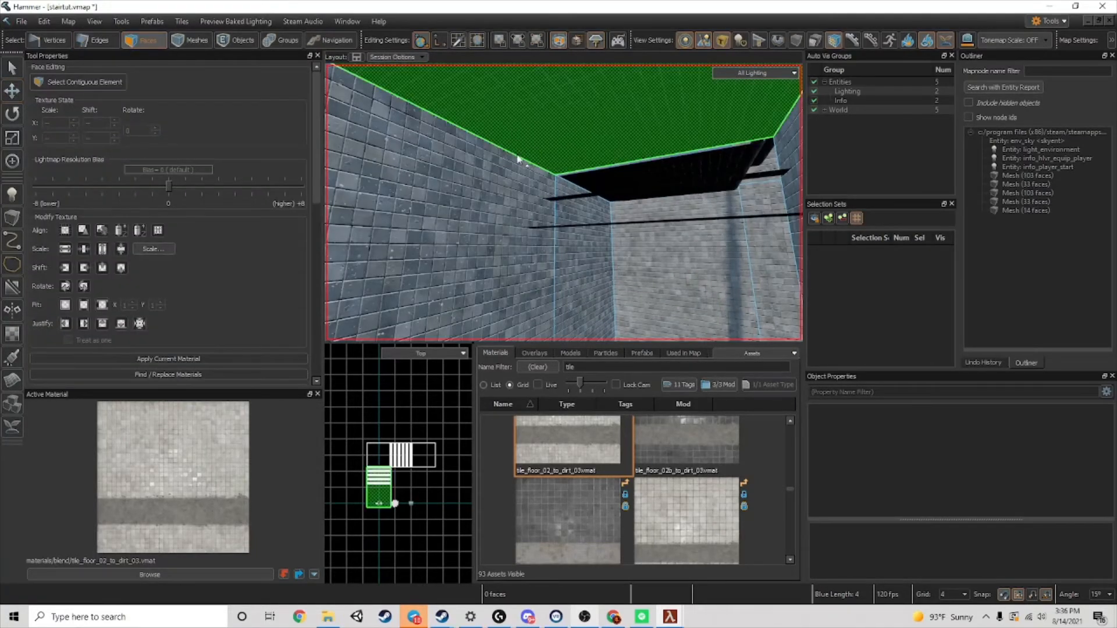
left_click(519, 156)
key("s")
key("w")
key("s")
key("z")
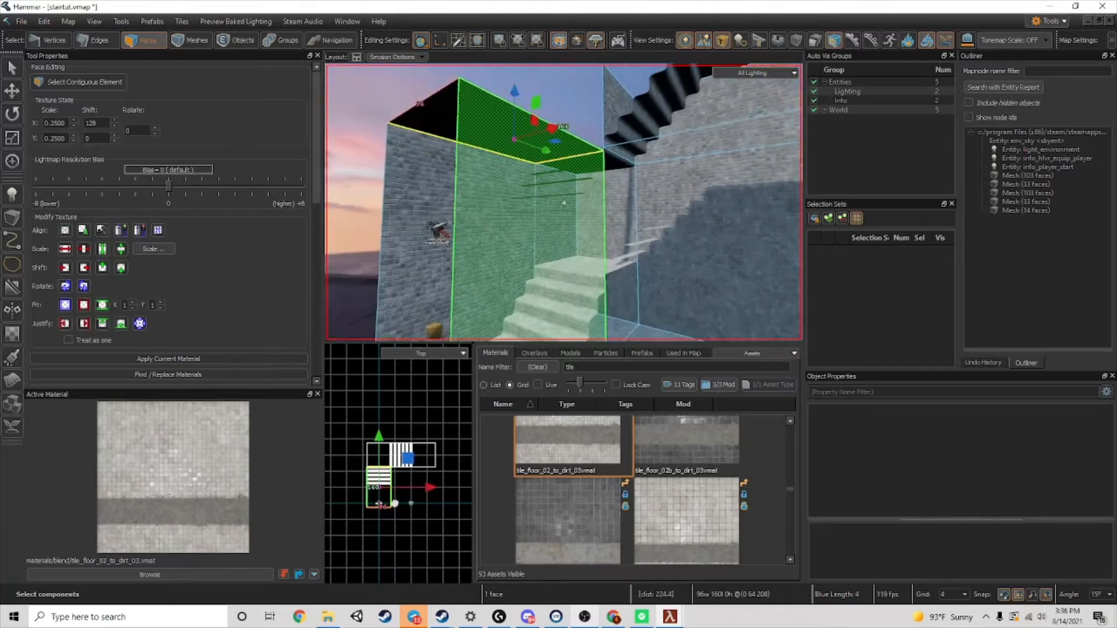
key("z")
- Lower the outer end edge of the ceiling above the lower flight to height 128, giving the ceiling a slope
left_click(115, 40)
left_click(445, 90)
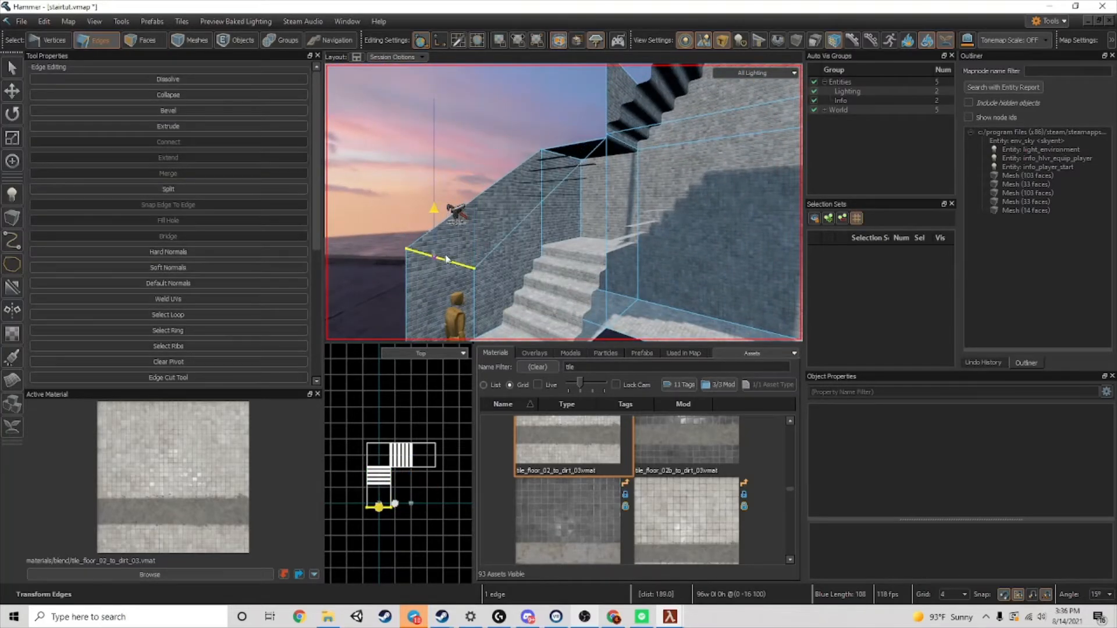
key("z")
key("w")
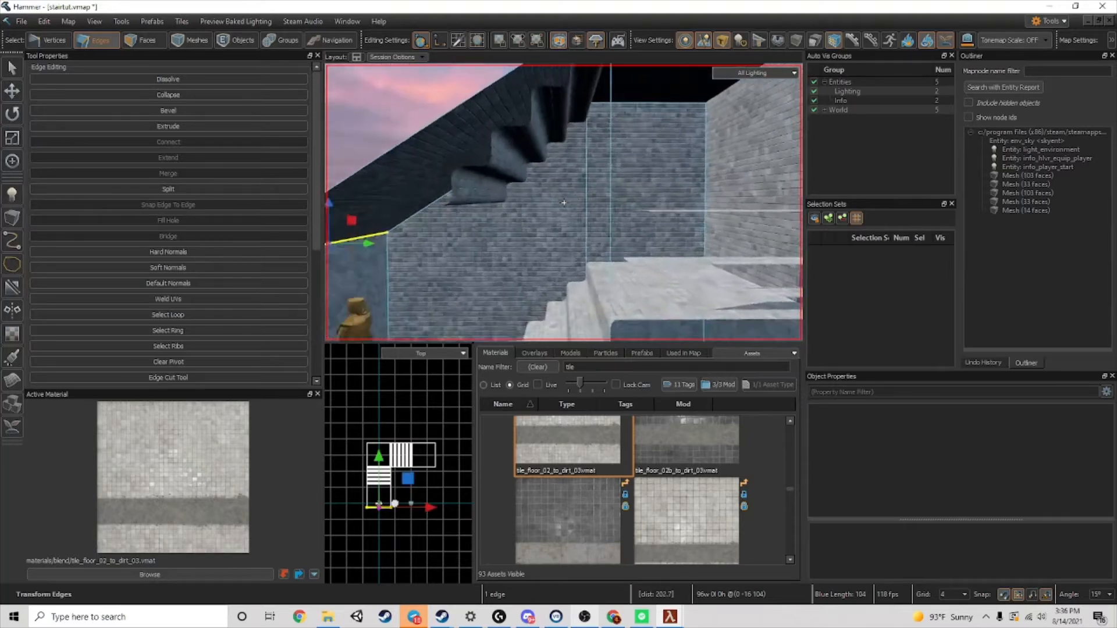
key("z")
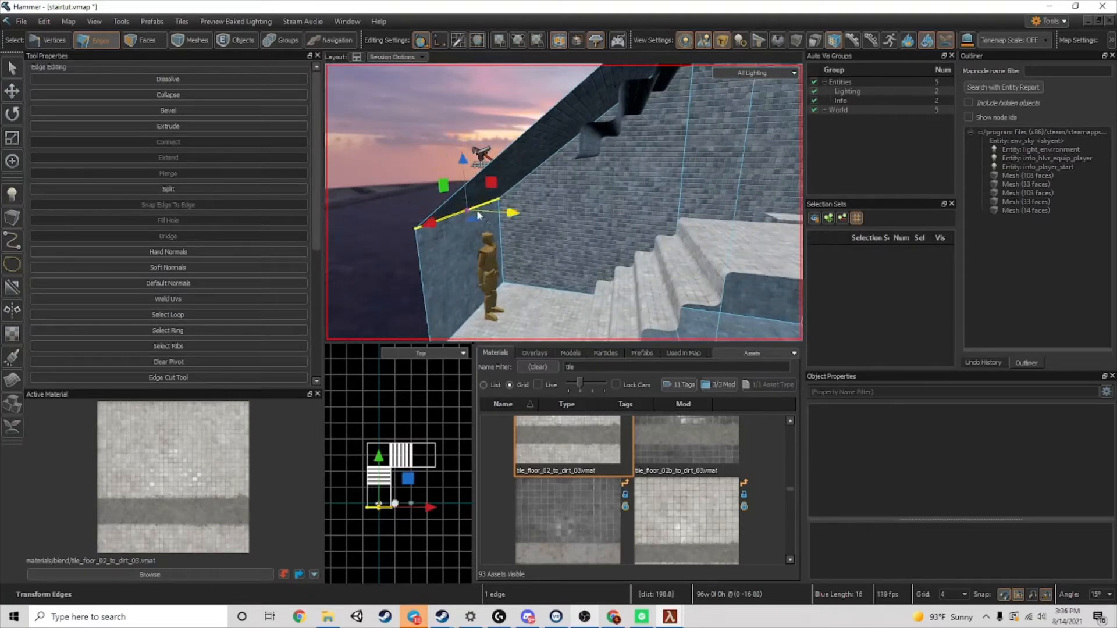
scroll(477, 210, "up", 1)
left_click_drag(439, 215, 426, 146)
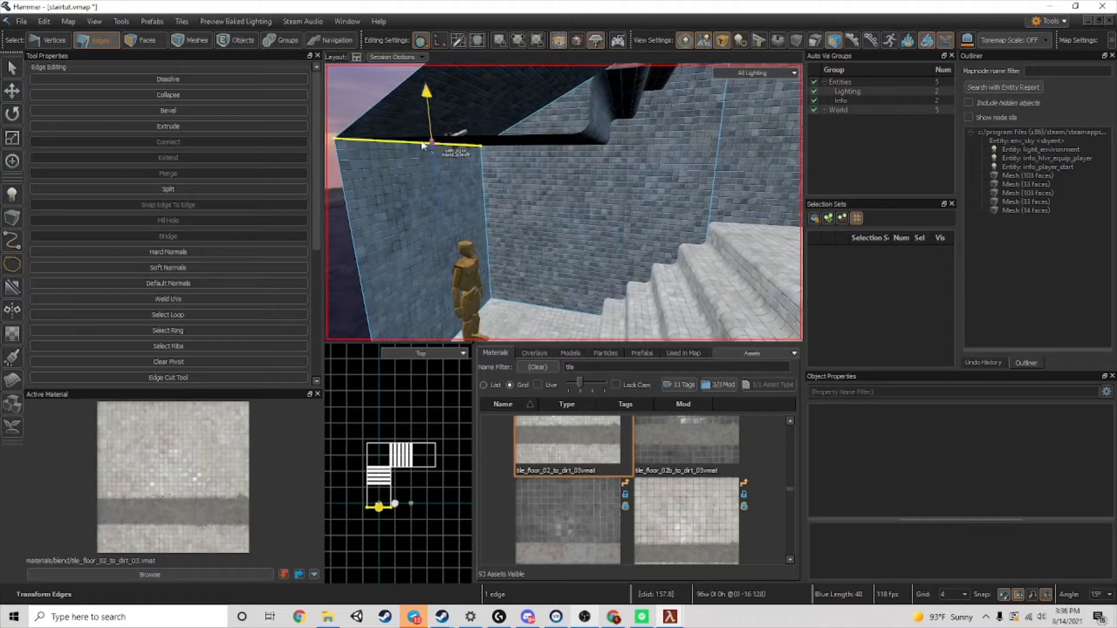
- Raise the top cross edge at the landing end of the upper flight's walls to height 304
key("z")
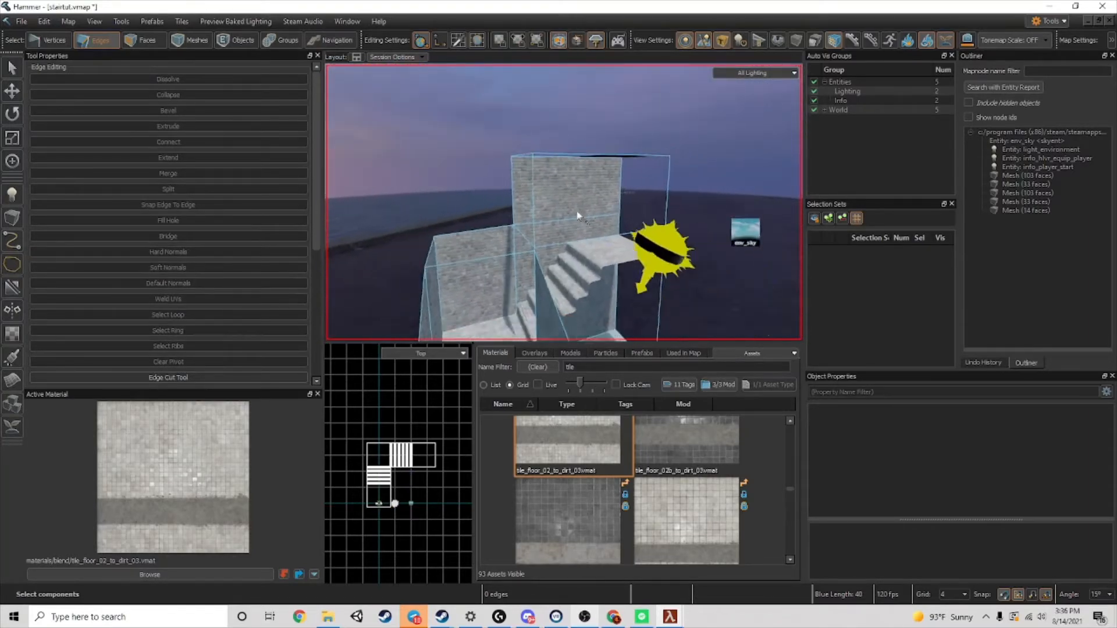
key("z")
left_click(499, 128)
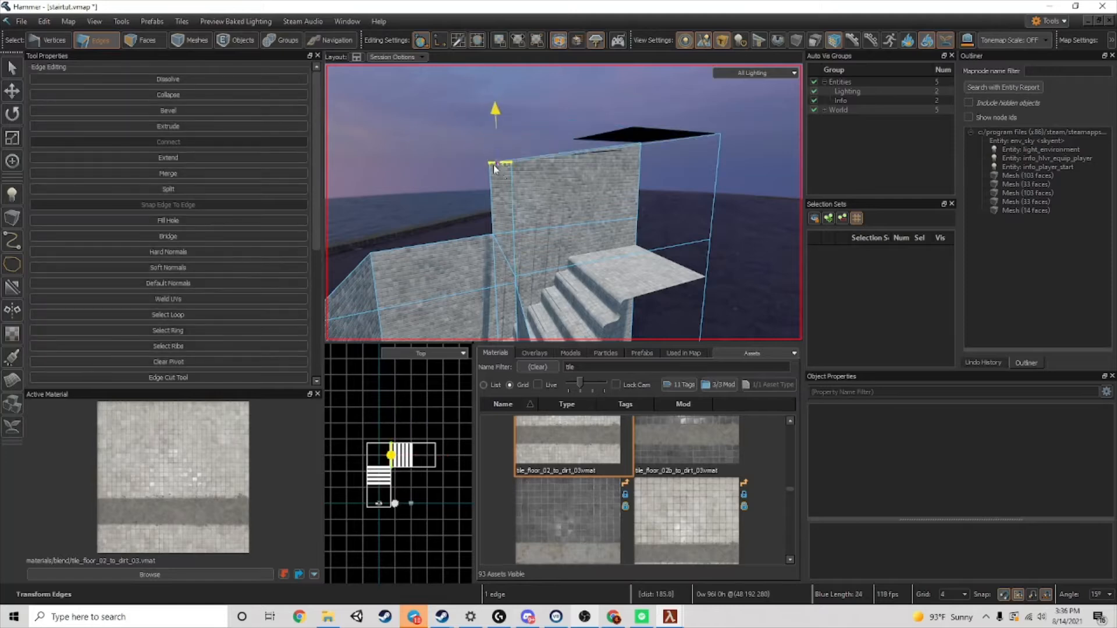
key("w")
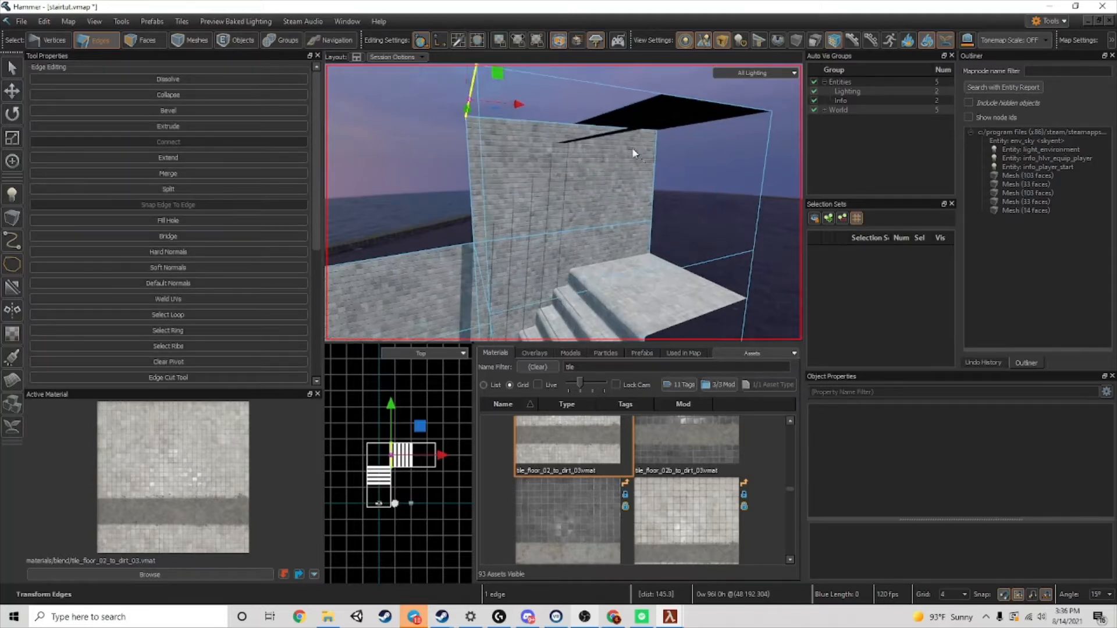
key("z")
key("z")
key("z")
key("w")
key("z")
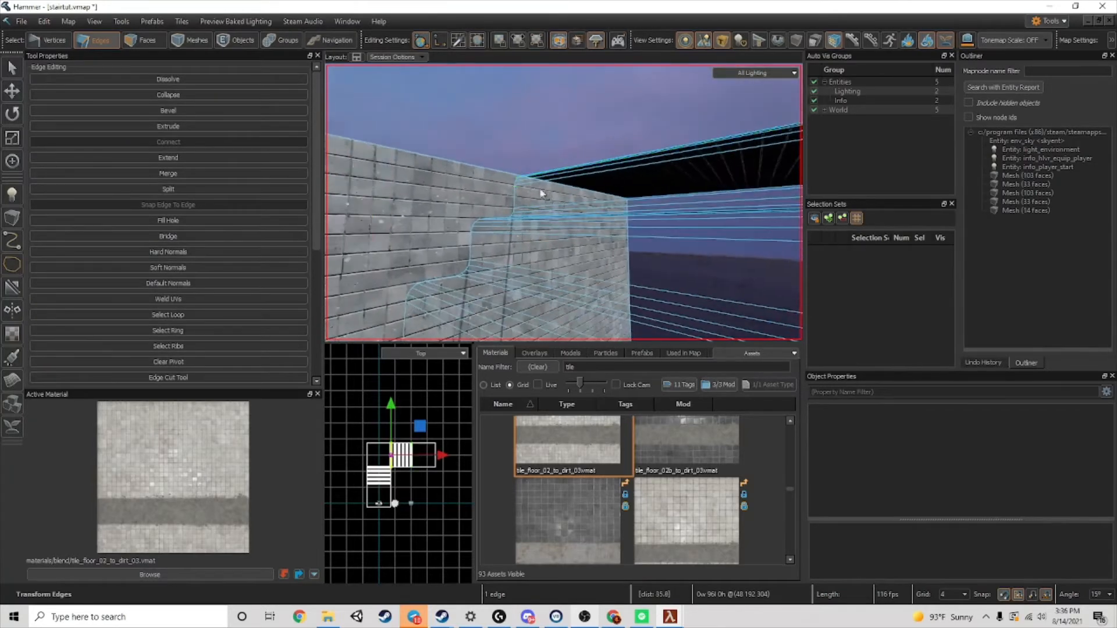
key("c")
left_click(511, 176)
key("z")
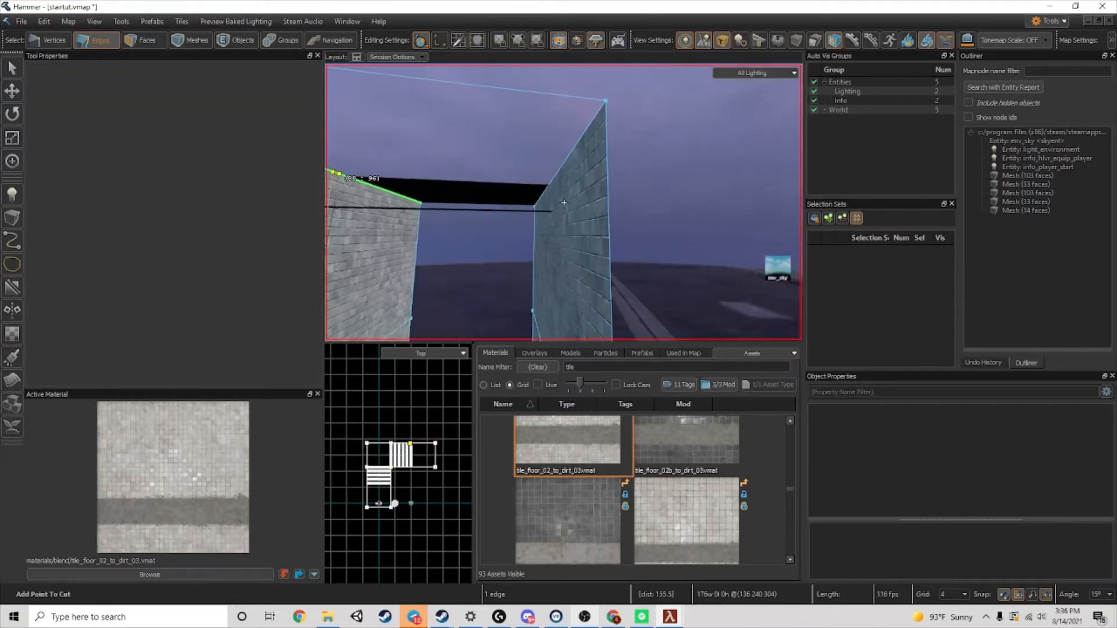
key("z")
key("z")
key("w")
key("z")
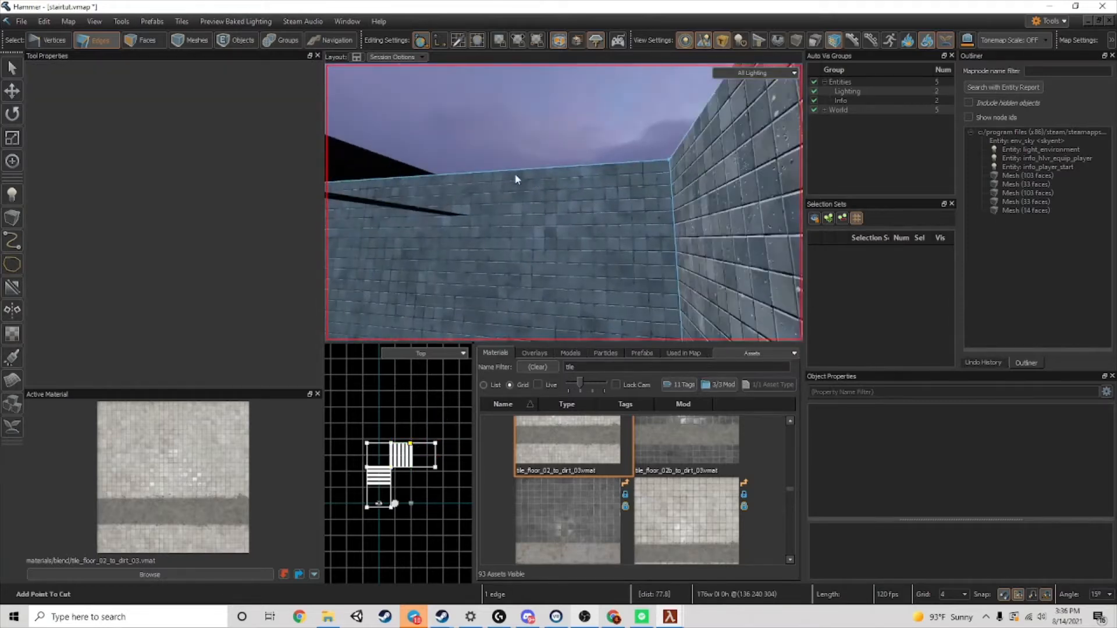
key("z")
key("s")
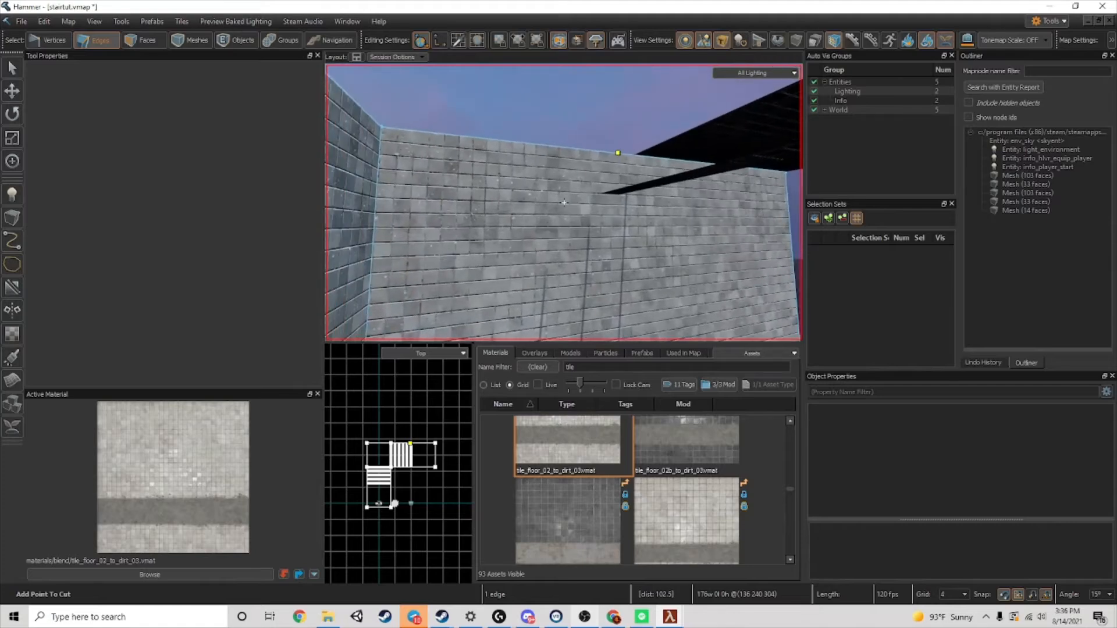
key("z")
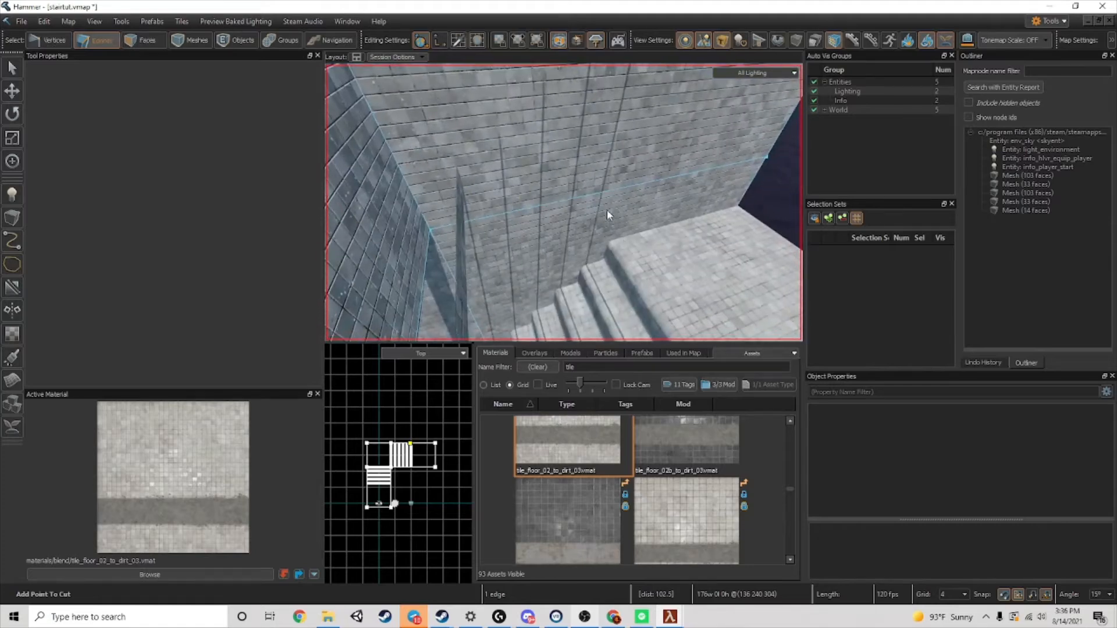
key("Escape")
- Bridge the two long top edges of the upper flight's side walls to form a flat ceiling
key("z")
key("z")
scroll(610, 167, "down", 4)
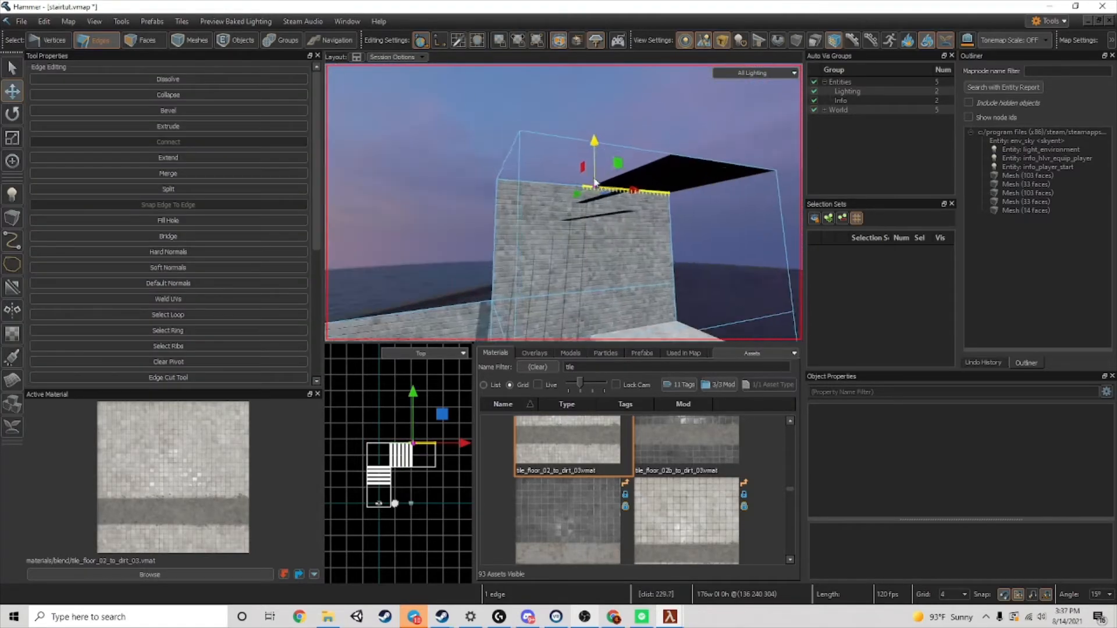
scroll(592, 173, "up", 4)
key("s")
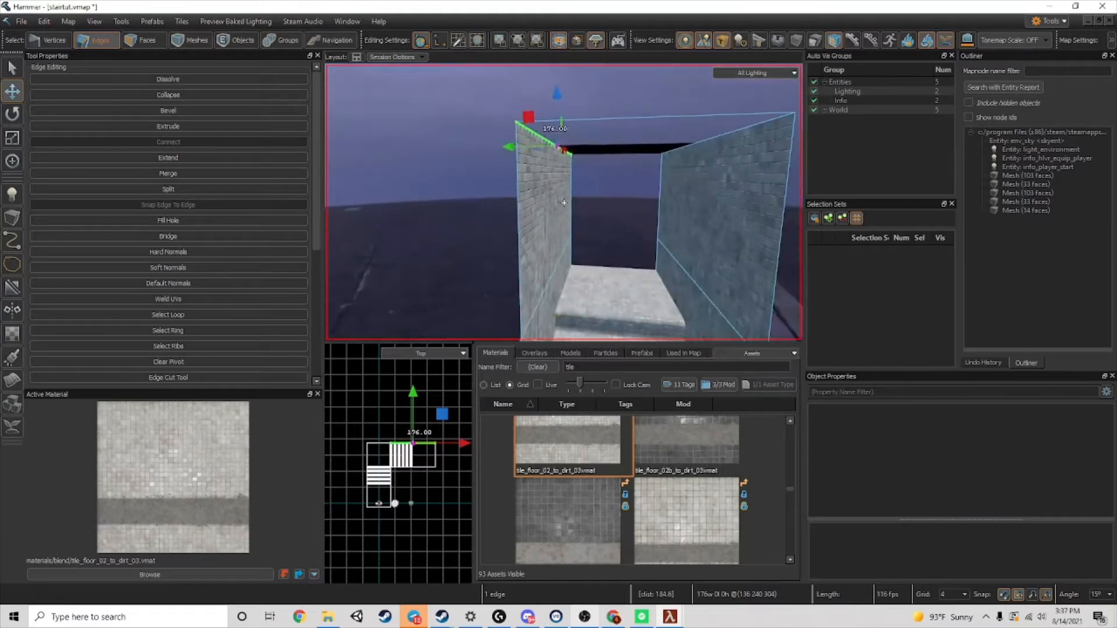
right_click_drag(736, 104, 665, 124)
left_click(482, 114, "ctrl")
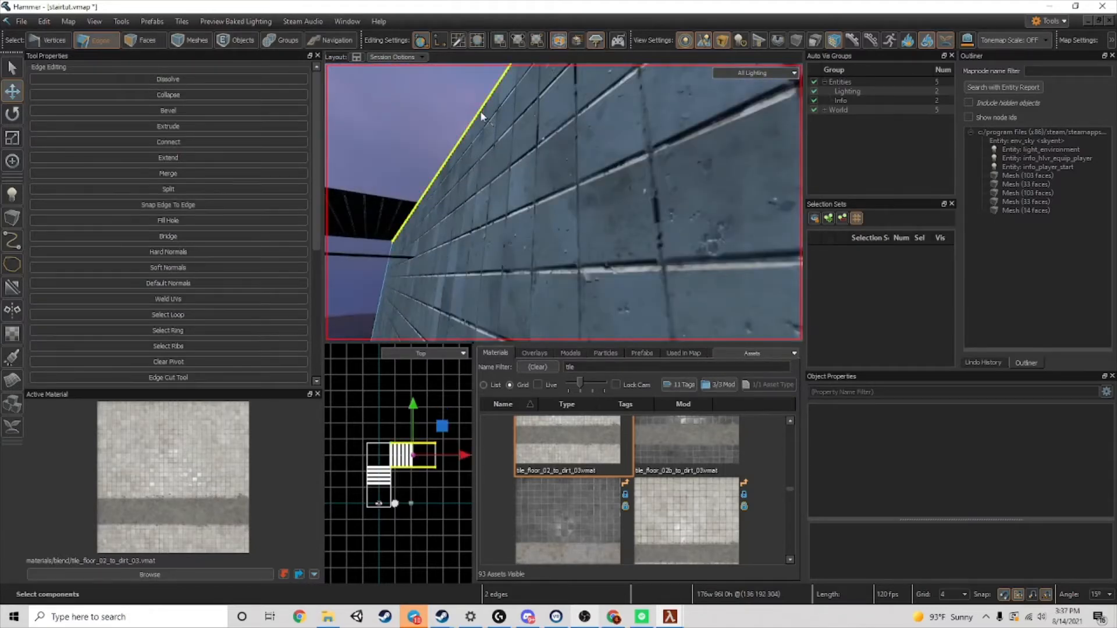
key("alt+b")
key("s")
right_click_drag(494, 123, 532, 114)
key("w")
scroll(532, 113, "down", 5)
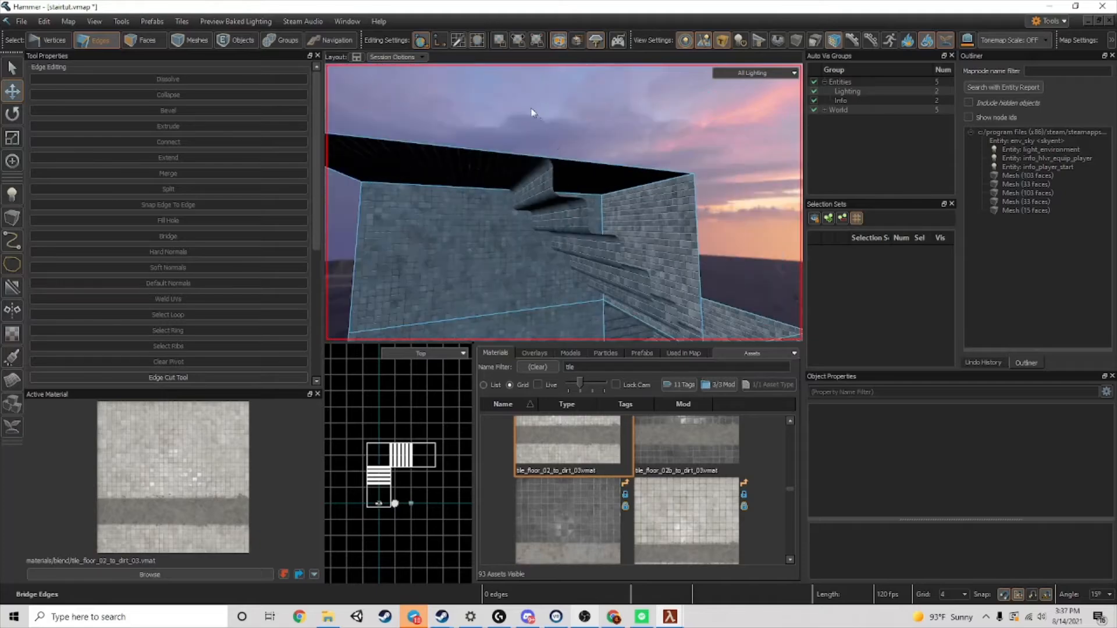
- Cut the upper flight's ceiling straight across, splitting its long edges into 80 and 96 unit segments
scroll(540, 163, "up", 4)
scroll(553, 116, "down", 3)
scroll(477, 123, "down", 1)
scroll(477, 124, "down", 2)
scroll(553, 147, "up", 5)
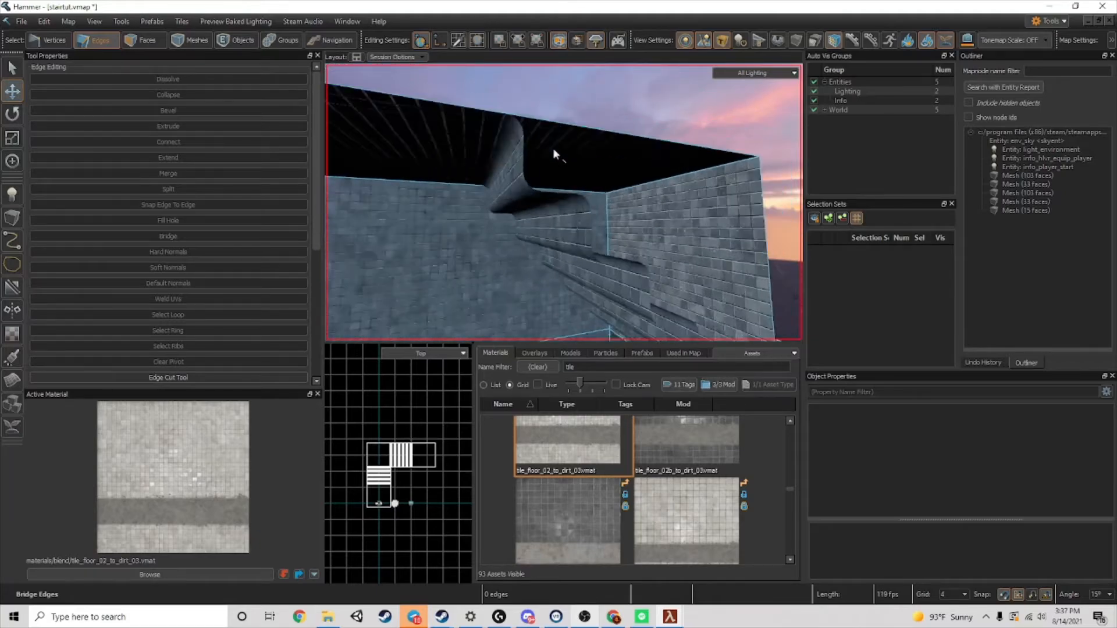
scroll(479, 157, "down", 3)
scroll(550, 123, "down", 2)
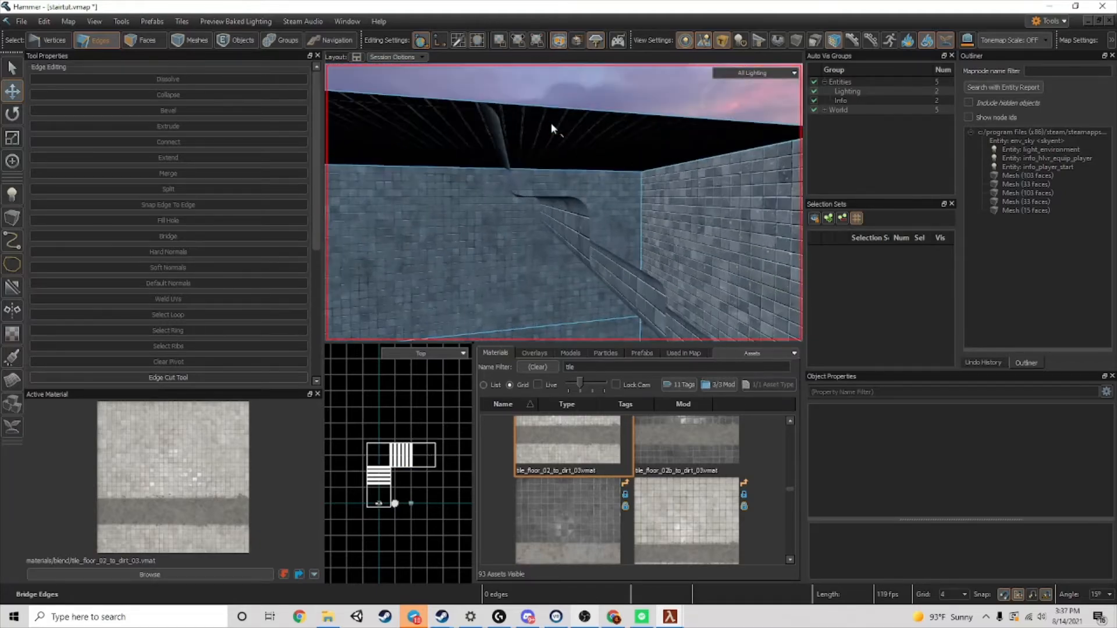
left_click(544, 111)
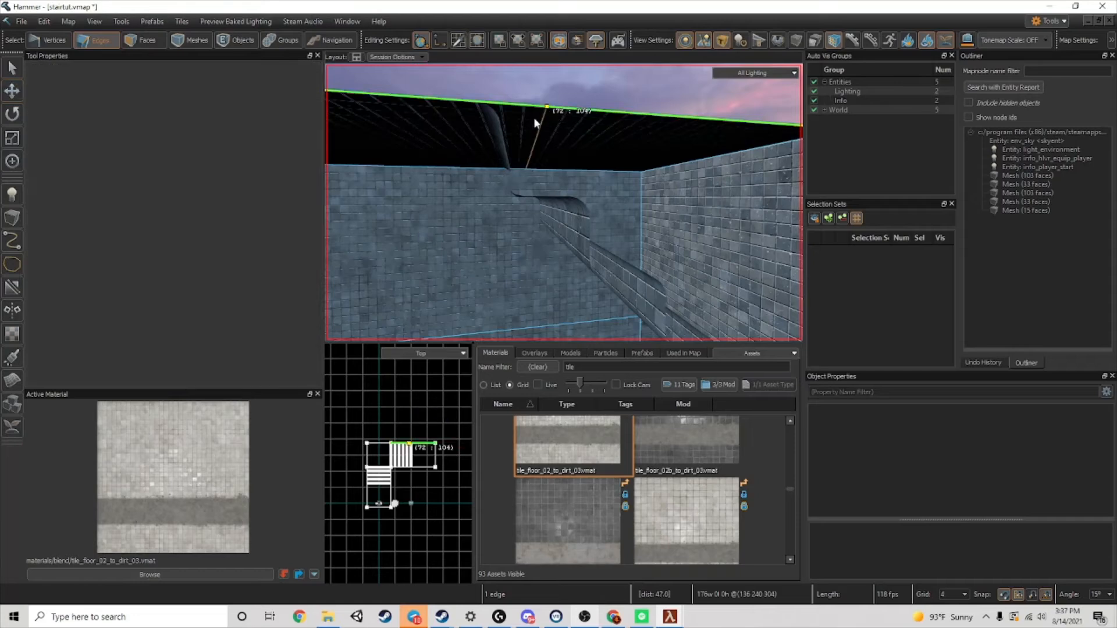
scroll(518, 111, "up", 4)
right_click_drag(518, 108, 485, 110)
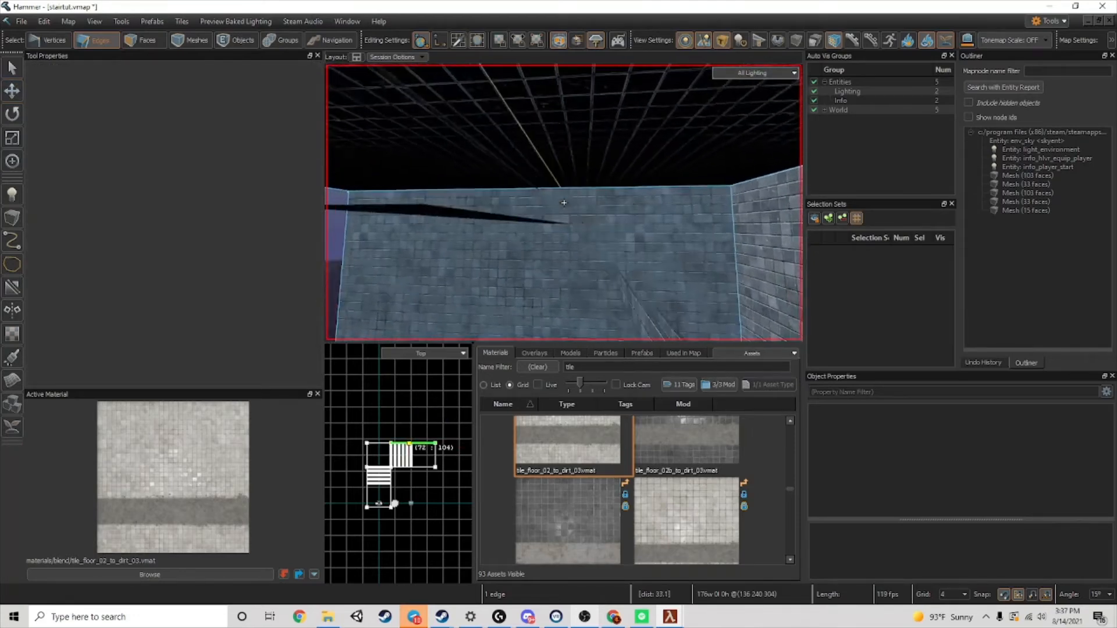
scroll(485, 121, "down", 4)
scroll(485, 128, "up", 3)
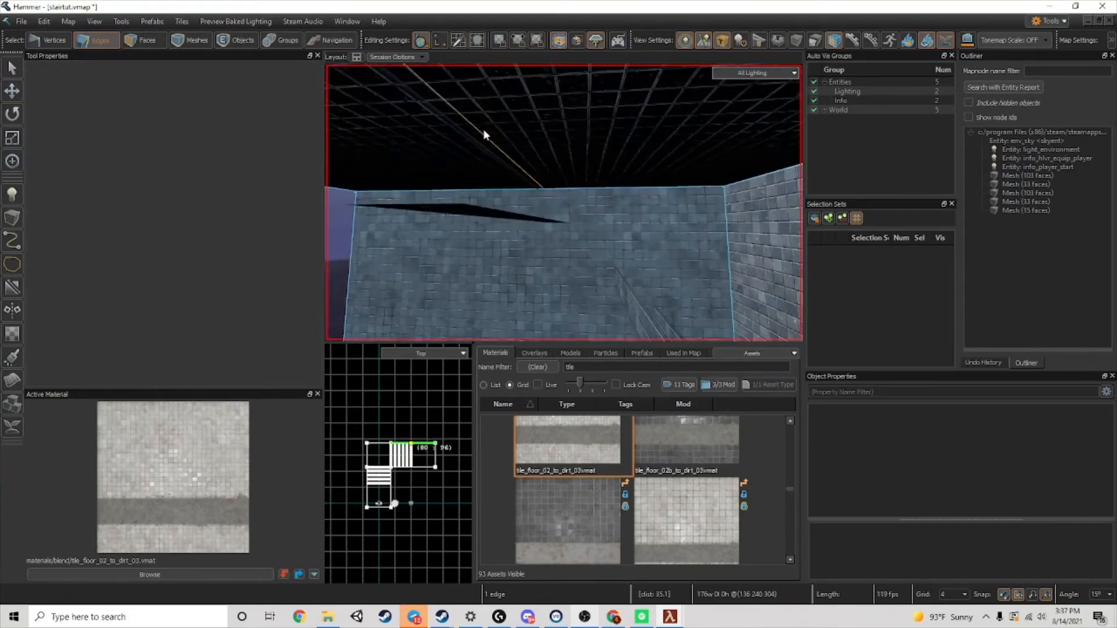
left_click(546, 193)
key("Return")
scroll(719, 180, "down", 3)
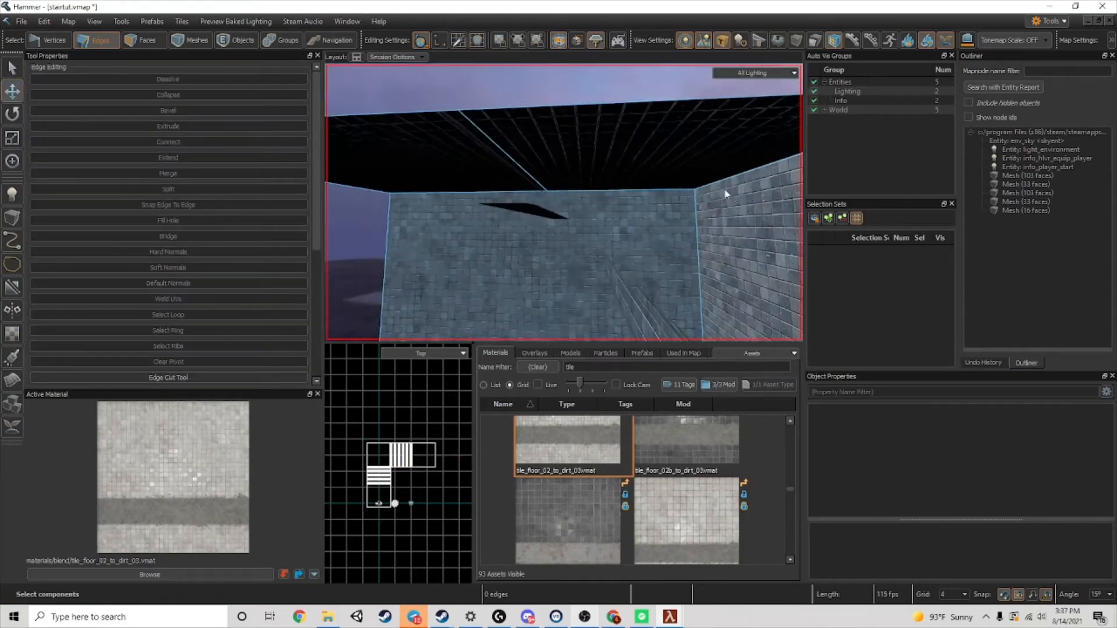
- Lower the landing-end edge of the upper flight's ceiling so the section above the steps slopes down toward the landing
right_click_drag(726, 193, 566, 162)
left_click(572, 157)
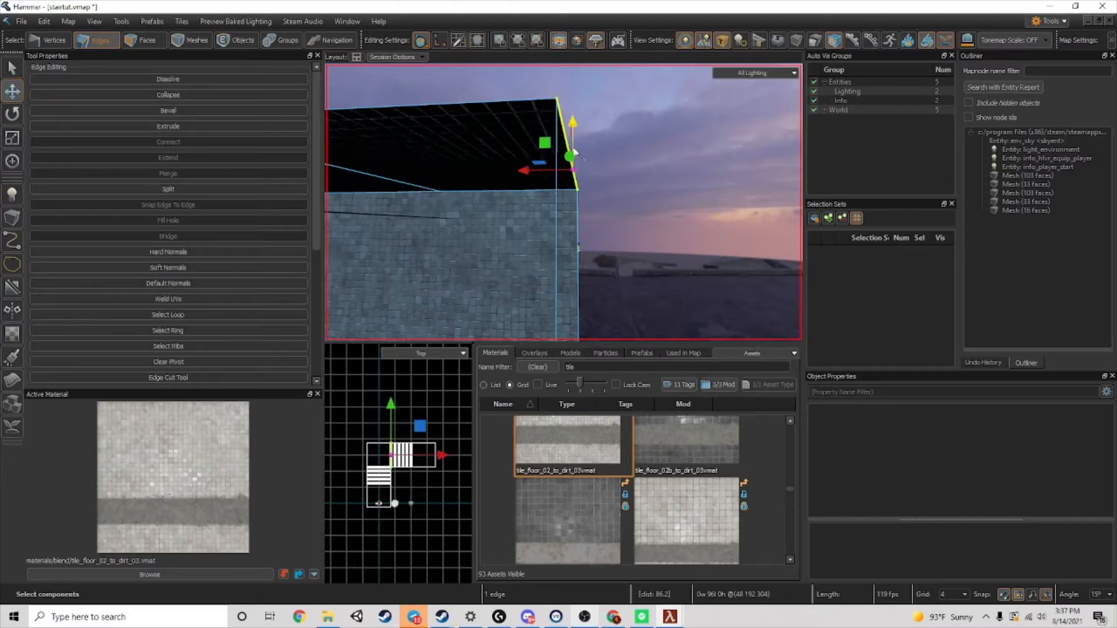
key("a")
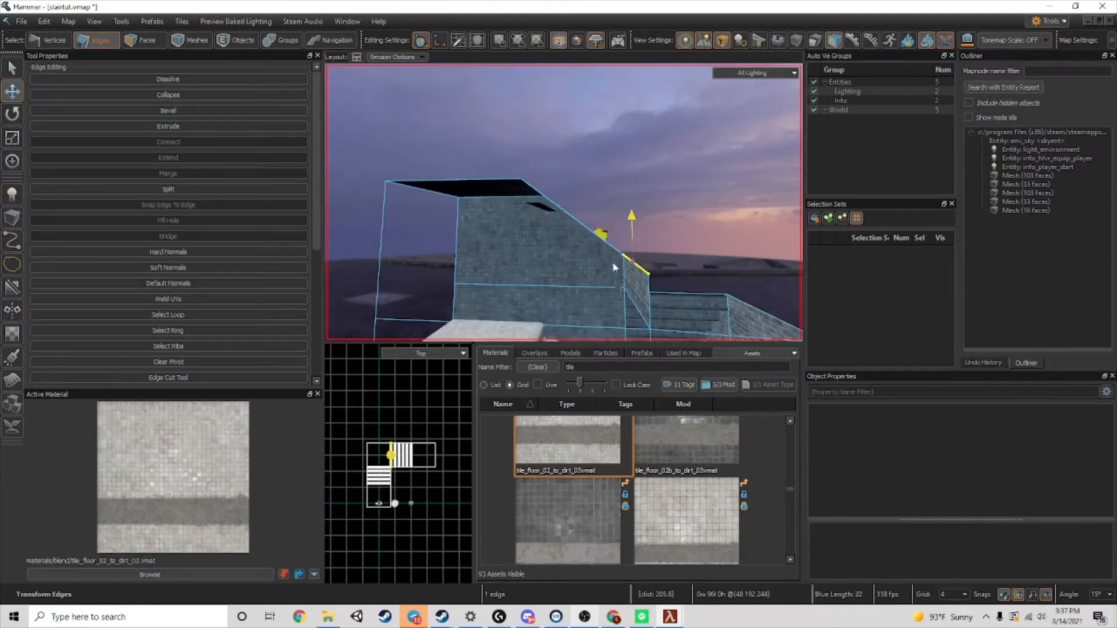
left_click_drag(614, 267, 603, 289)
key("w")
left_click(533, 296)
key("z")
key("w")
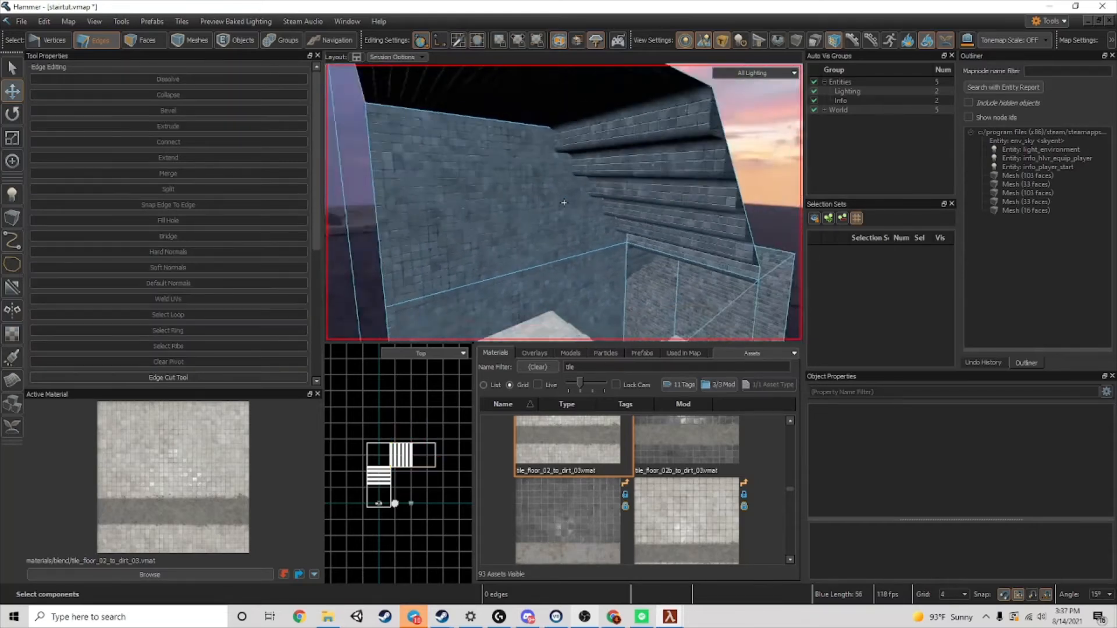
- In face selection mode, delete the stairwell's floor face beneath the lower flight
key("w")
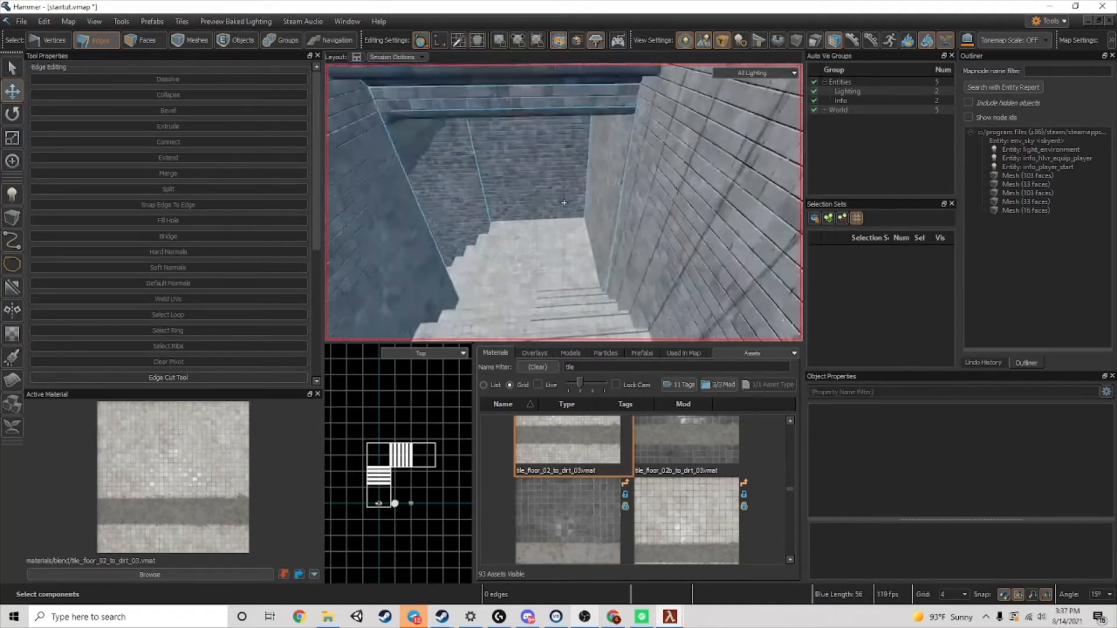
key("w")
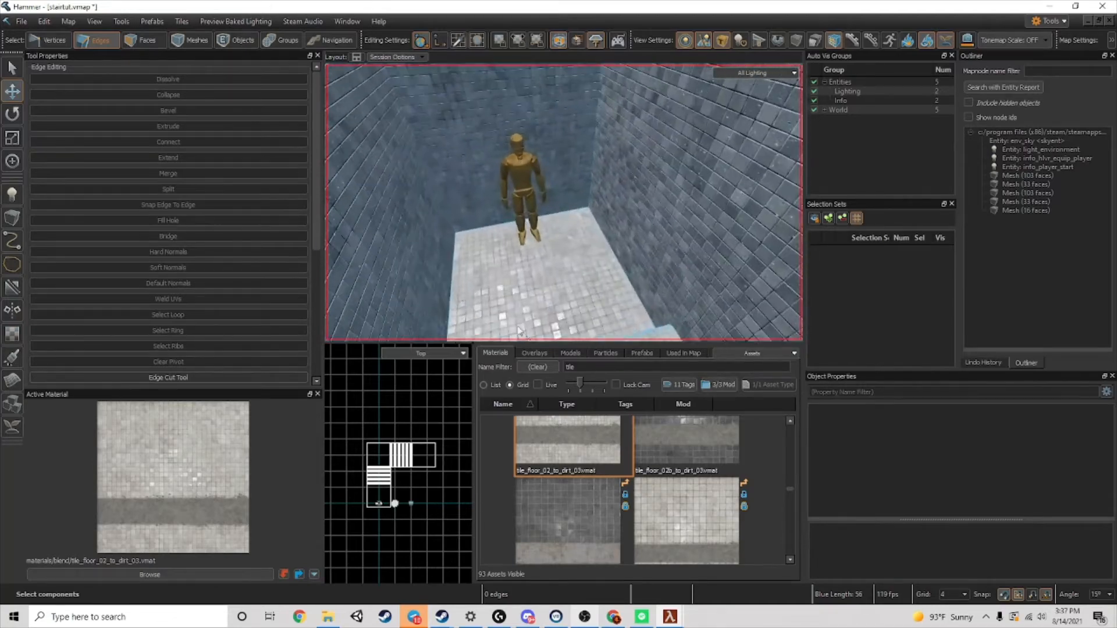
key("w")
key("z")
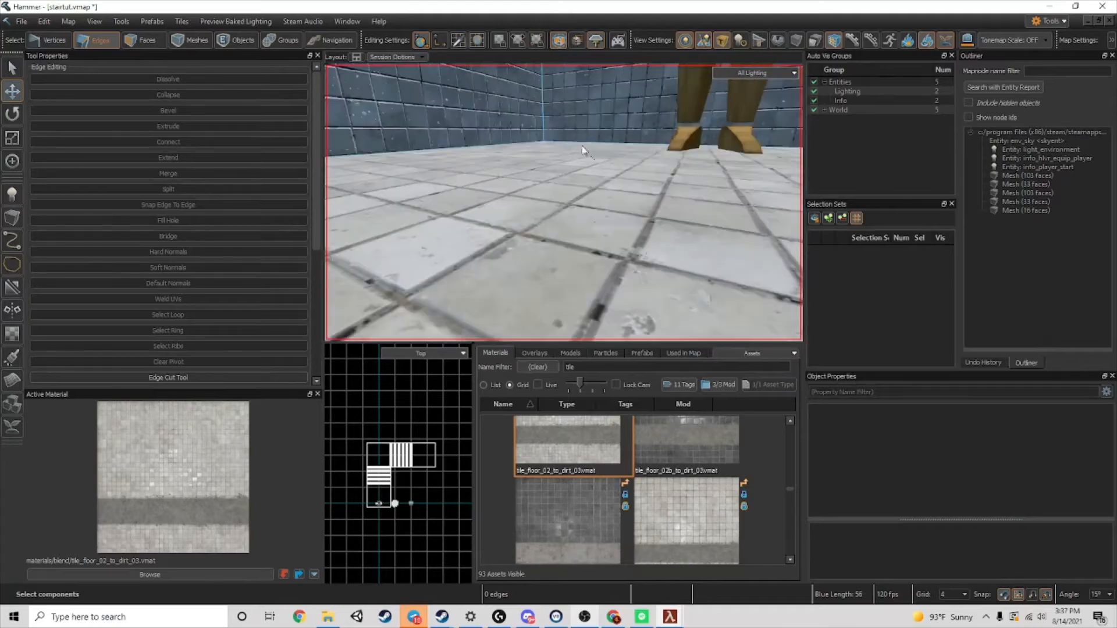
left_click(145, 43)
scroll(616, 214, "down", 5)
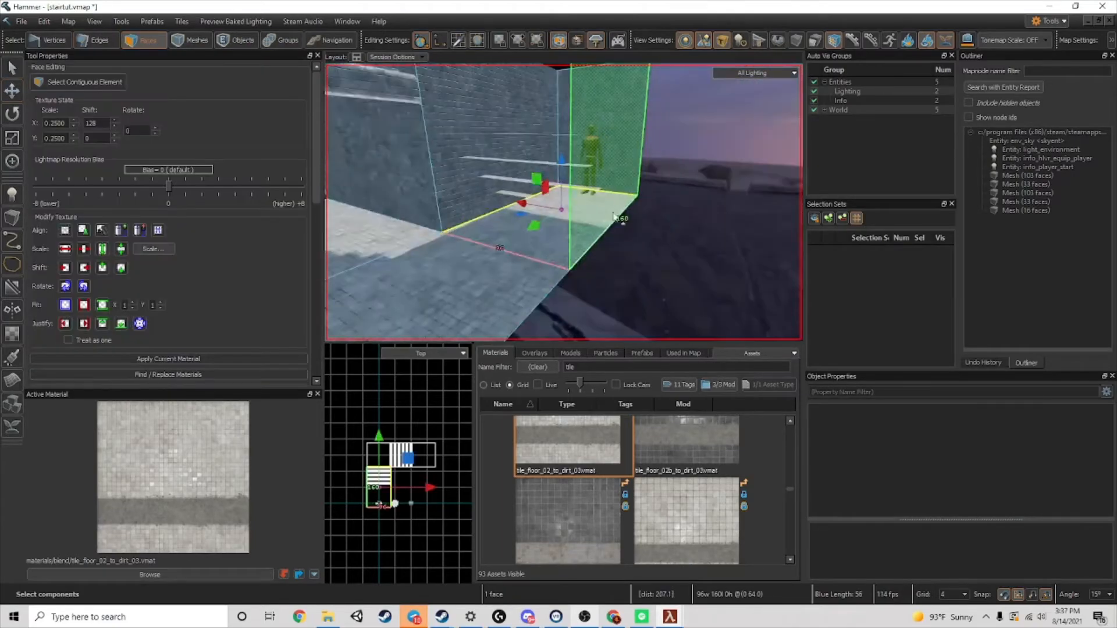
left_click(501, 253)
key("w")
key("a")
left_click(594, 247)
left_click(611, 244)
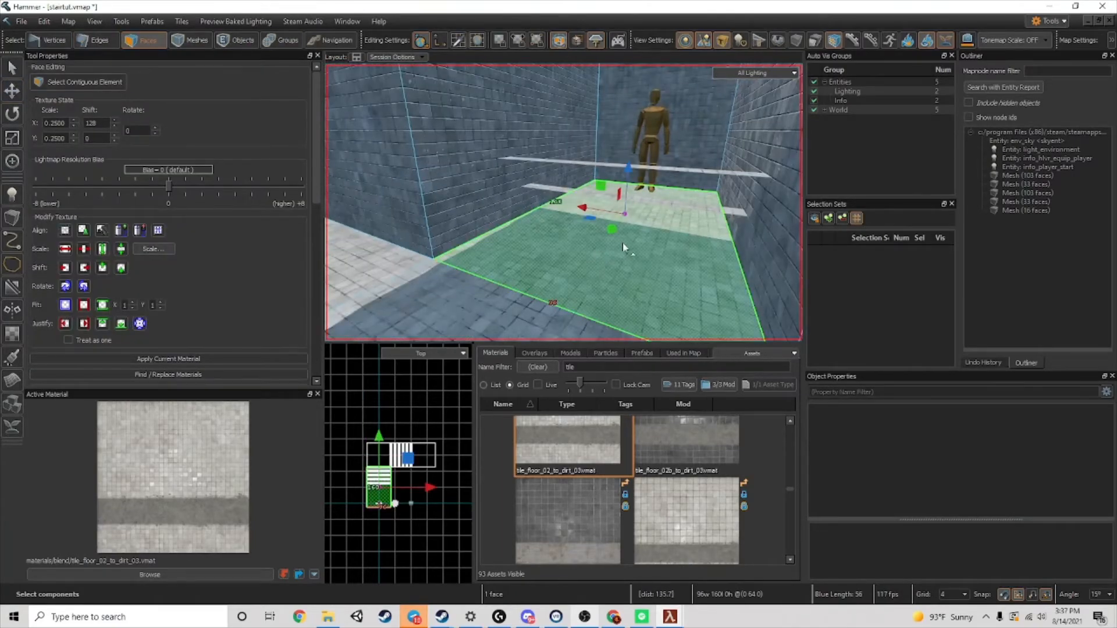
key("Delete")
- Delete the square stairwell floor face beneath the middle landing
key("s")
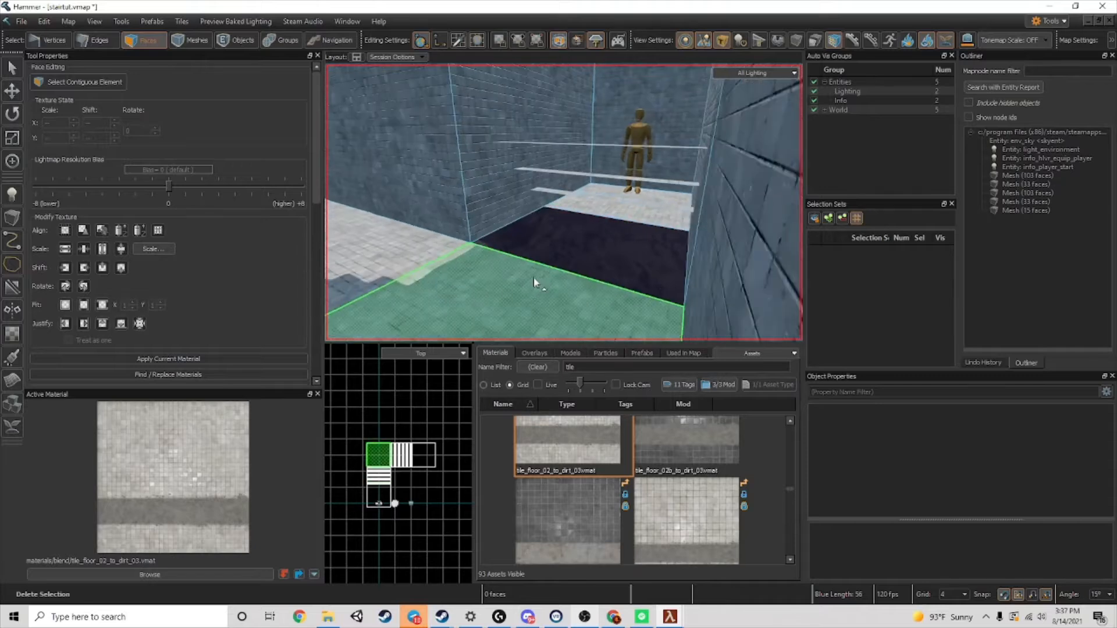
key("a")
left_click(595, 281)
key("Delete")
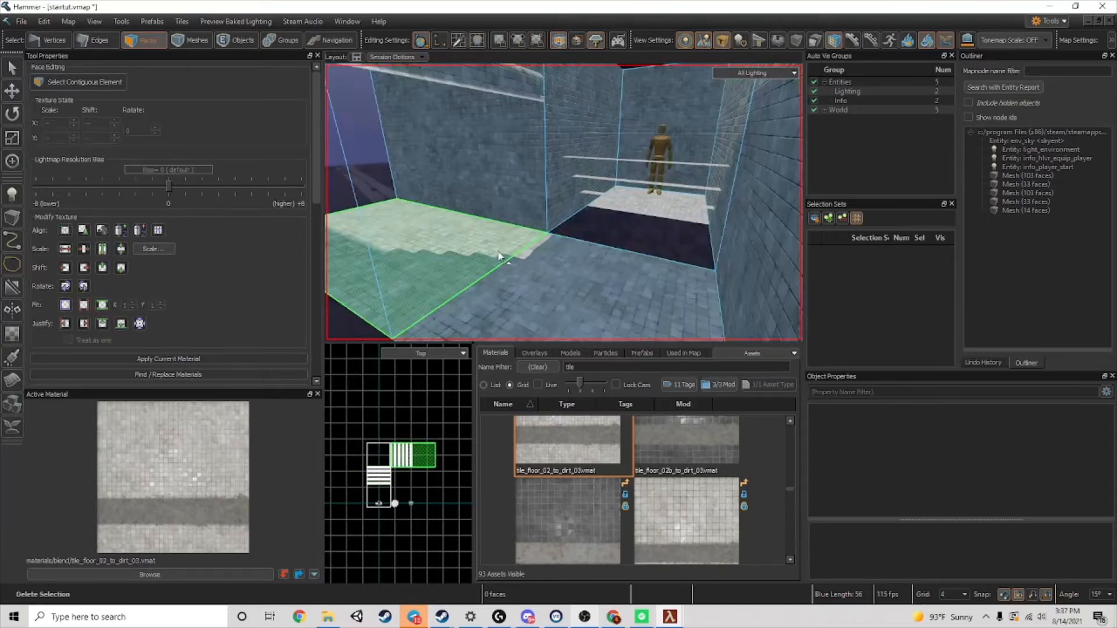
- Try to delete the stairwell's long floor face under the upper flight and the wall face behind the middle landing
left_click(500, 256)
key("ctrl+z")
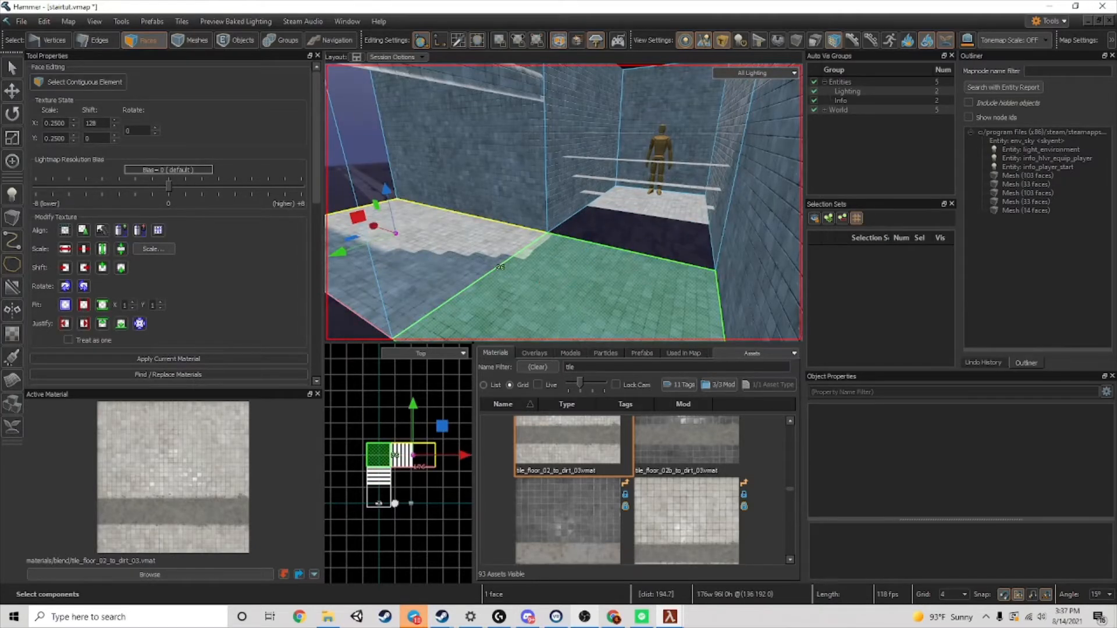
right_click_drag(632, 271, 613, 253)
key("Delete")
left_click(658, 151)
key("Delete")
right_click_drag(658, 151, 564, 202)
key("w")
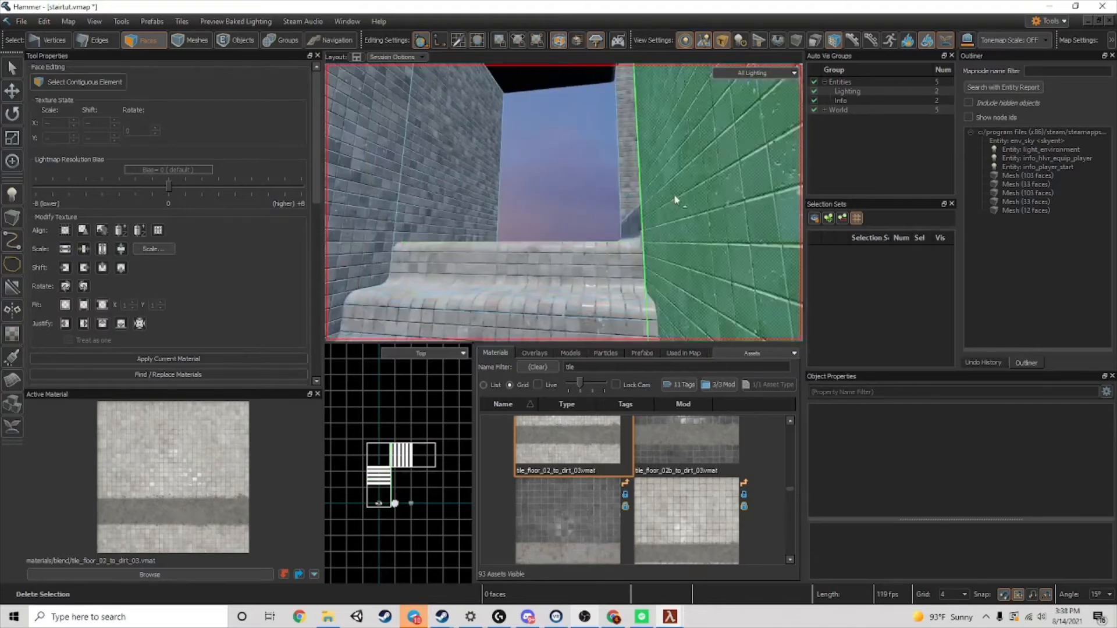
left_click(627, 184)
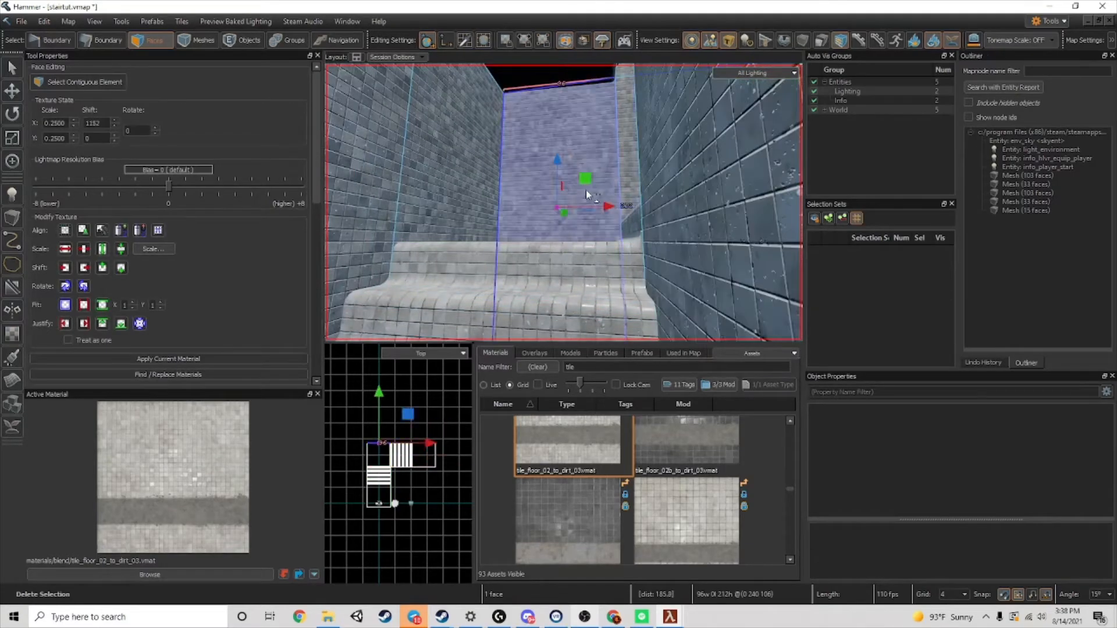
right_click_drag(598, 176, 564, 203)
left_click(581, 177)
key("Delete")
- Delete the stairwell's long floor face beneath the upper flight
left_click(639, 205)
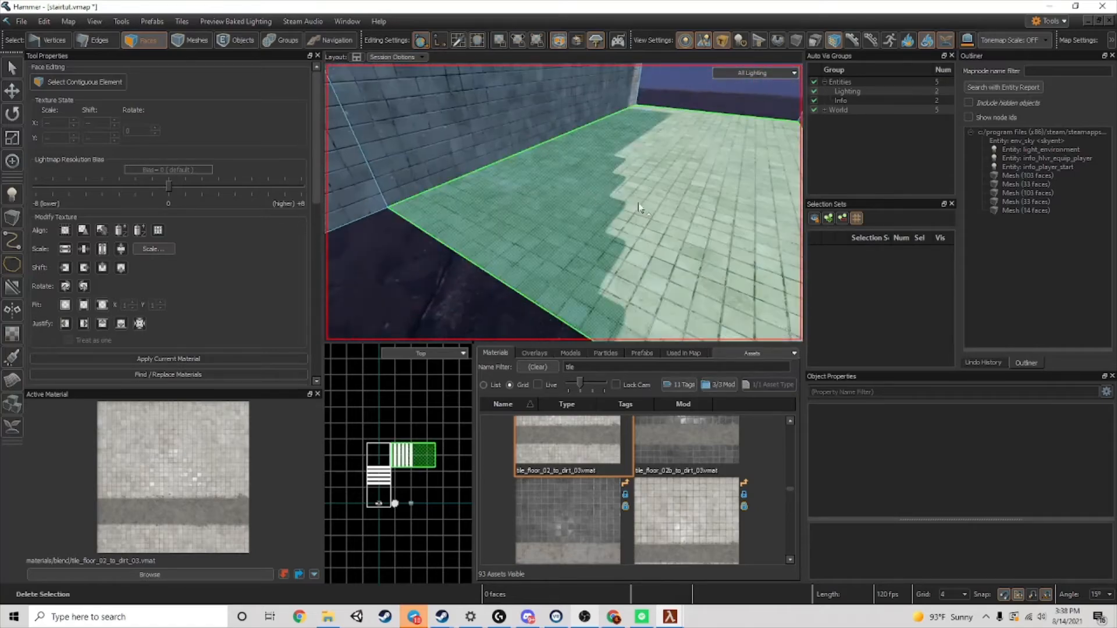
right_click_drag(639, 205, 696, 156)
right_click_drag(564, 202, 542, 189)
key("Delete")
key("s")
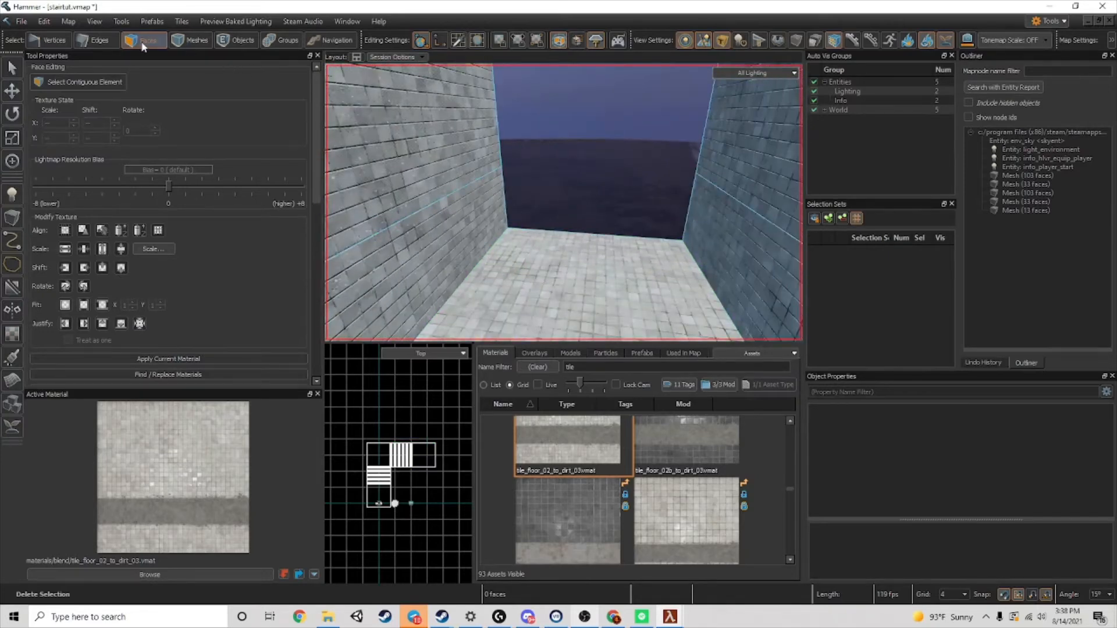
- Extrude the upper landing's outer floor edge upward to height 304 as a wall closing the open end
left_click(106, 43)
left_click(553, 231)
left_click_drag(589, 192, 589, 73, "shift")
right_click_drag(589, 73, 603, 166)
left_click_drag(603, 167, 614, 123)
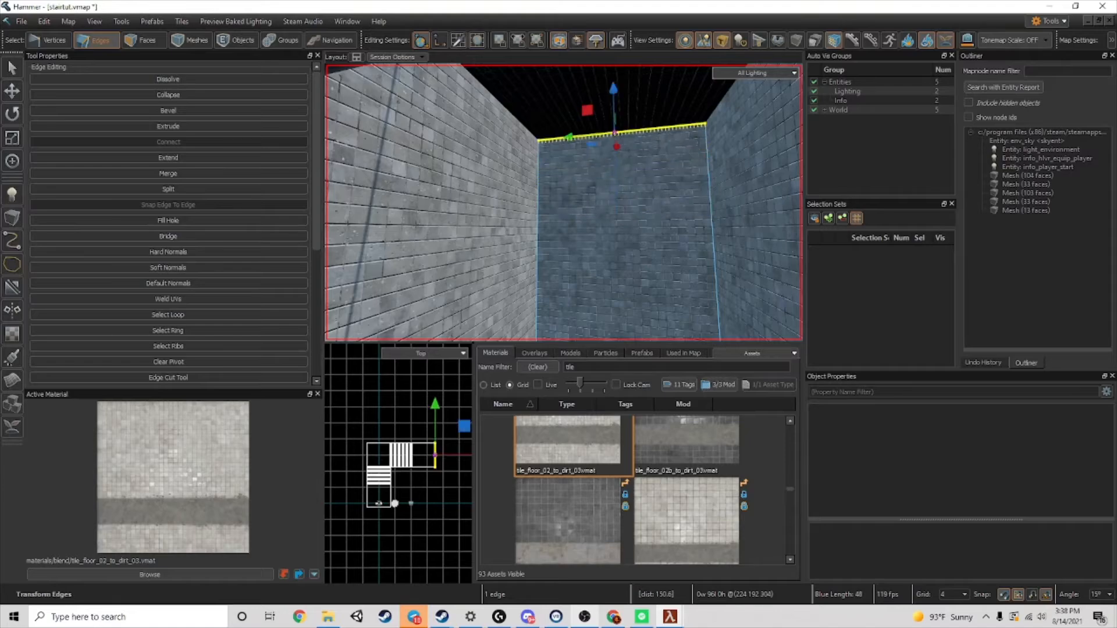
right_click_drag(613, 131, 564, 202)
right_click_drag(682, 124, 563, 202)
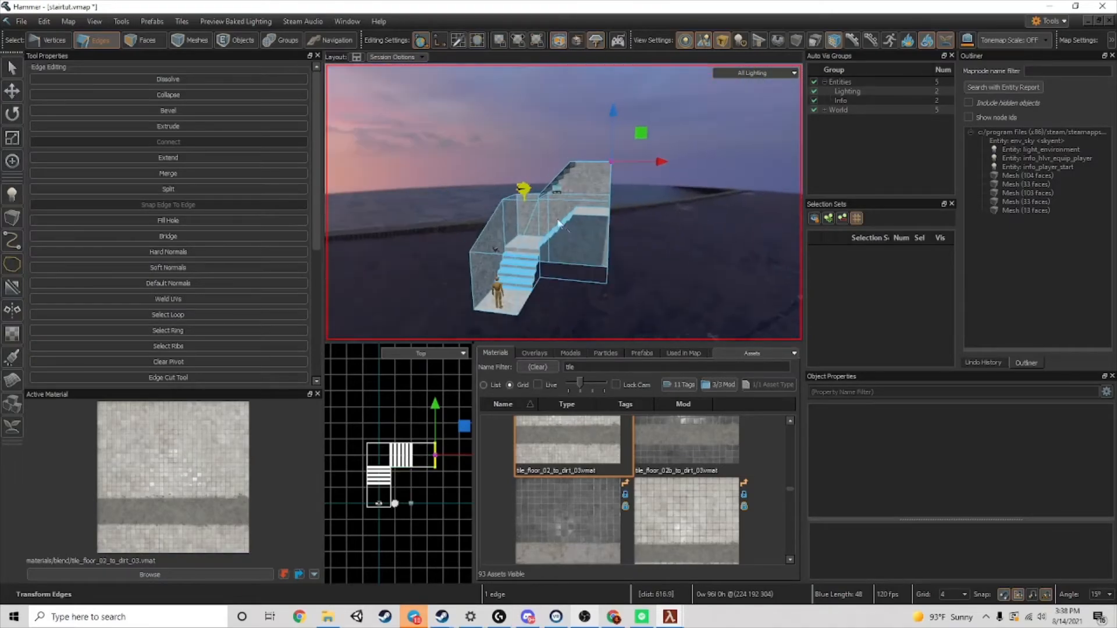
- Delete the environment light entity hanging above the staircase
key("w")
key("5")
left_click(553, 182)
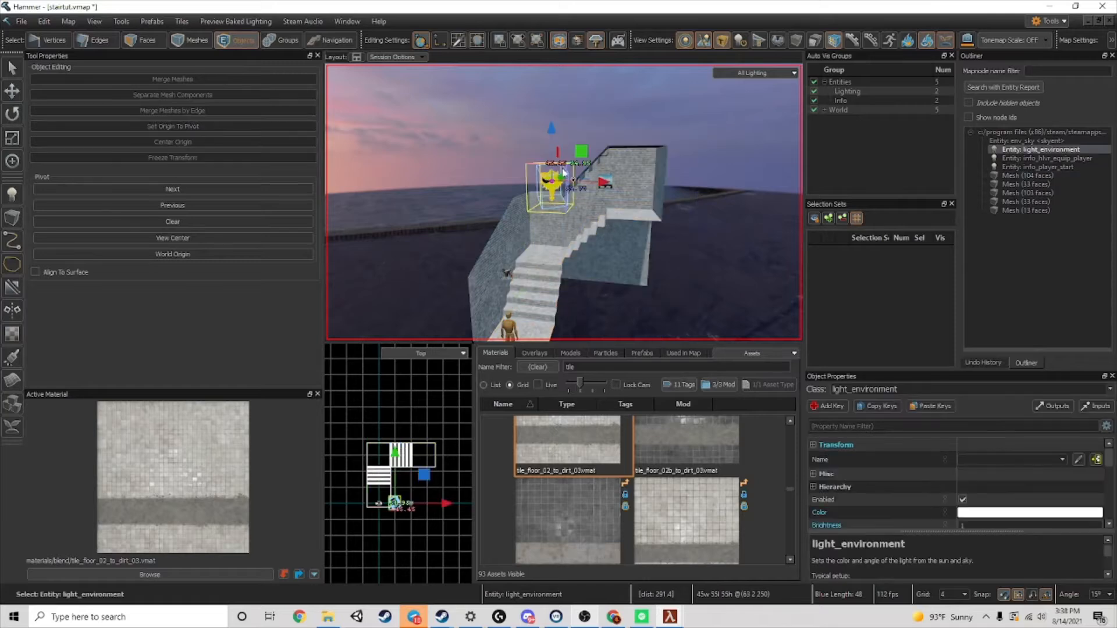
key("Delete")
key("w")
right_click_drag(659, 139, 563, 203)
key("s")
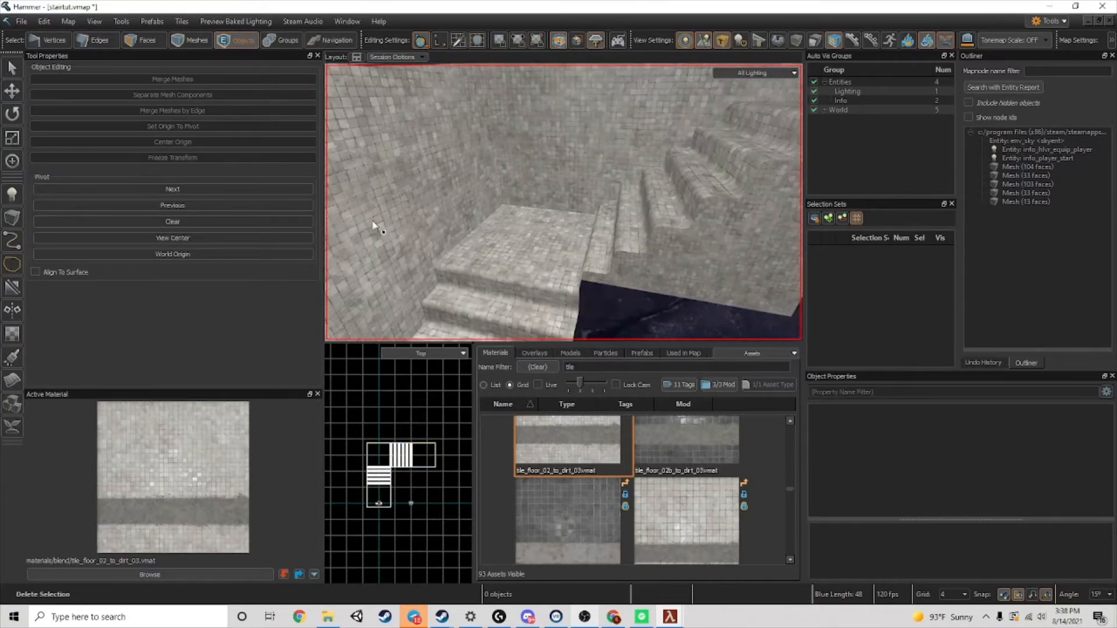
- Place a spot light entity on the end wall above the upper landing
left_click(16, 199)
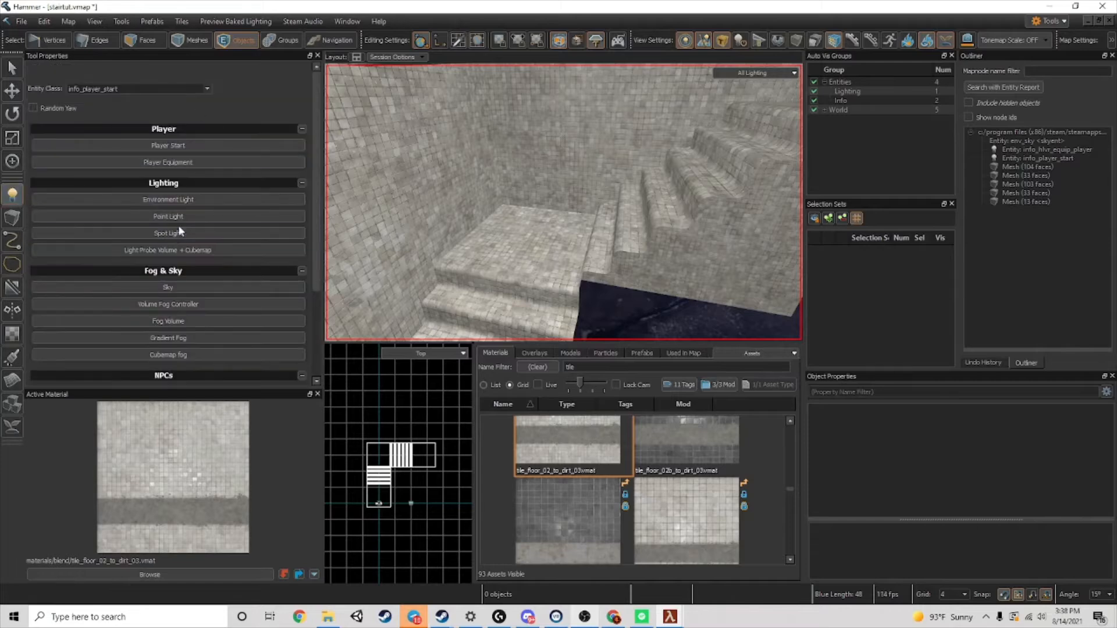
left_click(241, 234)
key("z")
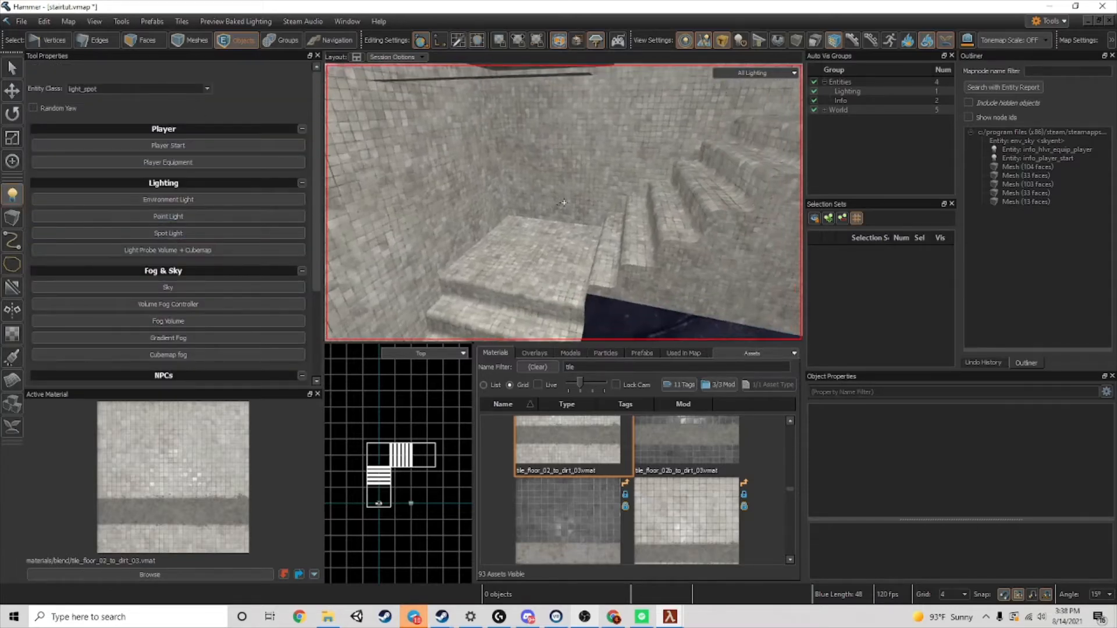
left_click(582, 185)
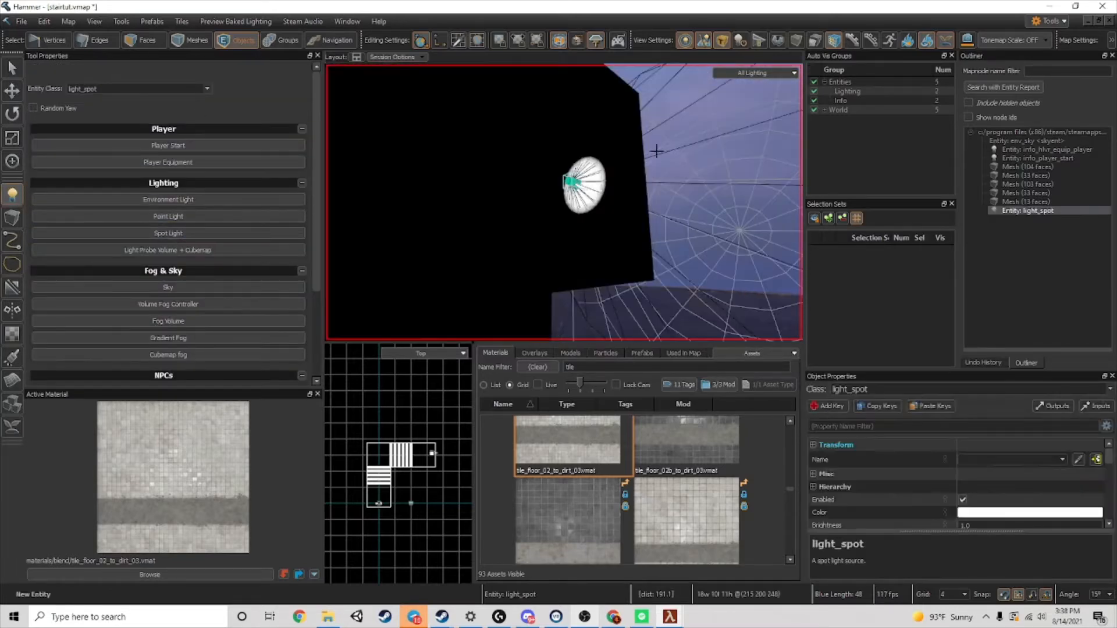
- Rotate the upper spot light 135° to face into the stairwell and move it to about 188, 200, 256
left_click(21, 117)
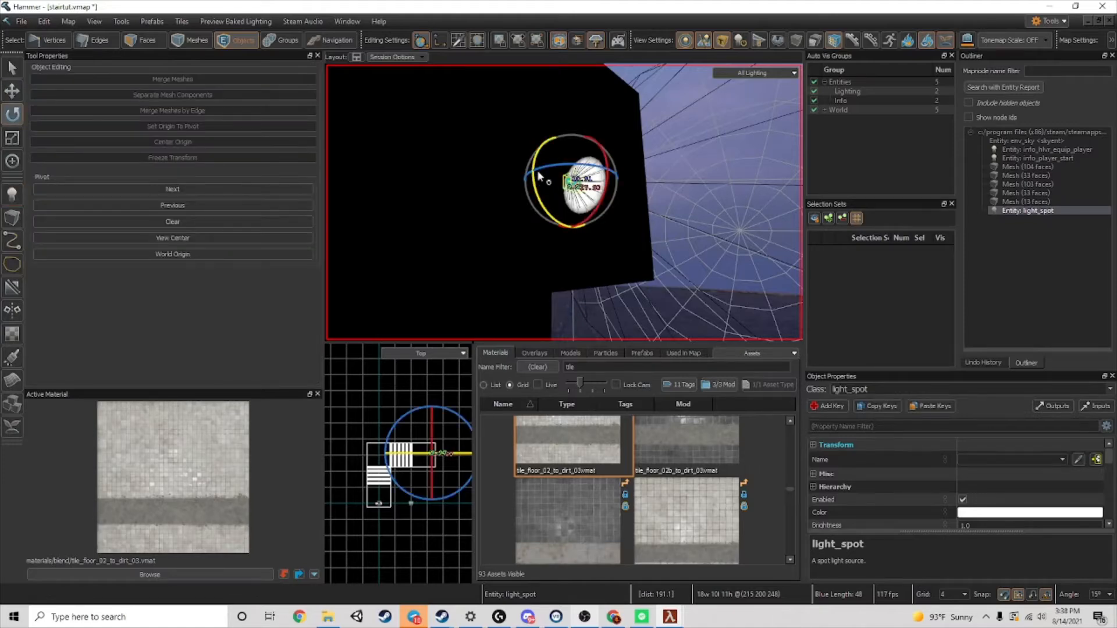
left_click_drag(537, 173, 657, 80)
key("z")
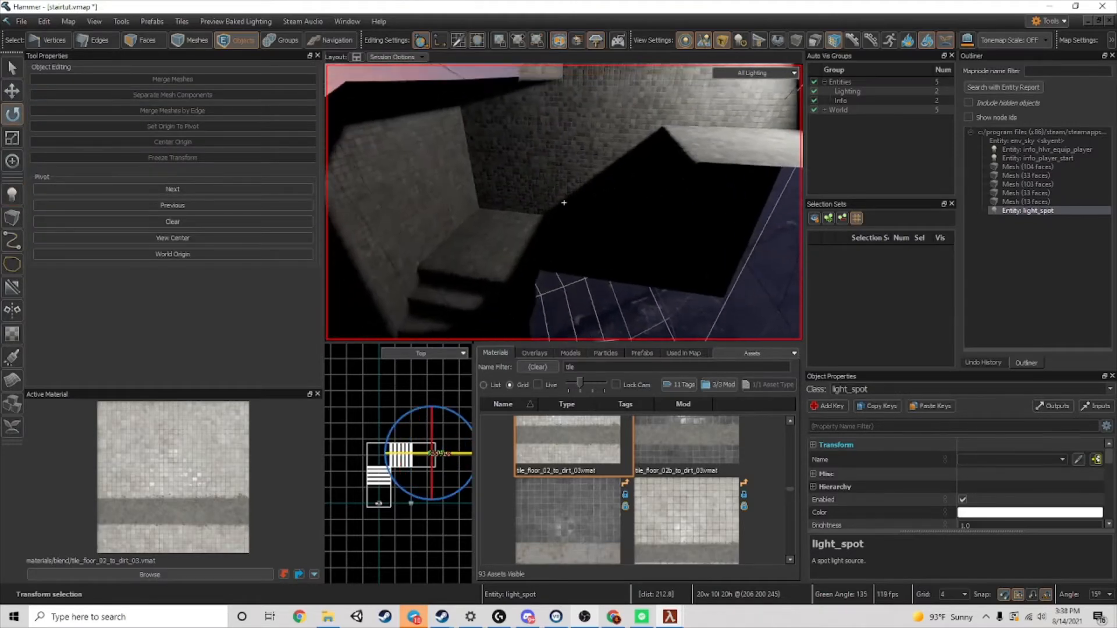
key("z")
key("s")
key("w")
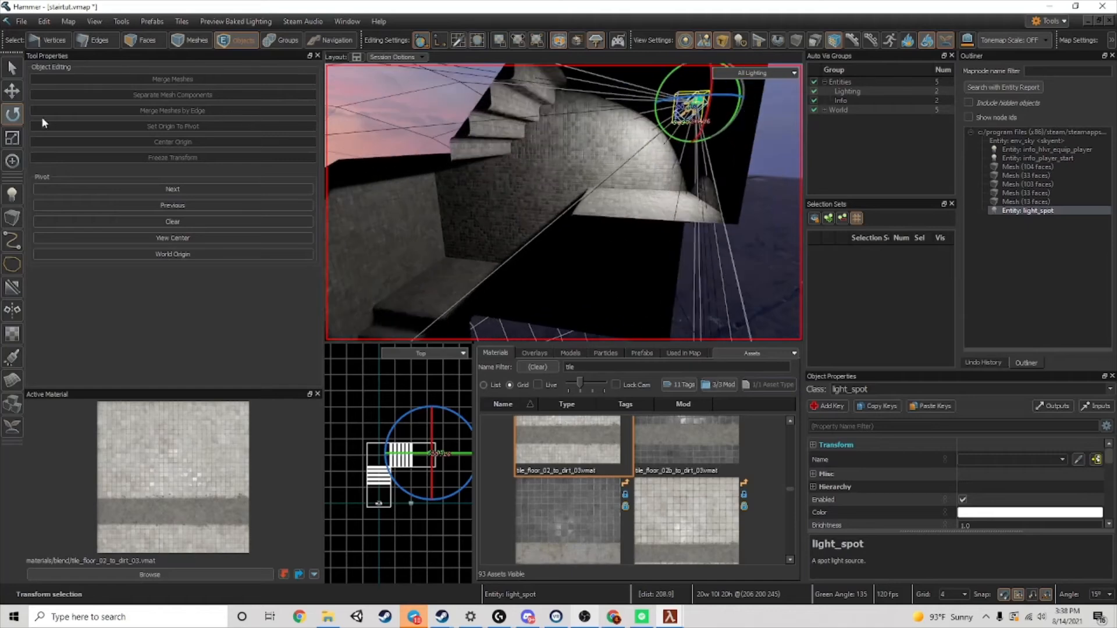
left_click_drag(745, 105, 670, 89)
- Colour the upper spot light a muted teal
left_click(1000, 511)
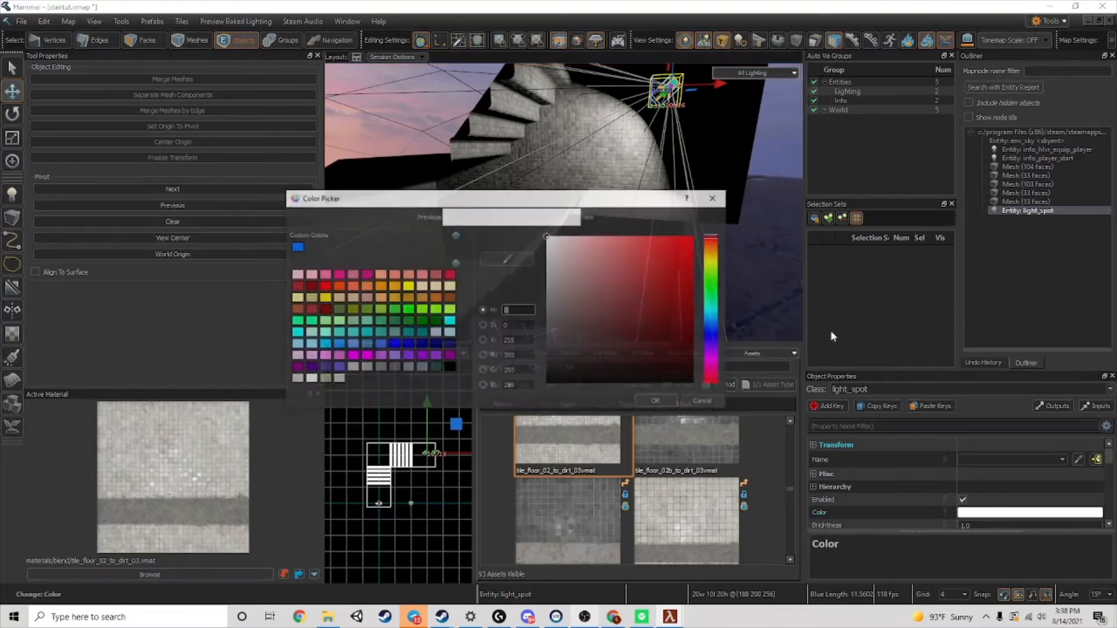
left_click(713, 286)
left_click(566, 248)
mouse_move(566, 248)
left_mouse_down()
mouse_move(604, 335)
mouse_move(595, 311)
left_mouse_up()
mouse_move(714, 323)
left_mouse_down()
mouse_move(714, 339)
mouse_move(714, 314)
left_mouse_up()
left_click(615, 288)
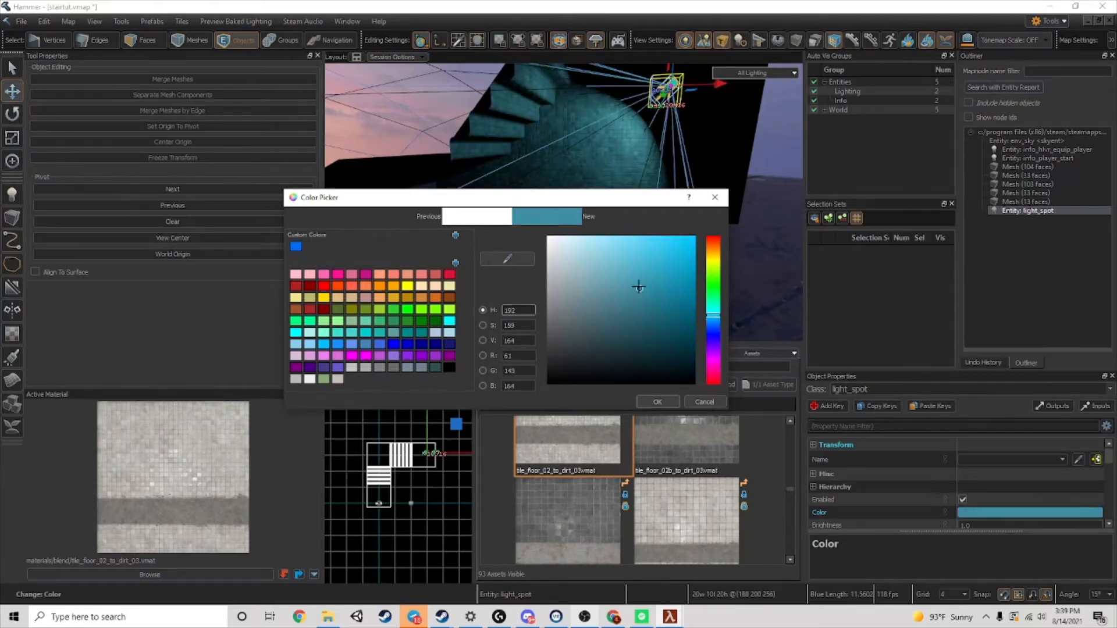
left_click(664, 403)
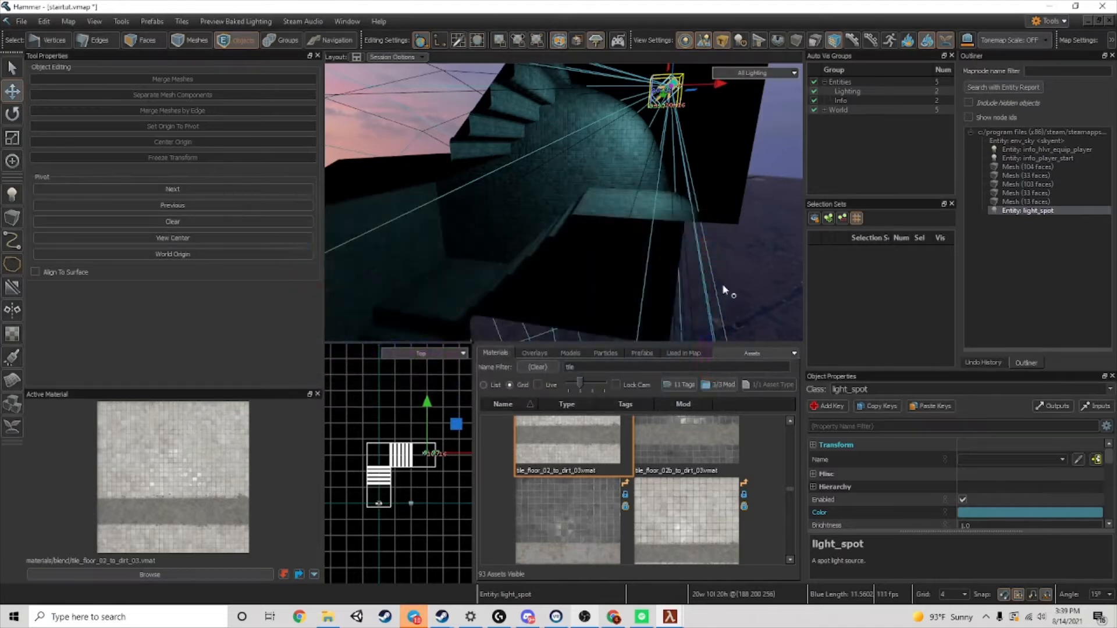
- Examine how the upper spot light falls on the steps, landings and walls throughout the stairwell
left_click(711, 255)
key("z")
key("w")
key("w")
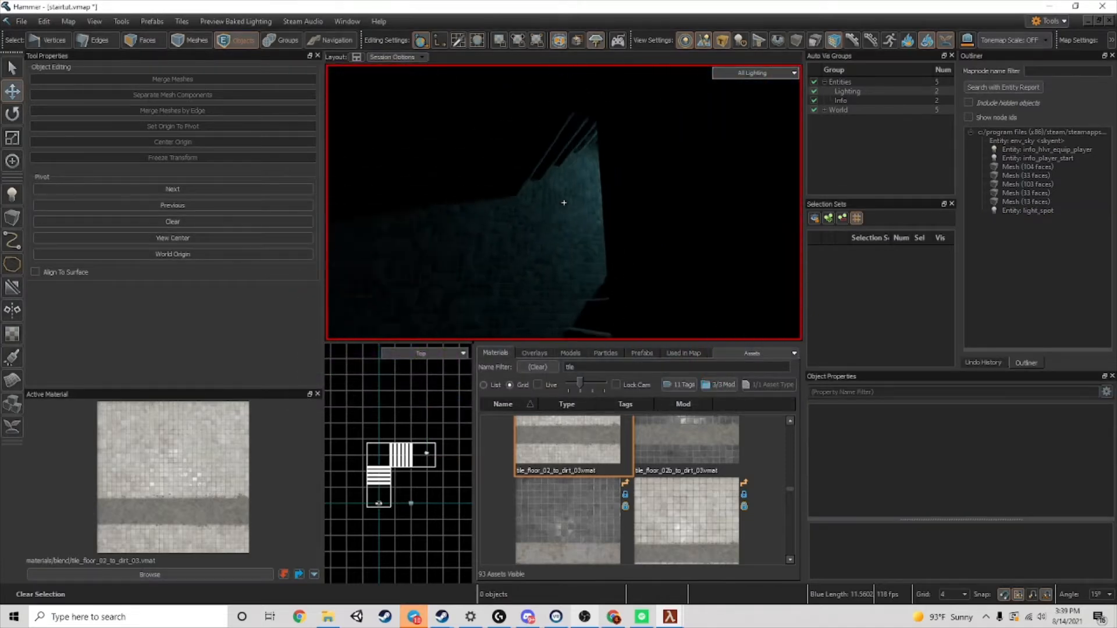
key("w")
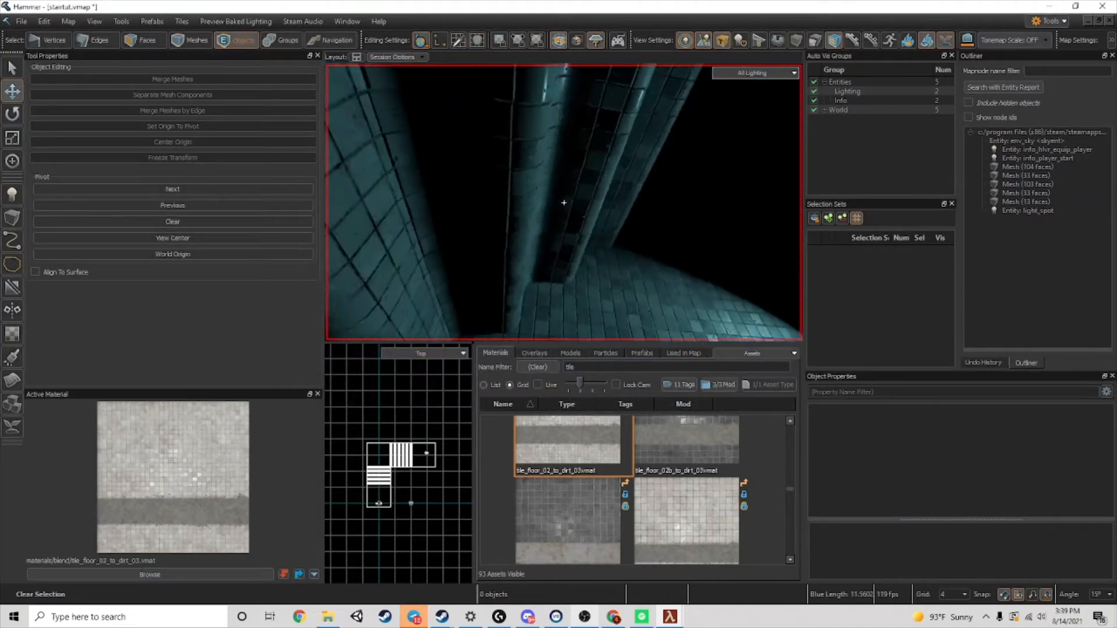
key("w")
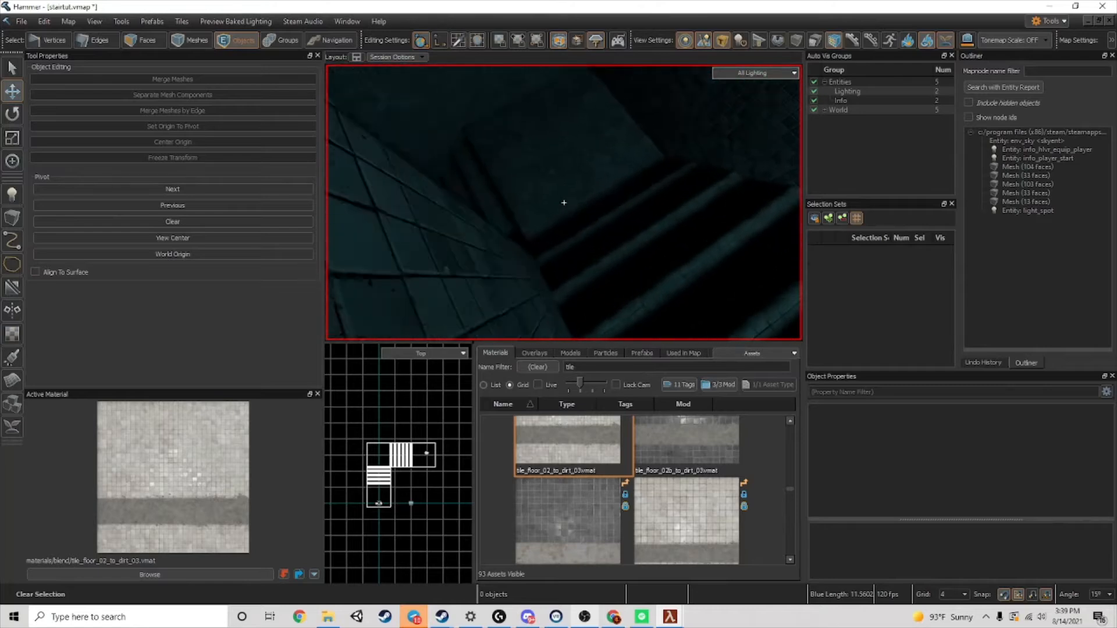
key("w")
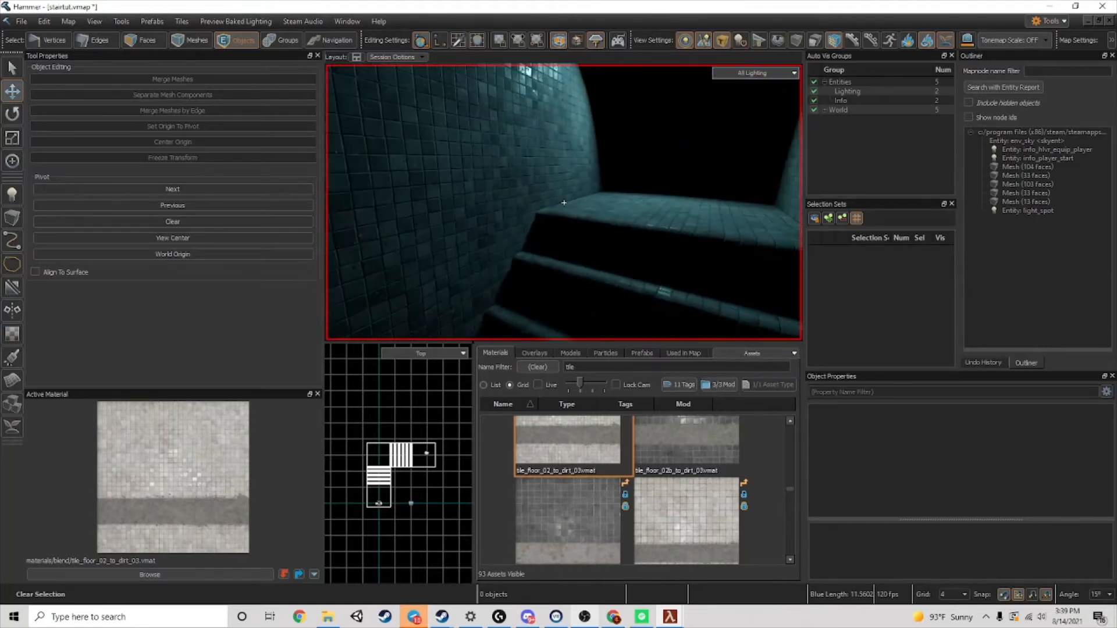
key("z")
key("z")
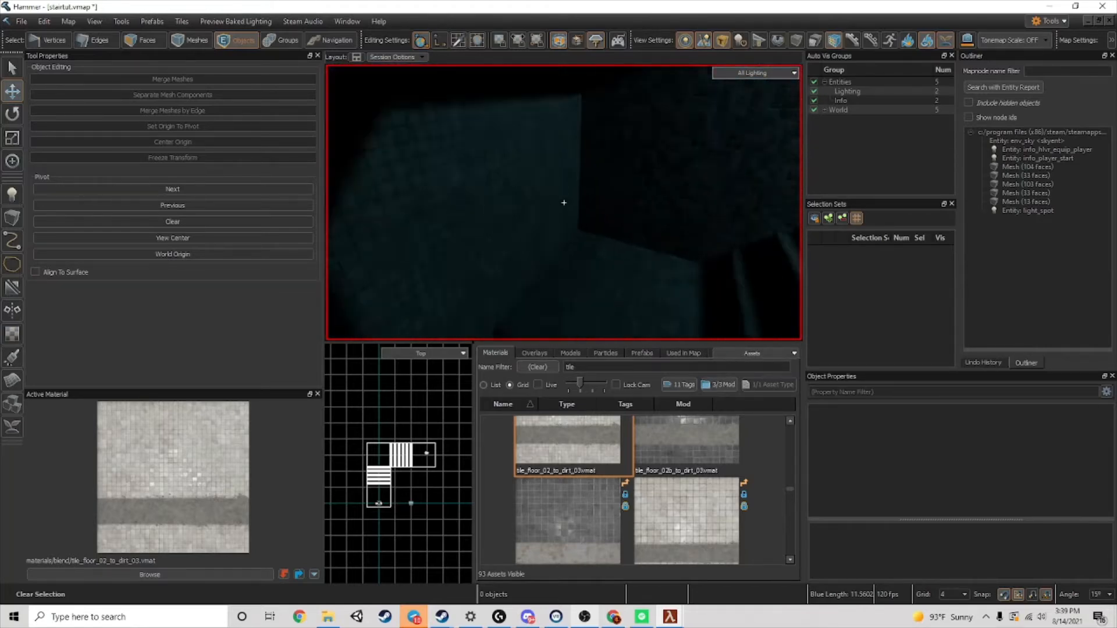
key("s")
key("w")
key("z")
- Place a second spot light entity beside the lower flight of stairs
left_click(7, 200)
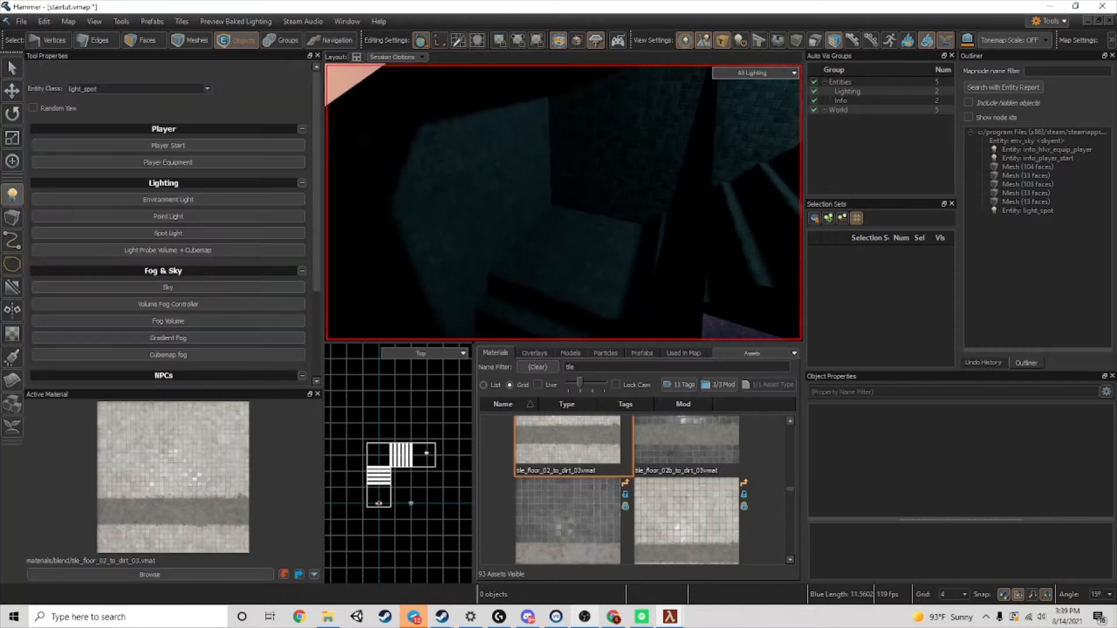
key("z")
left_click(563, 202)
key("s")
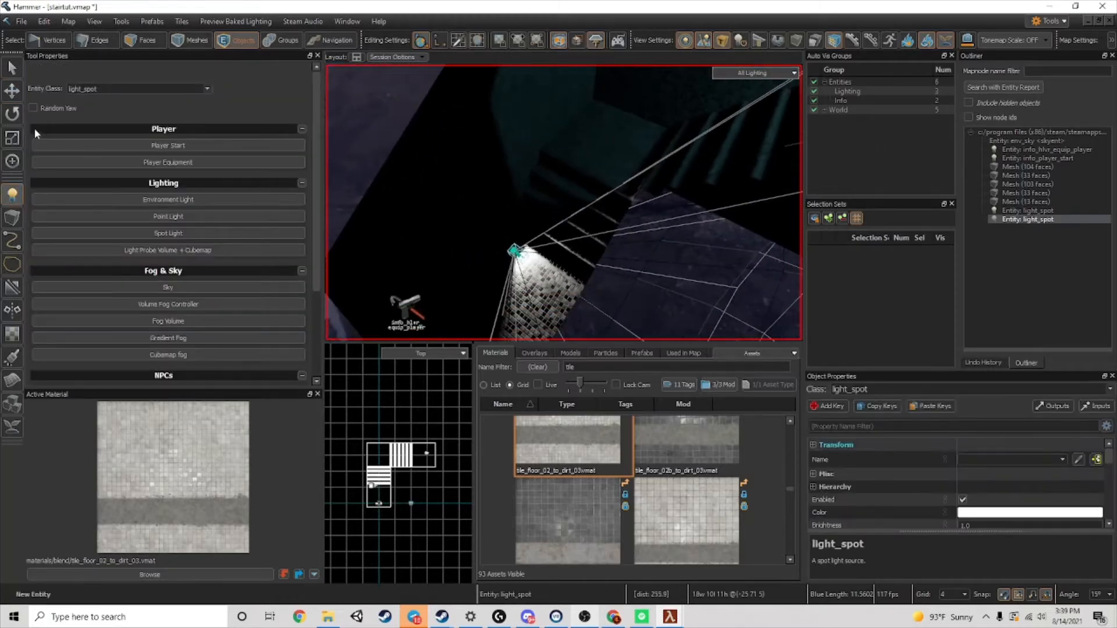
- Rotate the second spot light toward the lower flight and move it outside the stairwell's lower opening, to about -29, -44, 71
key("e")
left_click_drag(567, 251, 440, 273)
key("w")
right_click_drag(564, 233, 622, 225)
left_click(16, 92)
left_click_drag(638, 196, 479, 100)
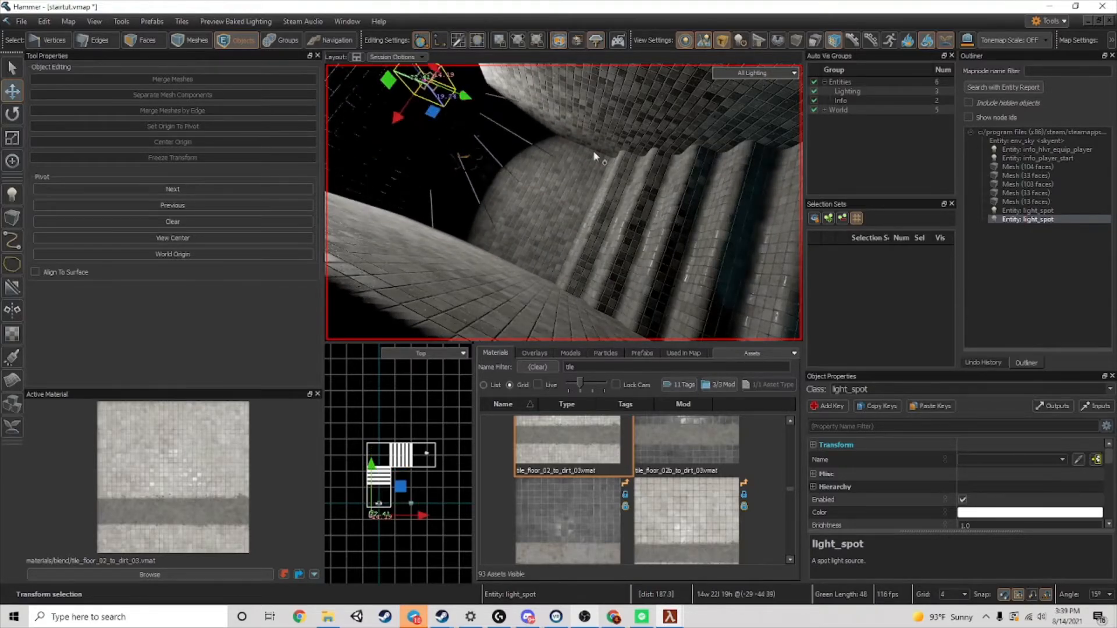
right_click_drag(594, 156, 593, 160)
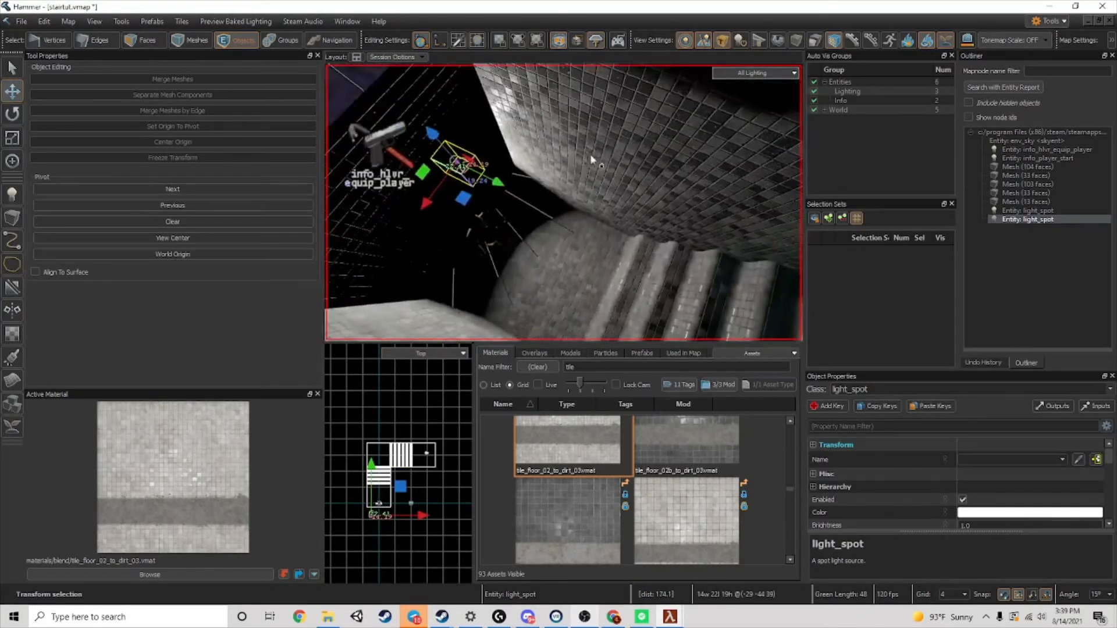
left_click_drag(451, 142, 428, 115)
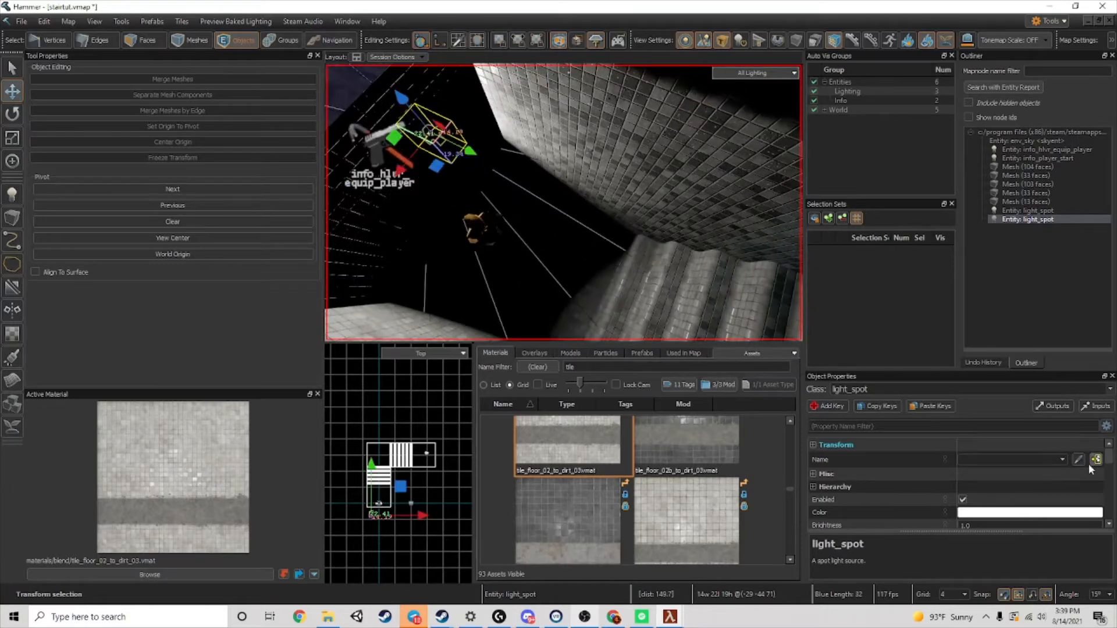
- Colour the lower spot light a dark magenta with hue 317, saturation 143 and value 99
left_click(1048, 516)
left_click(688, 235)
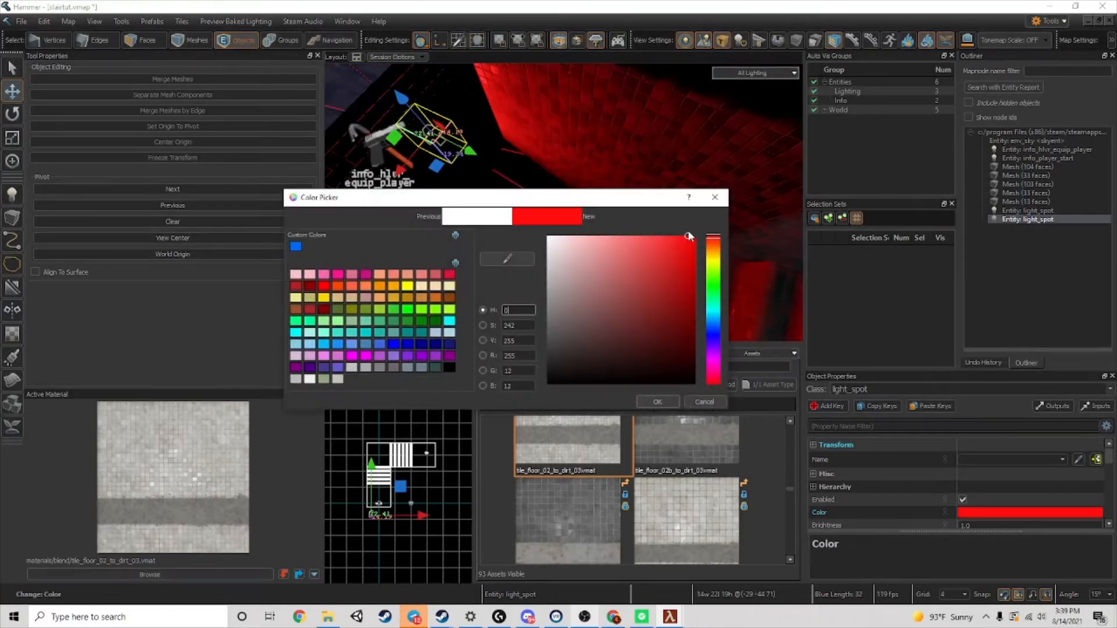
left_click(710, 310)
left_click_drag(710, 310, 710, 365)
left_click(631, 326)
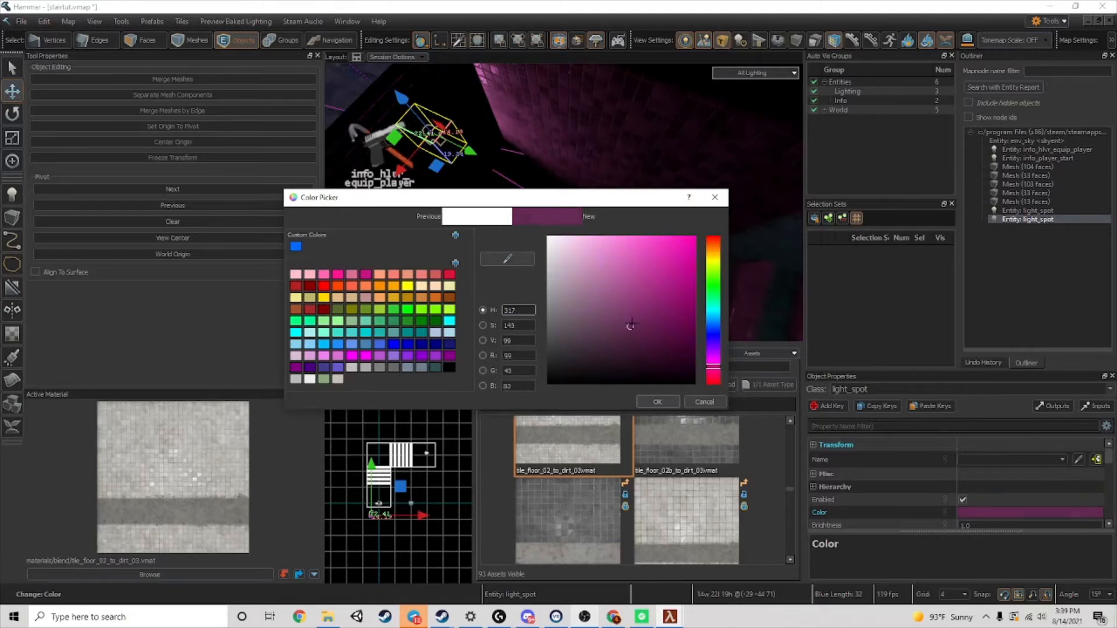
left_click(662, 403)
- Recolour the spot light above the upper landing a brighter blue with hue 230
left_click(656, 235)
mouse_move(656, 235)
left_mouse_down()
mouse_move(564, 202)
mouse_move(651, 252)
left_mouse_up()
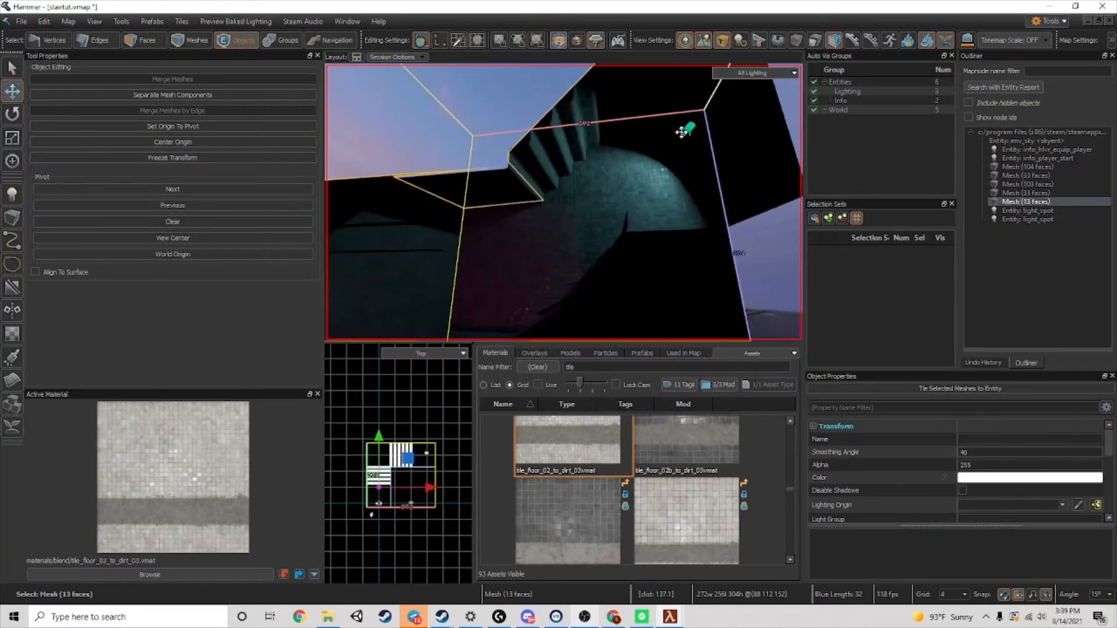
mouse_move(710, 125)
left_mouse_down()
mouse_move(721, 107)
mouse_move(643, 217)
mouse_move(721, 123)
left_mouse_up()
left_click(719, 111)
left_click(748, 98)
left_click(700, 124)
right_click_drag(700, 124, 757, 326)
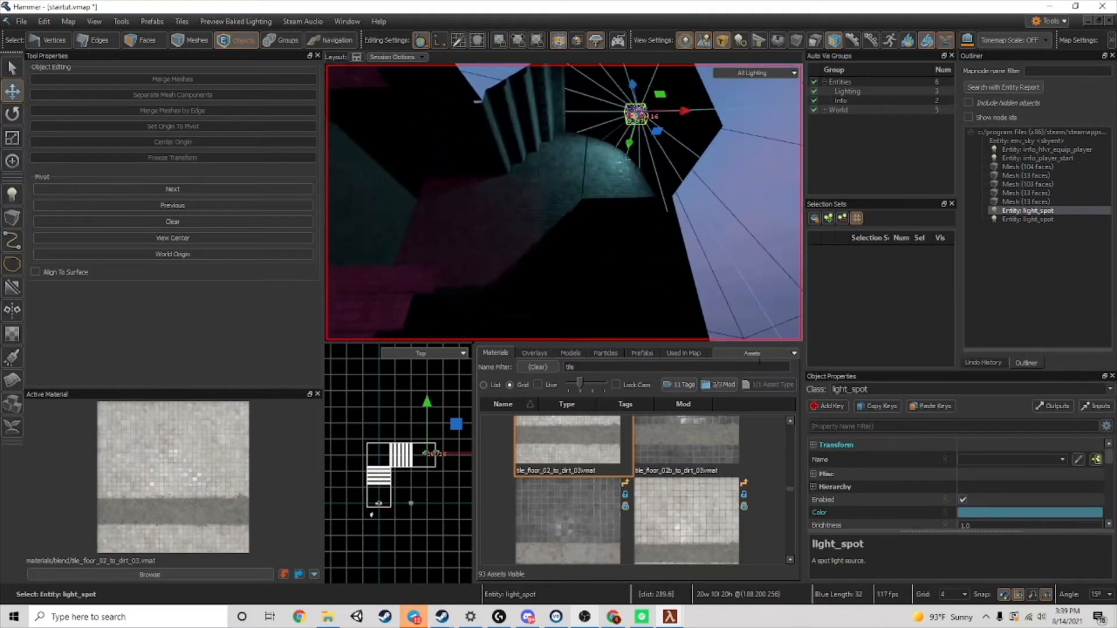
left_click(993, 511)
left_click(710, 330)
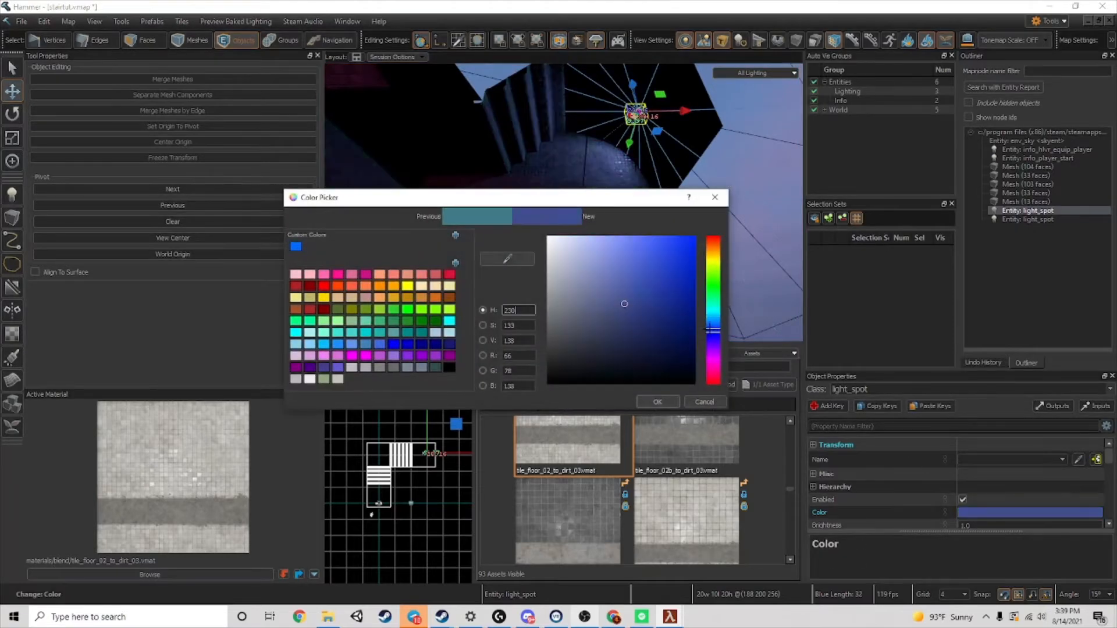
left_click_drag(641, 285, 640, 258)
left_click(667, 402)
- Place a point light entity on the wall beside the middle landing
left_click(711, 184)
right_click_drag(711, 183, 545, 194)
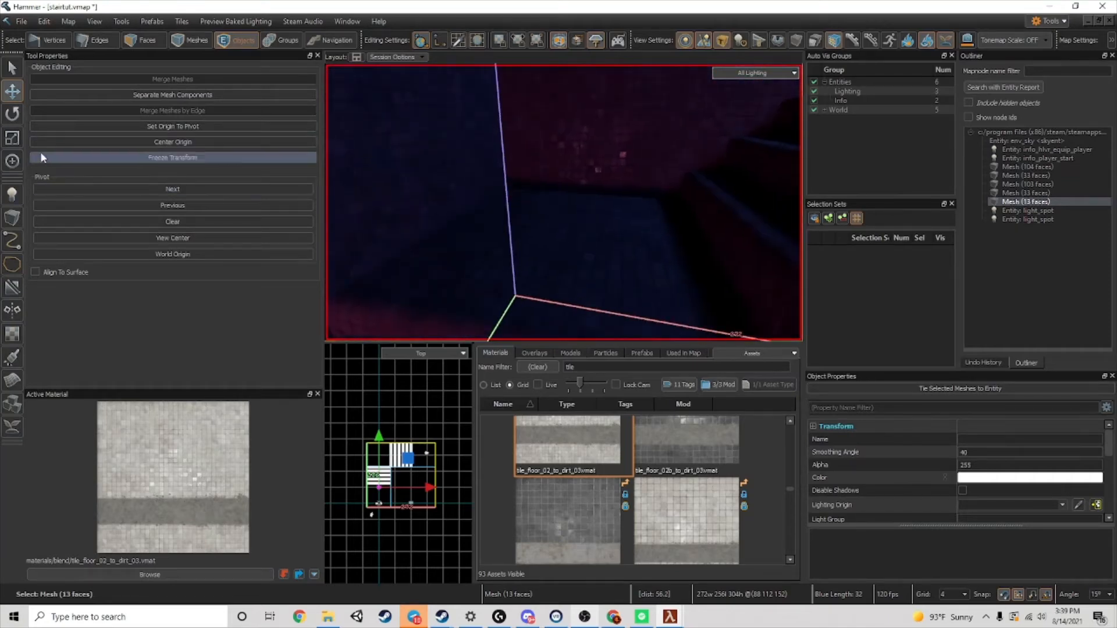
key("shift+e")
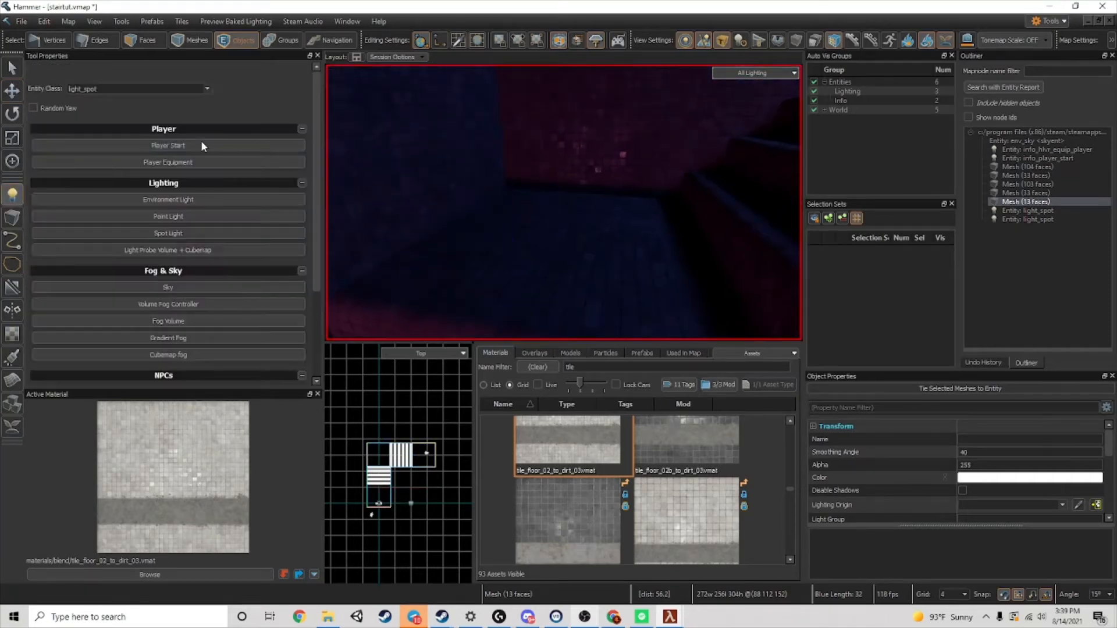
left_click(181, 218)
left_click(515, 211)
right_click_drag(515, 210, 533, 204)
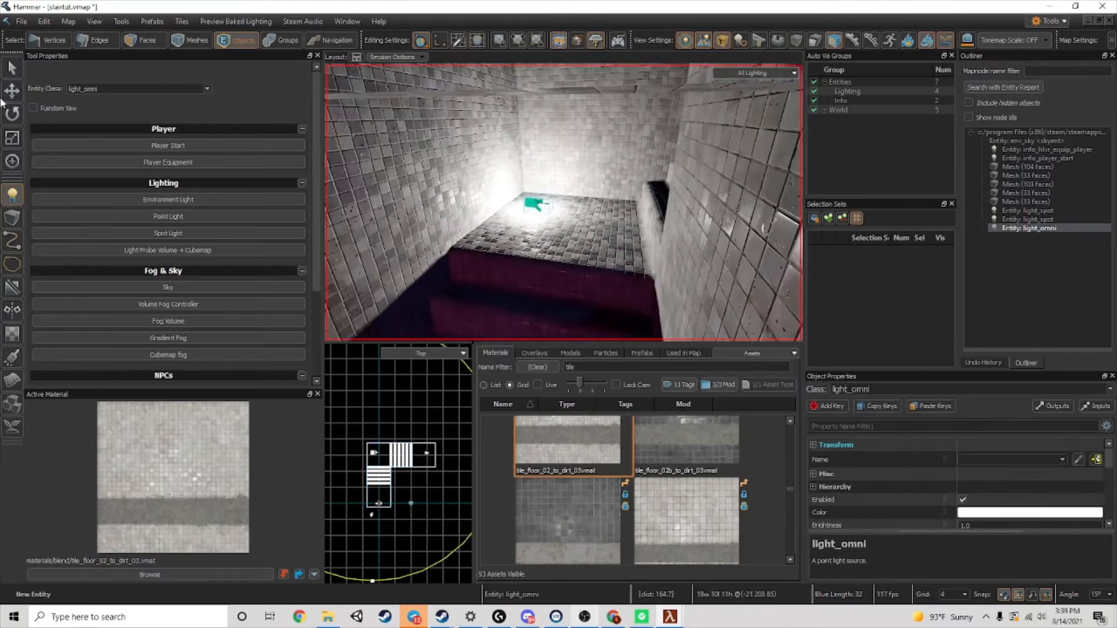
- Raise the point light above the middle landing to a height of 176 and shift it toward the landing's back wall
left_click(12, 91)
left_click_drag(531, 158, 530, 65)
right_click_drag(582, 120, 587, 124)
right_click_drag(645, 207, 646, 200)
left_click_drag(645, 193, 616, 149)
right_click_drag(615, 149, 568, 205)
- Colour the point light a muted green, #518357
left_click(1057, 516)
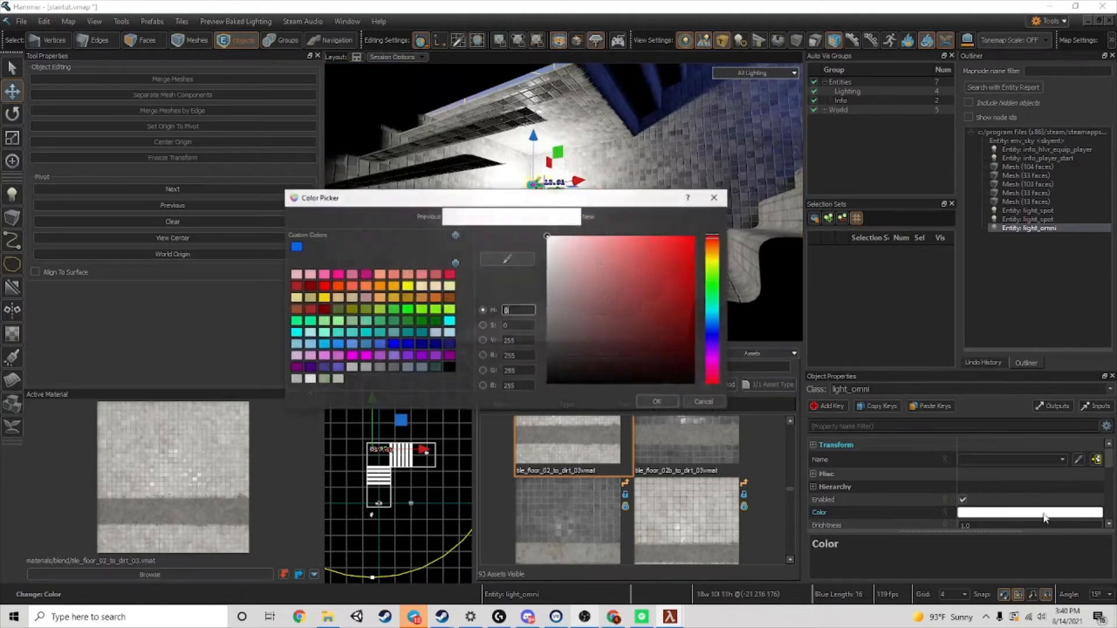
left_click_drag(713, 315, 713, 288)
left_click(602, 298)
left_click_drag(603, 298, 597, 309)
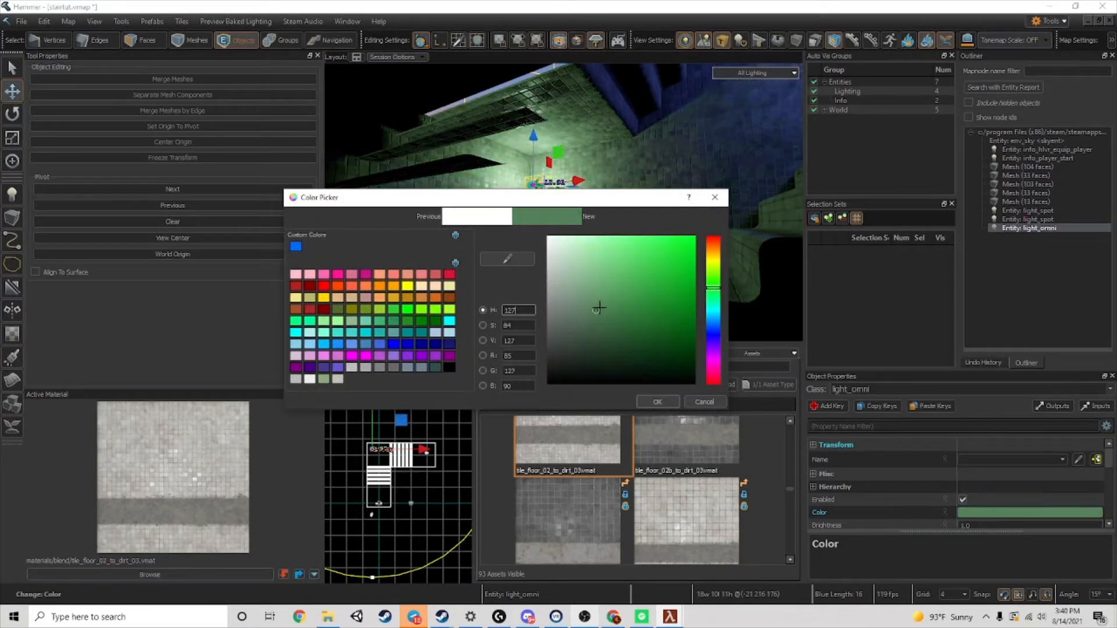
left_click(649, 402)
- Set the point light's brightness to 0.1 and lower it 48 units toward the middle landing
right_click_drag(739, 314, 739, 314)
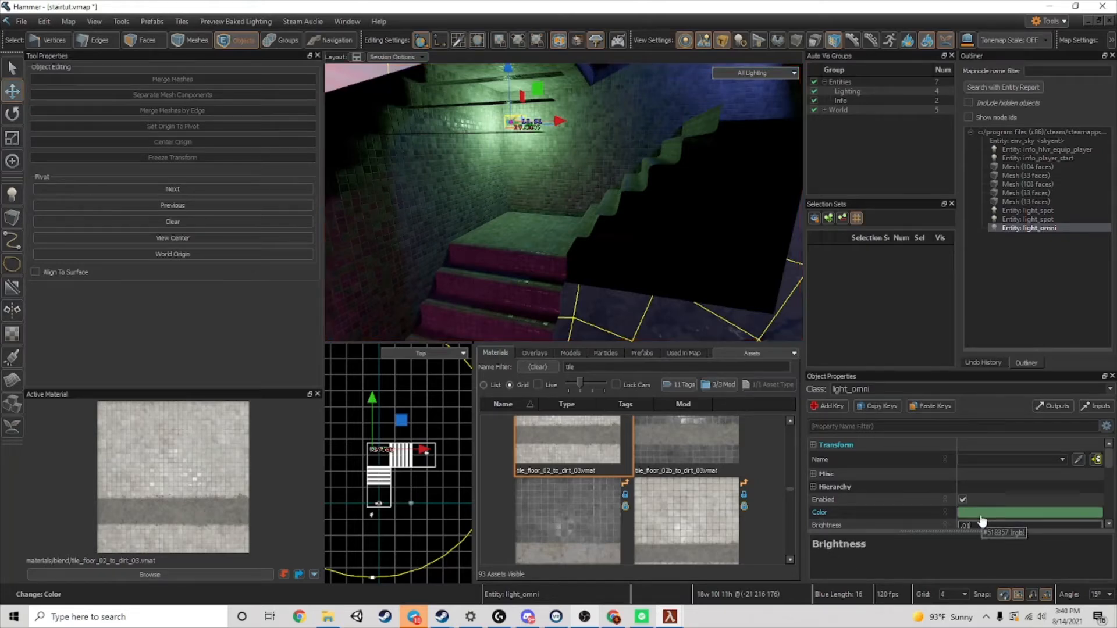
key("Return")
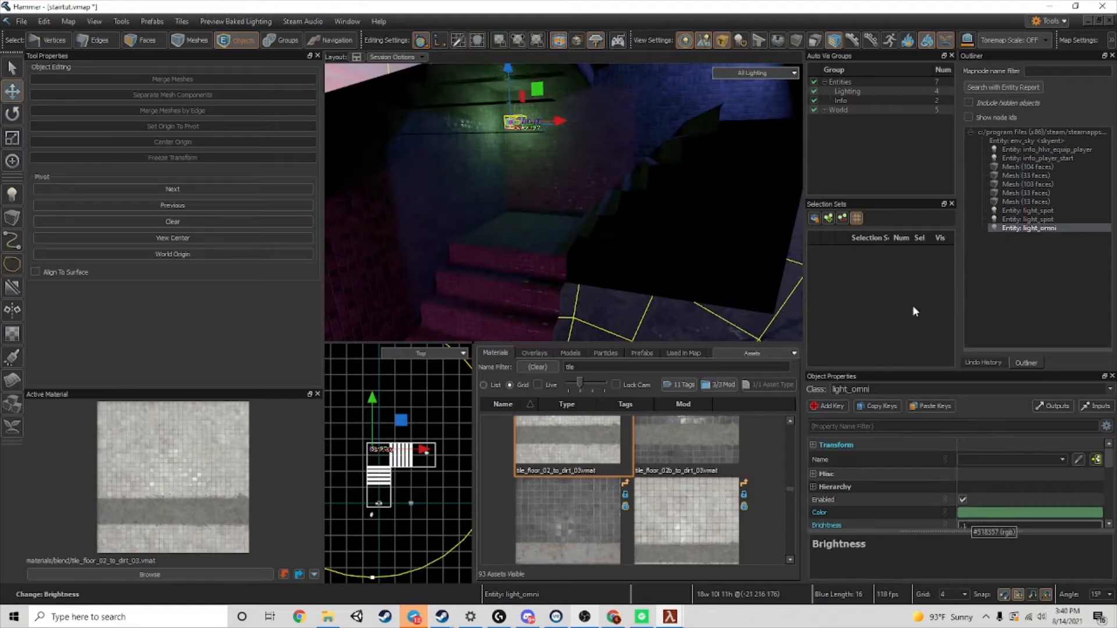
left_click_drag(505, 70, 510, 120)
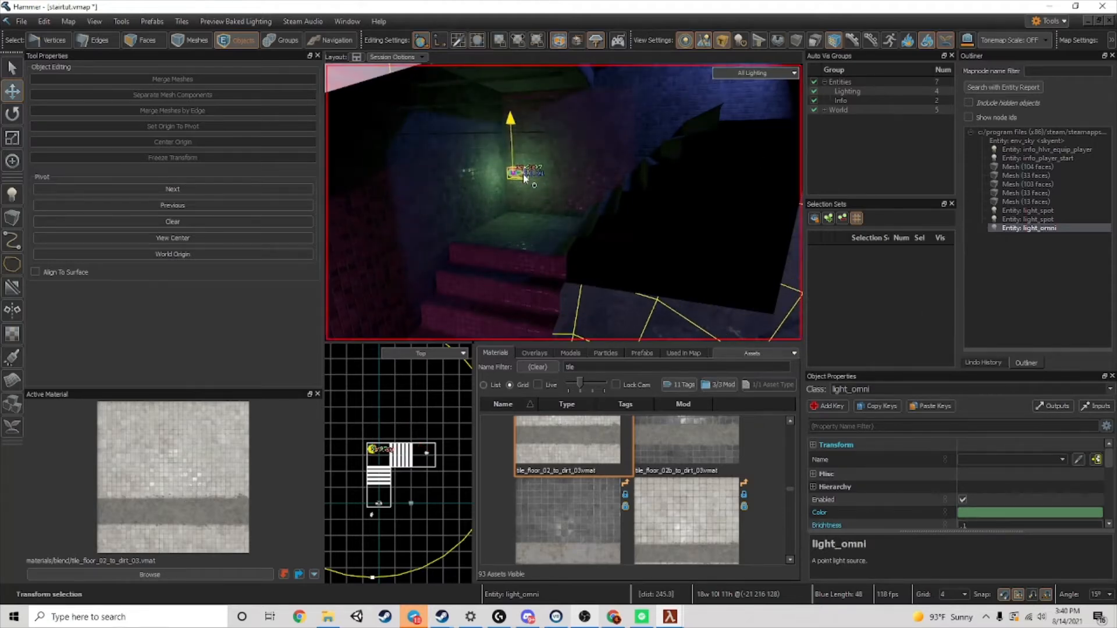
scroll(614, 255, "down", 5)
left_click(644, 304)
key("w")
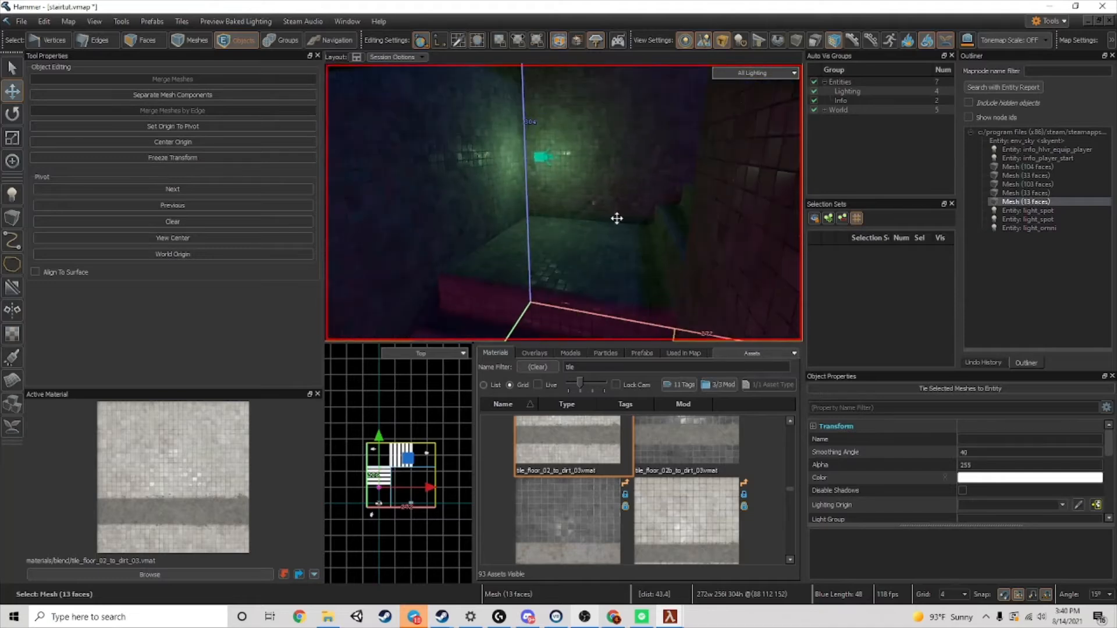
- Select the point light above the middle landing and move it up and away from the back wall, to position 17, 204, 156
key("s")
key("w")
key("a")
left_click(620, 151)
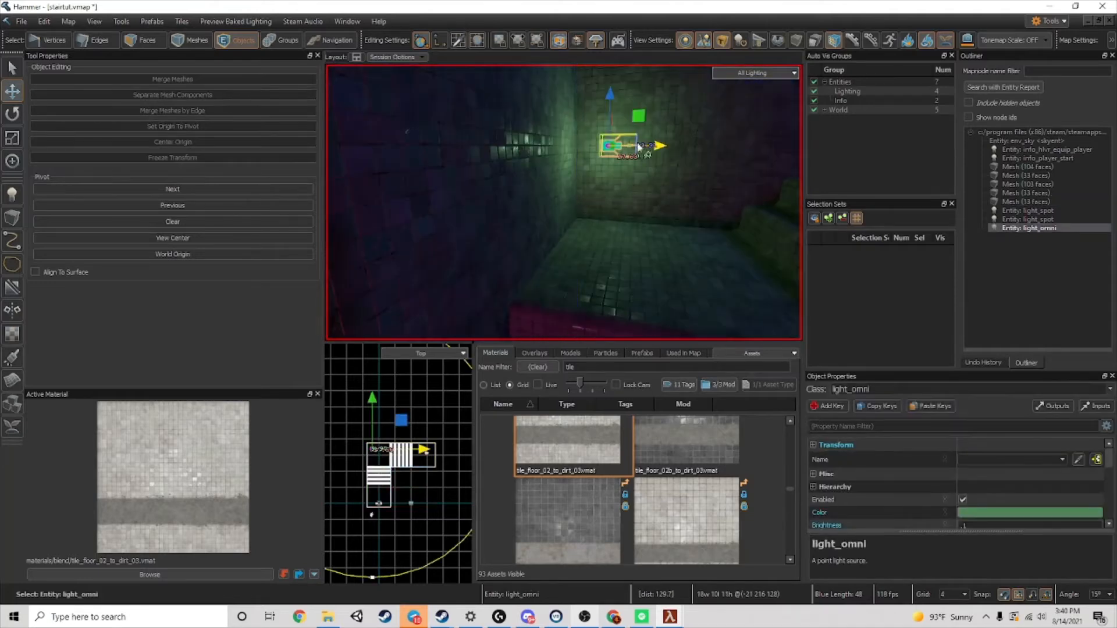
key("a")
mouse_move(705, 103)
left_mouse_down()
mouse_move(699, 156)
mouse_move(706, 87)
left_mouse_up()
key("s")
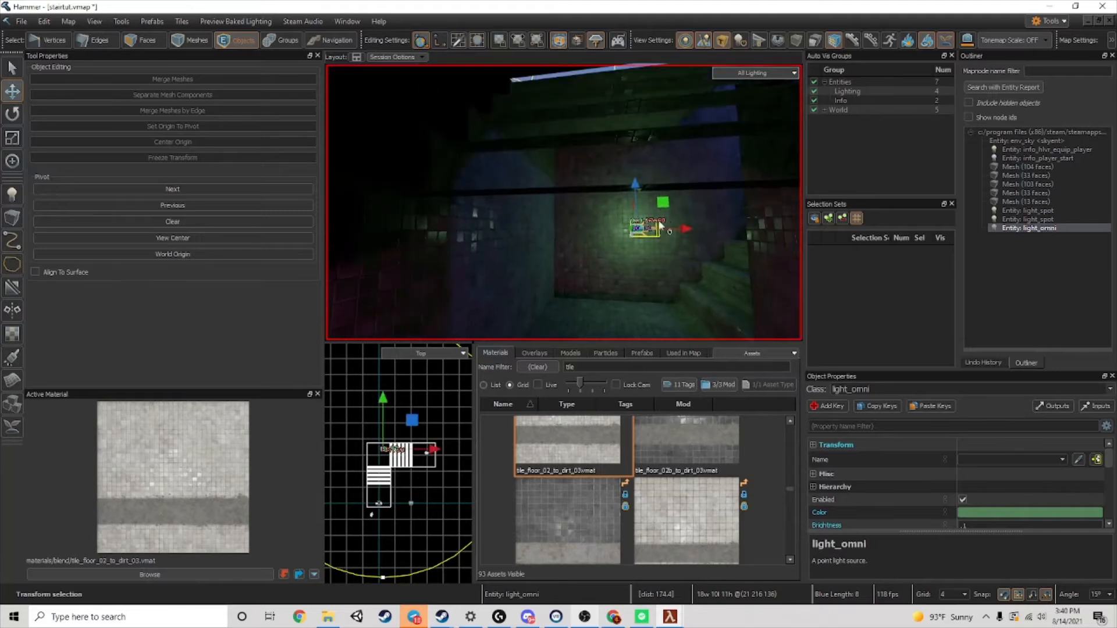
key("w")
key("d")
right_click_drag(632, 232, 662, 199)
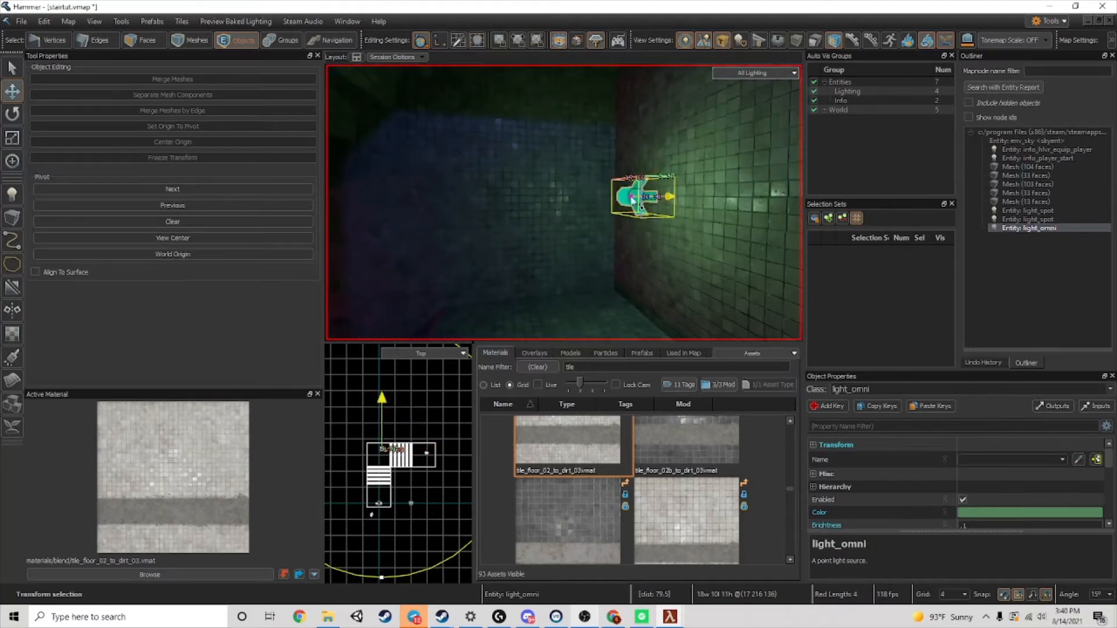
left_click_drag(632, 199, 605, 127)
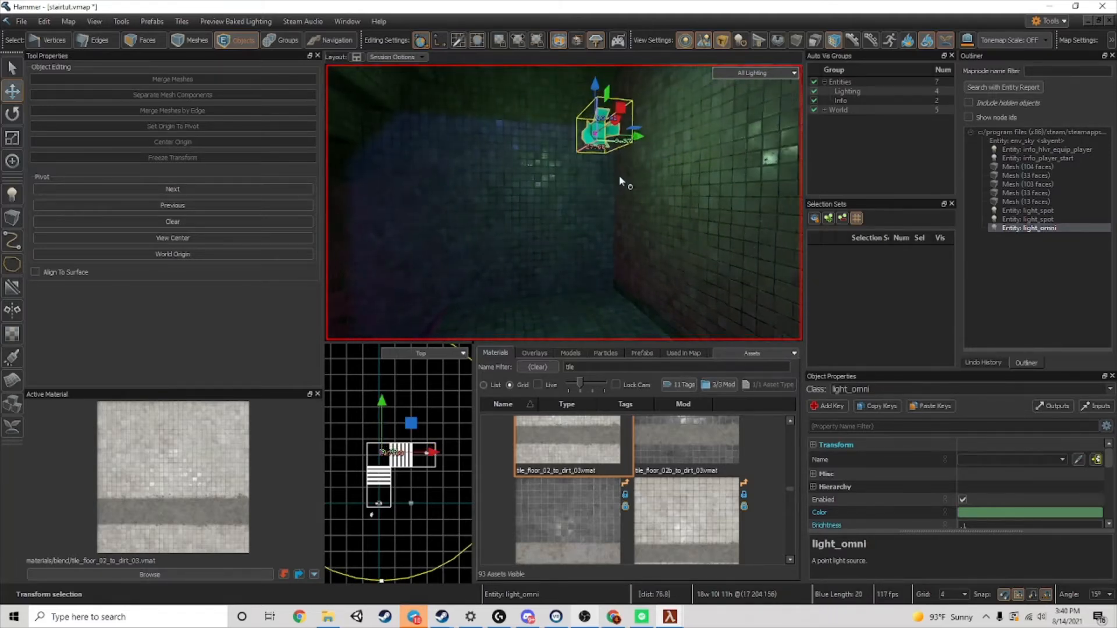
- Examine how the raised point light illuminates the walls and ceiling around the middle landing, from a distance and up close
scroll(616, 177, "down", 6)
key("Escape")
right_click_drag(527, 302, 571, 230)
left_click(564, 229)
scroll(638, 279, "up", 6)
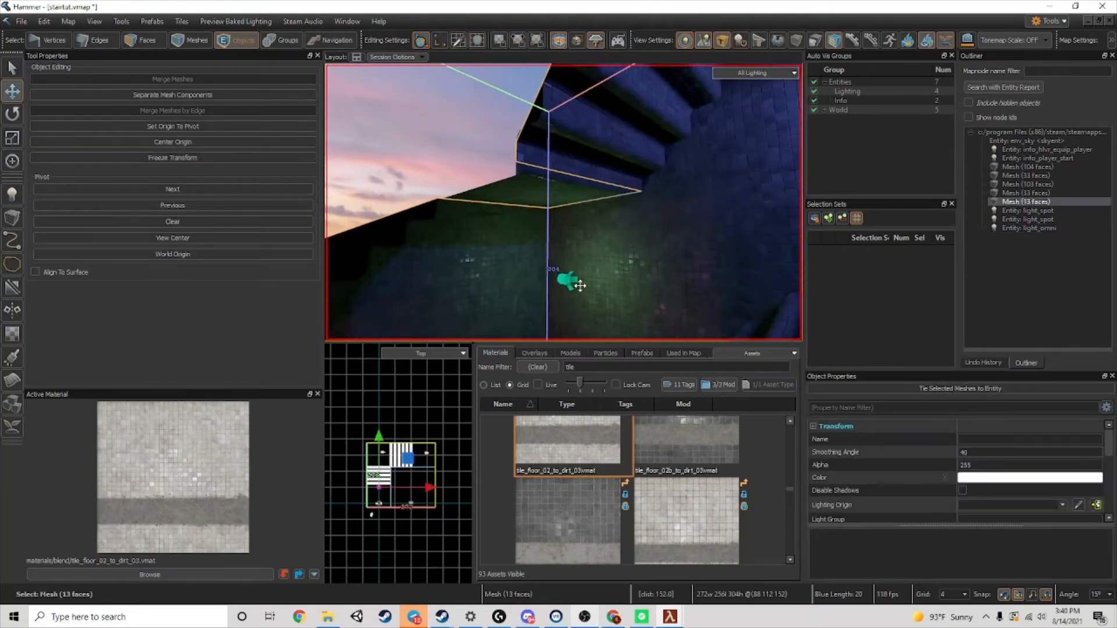
left_click(570, 295)
scroll(569, 295, "down", 6)
scroll(570, 296, "up", 6)
right_click_drag(570, 291, 578, 312)
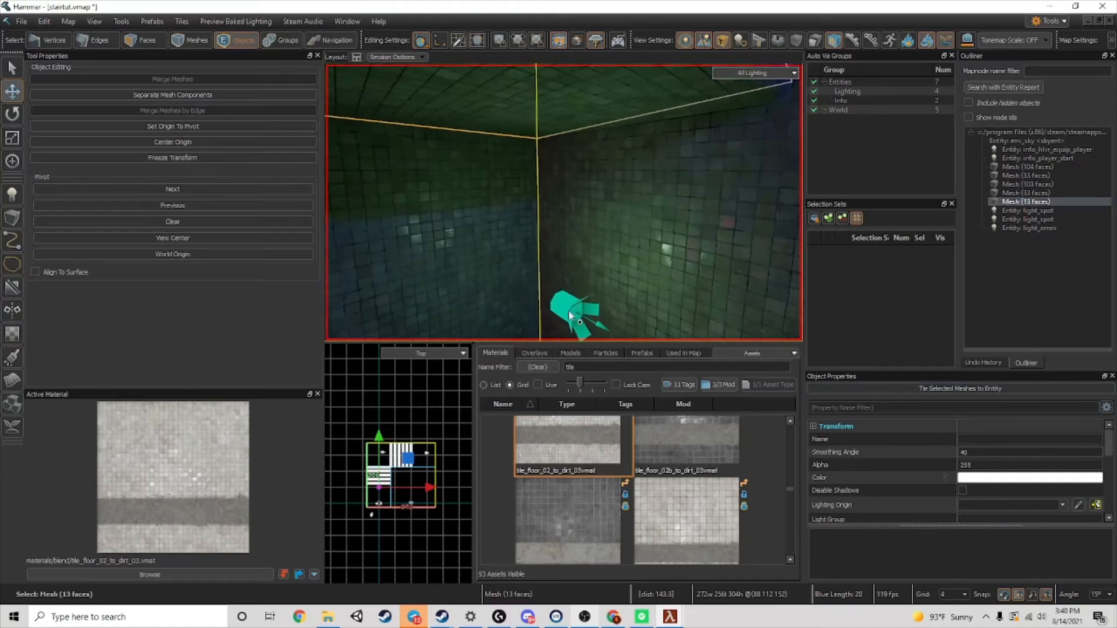
- Recolour the point light a darker bluish green with hue 149, saturation 151 and value 98
left_click(578, 311)
scroll(579, 311, "down", 6)
left_click(998, 518)
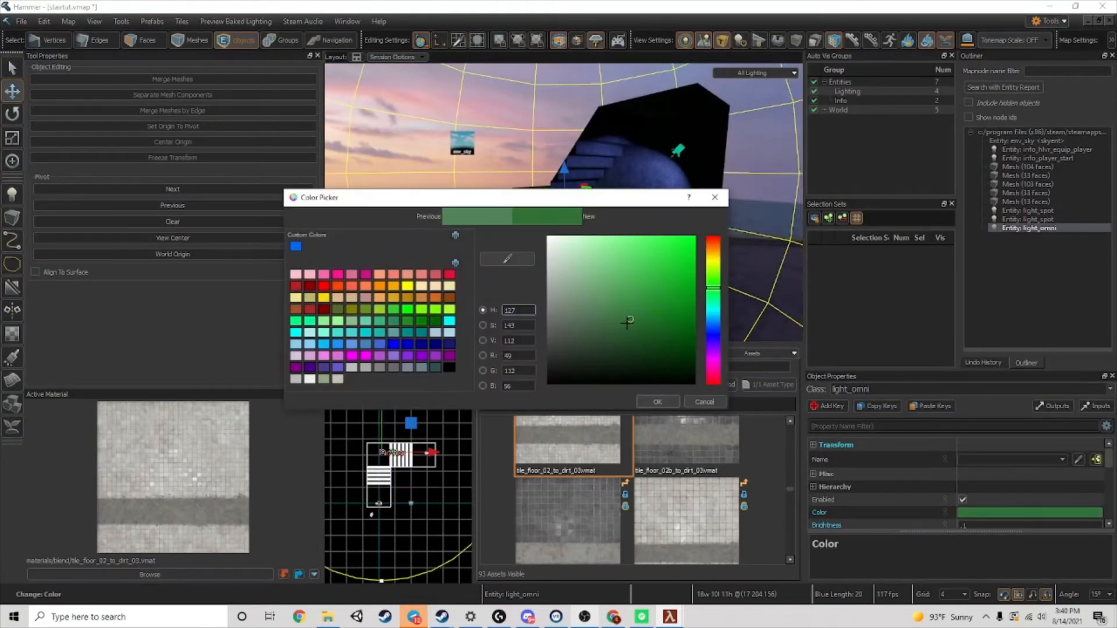
left_click_drag(634, 197, 964, 89)
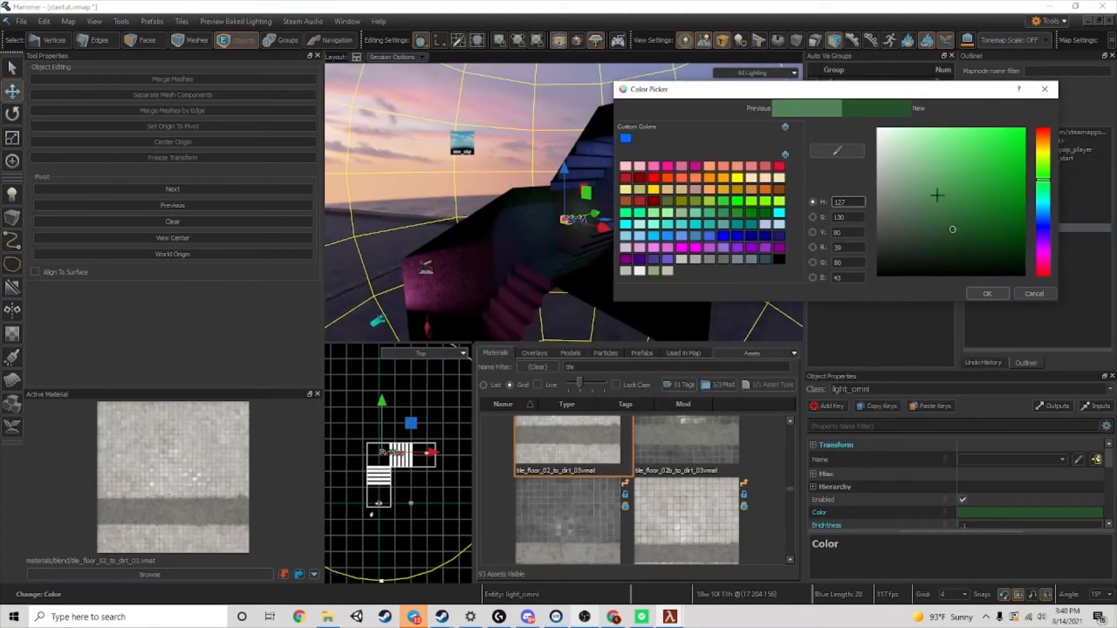
mouse_move(1033, 206)
left_mouse_down()
mouse_move(1042, 302)
mouse_move(1035, 104)
mouse_move(1039, 199)
mouse_move(1042, 188)
left_mouse_up()
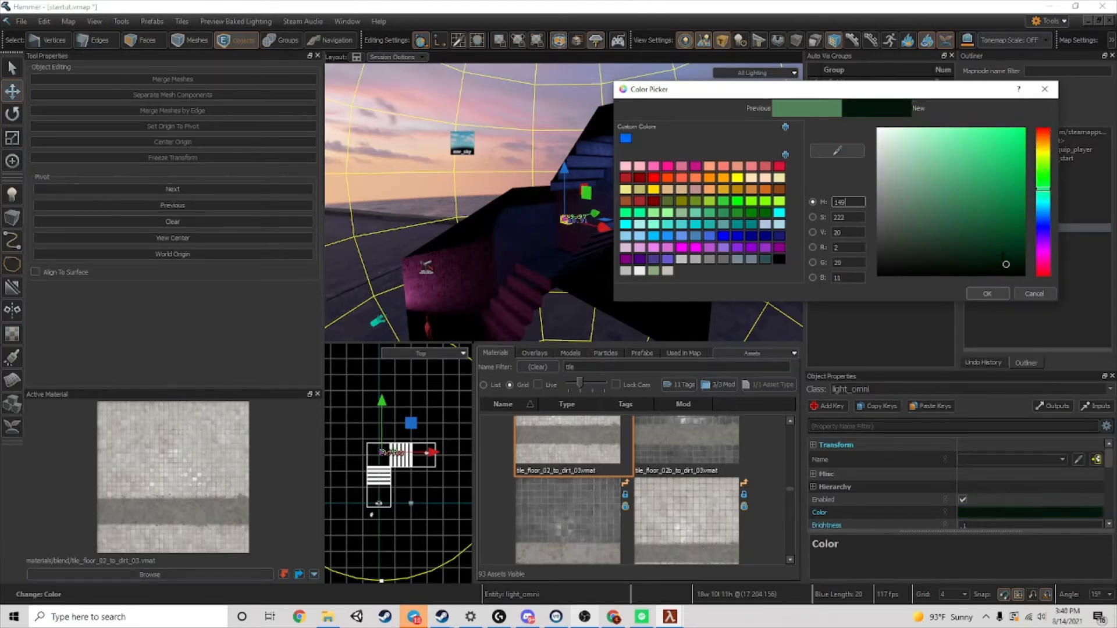
mouse_move(1006, 264)
left_mouse_down()
mouse_move(918, 157)
mouse_move(856, 139)
mouse_move(861, 230)
mouse_move(939, 238)
mouse_move(965, 219)
left_mouse_up()
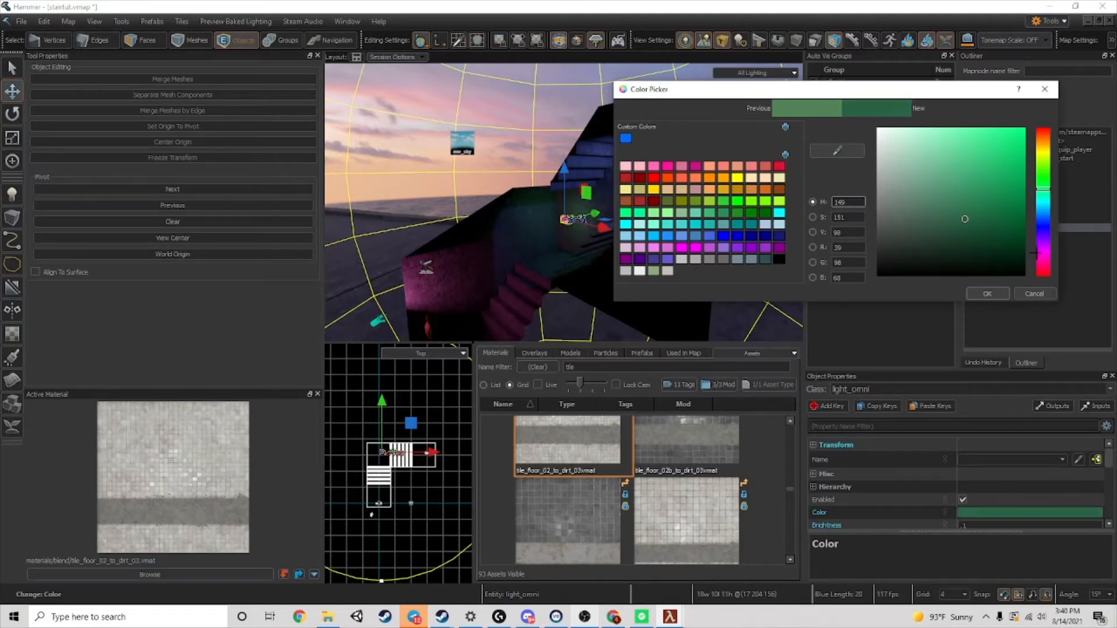
- Set the light_omni's color to dark green RGB 14, 57, 31 and clear the selection
left_click_drag(1036, 253, 1044, 187)
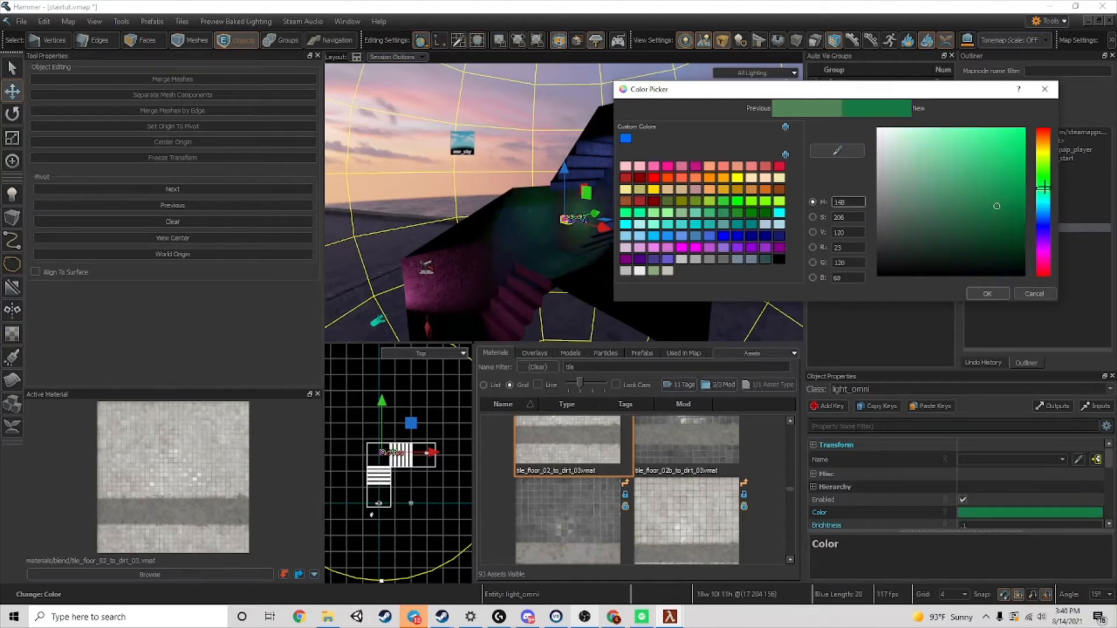
left_click_drag(973, 210, 990, 239)
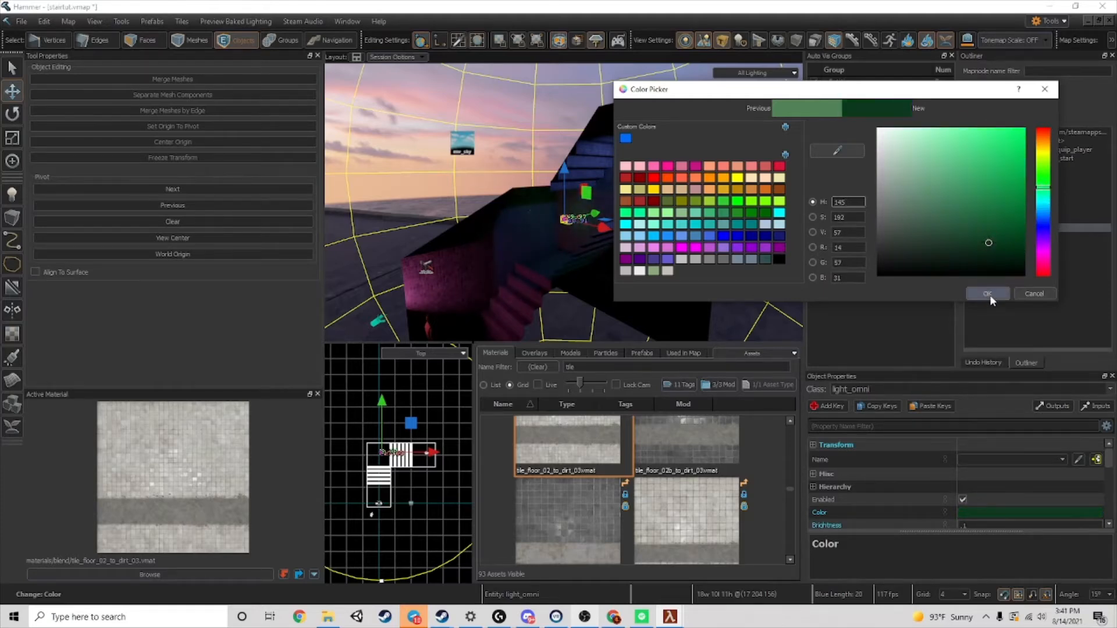
left_click(991, 295)
left_click(561, 314)
scroll(560, 313, "up", 5)
left_click(458, 158)
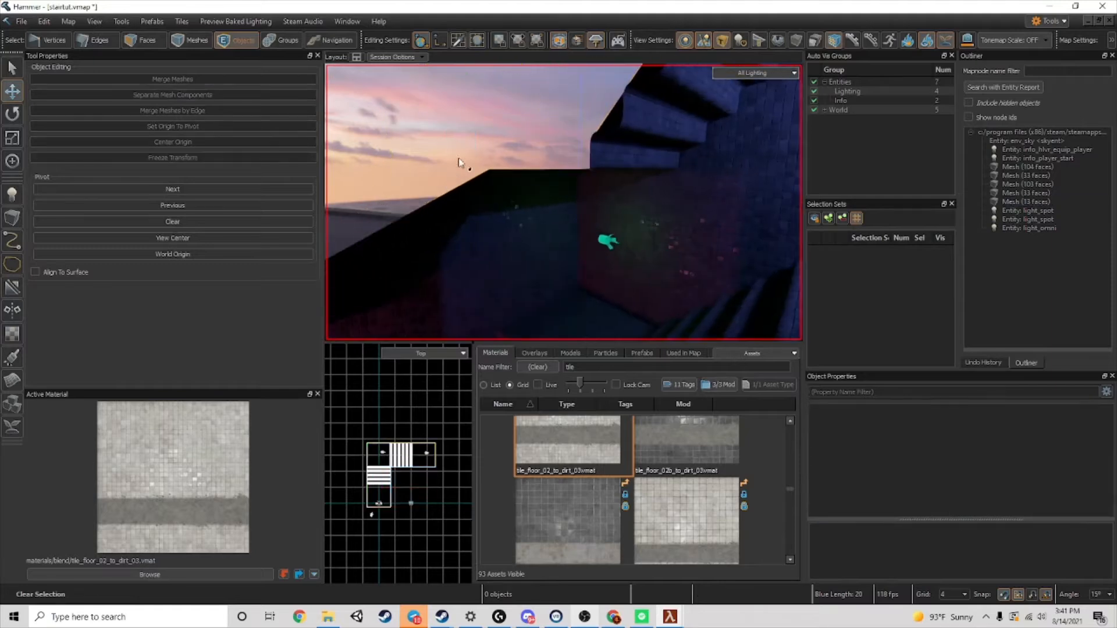
- Save the stairtut map and leave nothing selected
right_click_drag(459, 158, 564, 203)
left_click(534, 197)
scroll(594, 242, "down", 6)
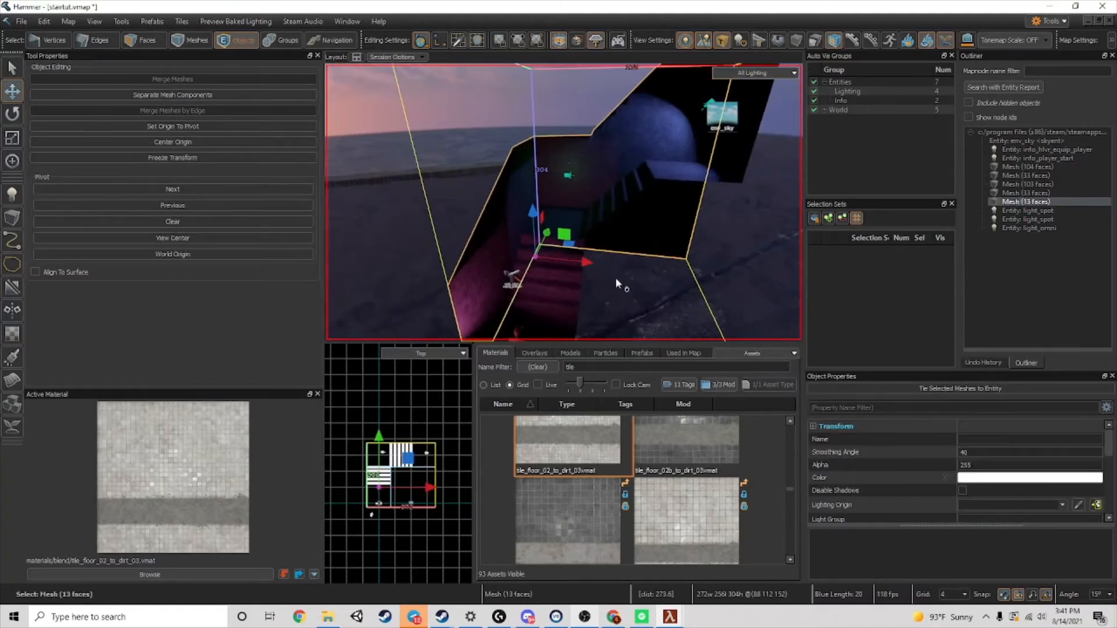
scroll(615, 279, "up", 3)
key("ctrl+s")
right_click_drag(575, 225, 490, 124)
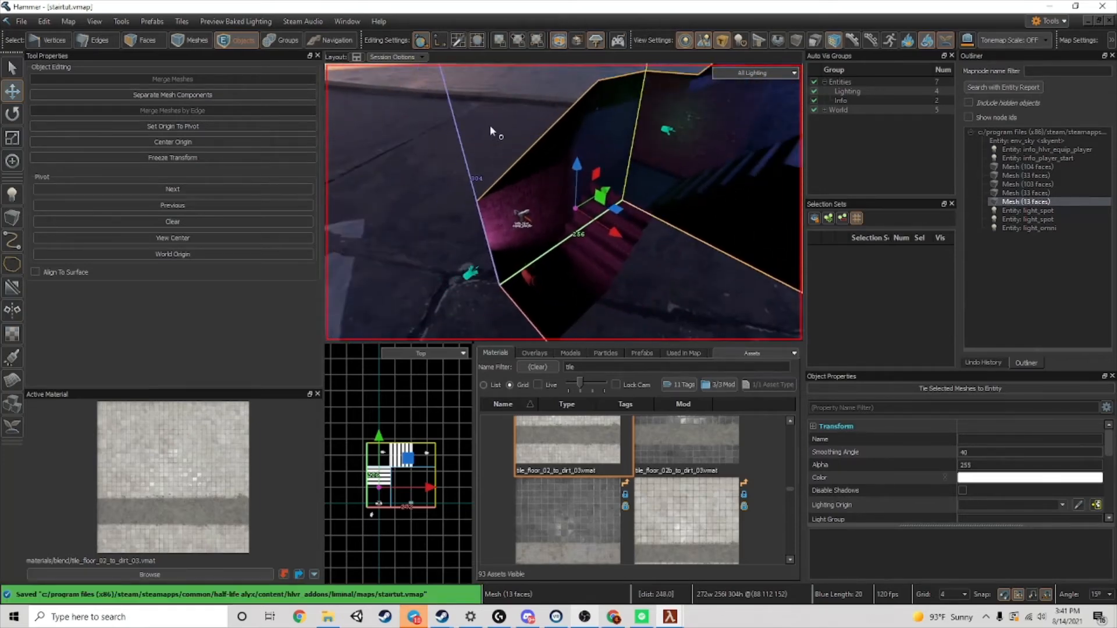
left_click(490, 126)
scroll(499, 201, "up", 1)
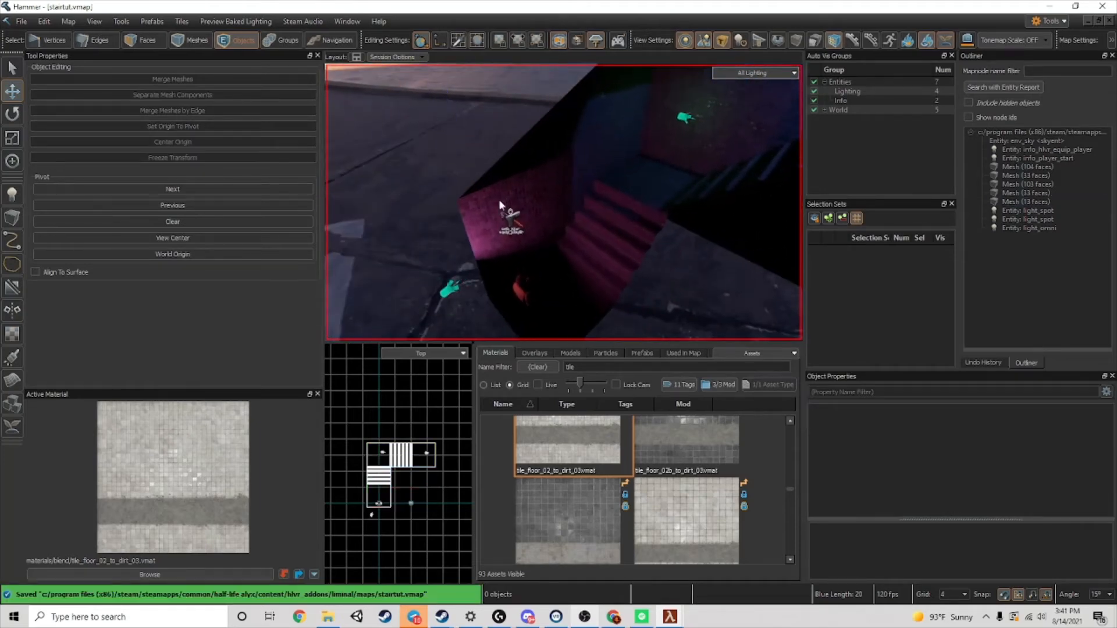
- Add an env_combined_light_probe_volume entity to the map
left_click(719, 43)
left_click(580, 242)
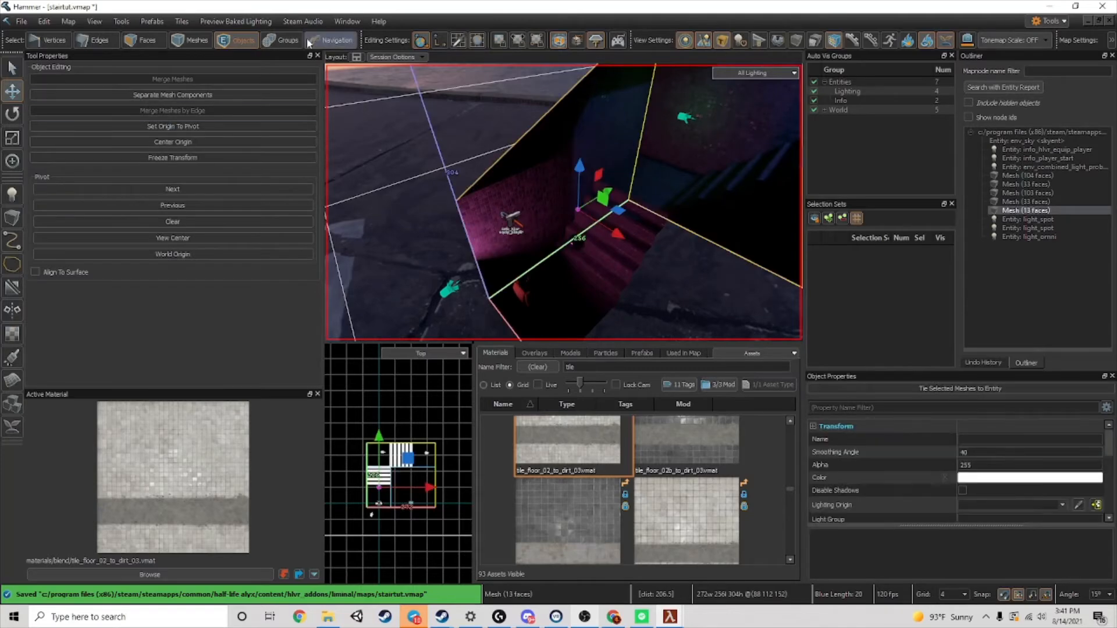
right_click_drag(521, 143, 651, 219)
left_click(563, 196)
scroll(602, 257, "up", 2)
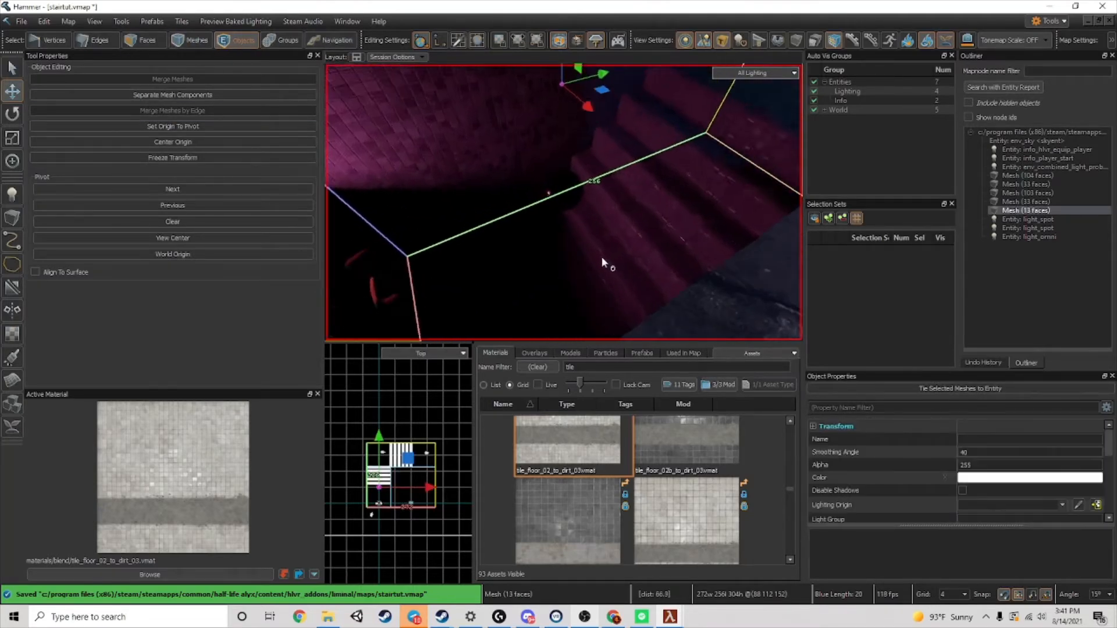
- Move the light probe volume up into the stairwell, with its origin at 0, 192, 176
left_click(573, 203)
scroll(598, 174, "down", 3)
left_click_drag(581, 194, 707, 130)
scroll(706, 131, "down", 6)
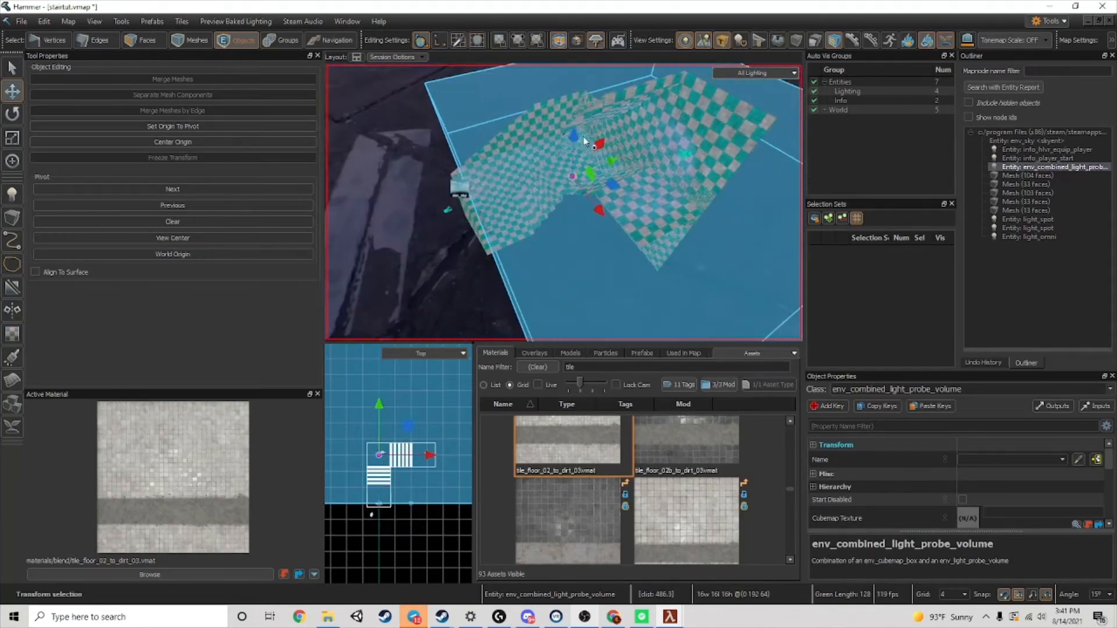
left_click_drag(585, 141, 579, 130)
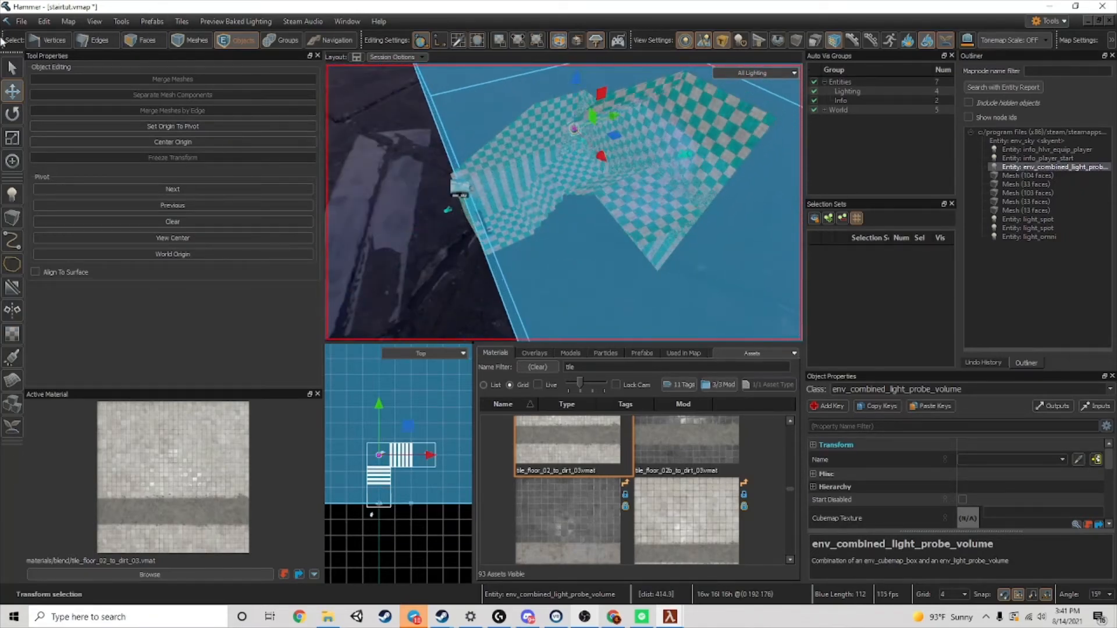
- Pull both X sides of the light probe volume in around the stairwell and extend its near Y side past the stairs
left_click(12, 68)
right_click_drag(582, 175, 630, 176)
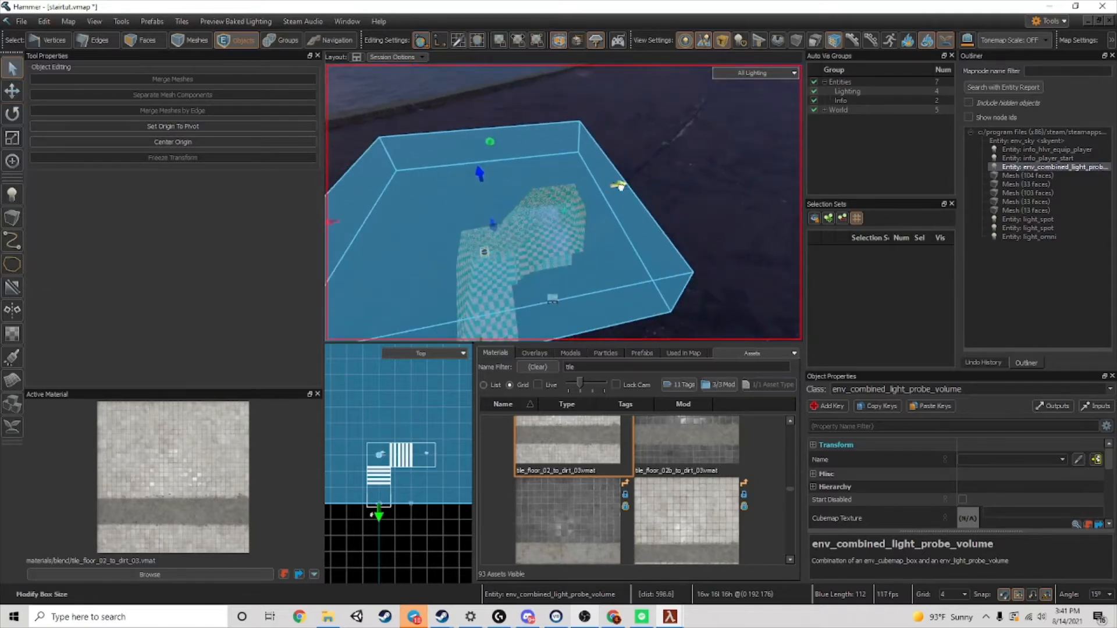
left_click_drag(621, 186, 588, 207)
key("a")
left_click_drag(392, 221, 492, 207)
left_click_drag(594, 312, 606, 338)
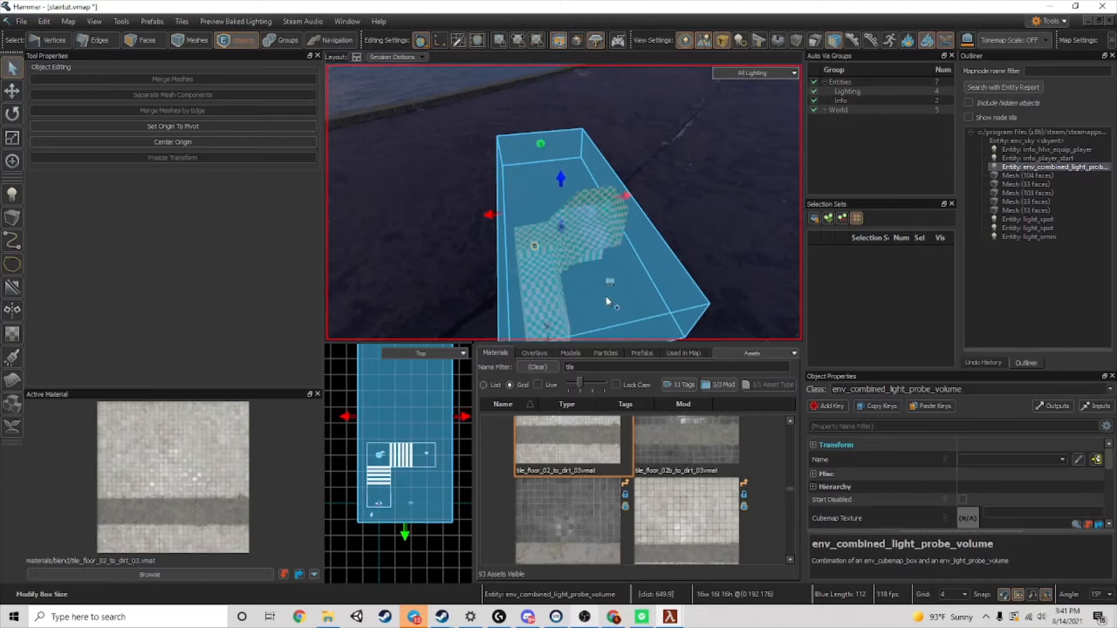
- Lower the probe volume's floor, pull its far Y side in near the stairwell, and raise its ceiling to enclose the stairs
key("w")
right_click_drag(605, 338, 578, 299)
key("s")
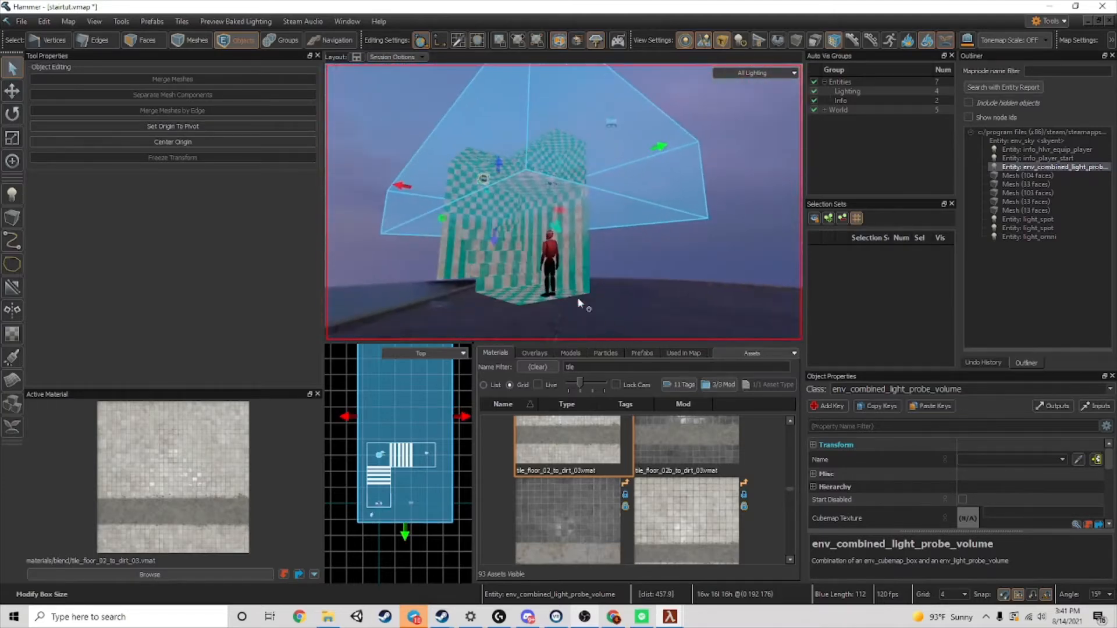
left_click_drag(494, 249, 487, 324)
key("w")
right_click_drag(512, 240, 459, 215)
key("s")
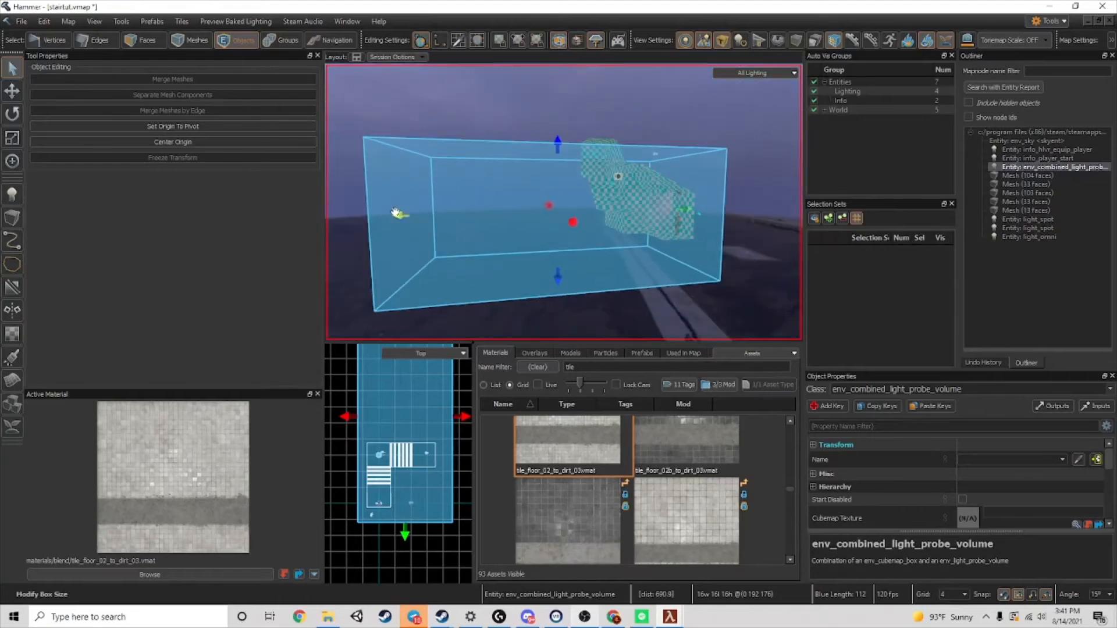
left_click_drag(387, 216, 566, 203)
left_click_drag(623, 140, 628, 120)
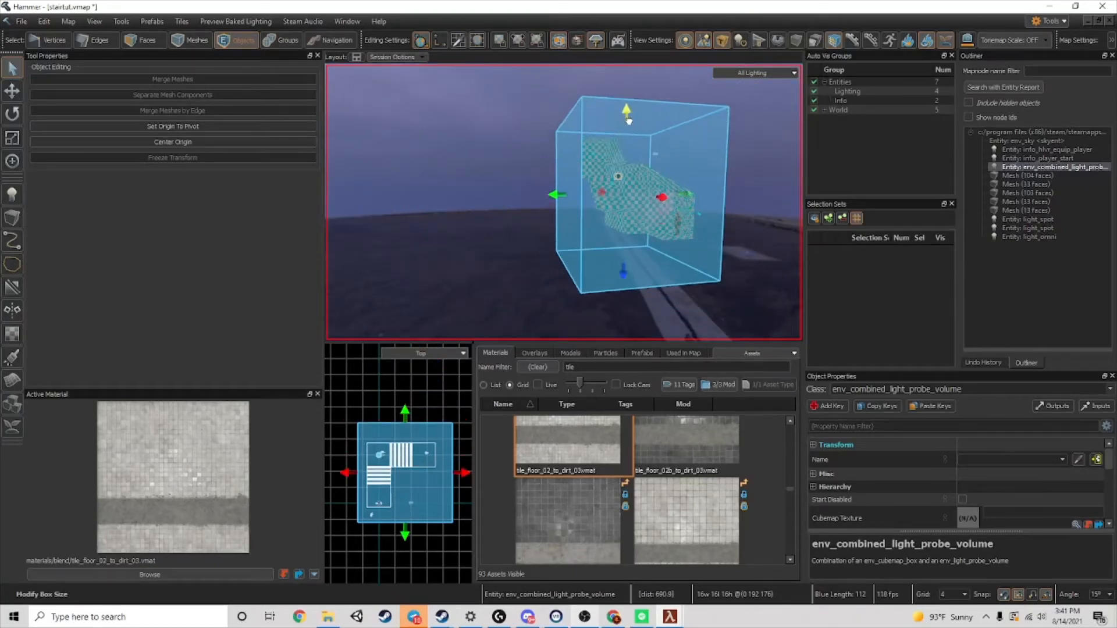
- Set the grid to 16 and trim the probe volume's four horizontal sides close around the stairwell outline
right_click_drag(564, 202, 564, 202)
key("s")
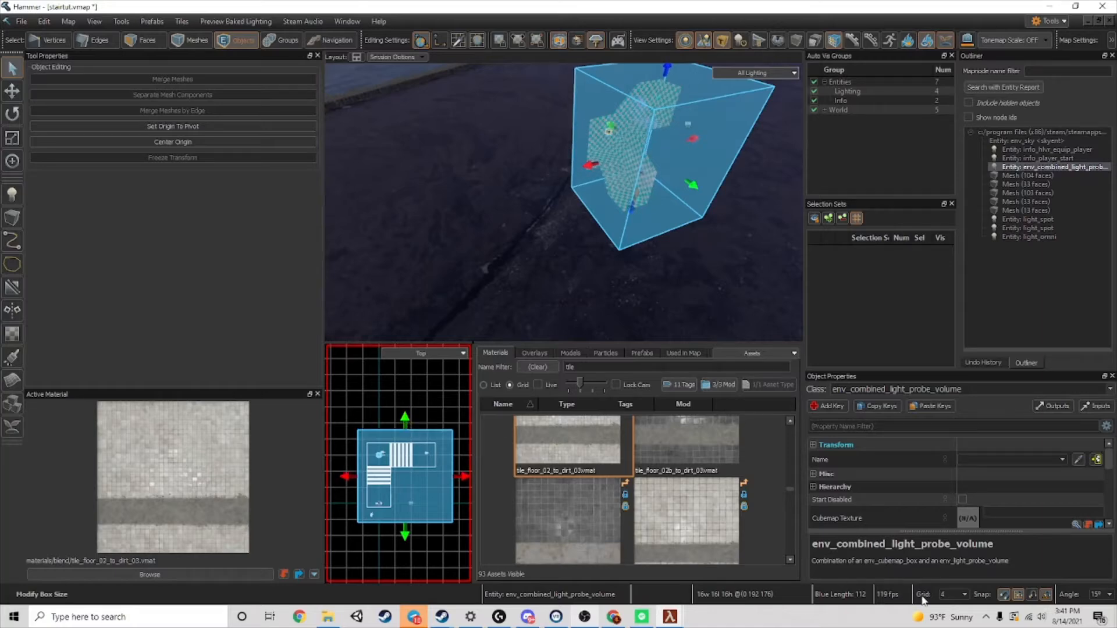
left_click(949, 568)
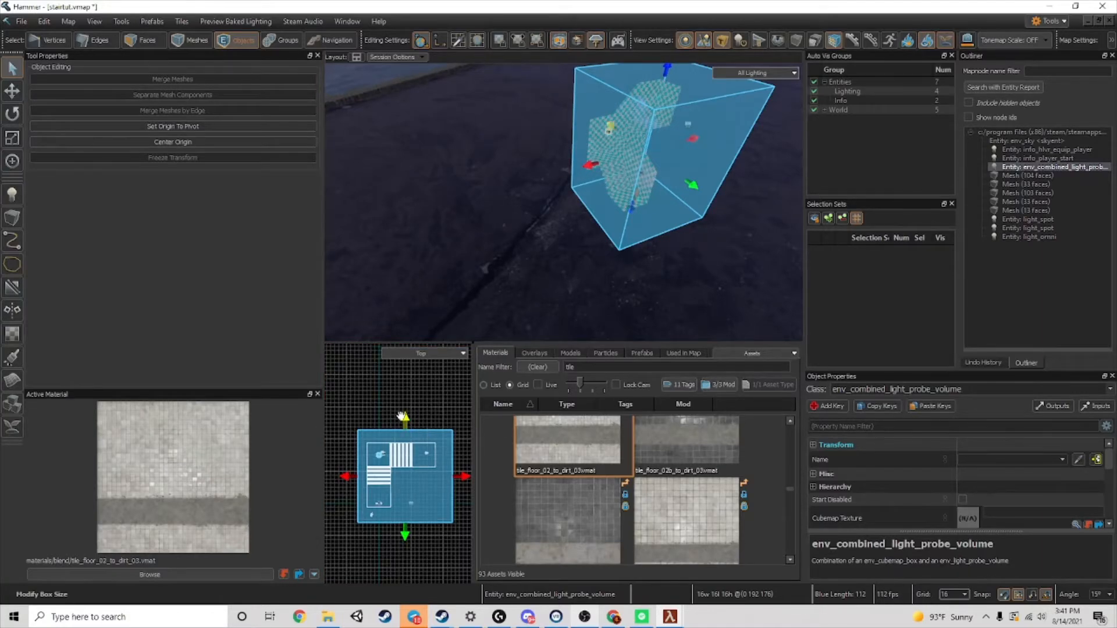
left_click_drag(403, 416, 404, 426)
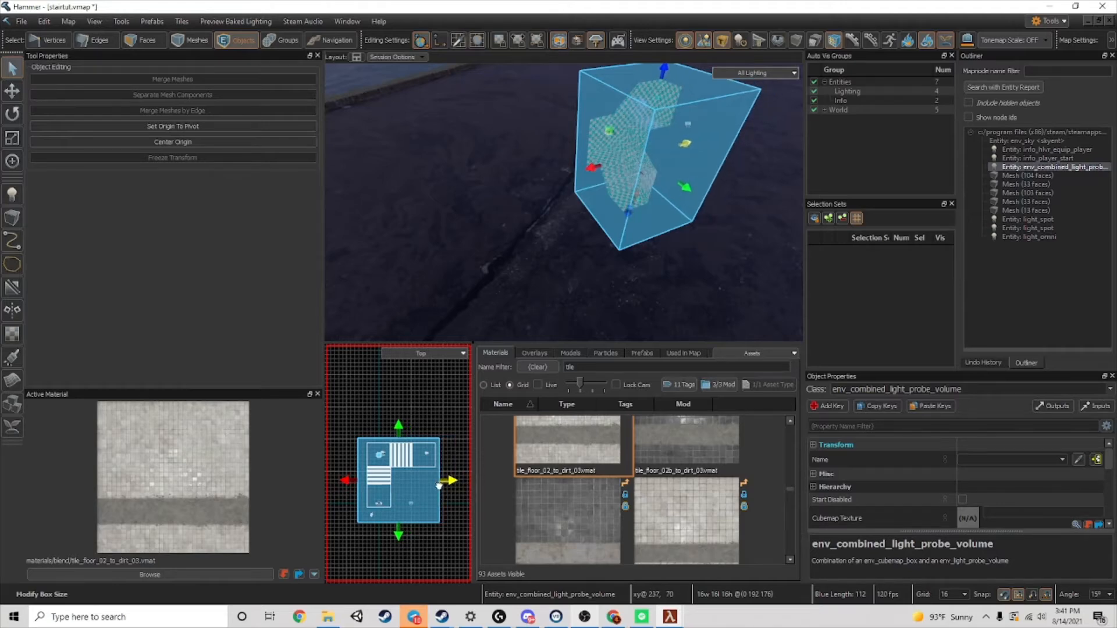
left_click_drag(356, 480, 361, 480)
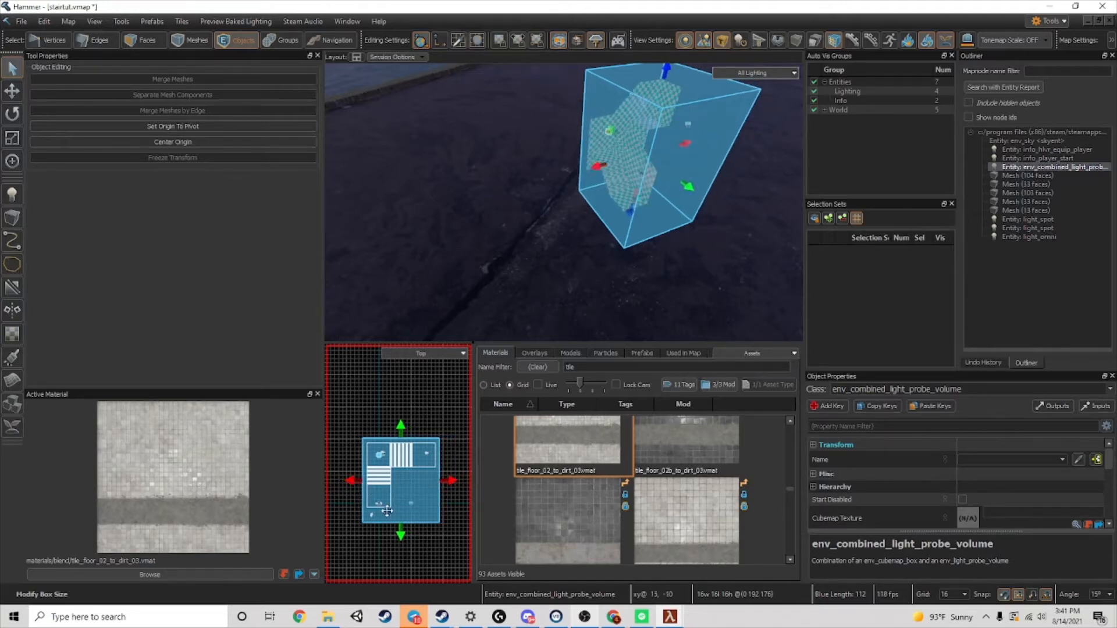
left_click_drag(404, 533, 406, 516)
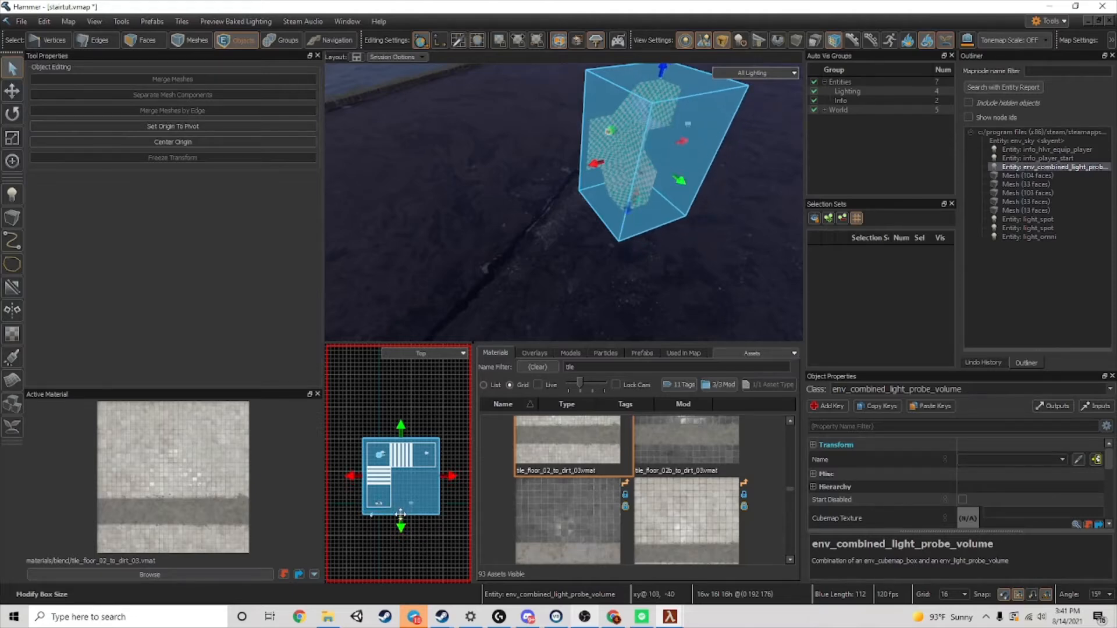
- Change the 2D view to Side and tighten the probe volume's floor and ceiling around the stairwell, ending with it deselected
middle_click_drag(400, 514, 366, 510)
left_click(424, 353)
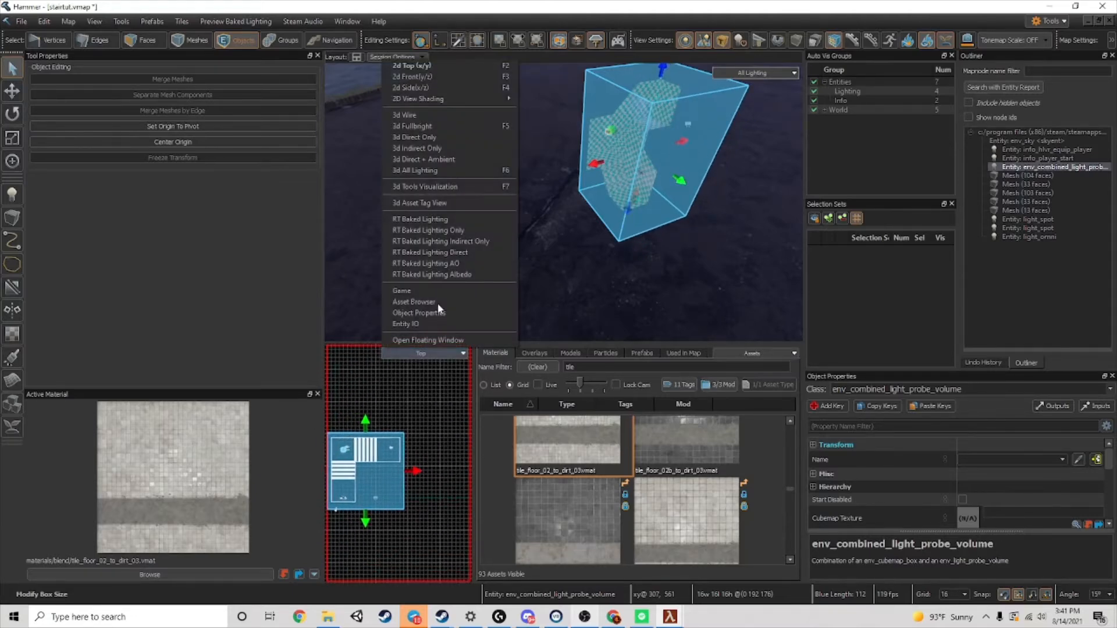
left_click(411, 87)
middle_click_drag(435, 437, 393, 412)
scroll(394, 412, "down", 1)
left_click_drag(395, 546, 401, 509)
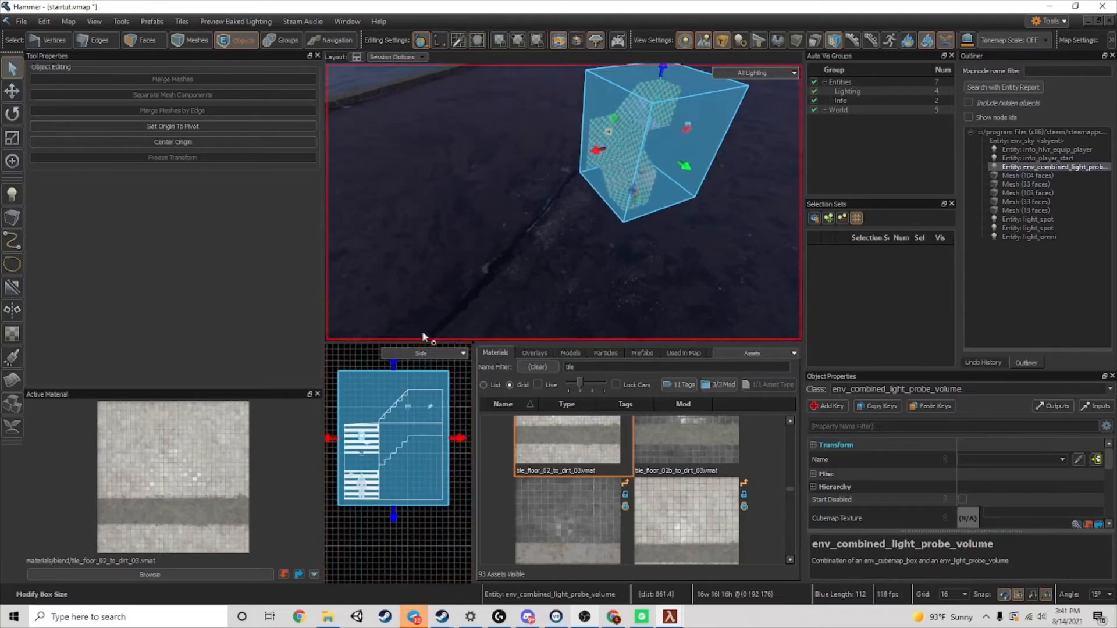
left_click_drag(394, 364, 393, 378)
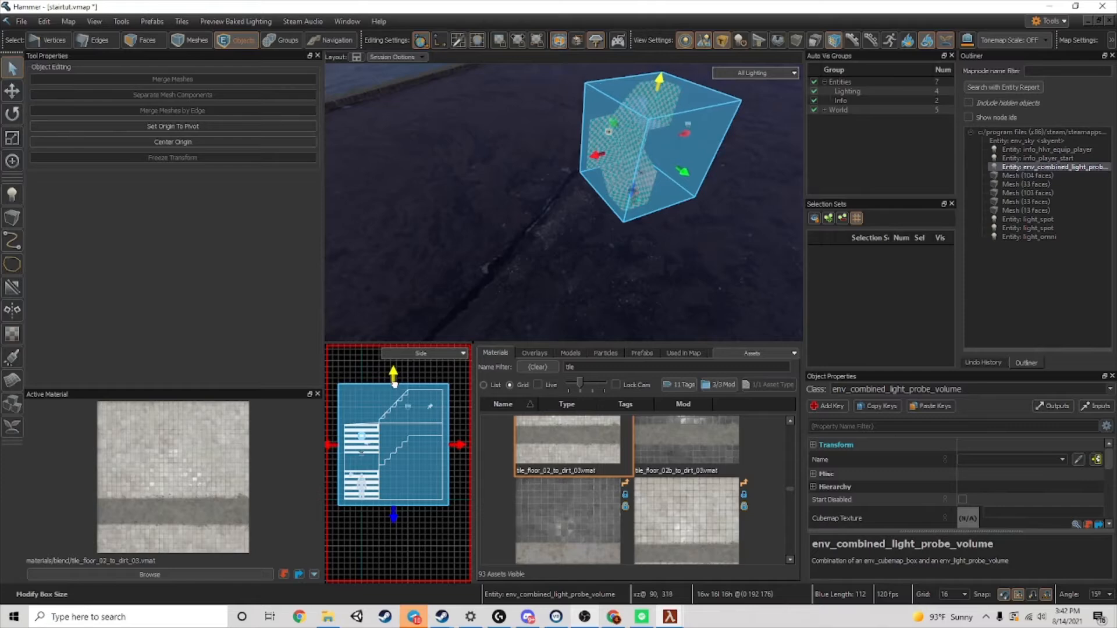
key("Escape")
- Move the magenta light_spot at the lower stair entrance to -29, -12, 19
key("w")
right_click_drag(591, 219, 564, 202)
key("w")
left_click(533, 216)
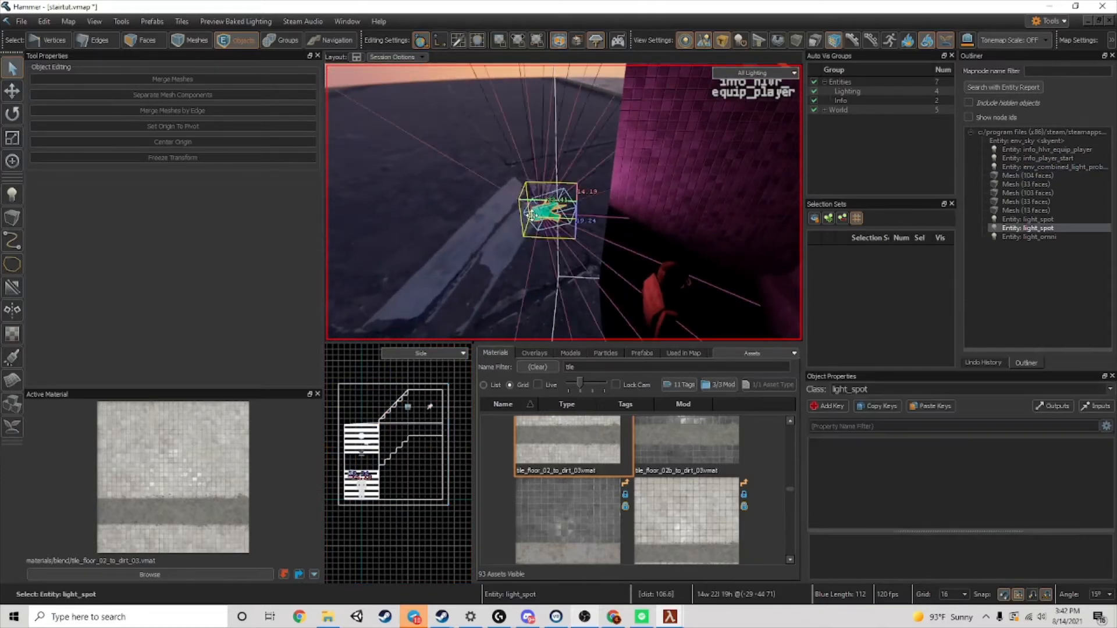
mouse_move(532, 216)
left_mouse_down("alt")
mouse_move(433, 208)
mouse_move(501, 194)
mouse_move(578, 224)
mouse_move(552, 223)
left_mouse_up("alt")
key("w")
right_click_drag(639, 203, 564, 202)
left_click_drag(471, 233, 469, 274)
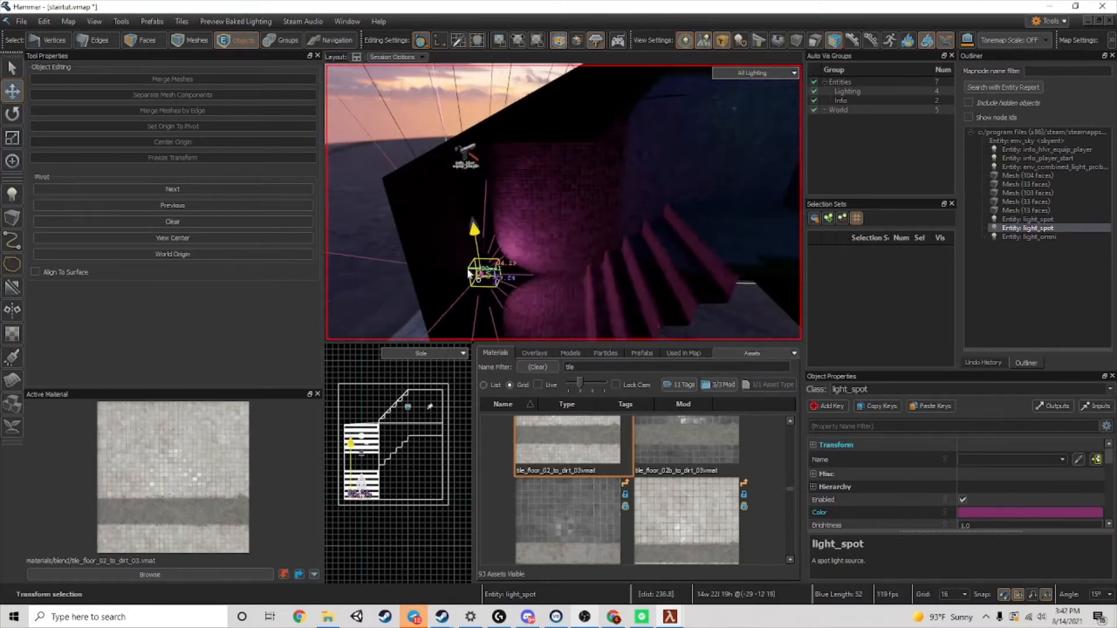
- Inspect the stairwell's interior walls and tiled corners for gaps in the geometry
right_click_drag(469, 274, 564, 203)
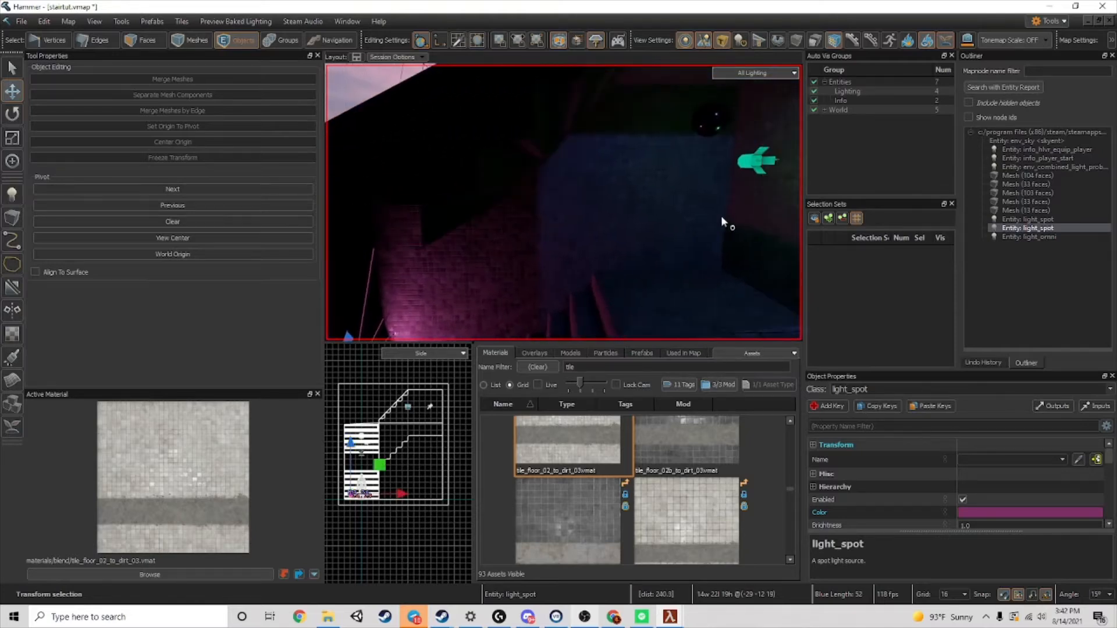
right_click_drag(679, 191, 563, 202)
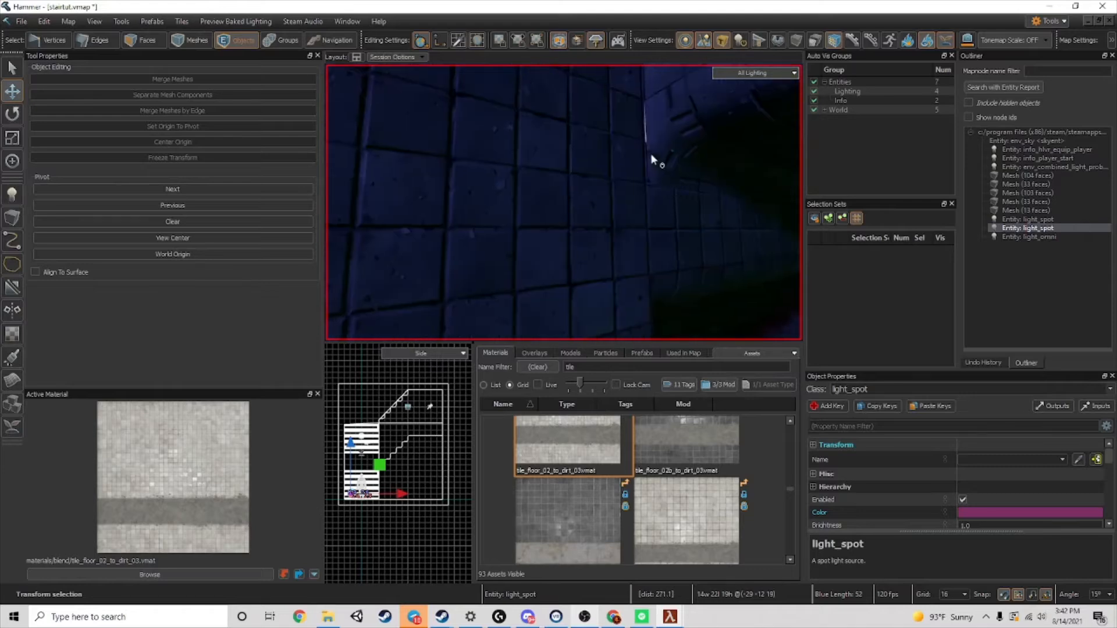
left_click(587, 168)
left_click(523, 100)
key("s")
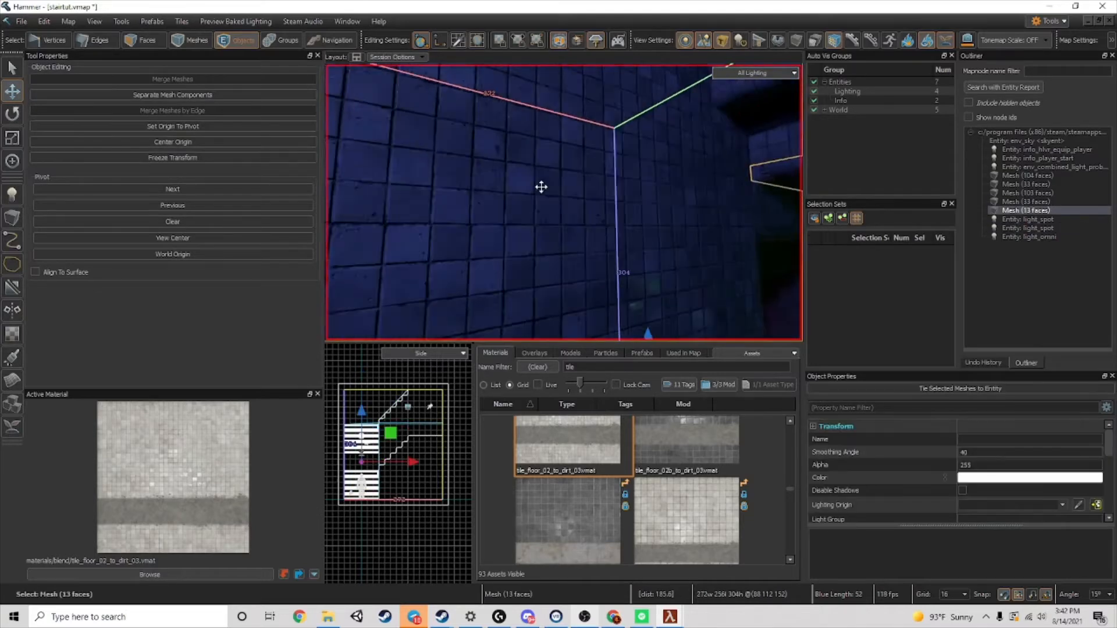
left_click(584, 182)
key("w")
right_click_drag(584, 182, 564, 203)
key("s")
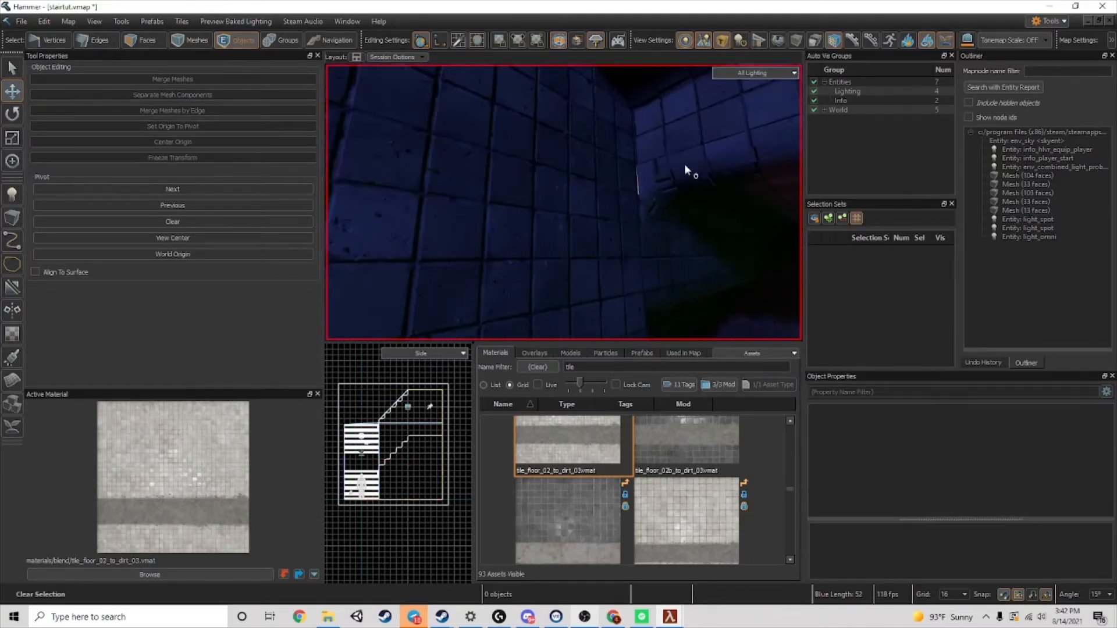
key("w")
- Shift the misaligned mesh vertex near 48, 144, 207 against the blue-lit wall to close the gap, then deselect it
left_click(92, 40)
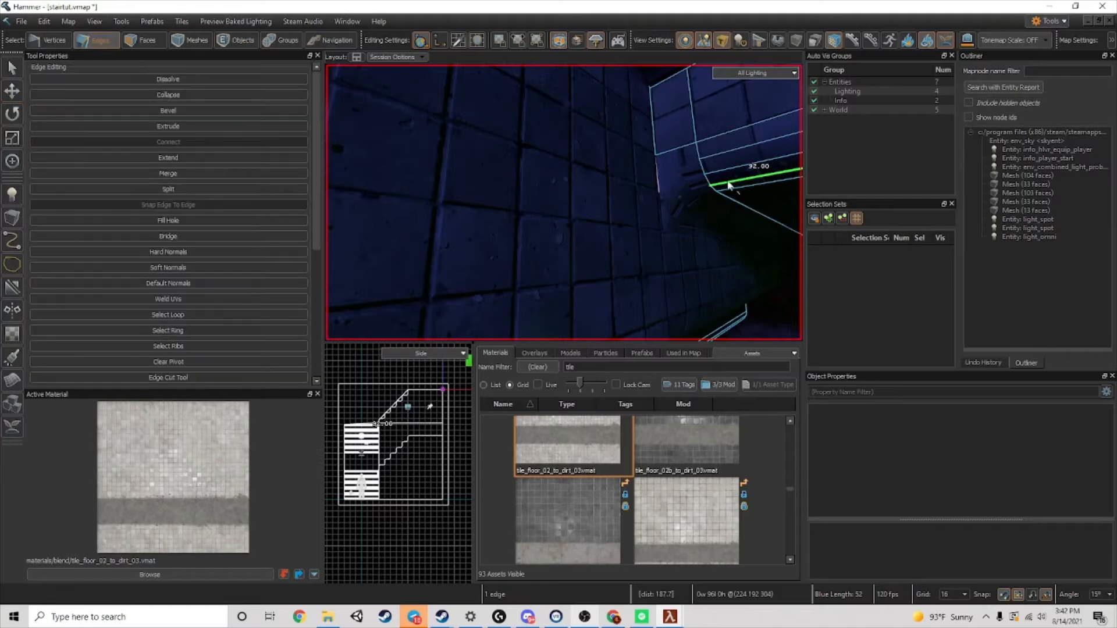
left_click(660, 192)
key("w")
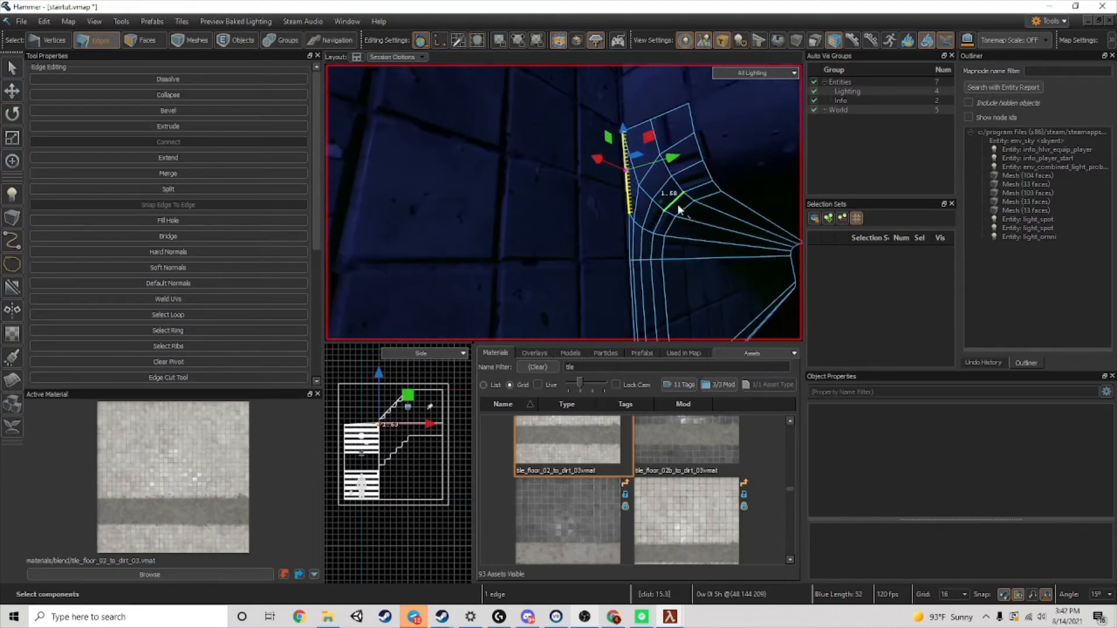
left_click(38, 42)
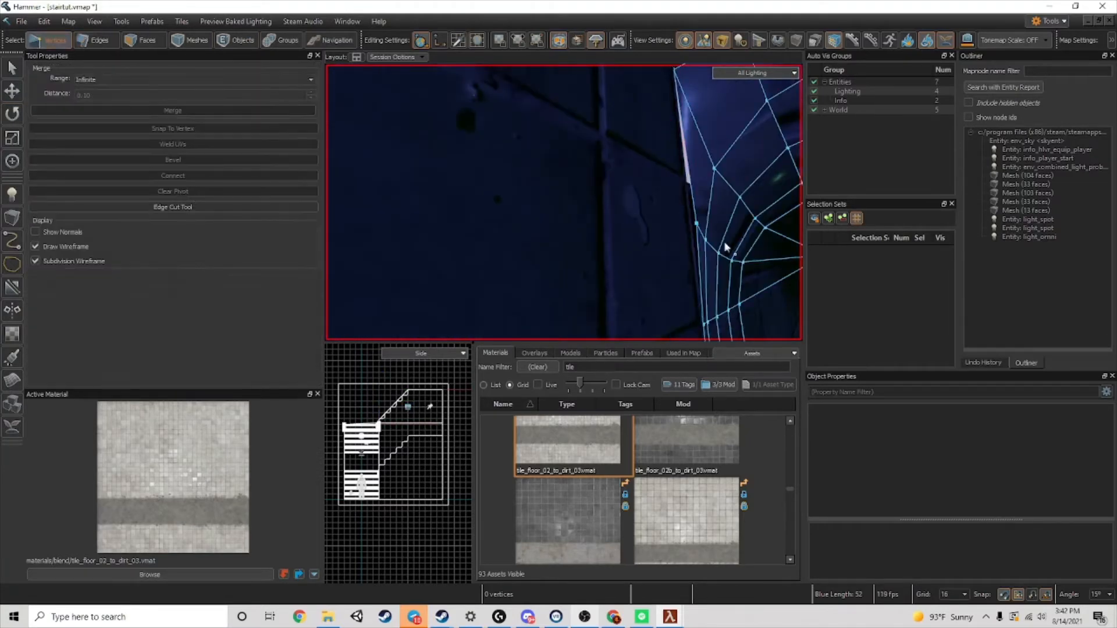
left_click(696, 226)
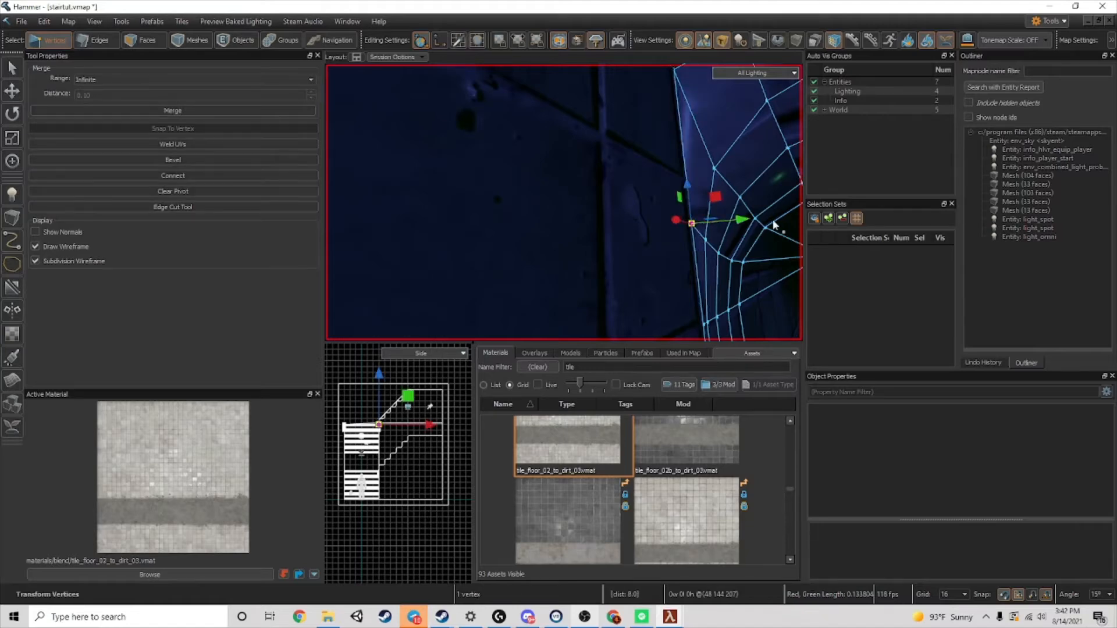
key("Escape")
- Try to shift the mesh vertex near 48, 144, 79 beside the magenta-lit wall, and undo the move
right_click_drag(748, 259, 564, 202)
key("w")
key("w")
scroll(633, 243, "up", 3)
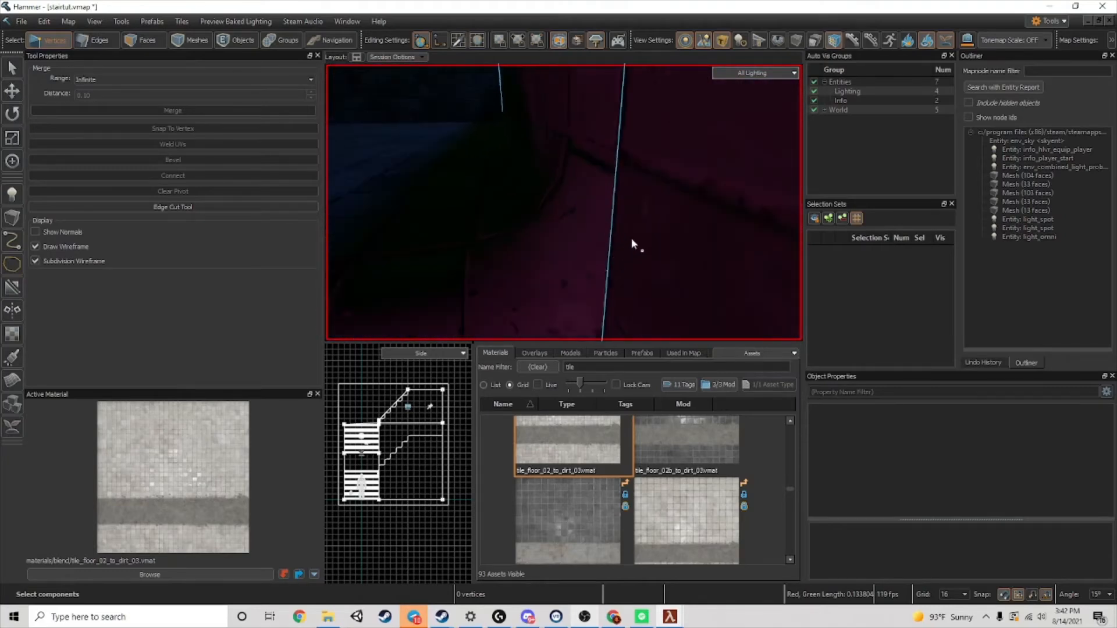
scroll(646, 237, "up", 1)
scroll(649, 234, "down", 2)
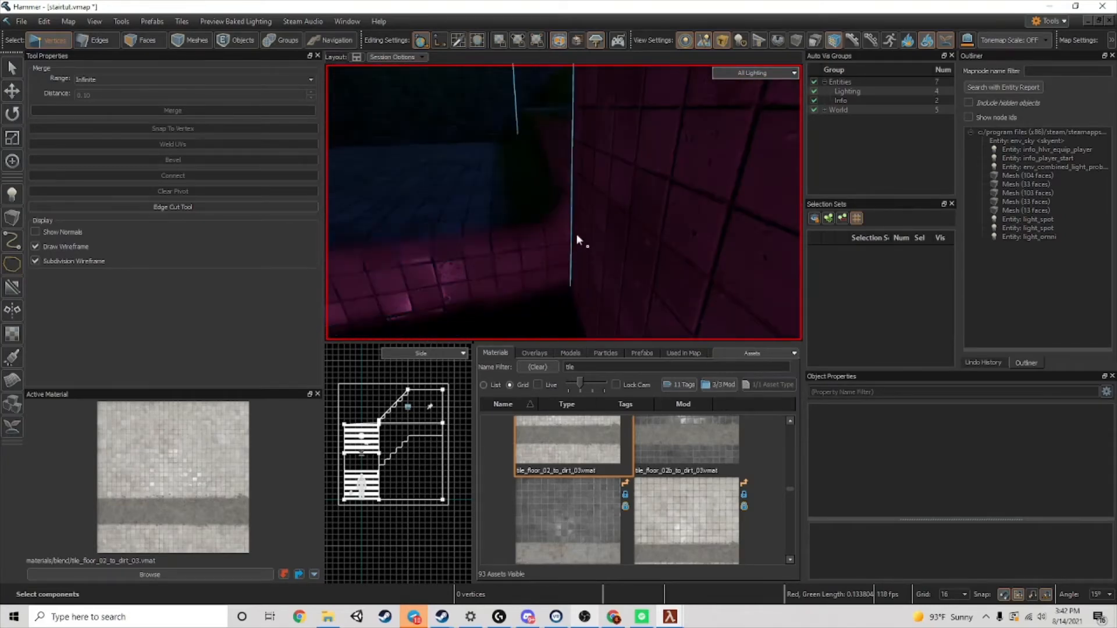
scroll(581, 228, "up", 3)
mouse_move(627, 263)
right_mouse_down()
mouse_move(564, 203)
mouse_move(628, 263)
right_mouse_up()
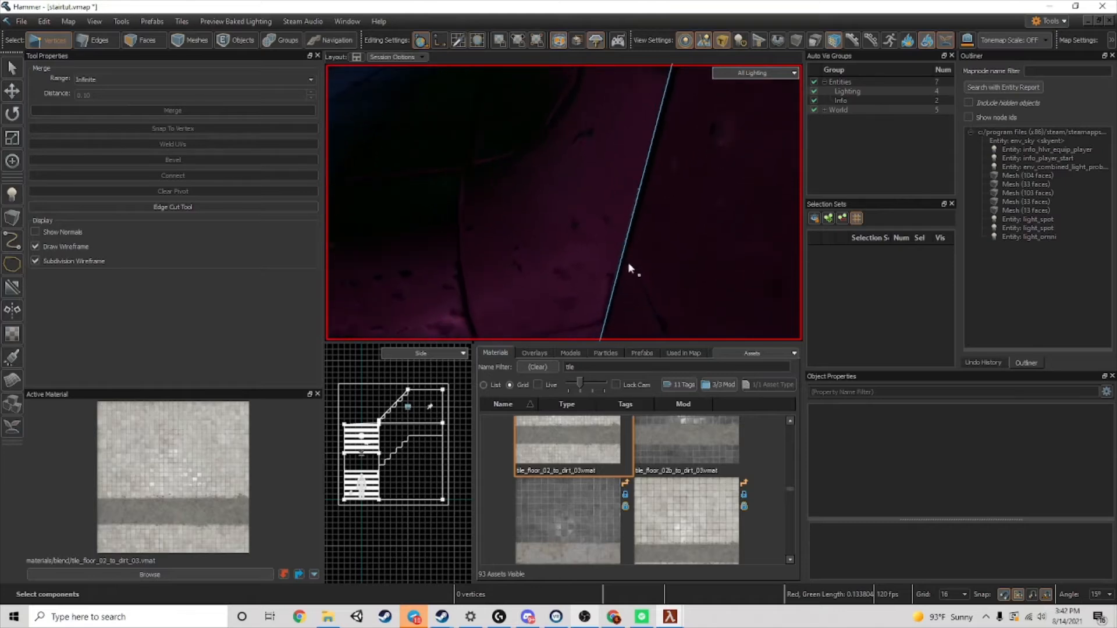
left_click(615, 271)
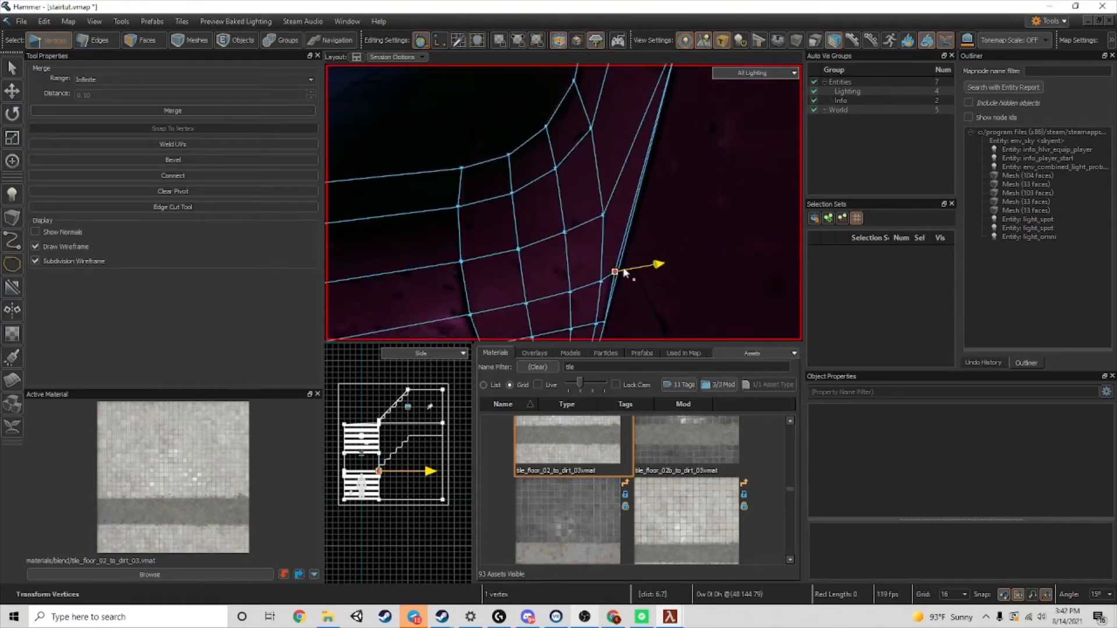
key("ctrl+z")
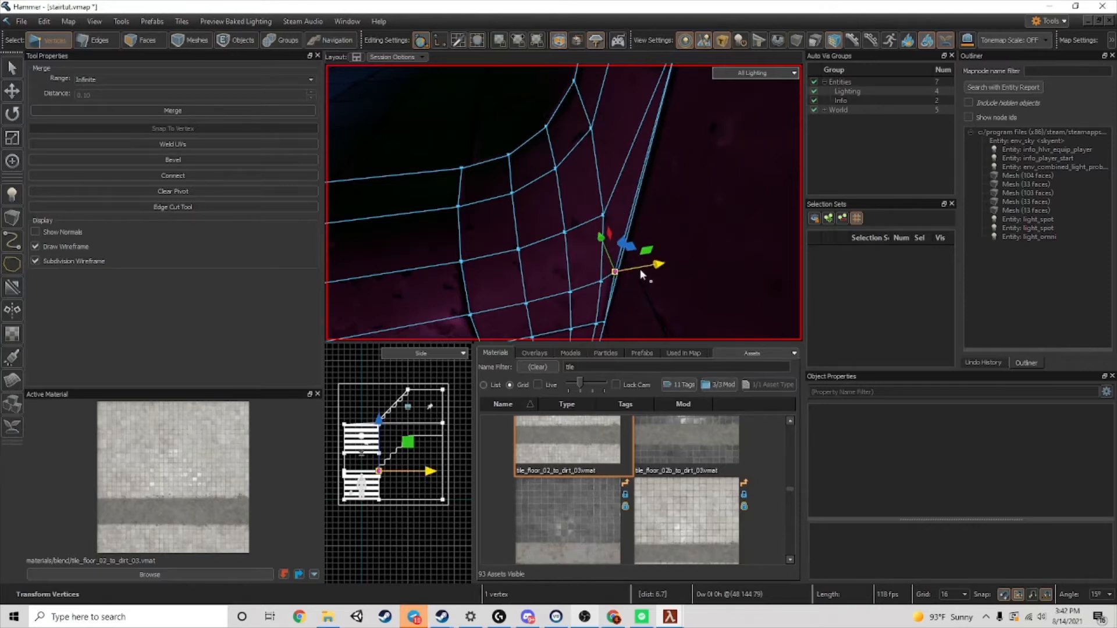
- Try to slide the lower mesh vertex near 48, 144, 76 toward the magenta-lit wall, undo it, and clear the selection
scroll(589, 203, "down", 2)
right_click_drag(588, 209, 585, 200)
scroll(585, 200, "up", 2)
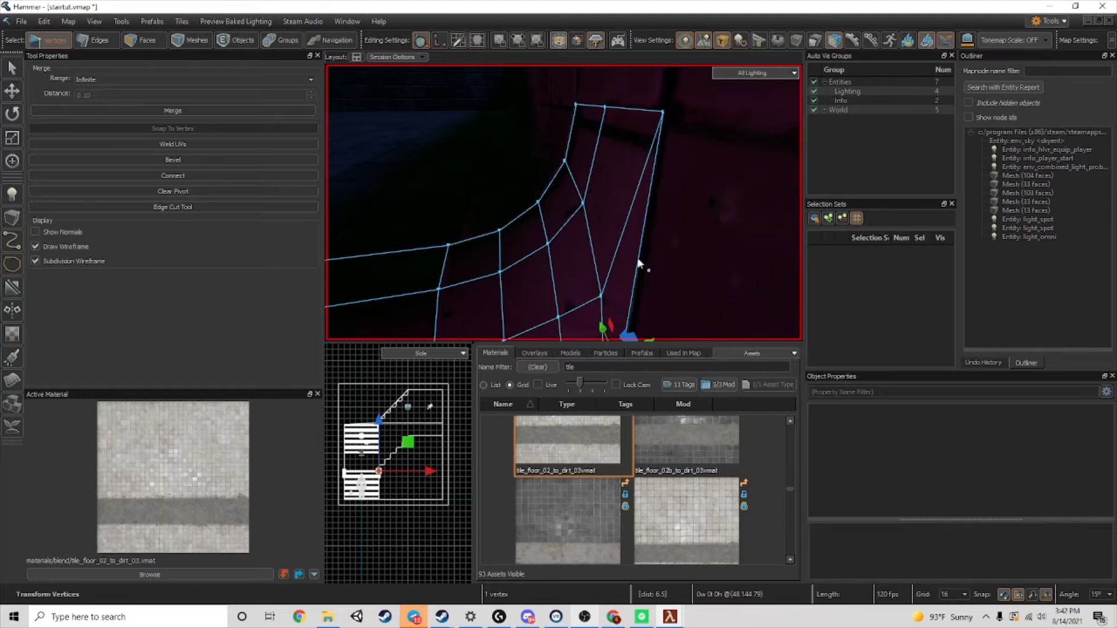
right_click_drag(638, 259, 638, 265)
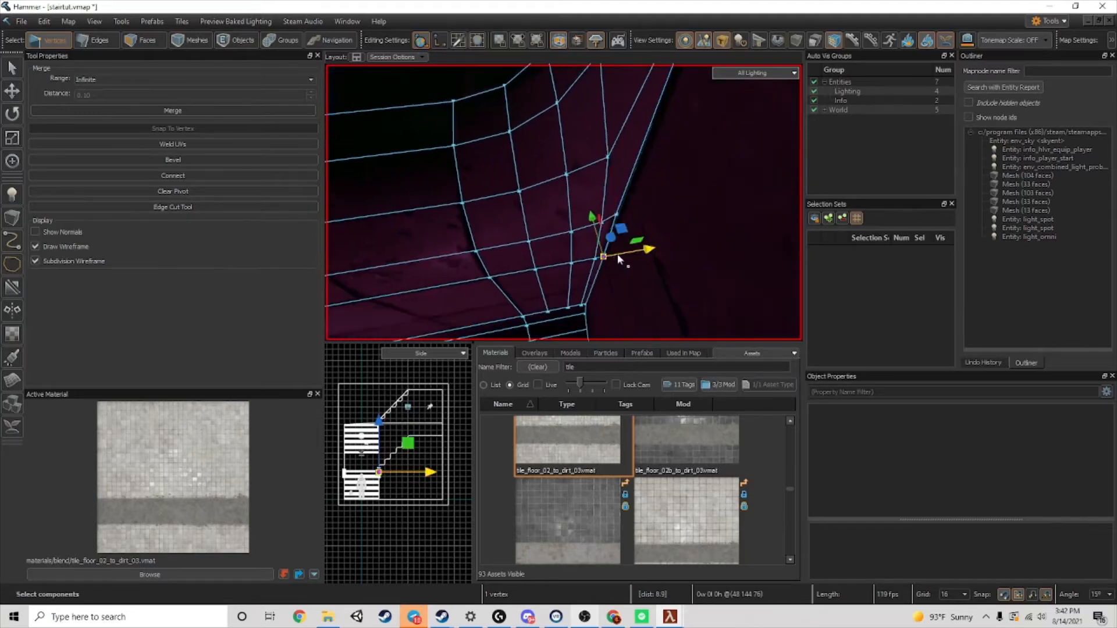
left_click_drag(617, 255, 643, 251)
key("ctrl+z")
left_click(629, 199)
- Bake all lighting for the stairwell preview
right_click_drag(629, 199, 564, 202)
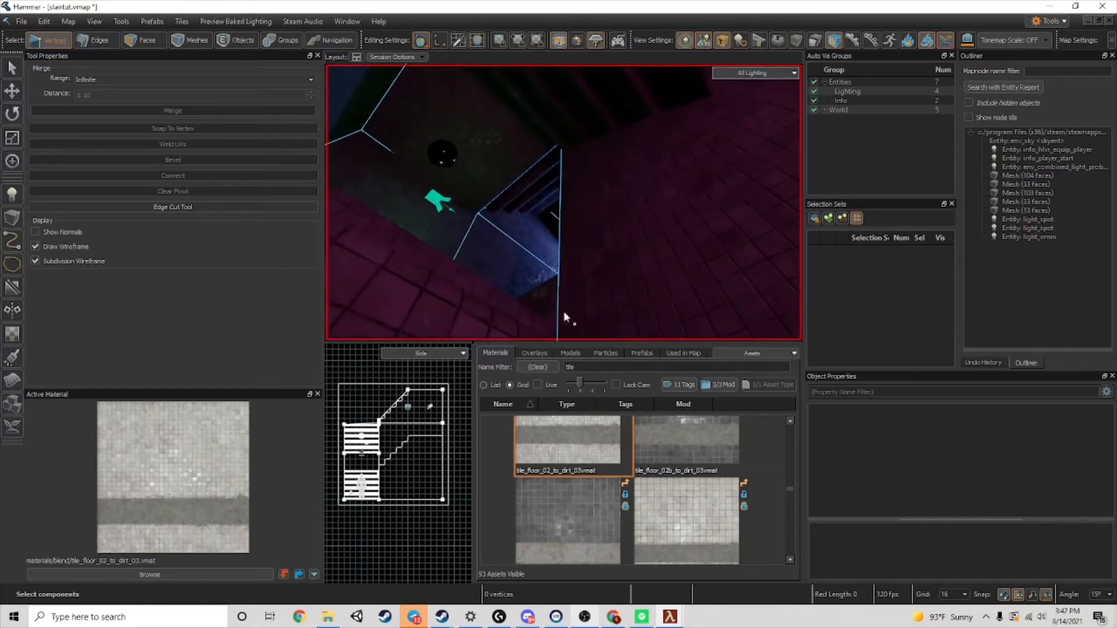
right_click_drag(564, 313, 563, 203)
key("w")
key("d")
left_click(236, 21)
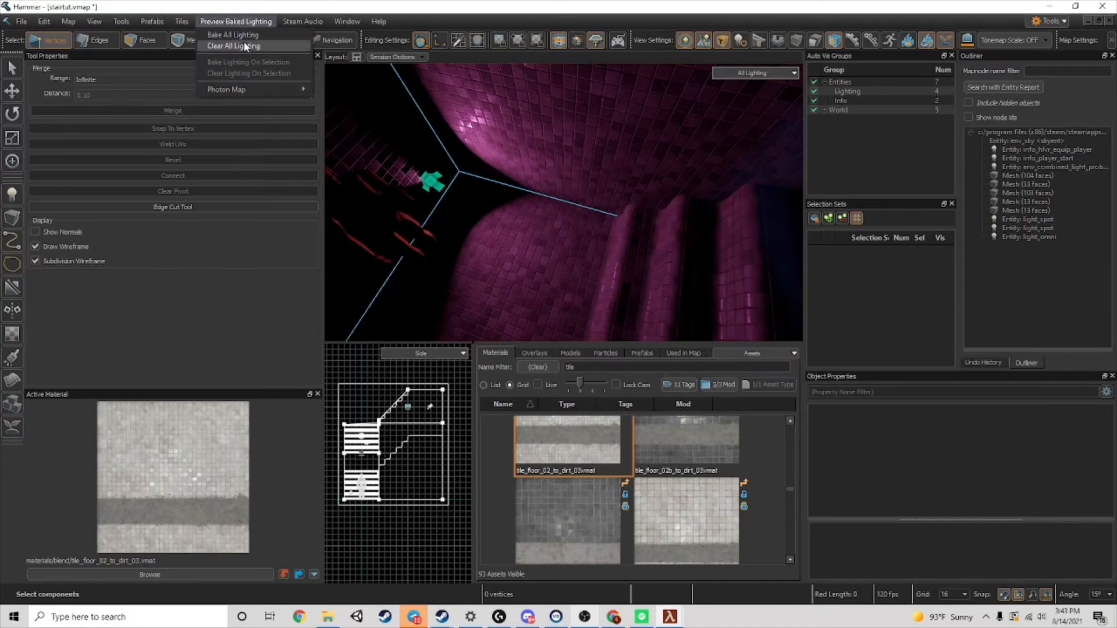
left_click(244, 40)
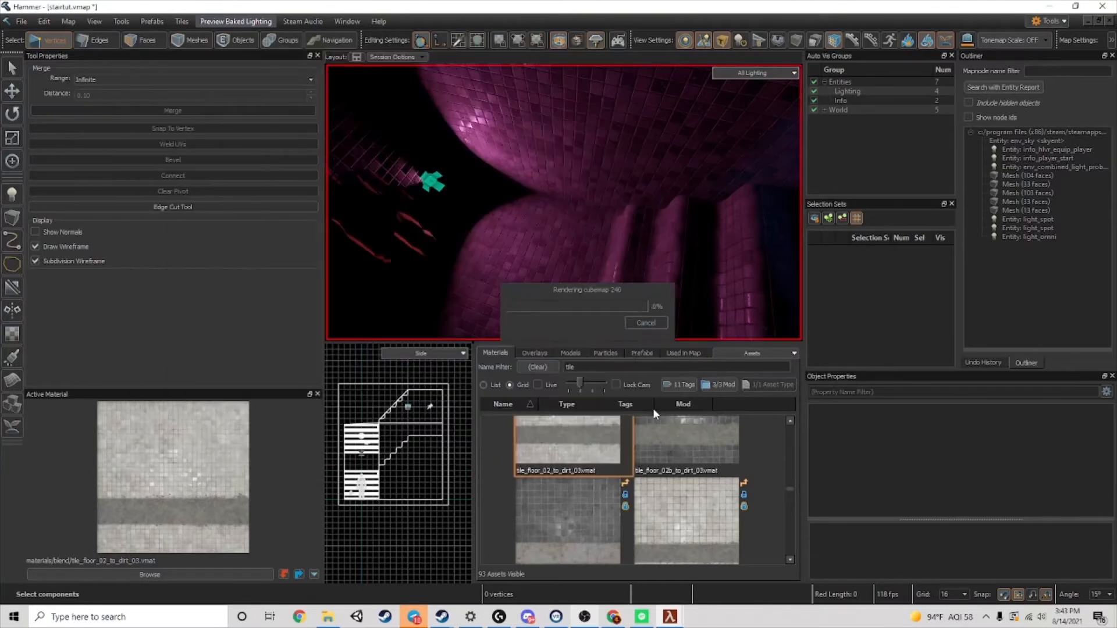
- Examine the baked lighting across the stair flights, landings and tiled walls of the stairwell
key("z")
key("s")
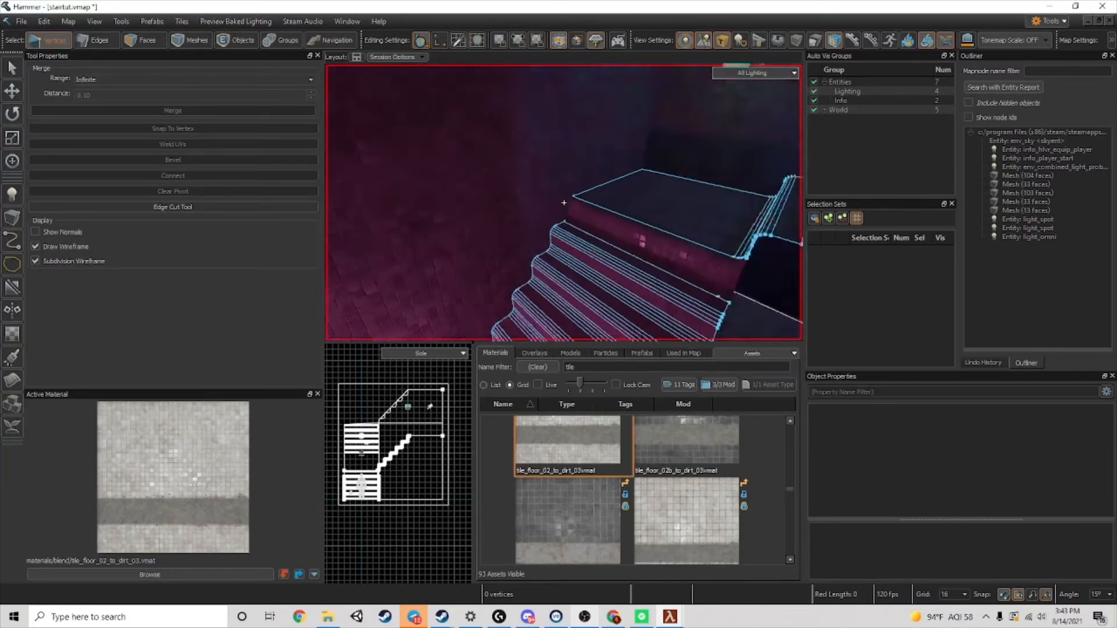
key("z")
key("d")
key("w")
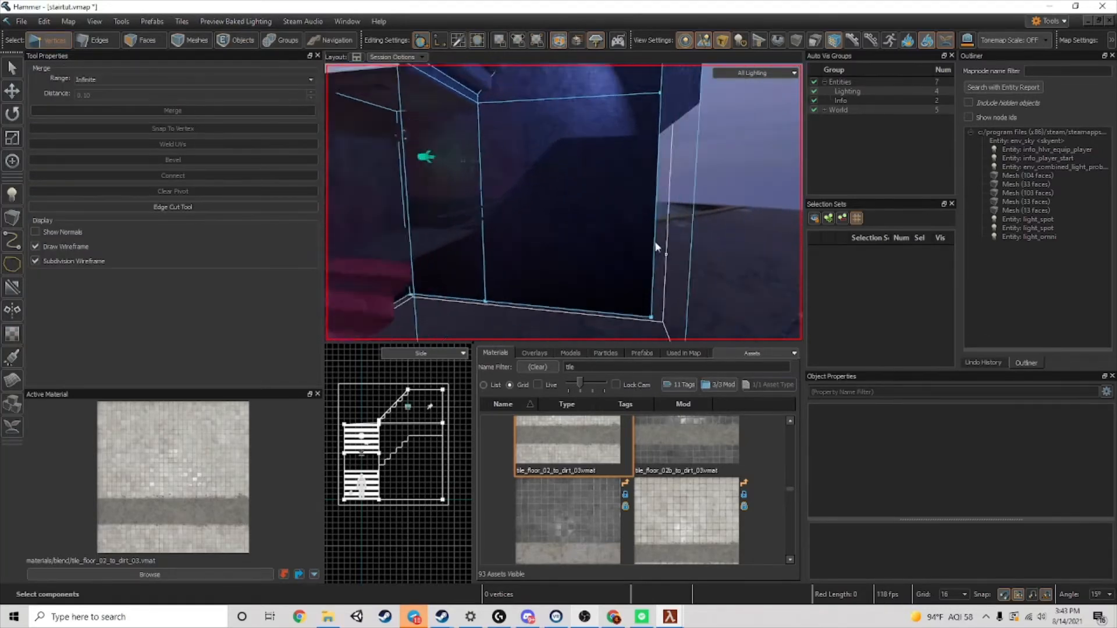
key("z")
key("s")
key("w")
key("z")
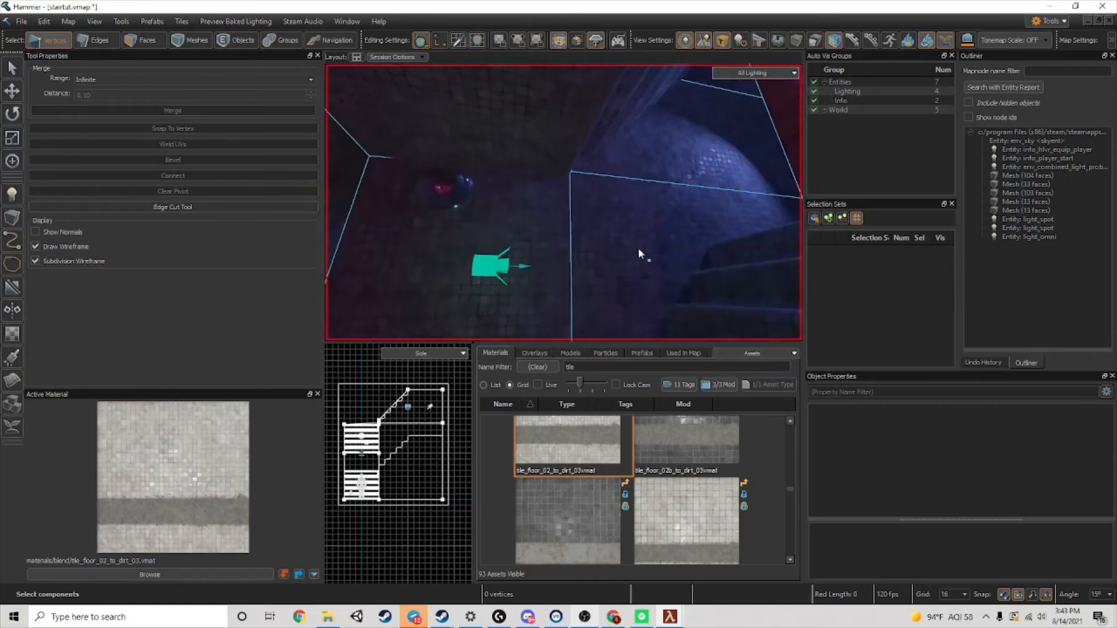
key("z")
key("s")
key("w")
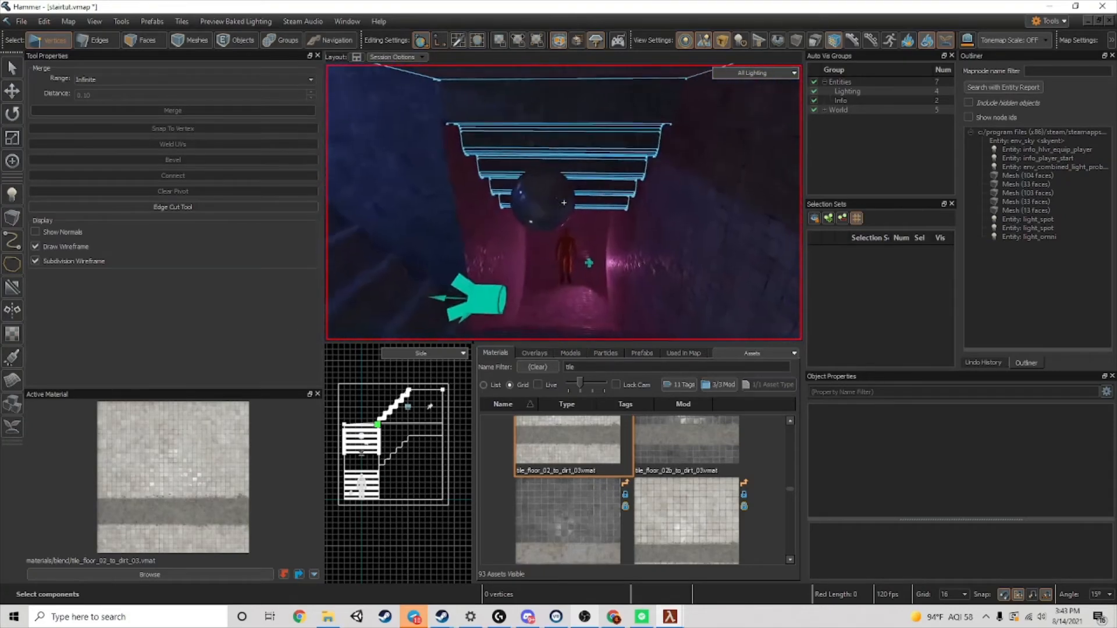
key("s")
key("w")
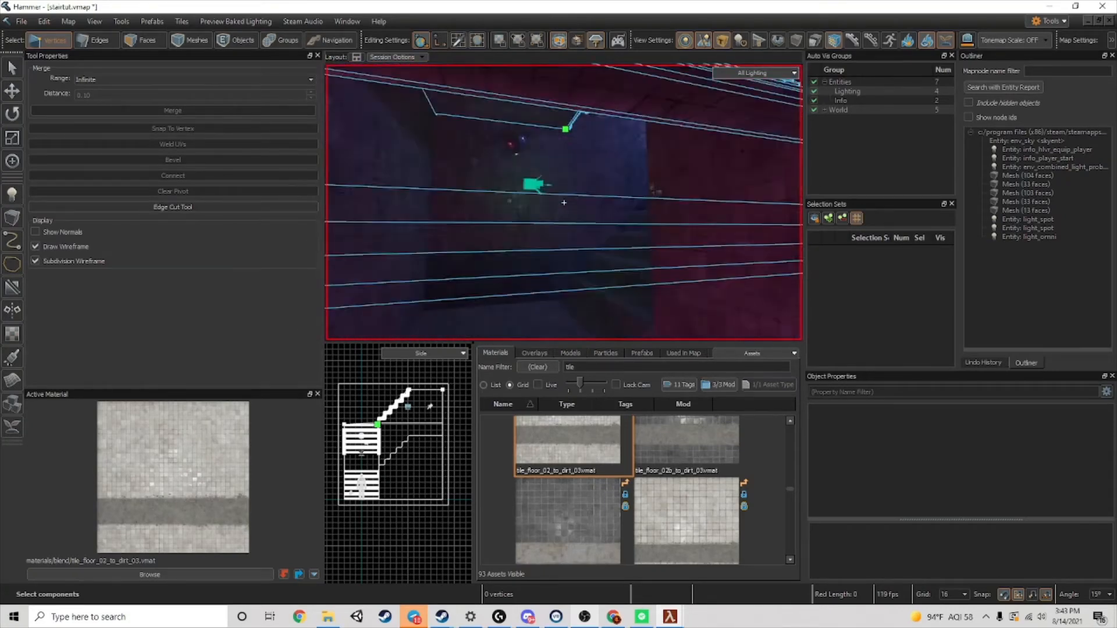
key("s")
key("w")
key("s")
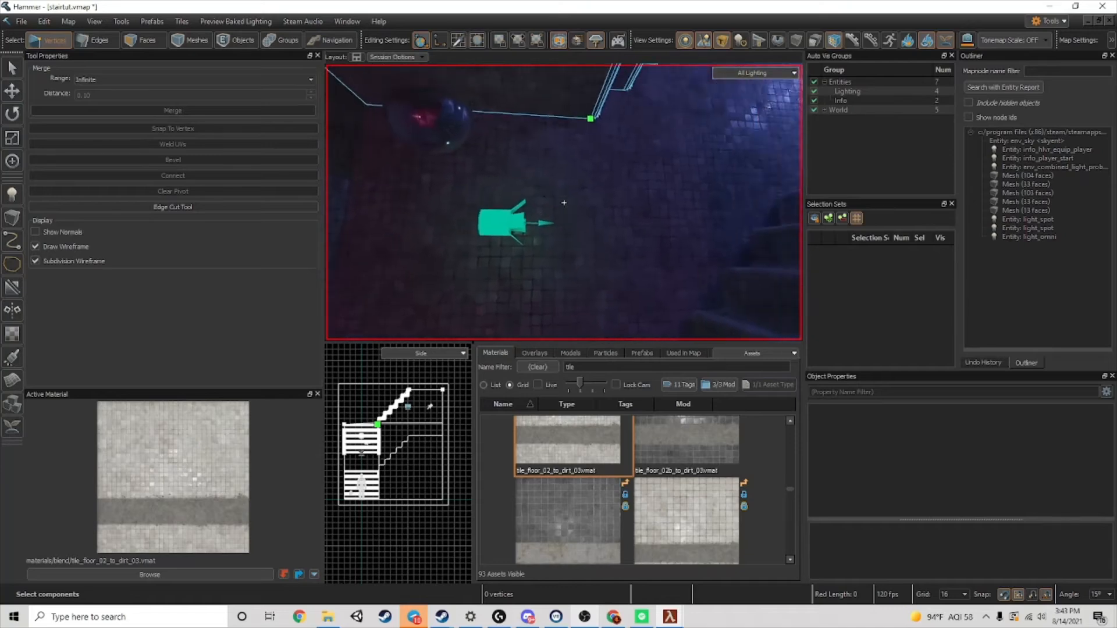
key("w")
key("z")
- Change the selection mode to objects and delete the light_omni in the middle of the stairwell shaft
left_click(254, 41)
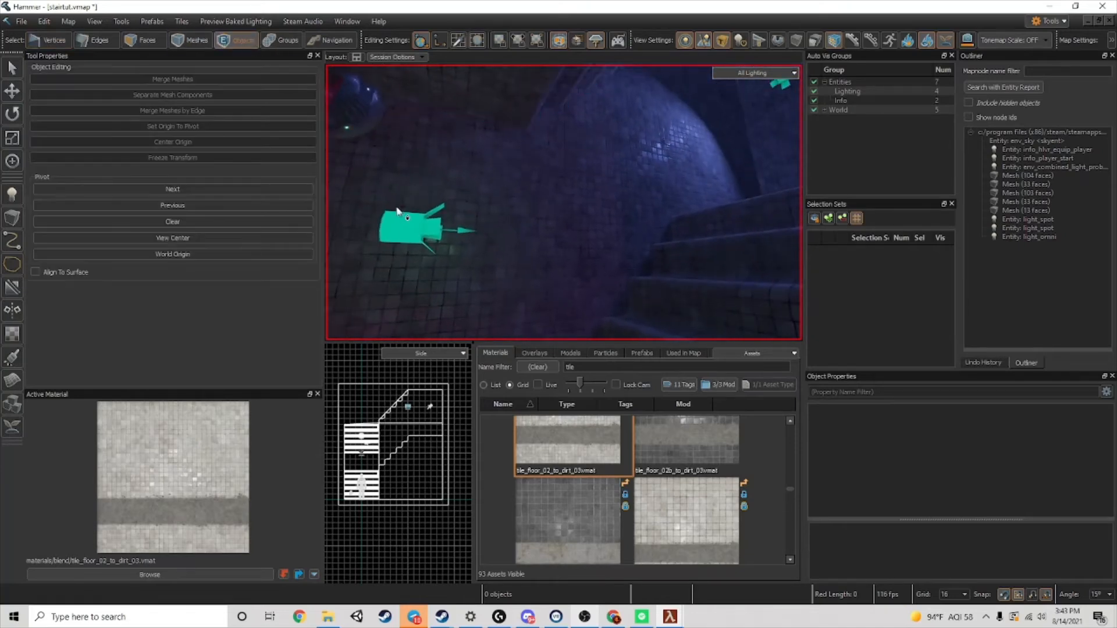
left_click(408, 226)
key("Delete")
- Switch the 3D view to Fullbright shading
key("z")
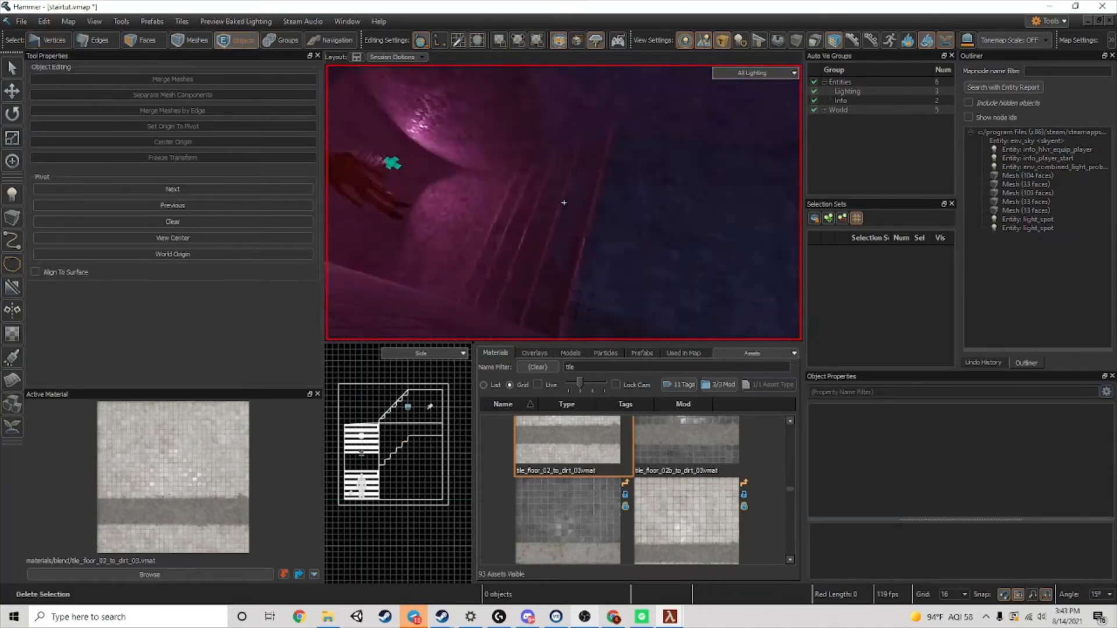
key("s")
key("w")
key("s")
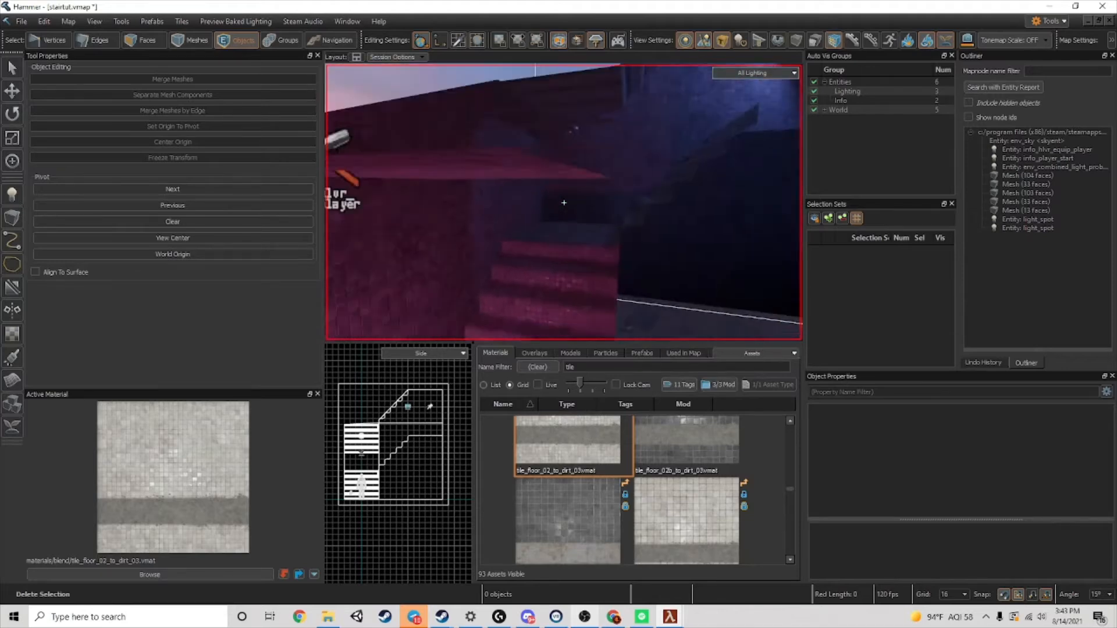
key("w")
key("w")
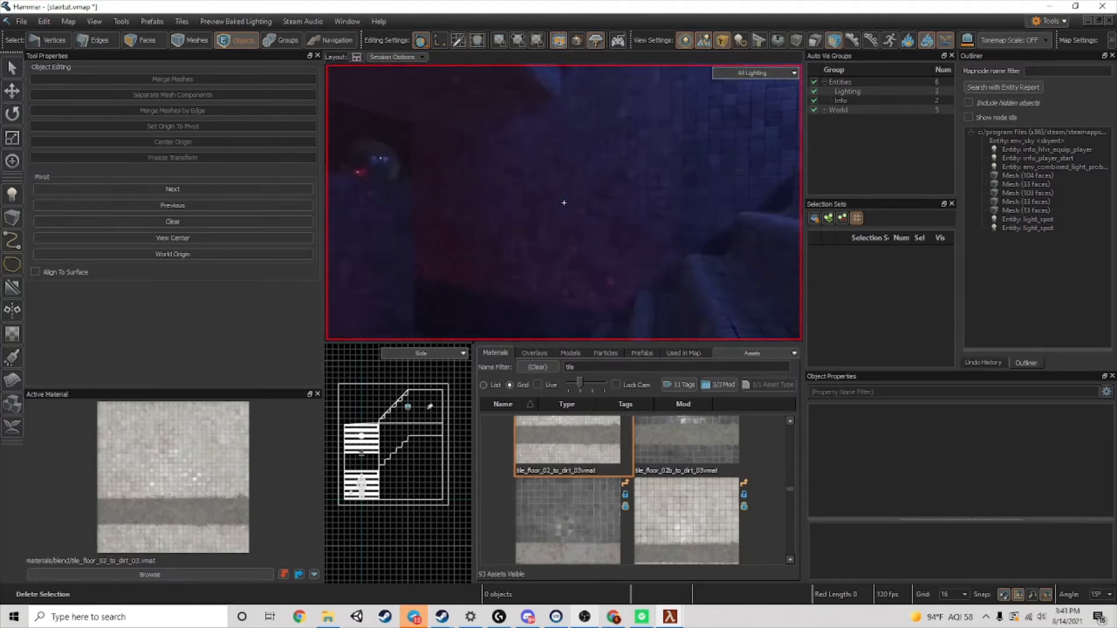
key("z")
left_click(757, 76)
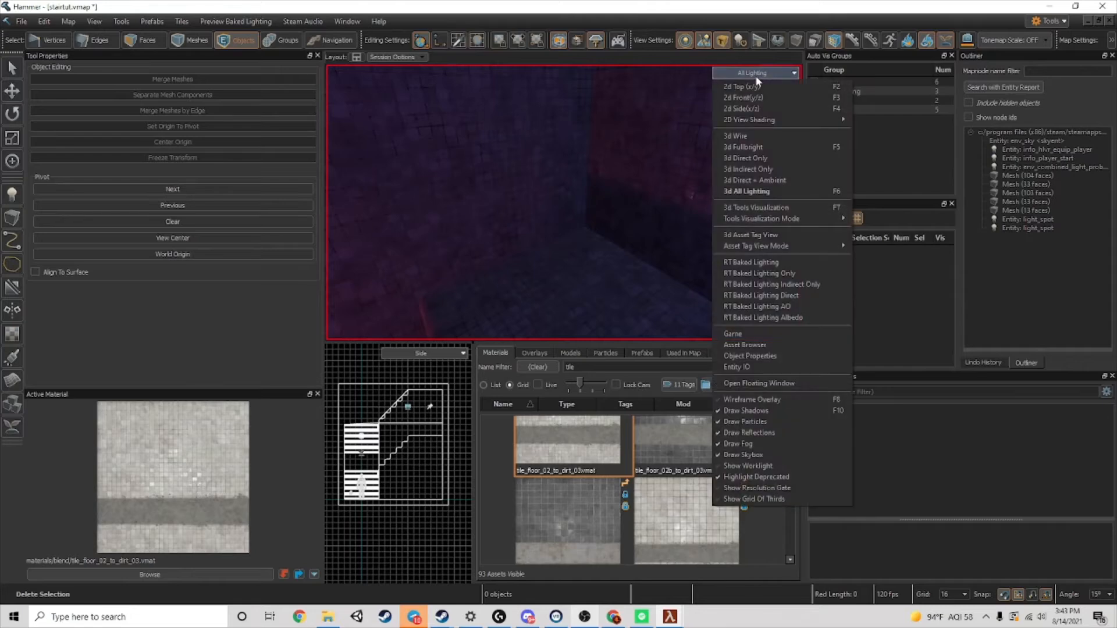
left_click(737, 148)
- Examine the tiled walls, landing and vertical corner of the stairwell in Fullbright
left_click(579, 254)
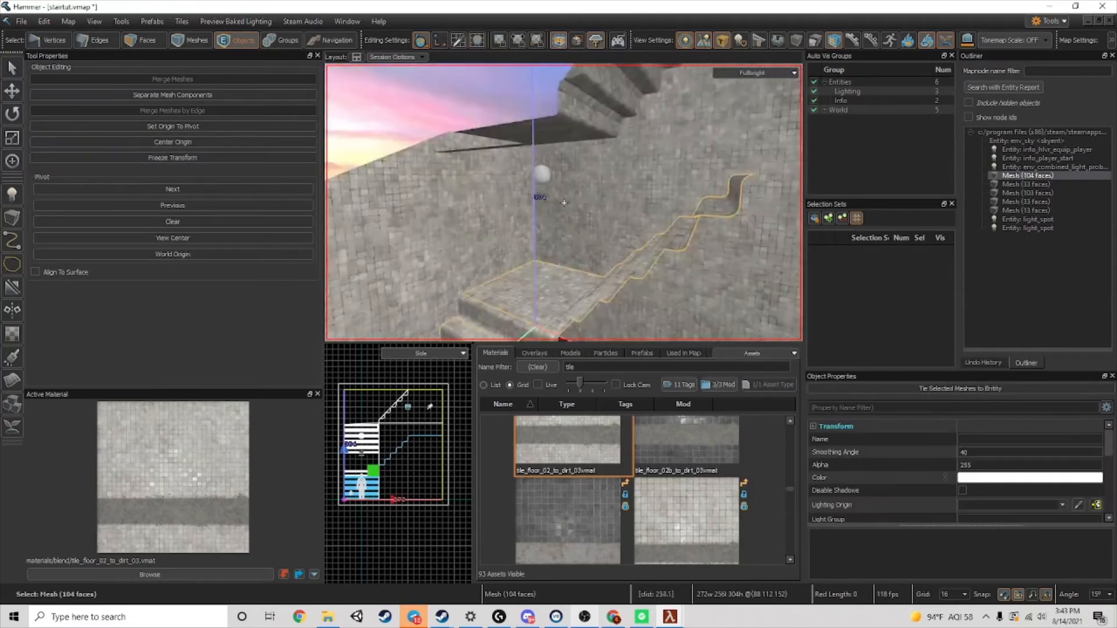
key("w")
right_click_drag(570, 273, 532, 222)
right_click_drag(522, 146, 546, 136)
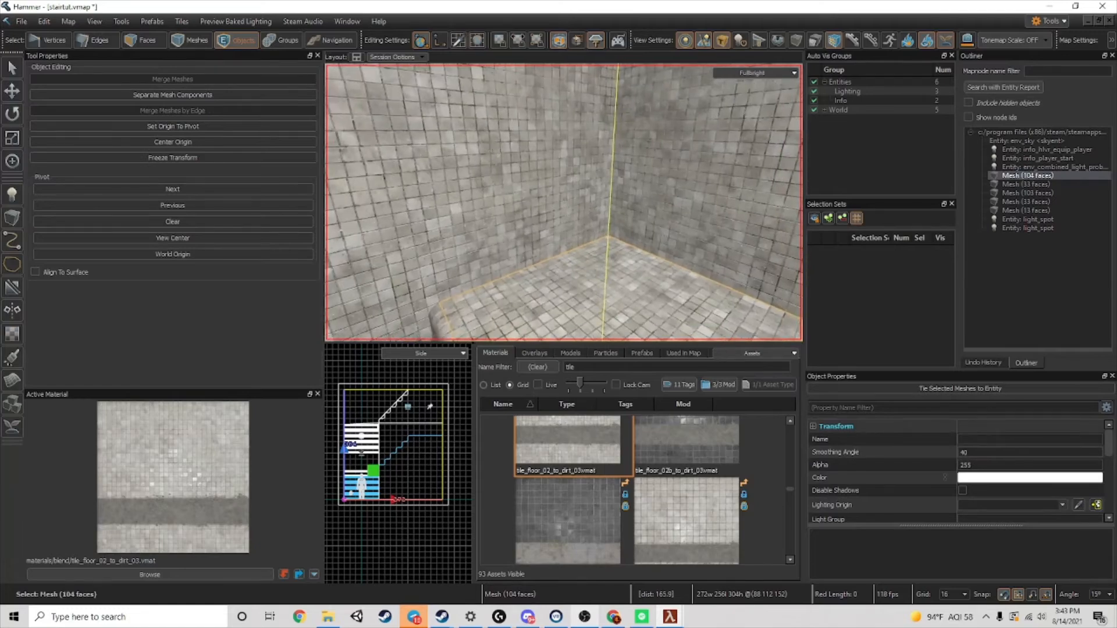
right_click_drag(519, 192, 516, 179)
right_click_drag(514, 107, 526, 114)
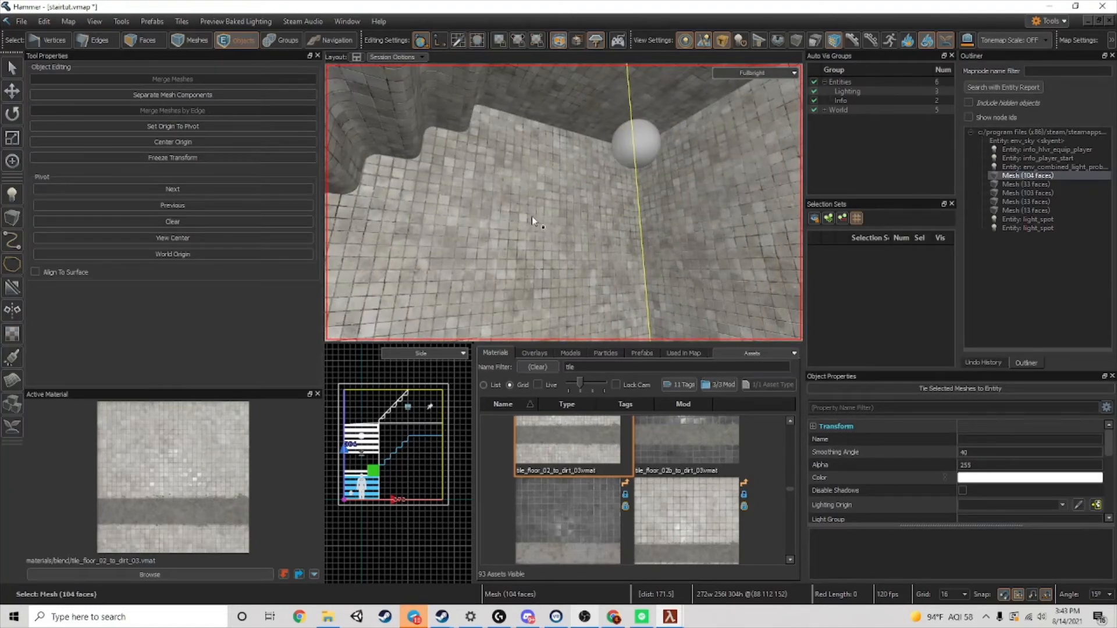
right_click_drag(532, 220, 535, 233)
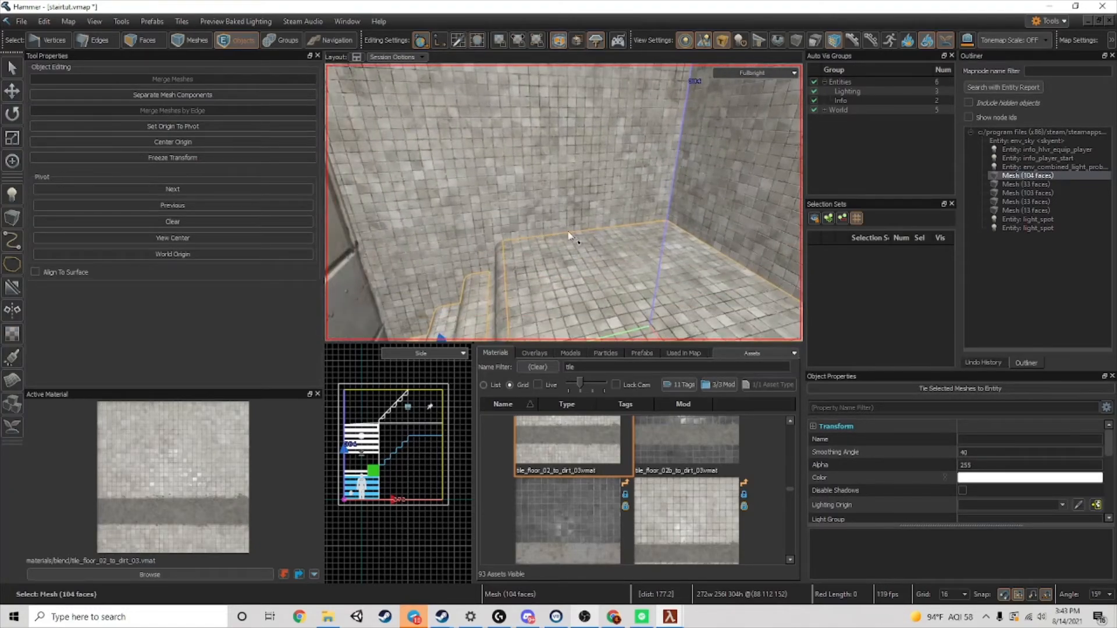
right_click_drag(651, 218, 547, 106)
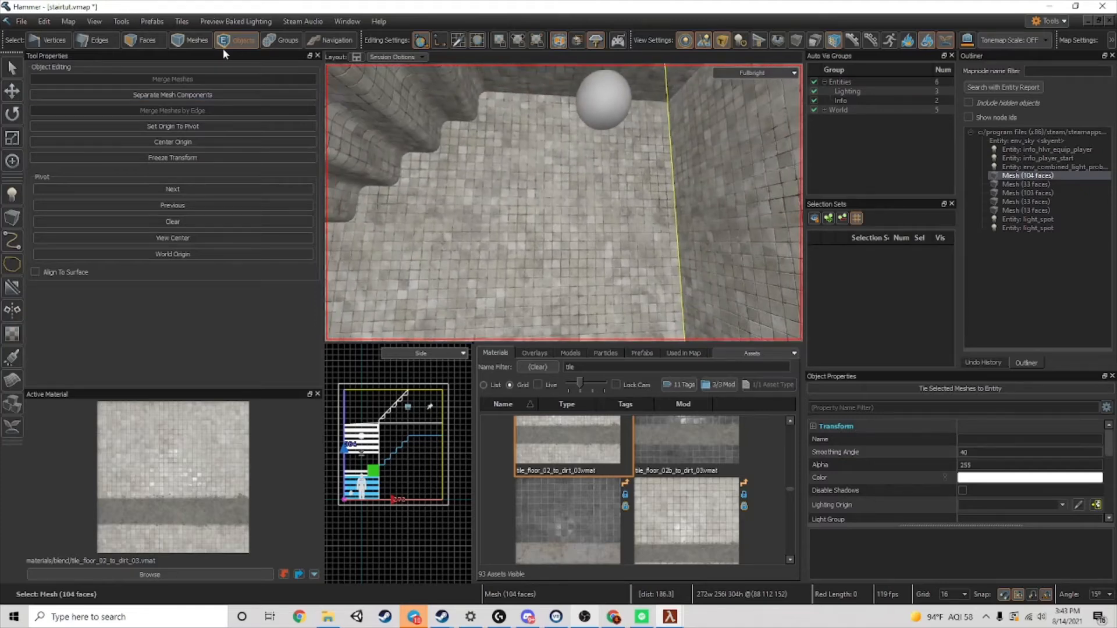
- Cut the tiled wall face vertically from its upper edge to the floor, about 32 units from the stairwell corner
left_click(150, 43)
left_click(548, 111)
right_click_drag(573, 185, 560, 211)
key("c")
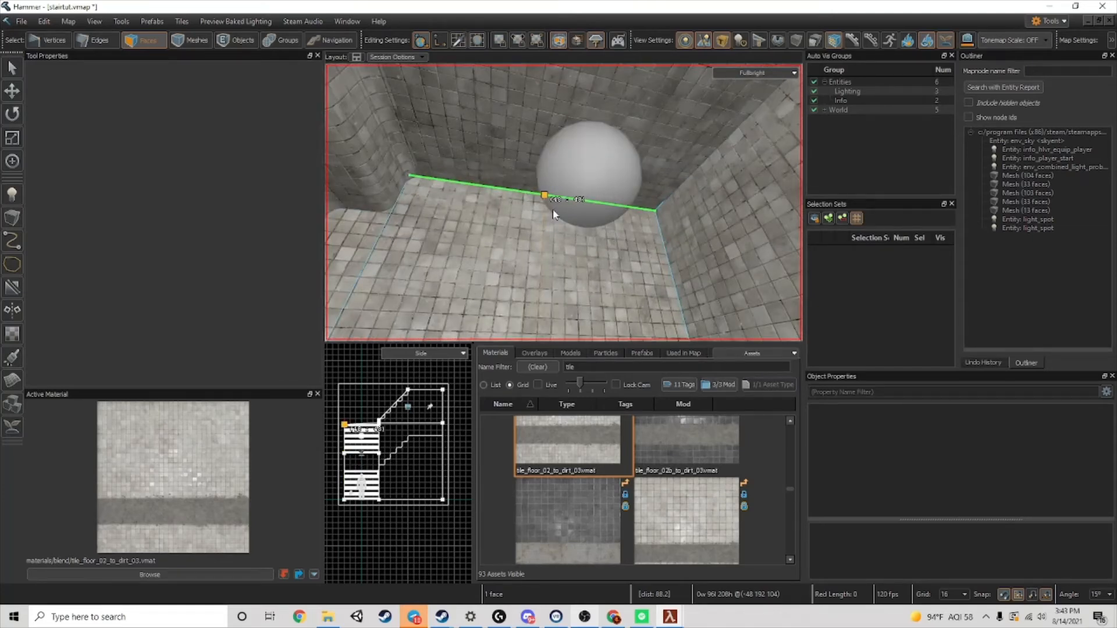
mouse_move(576, 212)
right_mouse_down()
mouse_move(564, 203)
mouse_move(619, 188)
mouse_move(563, 202)
right_mouse_up()
left_click(578, 197)
key("w")
- Cut the adjoining wall face vertically from floor to upper edge, about 32 units from the same corner
left_click(653, 210)
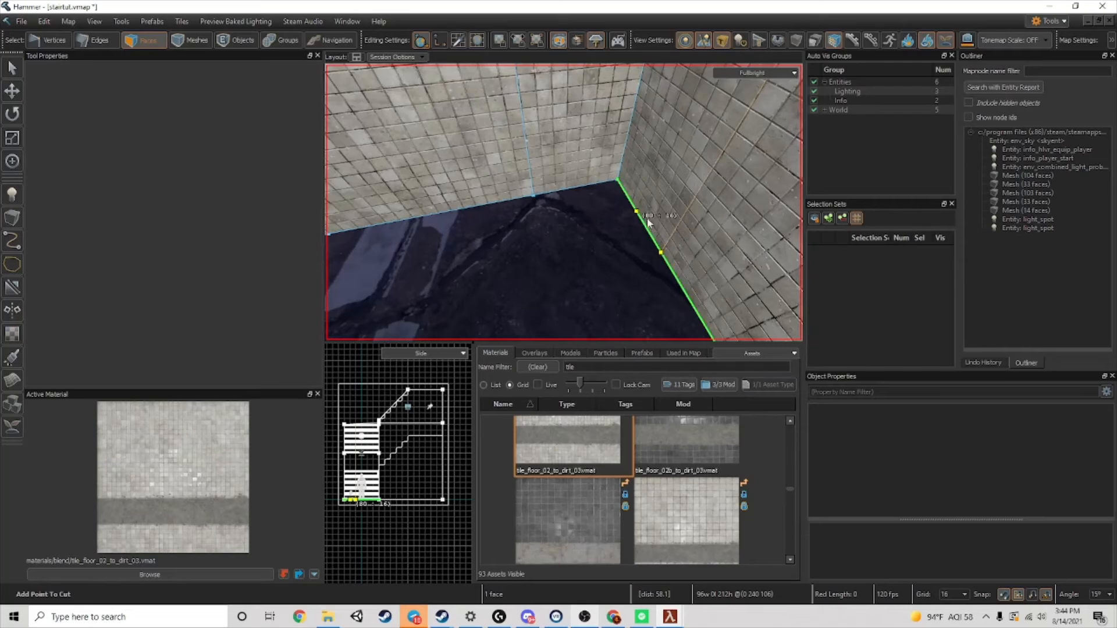
right_click_drag(645, 206, 563, 202)
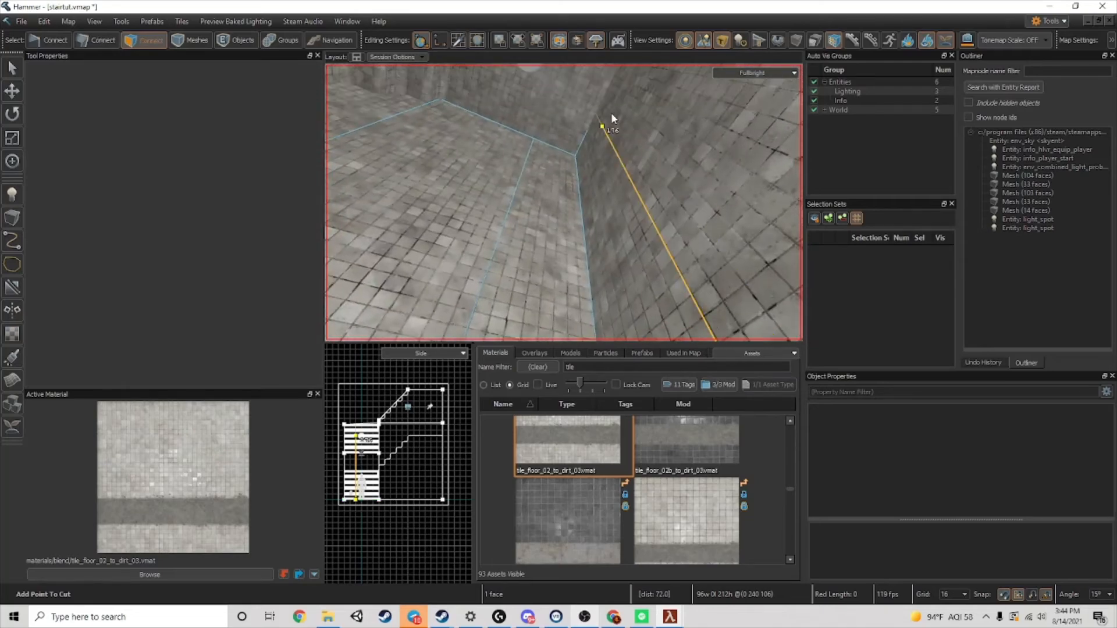
left_click(596, 118)
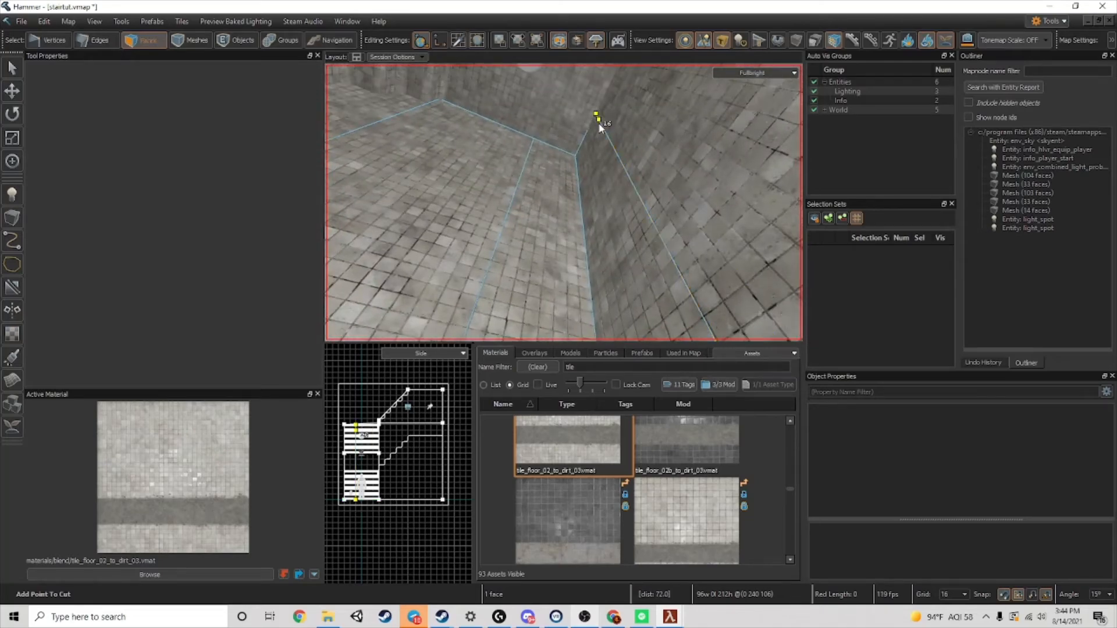
key("Return")
- Select the two narrow wall strips that meet at the stairwell corner and separate them into their own mesh
right_click_drag(588, 166, 557, 183)
left_click(649, 187)
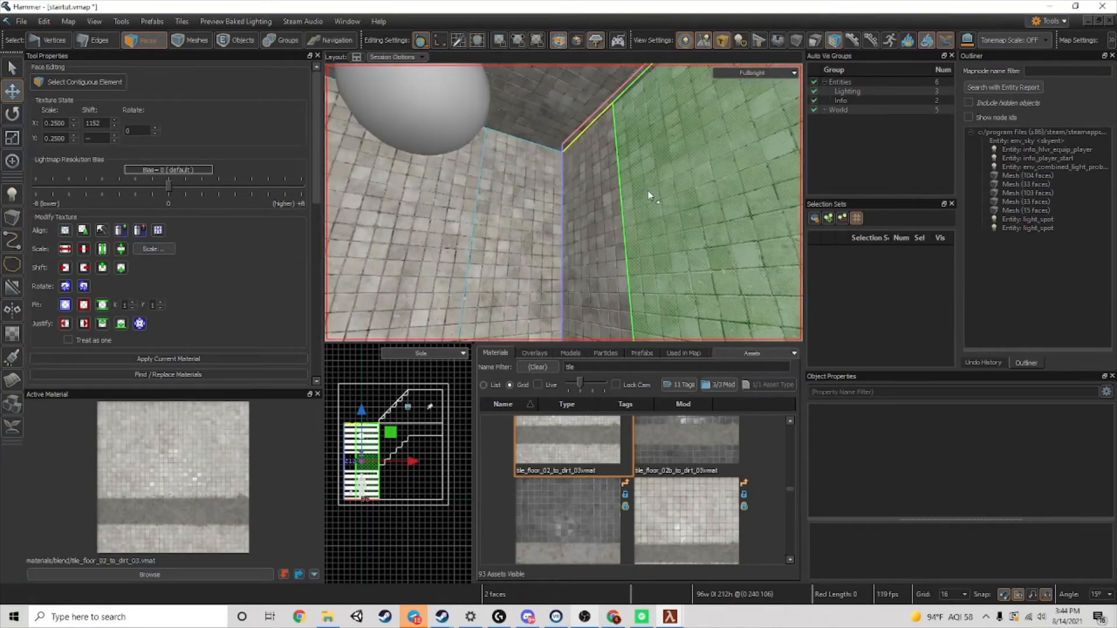
left_click(584, 198)
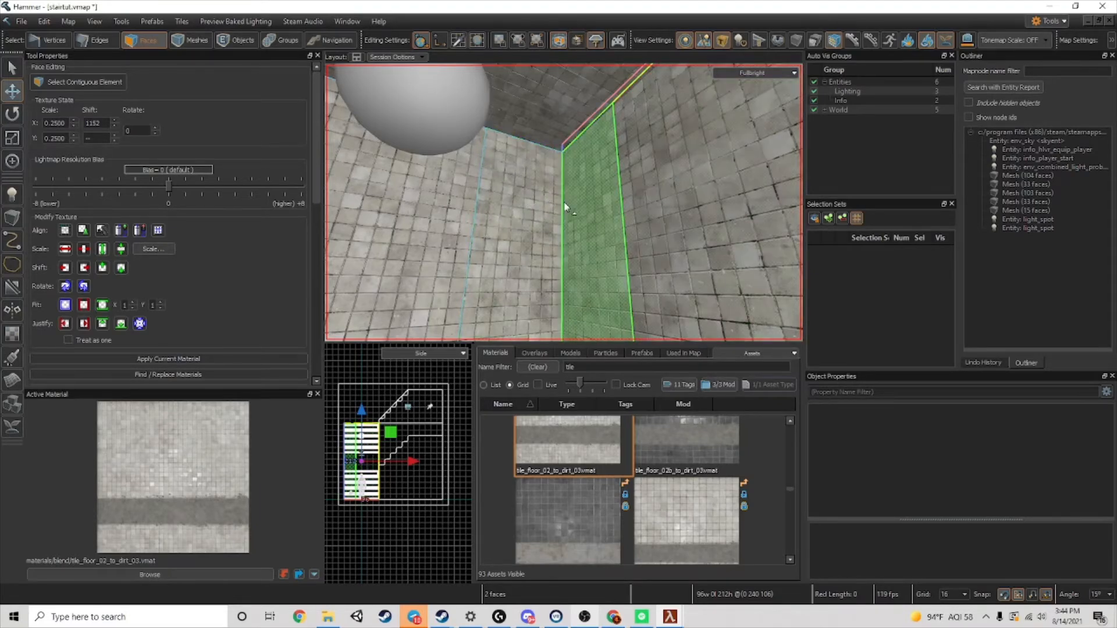
right_click_drag(642, 207, 591, 173)
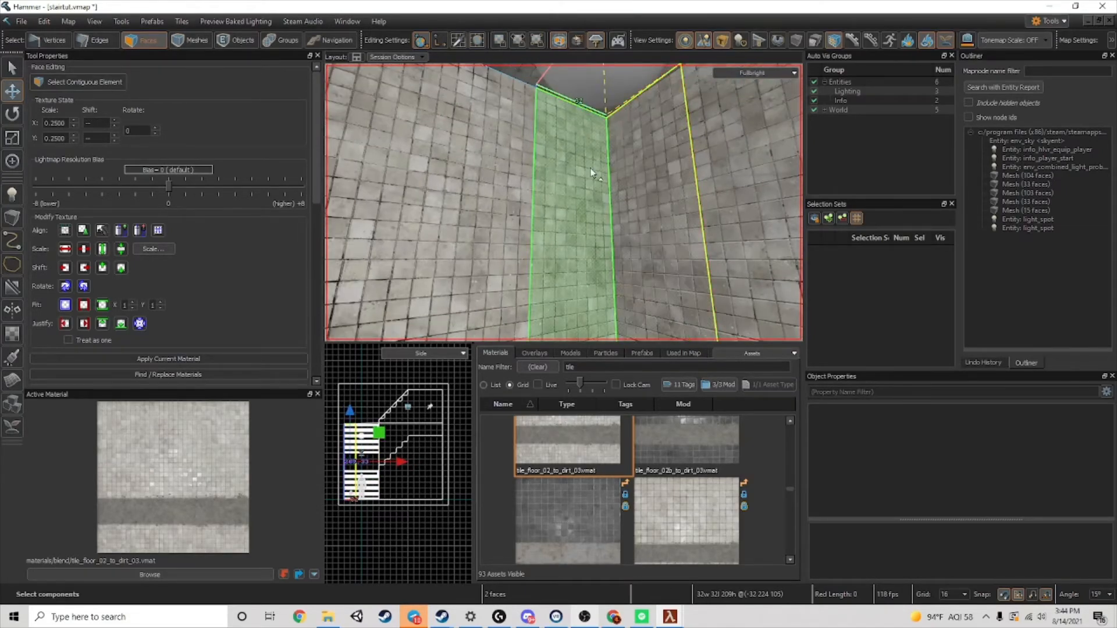
- Bridge the two vertical cut edges on either side of the stairwell corner with a curved interpolated bridge of 16 steps
left_click(92, 41)
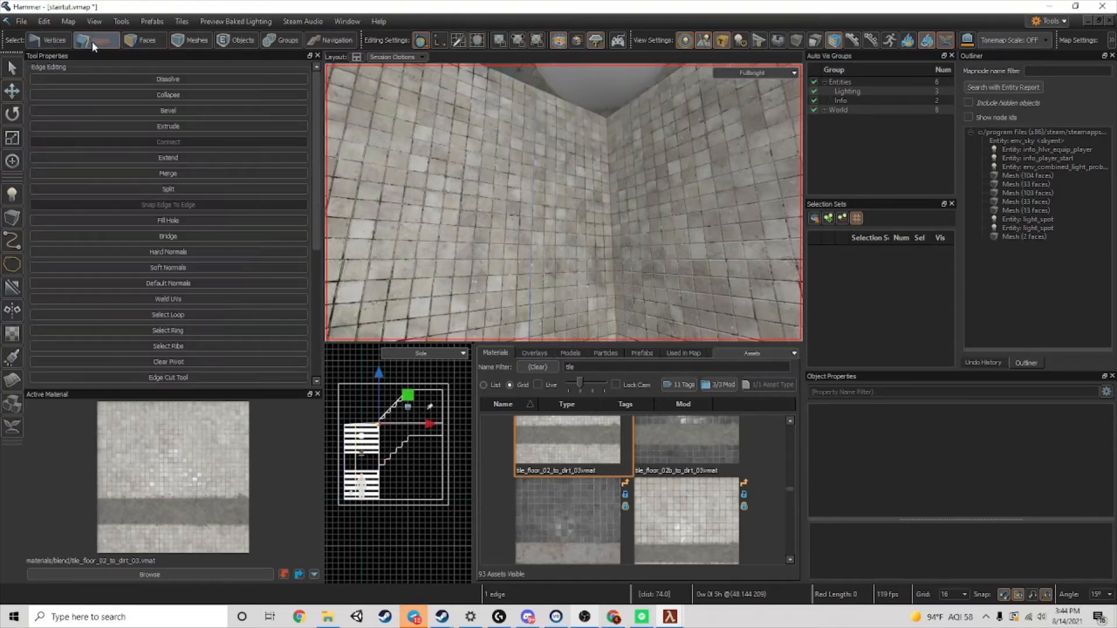
left_click(701, 186, "shift")
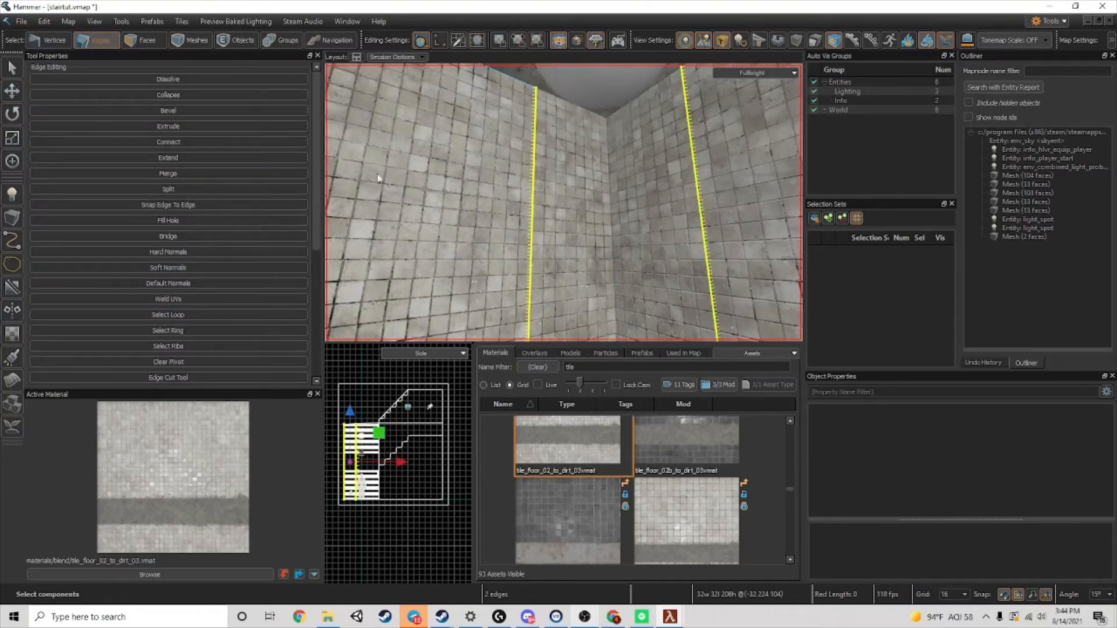
left_click(172, 234)
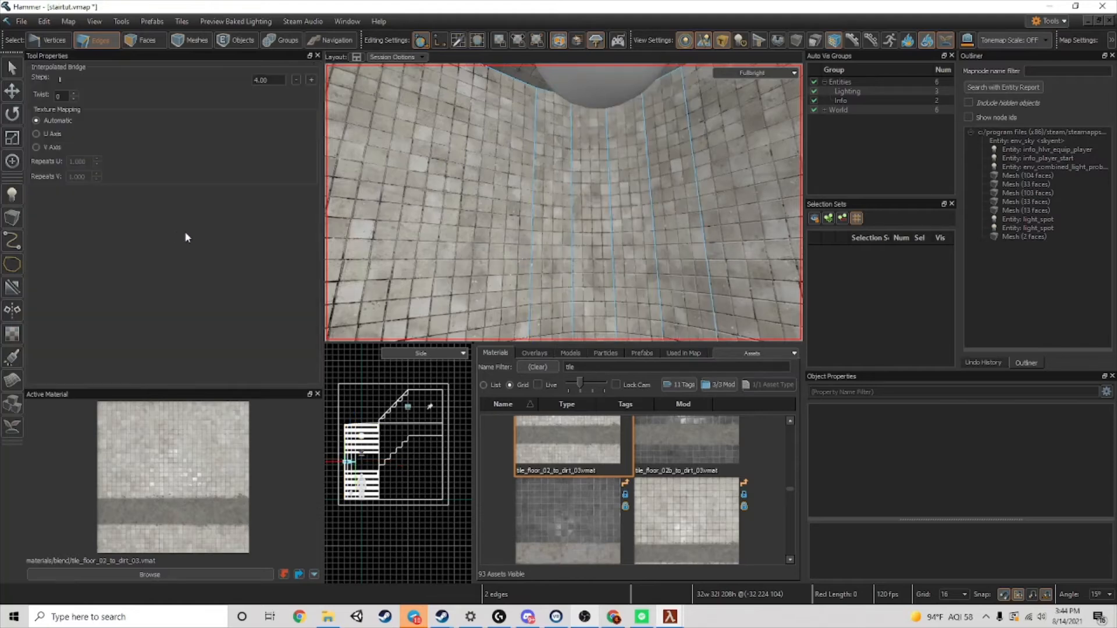
right_click_drag(483, 206, 564, 203)
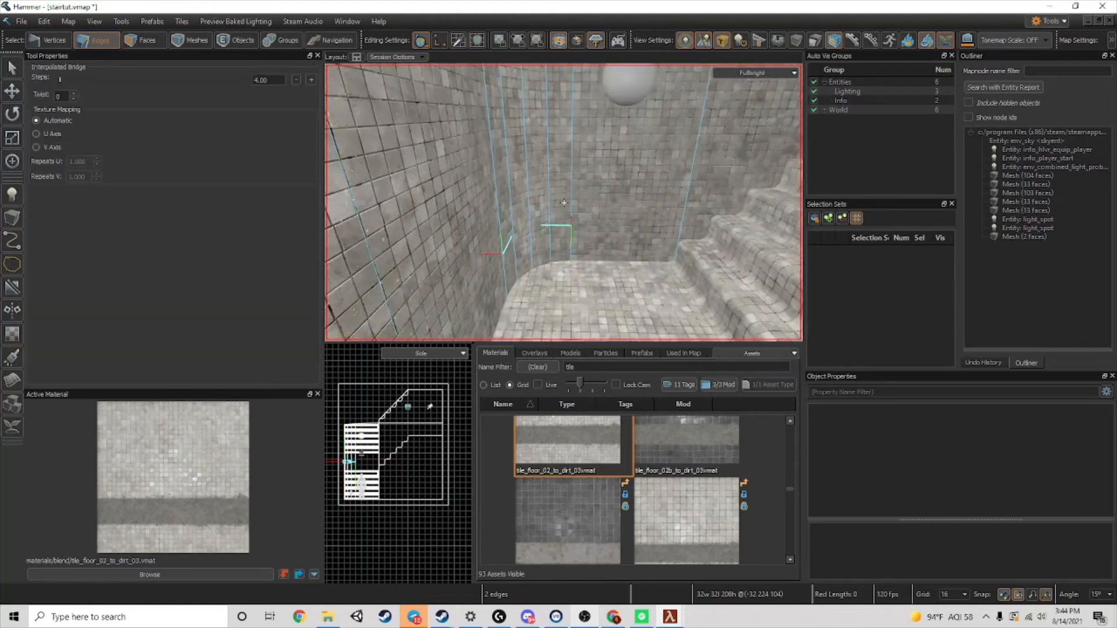
left_click(295, 80)
left_click(296, 80)
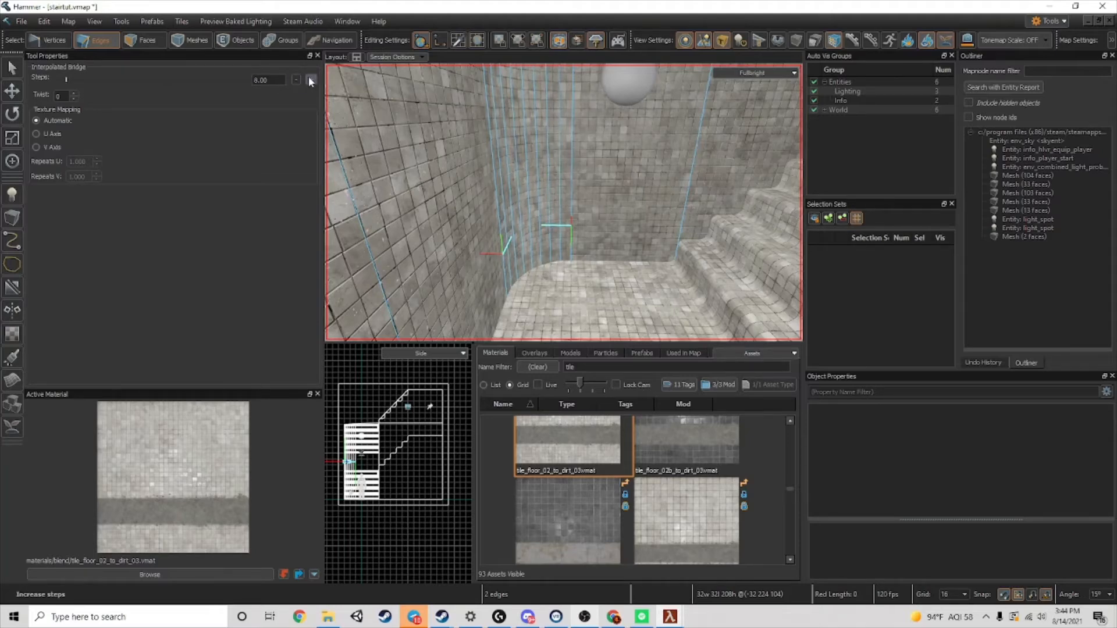
left_click(309, 79)
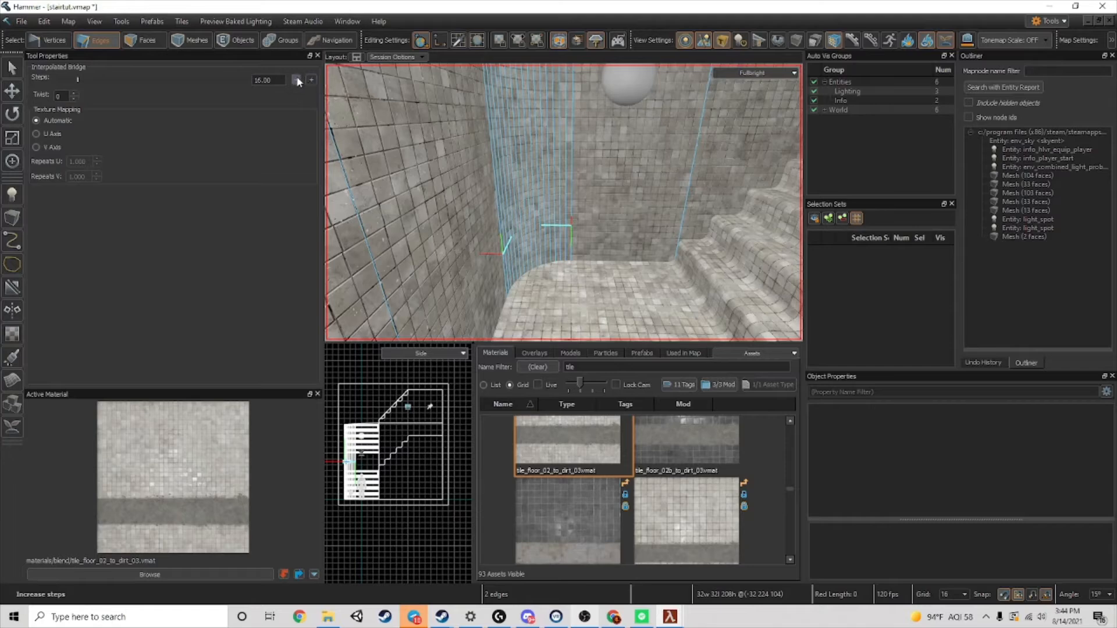
key("Return")
- Examine the rounded stairwell corner, its tile mapping and the join with the ceiling from inside and outside the stairwell
left_click(145, 40)
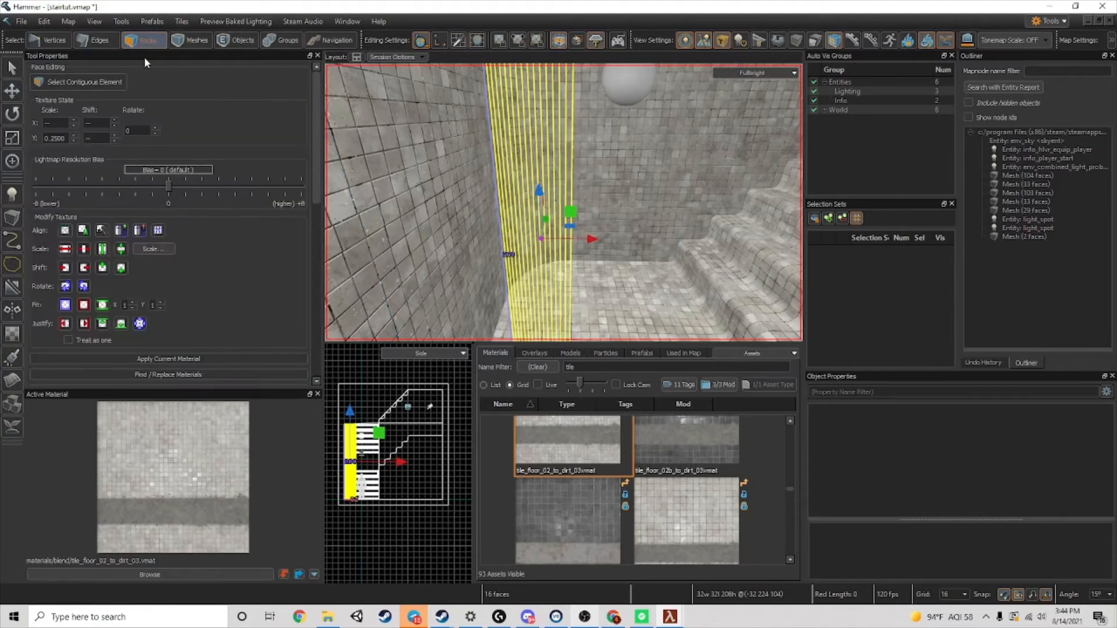
key("a")
left_click(508, 218)
key("d")
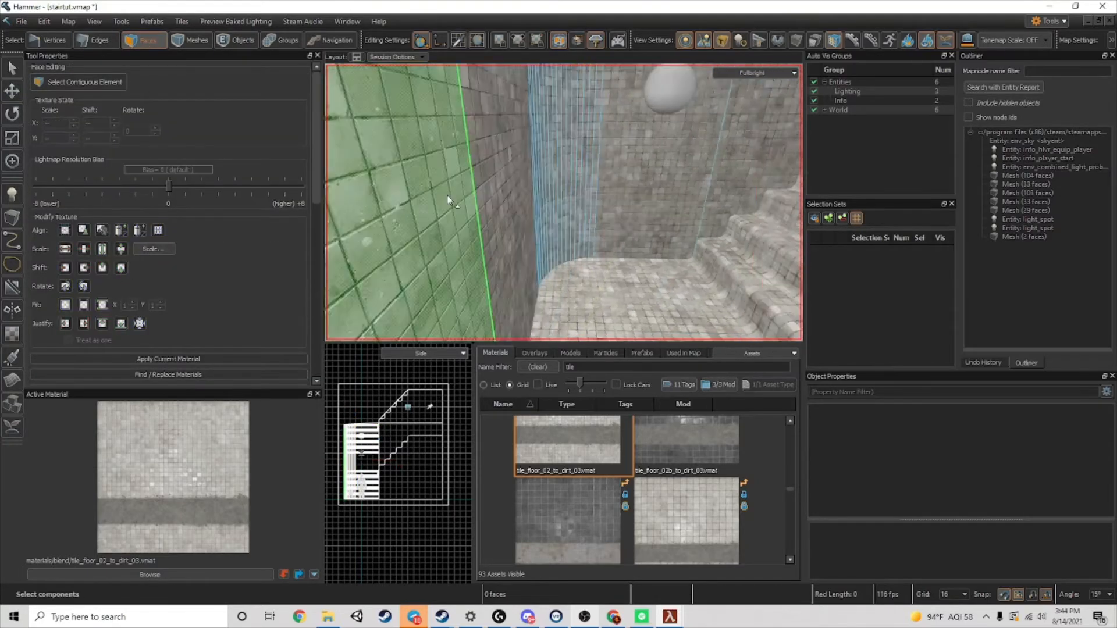
key("z")
key("w")
key("z")
key("s")
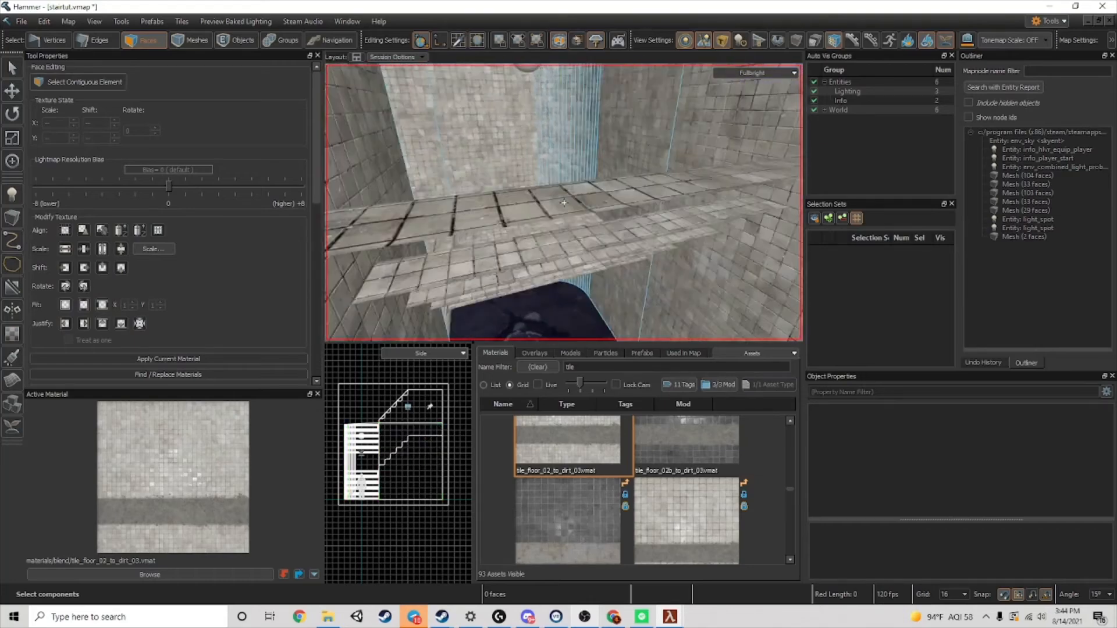
key("s")
key("z")
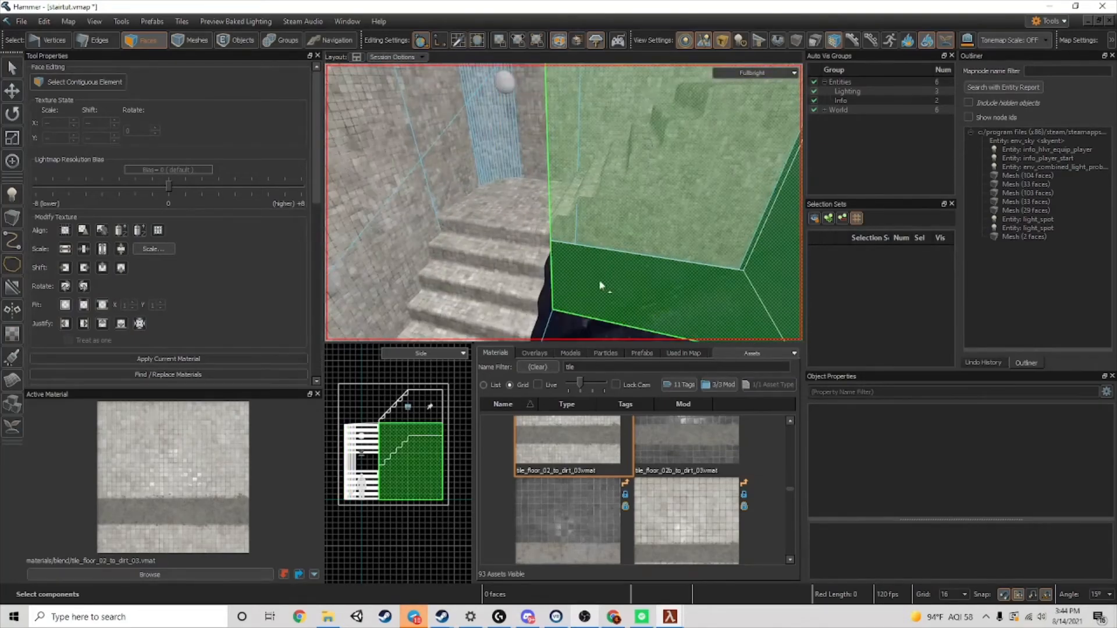
key("z")
key("s")
key("z")
key("w")
key("z")
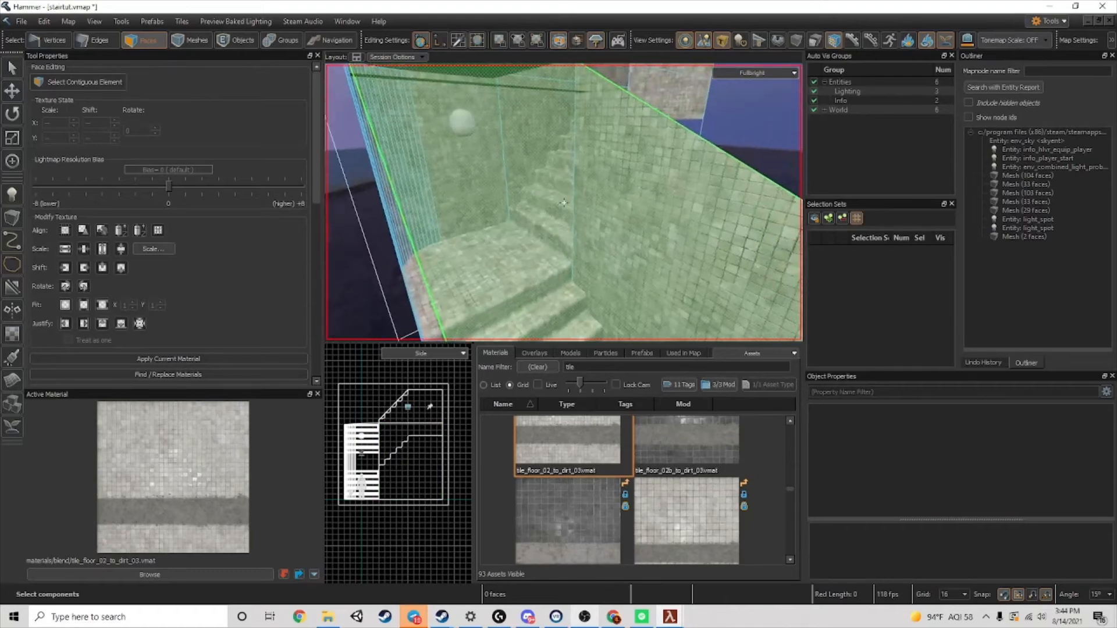
key("w")
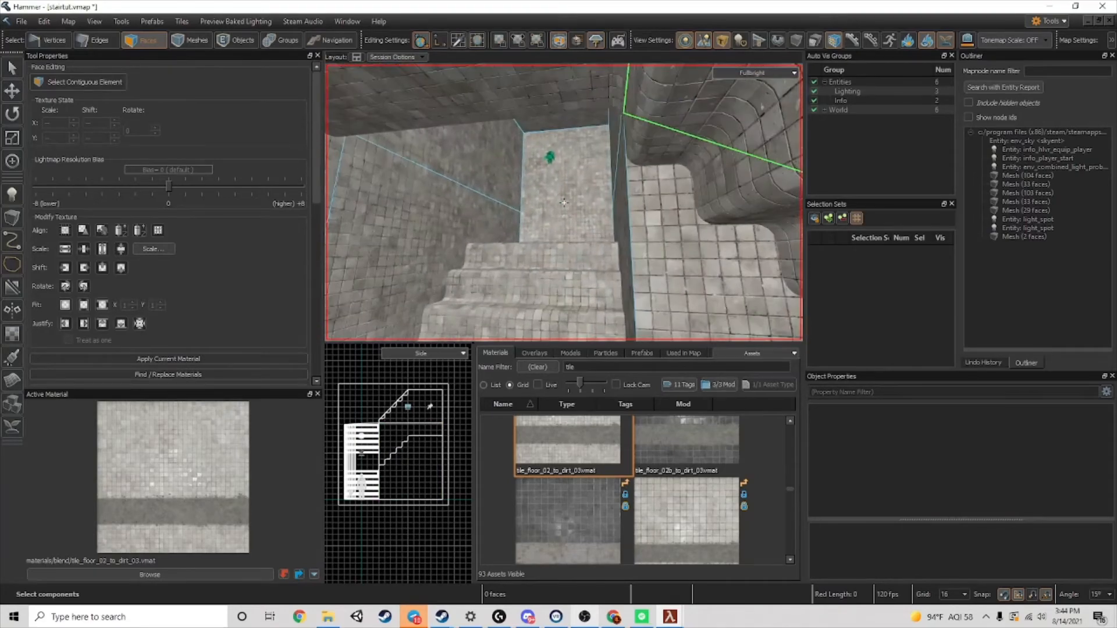
key("s")
key("w")
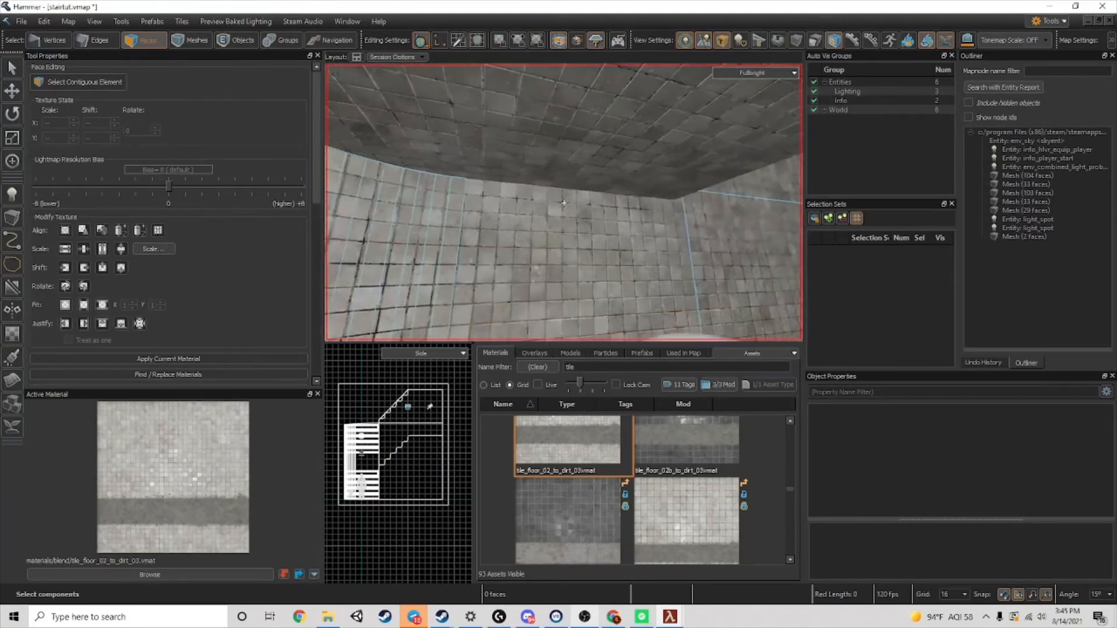
key("z")
key("z")
key("z")
key("z")
key("z")
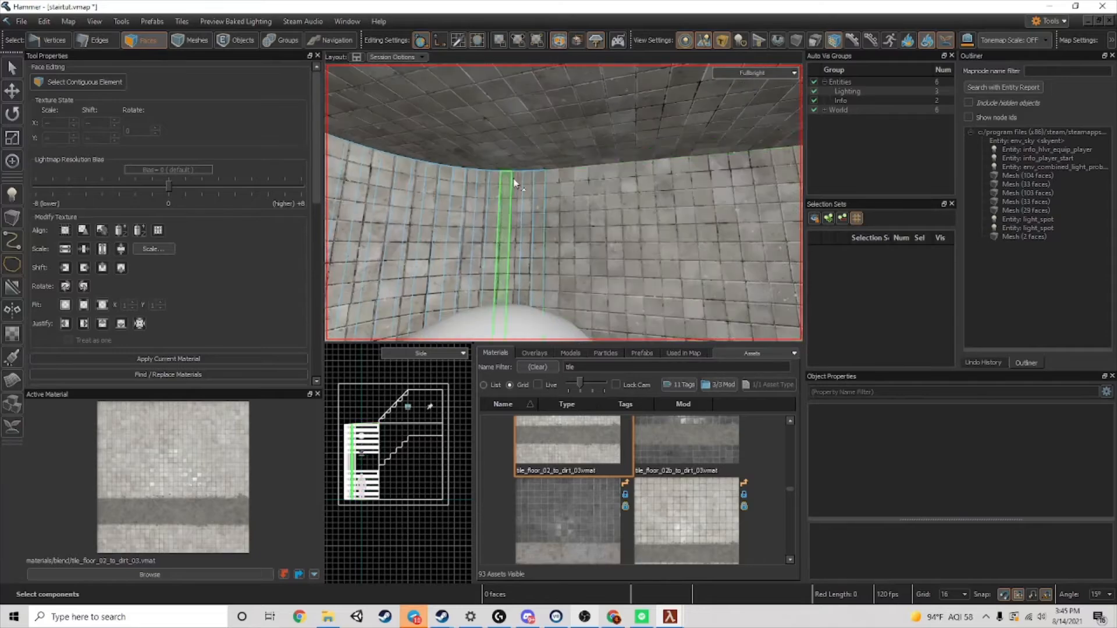
left_click(611, 178)
key("z")
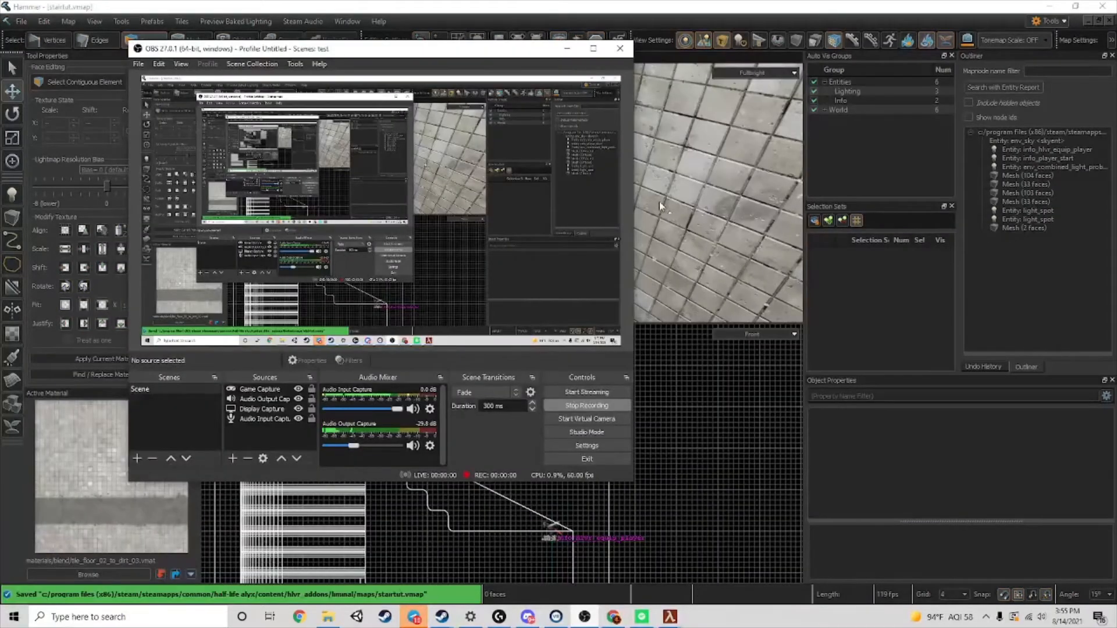
- Move the vertex where the rounded step edge meets the side wall about 0.13 units to close the gap
left_click(658, 199)
key("w")
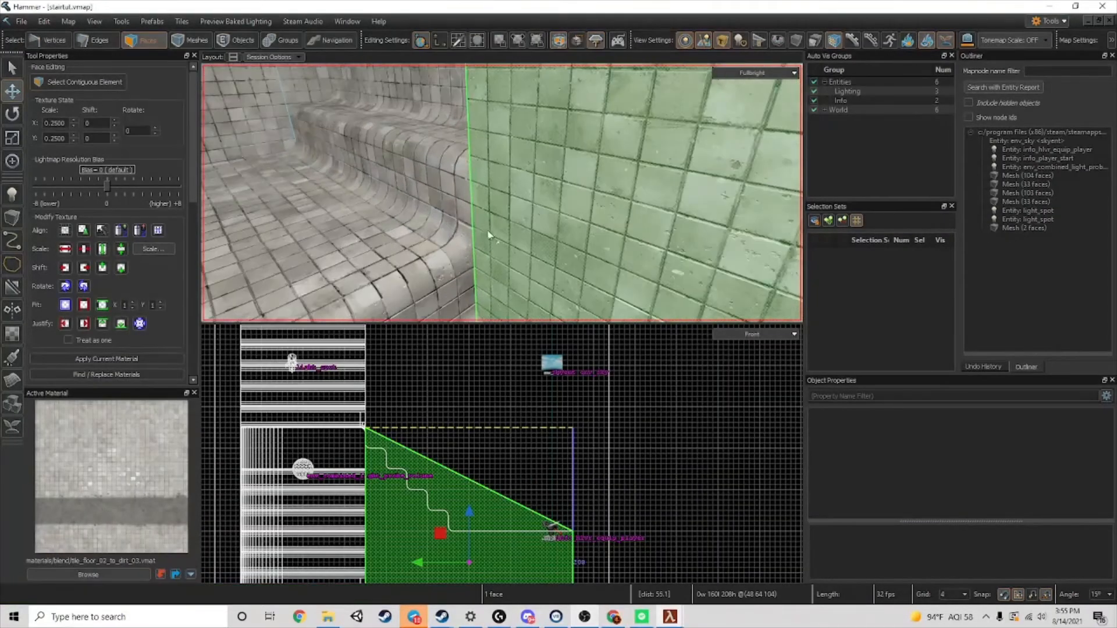
key("z")
key("z")
key("z")
key("z")
right_click_drag(530, 127, 553, 93)
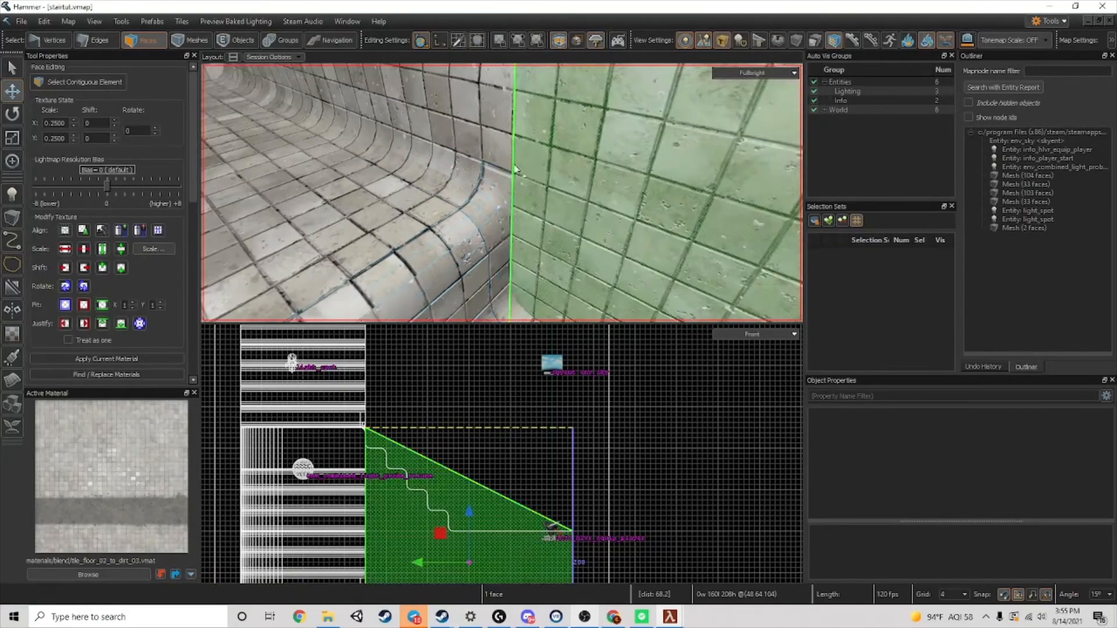
scroll(498, 262, "up", 3)
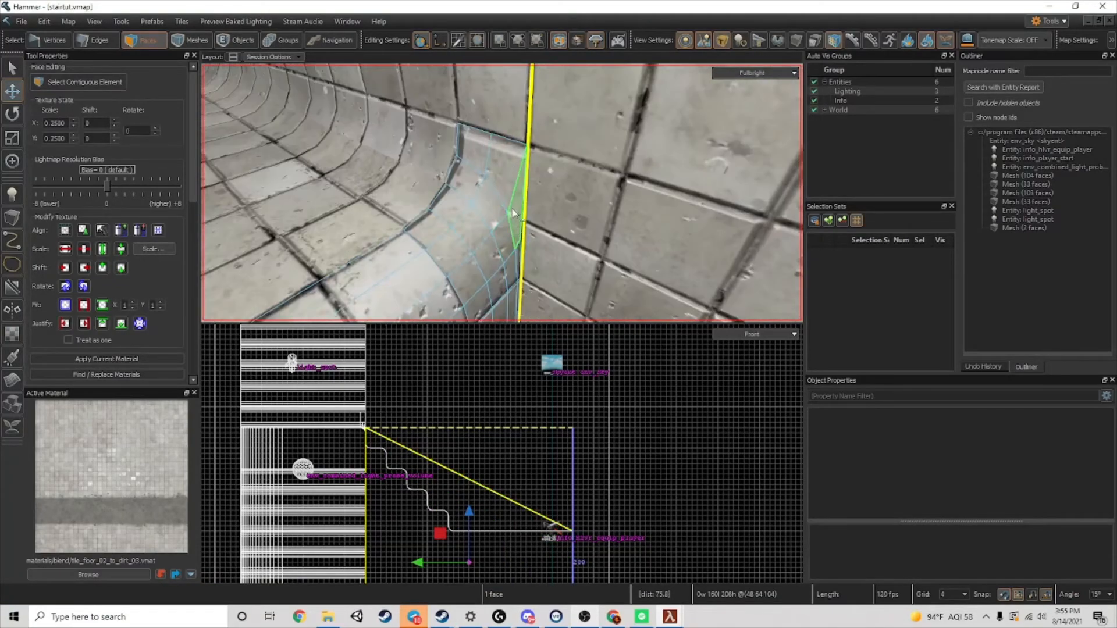
right_click_drag(516, 259, 523, 297)
scroll(529, 166, "up", 5)
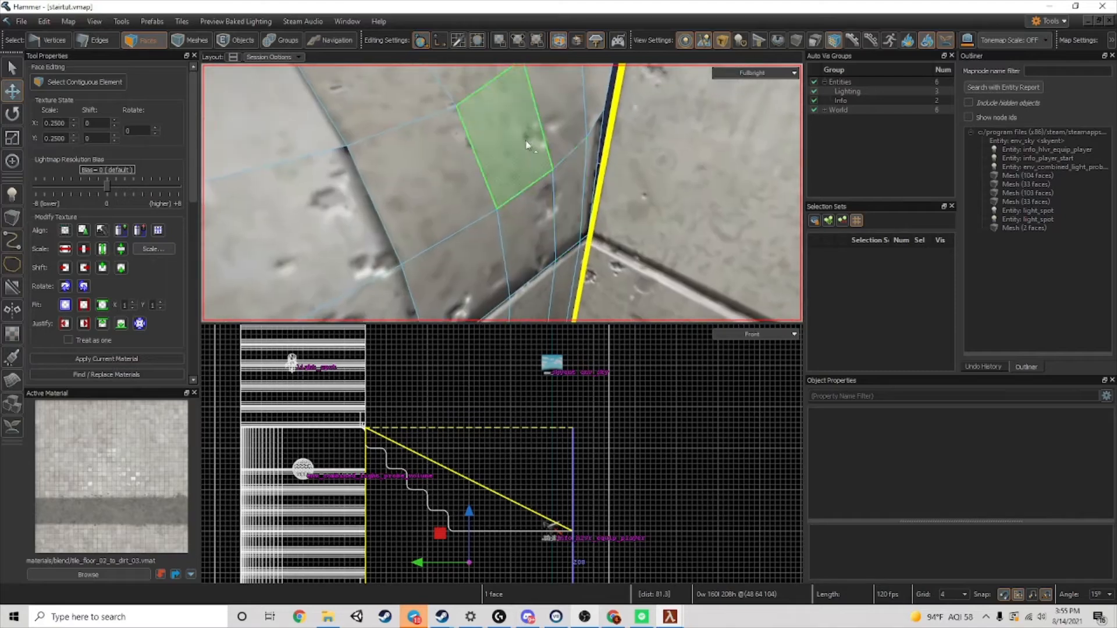
left_click(54, 40)
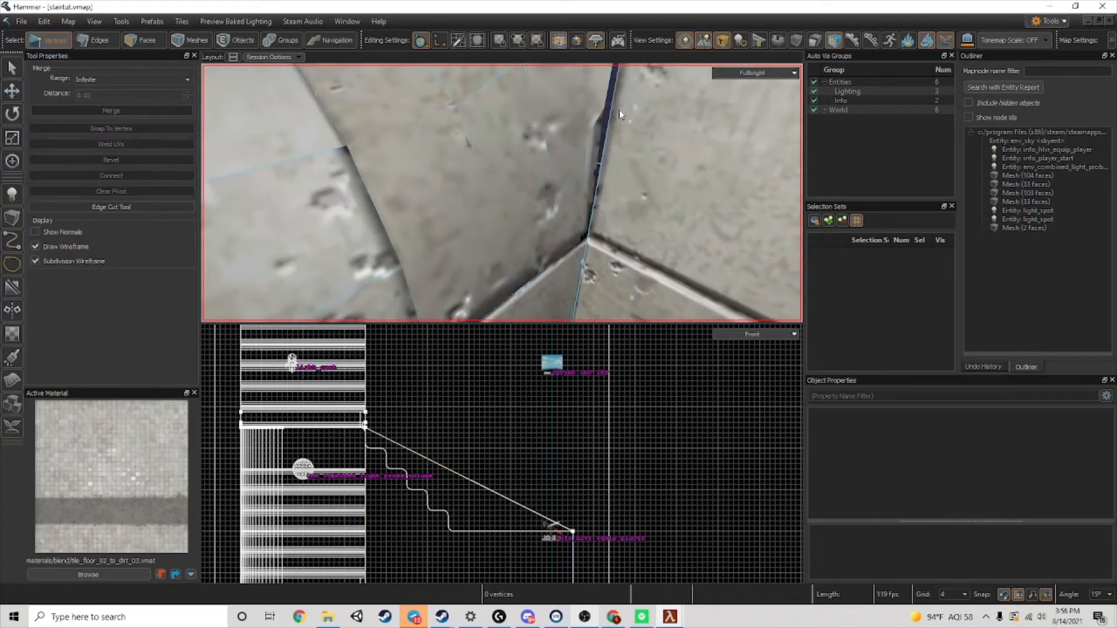
left_click(611, 109)
left_click(661, 196)
scroll(656, 170, "down", 5)
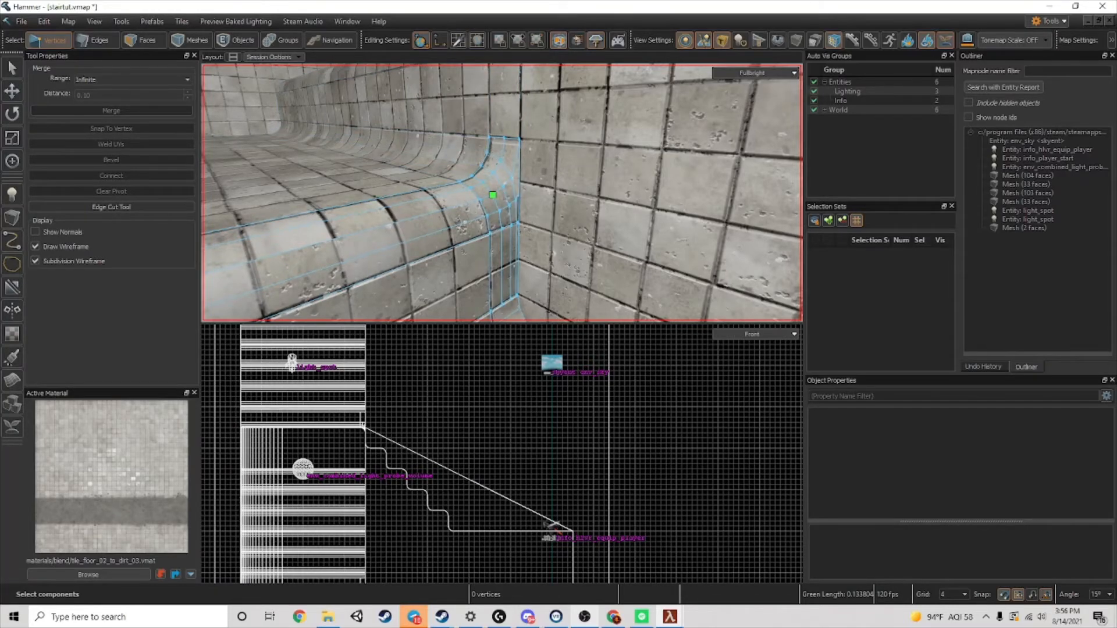
- Examine the whole stairwell from outside and the seam between the rounded step edge and the side wall up close
right_click_drag(502, 192, 502, 193)
key("s")
key("s")
key("w")
key("u")
key("s")
left_click(192, 40)
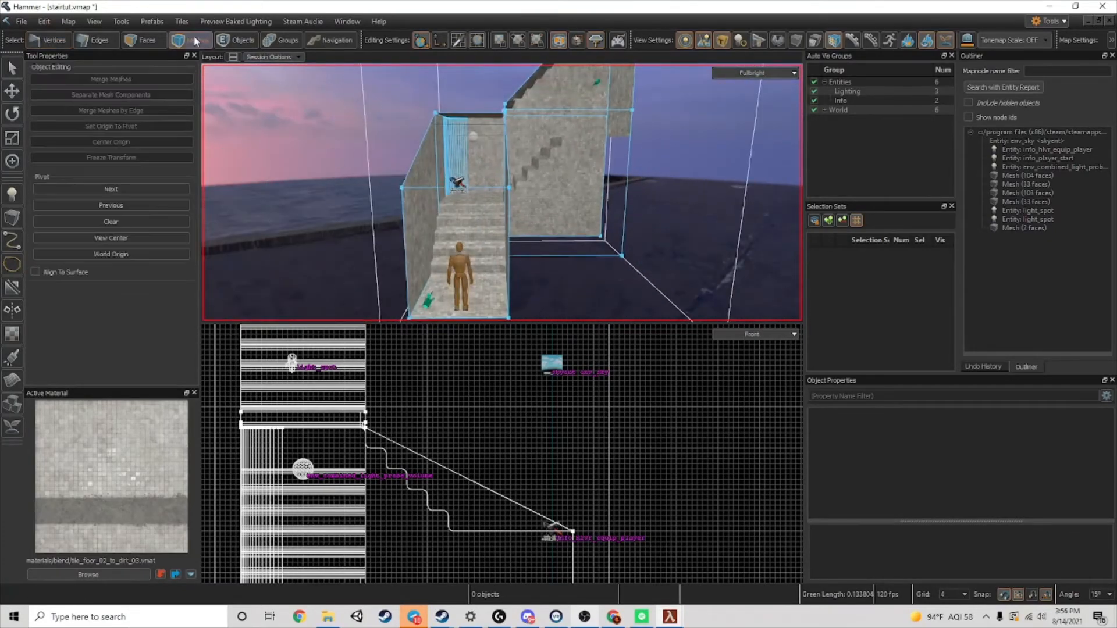
key("a")
key("w")
right_click_drag(607, 197, 482, 131)
left_click(12, 218)
left_click(143, 40)
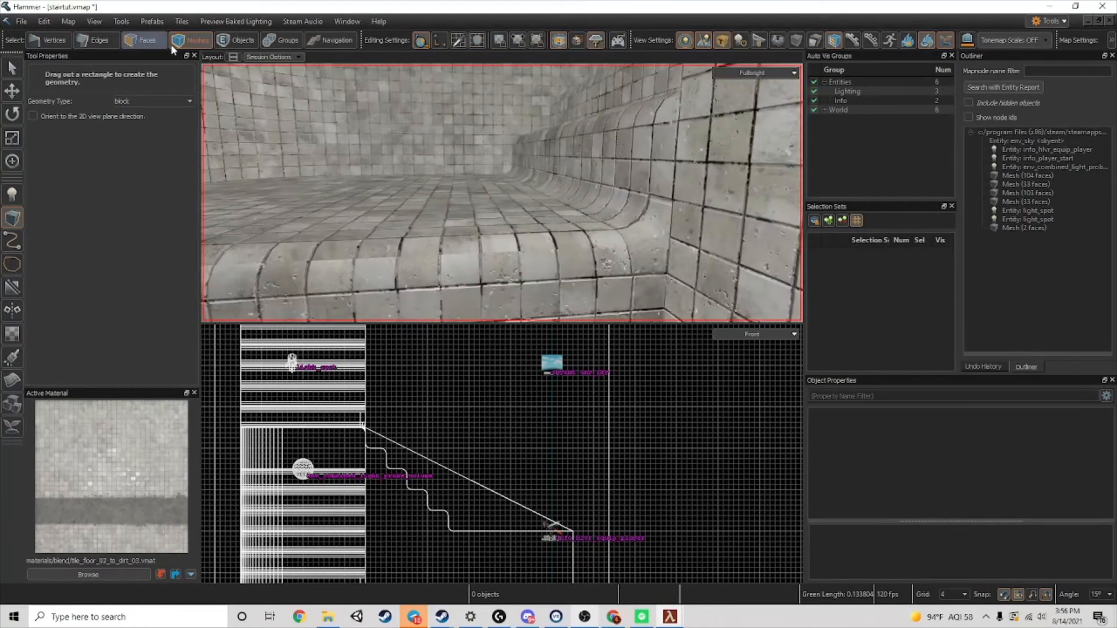
left_click(705, 263)
left_click(651, 217)
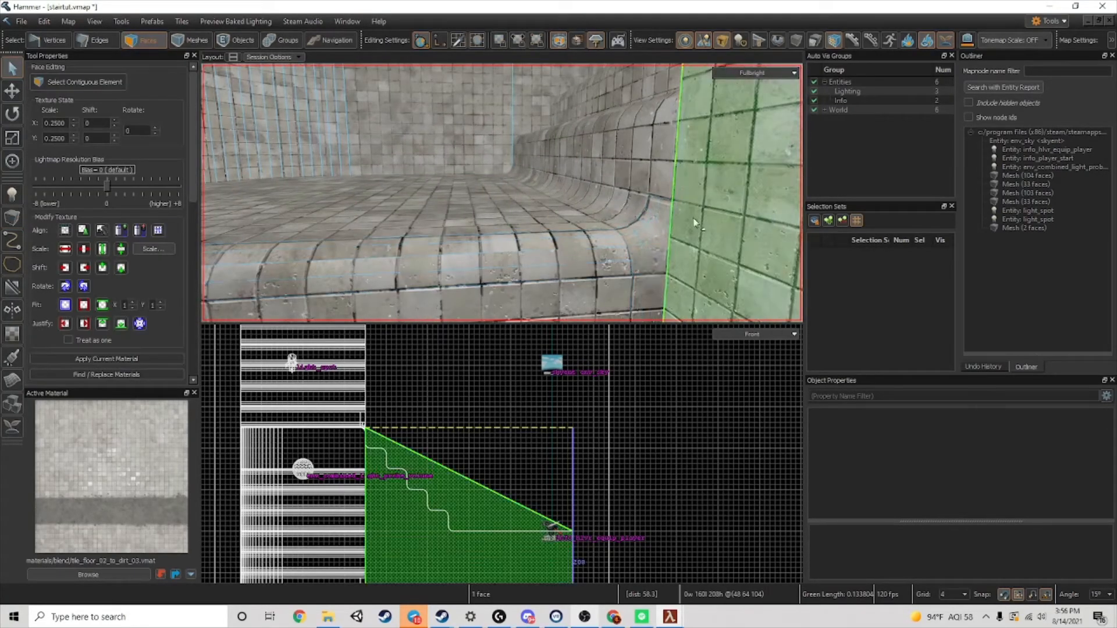
right_click_drag(693, 224, 611, 218)
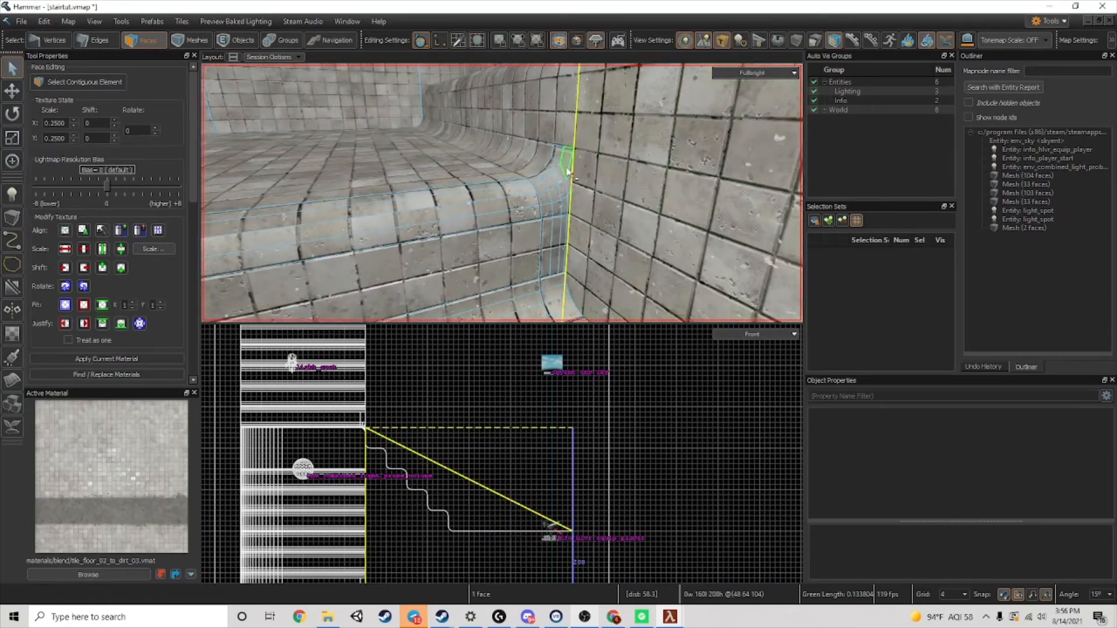
- Delete the wall face that closes the stairwell's lower end behind the player start
key("s")
mouse_move(510, 177)
right_mouse_down()
mouse_move(572, 171)
mouse_move(502, 192)
right_mouse_up()
key("s")
key("w")
key("s")
left_click(501, 204)
key("Delete")
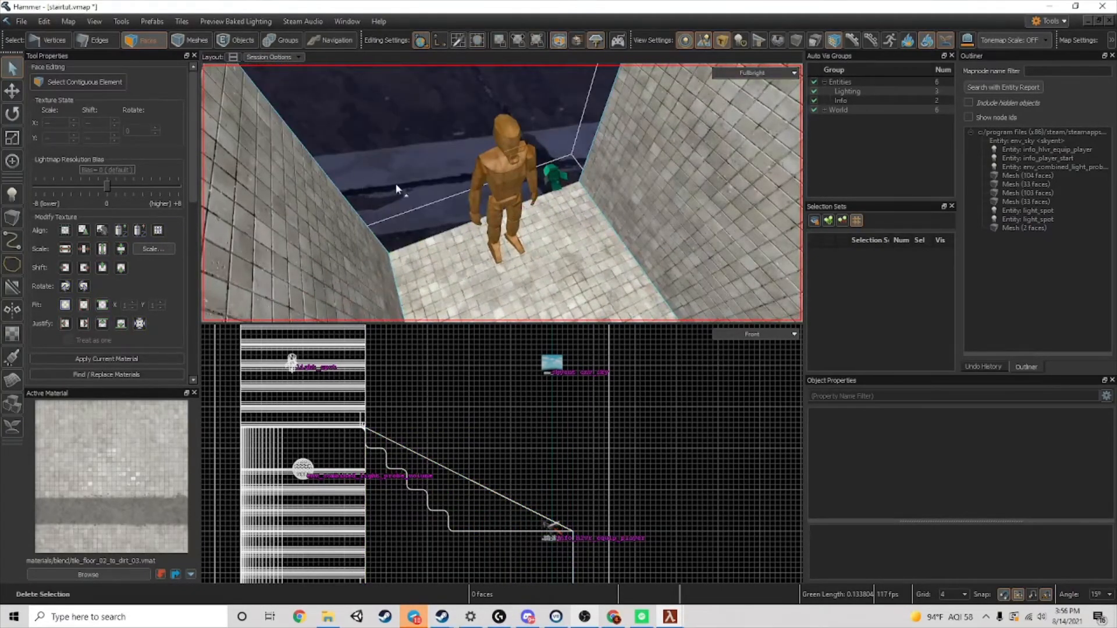
- Delete the info_player_start entity from the floor at the foot of the stairs
right_click_drag(396, 183, 396, 183)
left_click(235, 40)
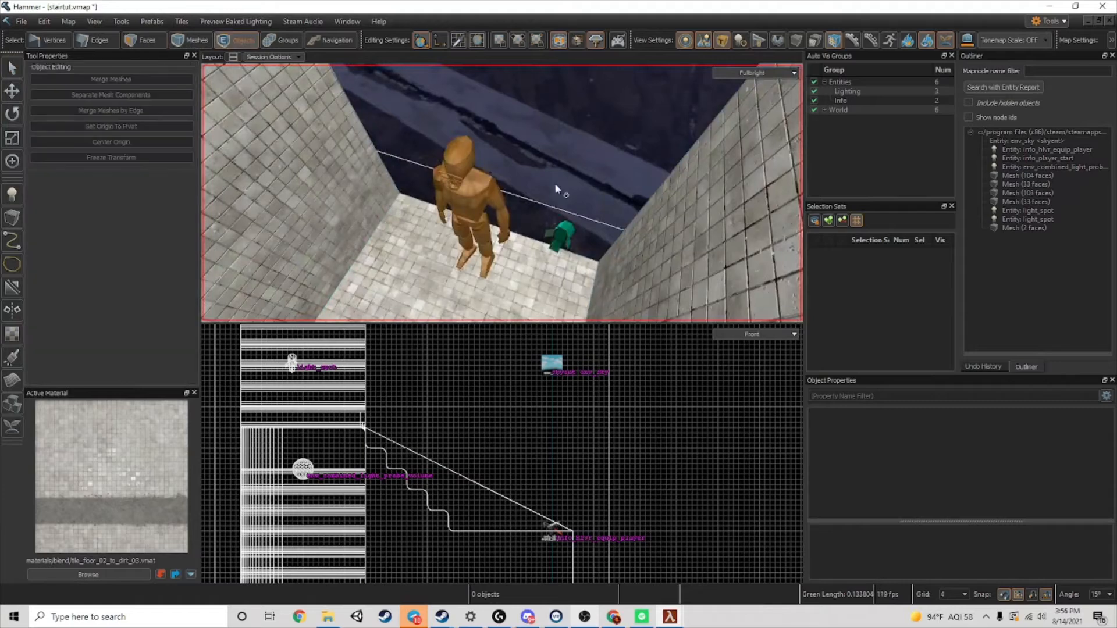
left_click(486, 200)
key("Delete")
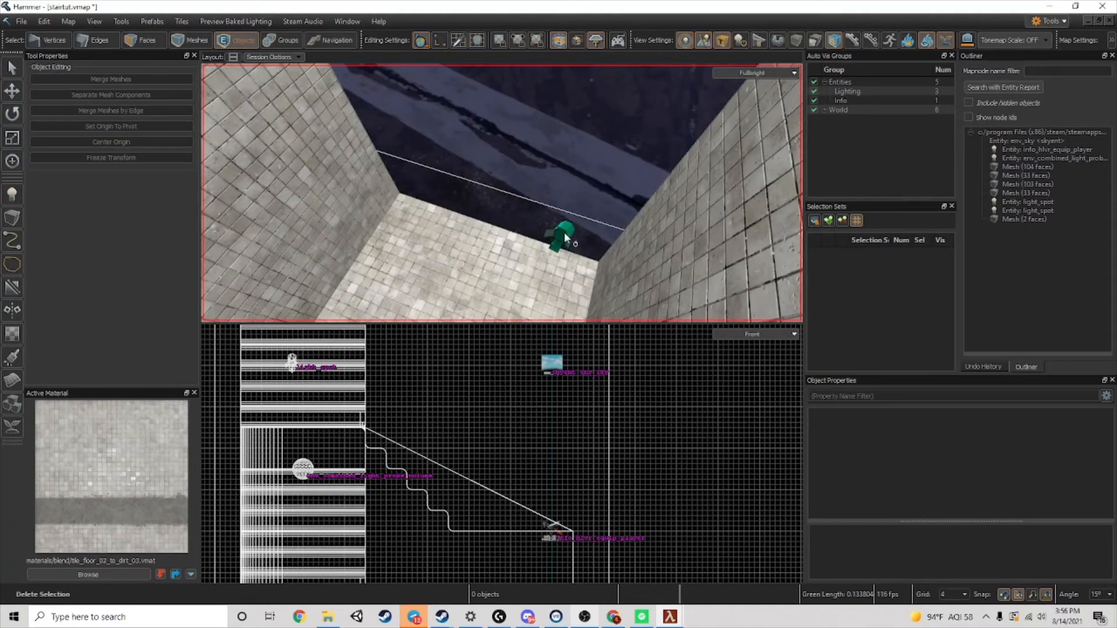
left_click(565, 236)
- Select the floor's open end edge at the foot of the stairs and activate the Move tool
right_click_drag(500, 192, 502, 193)
left_click(96, 41)
left_click(590, 174)
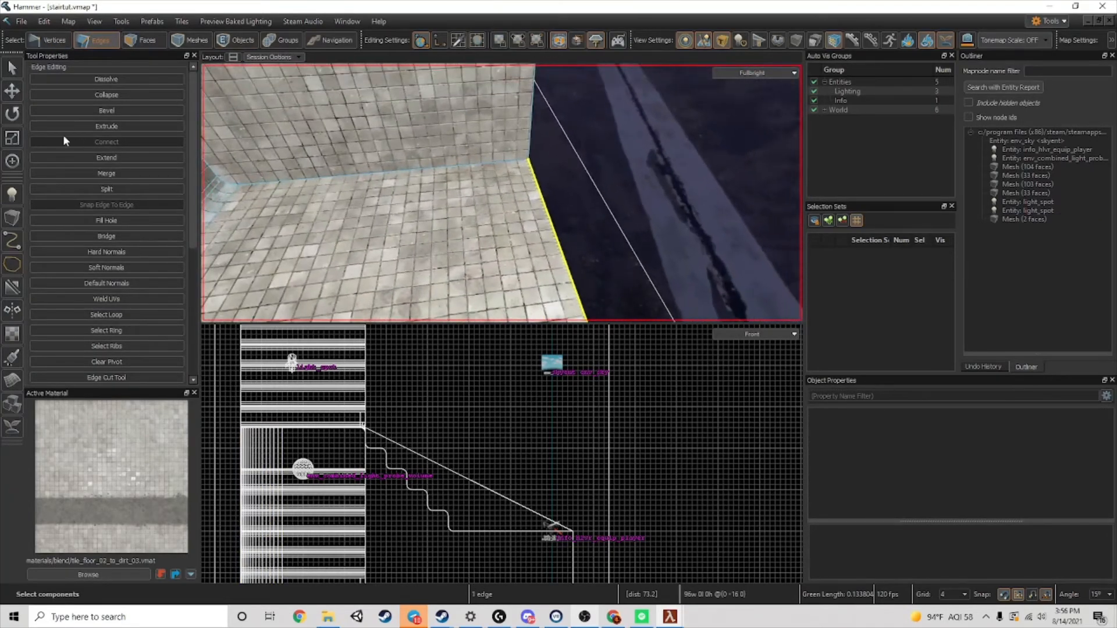
left_click(11, 91)
- Try extruding the selected floor edge upward by 8 units and by 4 units
left_click_drag(573, 266, 577, 260, "shift")
right_click_drag(569, 262, 569, 262)
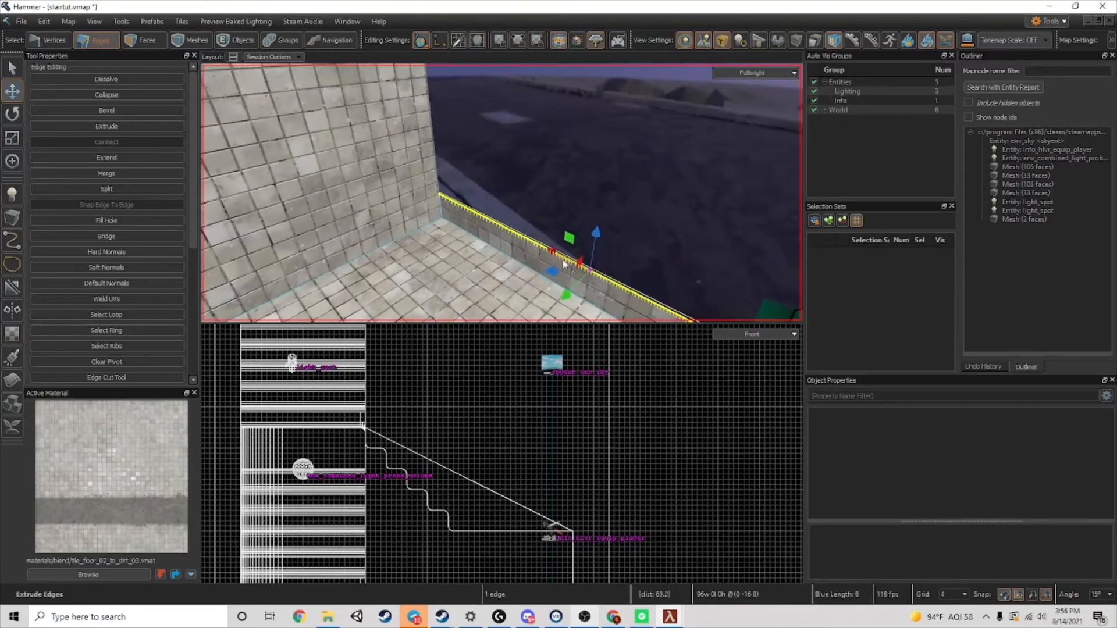
key("ctrl+z")
right_click_drag(611, 204, 611, 204)
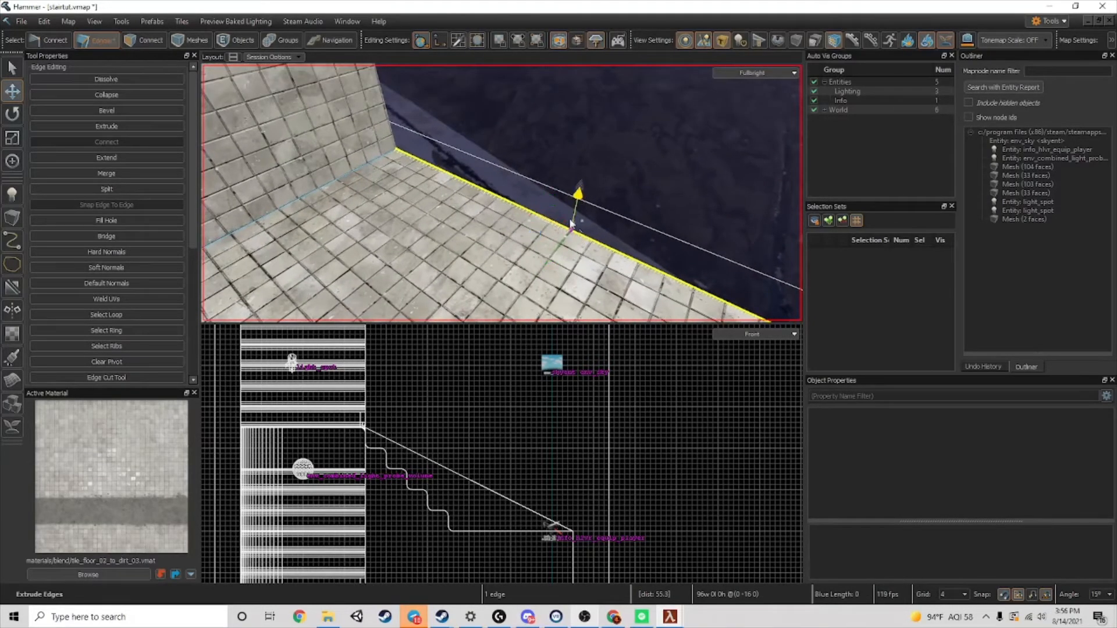
left_click_drag(570, 224, 569, 220, "shift")
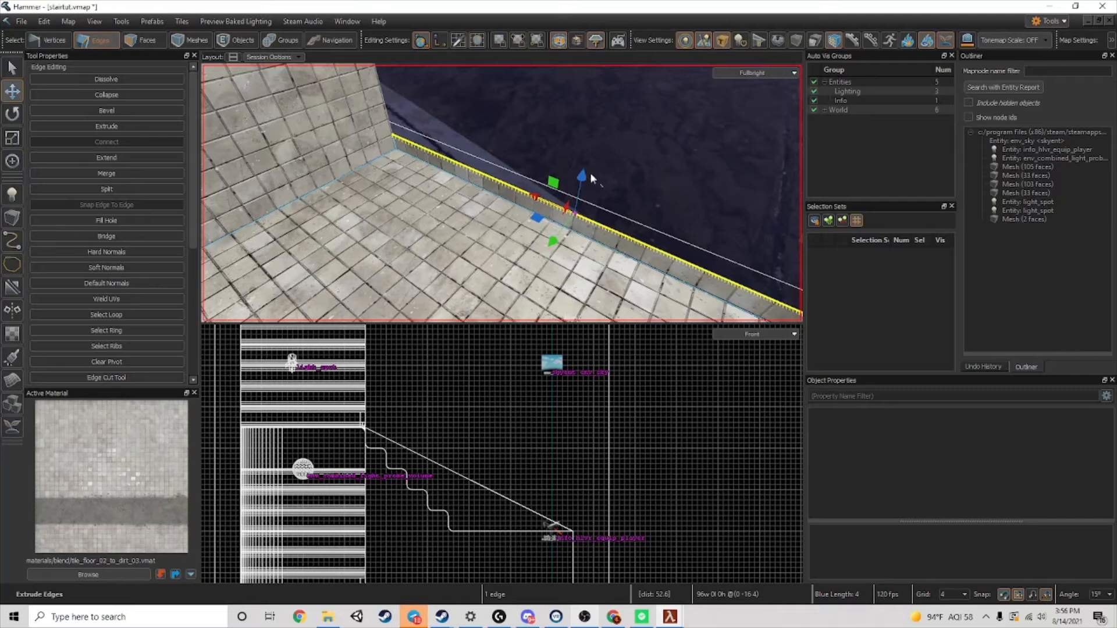
key("ctrl+z")
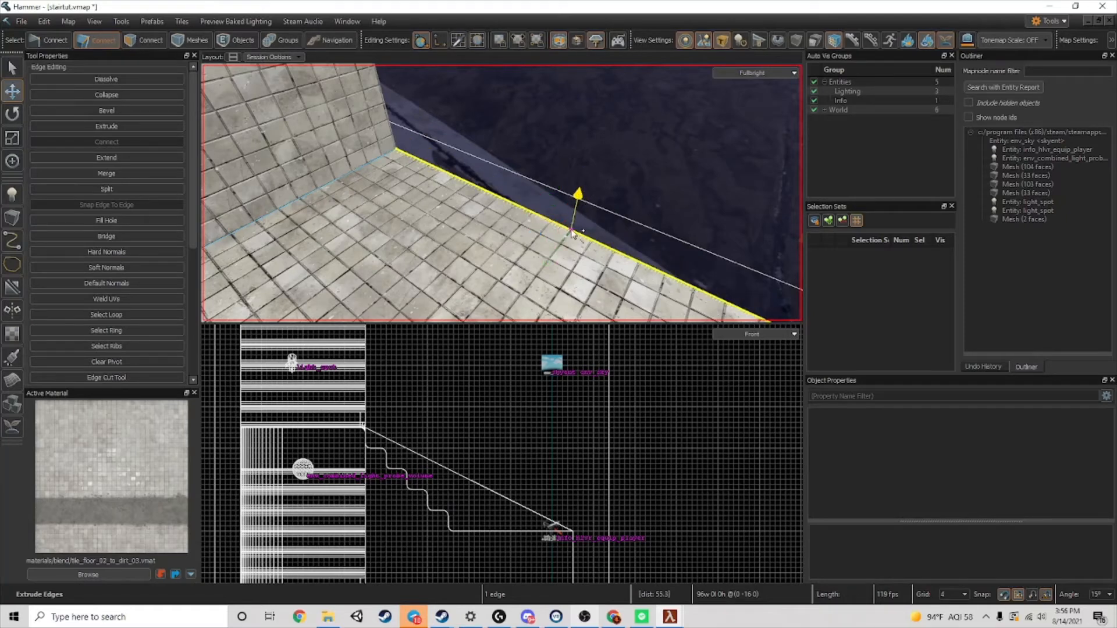
- Extrude the floor's open end edge upward 4 units and extrude the new edge another 8 units upward
left_click_drag(572, 233, 573, 227, "shift")
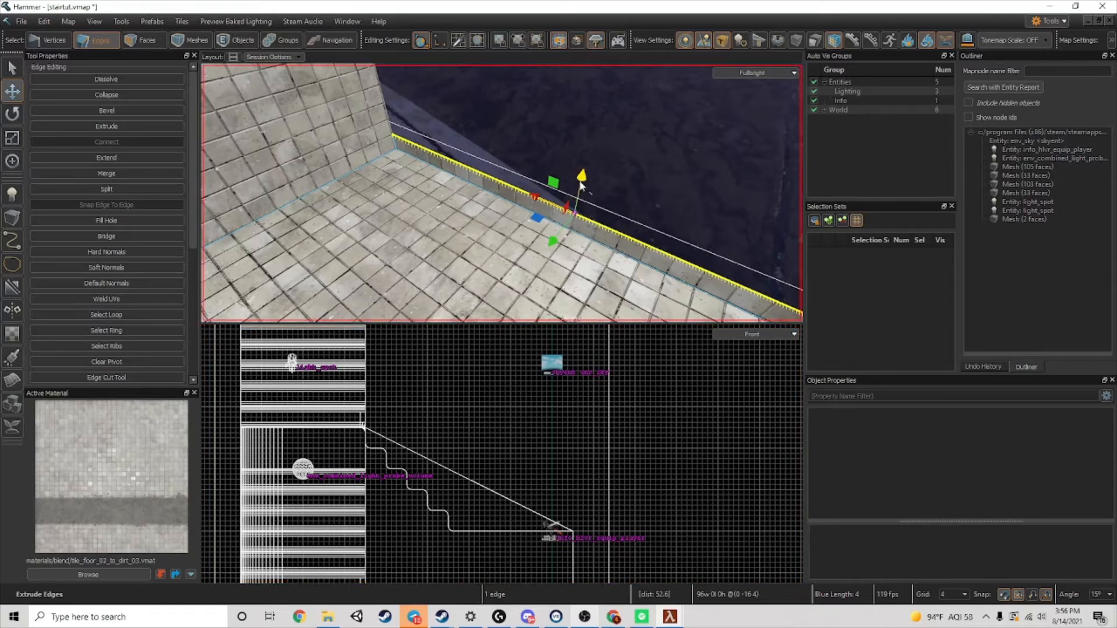
mouse_move(580, 182)
left_mouse_down()
mouse_move(583, 163)
mouse_move(577, 176)
left_mouse_up()
key("ctrl+z")
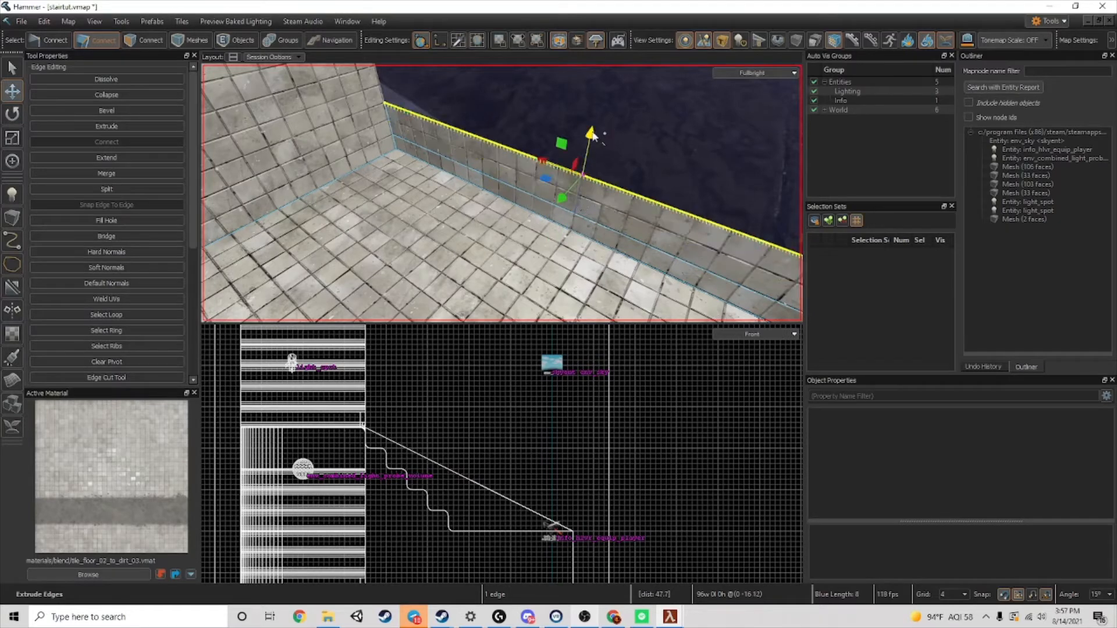
- Extrude the end riser's upper edge upward to 16 units and outward as the first tread, undoing the mistaken extrusion
left_click_drag(593, 135, 620, 132)
left_click(597, 149, "shift")
right_click_drag(689, 111, 640, 143)
left_click(640, 143)
key("ctrl+z")
key("ctrl+z")
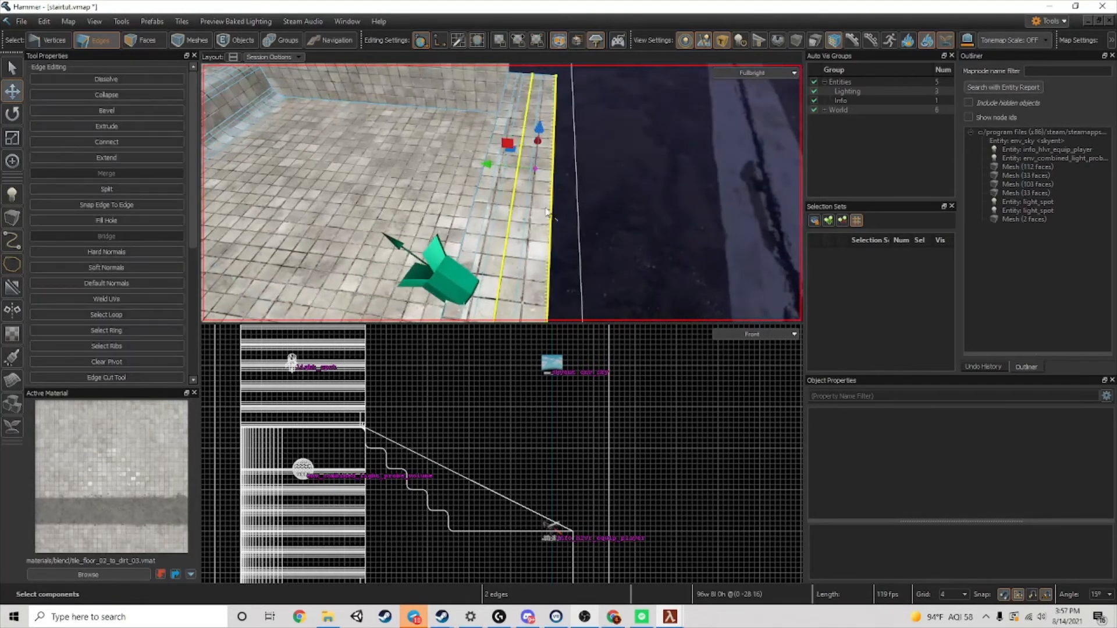
- Complete the first tread and extrude the second riser up to 32 units, ending with a 4-unit outward extrusion
left_click(534, 175)
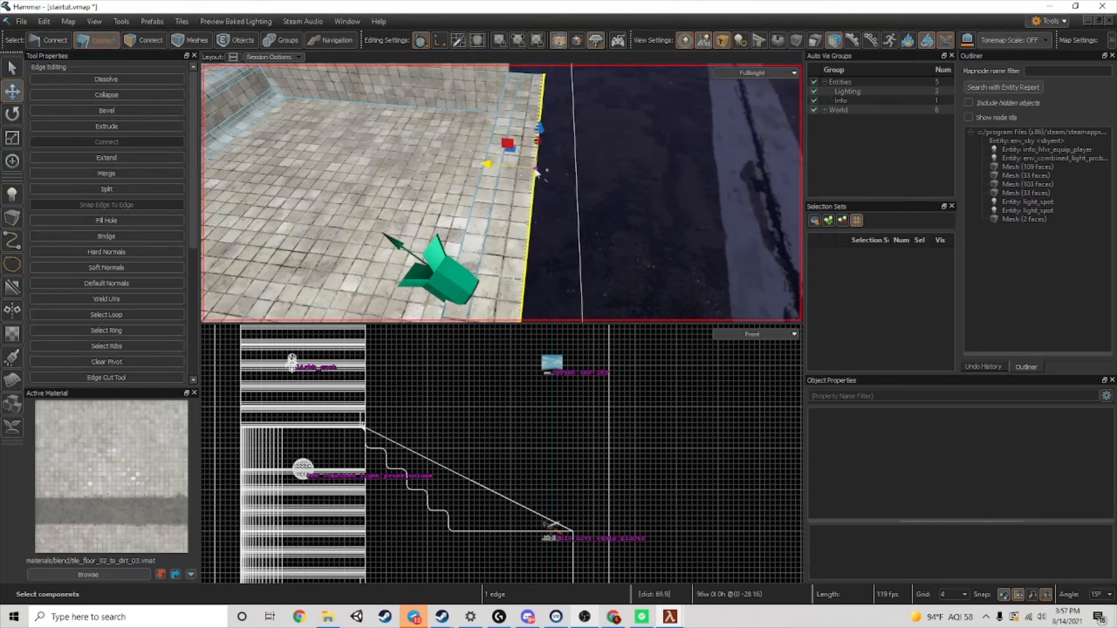
left_click_drag(536, 172, 564, 135, "shift")
right_click_drag(564, 135, 568, 104)
left_click_drag(584, 259, 625, 183)
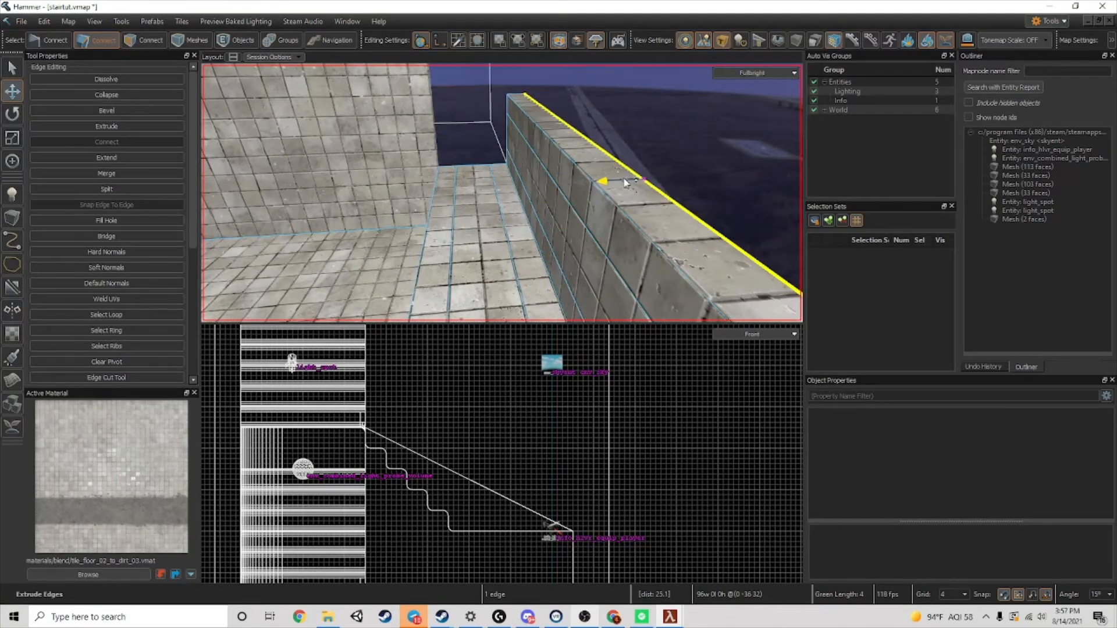
- Extrude the second tread another 8 and 4 units outward and raise the third riser from its edge to 48 units
key("d")
right_click_drag(624, 192, 556, 214)
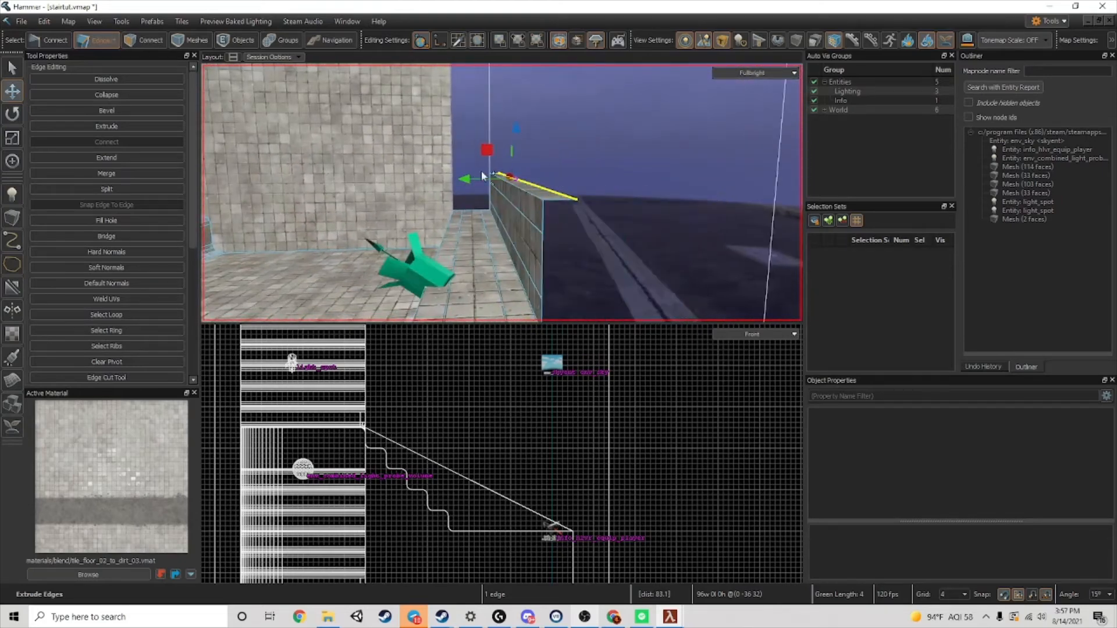
left_click_drag(482, 176, 547, 183)
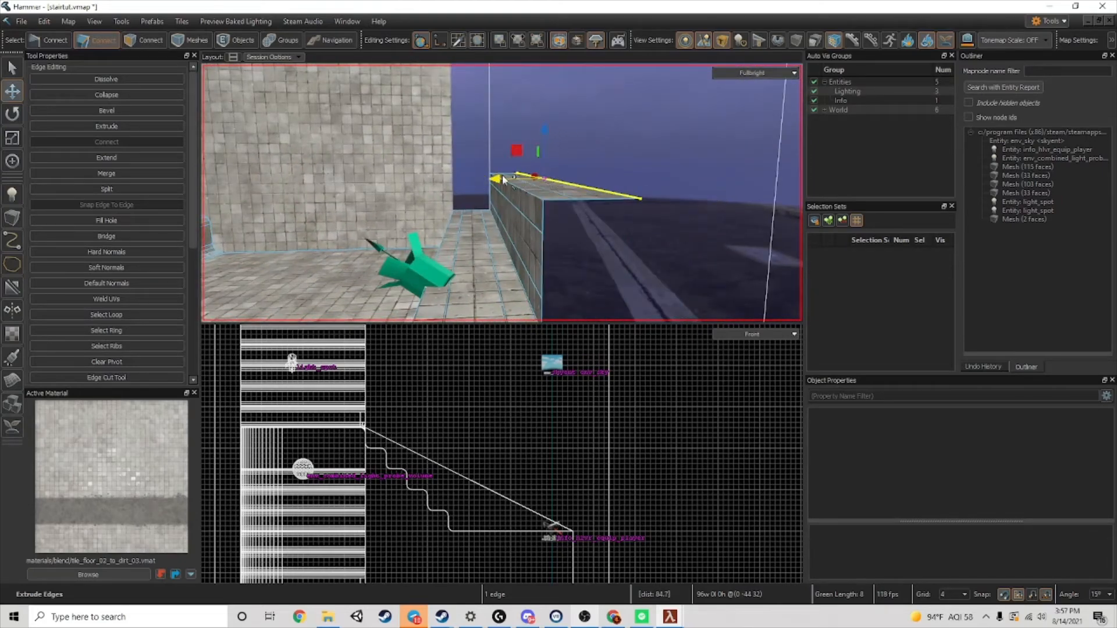
left_click_drag(560, 133, 562, 170)
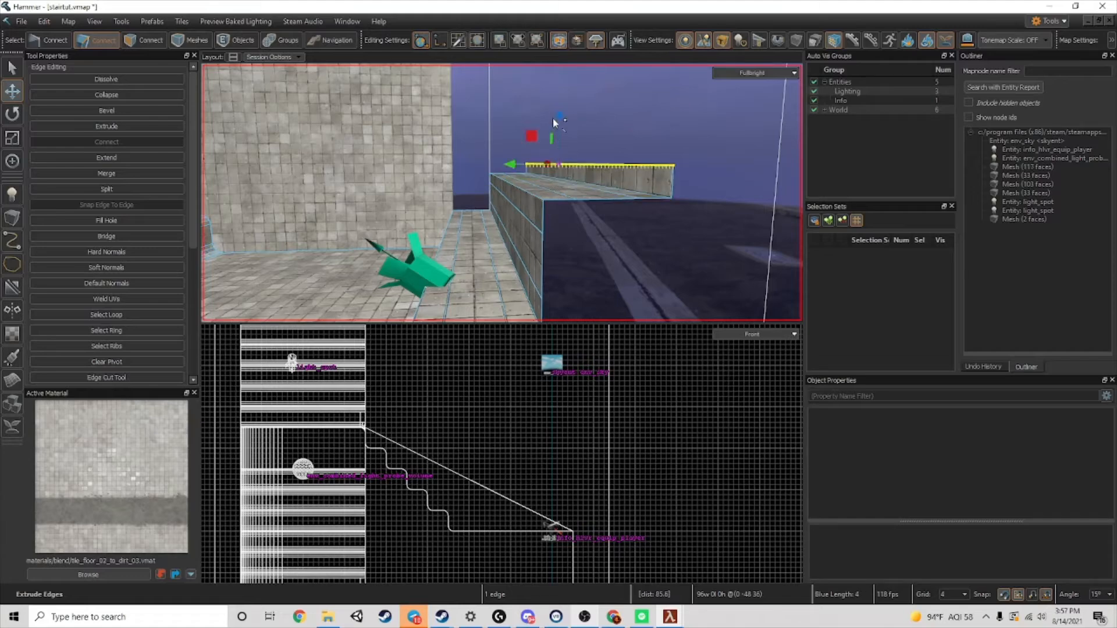
left_click_drag(553, 118, 564, 140)
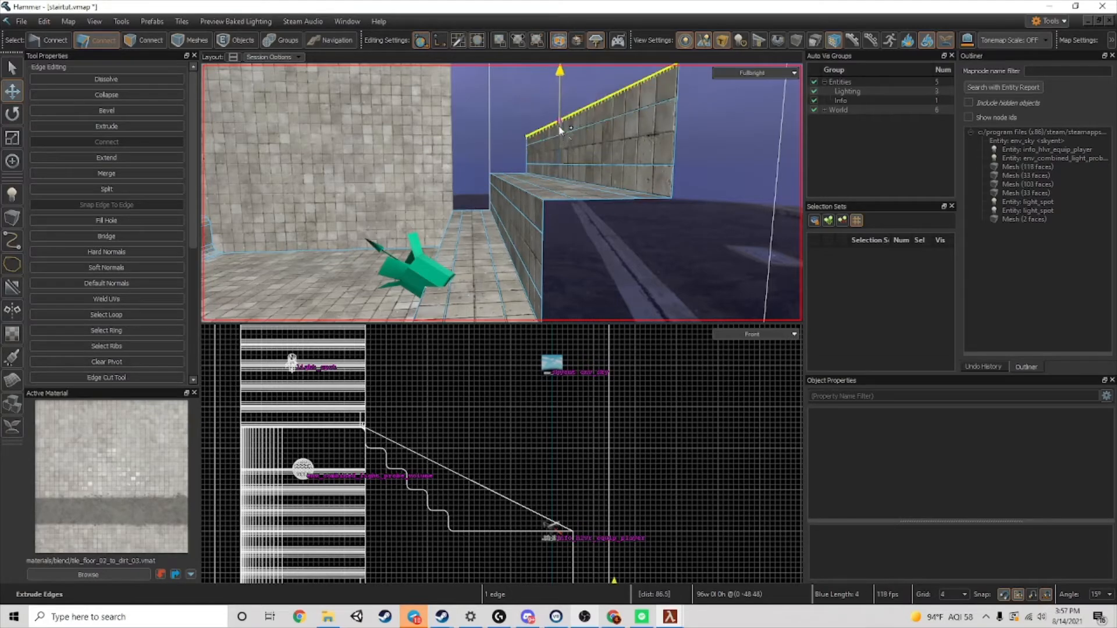
- Extrude the third riser's upper edge outward 60 units and move it farther out to make a 96-unit-long landing
right_click_drag(566, 119, 536, 177)
left_click_drag(521, 153, 617, 201, "shift")
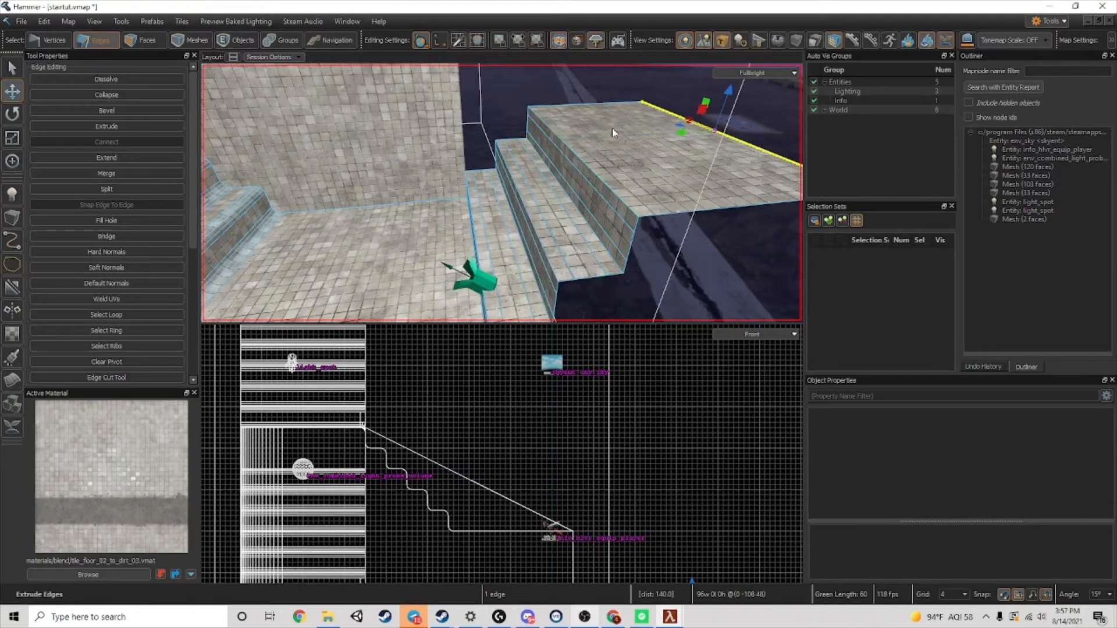
right_click_drag(612, 132, 673, 221)
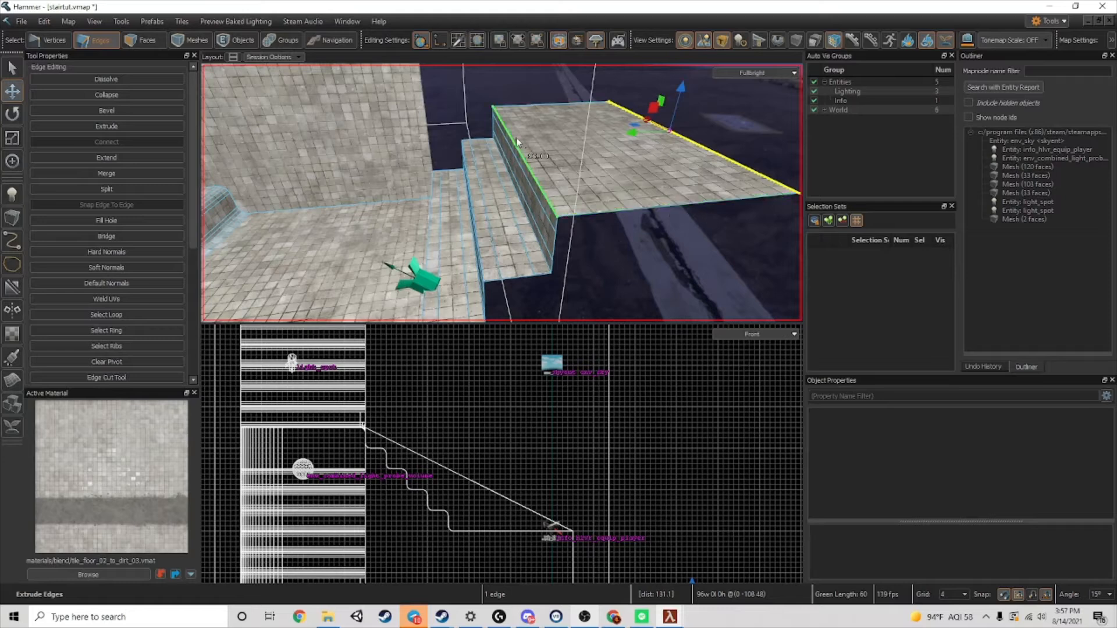
key("d")
left_click_drag(608, 132, 702, 133)
- Extrude the landing's side edge into a first side step and a second riser up to 80 units, then 4 units outward
right_click_drag(707, 200, 618, 210)
left_click(625, 192)
right_click_drag(724, 251, 655, 218)
mouse_move(497, 113)
right_mouse_down()
mouse_move(518, 141)
mouse_move(501, 114)
mouse_move(498, 130)
right_mouse_up()
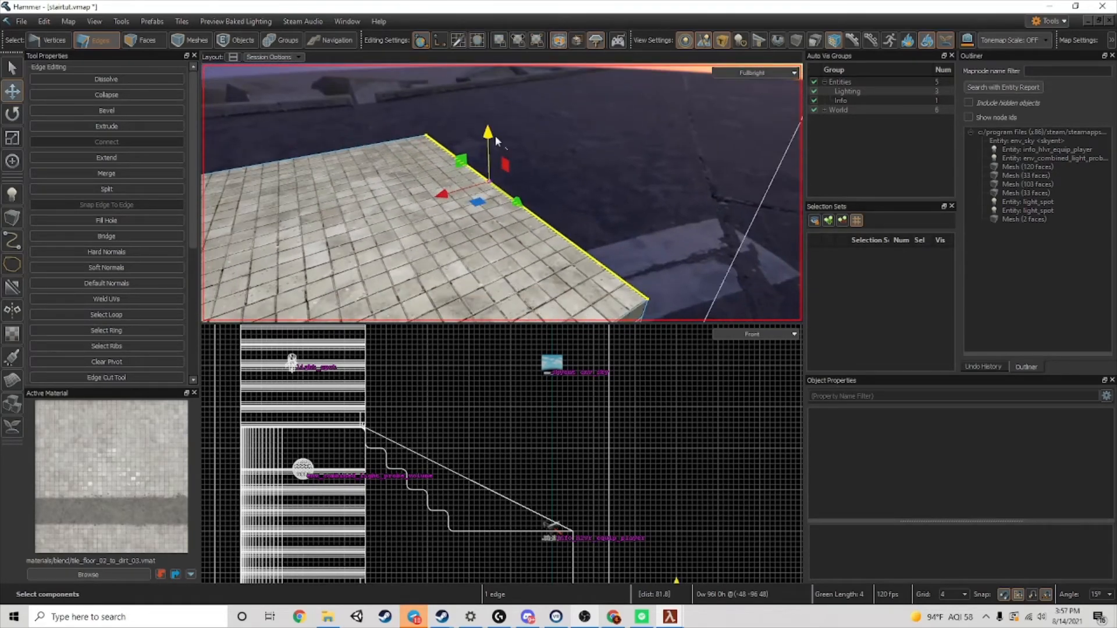
left_click_drag(494, 135, 538, 105, "shift")
right_click_drag(538, 104, 521, 64)
mouse_move(566, 136)
left_mouse_down("shift")
mouse_move(571, 178)
mouse_move(568, 152)
mouse_move(584, 150)
left_mouse_up("shift")
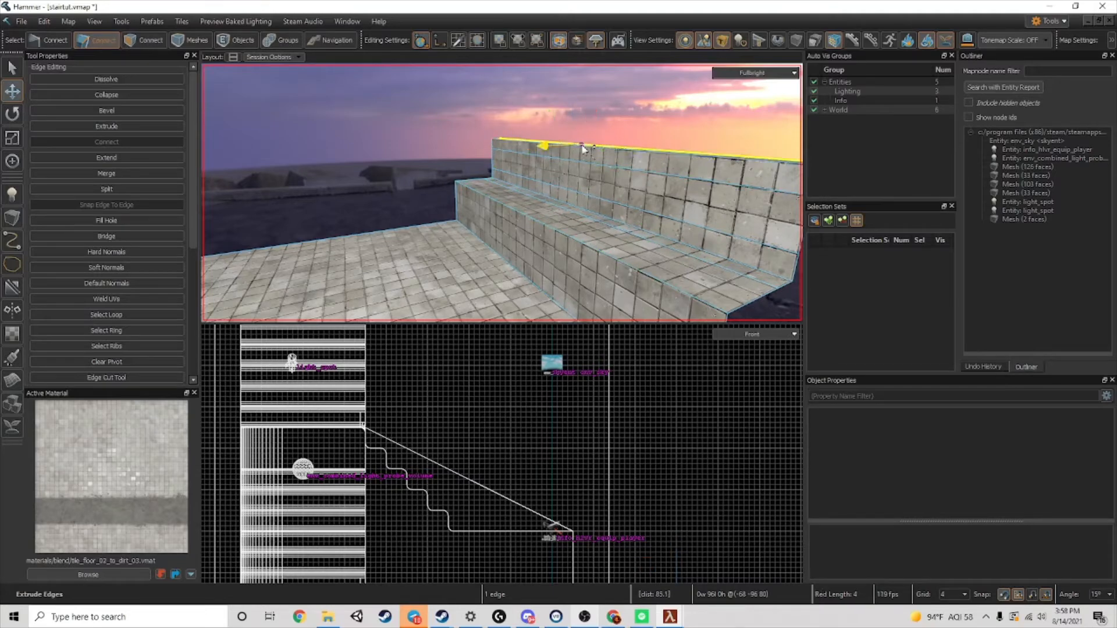
- Extrude the side flight's second tread and the remaining steps up to 112 units, continuing the leading edge outward
right_click_drag(585, 150, 515, 179)
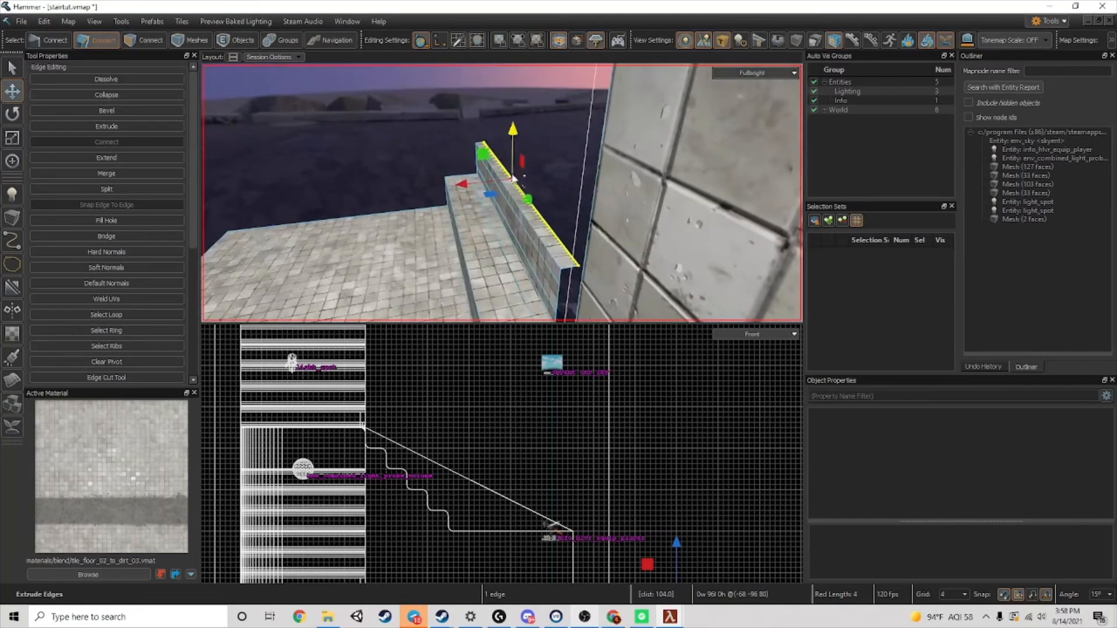
left_click_drag(515, 182, 544, 179)
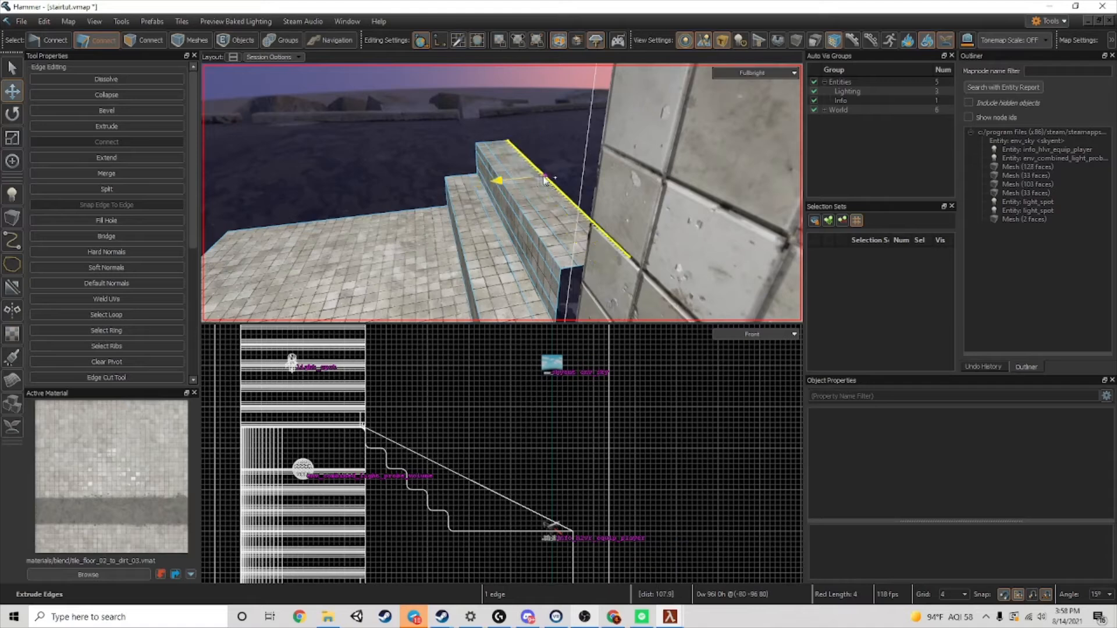
left_click_drag(548, 135, 594, 124, "shift")
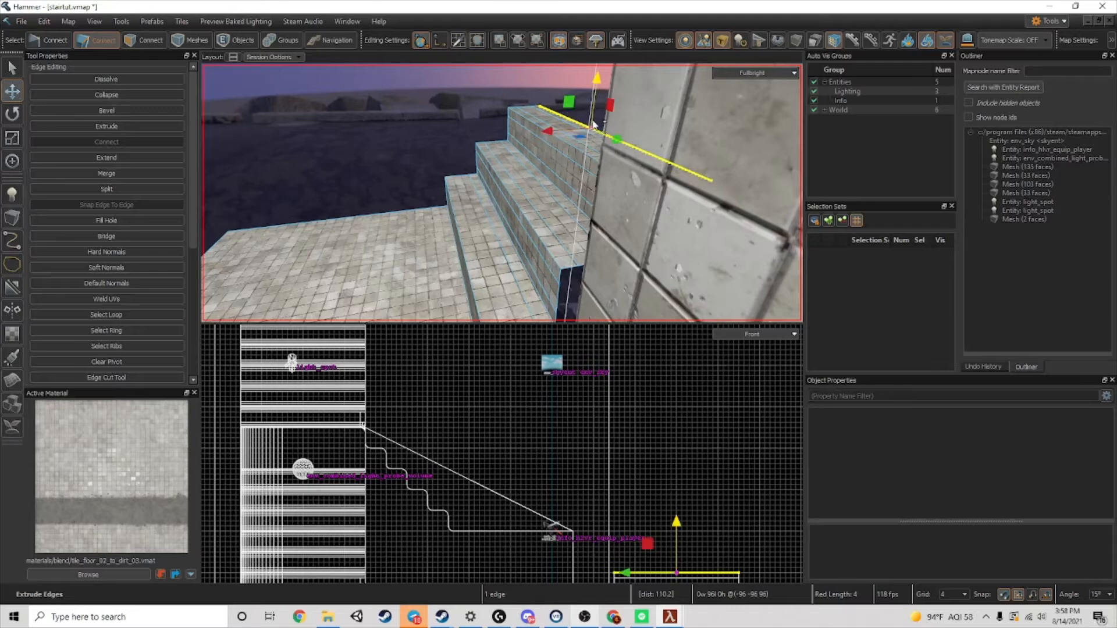
key("d")
right_click_drag(601, 208, 453, 152)
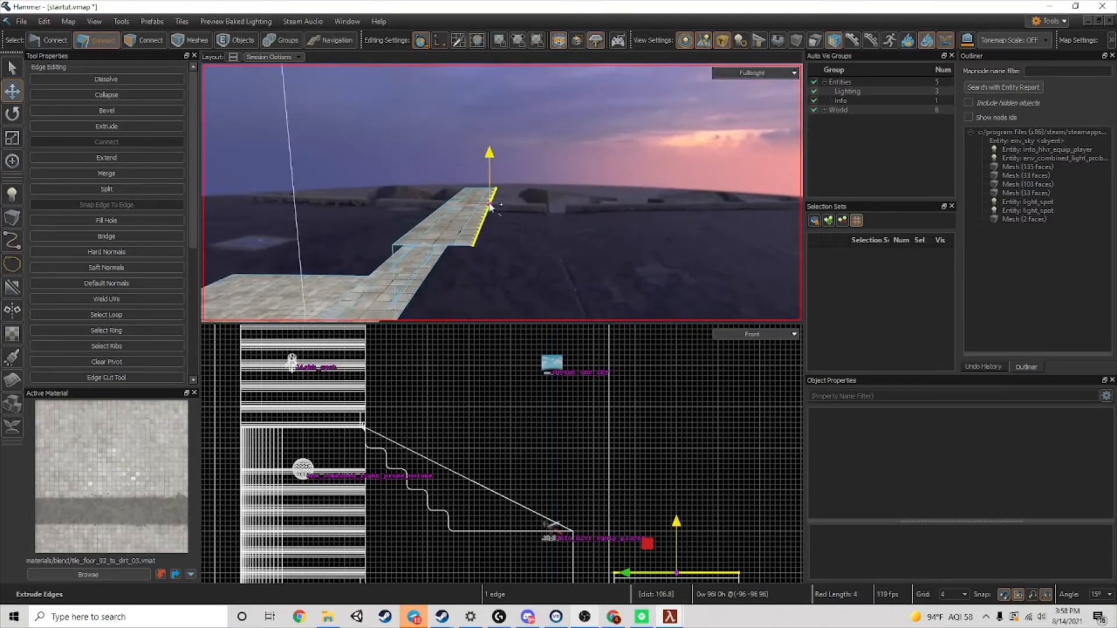
left_click_drag(491, 207, 493, 163, "shift")
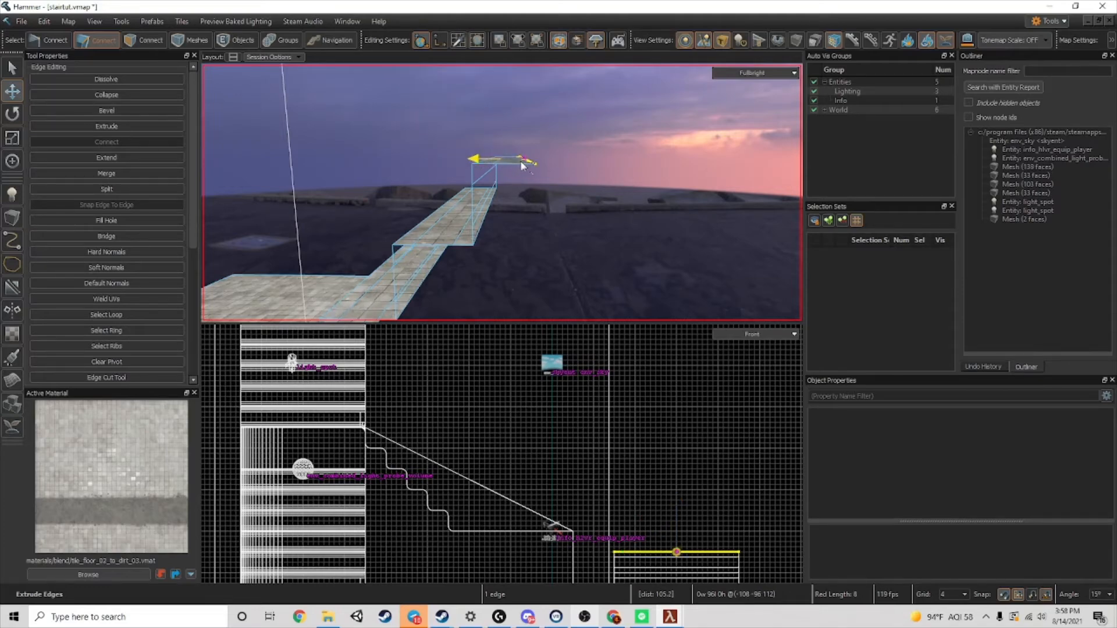
left_click_drag(536, 163, 536, 164, "shift")
- Extrude the side flight's top edge outward 56 units as an upper landing, lengthen it further and clear the selection
right_click_drag(536, 163, 512, 158)
key("s")
left_click_drag(509, 159, 551, 193, "shift")
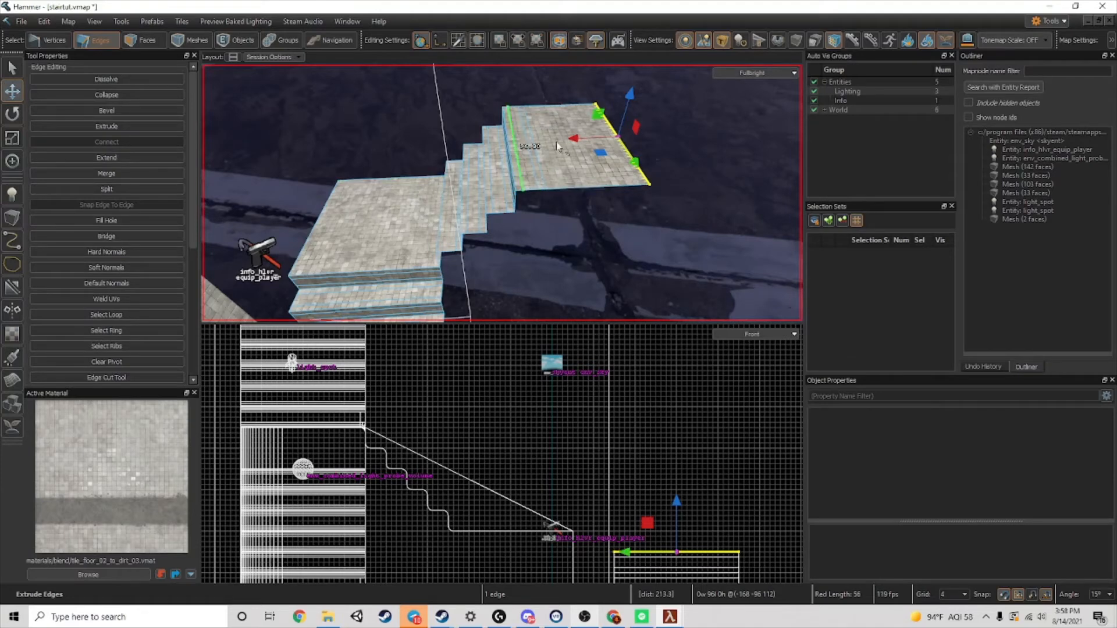
left_click_drag(577, 142, 608, 190)
left_click(720, 203)
right_click_drag(719, 203, 599, 224)
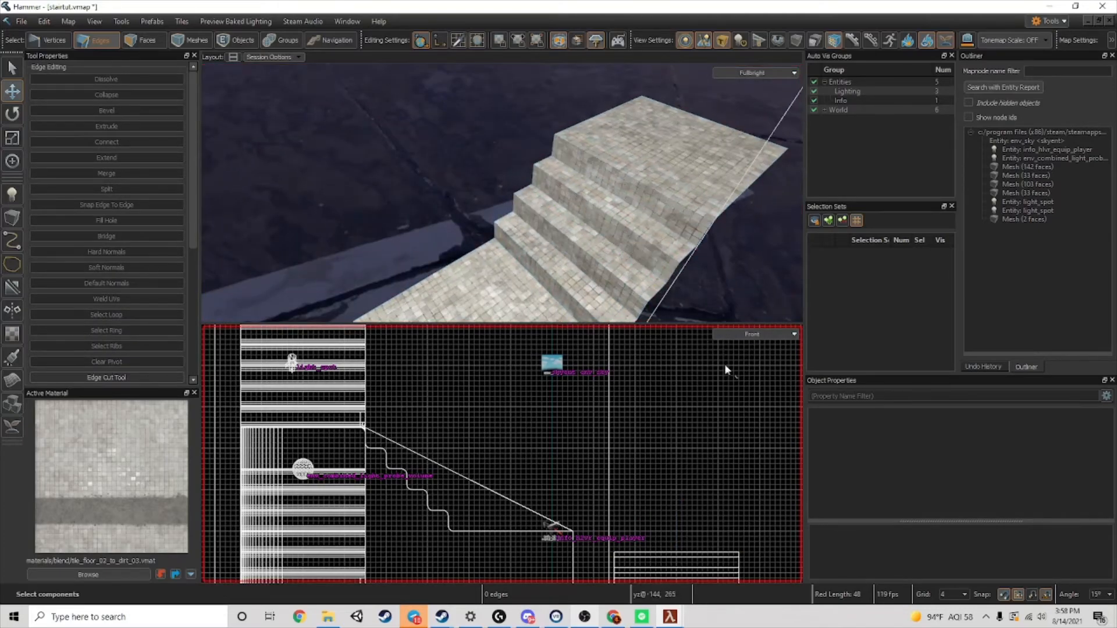
- Switch the lower viewport from Front to Top view and frame the new flights of stairs in it
left_click(750, 335)
left_click(757, 49)
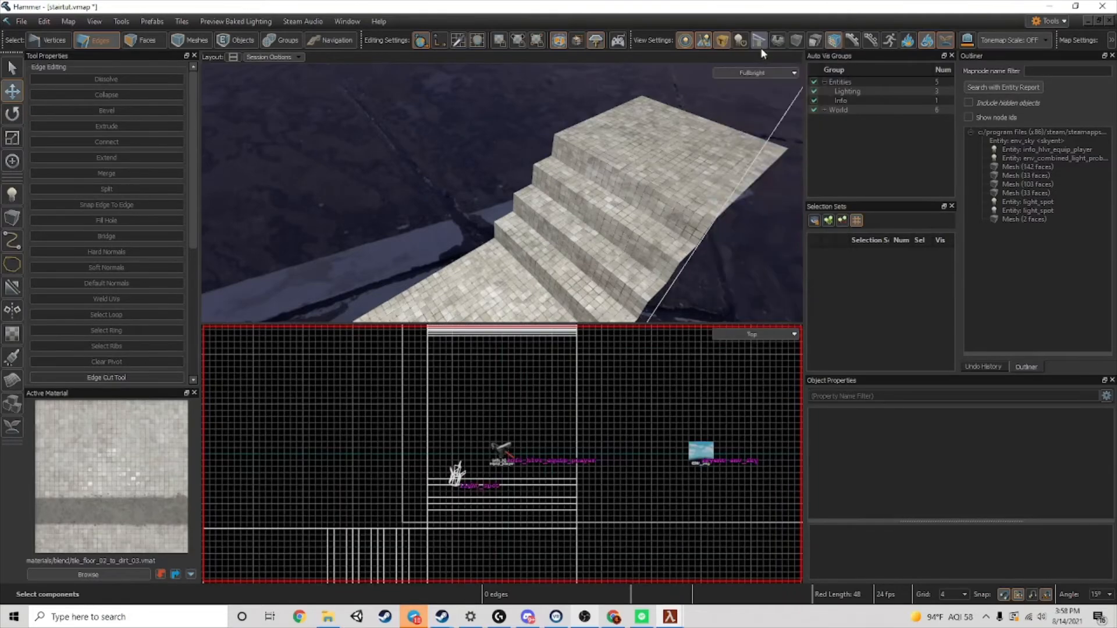
scroll(587, 449, "down", 10)
scroll(593, 425, "up", 11)
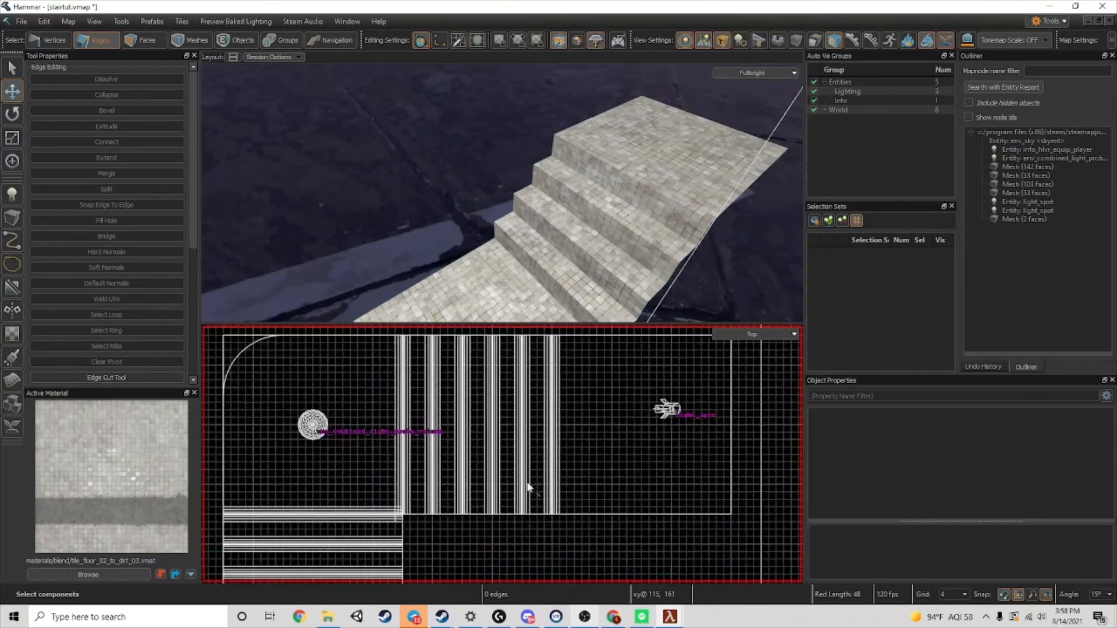
scroll(483, 495, "down", 6)
scroll(494, 512, "up", 9)
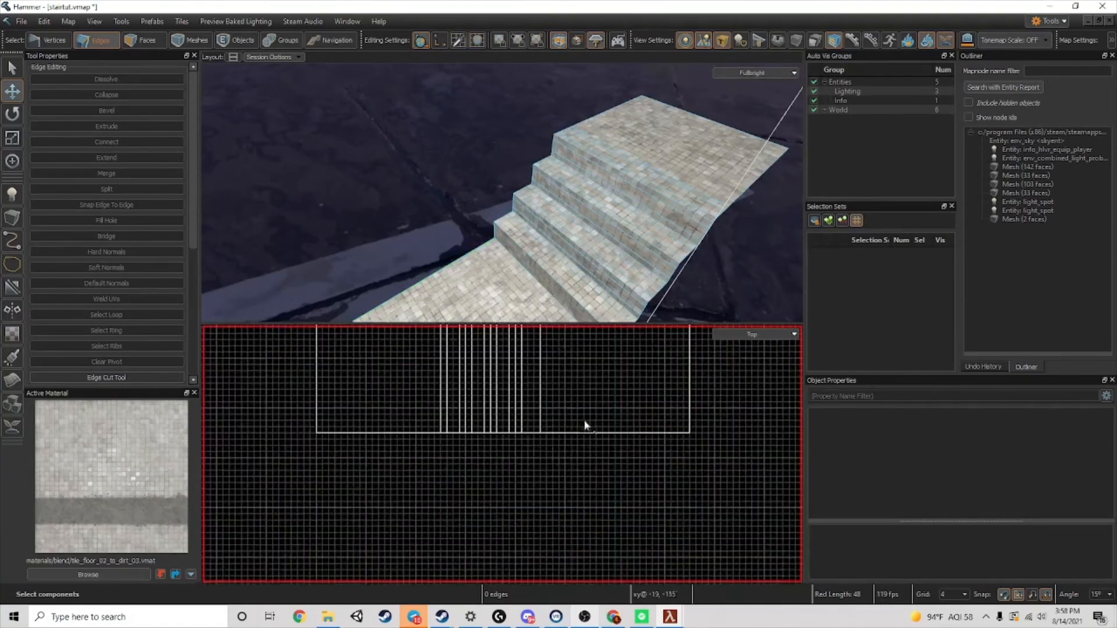
middle_click_drag(505, 519, 542, 486)
scroll(536, 414, "down", 6)
middle_click_drag(547, 402, 524, 447)
scroll(535, 419, "up", 3)
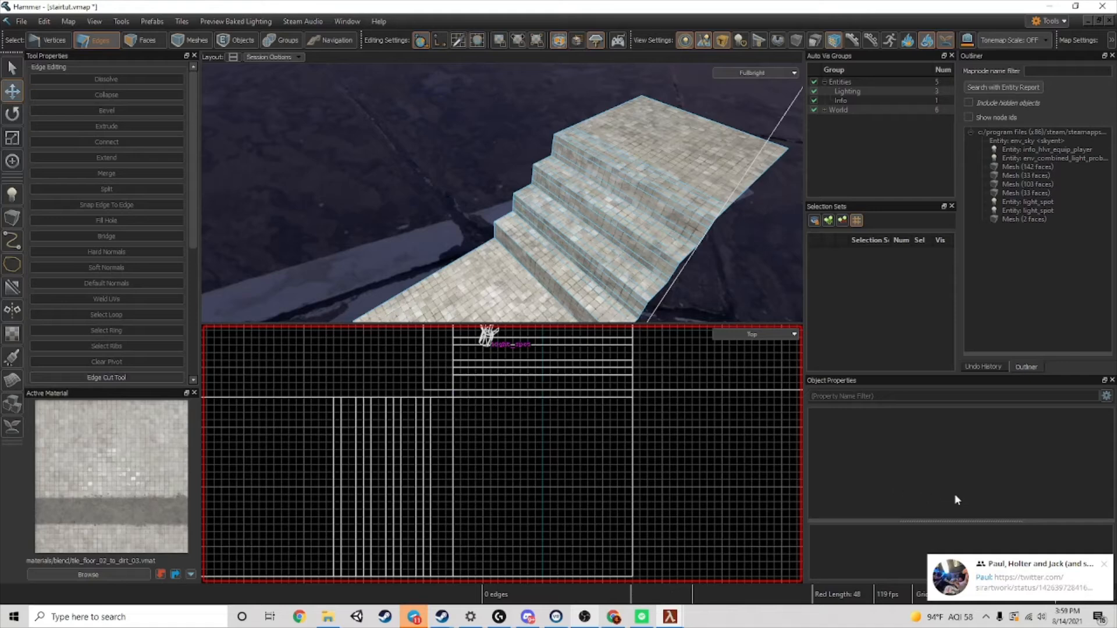
- Dismiss the incoming chat notification and close the messaging app's window
left_click(1103, 564)
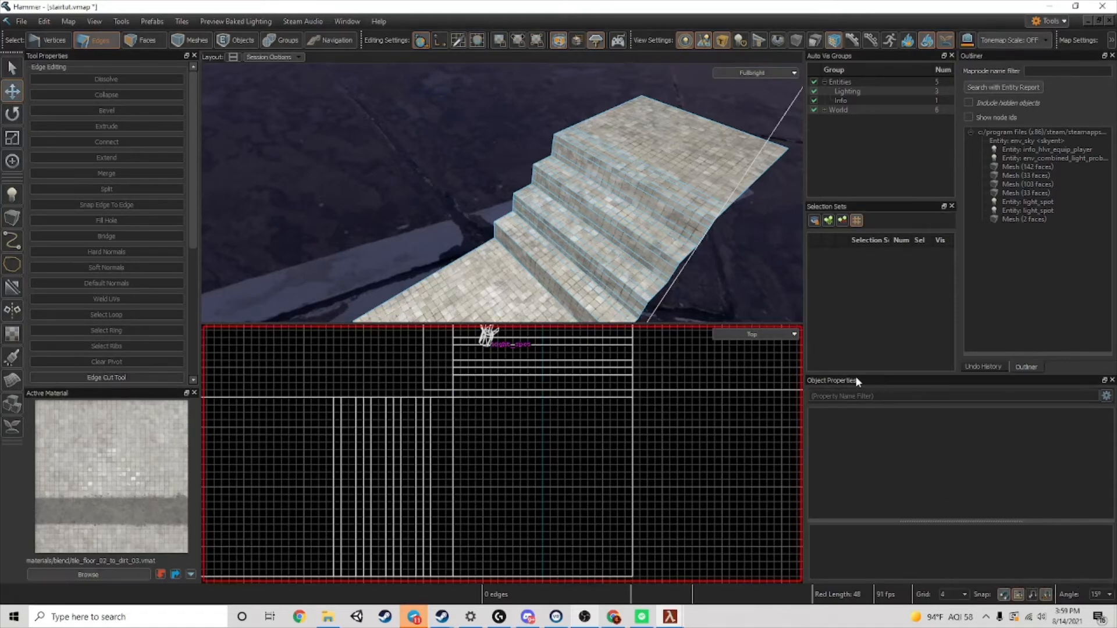
right_click(414, 617)
left_click(408, 593)
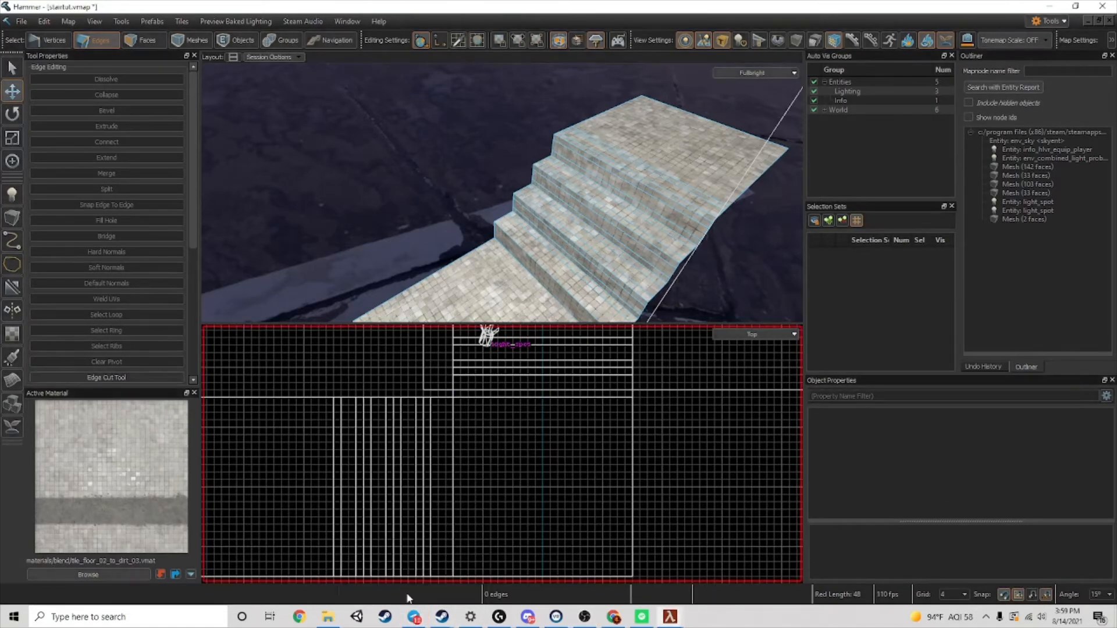
- Delete the six corner edges of the side flight's steps, working from the upper landing's front edge downward
right_click_drag(603, 178, 502, 192)
right_click_drag(611, 204, 503, 193)
left_click(522, 161)
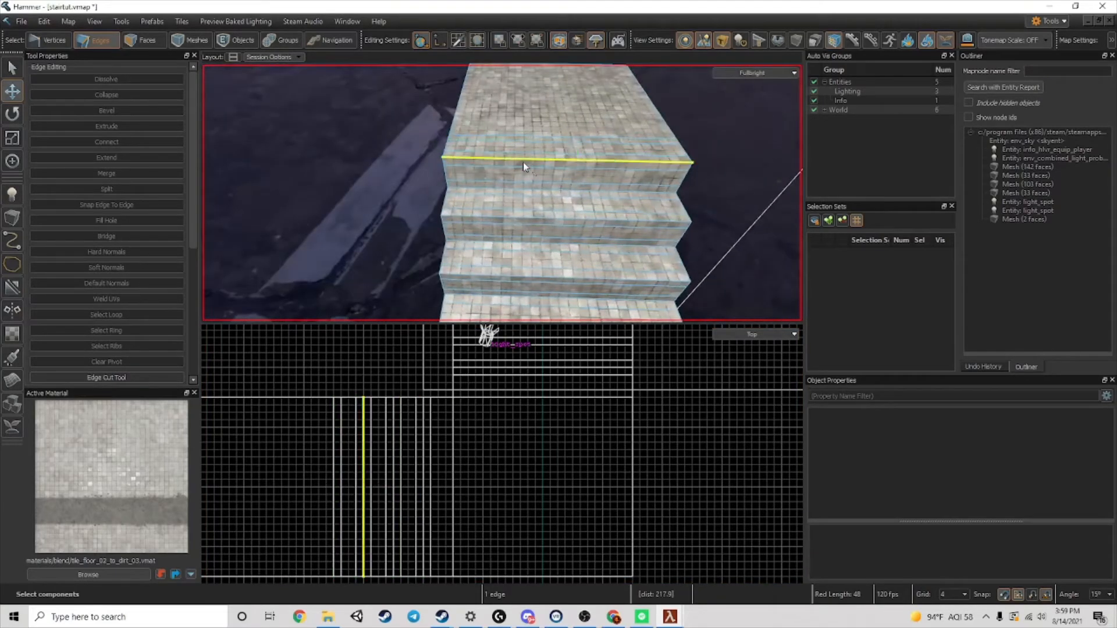
key("Delete")
left_click(480, 196)
key("Delete")
left_click(477, 220)
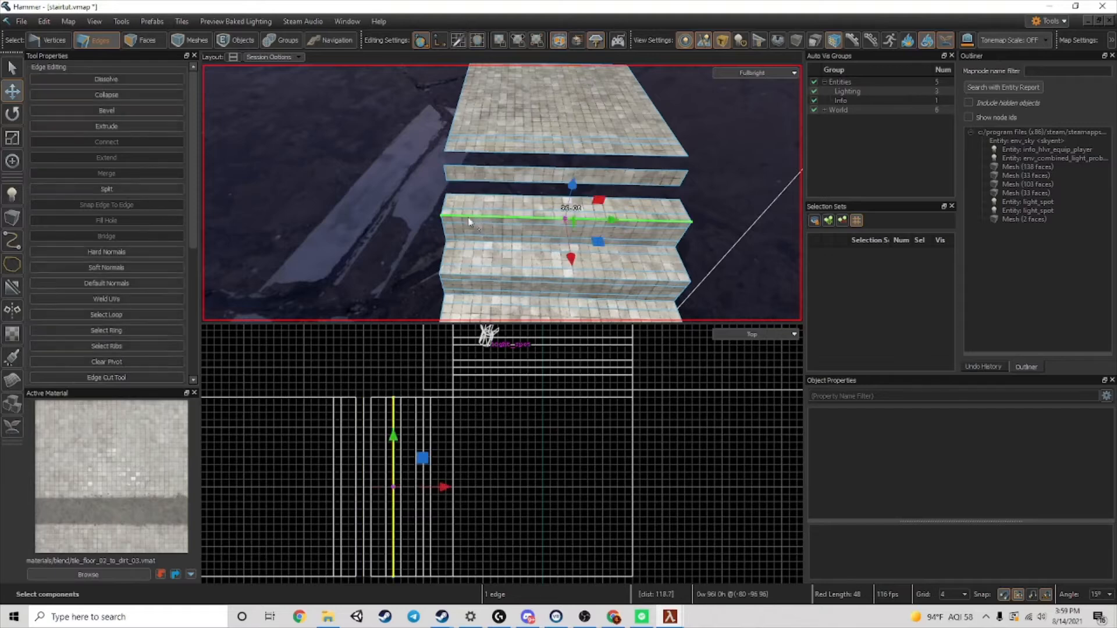
key("Delete")
left_click(475, 246)
key("Delete")
left_click(476, 275)
key("Delete")
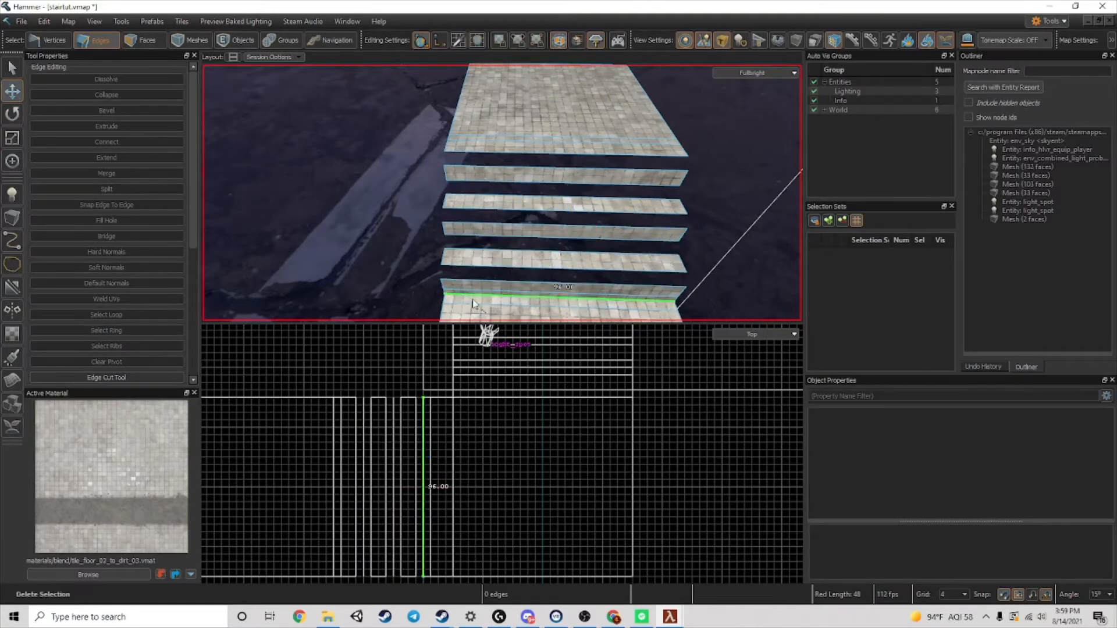
left_click(475, 301)
key("Delete")
- Bridge the gap between the upper landing and the riser below it with an interpolated bridge of 4 steps
left_click(491, 163)
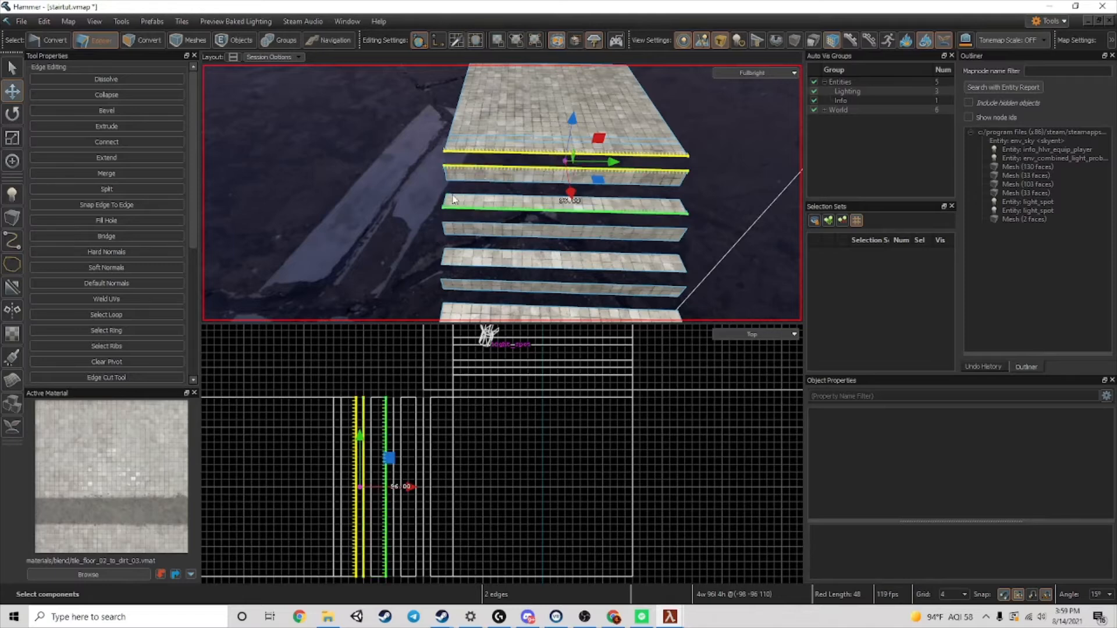
key("b")
left_click(186, 81)
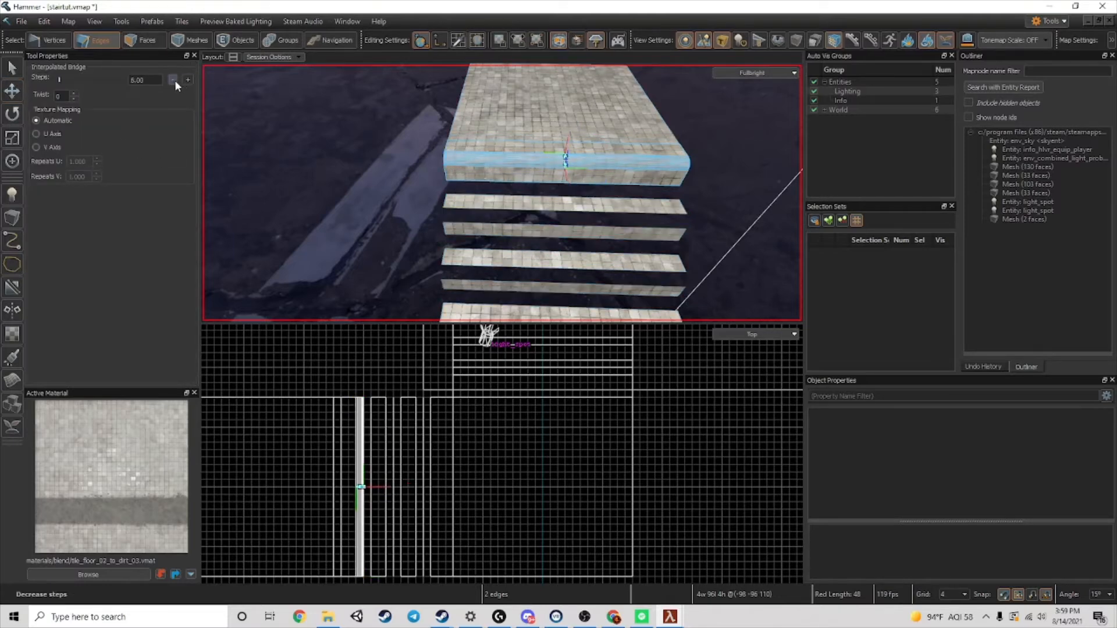
left_click(186, 80)
key("Return")
- Bridge the gap between the top riser's lower edge and the inner edge of the tread below it, keeping the same bridge settings
left_click(501, 185)
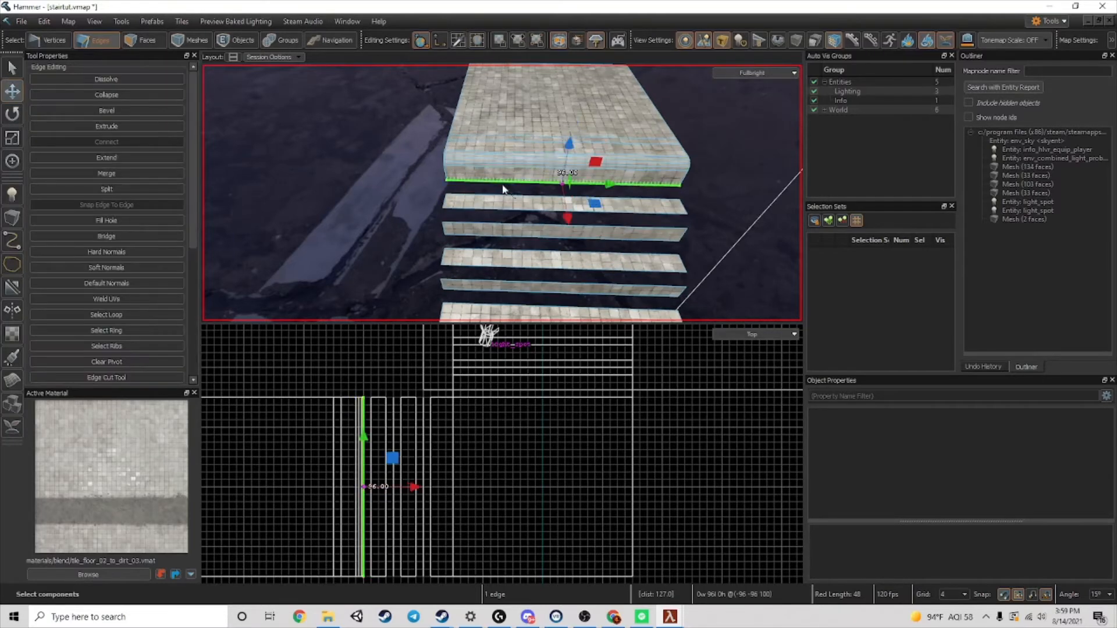
left_click(505, 196, "shift")
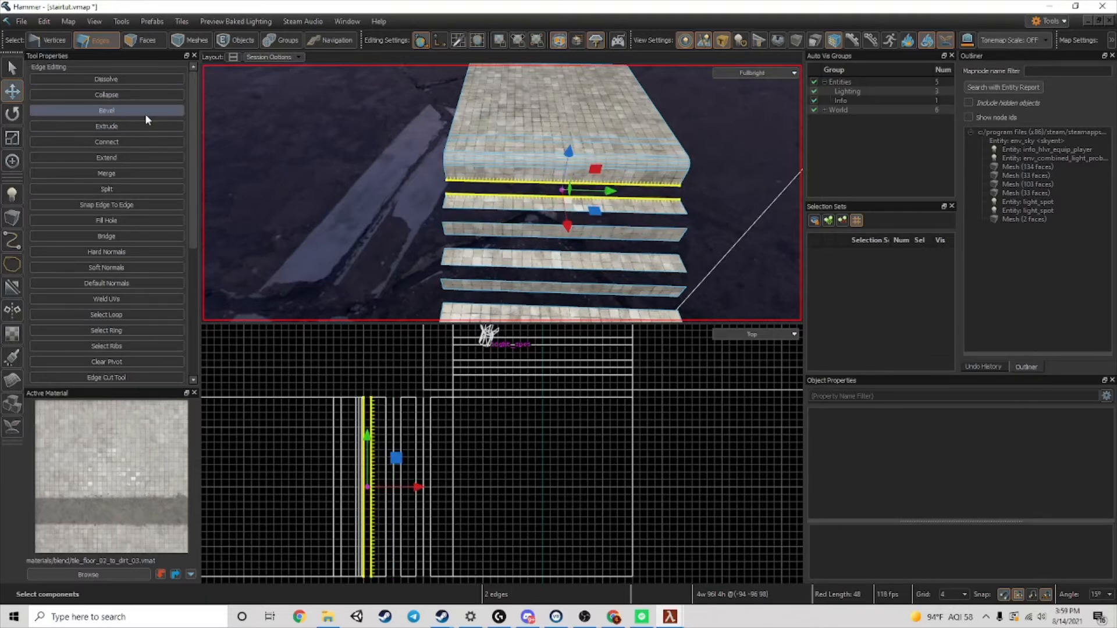
key("alt+b")
key("Return")
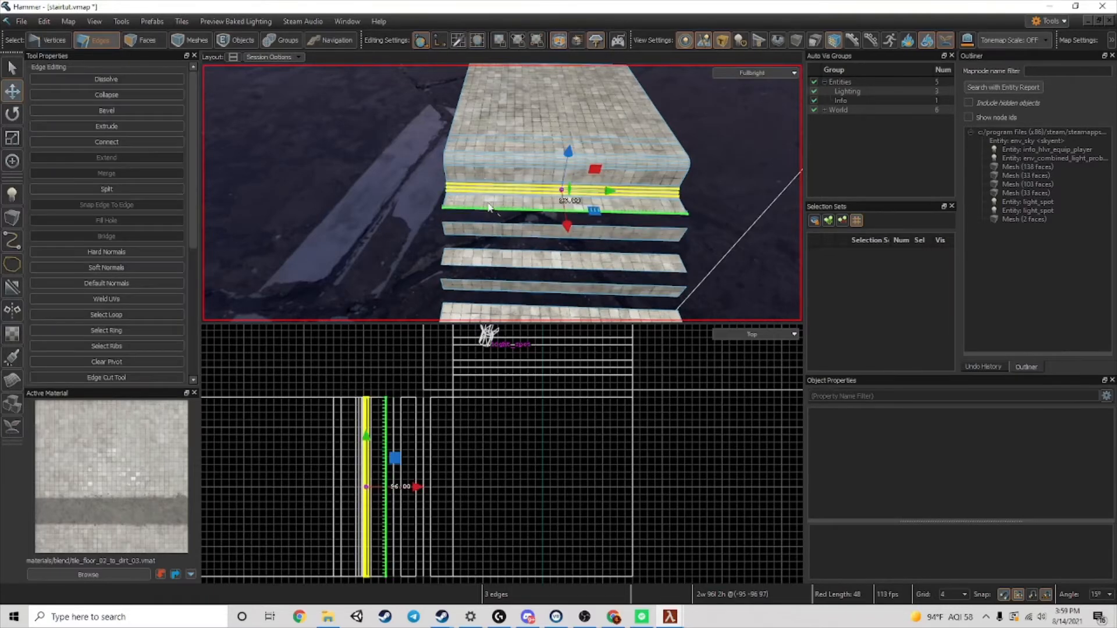
- Bridge that tread's outer edge to the upper edge of the next riser down with the same interpolated bridge
left_click(483, 209)
left_click(476, 223, "shift")
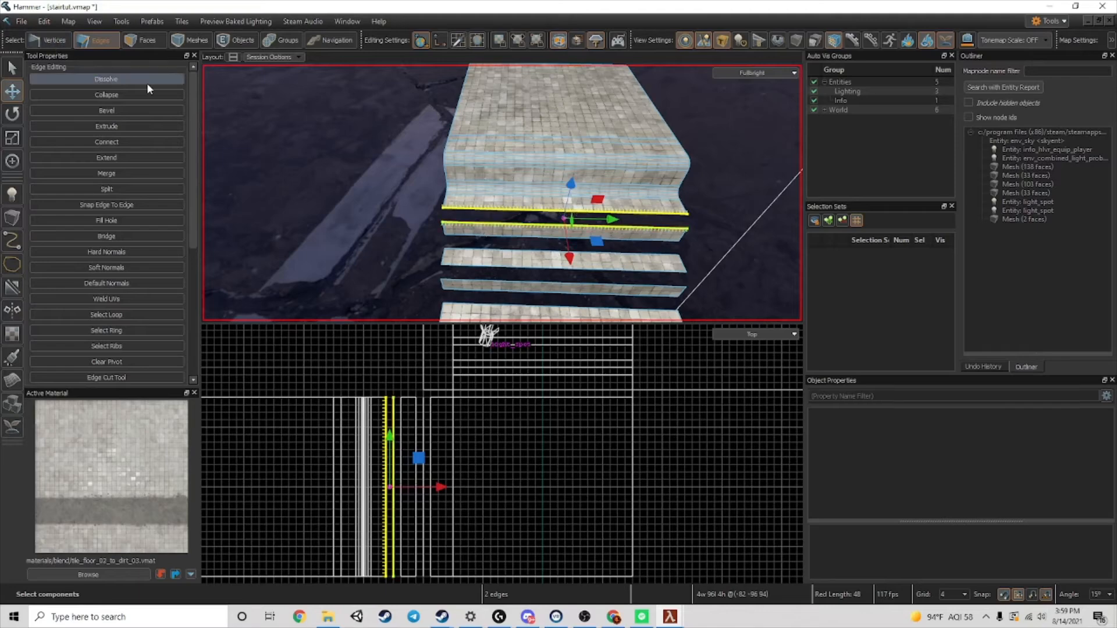
right_click_drag(448, 189, 420, 249)
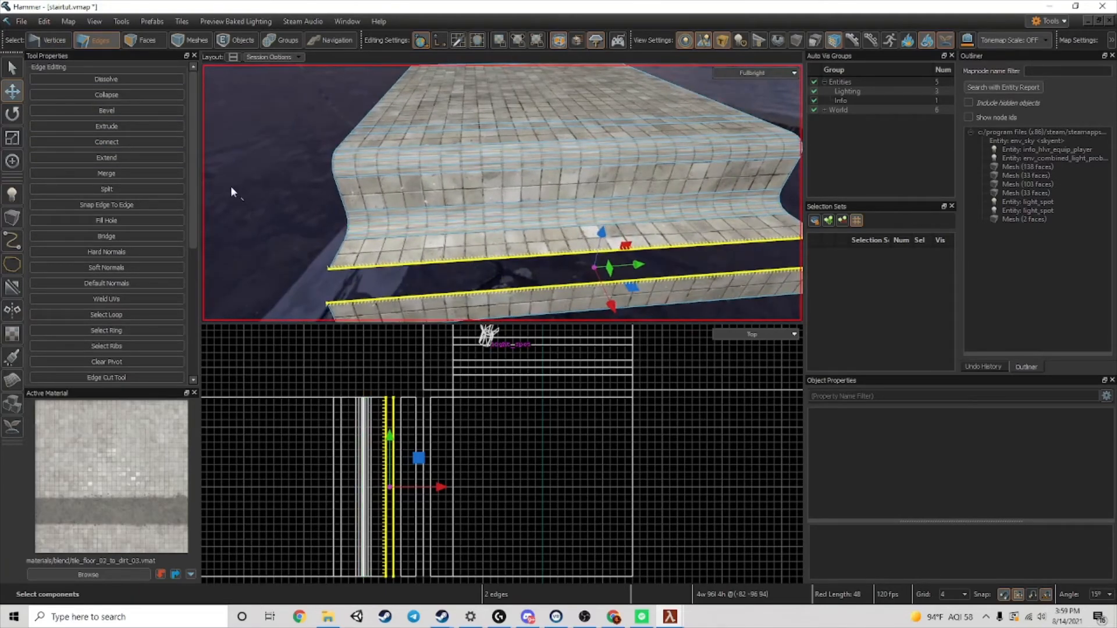
key("alt+b")
key("Return")
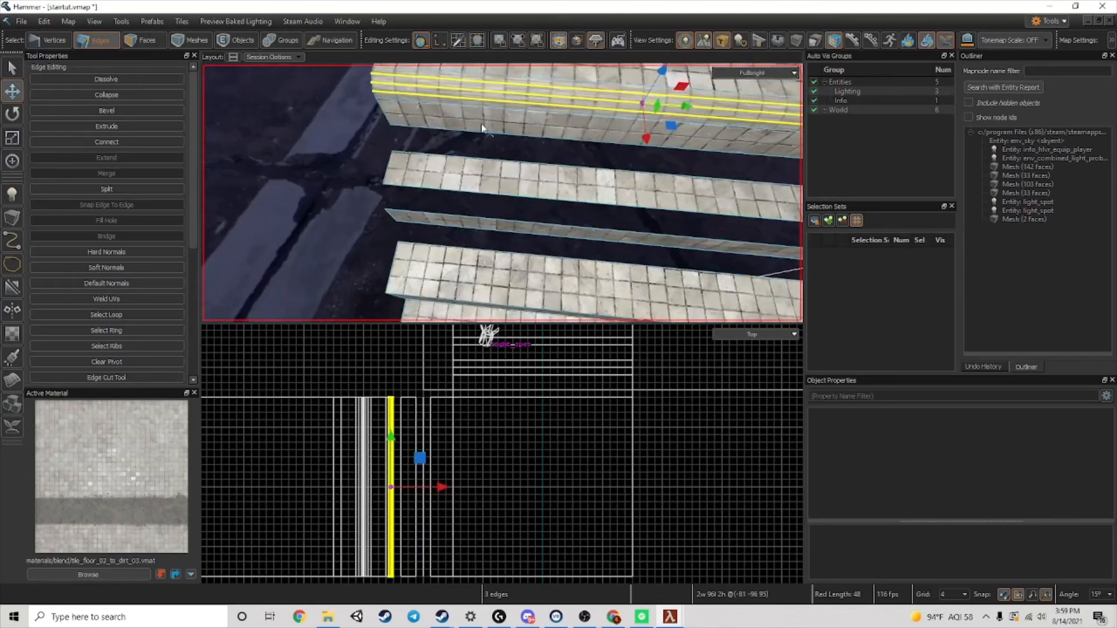
- Bridge the second riser's lower edge to the inner edge of the tread below it with an interpolated bridge of 4 steps
left_click(482, 133)
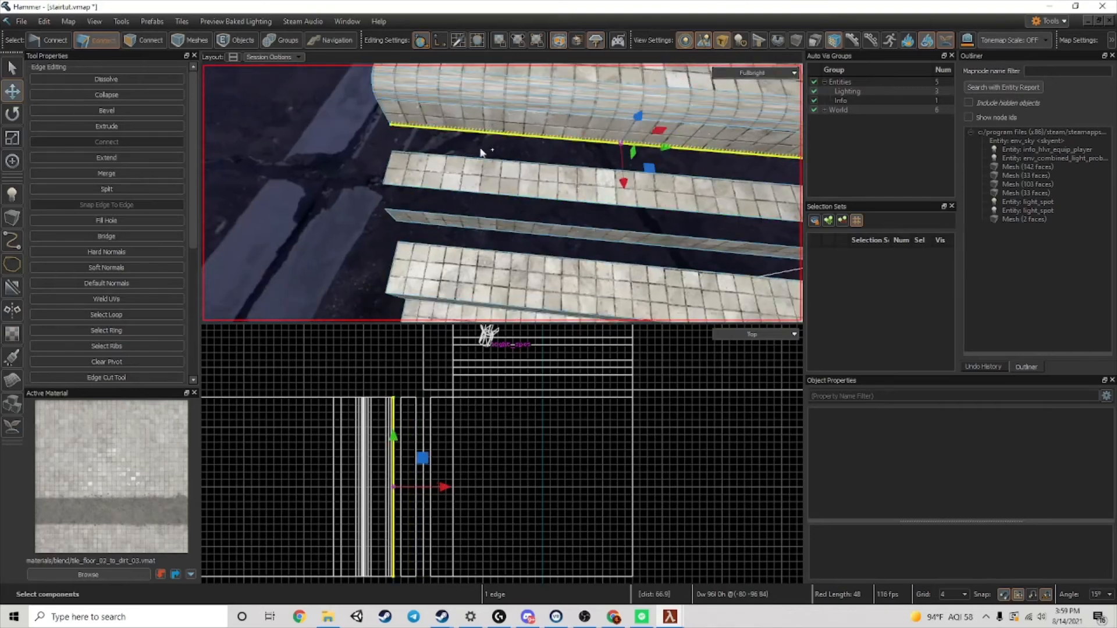
left_click(481, 159, "ctrl")
key("alt+b")
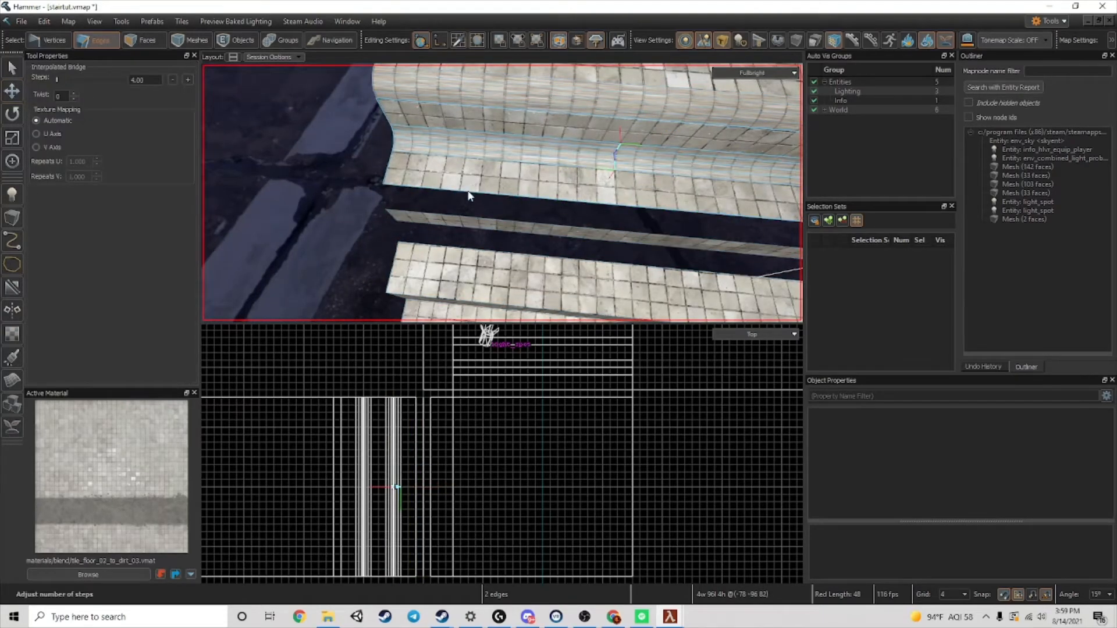
key("Return")
- Bridge that second tread's outer edge to the upper edge of the third riser, keeping the same interpolated bridge settings
left_click(462, 192)
left_click(462, 218, "ctrl")
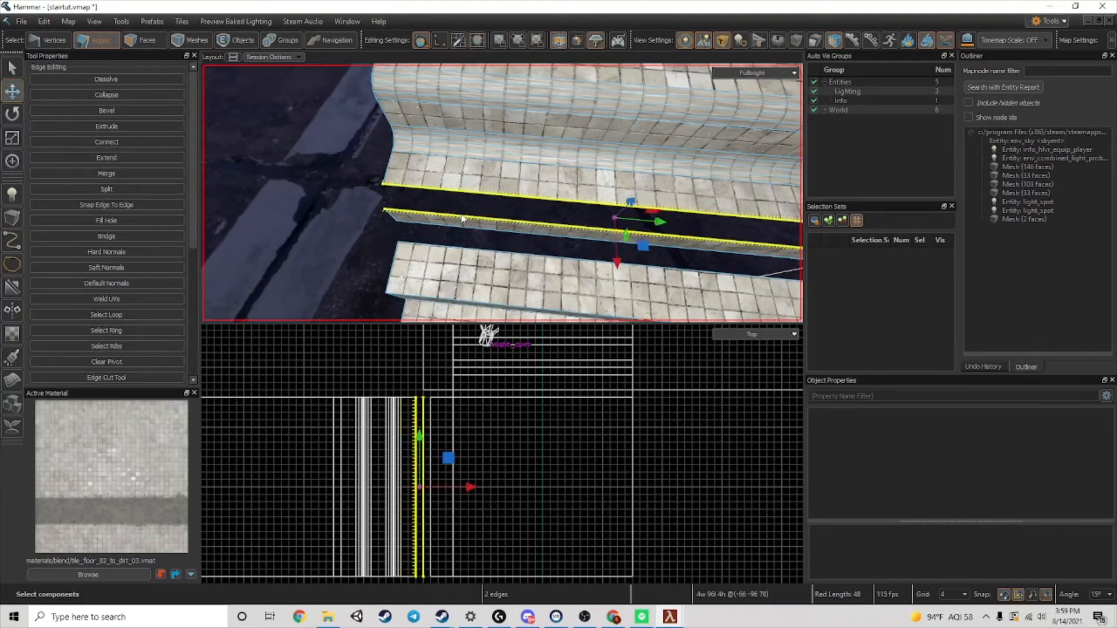
key("alt+b")
key("Return")
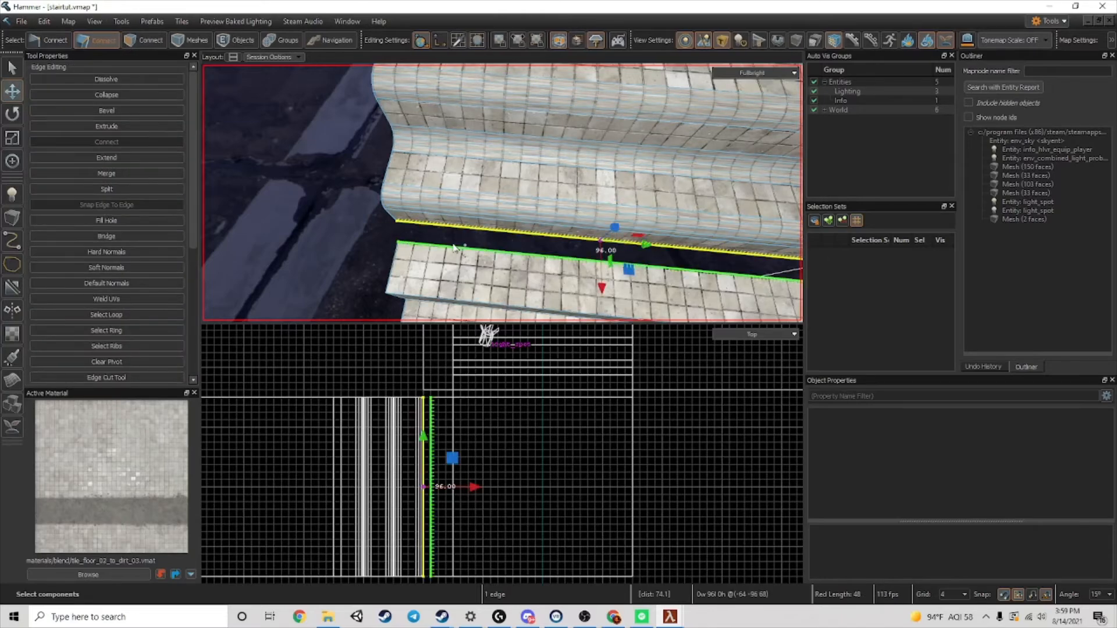
- Bridge the third riser's lower edge to the inner edge of the bottom tread with the same interpolated bridge
left_click(454, 247, "ctrl")
key("alt+b")
key("Return")
right_click_drag(482, 233, 469, 242)
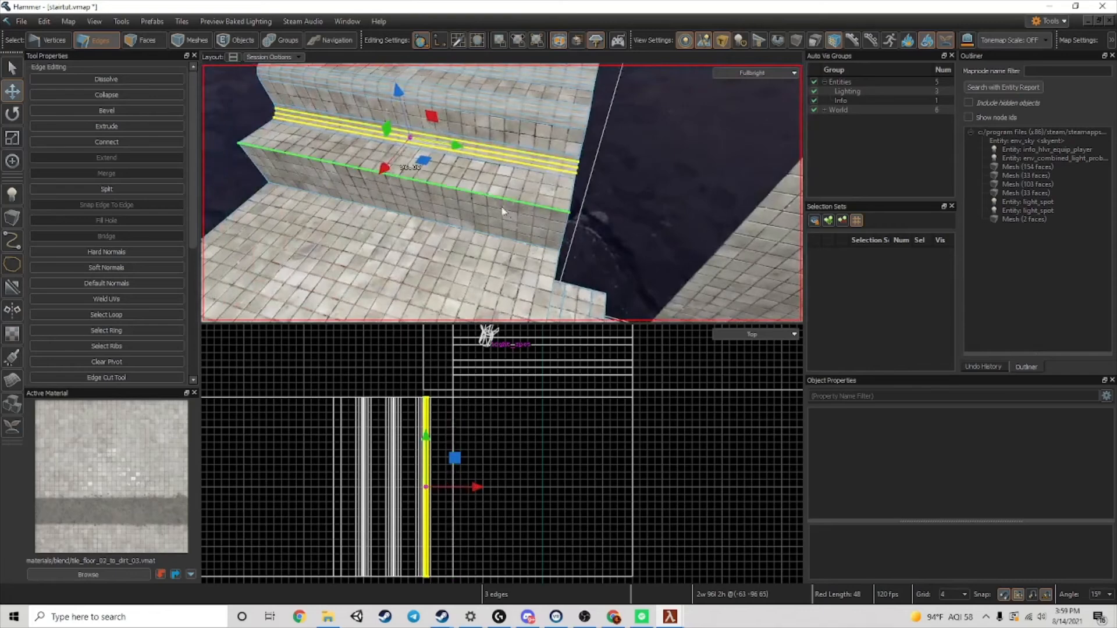
right_click_drag(514, 196, 360, 74)
- Select the faces of the upper landing and the rounded steps down to the bottom tread, and align their texture to the world
left_click(147, 40)
left_click(473, 135)
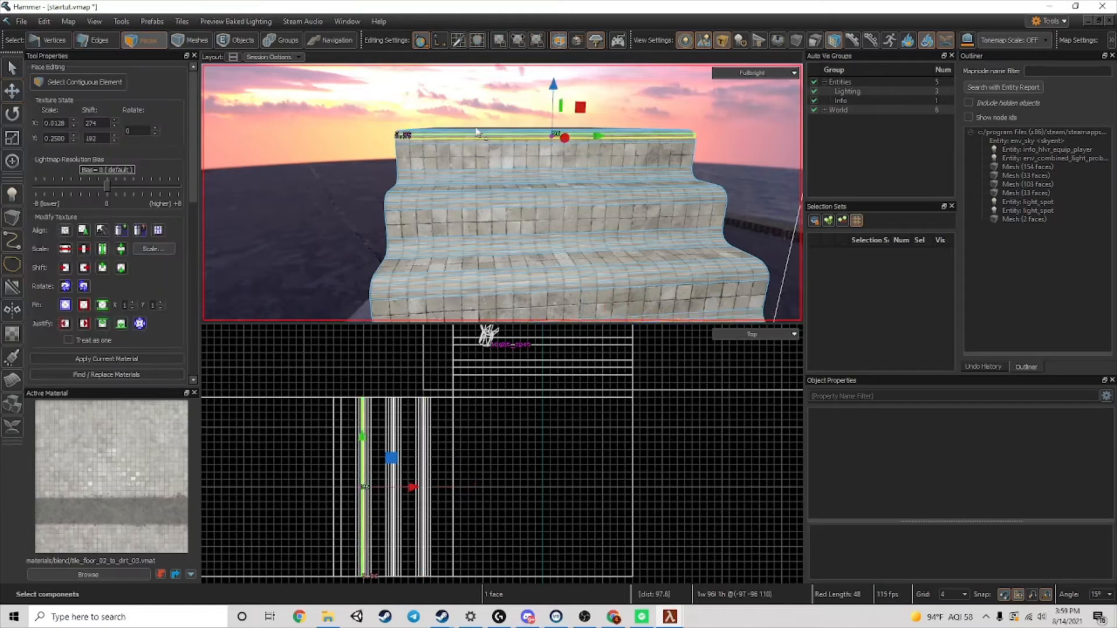
mouse_move(474, 140)
left_mouse_down("shift")
mouse_move(478, 130)
mouse_move(478, 276)
left_mouse_up("shift")
right_click_drag(478, 276, 513, 210)
left_click_drag(478, 187, 467, 127, "shift")
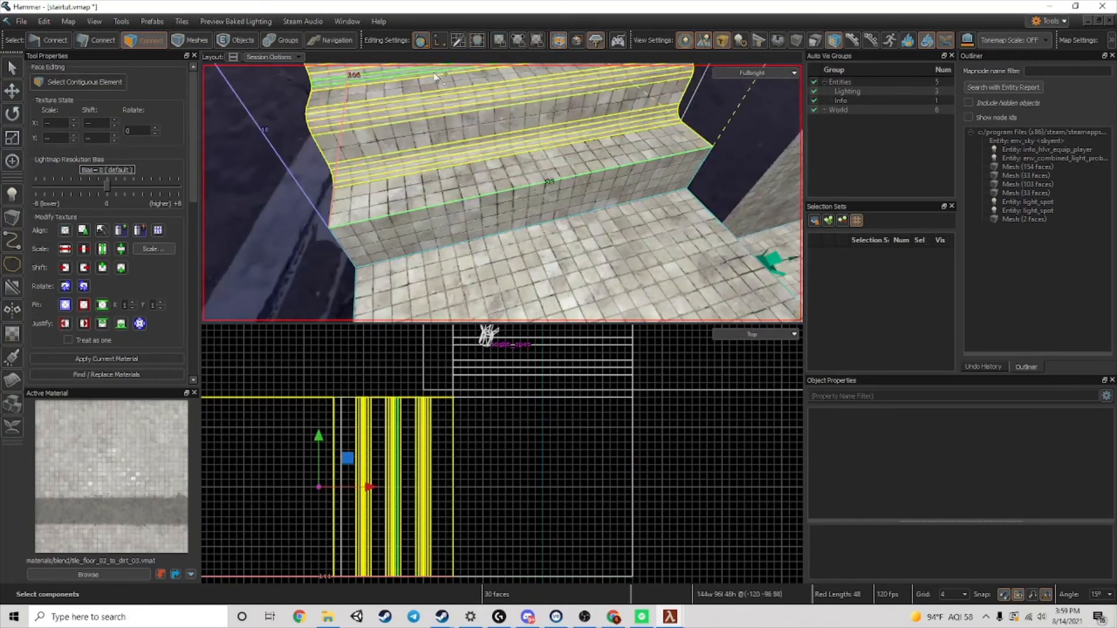
left_click(83, 230)
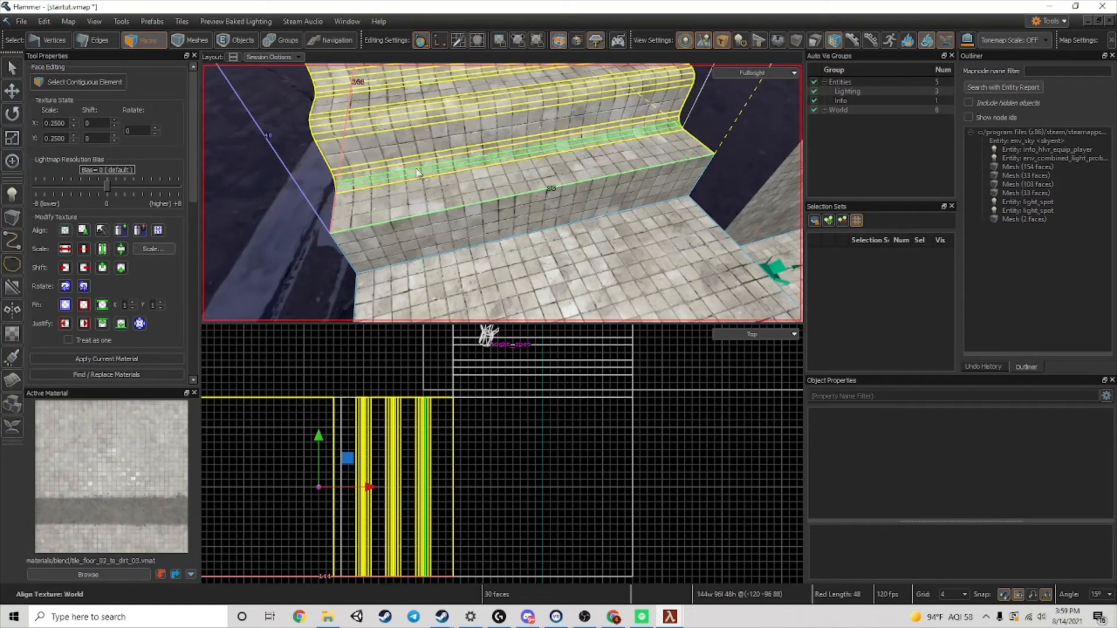
- Cut an edge along the full length of the bottom tread, 4 units in from its front edge
left_click(515, 173)
right_click_drag(515, 173, 502, 192)
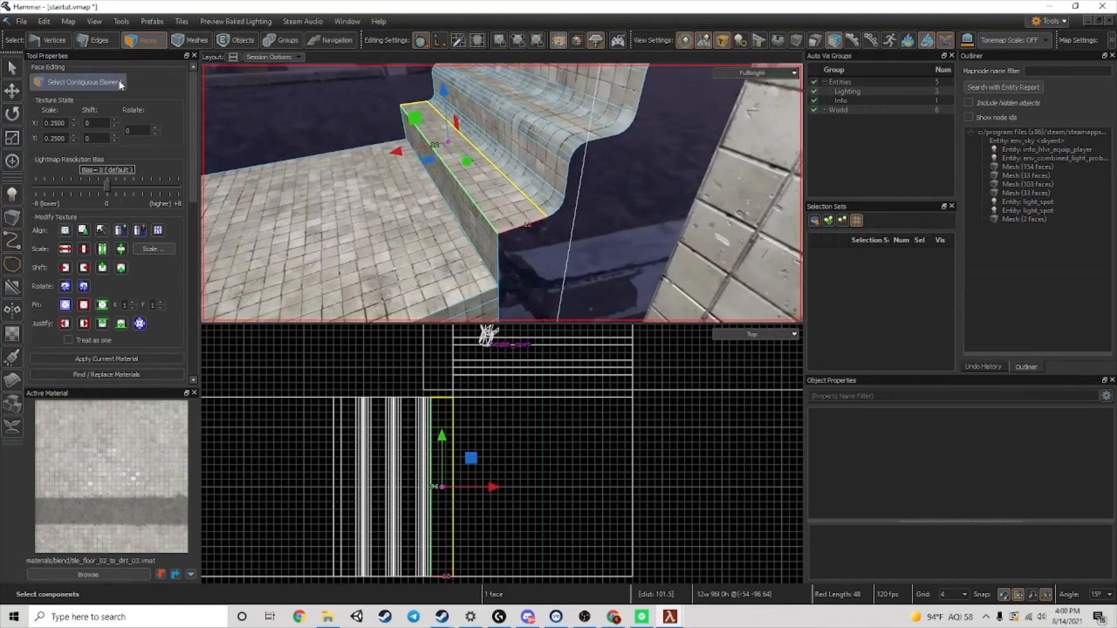
left_click(100, 42)
key("c")
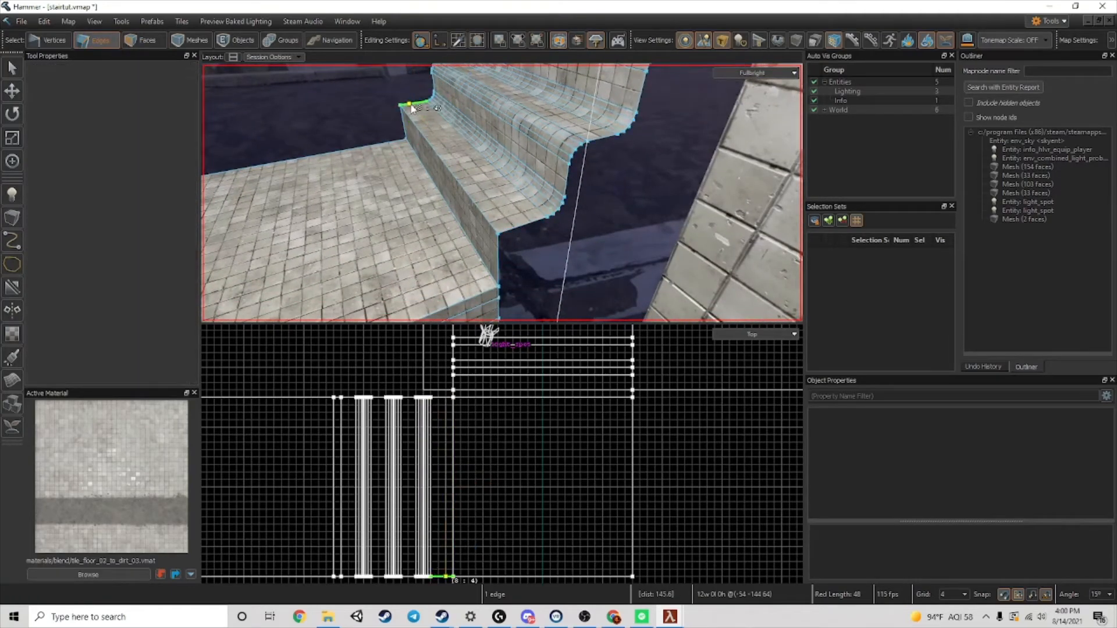
left_click(412, 106)
left_click(519, 228)
key("Return")
- Cut a horizontal edge across the bottom riser, 4 units below its top edge
left_click(500, 250)
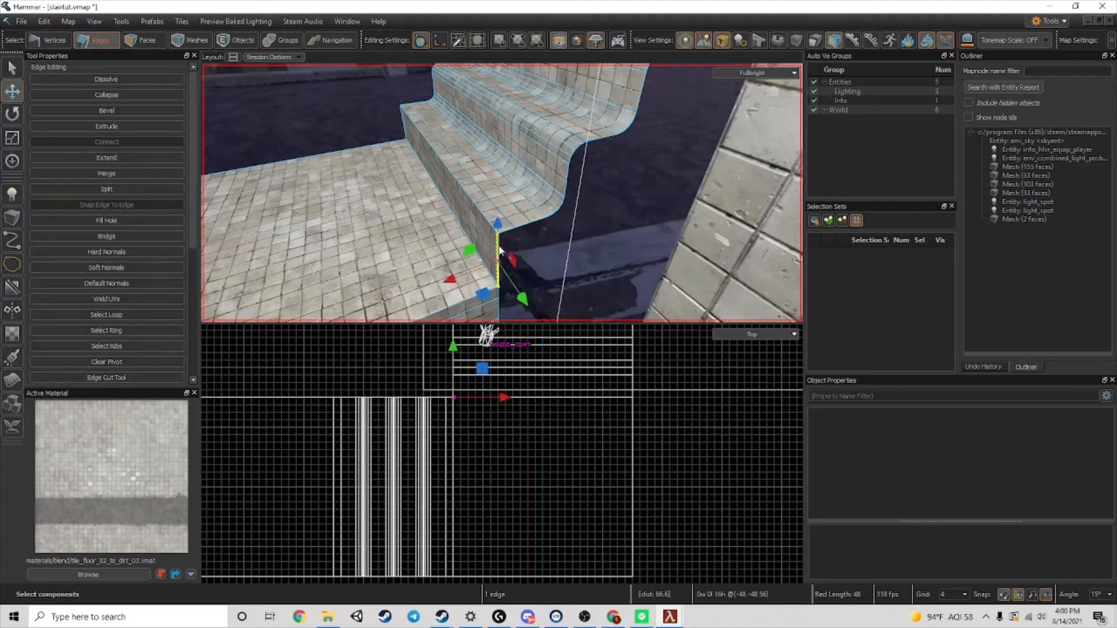
key("c")
left_click(498, 249)
right_click_drag(498, 249, 341, 227)
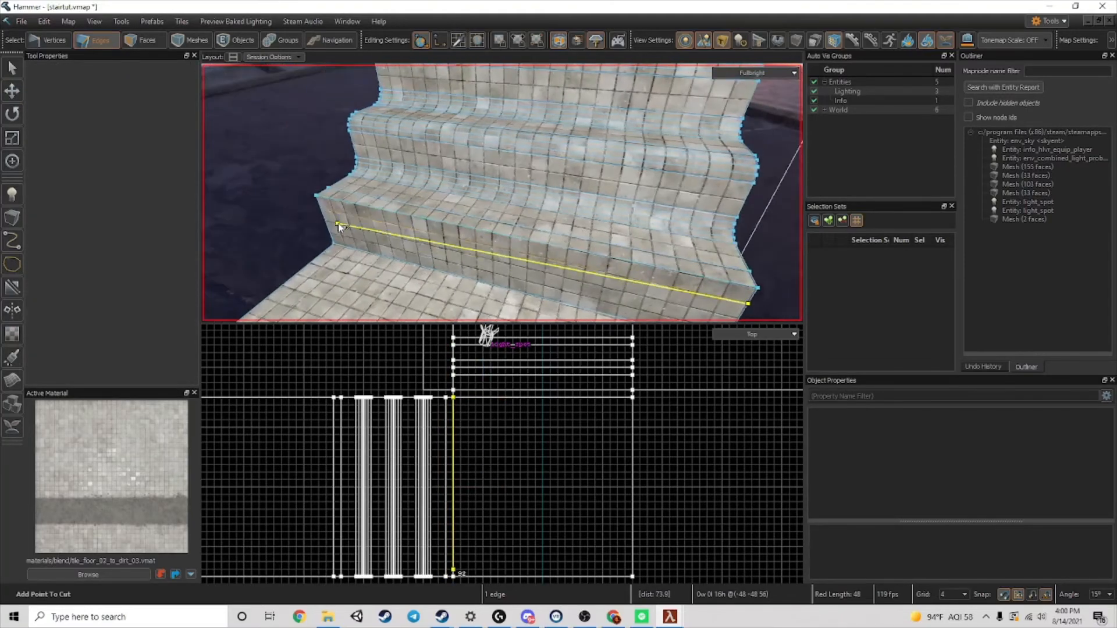
left_click(320, 208)
key("Return")
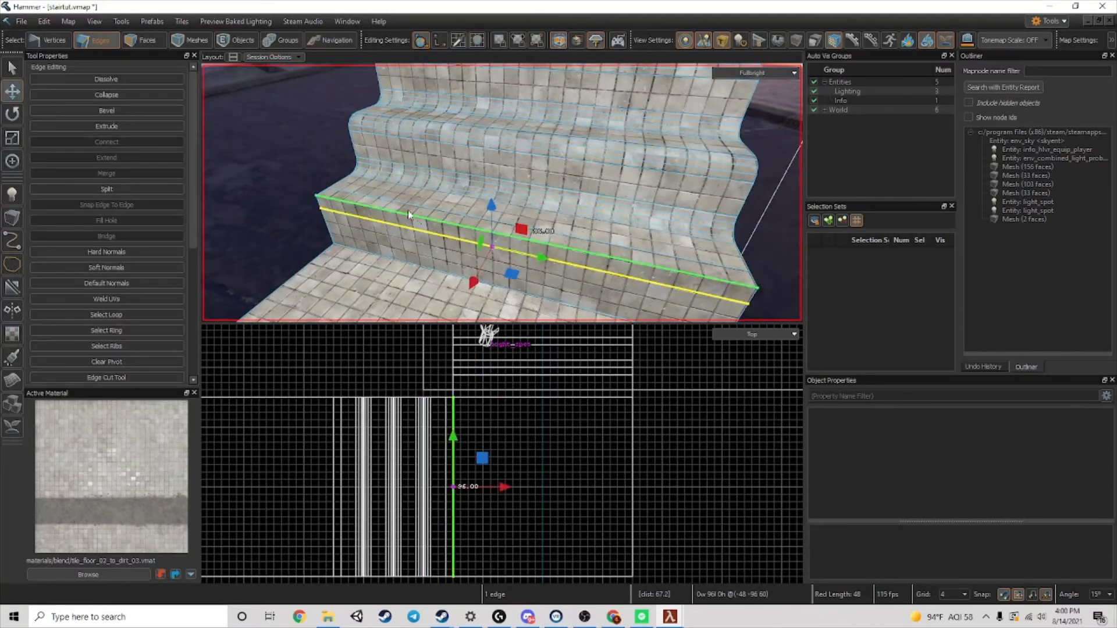
- Delete the corner edge between the bottom tread and its riser, and close the gap with an interpolated bridge of 4 steps
left_click(409, 214)
key("Delete")
left_click(410, 205)
left_click(408, 229, "ctrl")
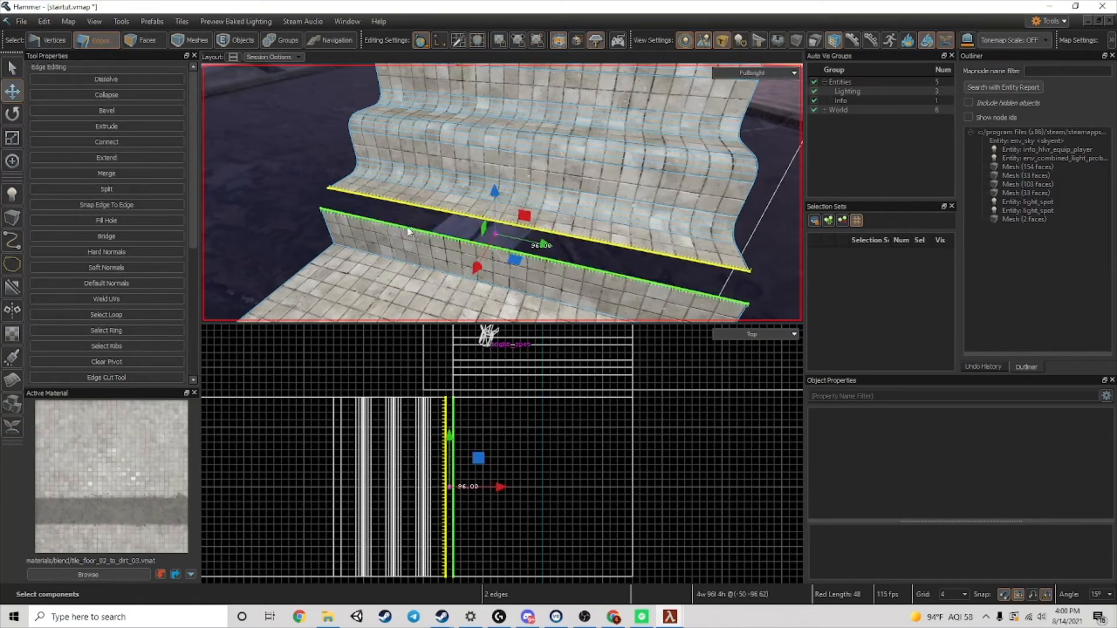
key("alt+b")
right_click_drag(292, 225, 438, 140)
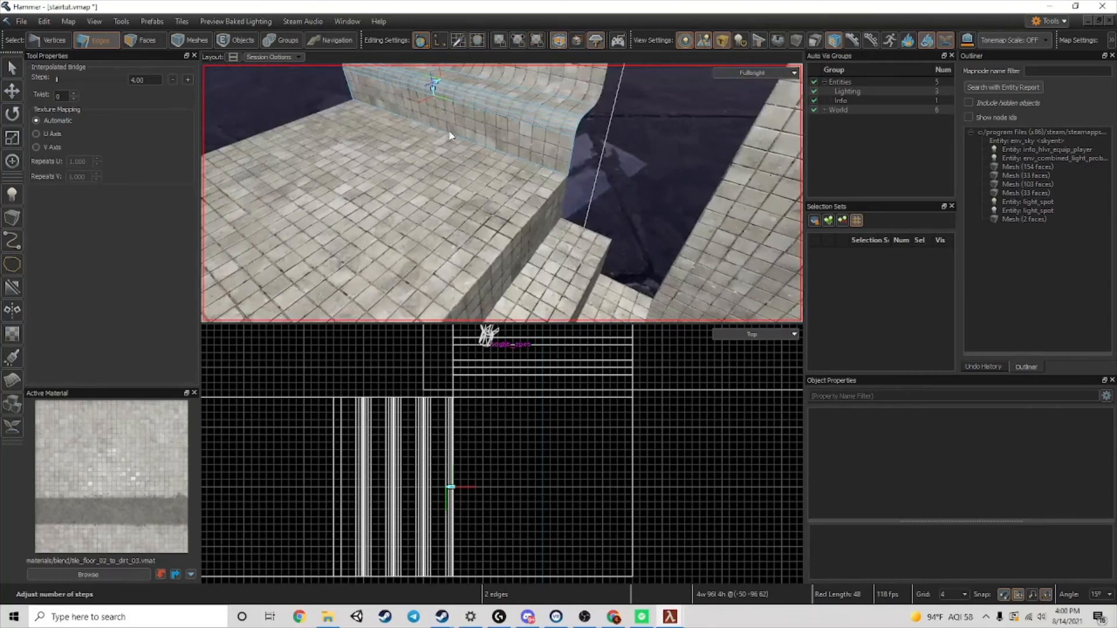
key("d")
- Try cutting the lower landing 4 units in from its edge above the descending steps, and undo the cut
left_click(140, 41)
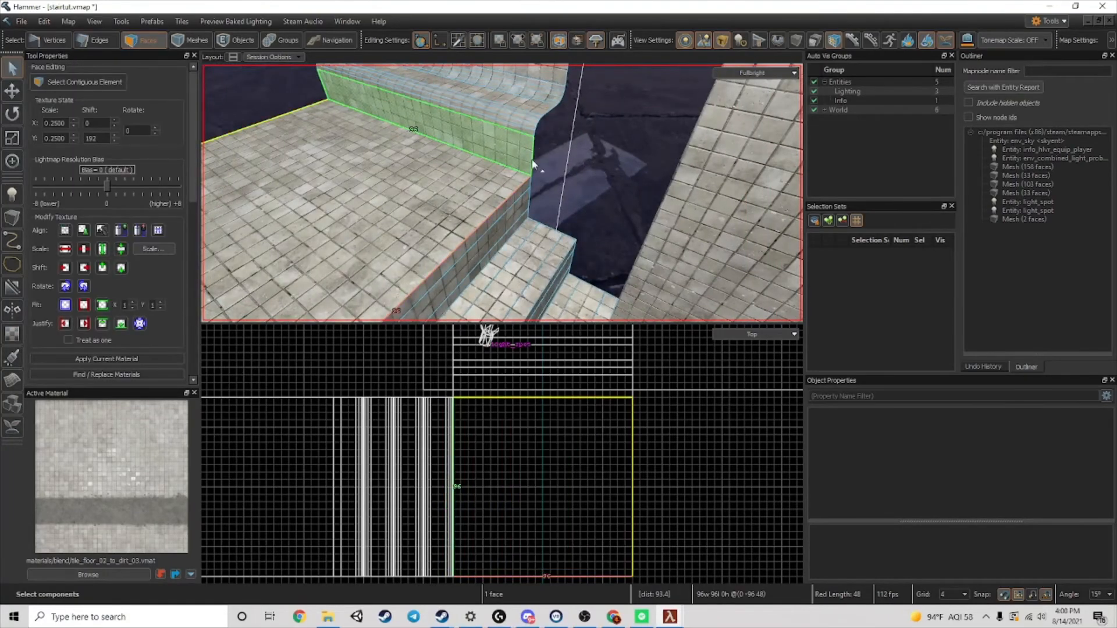
key("c")
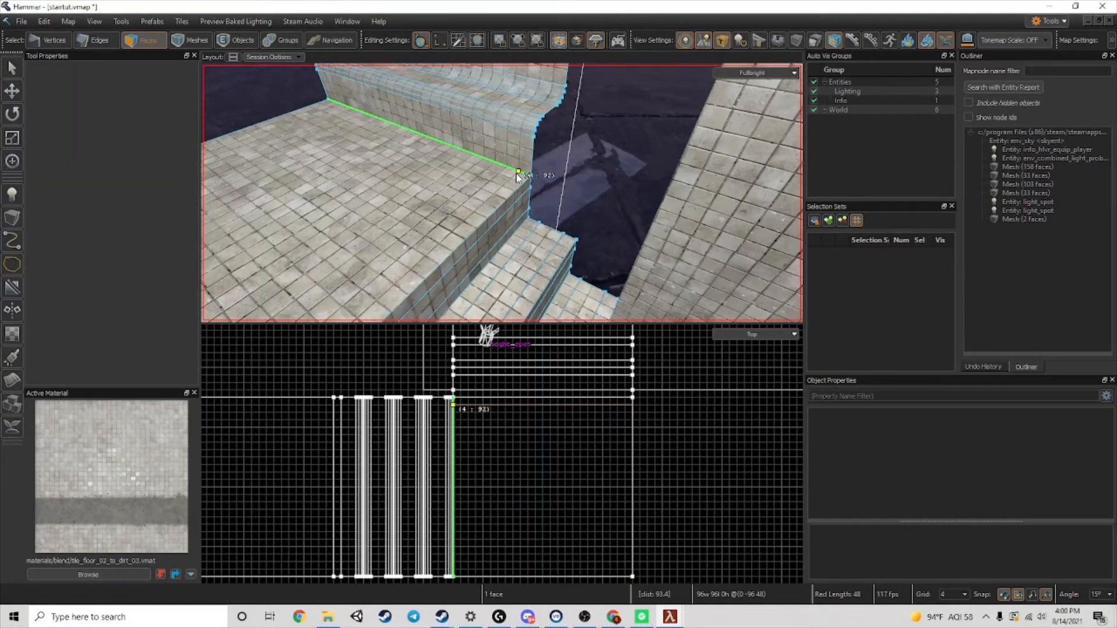
left_click(517, 173)
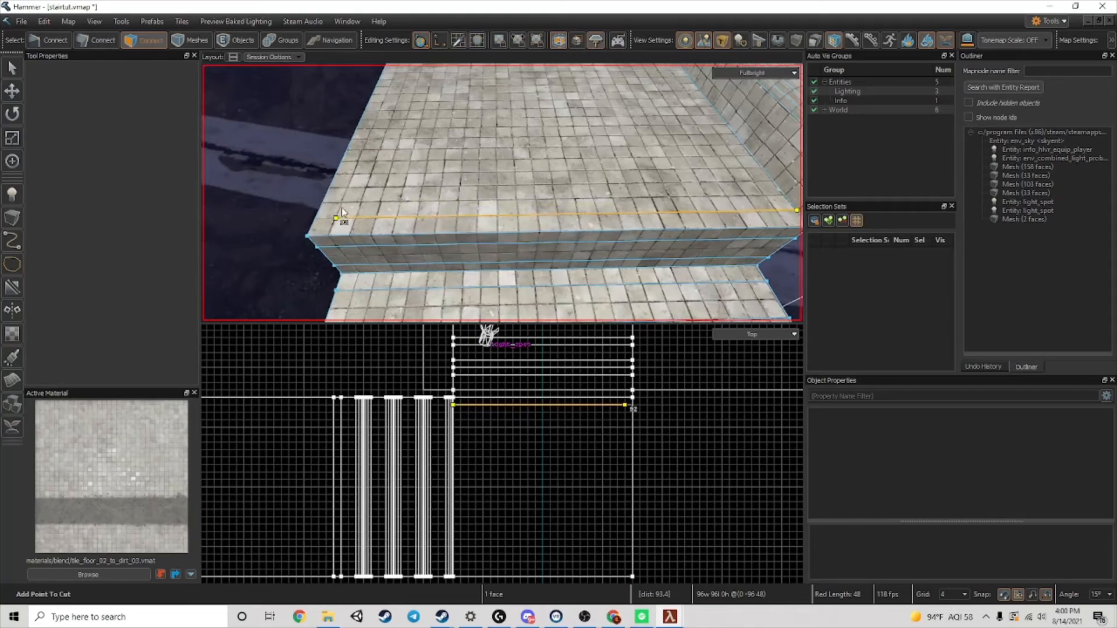
left_click(316, 221)
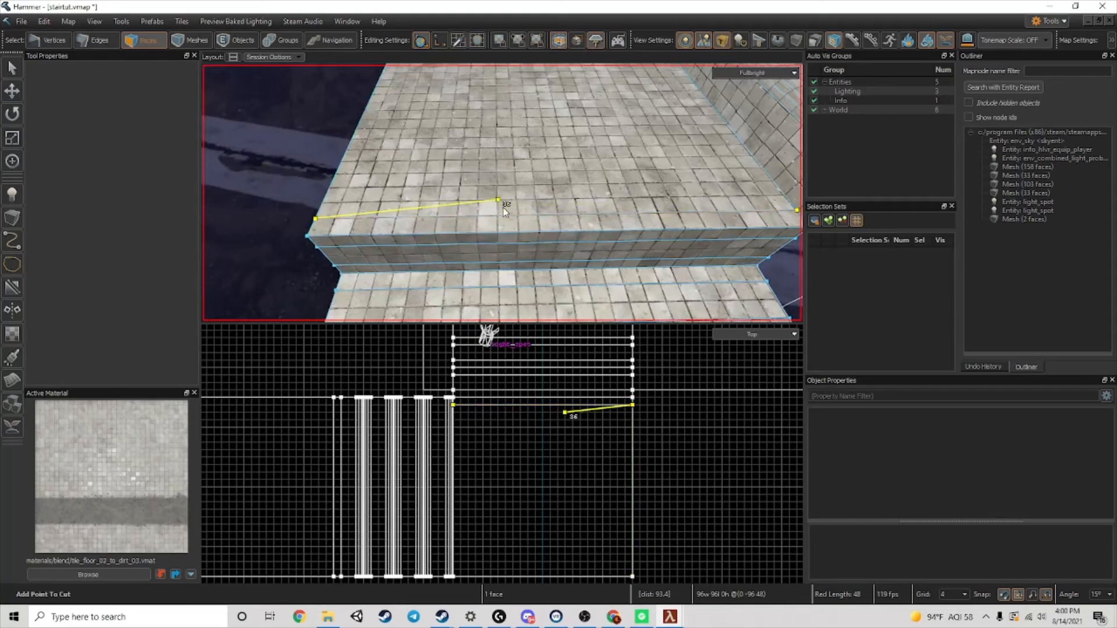
key("Return")
right_click_drag(505, 213, 680, 175)
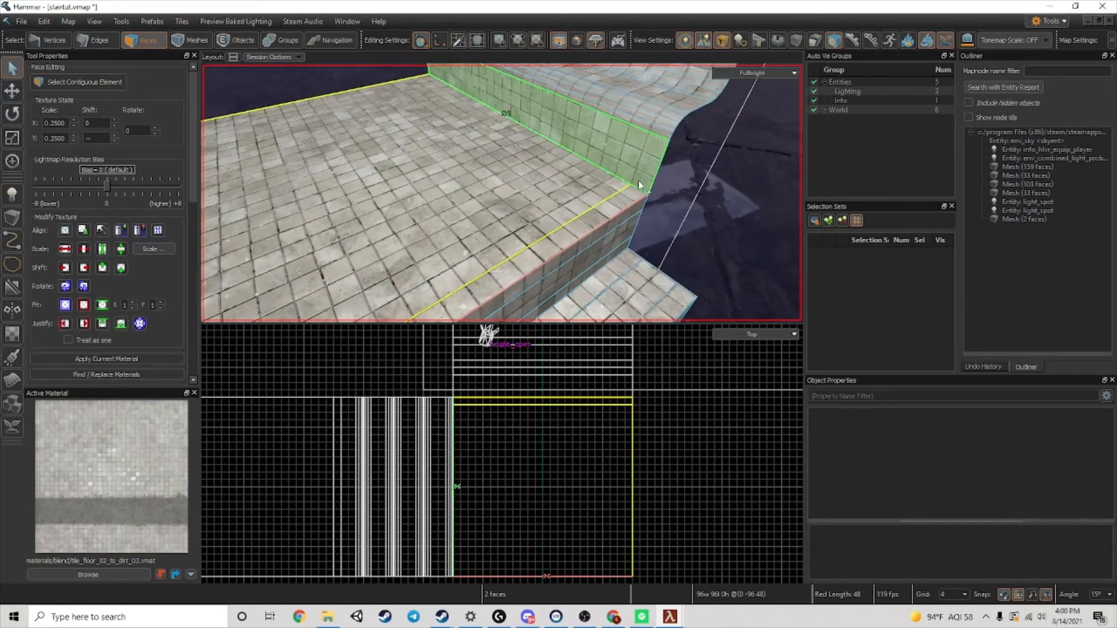
left_click(611, 194)
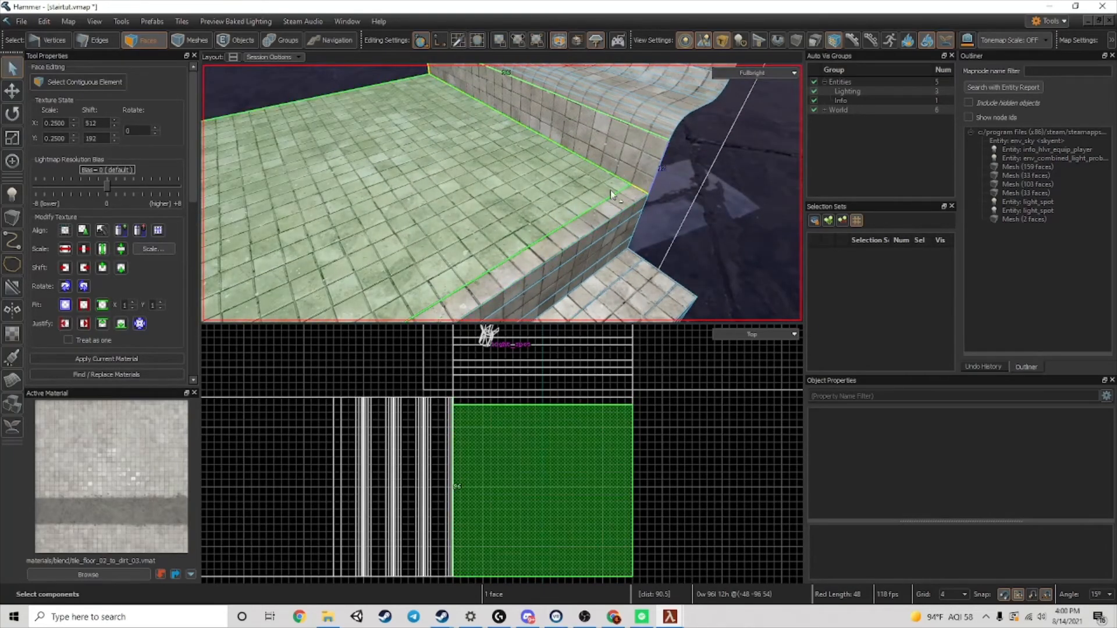
key("ctrl+z")
key("ctrl+z")
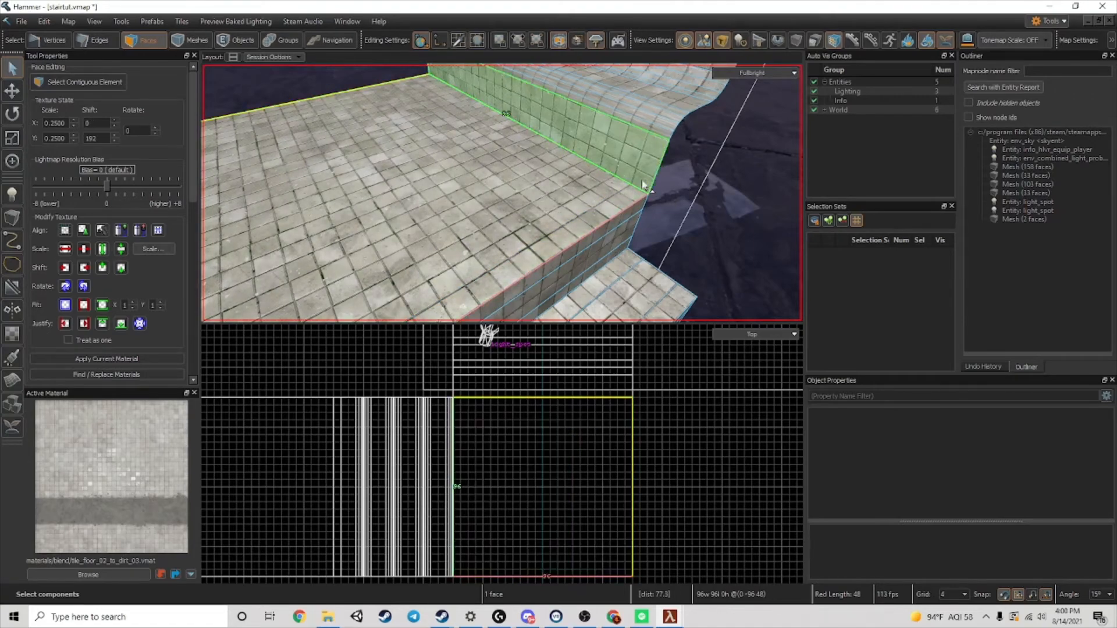
- Cut a horizontal edge across the bottom riser, 4 units above the lower landing
left_click(643, 184)
right_click_drag(647, 183, 677, 173)
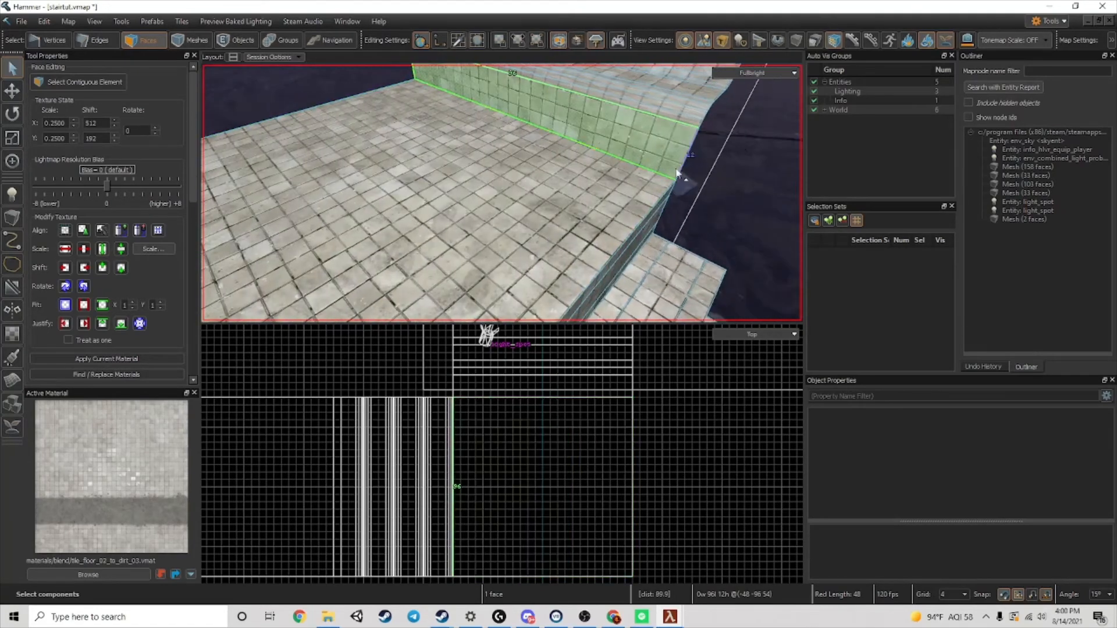
key("c")
left_click(670, 166)
left_click(429, 78)
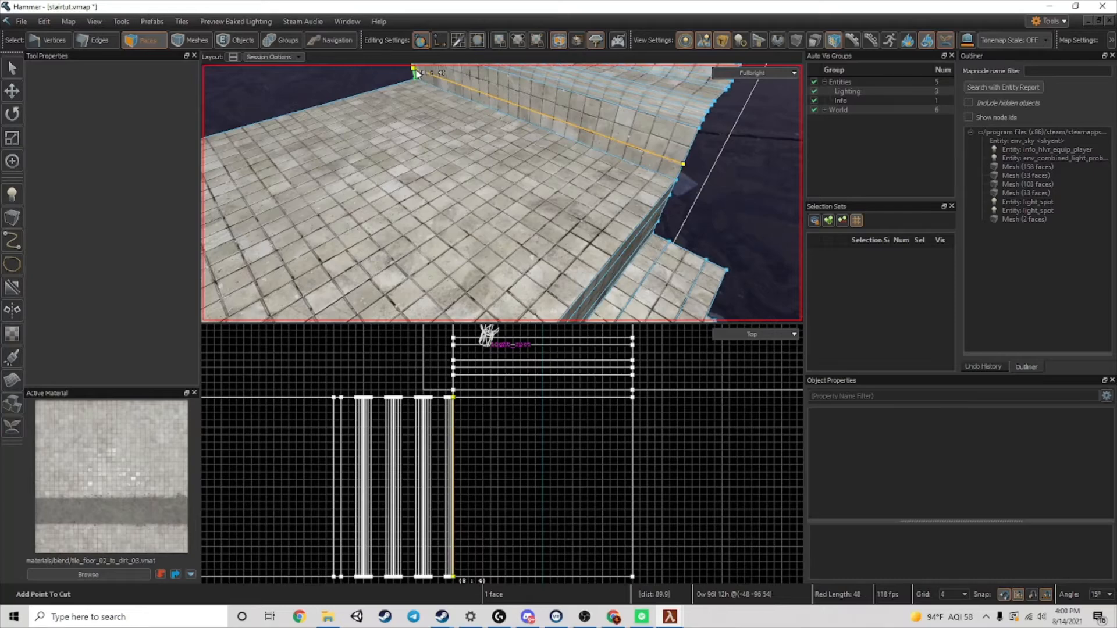
key("Return")
- Cut an edge across the lower landing parallel to the bottom riser, 4 units away from it
key("c")
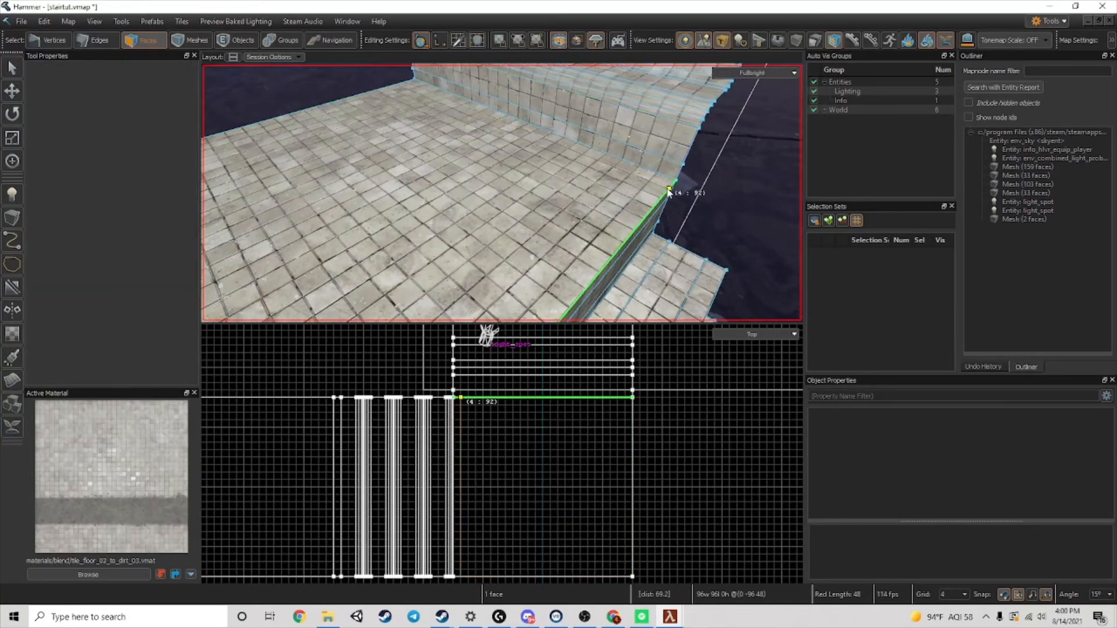
left_click(669, 188)
left_click(405, 85)
key("Return")
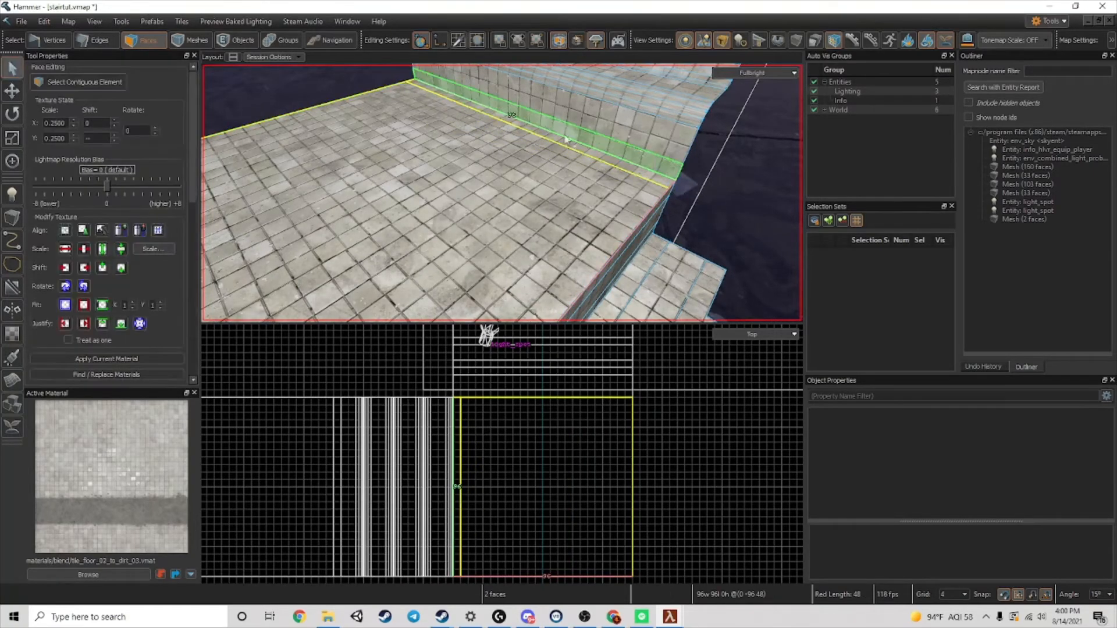
- Delete the corner edge between the bottom riser and the lower landing, and close the gap with an interpolated bridge of 4 steps
left_click(104, 42)
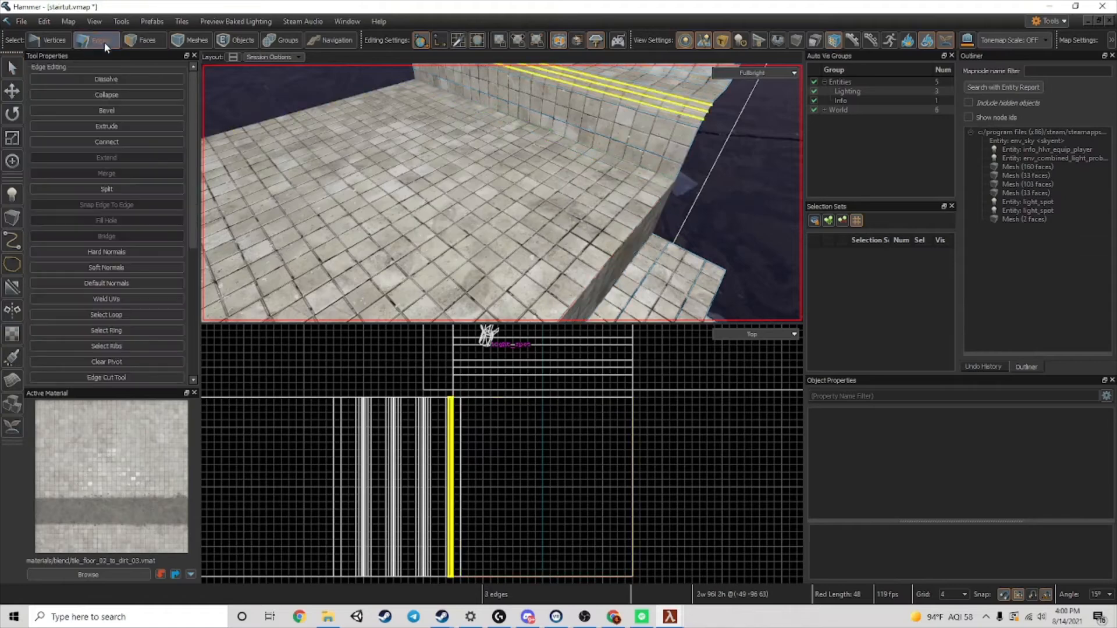
left_click(567, 136)
key("Delete")
left_click(573, 125)
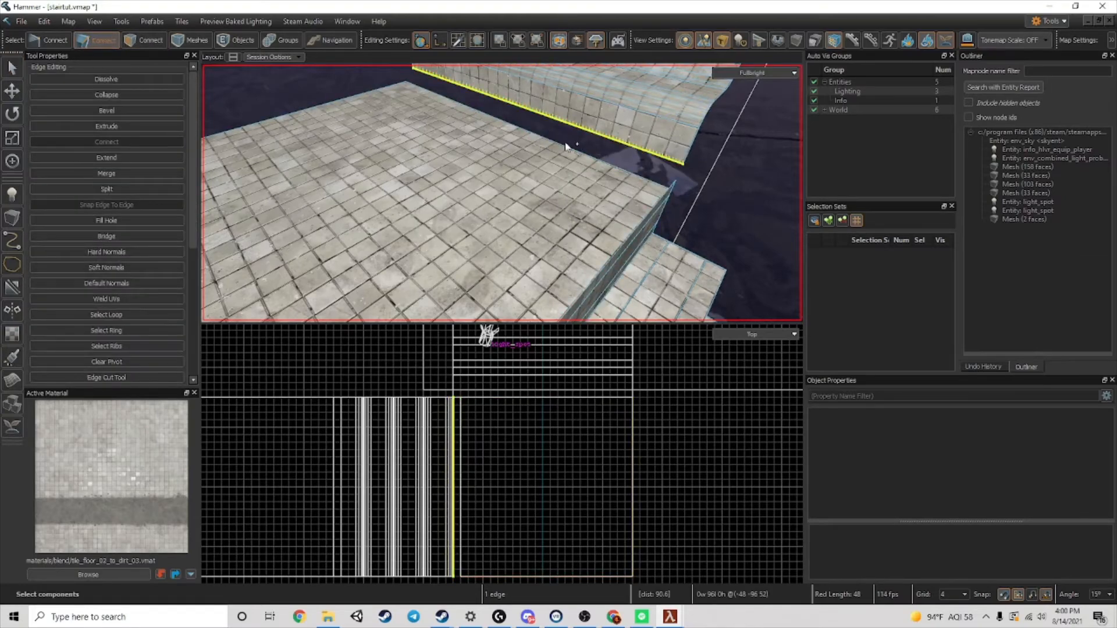
left_click(565, 151, "shift")
key("b")
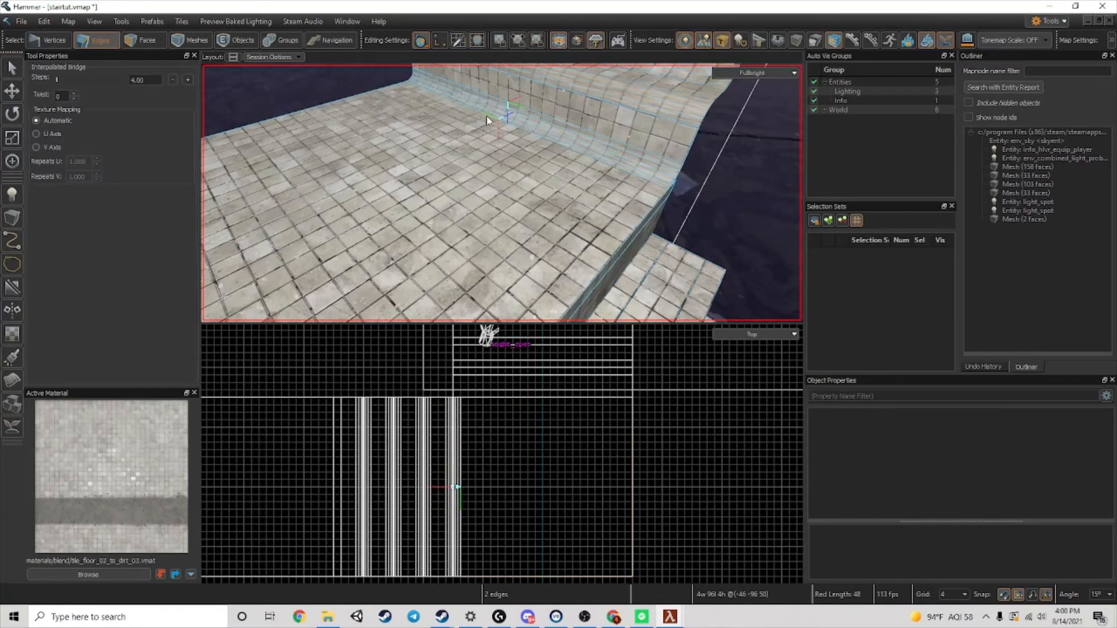
- Align the texture of the four new bridge faces between the bottom riser and the landing to the world
left_click(141, 40)
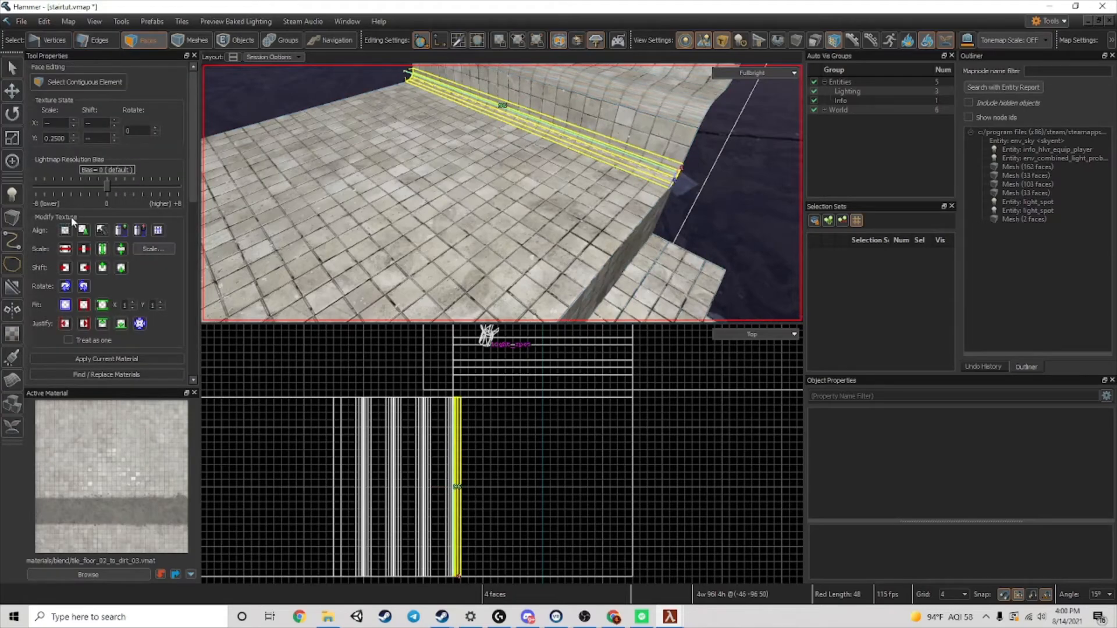
left_click(65, 231)
left_click(651, 177)
key("d")
left_click(438, 199)
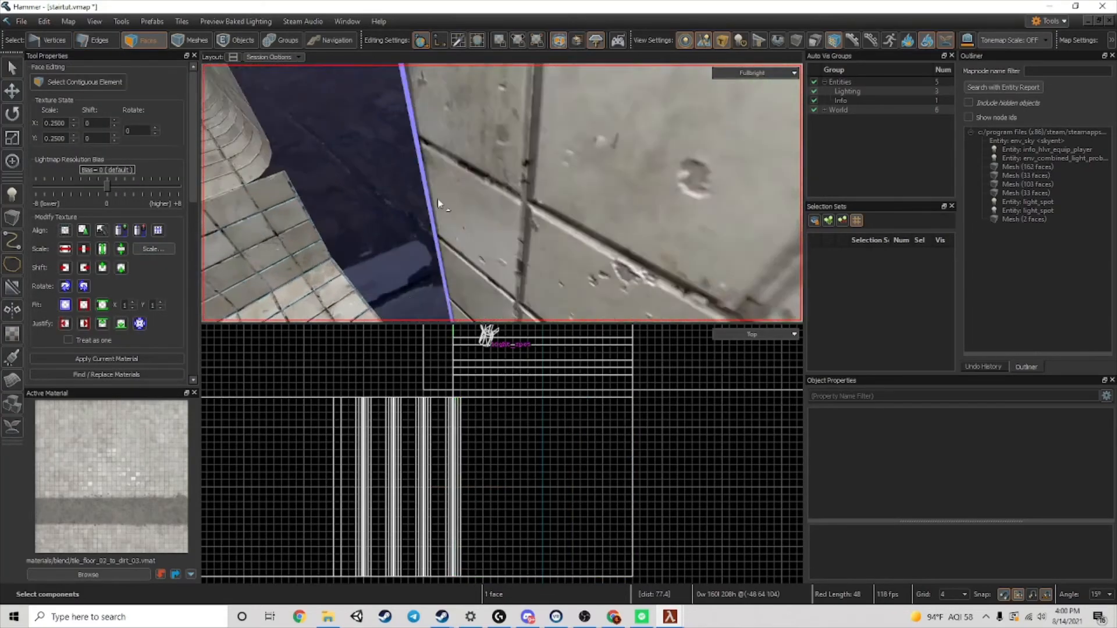
- Cut an edge across the landing and up the curved bridge faces beside the bottom riser, 4 units in from the landing's side edge
key("s")
right_click_drag(438, 199, 414, 196)
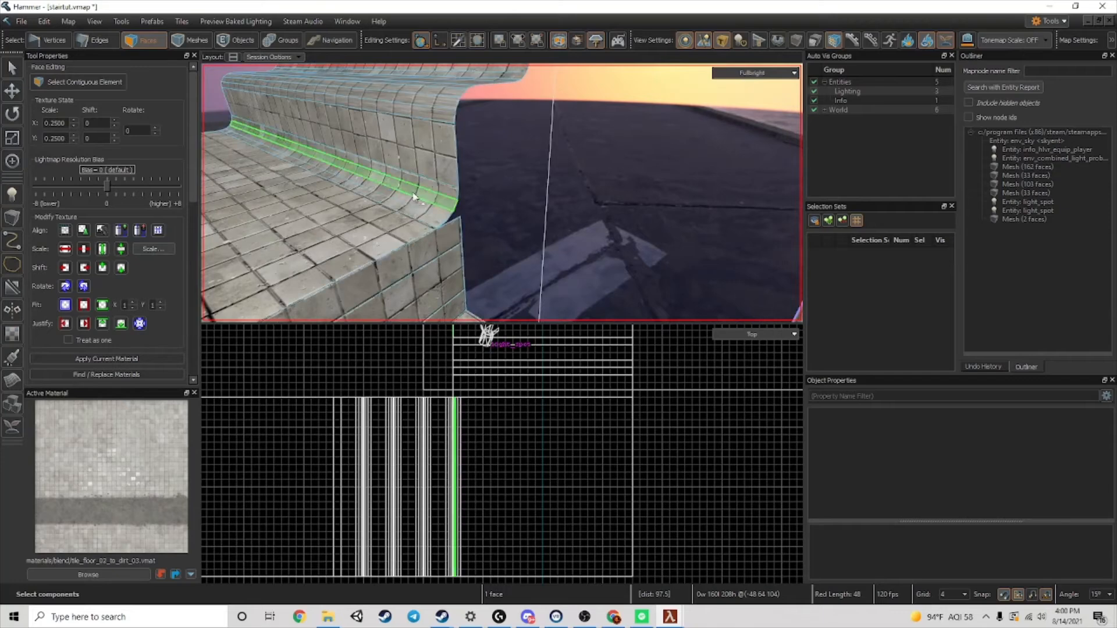
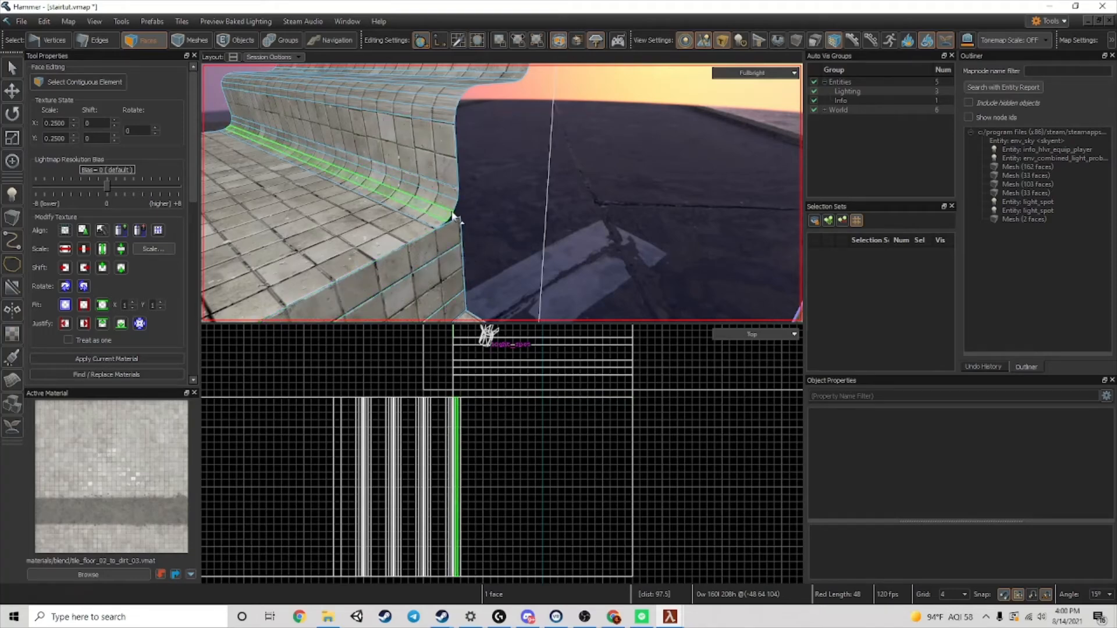
right_click_drag(474, 216, 489, 175)
key("w")
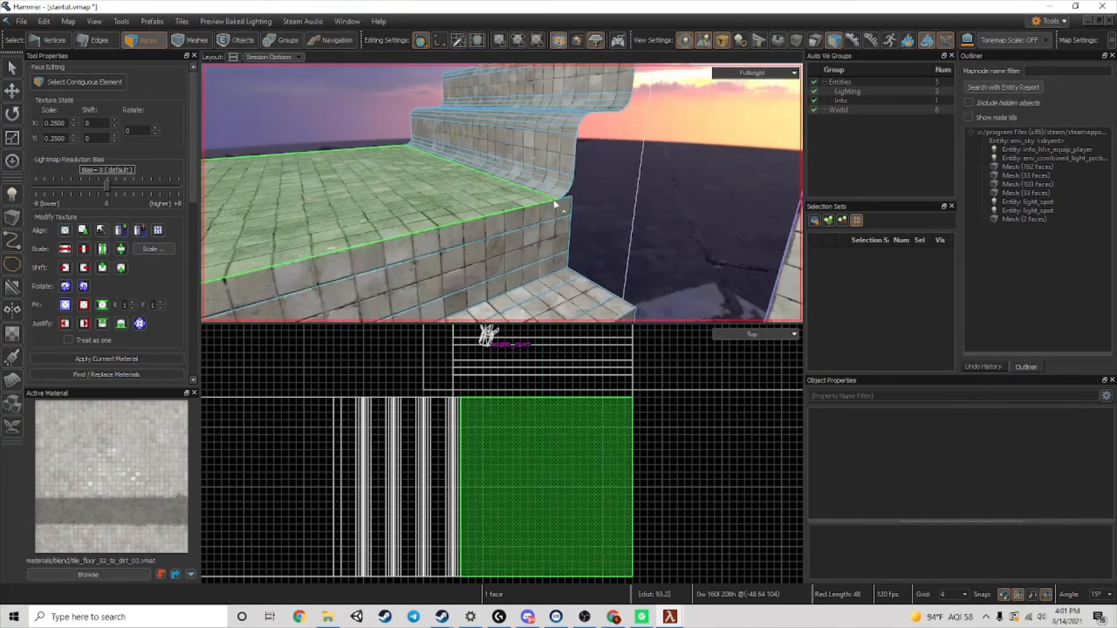
key("c")
right_click_drag(553, 202, 502, 192)
left_click(328, 165)
mouse_move(329, 181)
right_mouse_down()
mouse_move(502, 192)
mouse_move(329, 181)
right_mouse_up()
key("w")
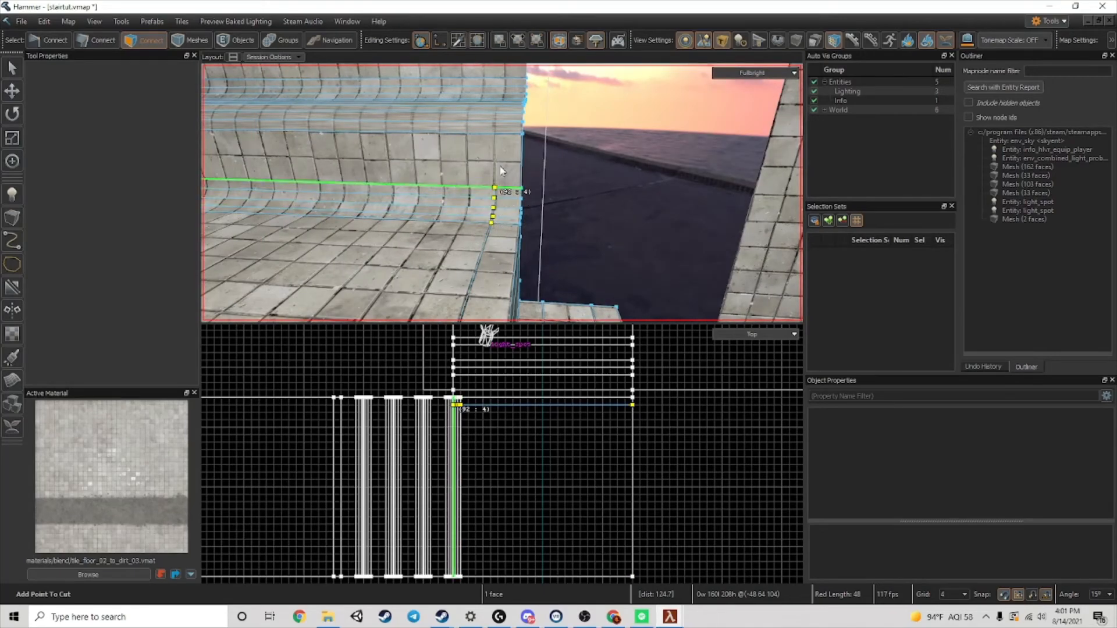
left_click(507, 136)
key("Return")
left_click(560, 161)
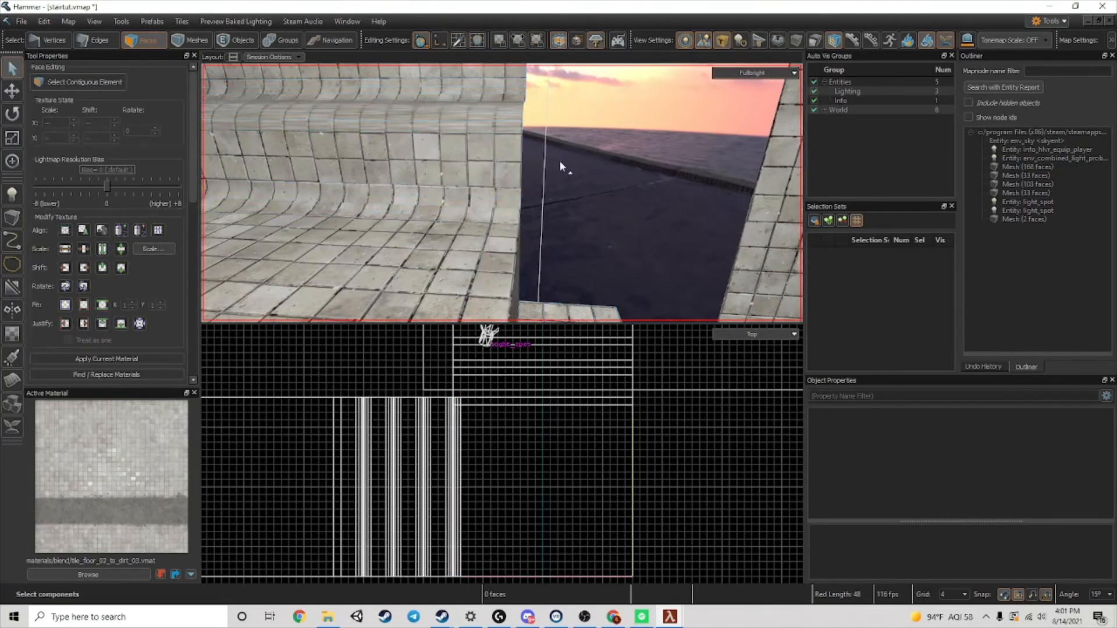
- Cut a vertical edge 4 units from the end of the top strip of the riser below the landing, and delete the small corner face
right_click_drag(559, 161, 517, 191)
right_click_drag(585, 109, 554, 100)
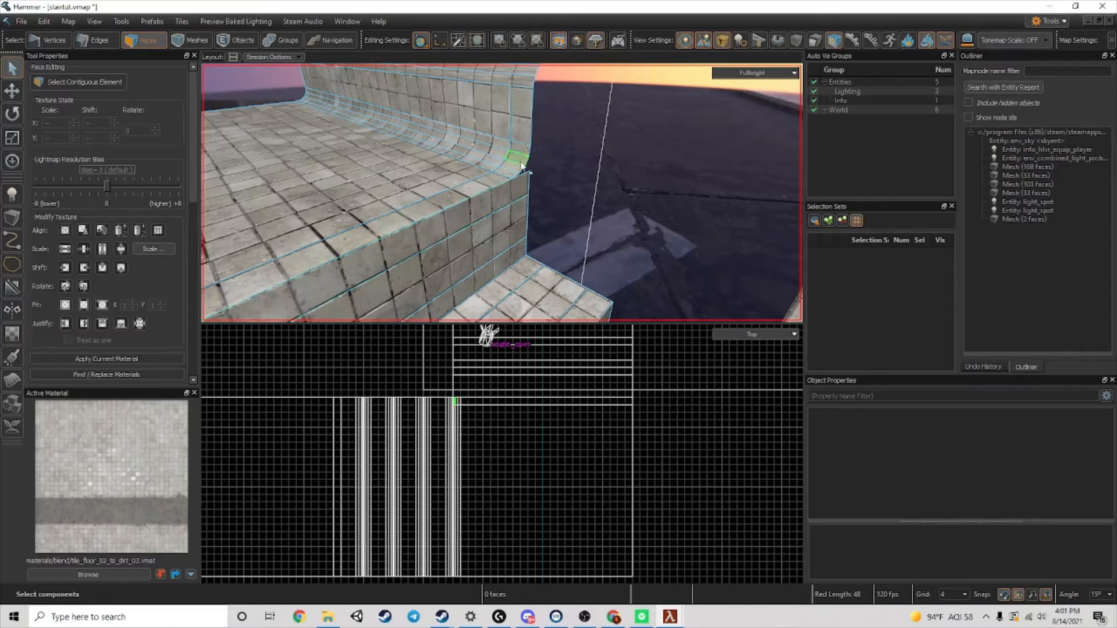
right_click_drag(546, 174, 548, 176)
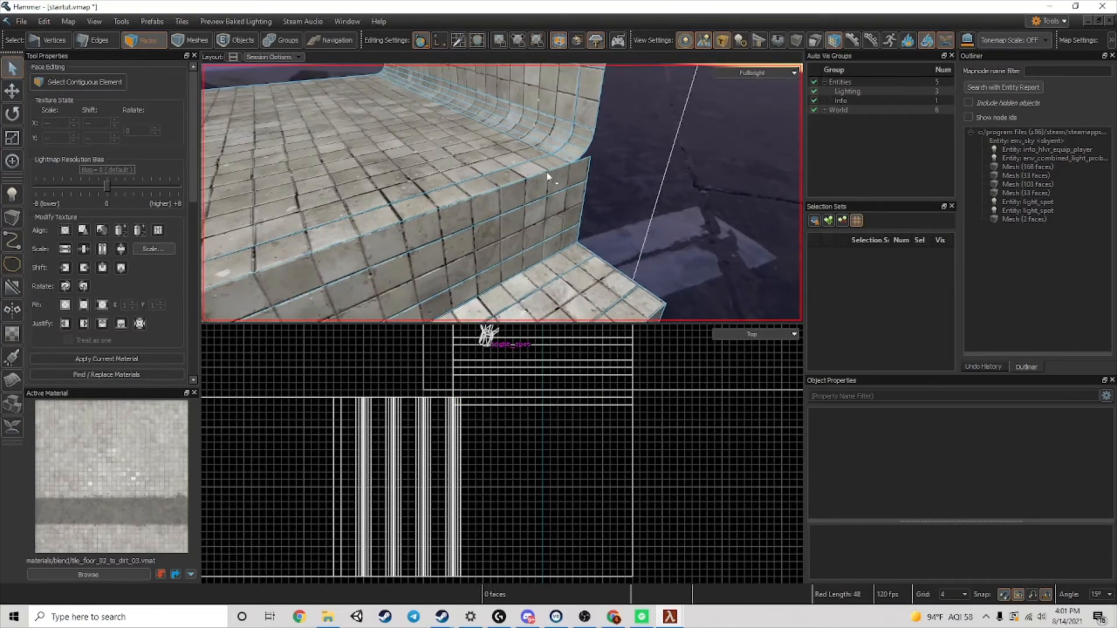
right_click_drag(594, 139, 547, 154)
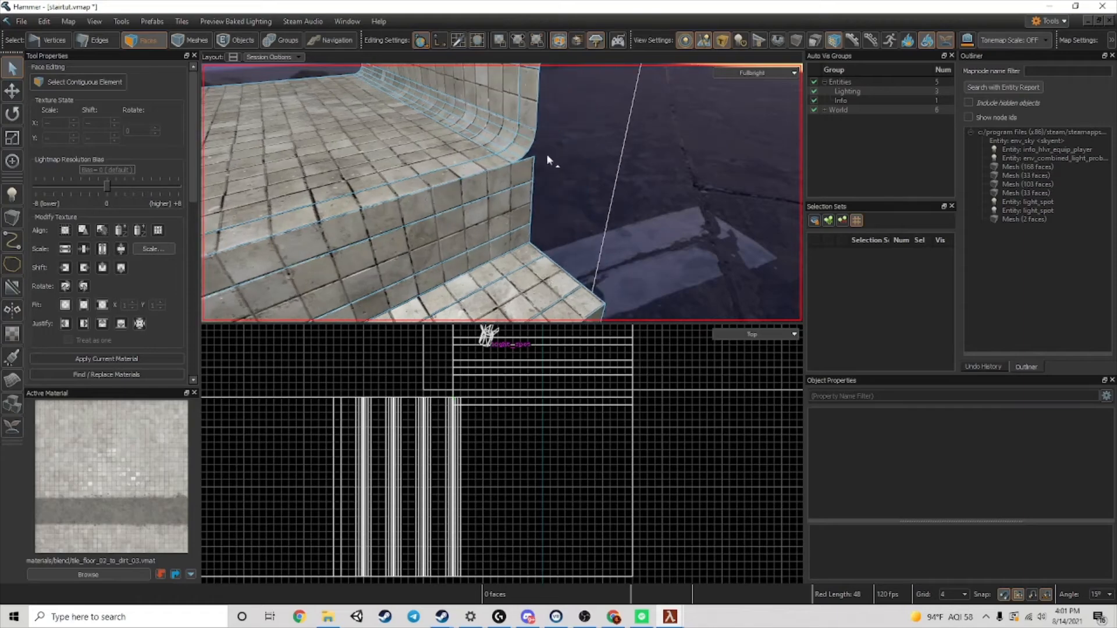
left_click(543, 170)
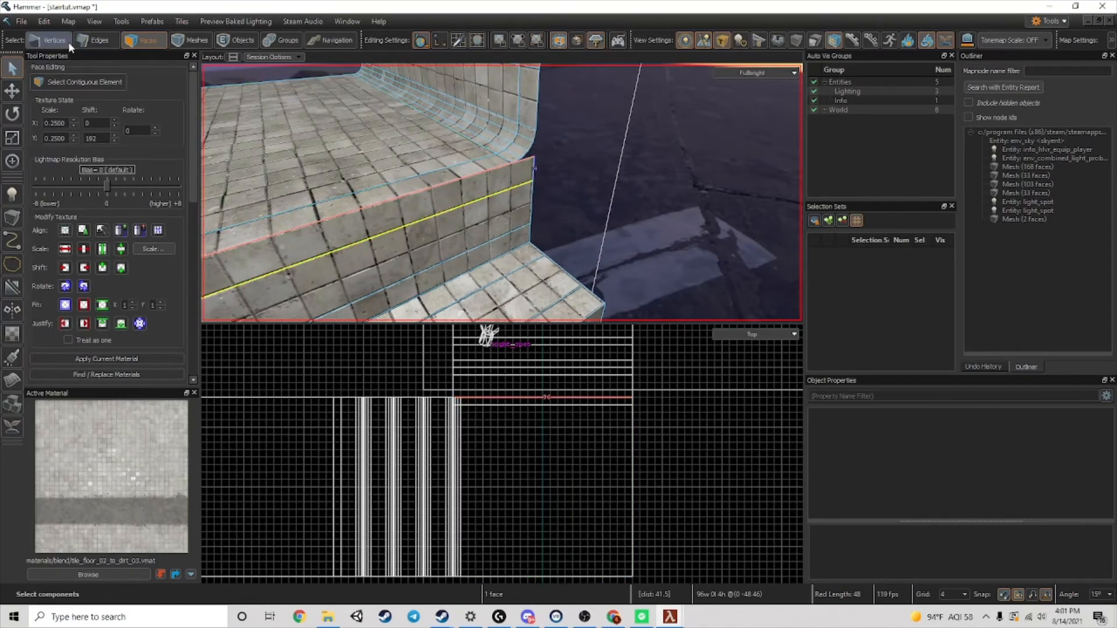
left_click(101, 41)
left_click(516, 187)
key("c")
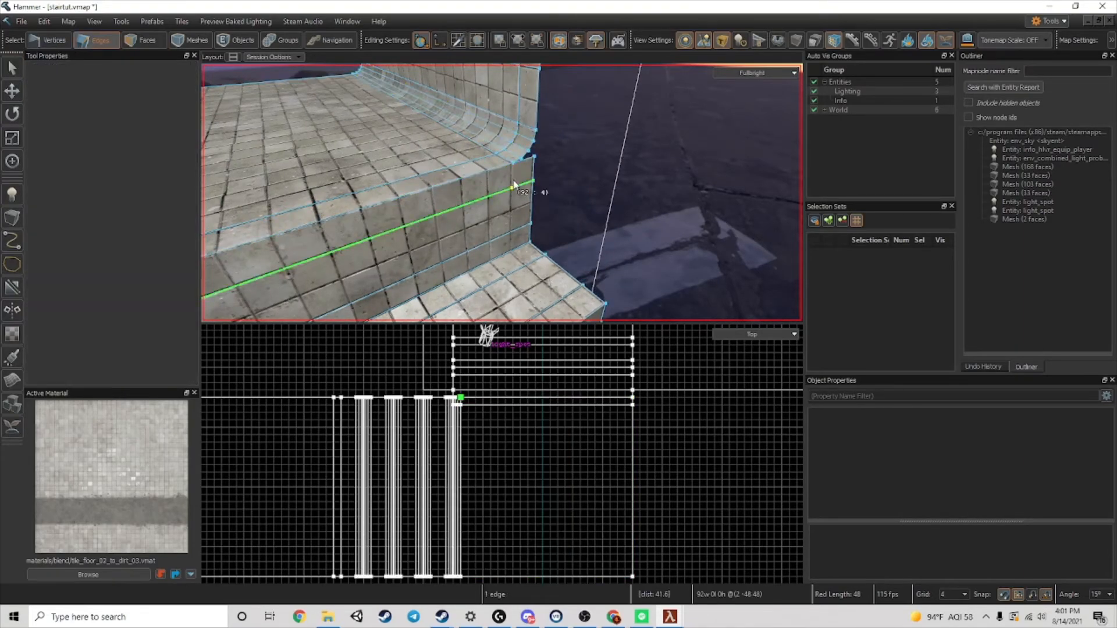
left_click(517, 170)
key("Return")
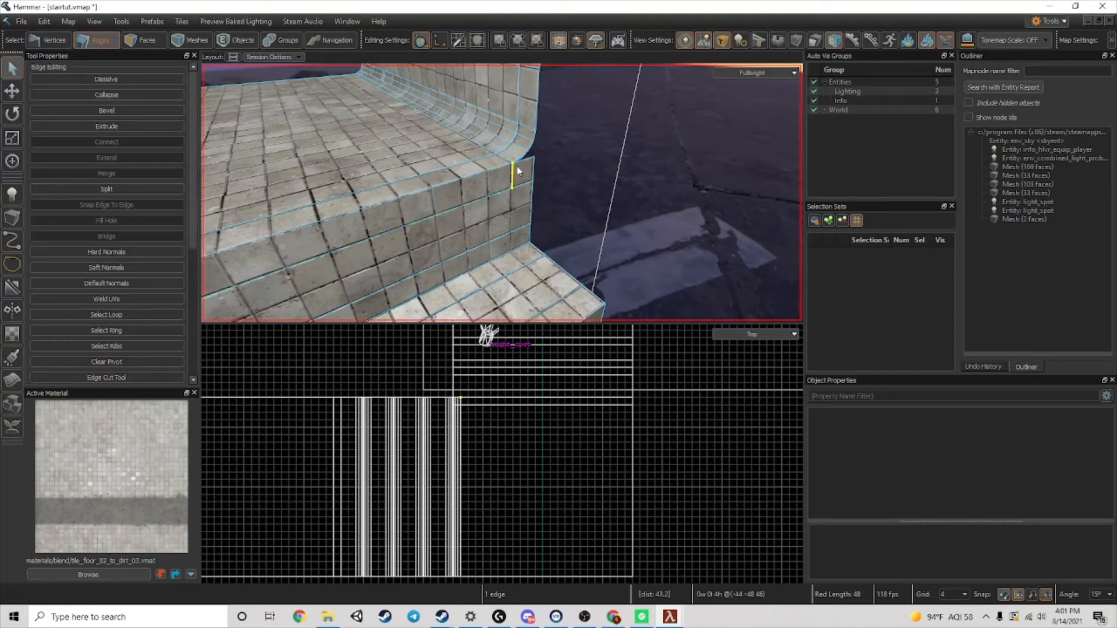
left_click(145, 41)
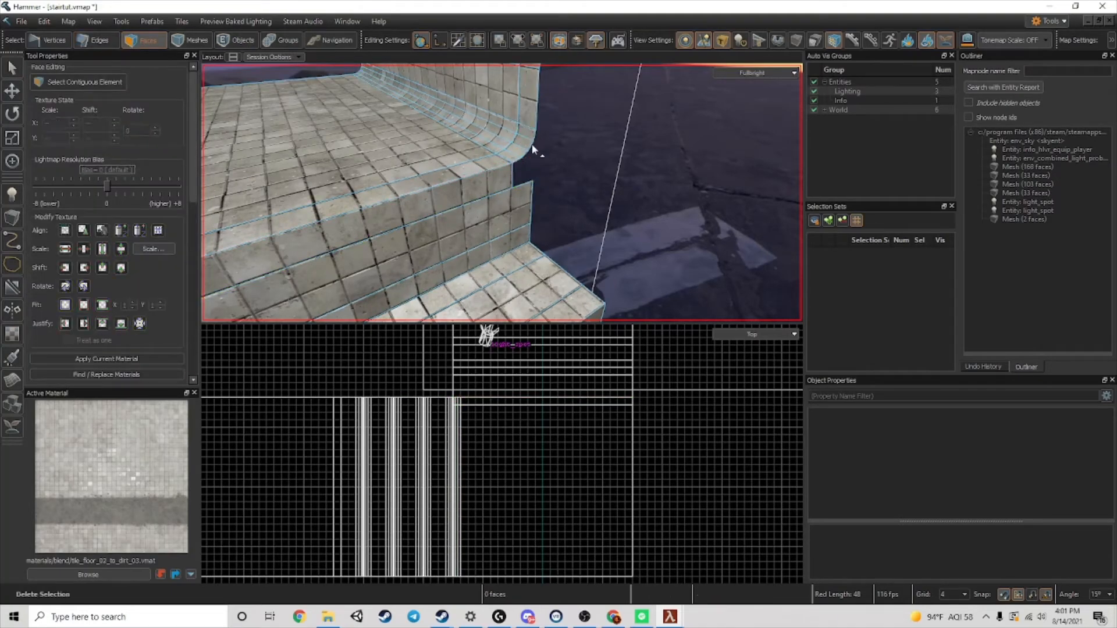
scroll(531, 132, "up", 3)
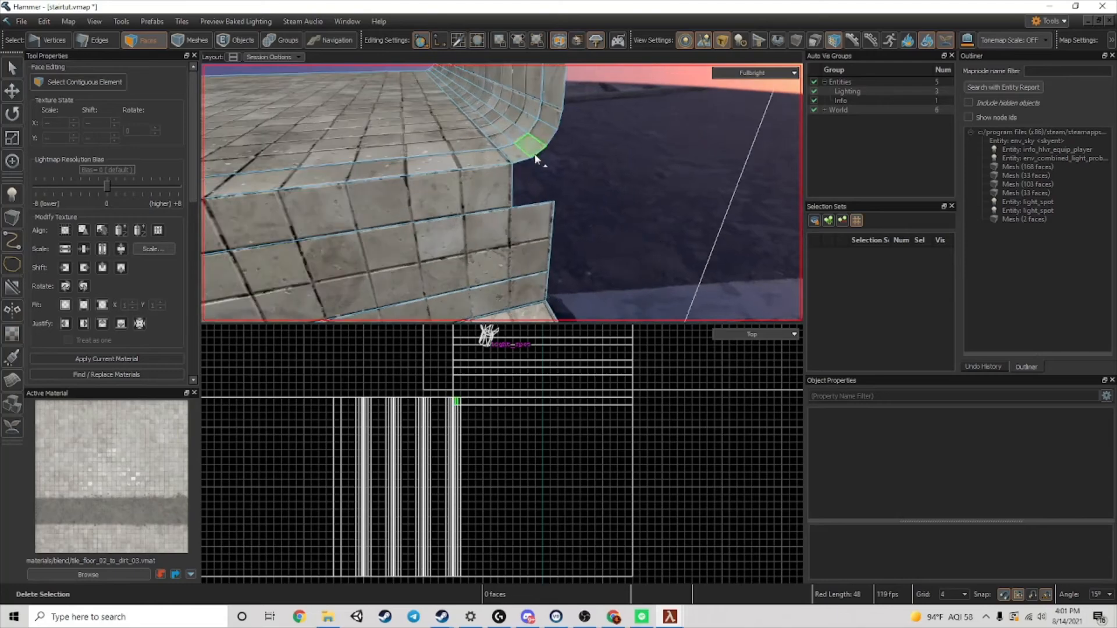
- Extrude the four open curved edges at the landing corner 6 units straight down over the gap
left_click(97, 40)
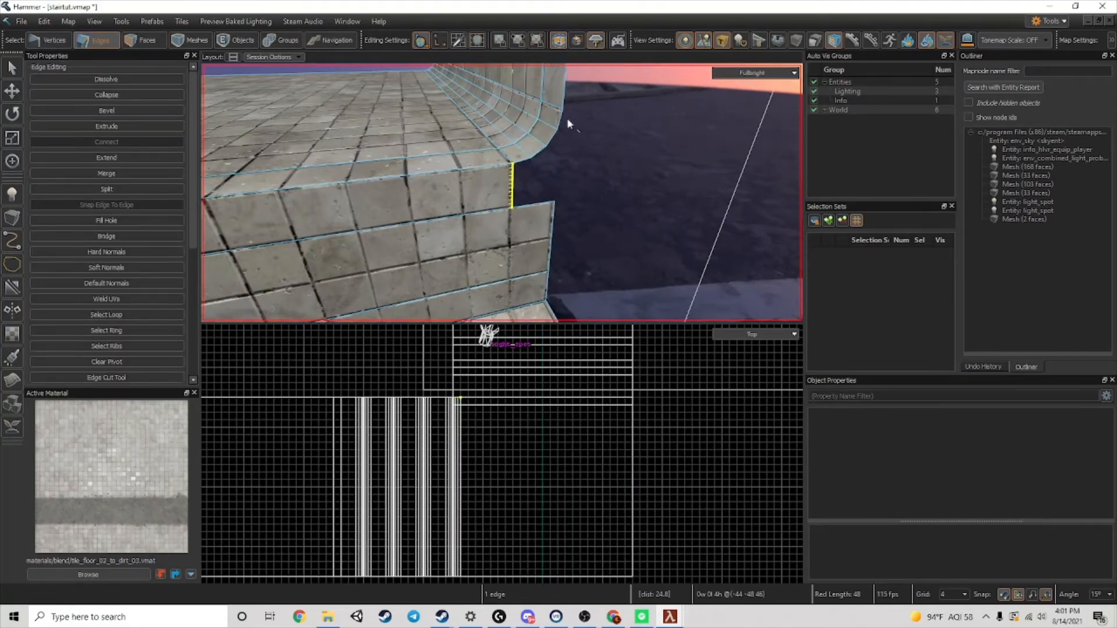
left_click(549, 143, "shift")
left_click(542, 152, "shift")
left_click(526, 160, "shift")
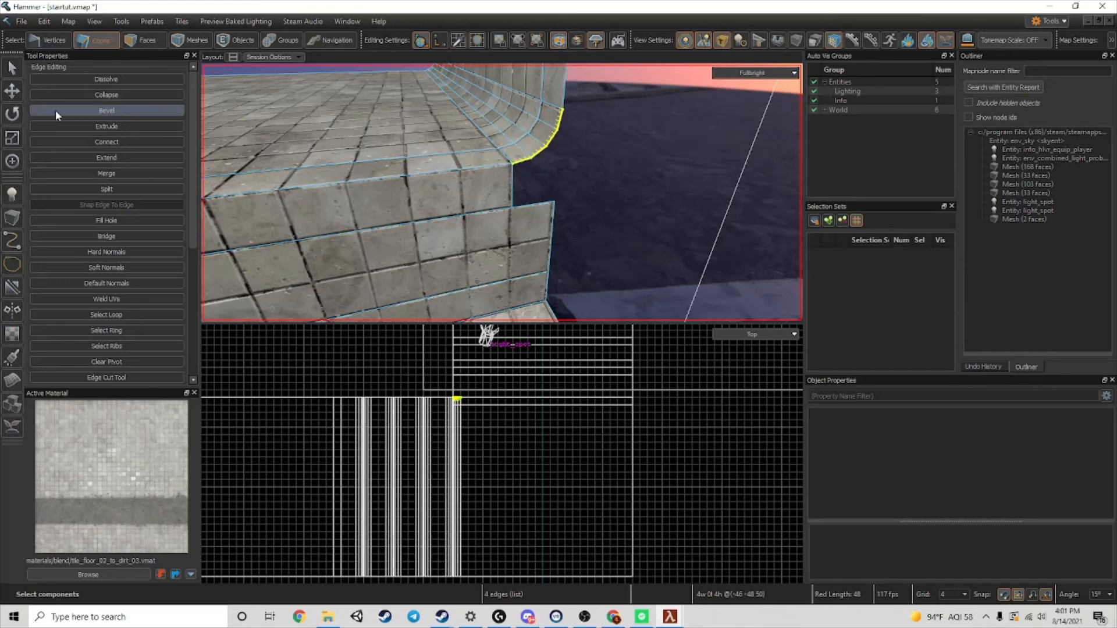
left_click(14, 90)
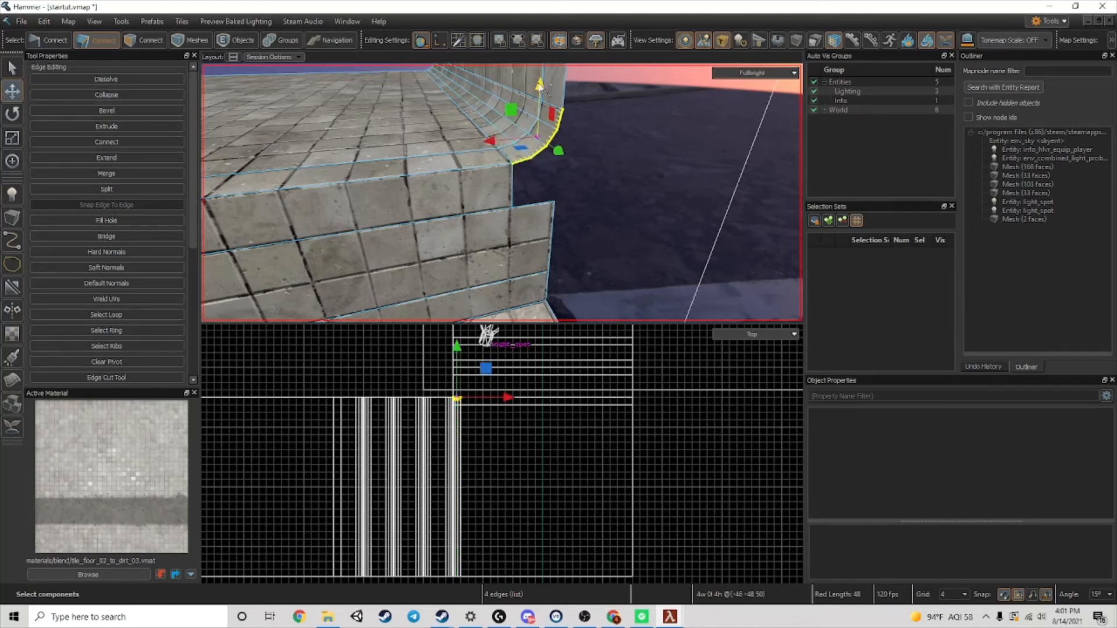
left_click_drag(548, 93, 536, 211, "shift")
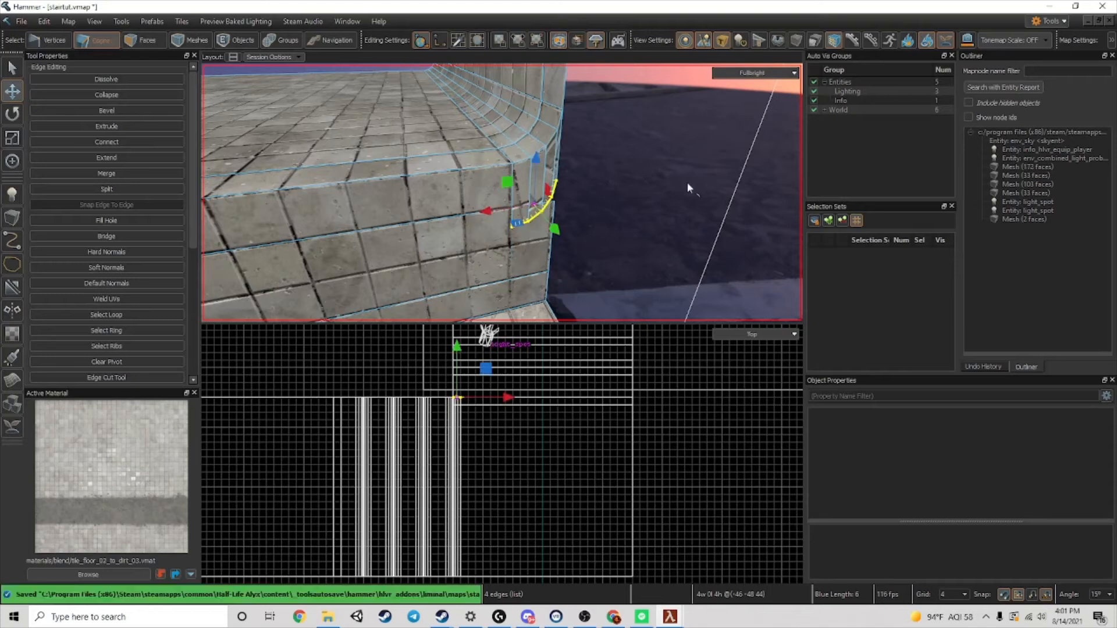
- Flatten the four extruded edges by scaling them vertically to 0, level with the lower edge of the riser's top strip
left_click(8, 145)
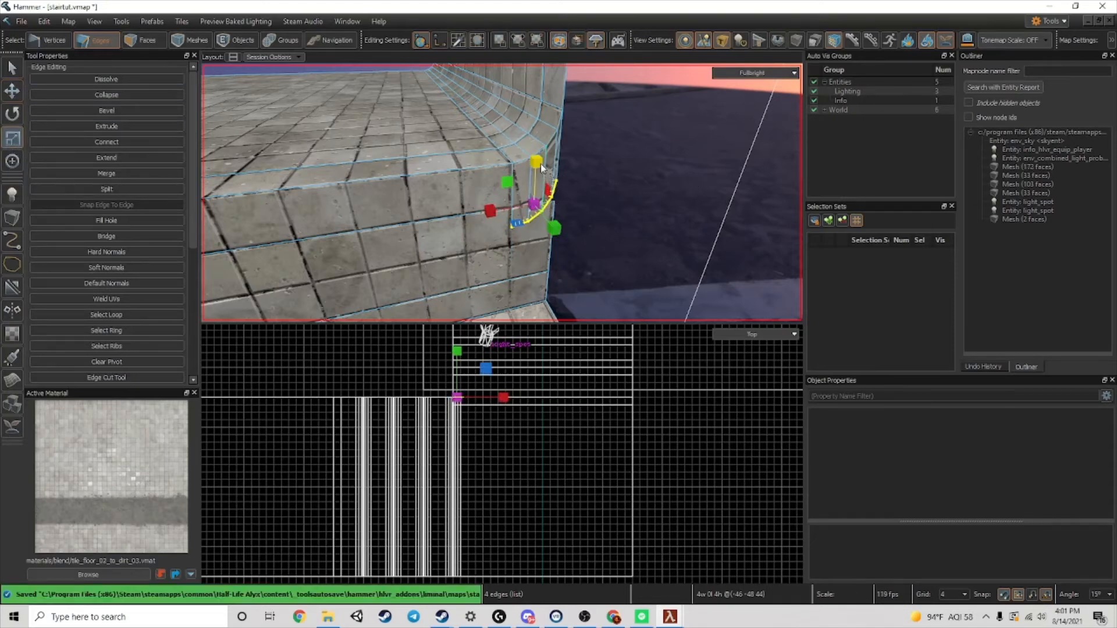
left_click_drag(539, 164, 538, 163)
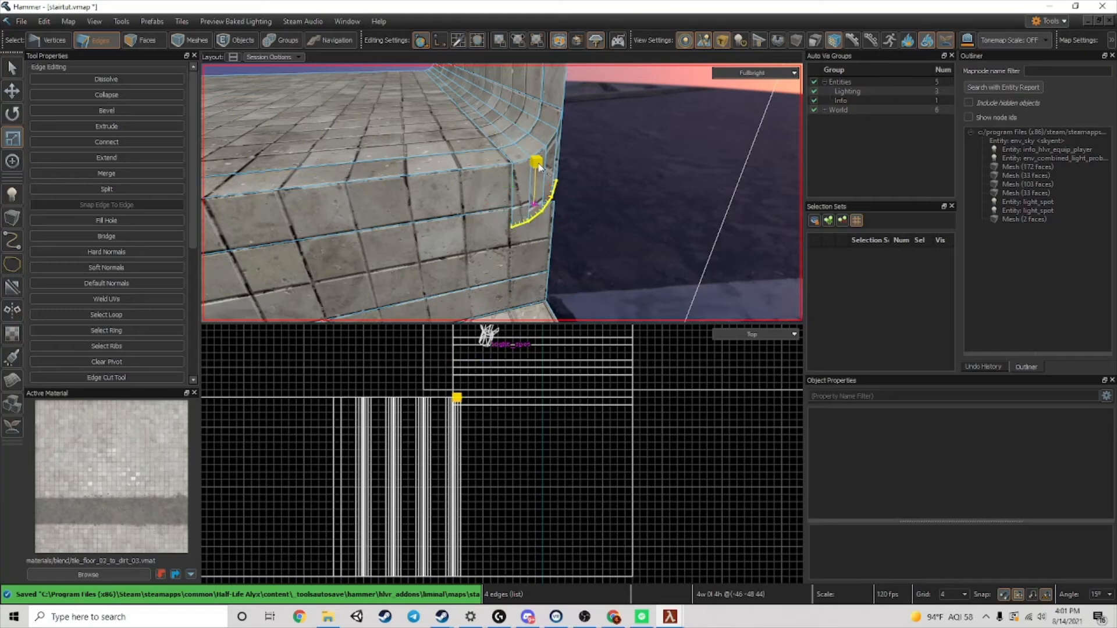
key("shift")
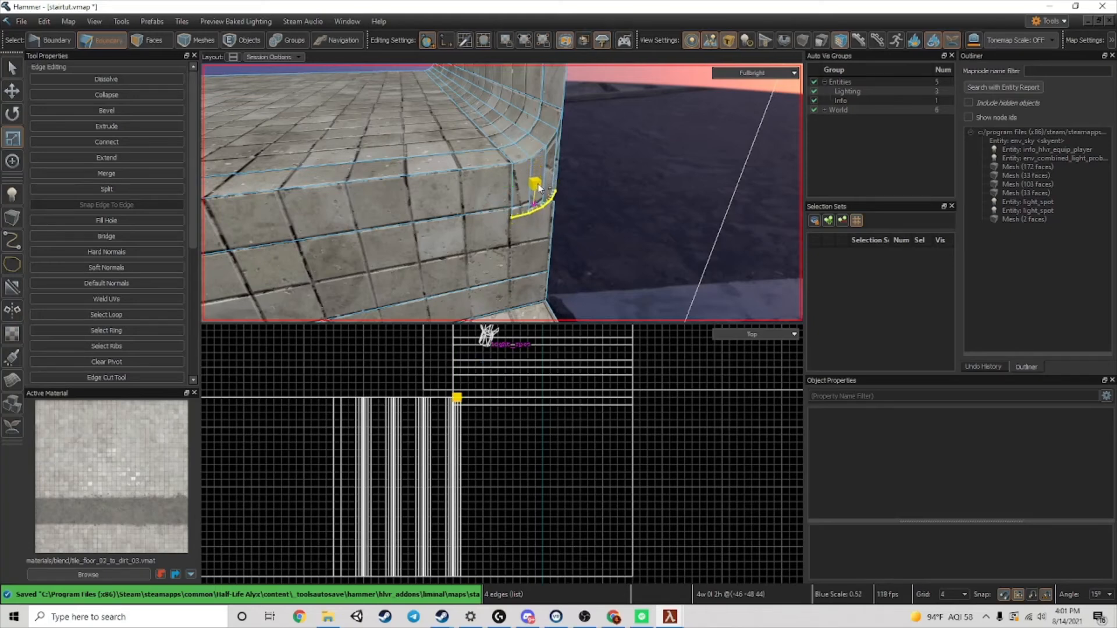
left_click_drag(532, 233, 526, 237)
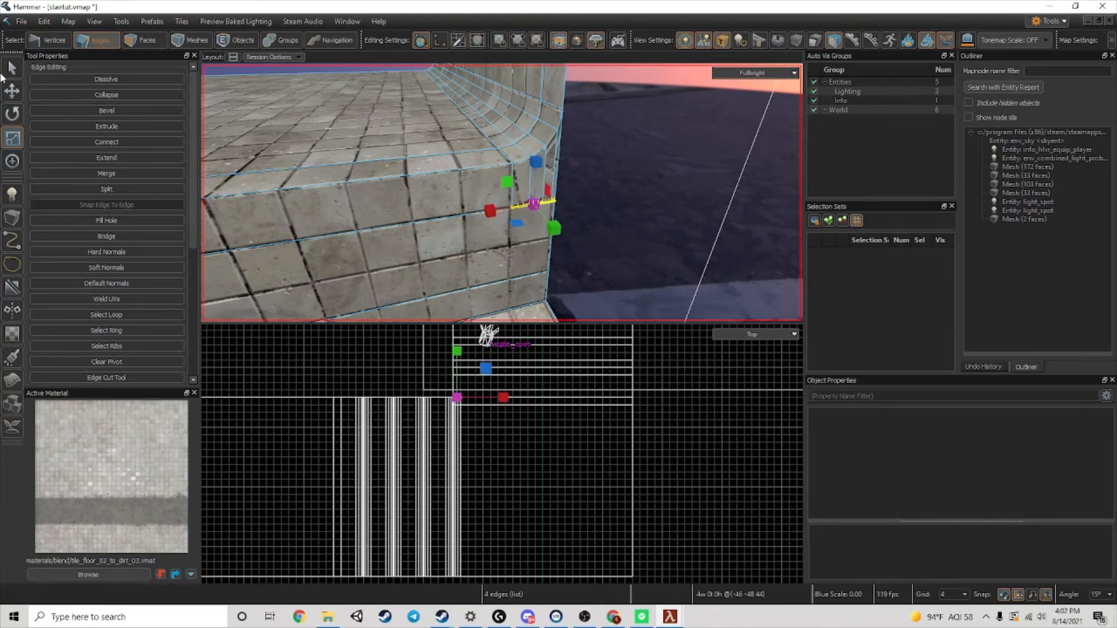
key("w")
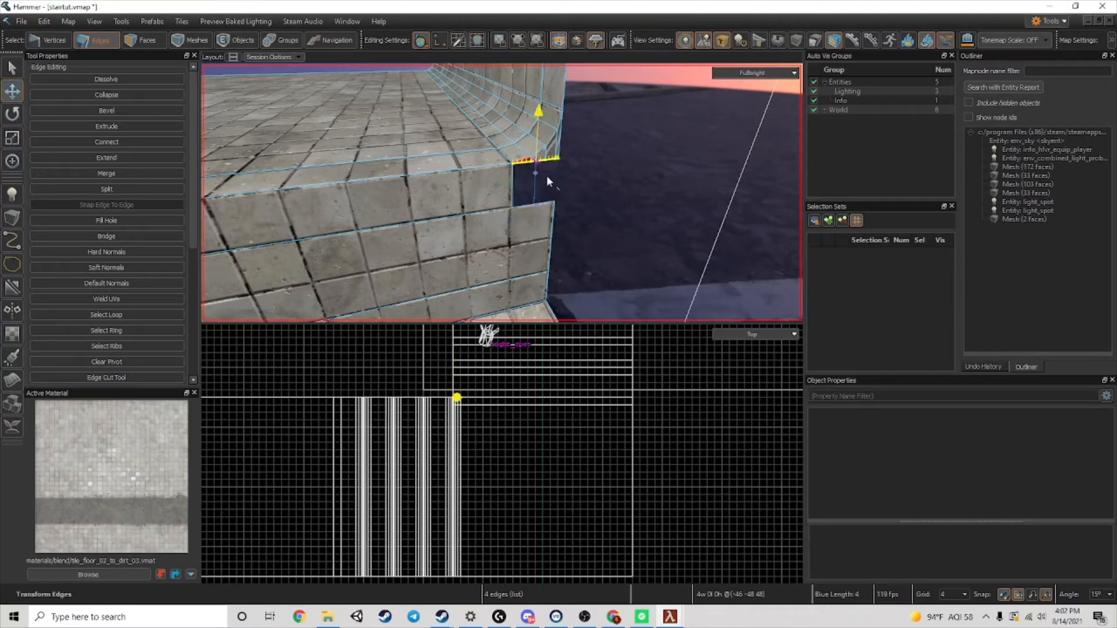
left_click(593, 198)
key("w")
- Cut a vertical edge through the riser's middle strip, 4 units from its end, and delete the end face
right_click_drag(594, 198, 398, 189)
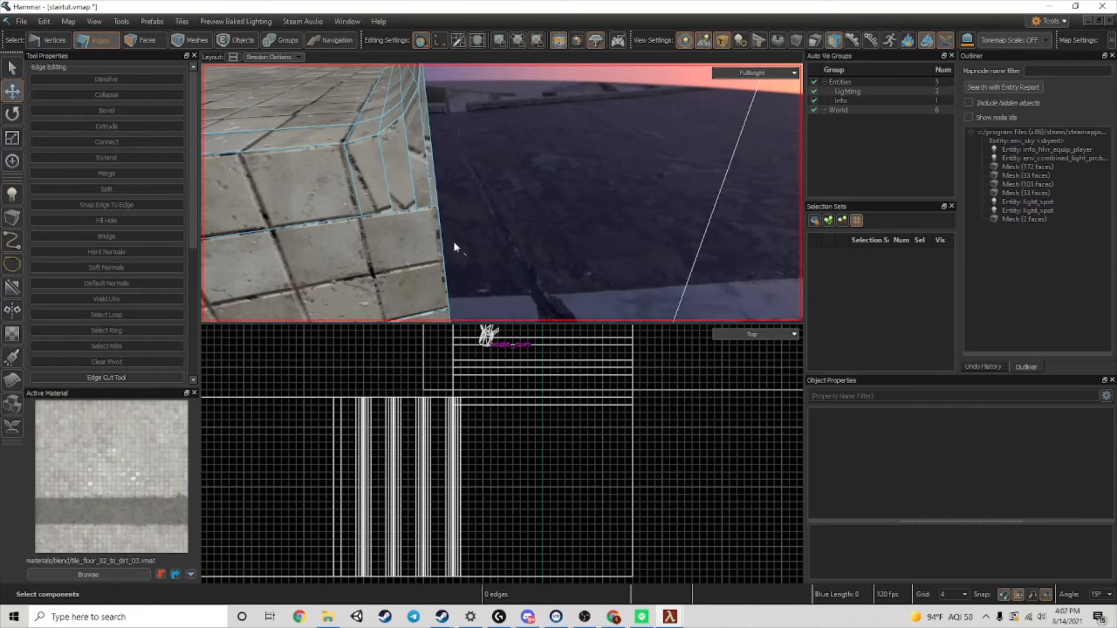
right_click_drag(454, 247, 486, 192)
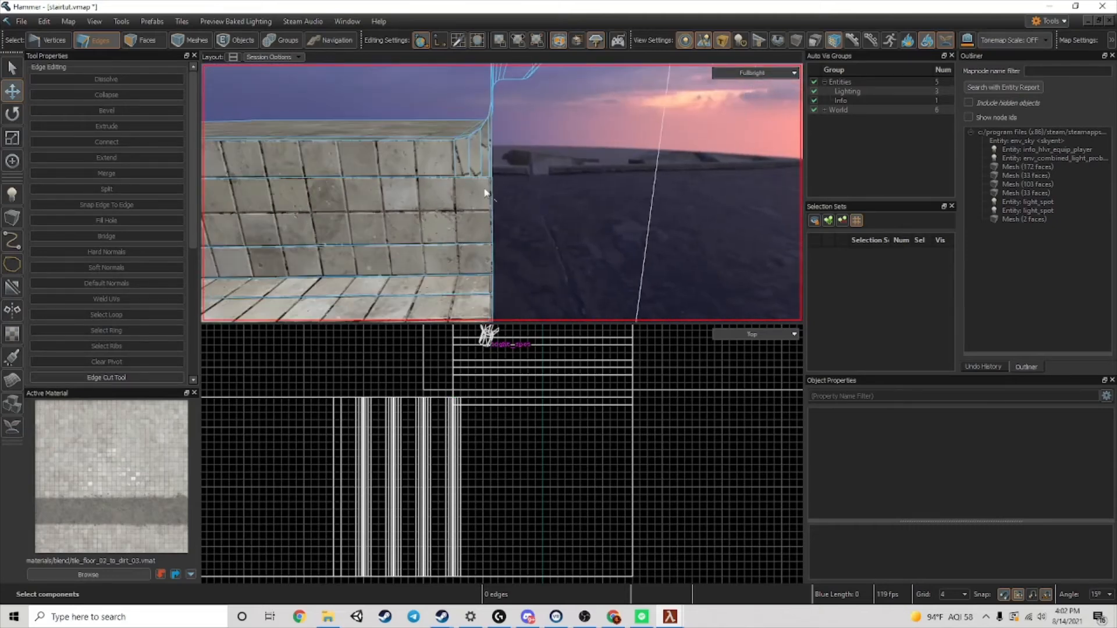
key("a")
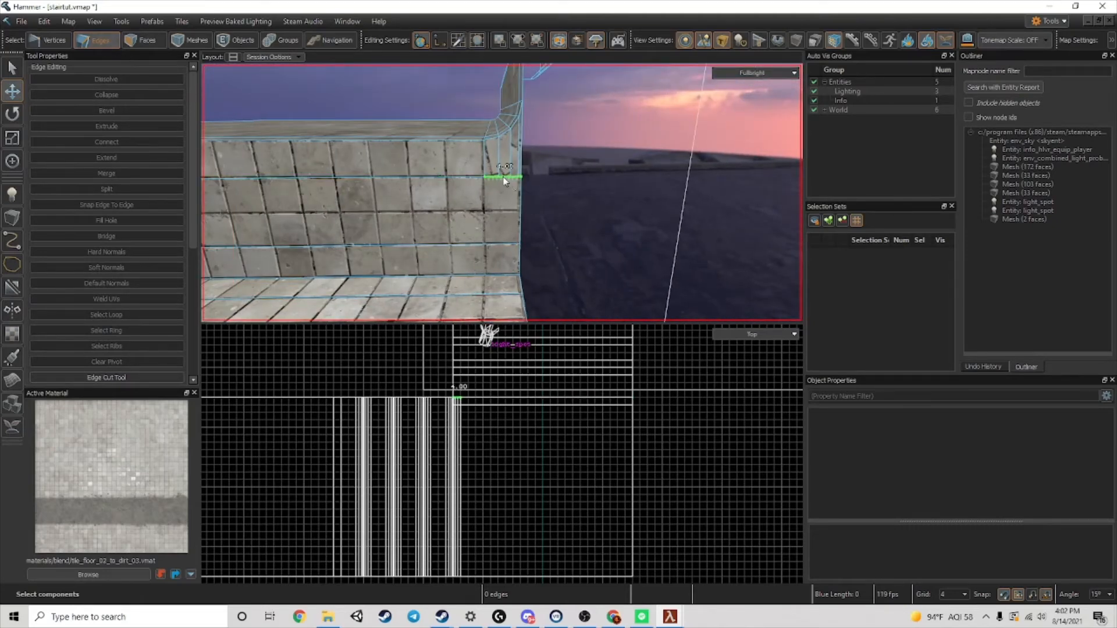
left_click(491, 180)
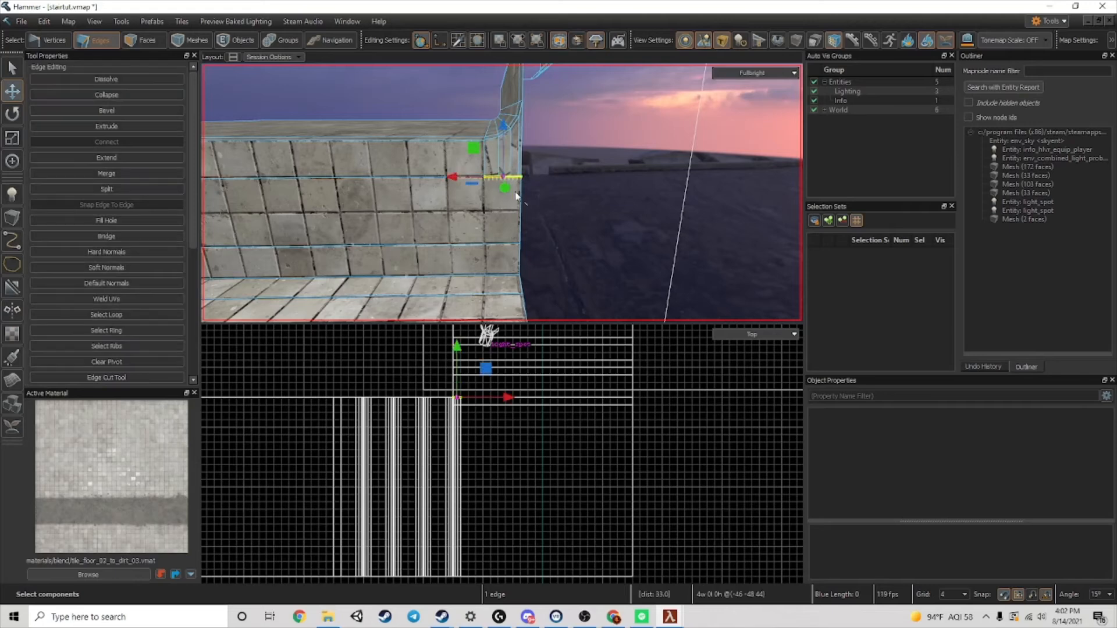
key("c")
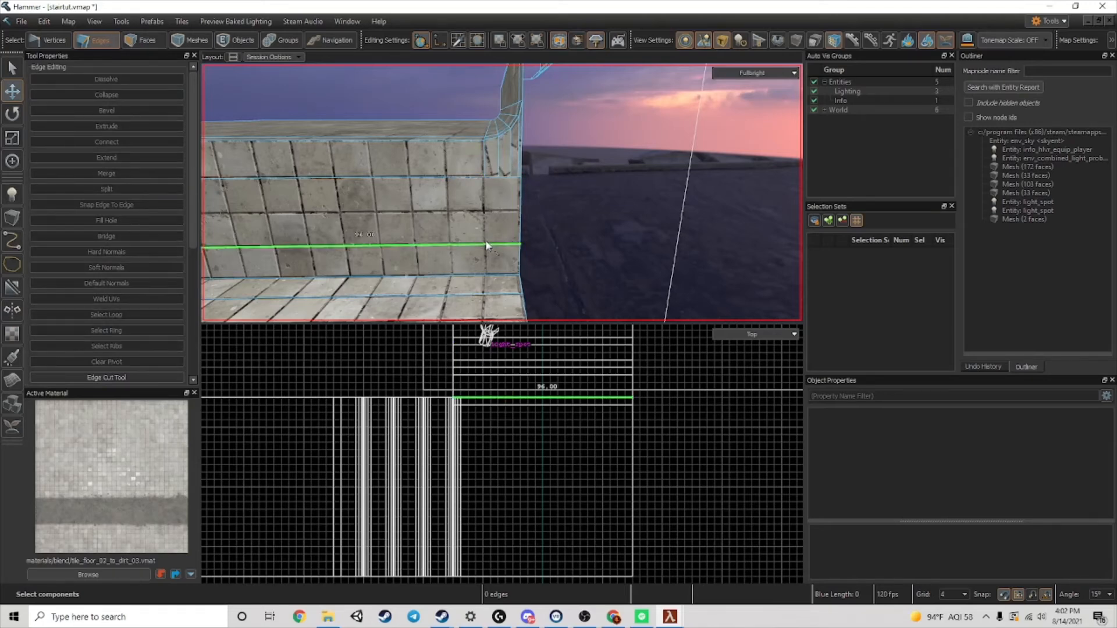
left_click(486, 245)
left_click(490, 180)
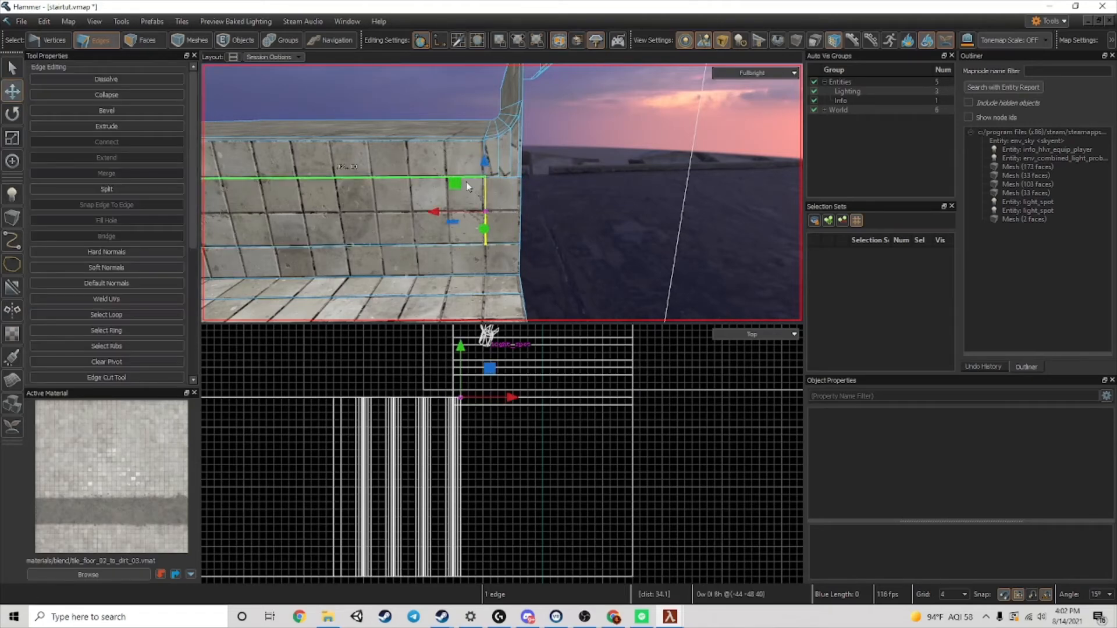
left_click(153, 39)
left_click(501, 212)
key("Delete")
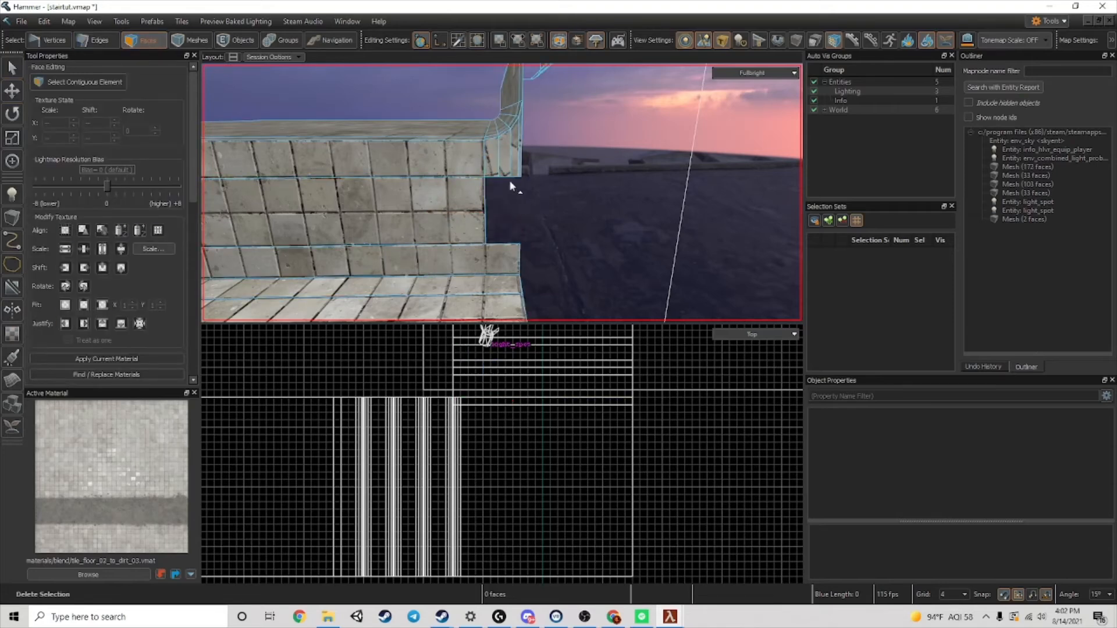
- Extrude the four flattened corner edges 8 units down to close the gap in the riser's middle strip
left_click(108, 43)
left_click(493, 177)
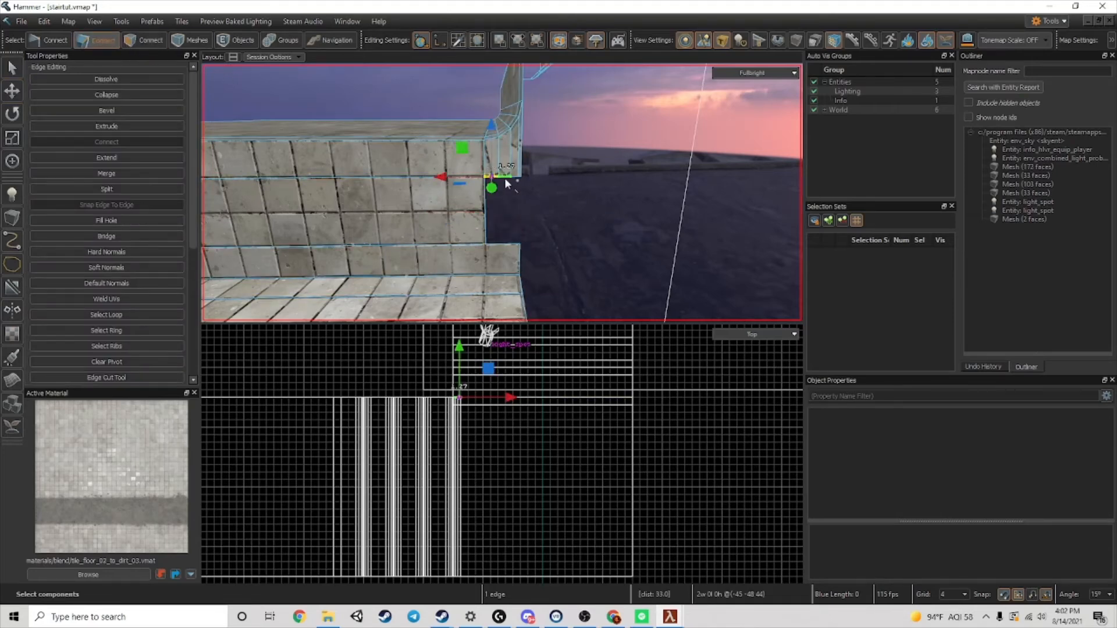
left_click(506, 177, "shift")
left_click(518, 178, "shift")
left_click_drag(504, 163, 503, 191, "shift")
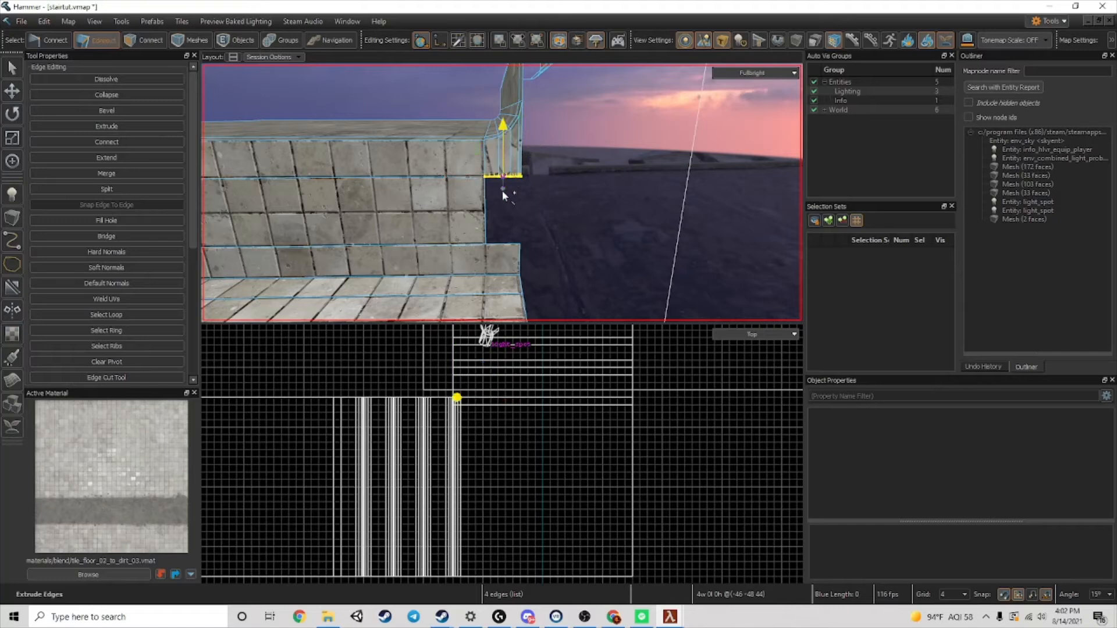
left_click_drag(504, 247, 503, 245, "shift")
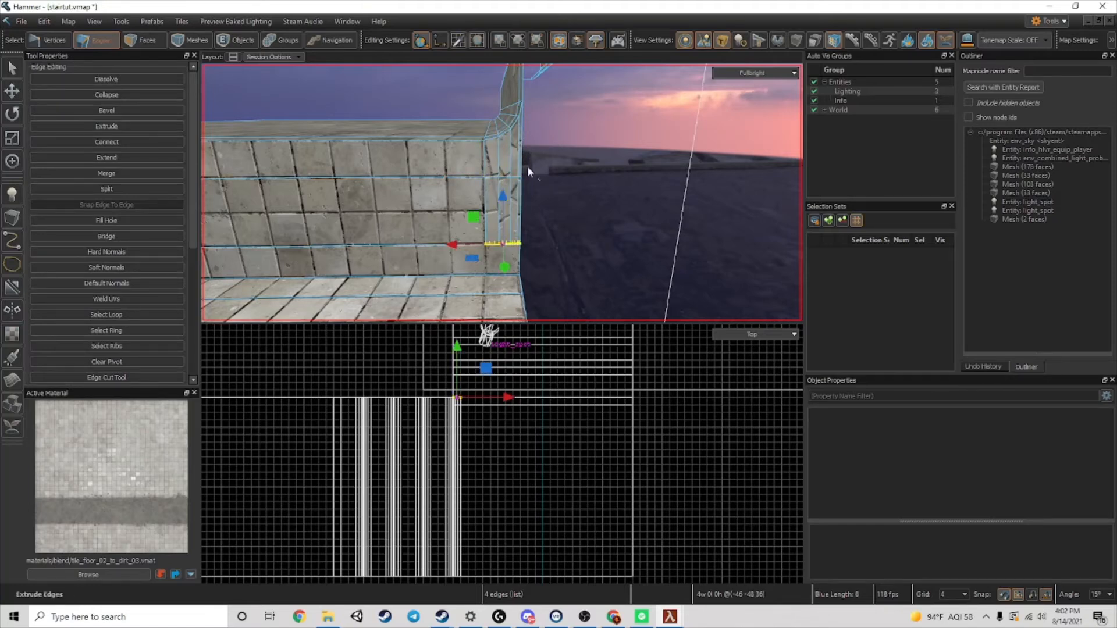
left_click(559, 186)
- Align the texture of the eight extruded faces at the landing corner to the world
right_click_drag(520, 200, 572, 208)
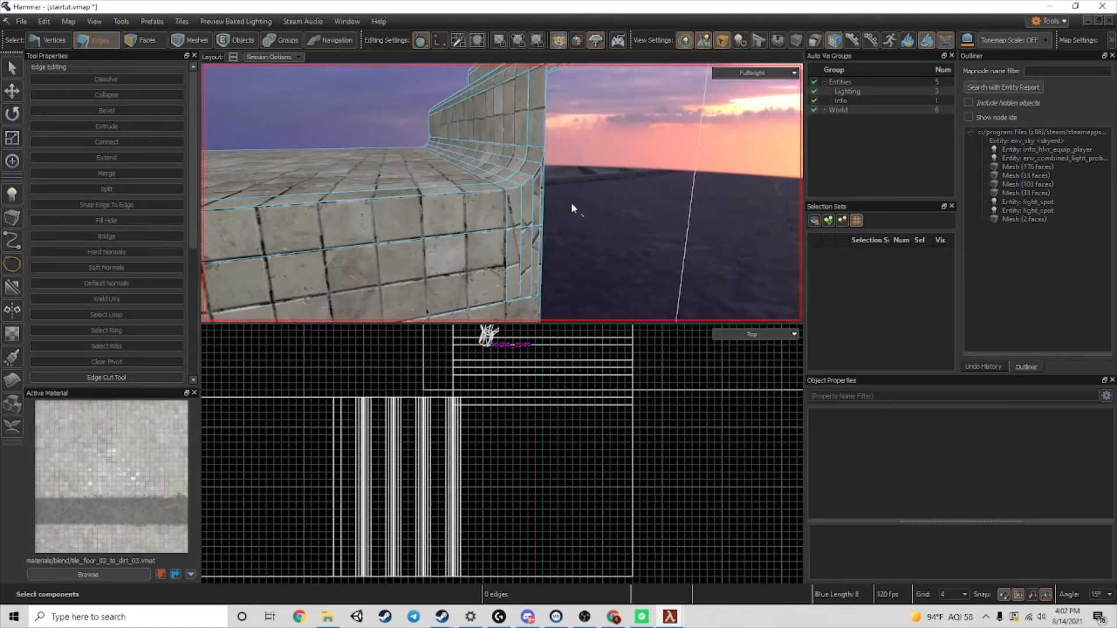
left_click(145, 42)
left_click_drag(515, 210, 544, 199, "shift")
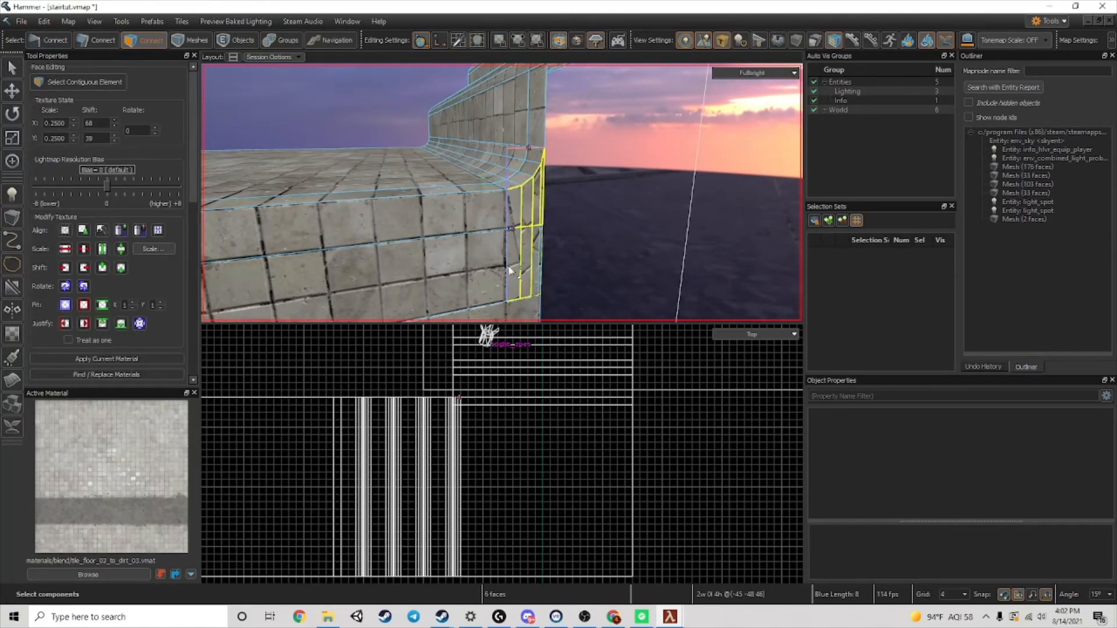
left_click(541, 263, "shift")
left_click(68, 233)
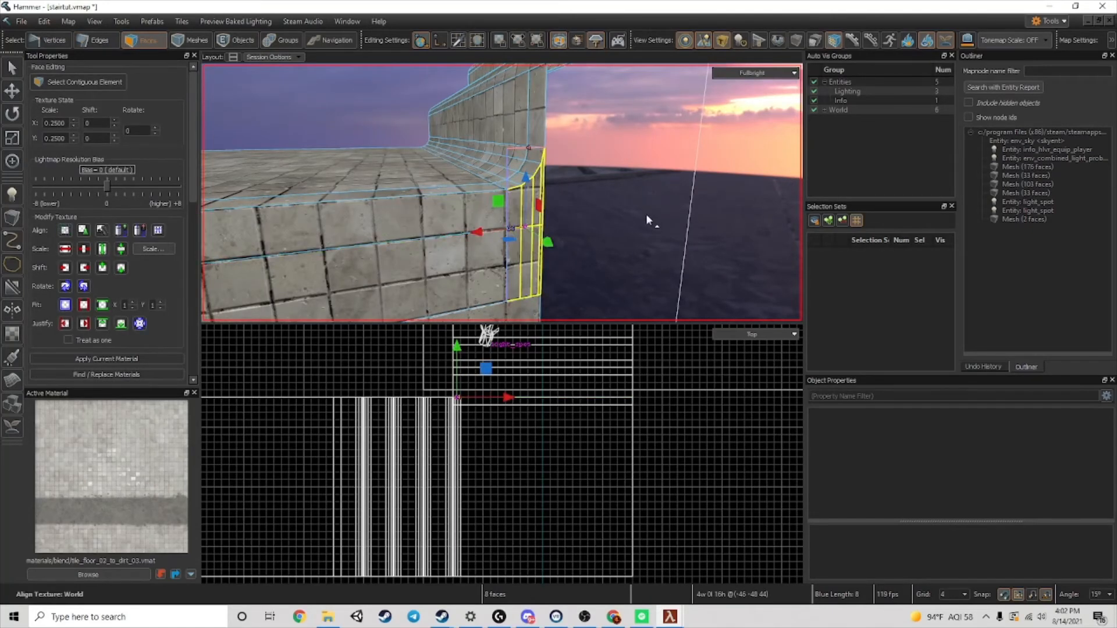
- Realign the texture of the curved landing corner's side faces to the world, starting with the three narrow ones at the outer edge
left_click(645, 214)
key("d")
right_click_drag(475, 236, 495, 205)
key("w")
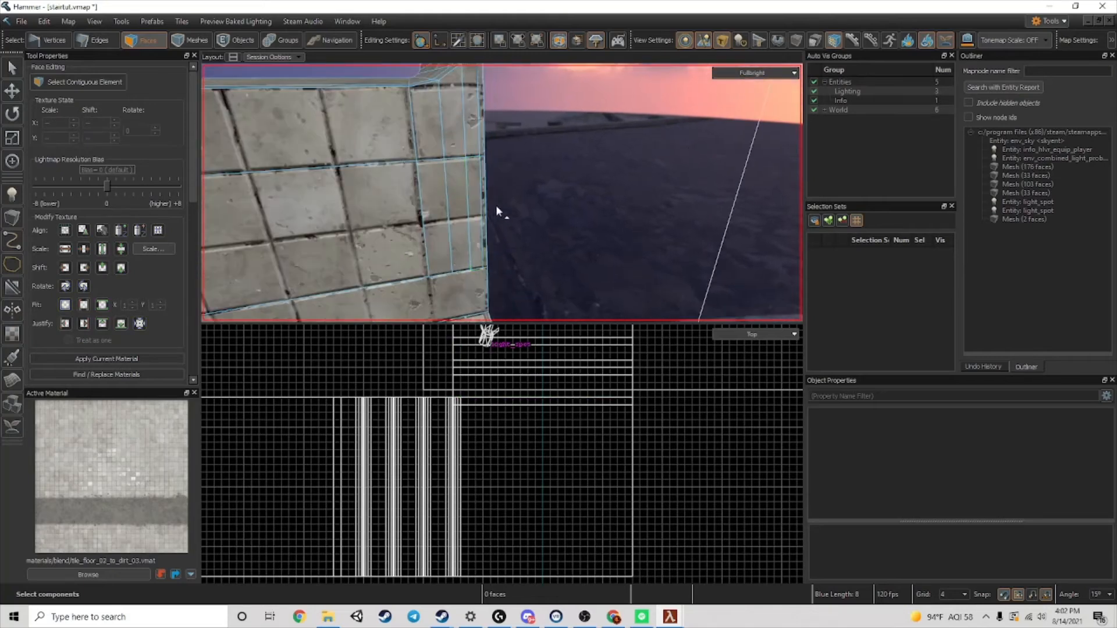
left_click_drag(488, 204, 484, 139, "shift")
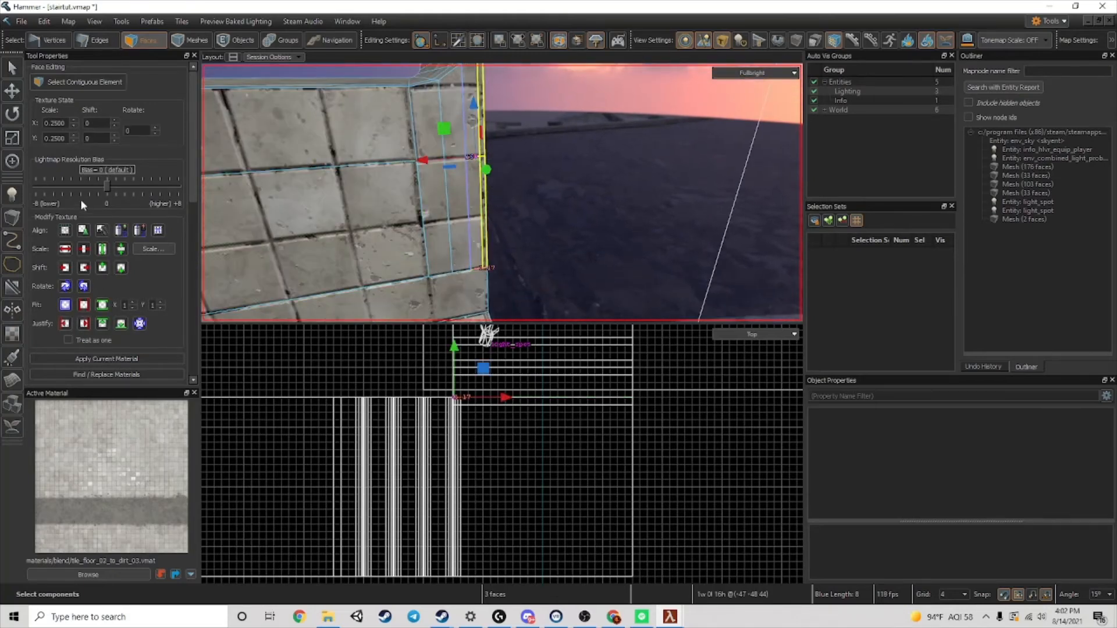
left_click(65, 231)
left_click(504, 203)
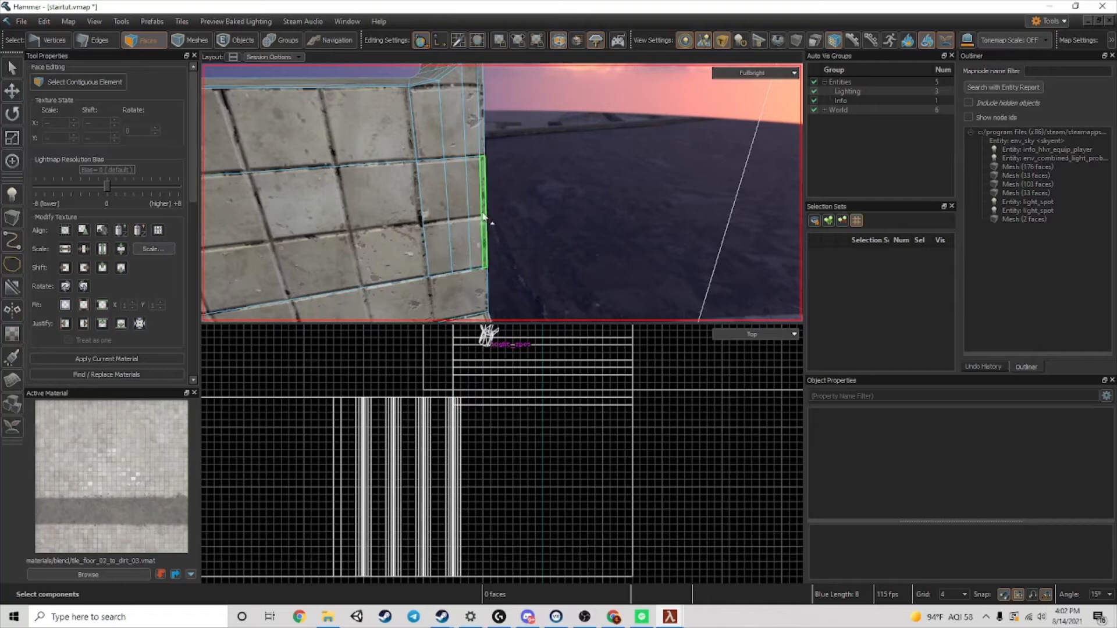
left_click_drag(483, 217, 450, 213, "shift")
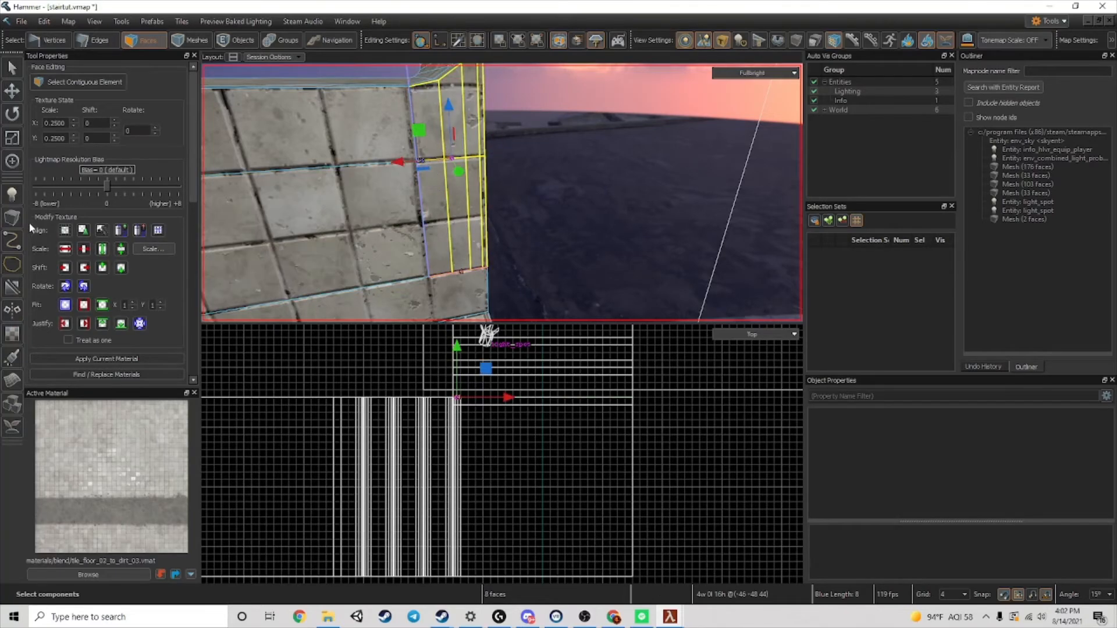
left_click(572, 202)
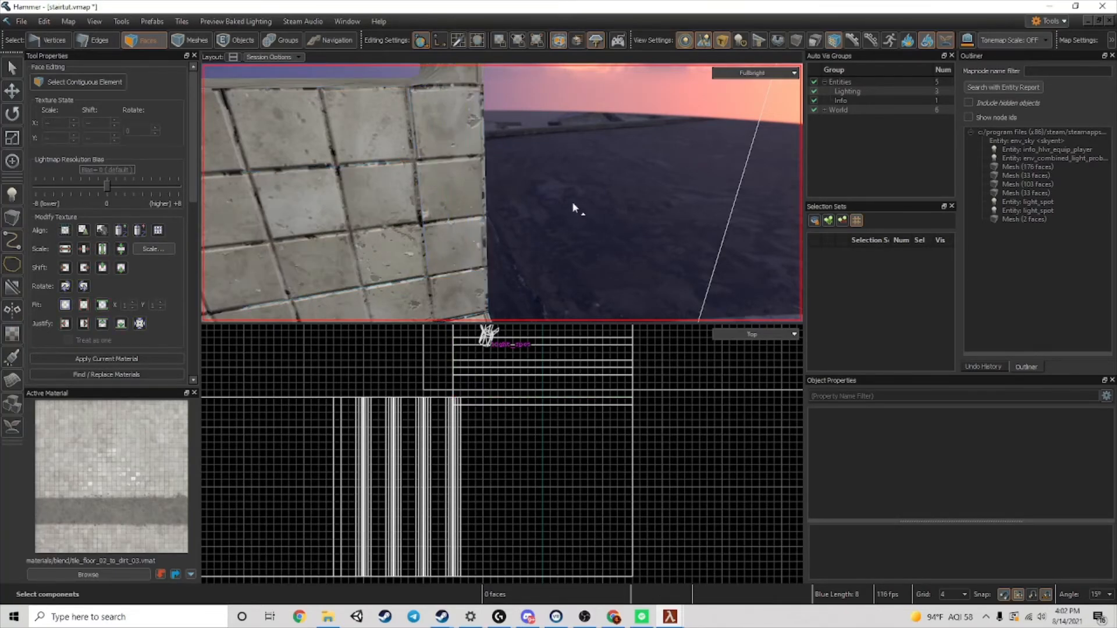
- Delete the top strip of the riser face and the narrow front strip of the landing above it
key("z")
key("z")
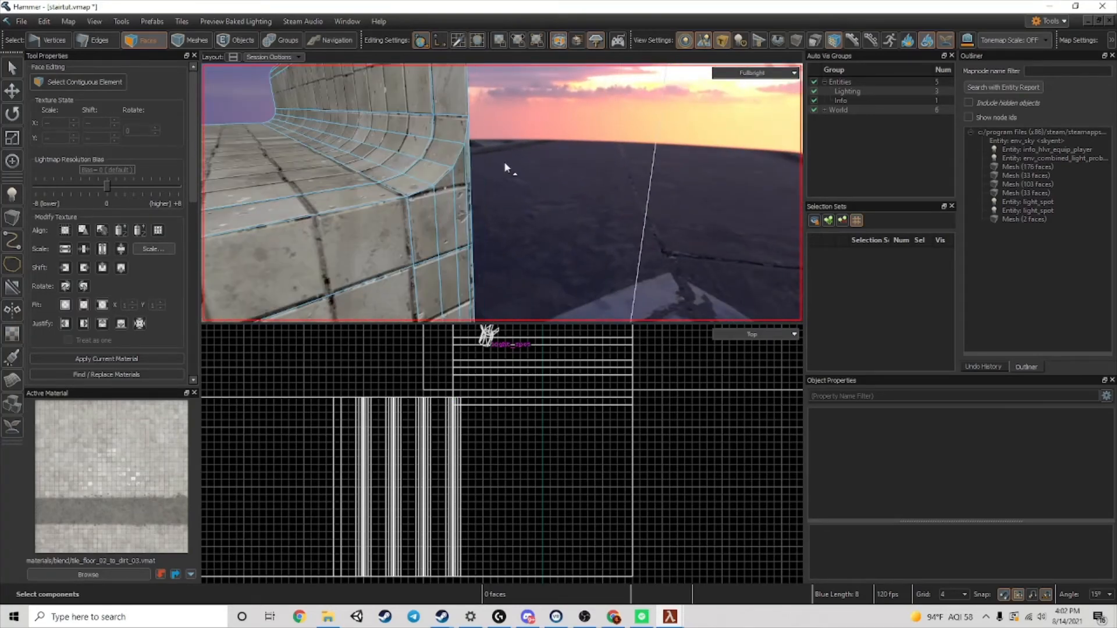
left_click(464, 178)
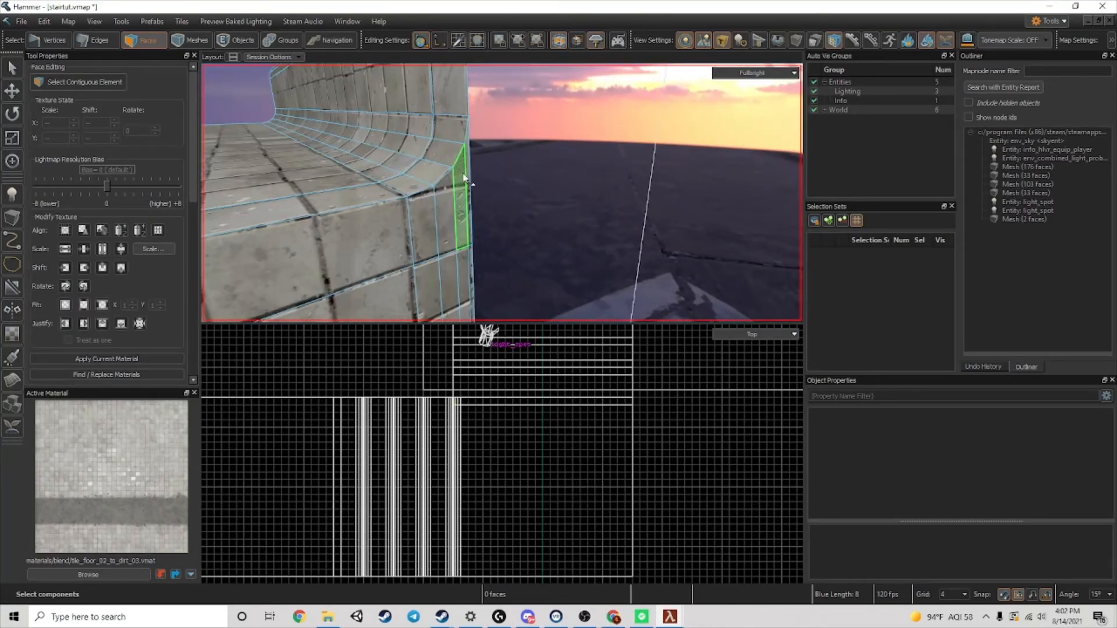
right_click_drag(445, 192, 448, 193)
key("s")
left_click(432, 185)
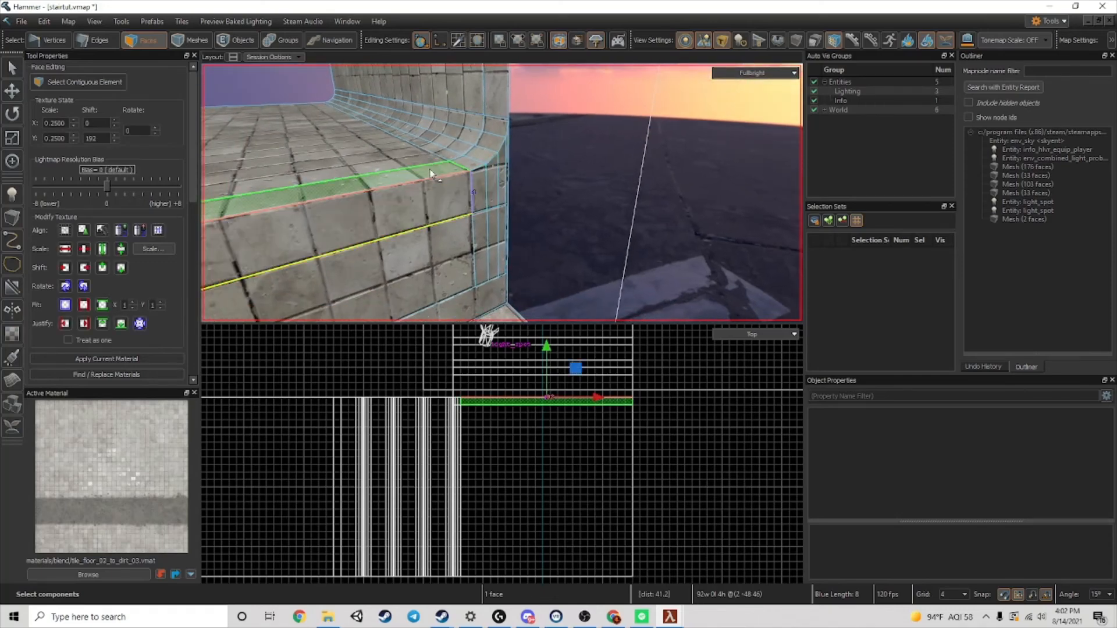
key("Delete")
- Bridge the landing's open front edge to the riser's open upper edge with a 4-step interpolated bridge
right_click_drag(432, 185, 387, 143)
left_click(98, 41)
left_click(420, 126)
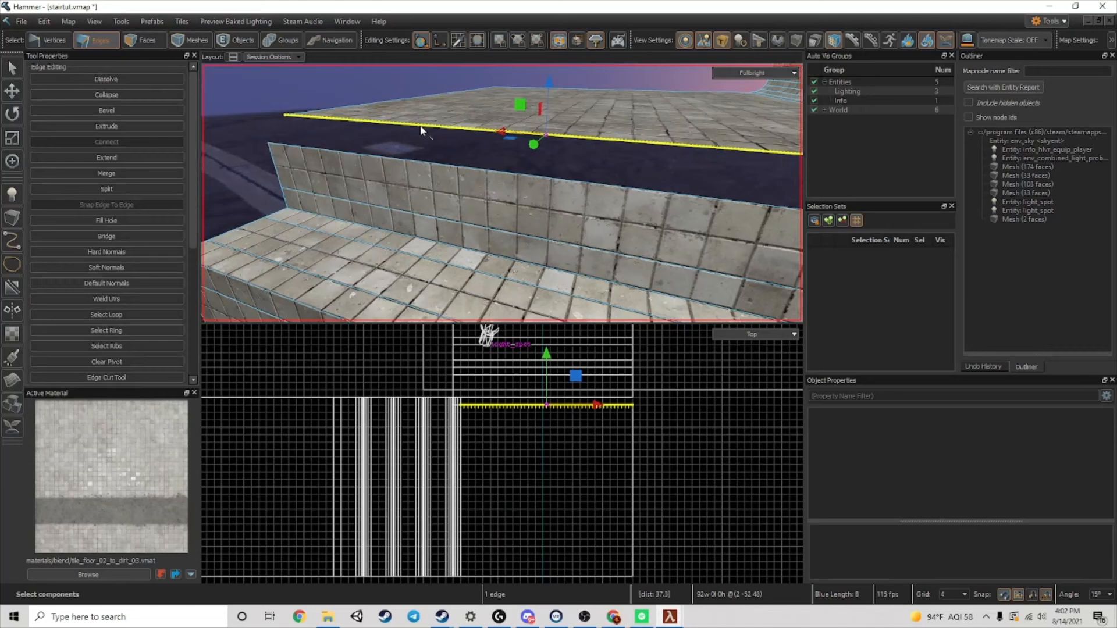
left_click(406, 162, "ctrl")
key("alt+b")
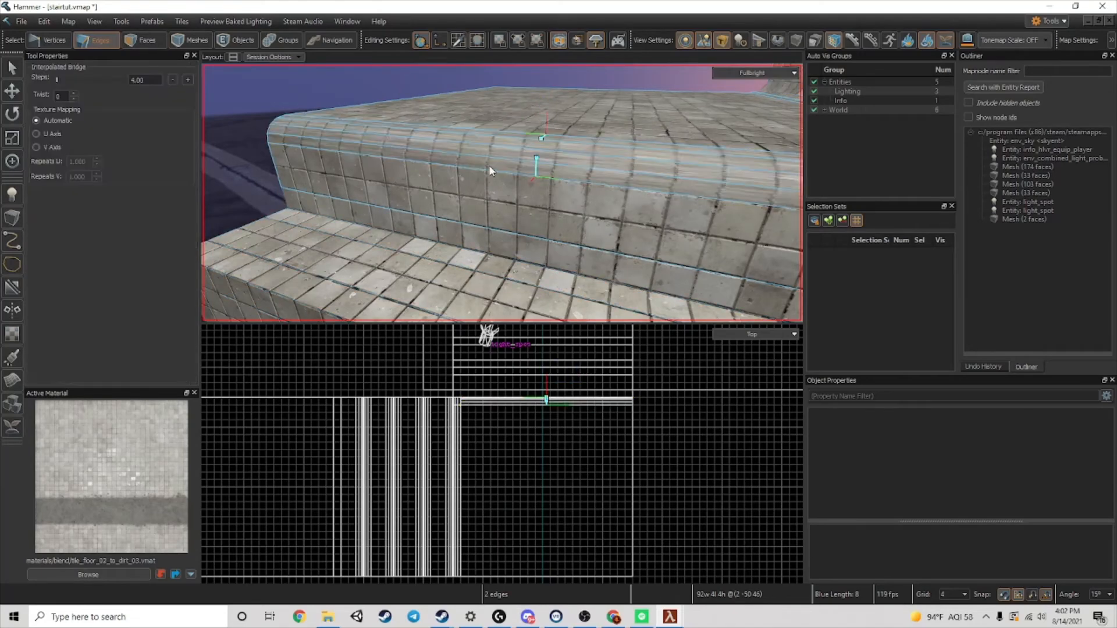
key("Return")
- Align the texture of the four bridged faces along the landing's rounded front edge to the world
left_click(140, 42)
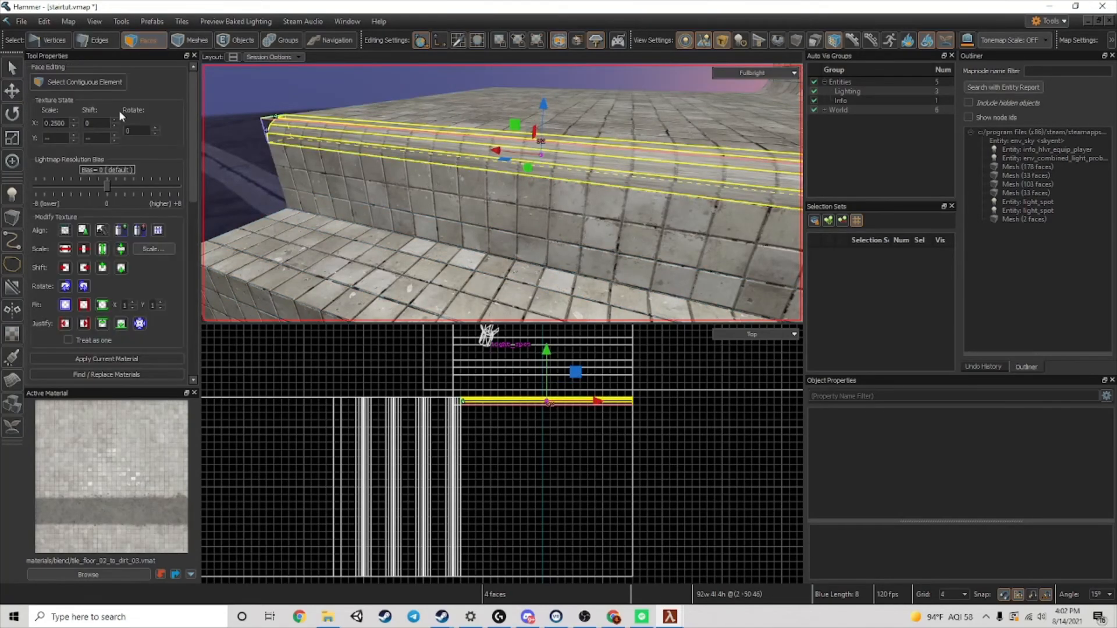
left_click(66, 231)
left_click(517, 226)
- Delete the curved upper faces at the landing corner, between the wall above and the riser's middle strip
right_click_drag(518, 226, 745, 137)
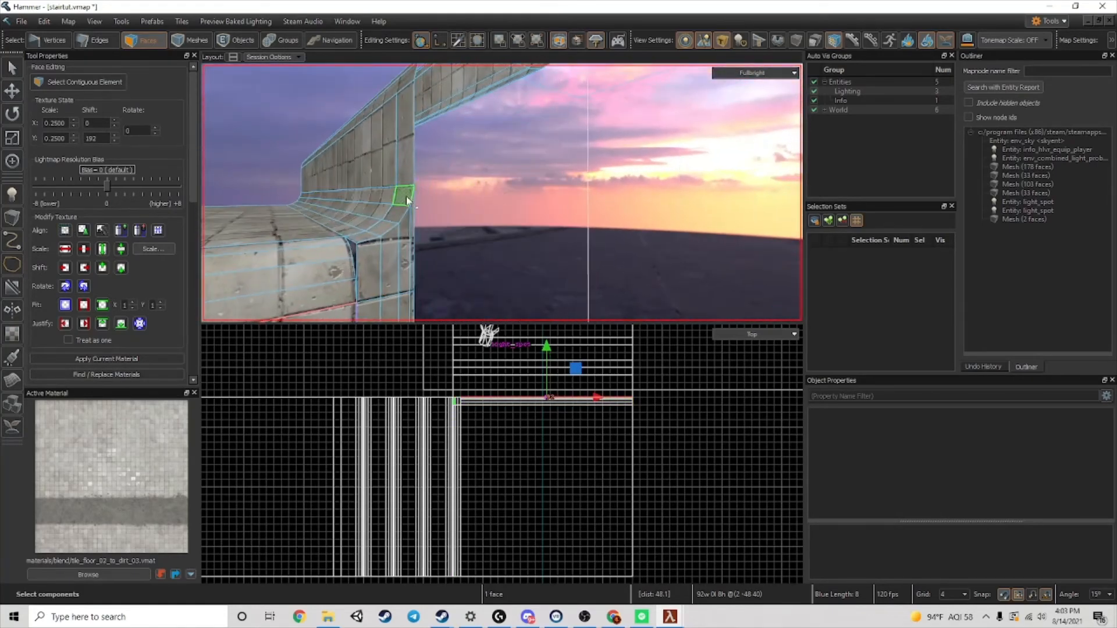
left_click(402, 200)
mouse_move(383, 234)
left_mouse_down("shift")
mouse_move(369, 237)
mouse_move(409, 260)
left_mouse_up("shift")
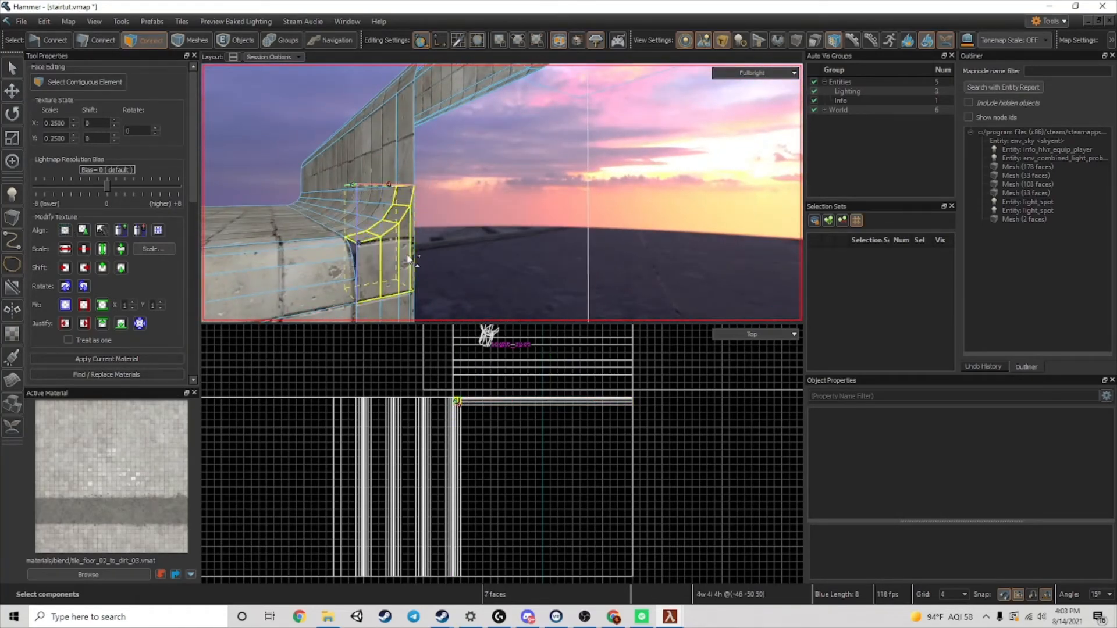
key("Delete")
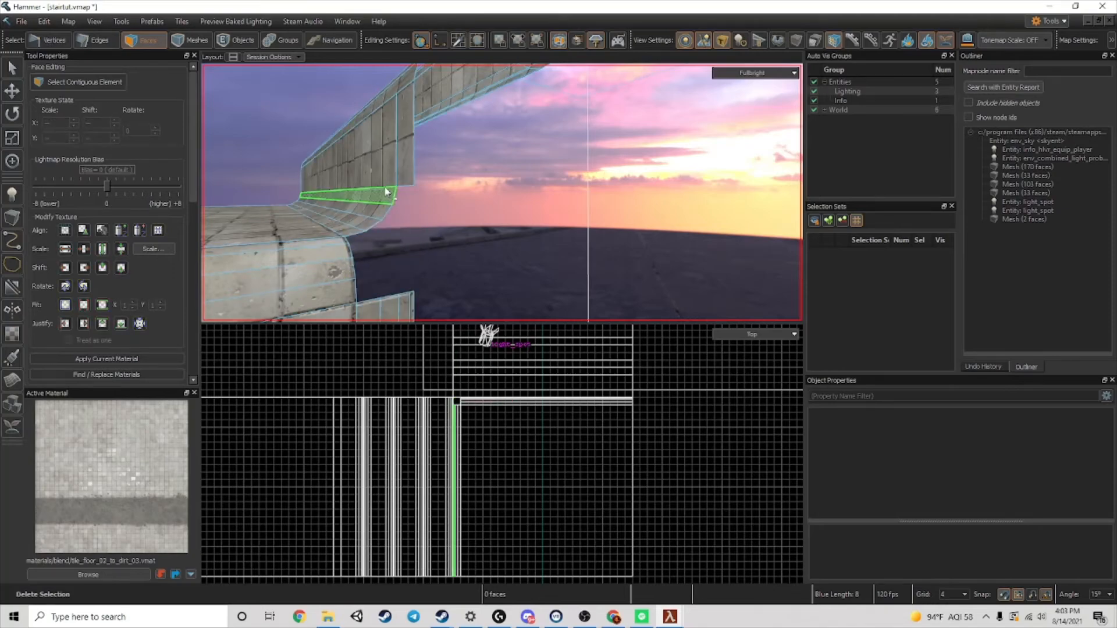
- Bridge the four open edges at the end of the curved wall base to the four upper edges of the corner's middle strip
right_click_drag(446, 249, 444, 188)
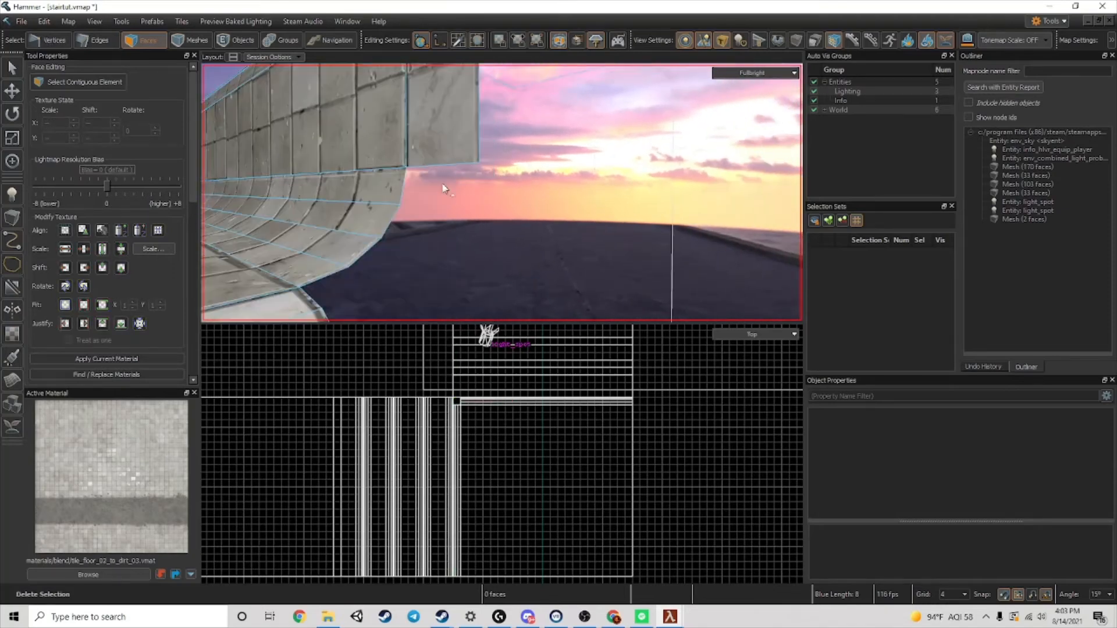
left_click(35, 40)
left_click(98, 42)
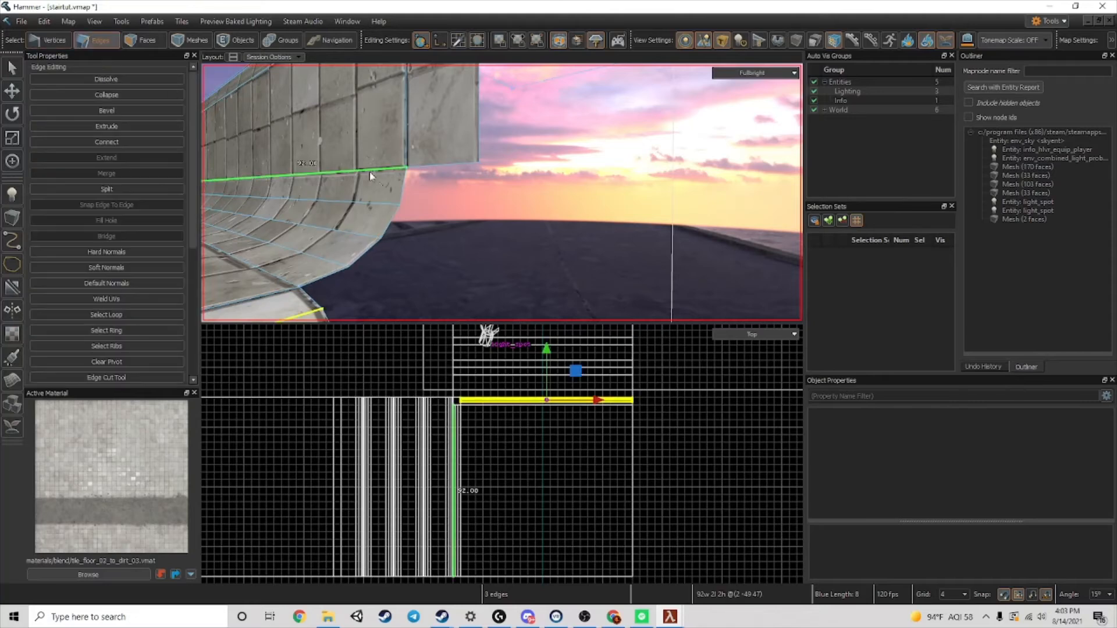
left_click(404, 187)
left_click(392, 222, "shift")
left_click(360, 260, "shift")
left_click(339, 274, "shift")
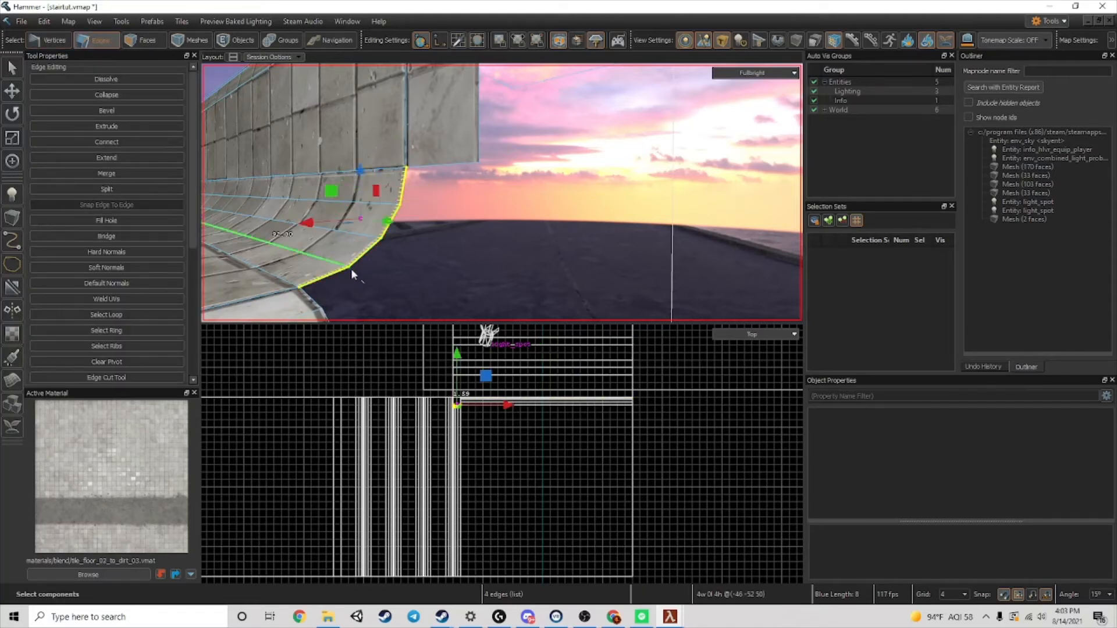
right_click_drag(351, 270, 381, 271)
right_click_drag(464, 260, 505, 203)
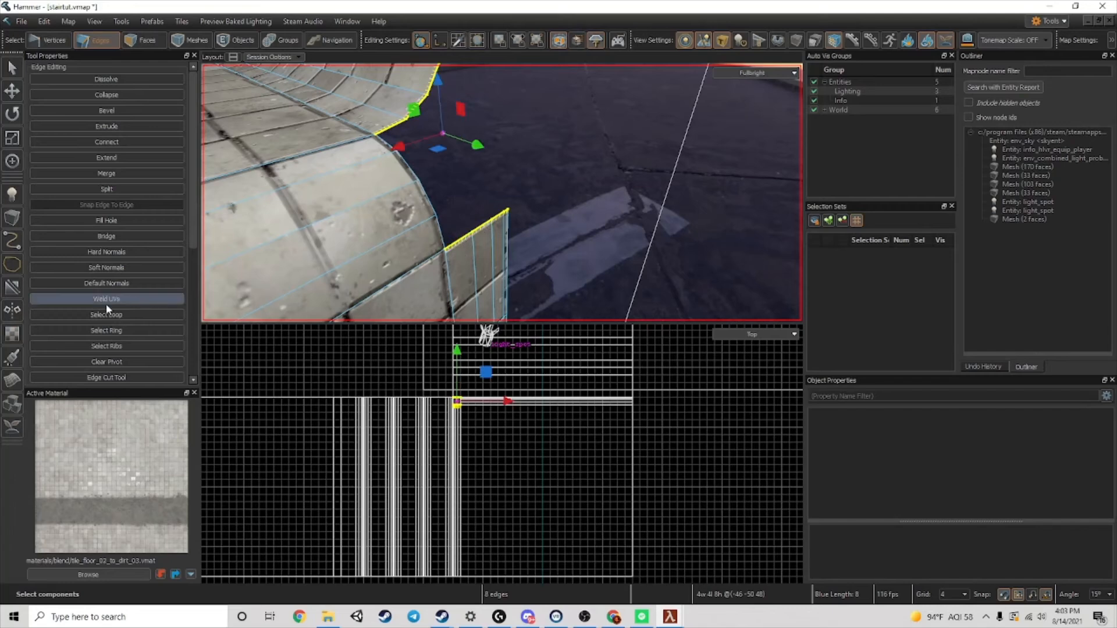
left_click(104, 236)
right_click_drag(448, 192, 502, 195)
key("Return")
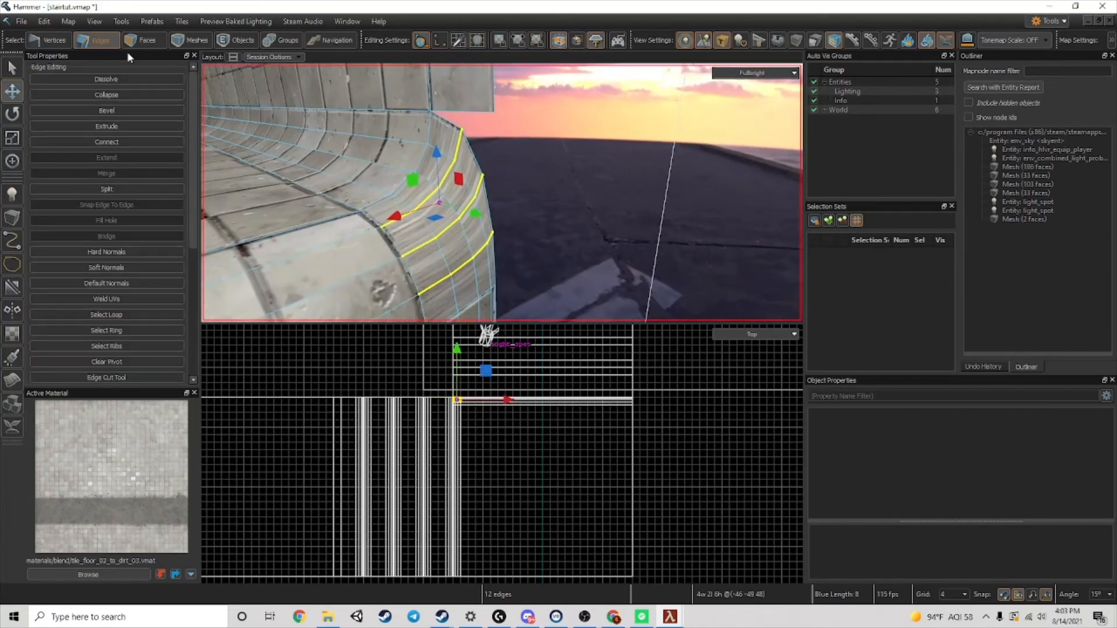
- Align the texture of the 16 bridged corner faces to the world
left_click(137, 41)
left_click(65, 231)
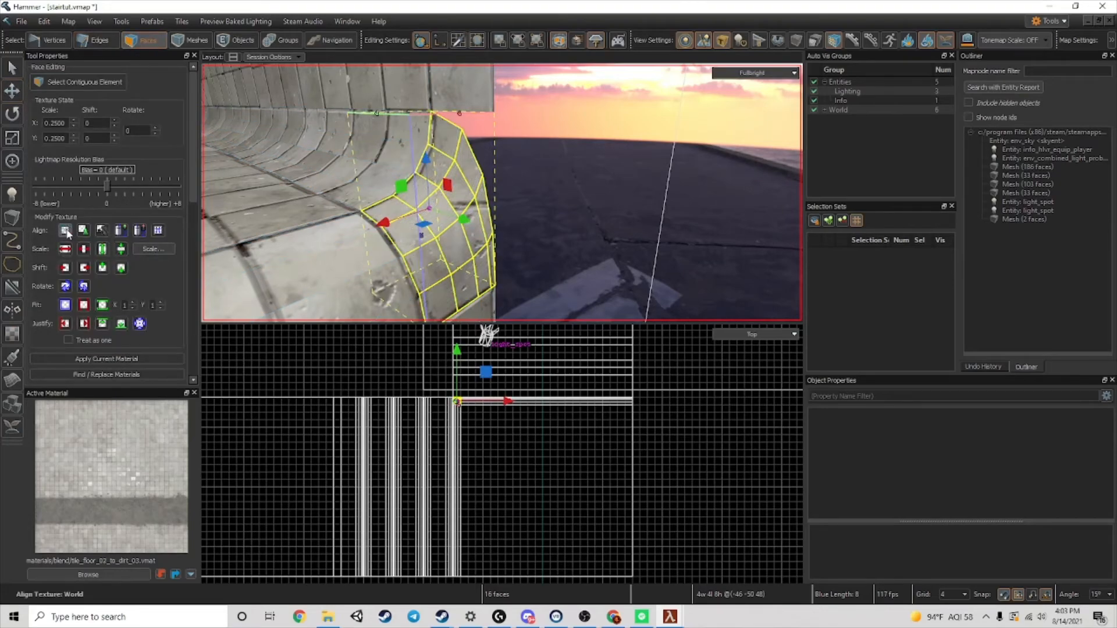
left_click(600, 177)
right_click_drag(505, 178, 496, 177)
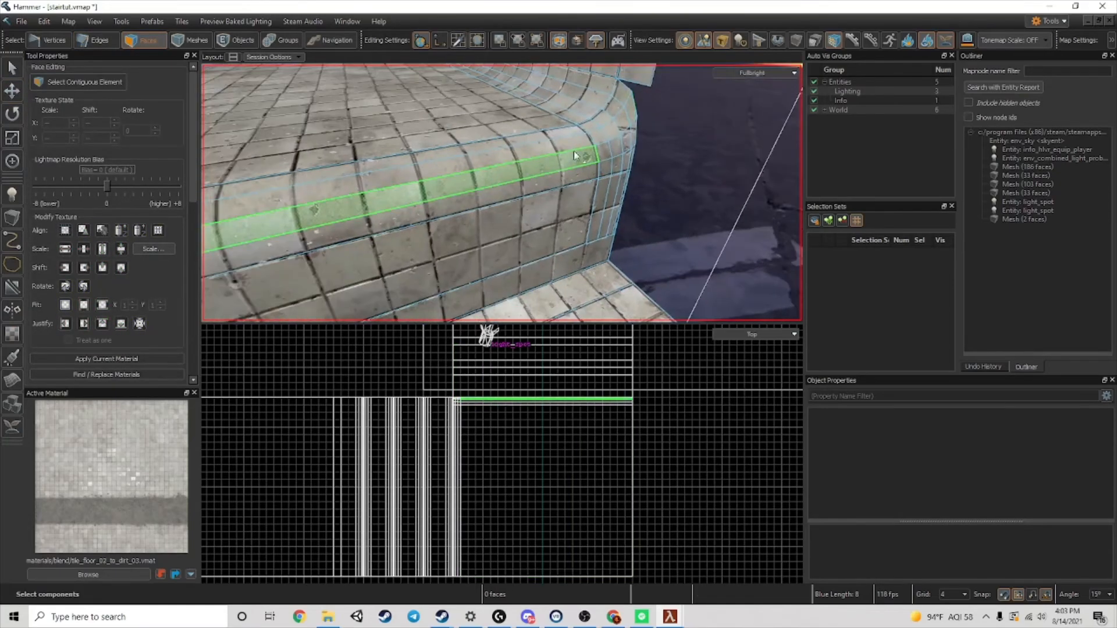
right_click_drag(576, 155, 533, 231)
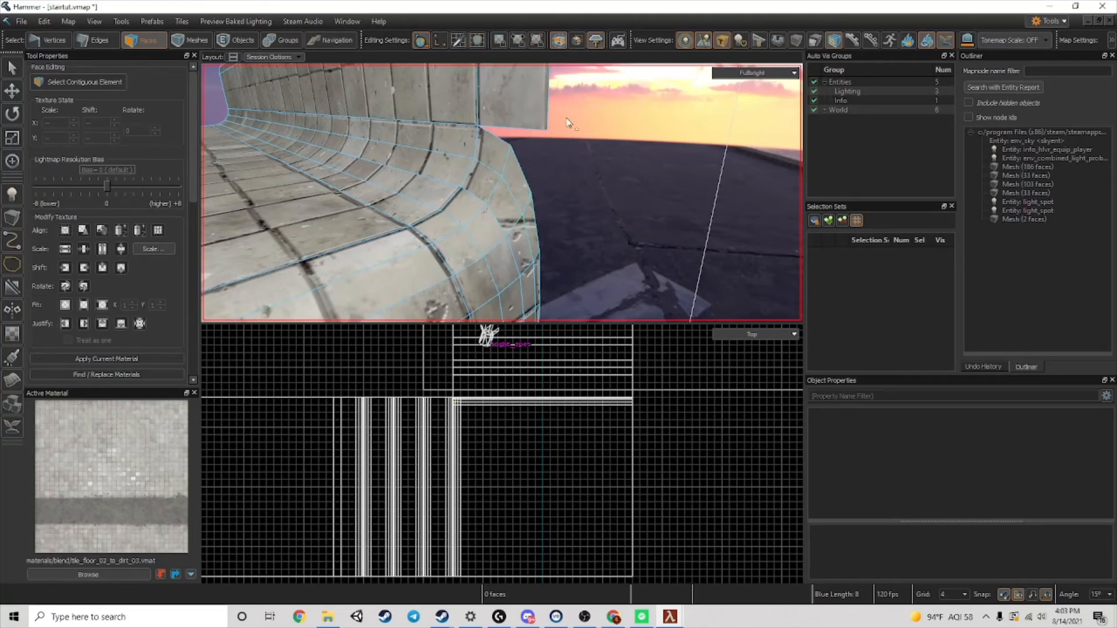
- Raise the bridged corner's two uppermost outer vertices to the lower edge of the wall above, and shift the next vertex outward to the wall's end
left_click(55, 40)
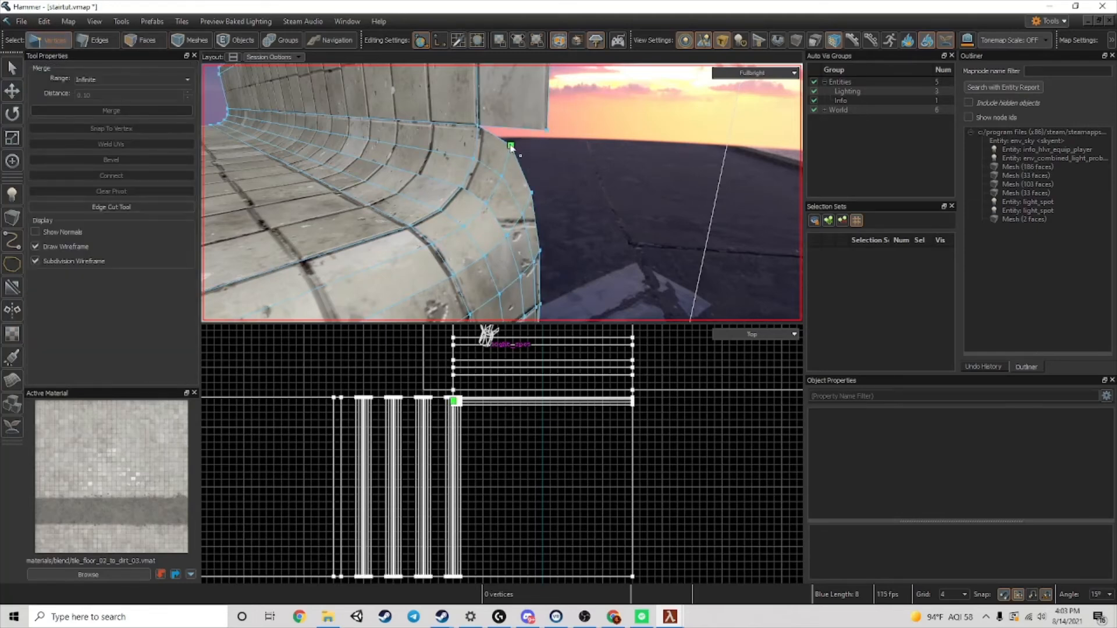
left_click(511, 146)
left_click_drag(511, 149, 511, 136)
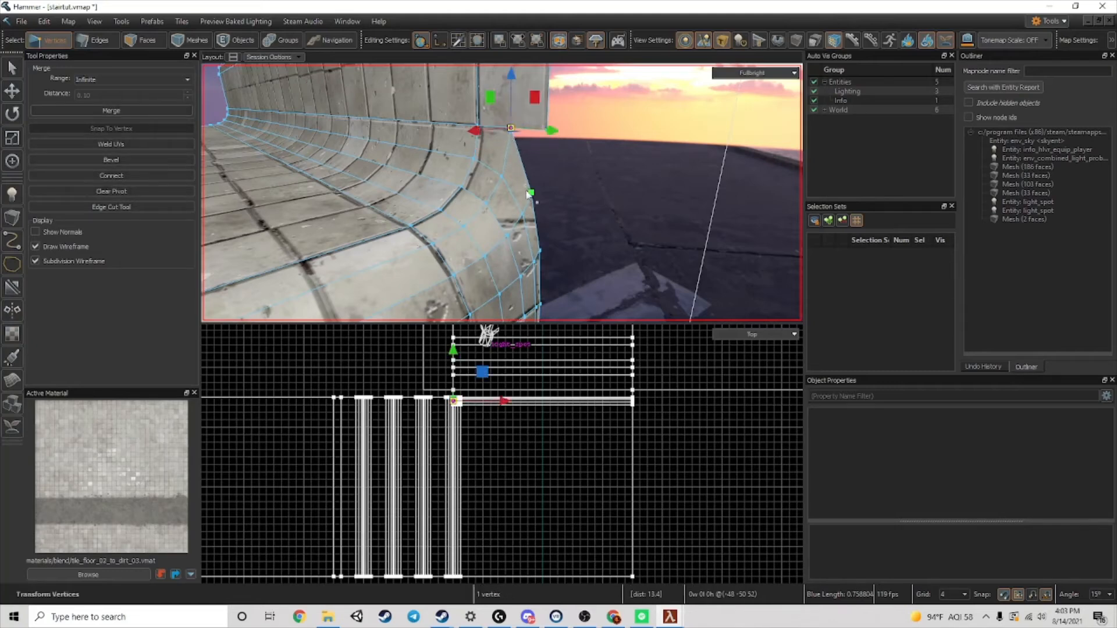
left_click_drag(531, 186, 545, 133)
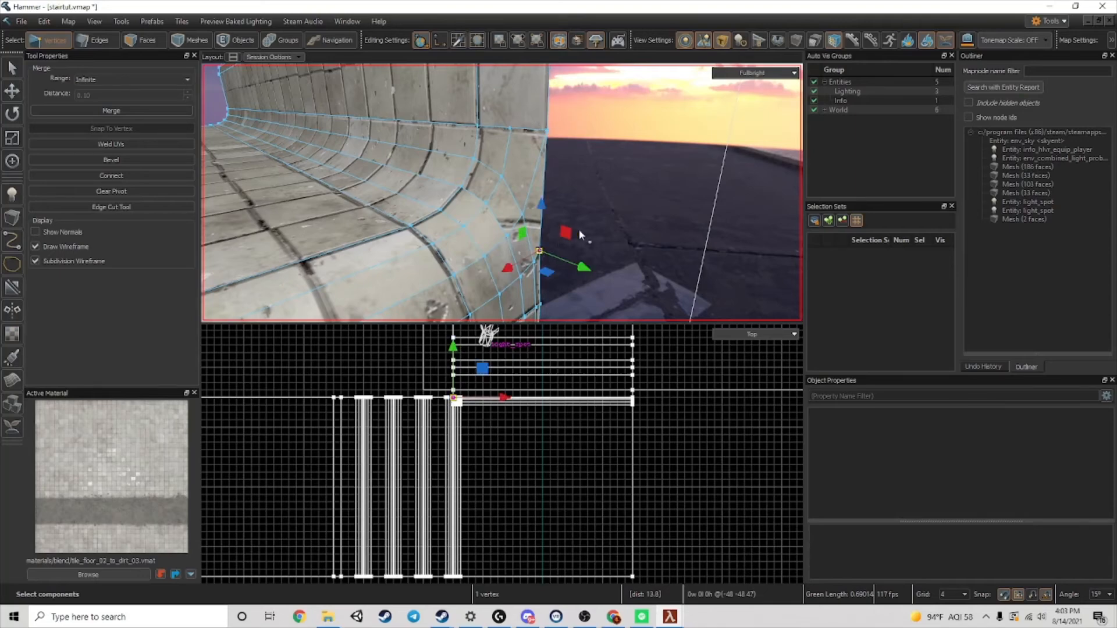
right_click_drag(585, 271, 587, 270)
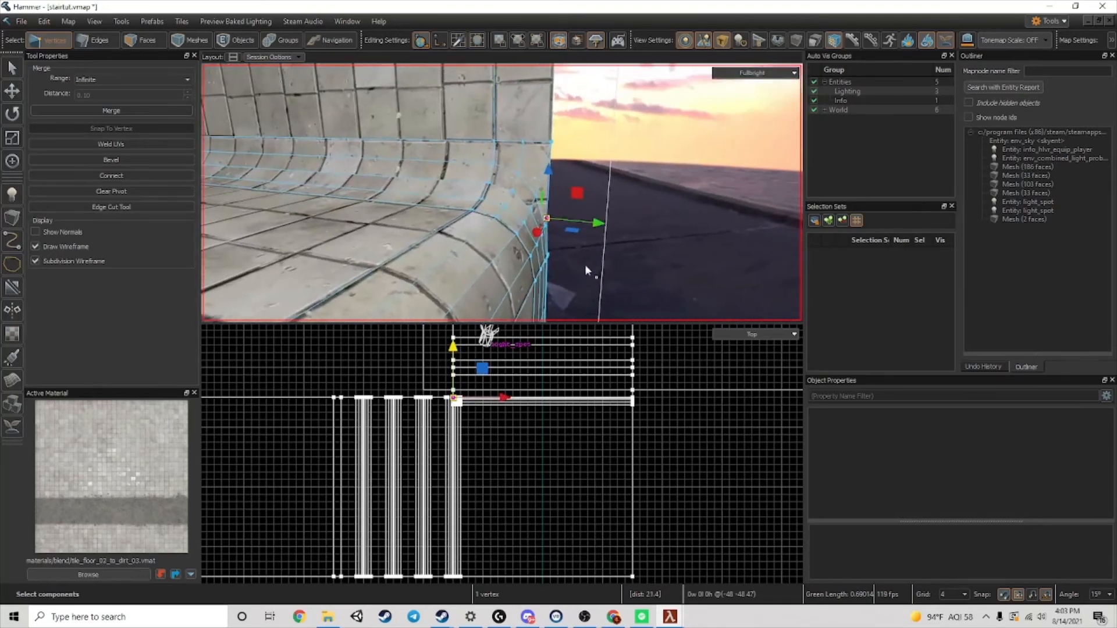
left_click(587, 182)
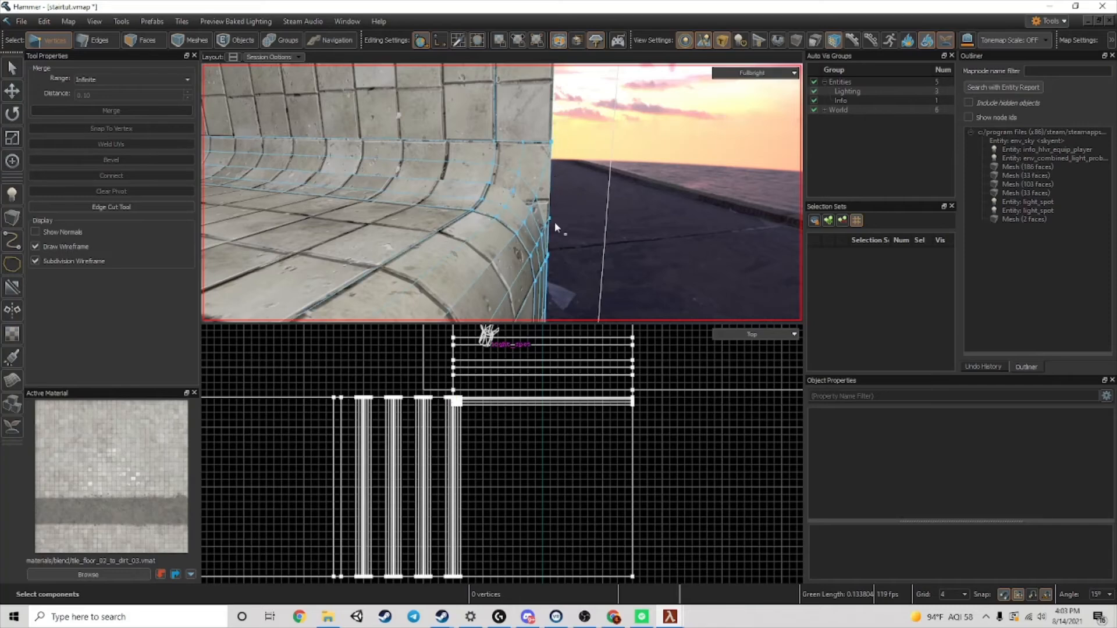
- Switch the 2D view from Top to Side and examine the outer vertices of the rounded landing corner up close
right_click_drag(555, 227, 501, 193)
scroll(542, 381, "down", 7)
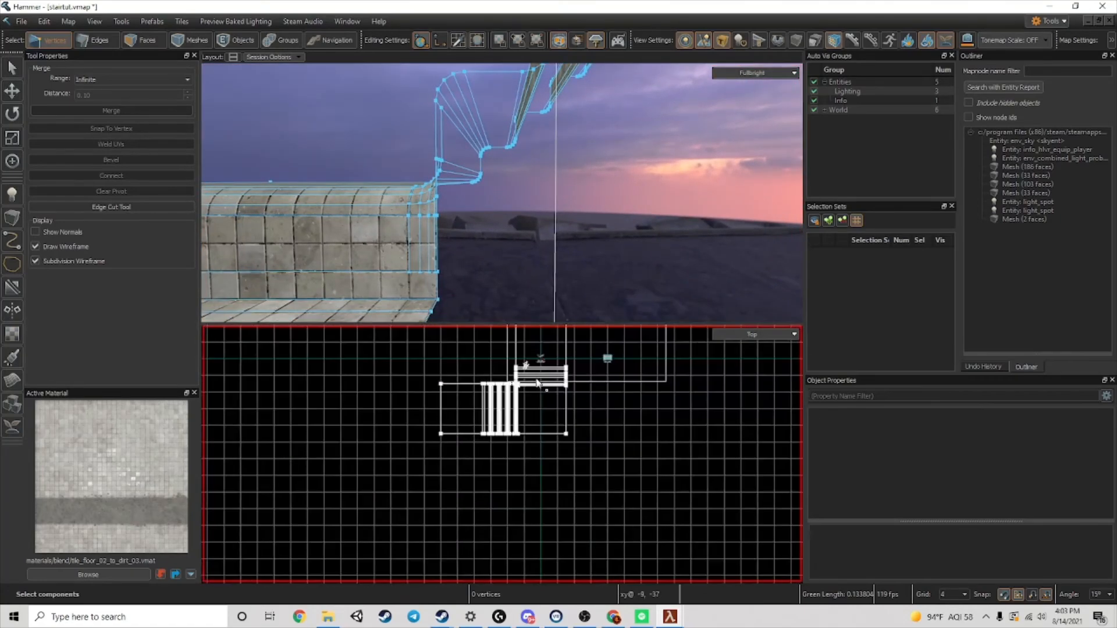
middle_click_drag(592, 339, 500, 511)
scroll(522, 460, "up", 7)
middle_click_drag(430, 547, 620, 337)
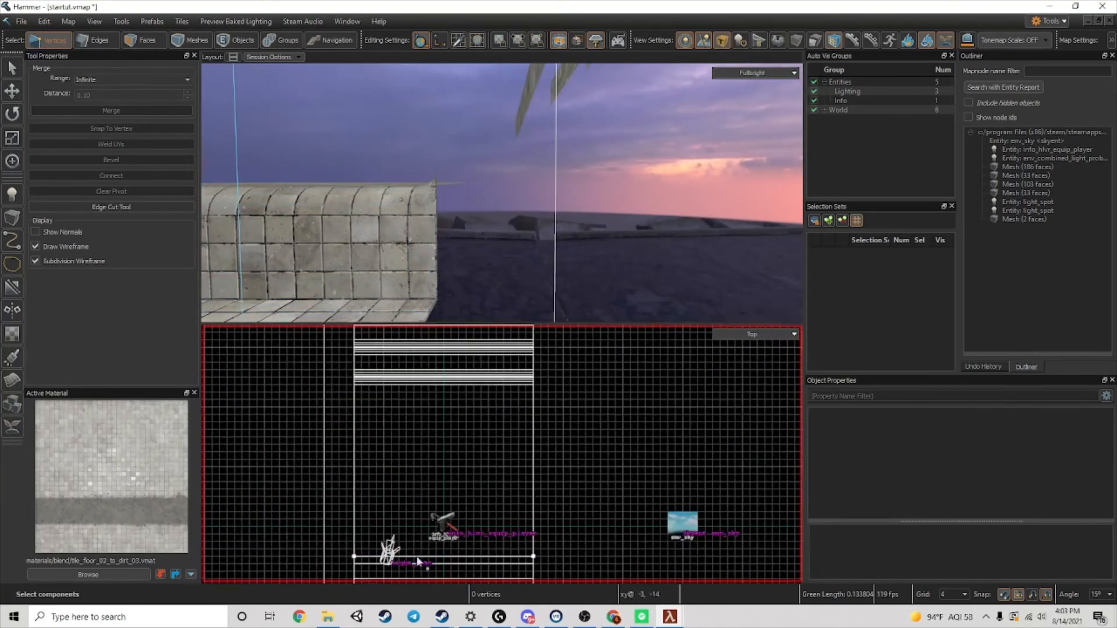
middle_click_drag(421, 566, 623, 394)
middle_click_drag(471, 481, 411, 432)
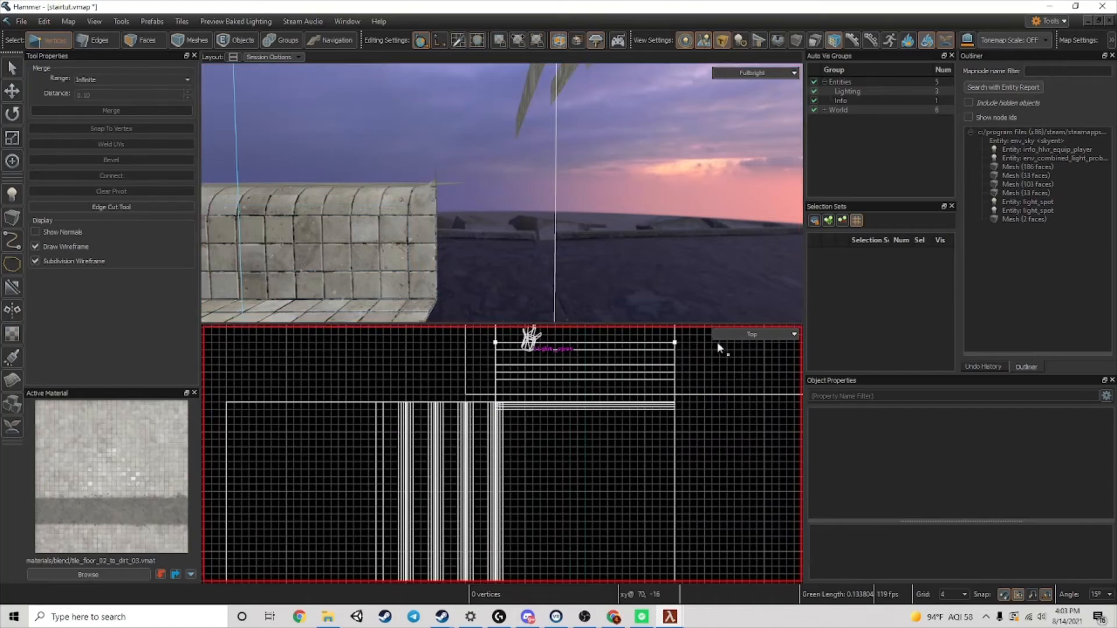
left_click(774, 335)
left_click(751, 69)
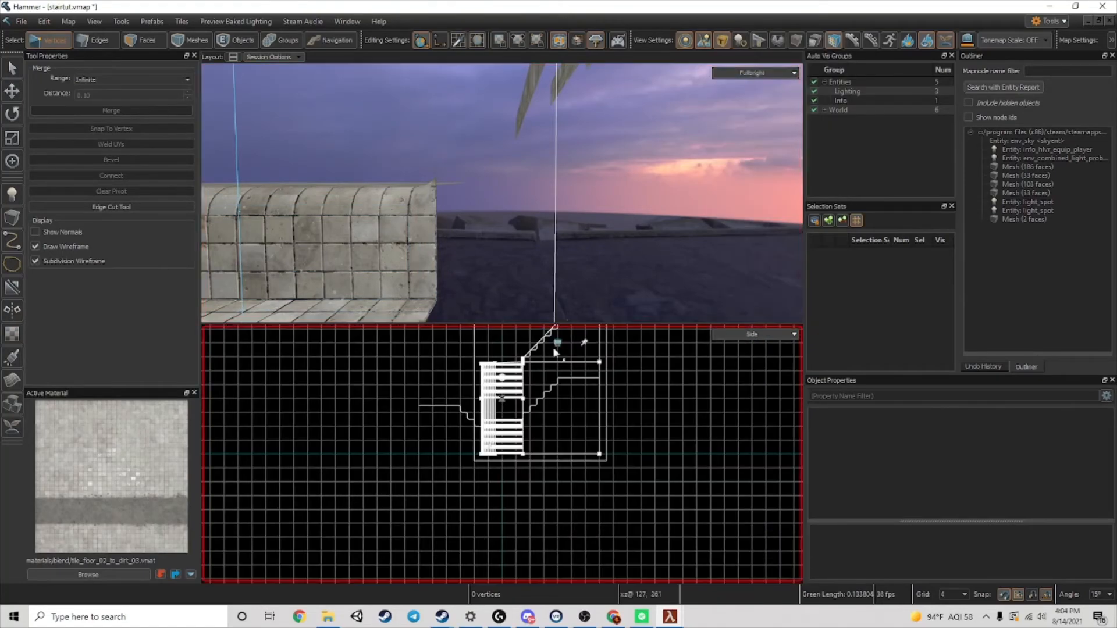
middle_click_drag(570, 391, 554, 473)
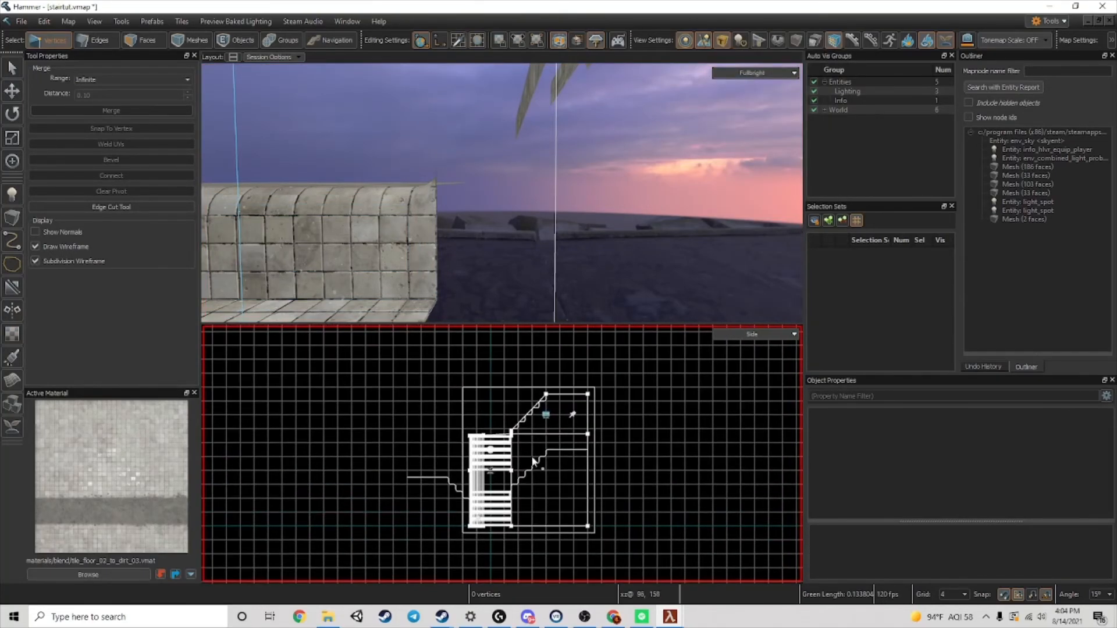
scroll(533, 461, "up", 6)
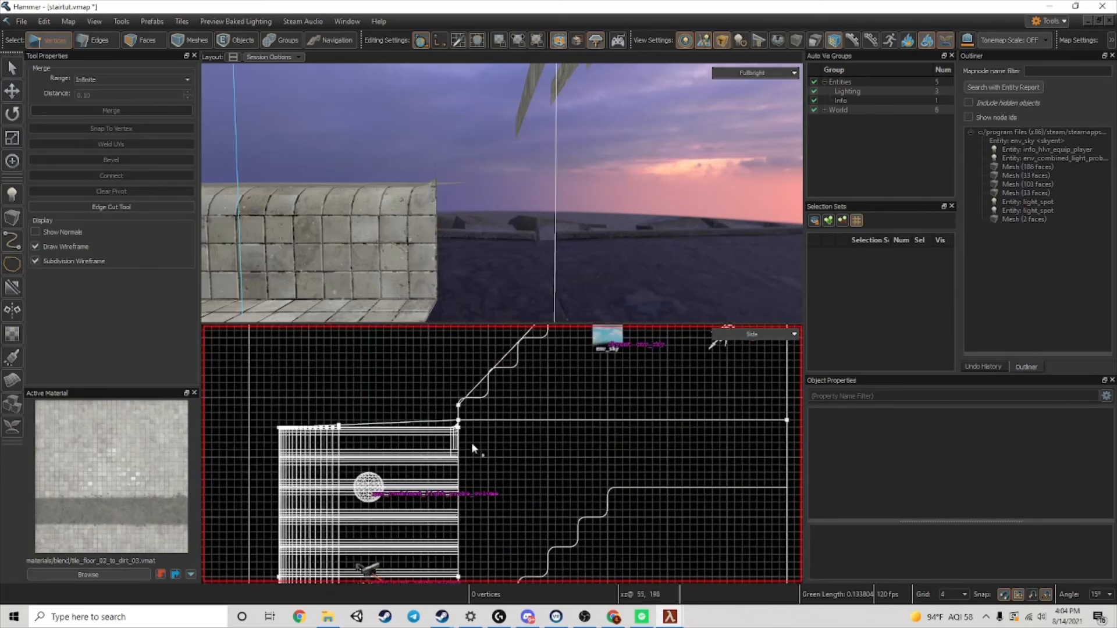
scroll(472, 447, "up", 5)
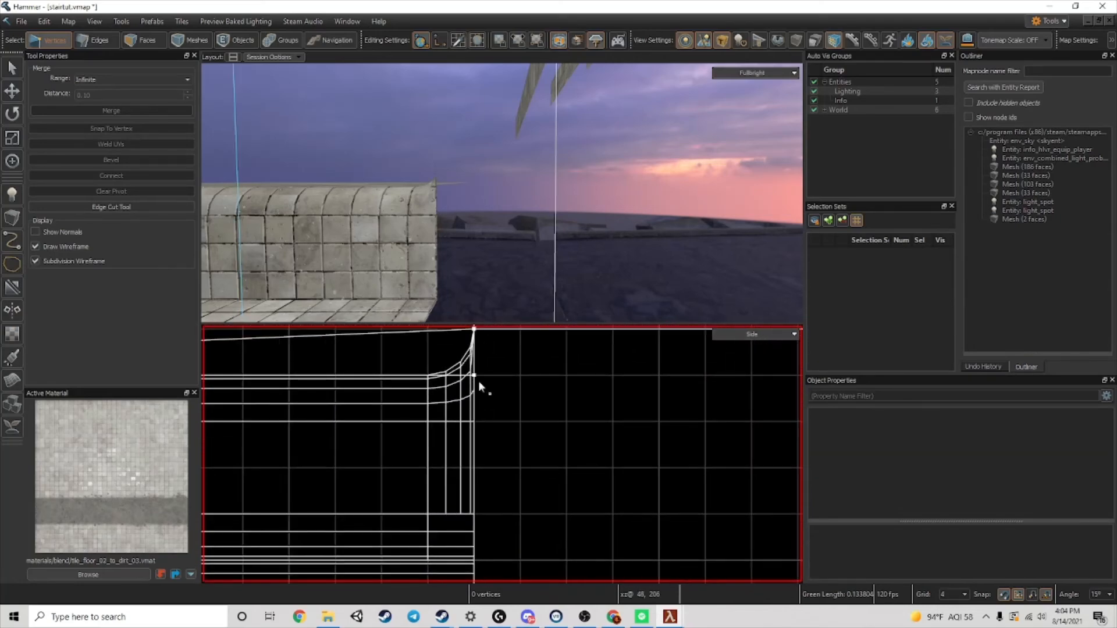
scroll(471, 414, "up", 4)
middle_click_drag(470, 412, 553, 532)
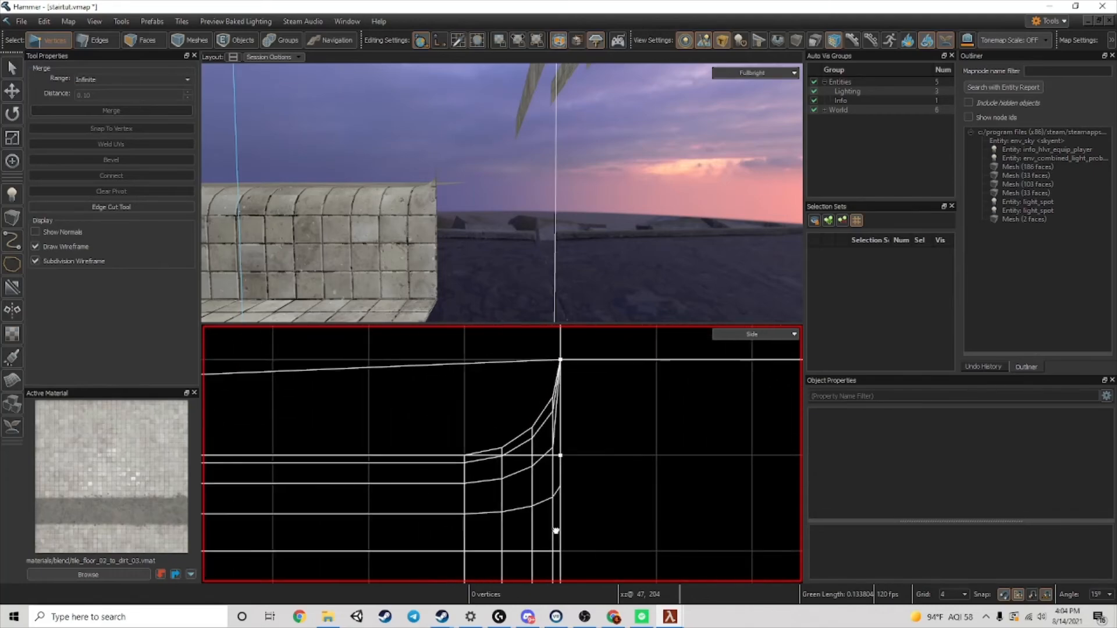
- Hide the wall mesh that encloses the stairwell so the steps and landing stand free
scroll(573, 487, "down", 6)
middle_click_drag(591, 485, 600, 337)
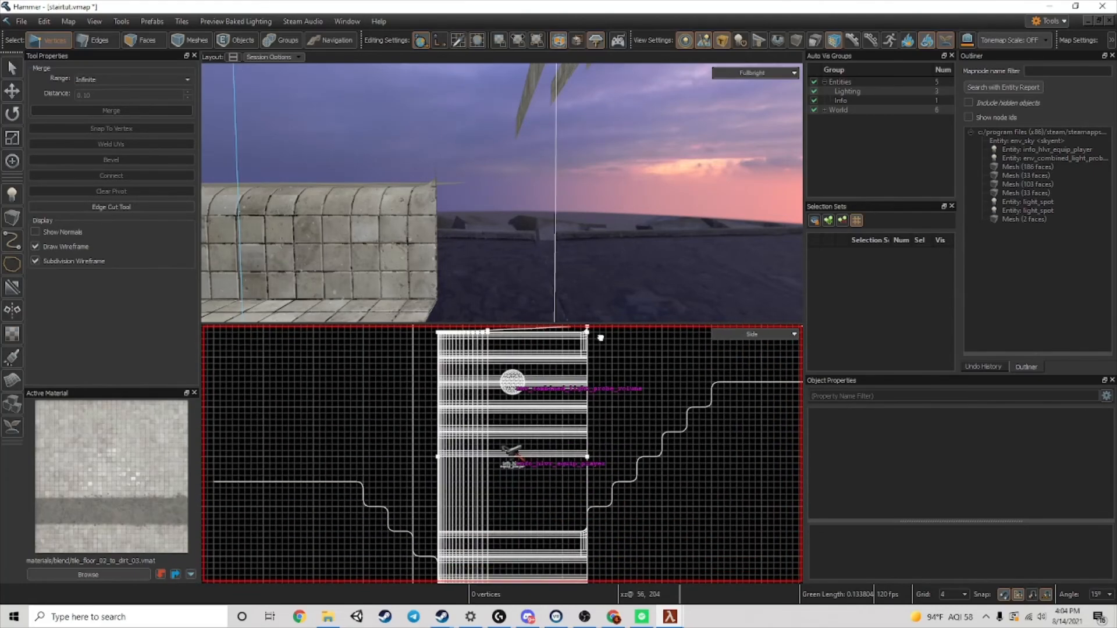
scroll(613, 432, "down", 10)
scroll(619, 431, "up", 5)
right_click_drag(582, 192, 528, 196)
scroll(527, 197, "up", 5)
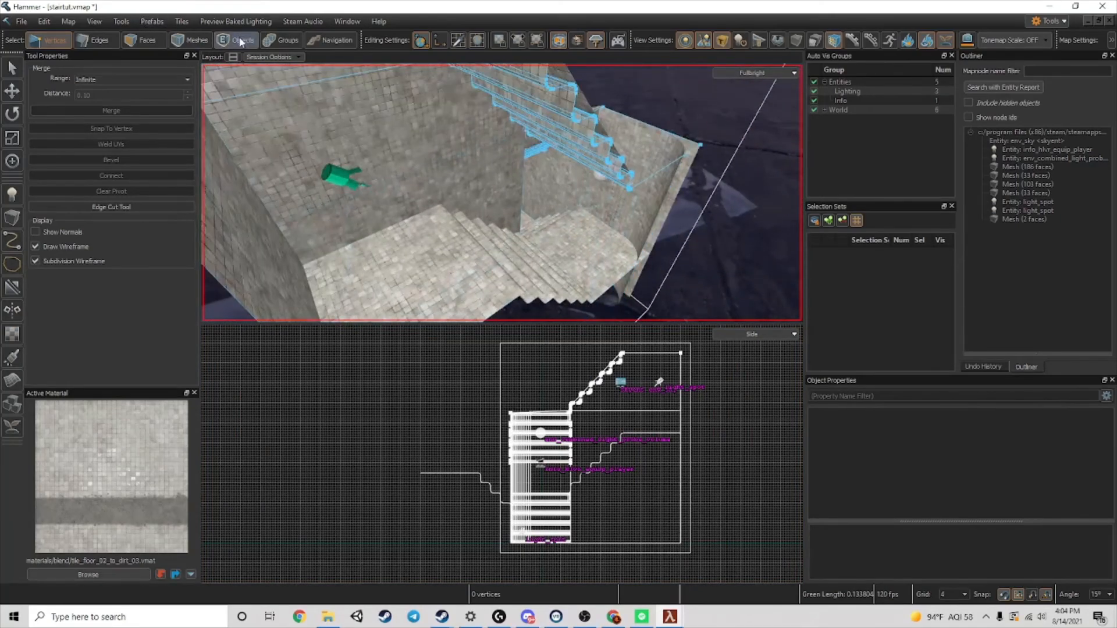
key("2")
left_click(189, 41)
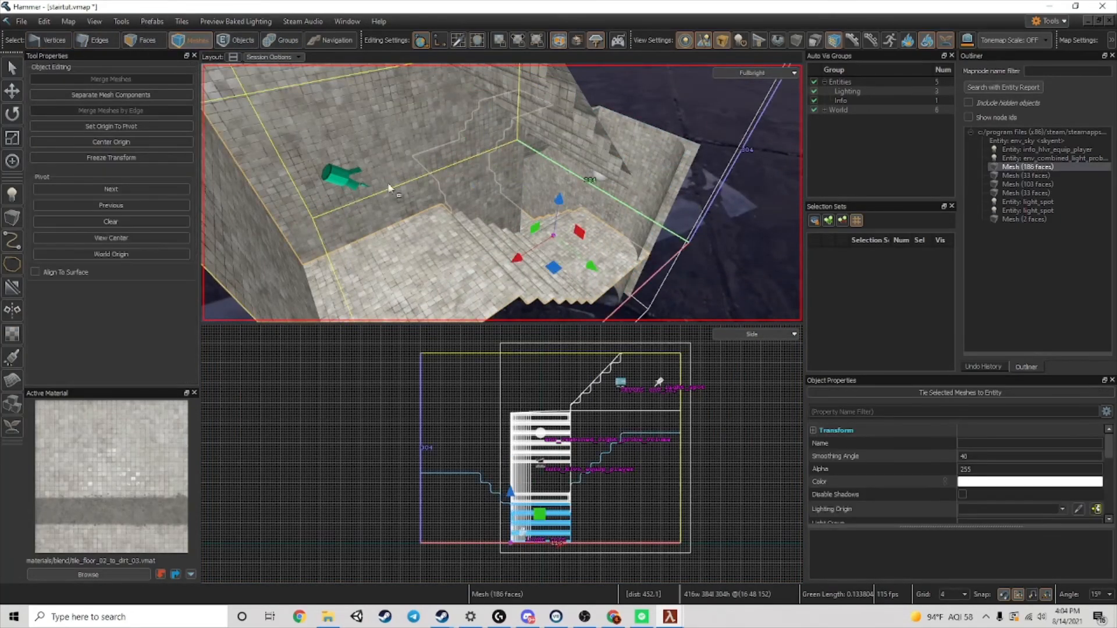
scroll(600, 175, "up", 5)
scroll(601, 175, "up", 6)
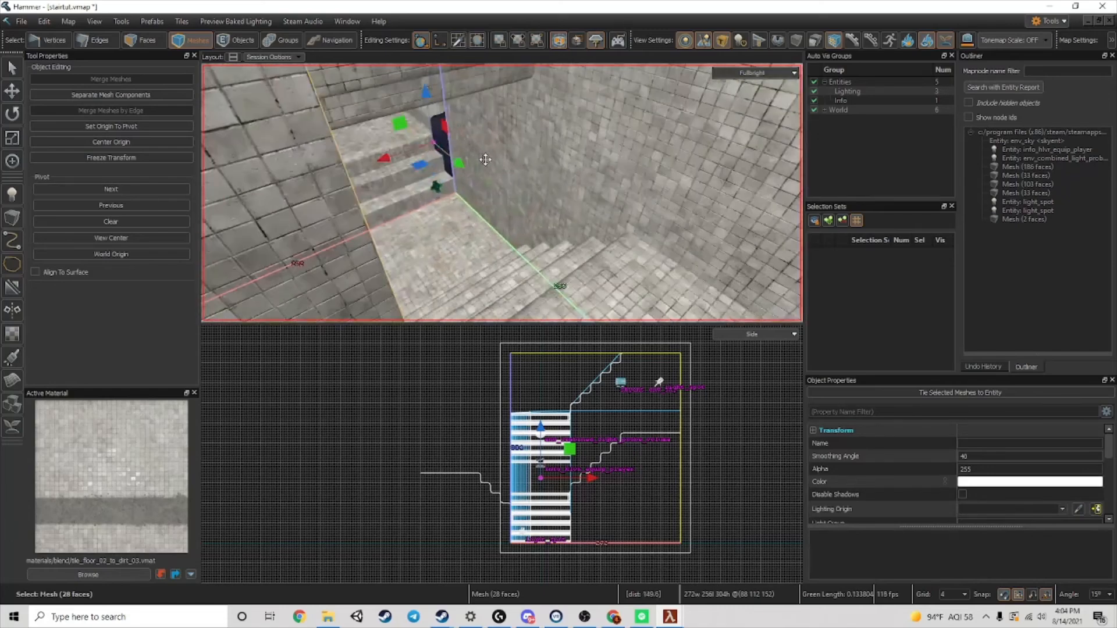
key("h")
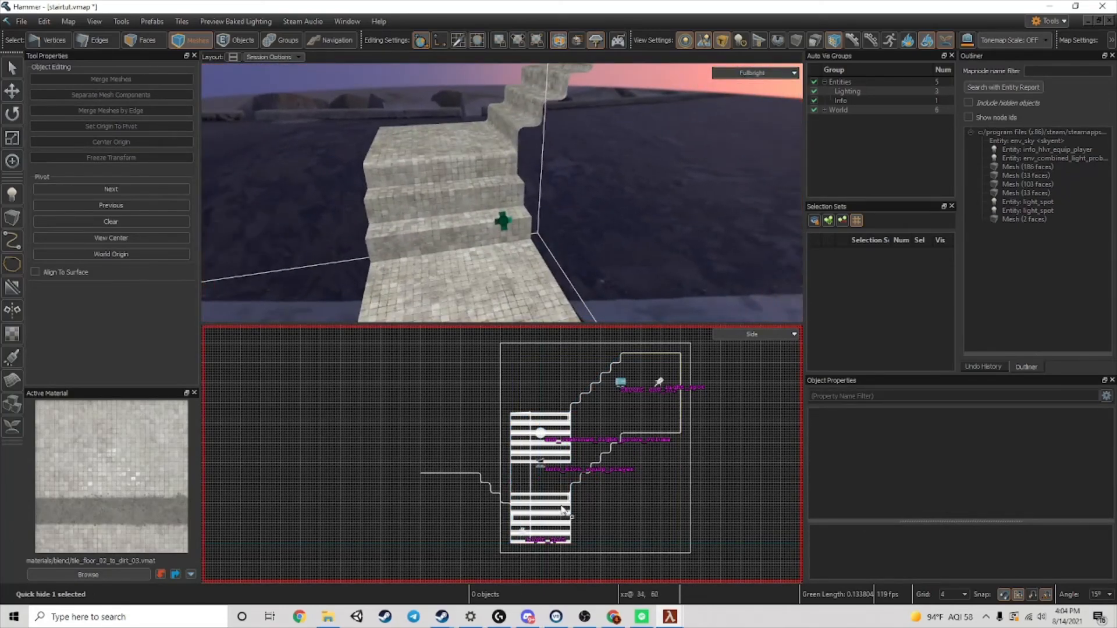
- Examine the landing's rounded outer corner up close as faces, as a mesh and as edges
right_click_drag(588, 237, 502, 193)
key("w")
key("a")
scroll(518, 276, "up", 1)
scroll(501, 267, "down", 1)
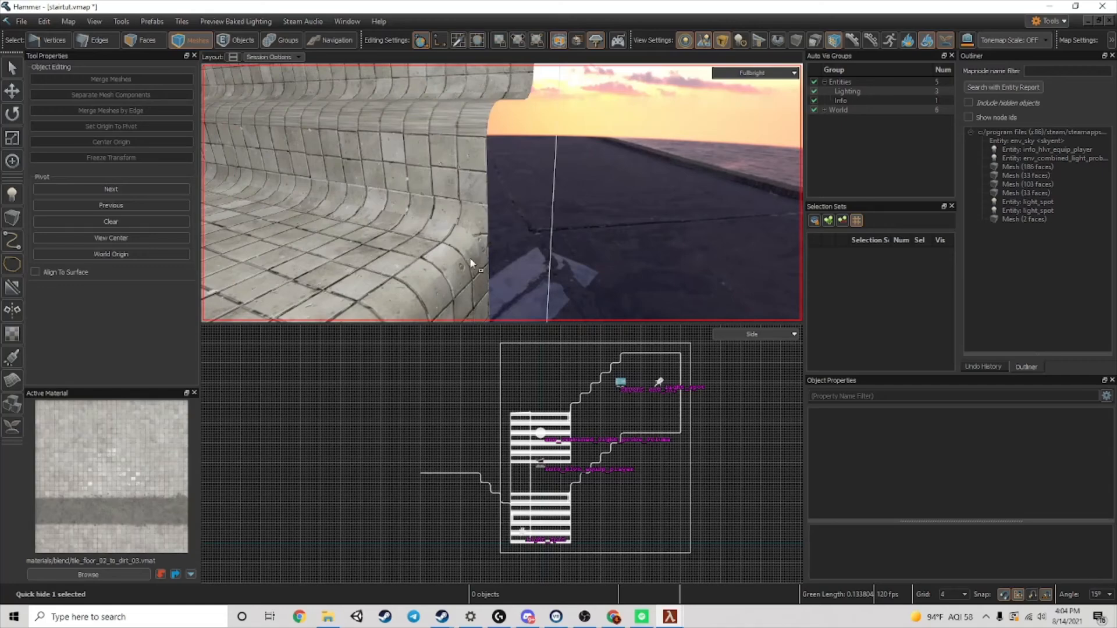
right_click_drag(472, 265, 336, 88)
left_click(144, 40)
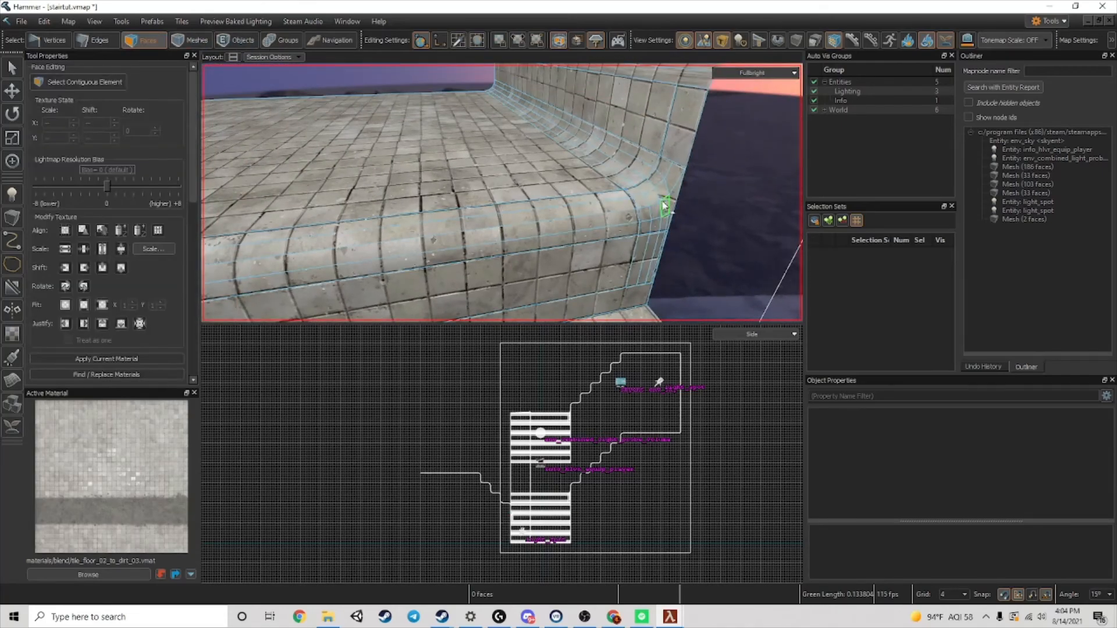
right_click_drag(605, 272, 613, 242)
left_click(609, 251)
scroll(609, 251, "down", 3)
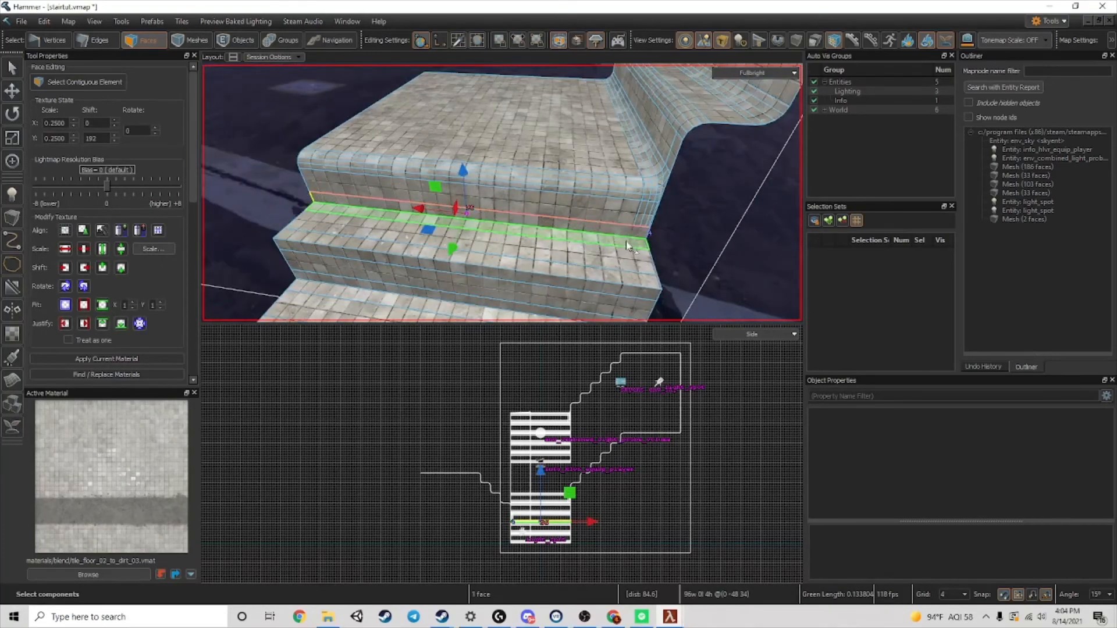
left_click(655, 217)
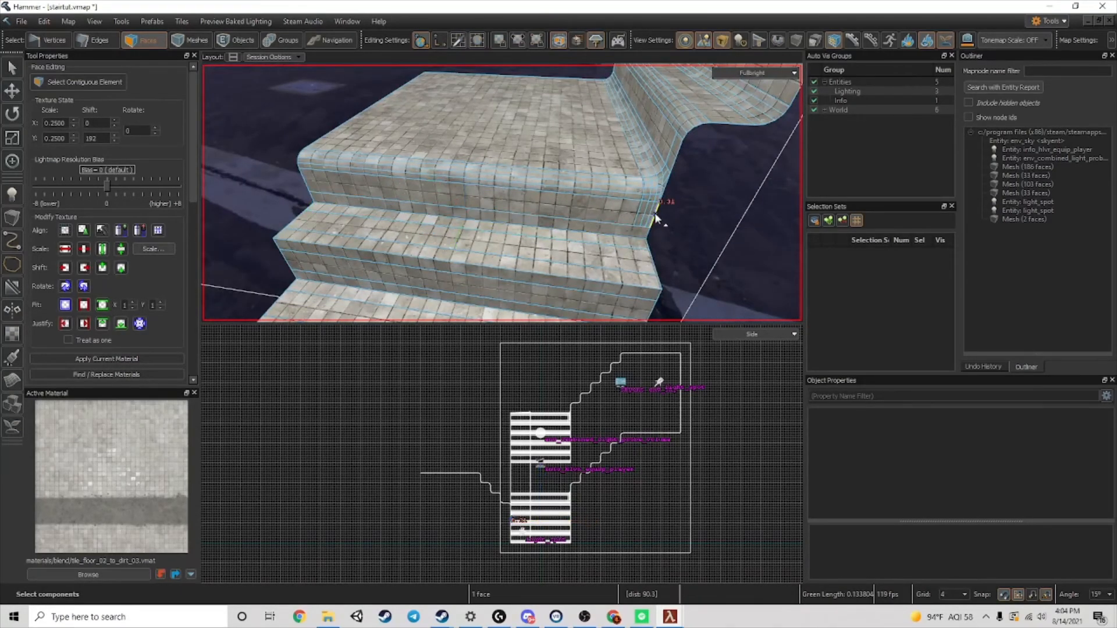
left_click(193, 45)
left_click(686, 209)
left_click(628, 190)
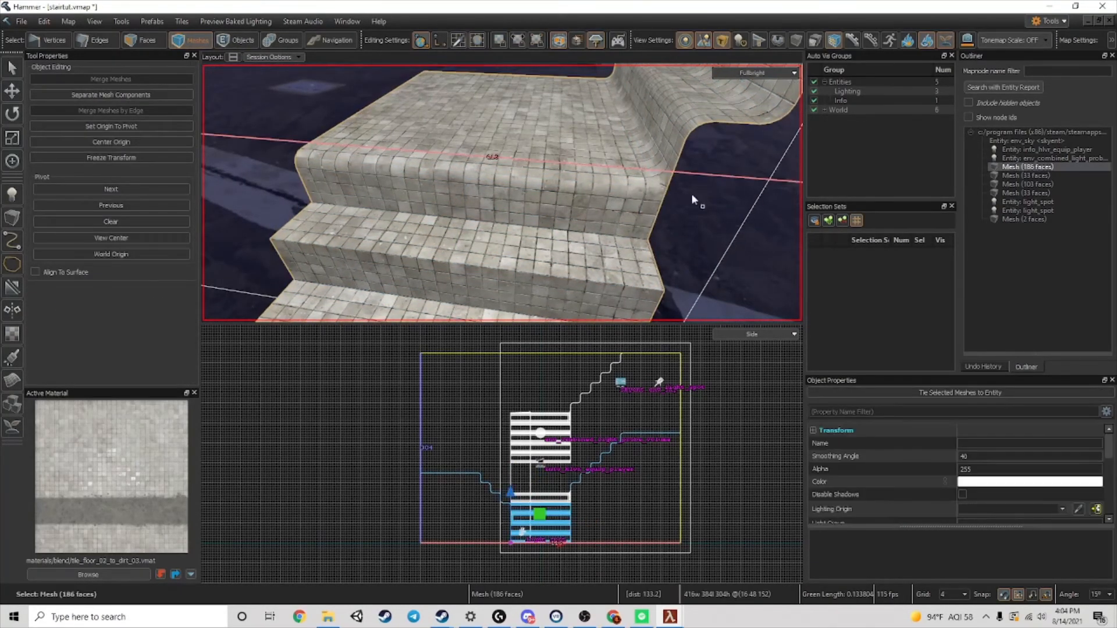
scroll(691, 195, "up", 2)
left_click(108, 44)
key("d")
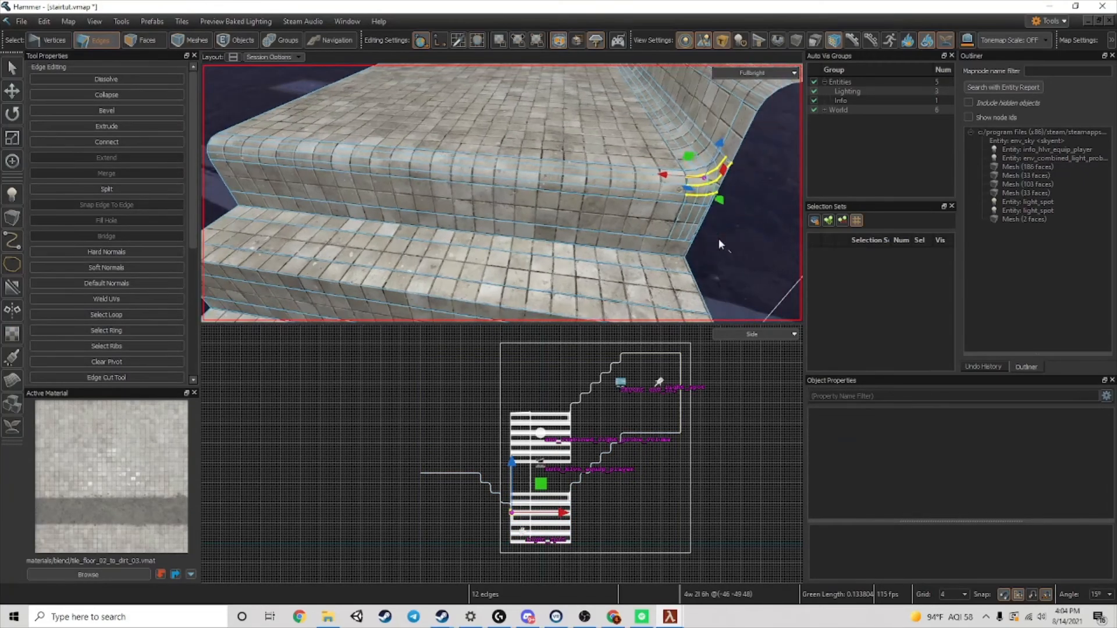
right_click_drag(638, 247, 612, 235)
right_click_drag(628, 117, 635, 102)
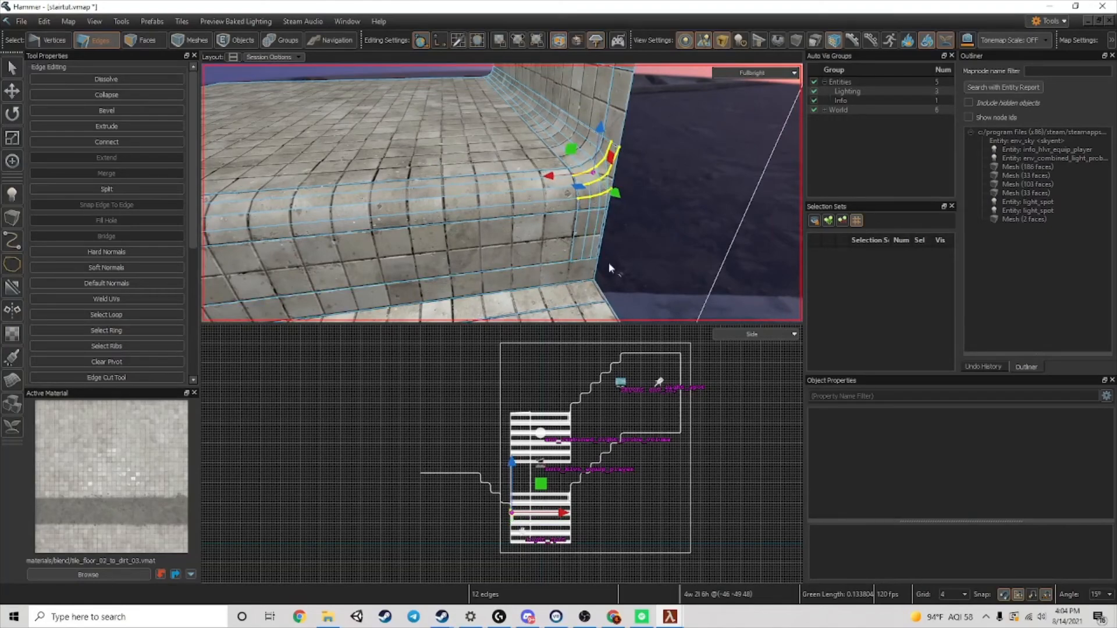
key("a")
left_click(127, 44)
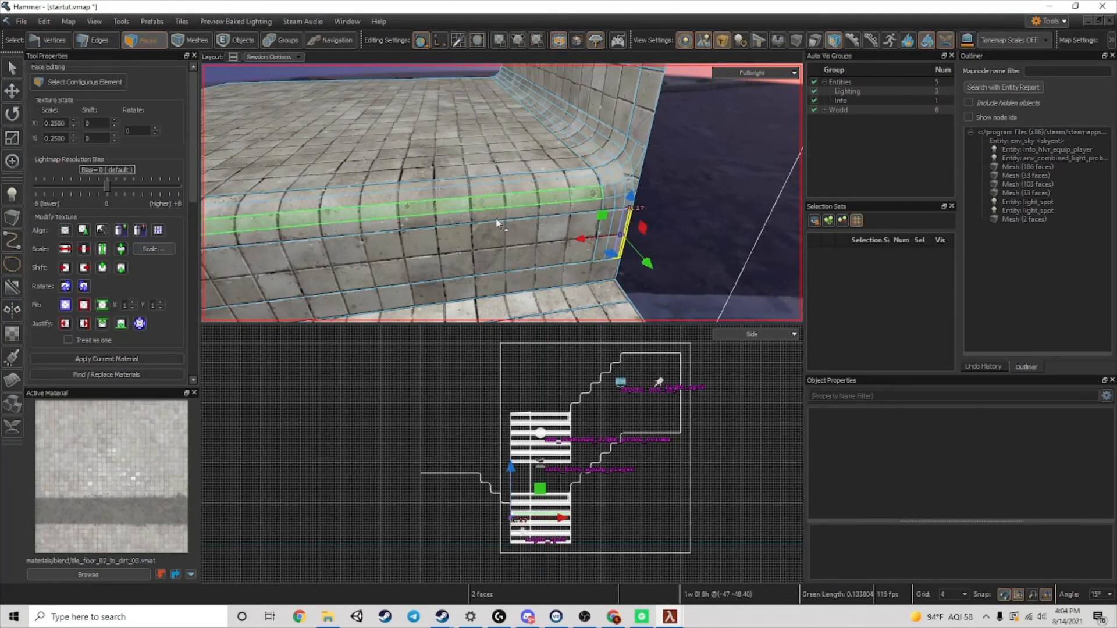
left_click(621, 218)
double_click(575, 222)
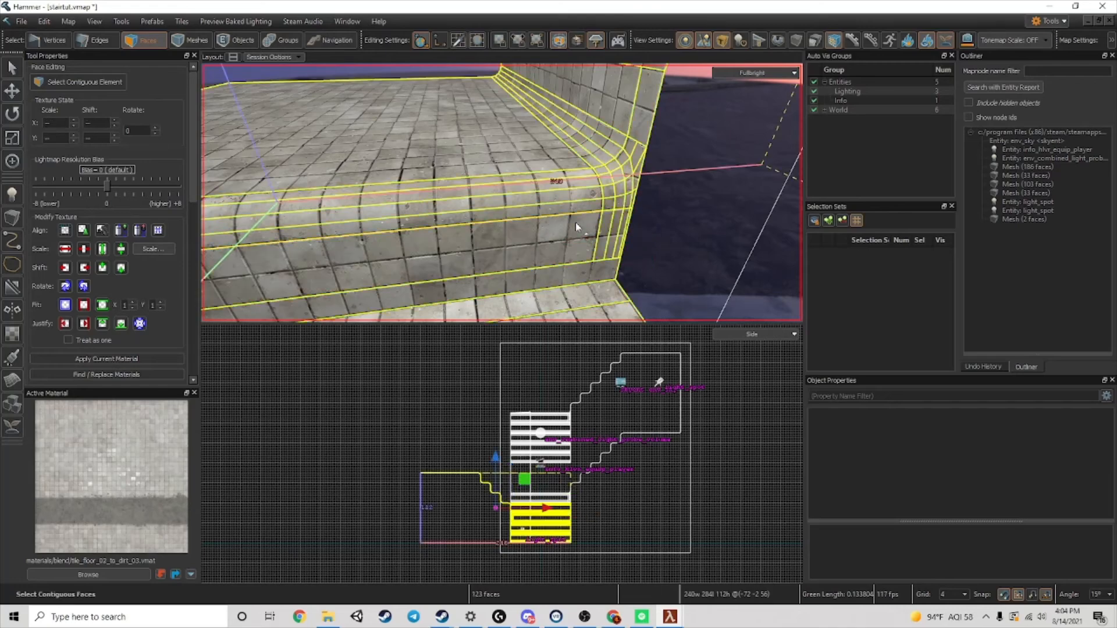
left_click(657, 208)
- Extract the landing's 30 faces, including its rounded corner, front riser and curved wall base, from the stair mesh into a separate mesh
double_click(619, 224, "alt")
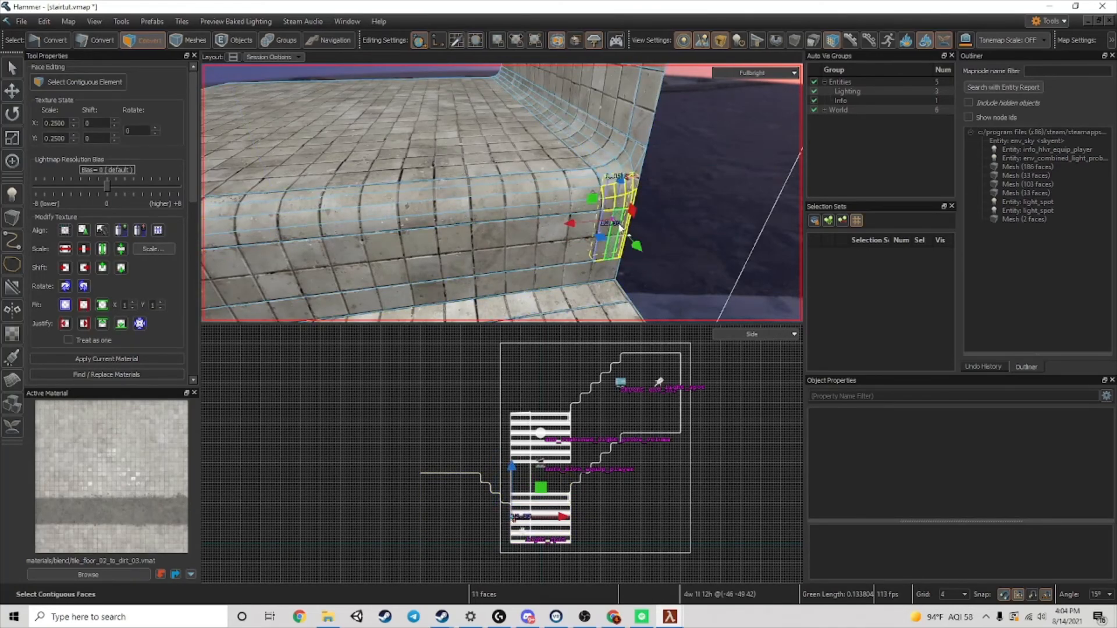
double_click(637, 165, "alt")
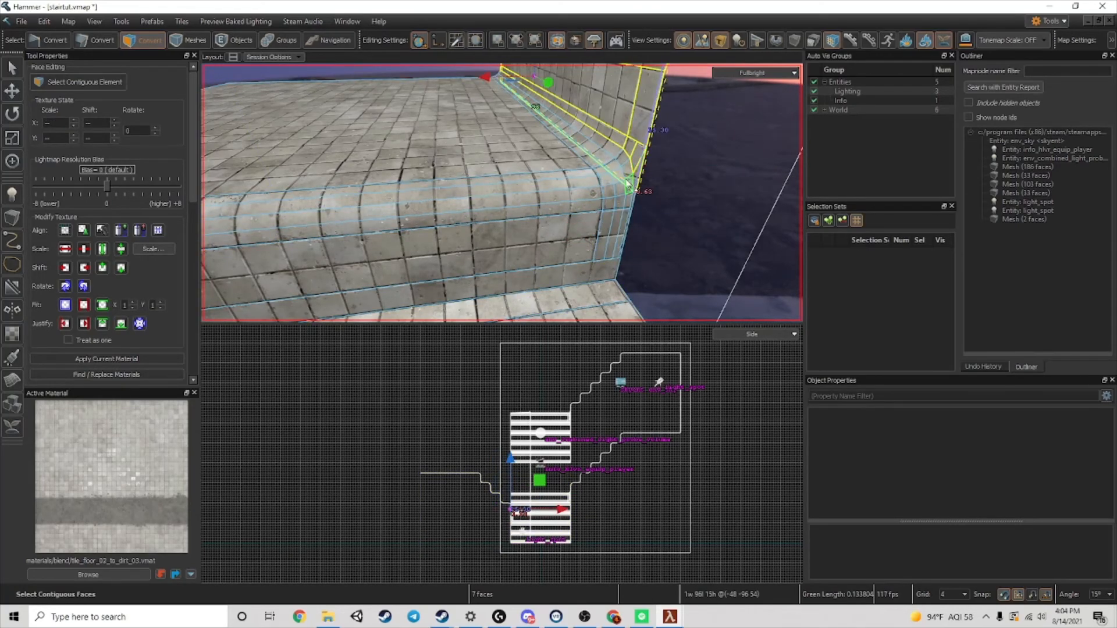
double_click(625, 186, "alt")
double_click(640, 177, "alt")
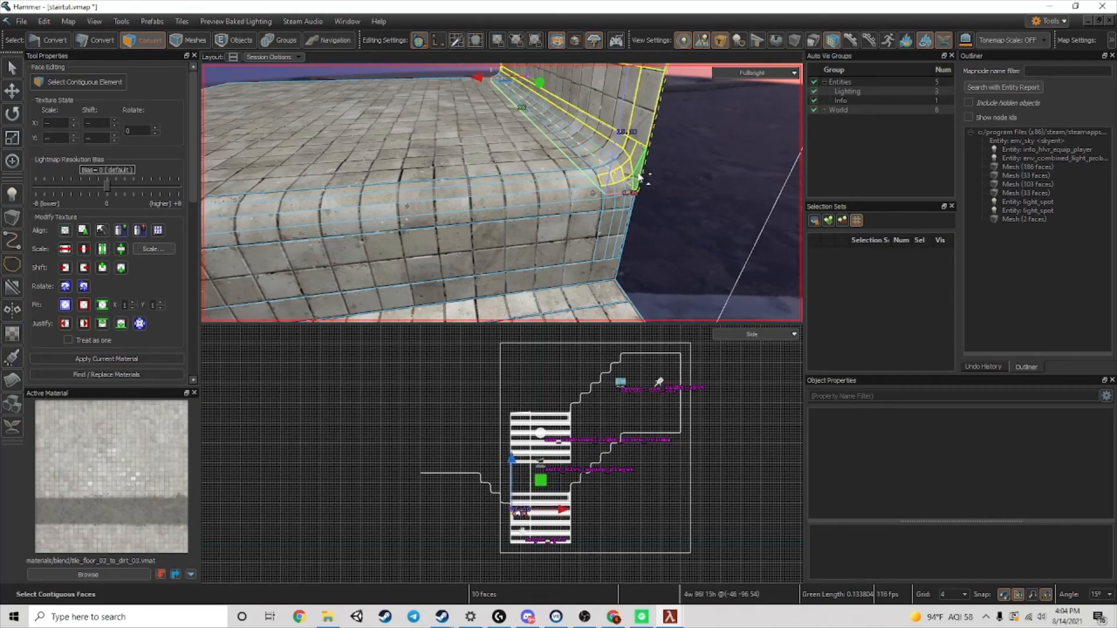
double_click(621, 201, "alt")
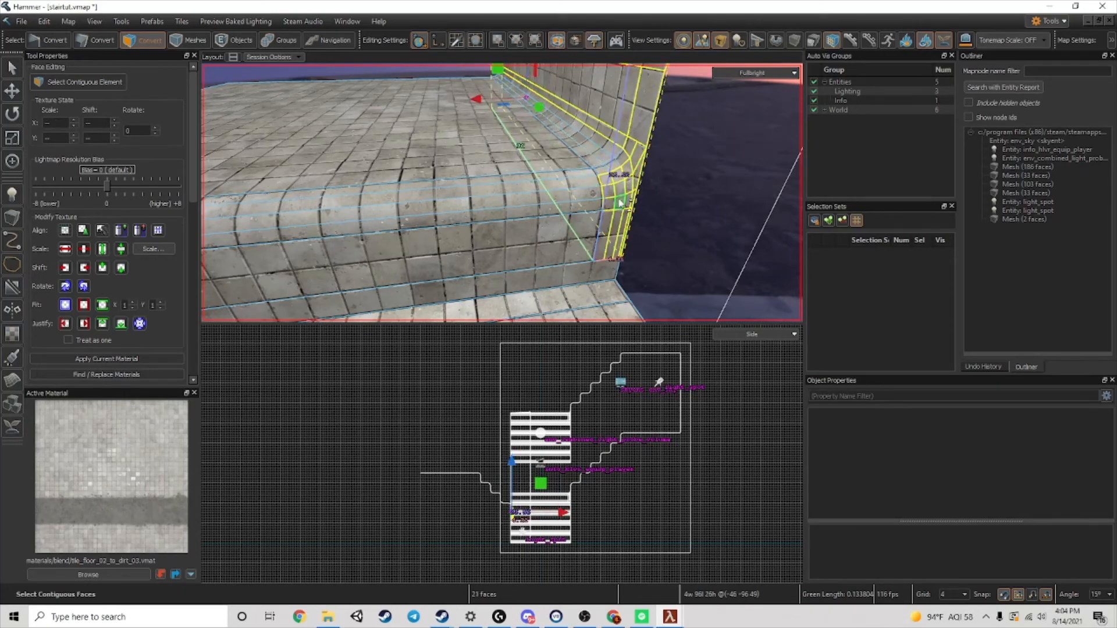
double_click(598, 173, "alt")
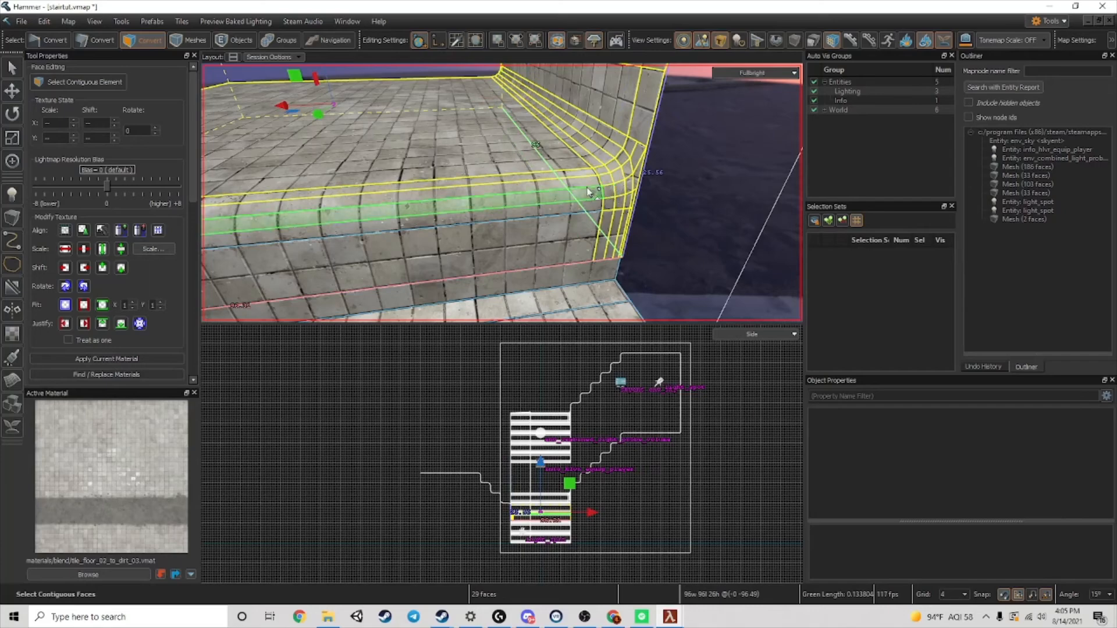
double_click(592, 222, "alt")
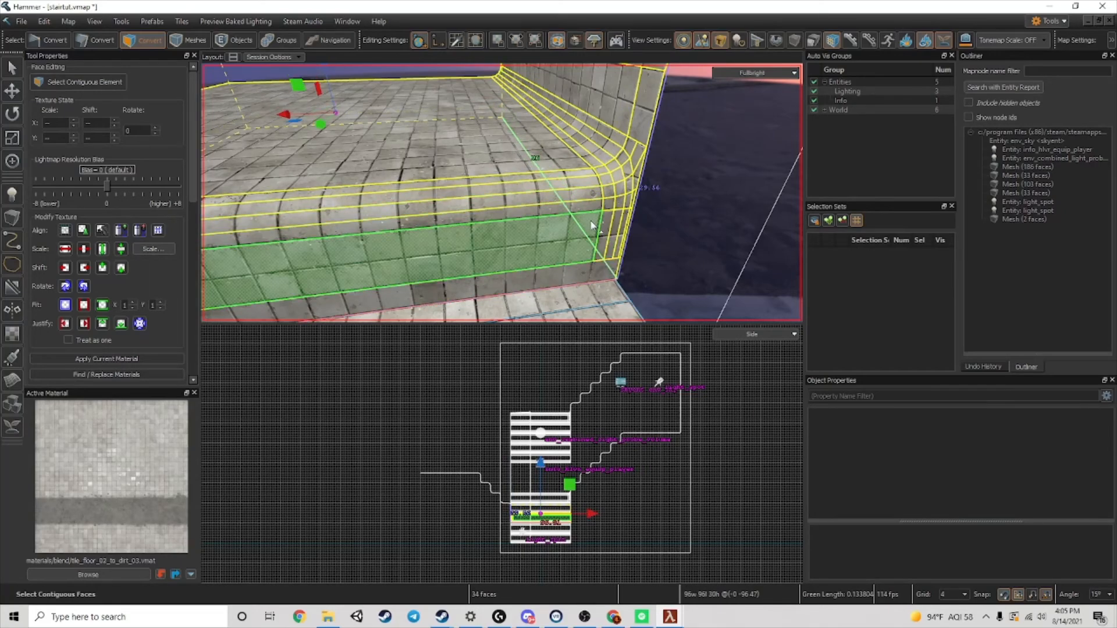
right_click_drag(593, 226, 490, 210)
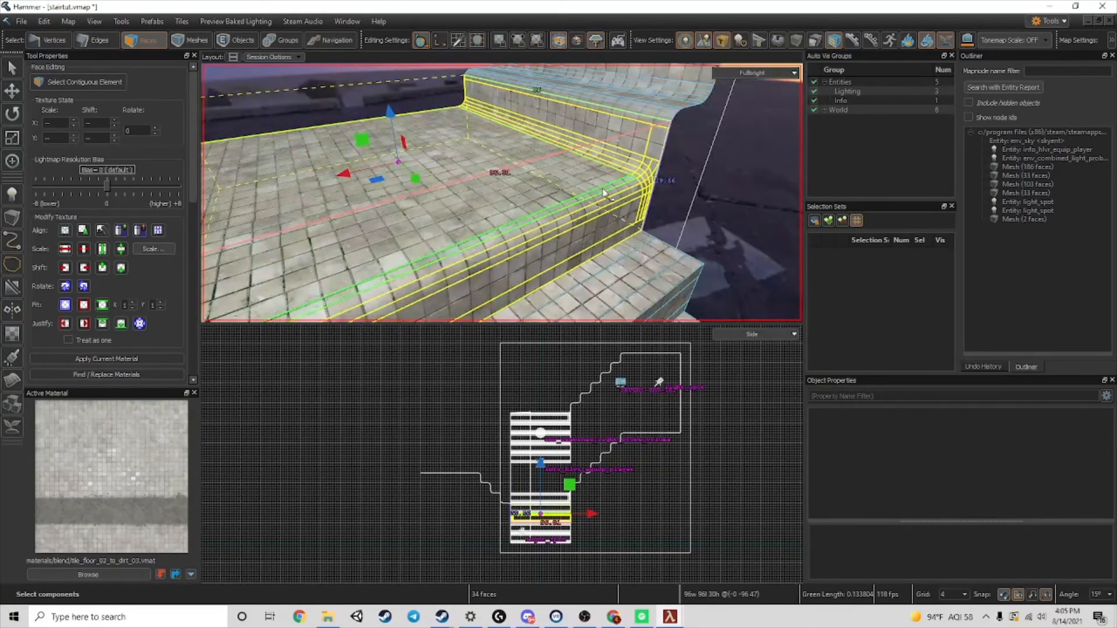
right_click_drag(605, 194, 615, 149)
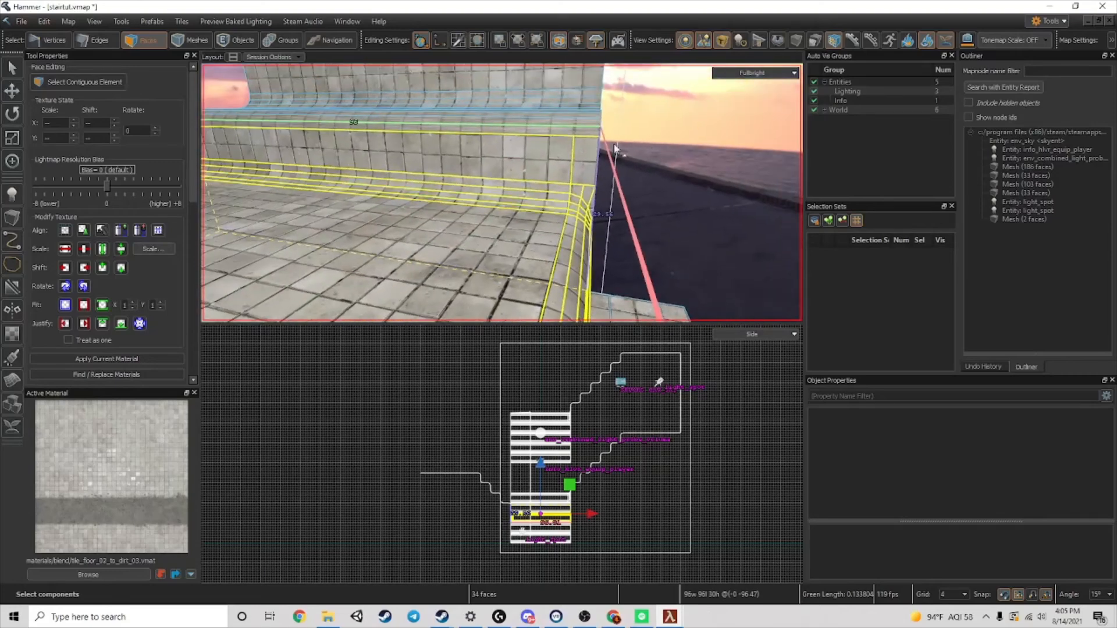
left_click(578, 163, "ctrl")
left_click(563, 163, "ctrl")
right_click_drag(573, 152, 499, 191)
left_click(606, 177, "ctrl")
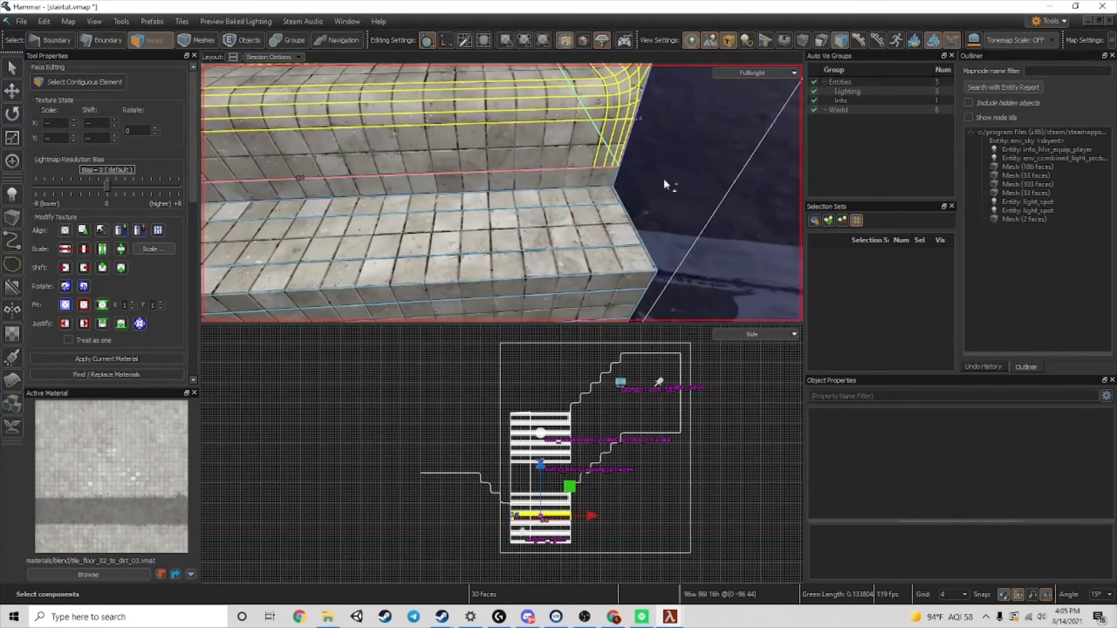
key("alt+n")
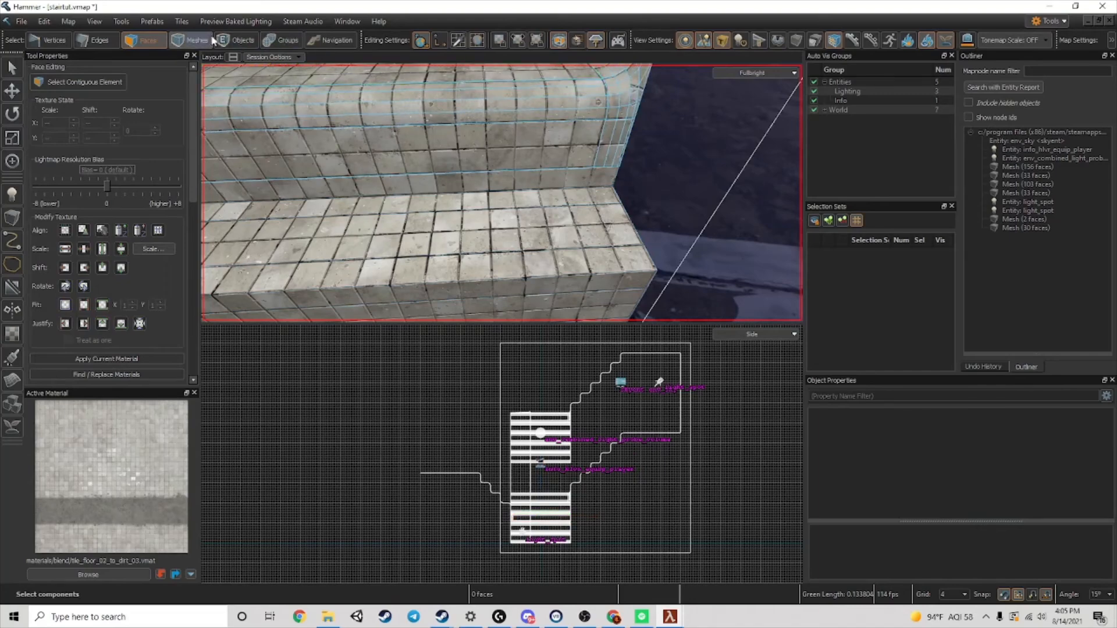
- Select the extracted landing mesh as a whole to check its extent, and clear the selection
left_click(208, 40)
left_click(406, 129)
scroll(606, 151, "down", 3)
left_click_drag(410, 68, 455, 109)
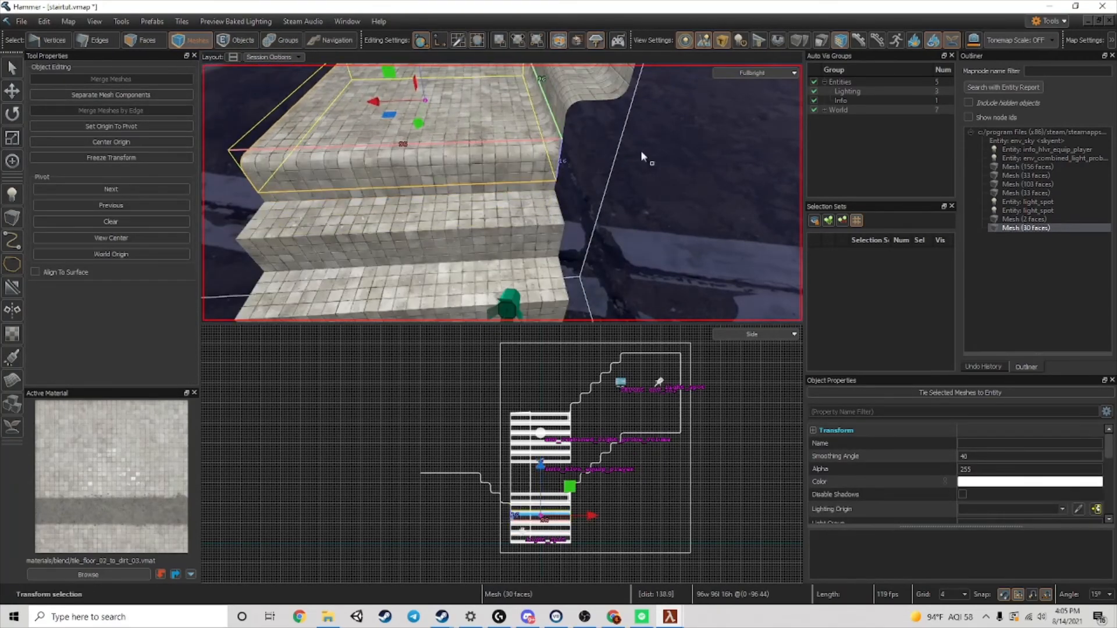
left_click(632, 177)
key("w")
right_click_drag(631, 183, 300, 111)
left_click(145, 41)
right_click_drag(372, 140, 315, 153)
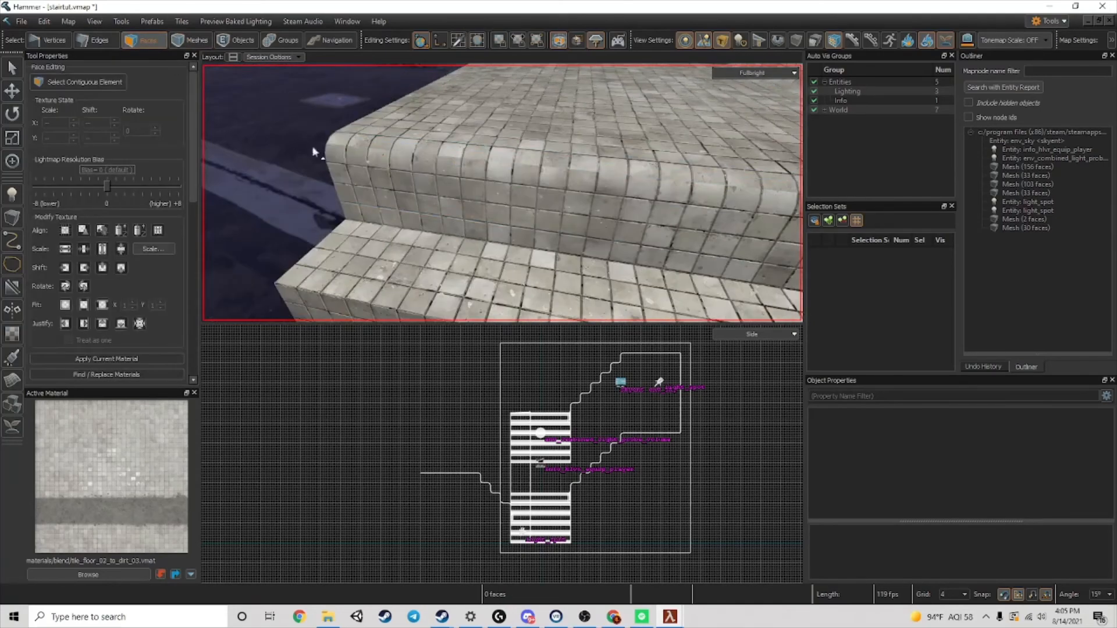
left_click(351, 154)
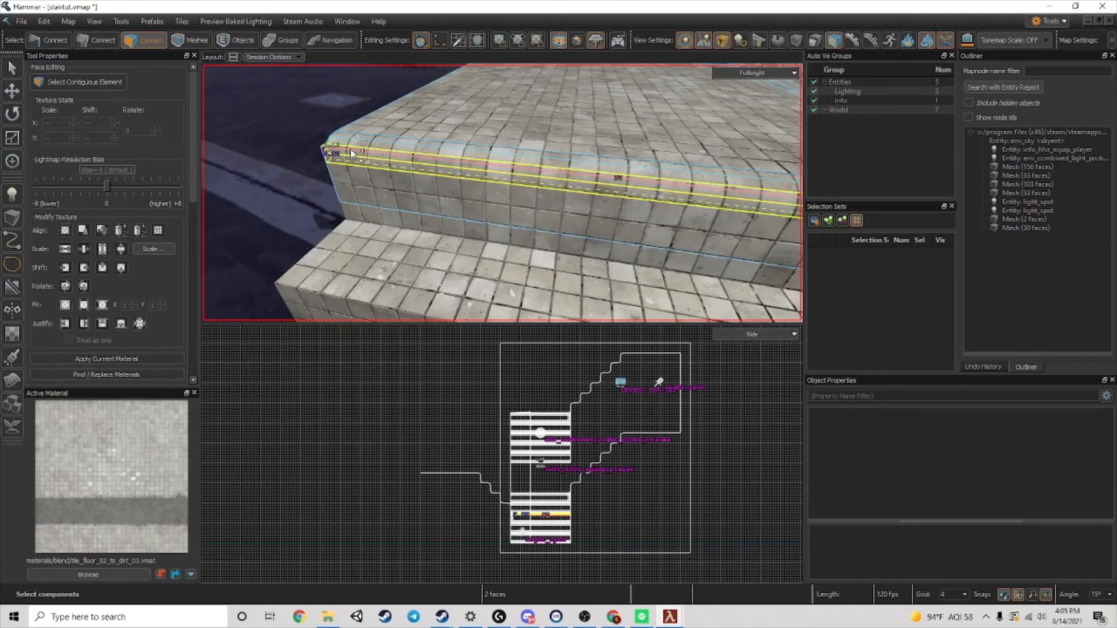
right_click_drag(541, 179, 605, 157)
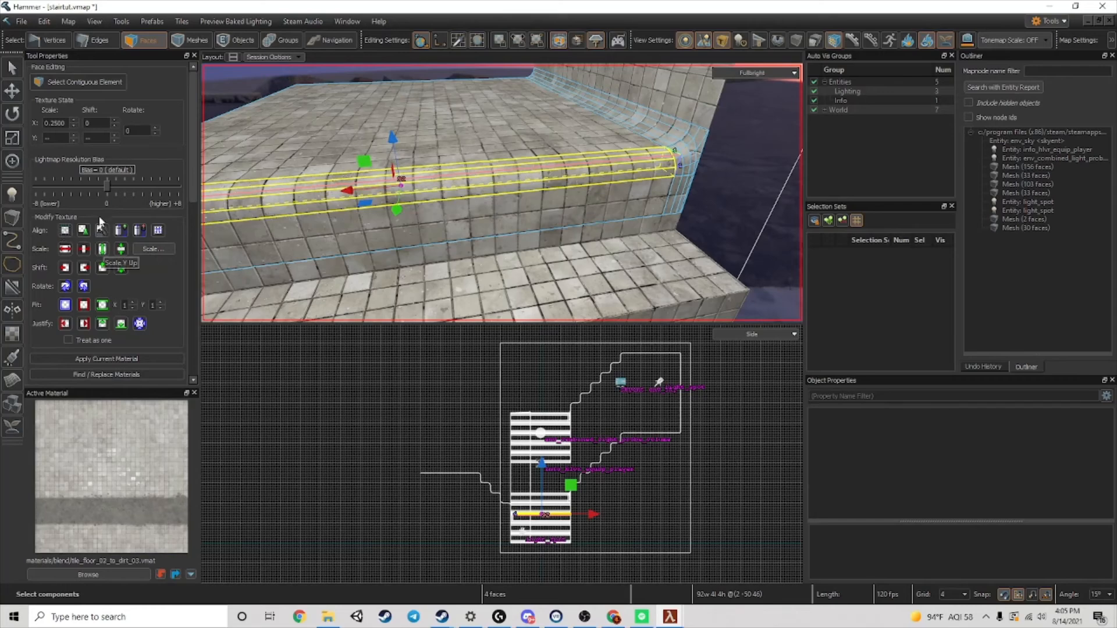
left_click(447, 215)
key("a")
left_click(444, 217)
key("d")
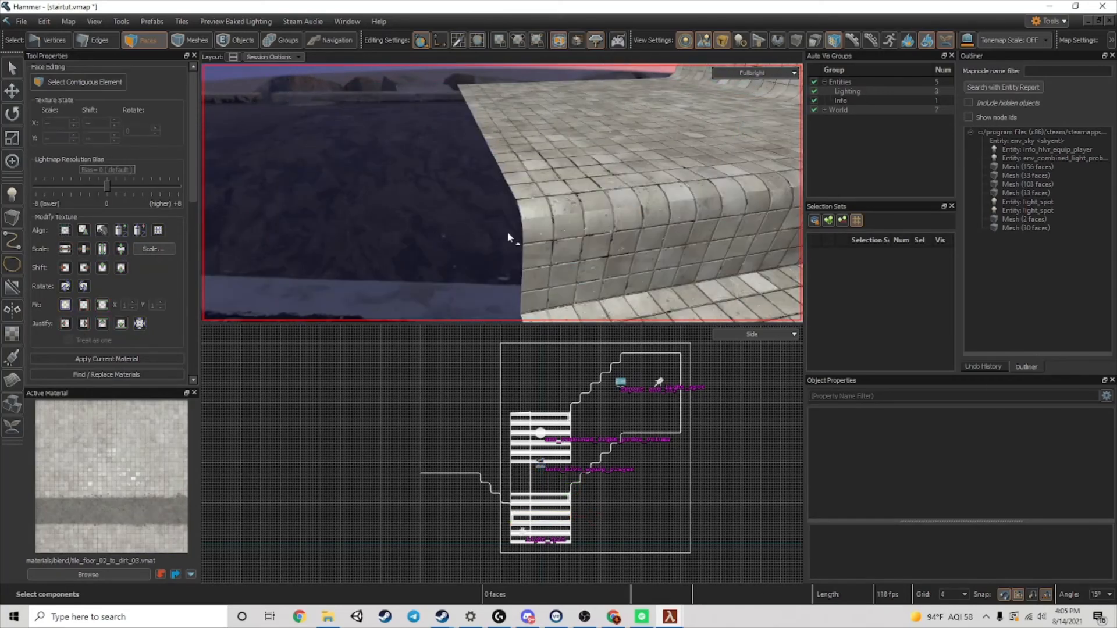
- Map the four faces of the landing's rounded front edge in the Fast Texturing Tool with World Scale, starting at the texture's upper-left corner
key("w")
left_click(533, 244)
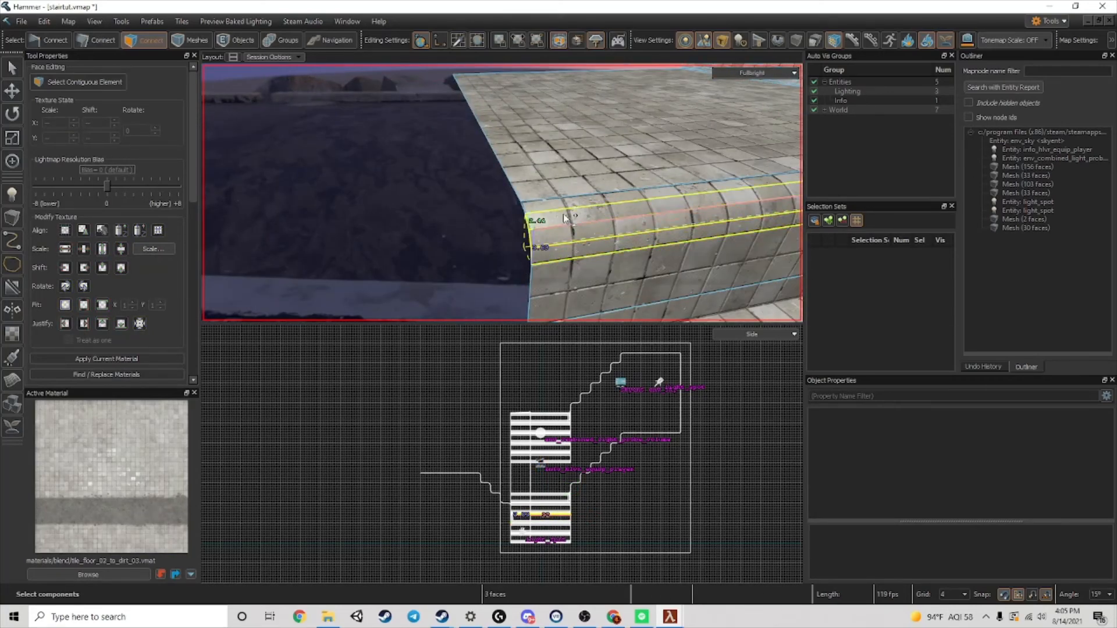
scroll(111, 364, "down", 1)
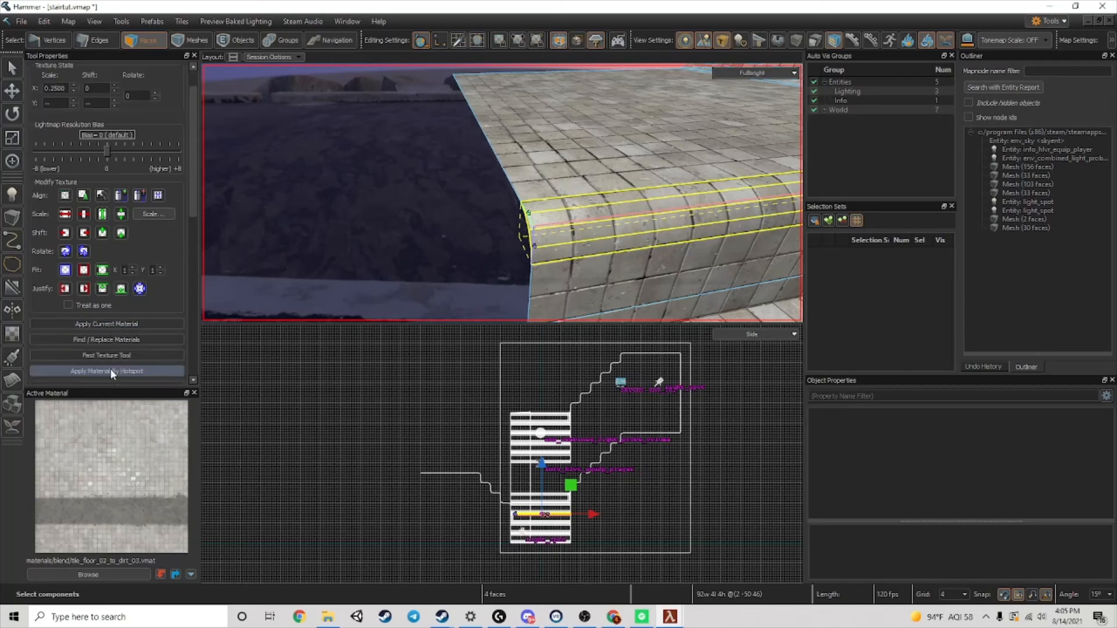
left_click(110, 369)
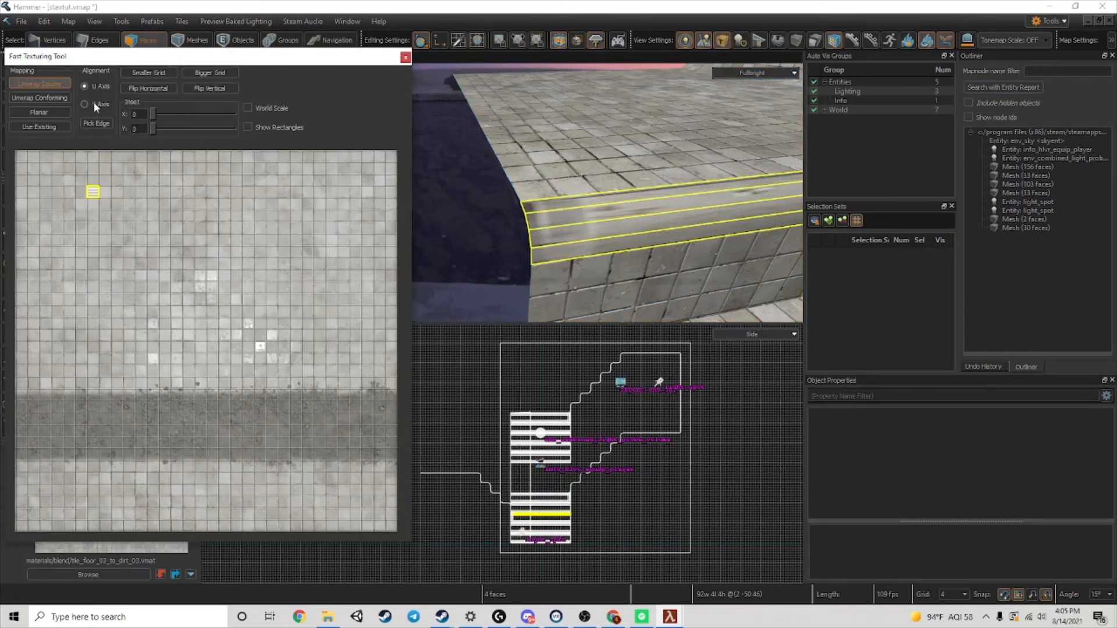
left_click(270, 109)
left_click_drag(219, 193, 19, 152)
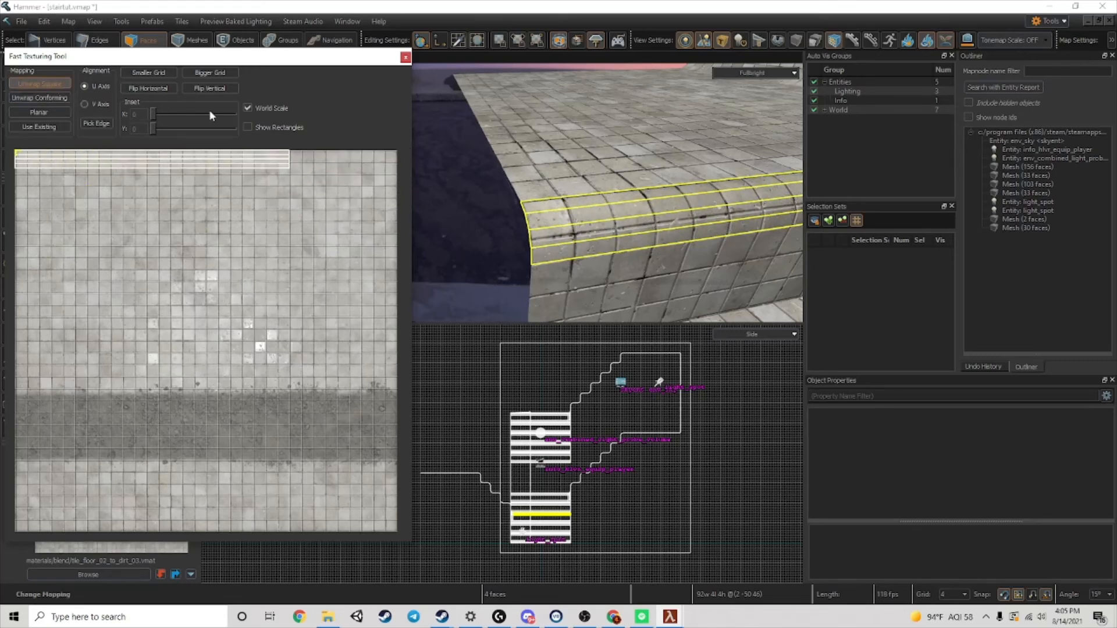
- Turn off World Scale and resize the front edge's UV rectangle, making it taller and slightly narrower to match the tiles of the adjoining faces
left_click(271, 109)
left_click_drag(51, 167, 290, 171)
key("d")
right_click_drag(512, 193, 609, 210)
key("d")
key("w")
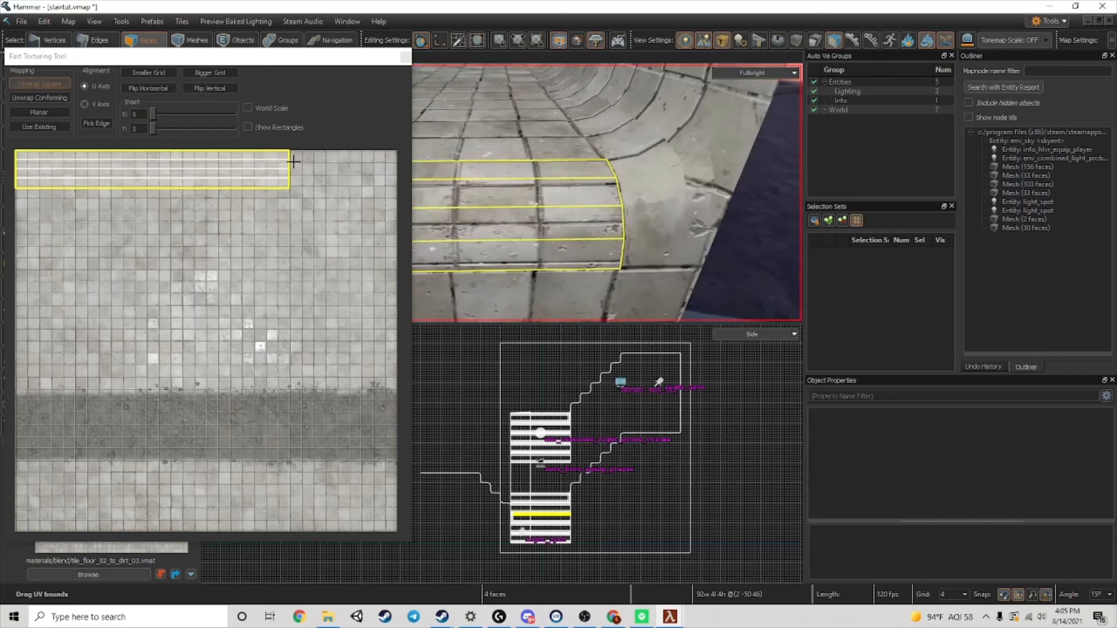
mouse_move(290, 166)
left_mouse_down()
mouse_move(302, 166)
mouse_move(275, 167)
mouse_move(366, 166)
mouse_move(266, 166)
mouse_move(280, 167)
left_mouse_up()
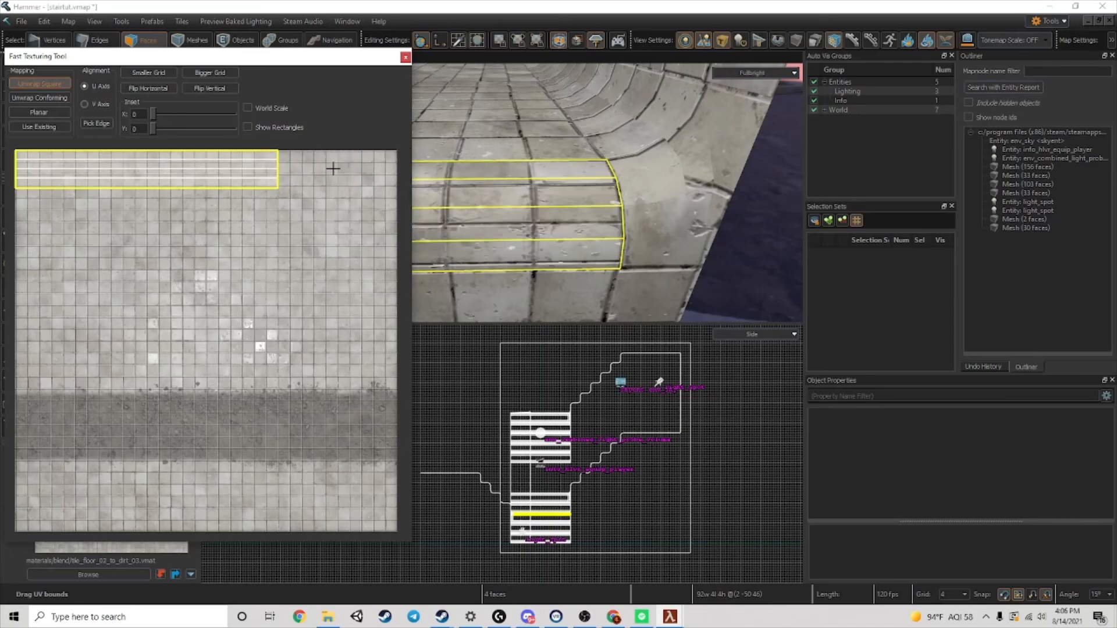
- Widen the UV rectangle of the landing's rounded front edge by about two tiles and accept the mapping
right_click_drag(502, 192, 502, 192)
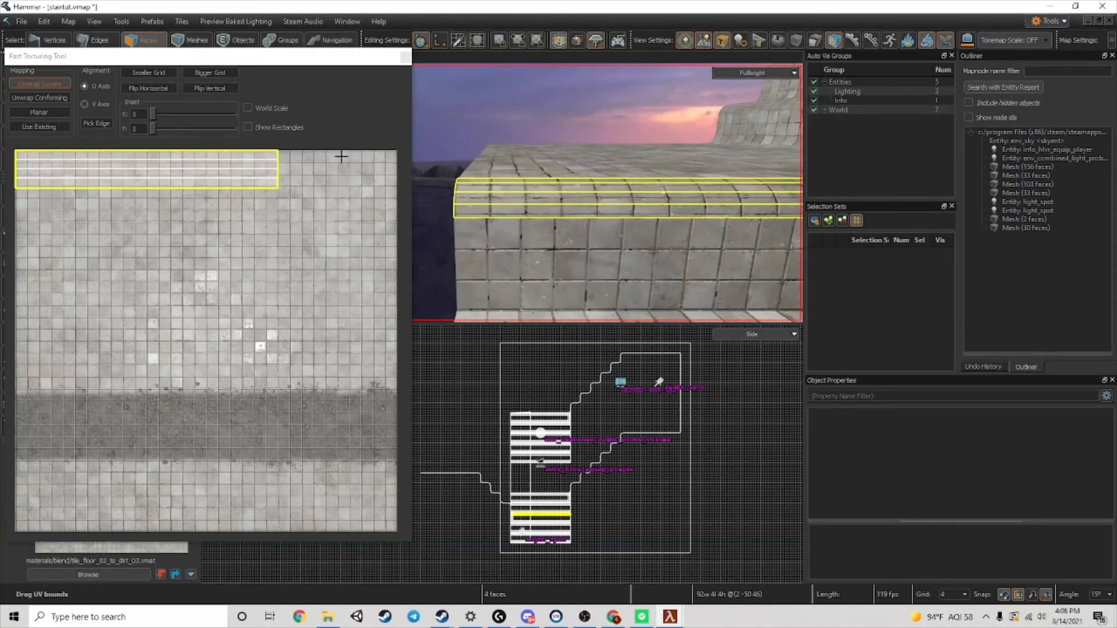
left_click(274, 173)
left_click_drag(283, 174, 302, 175)
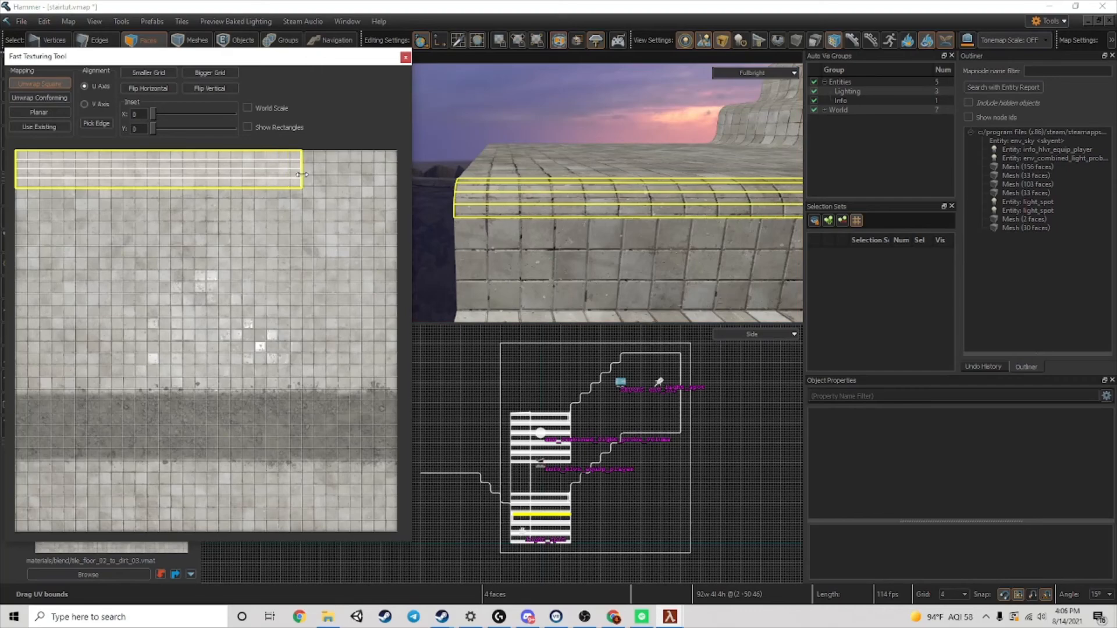
right_click_drag(597, 174, 597, 230)
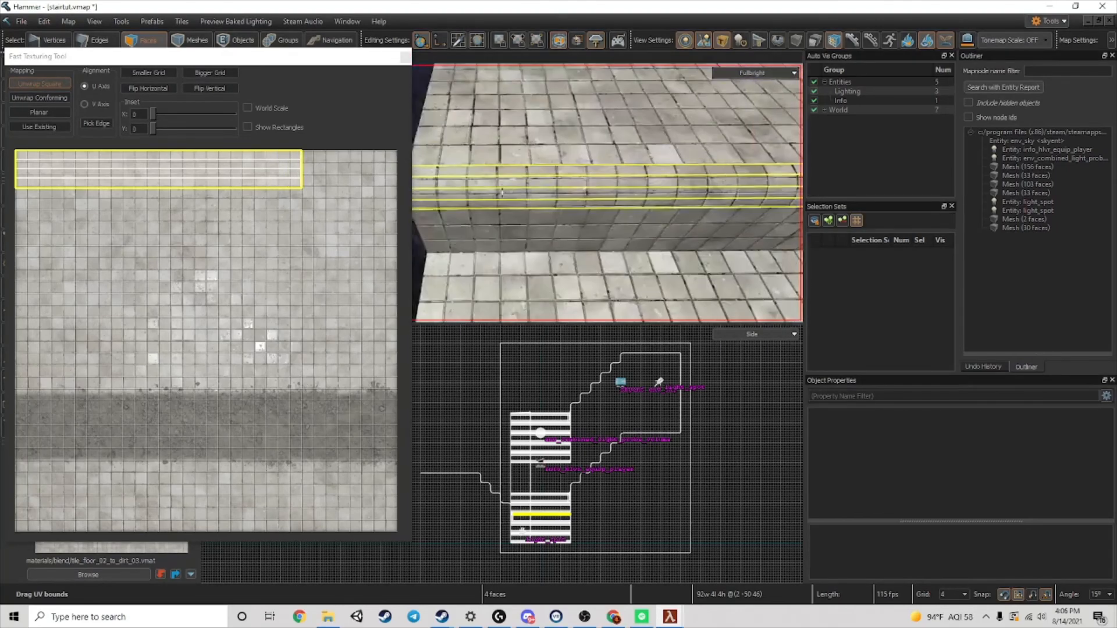
key("Return")
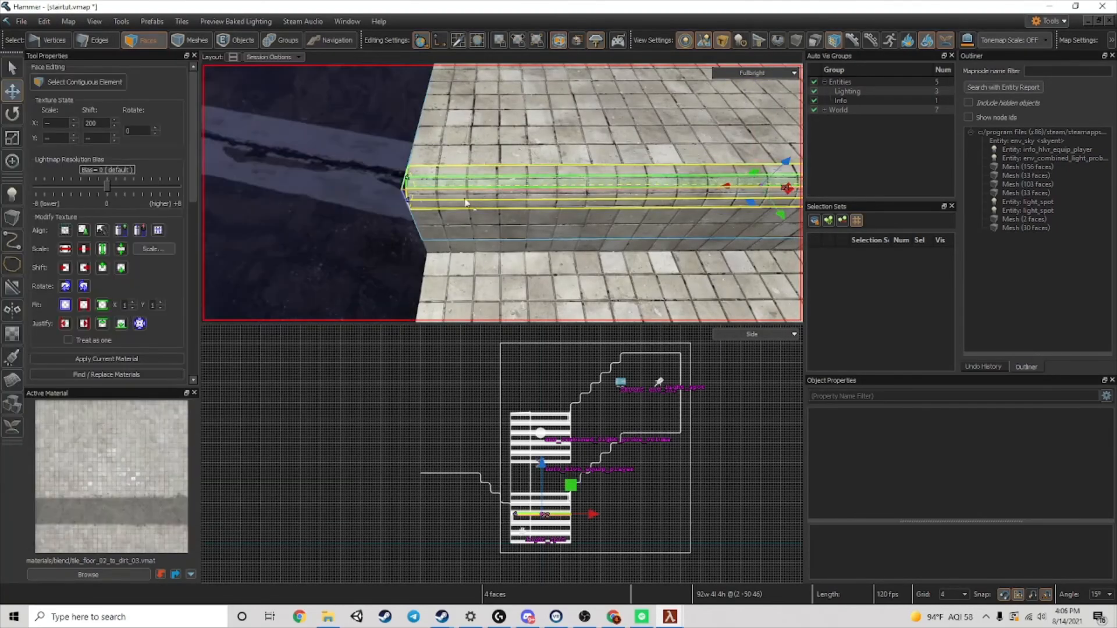
- Align the textures of the front riser below the rounded edge and the landing's top face to World
left_click(496, 229)
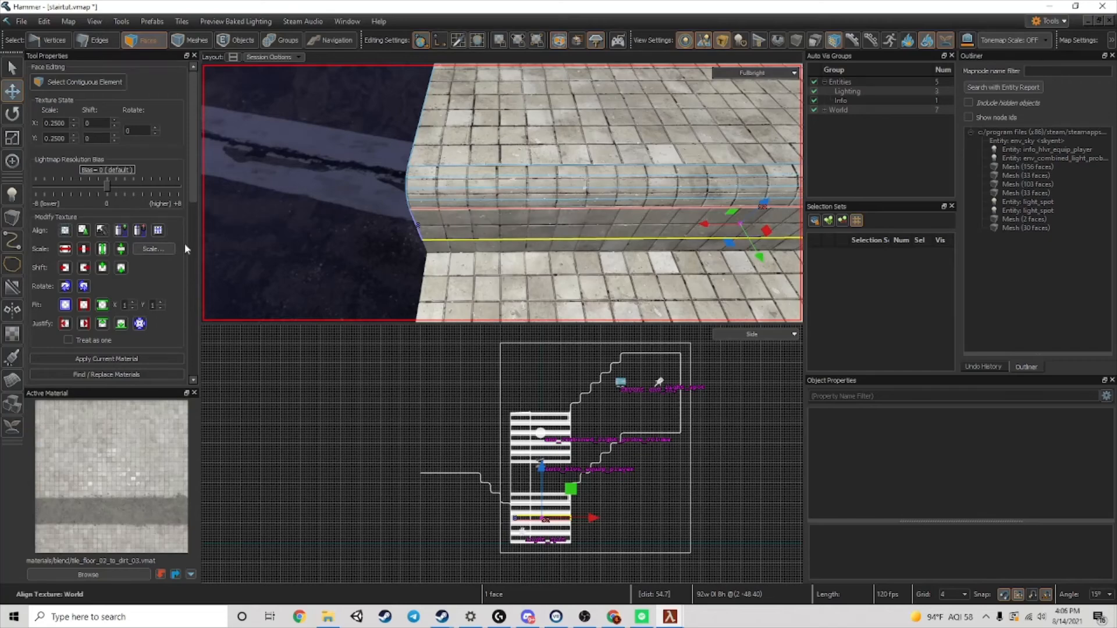
left_click(474, 247)
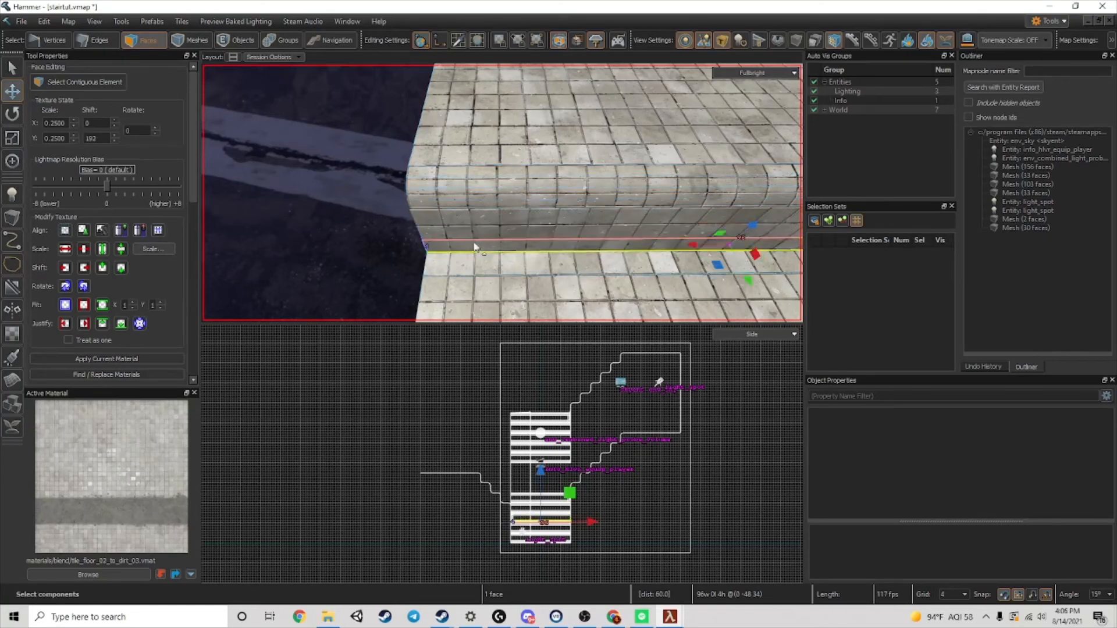
left_click(474, 155)
left_click(66, 231)
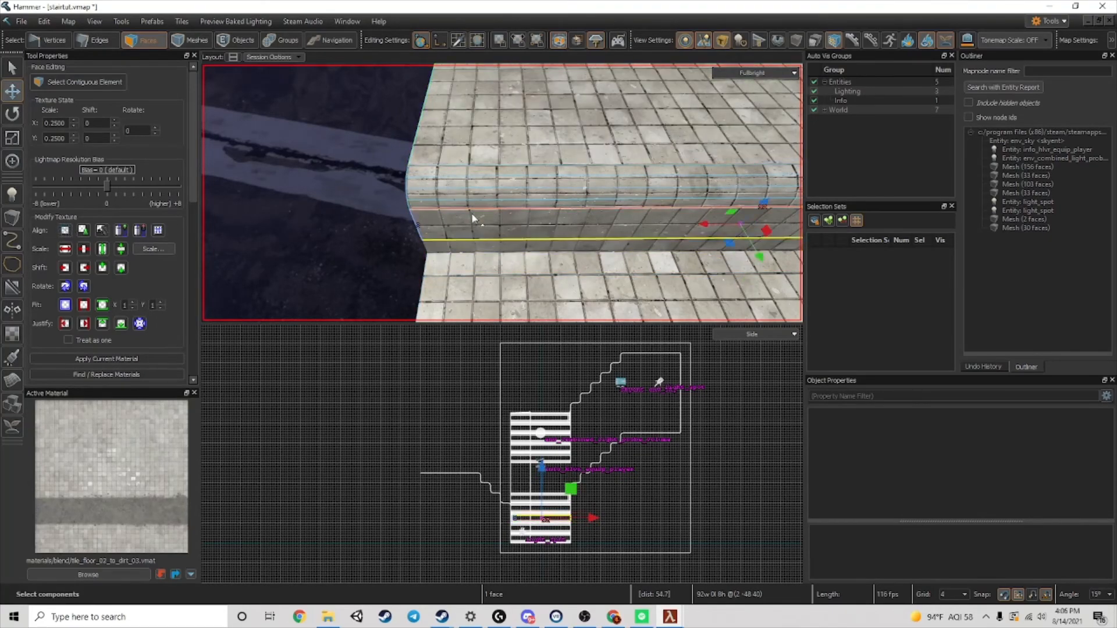
- Reselect the four rounded front-edge faces and widen their UV rectangle by one more tile in the Fast Texturing Tool
left_click(451, 185)
left_click(450, 184, "ctrl")
left_click(449, 194, "ctrl")
left_click(445, 203, "ctrl")
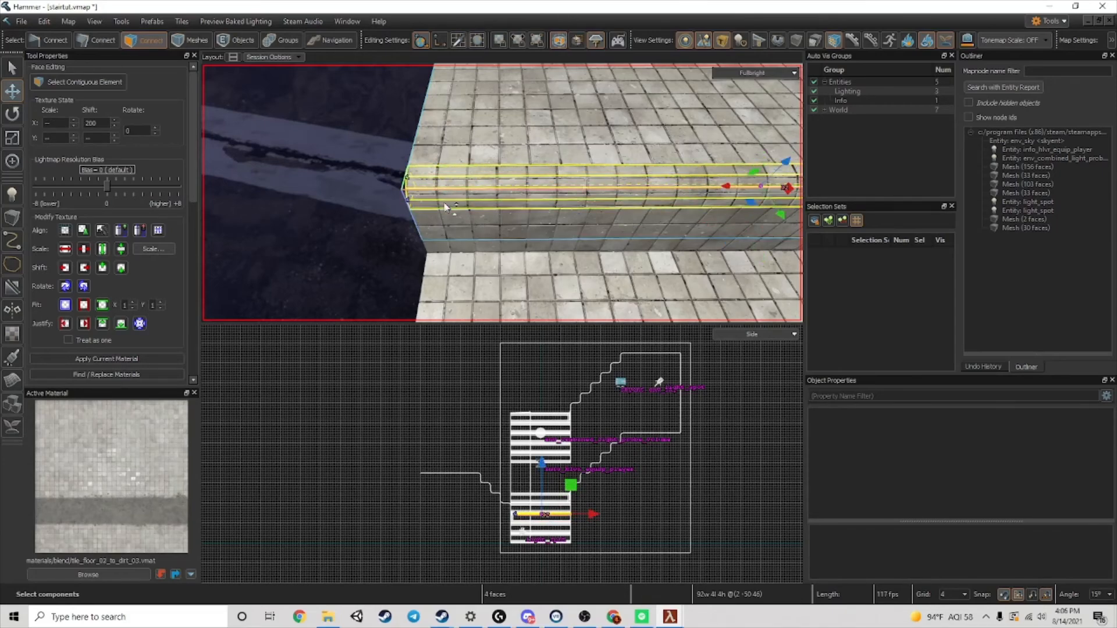
scroll(532, 195, "up", 5)
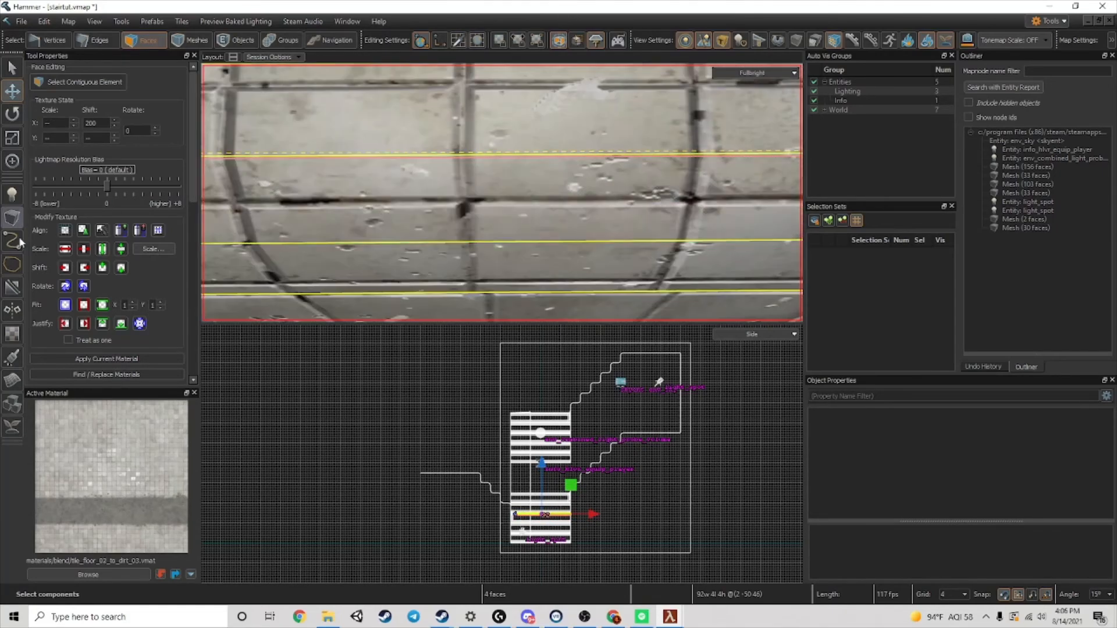
scroll(20, 243, "down", 4)
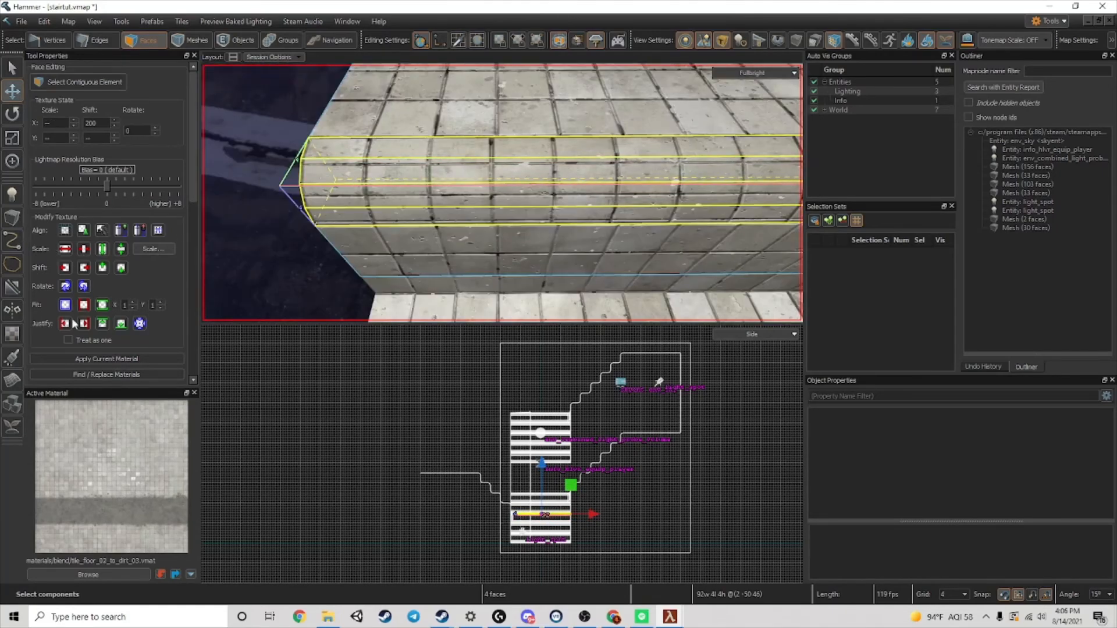
scroll(106, 359, "down", 1)
left_click(106, 355)
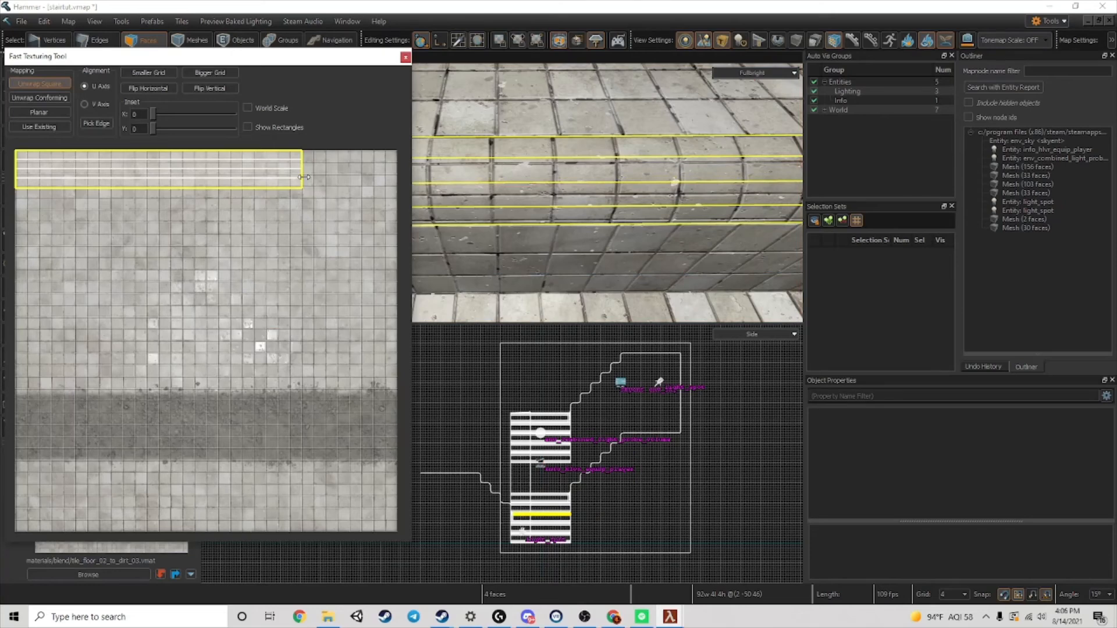
left_click_drag(189, 174, 189, 174)
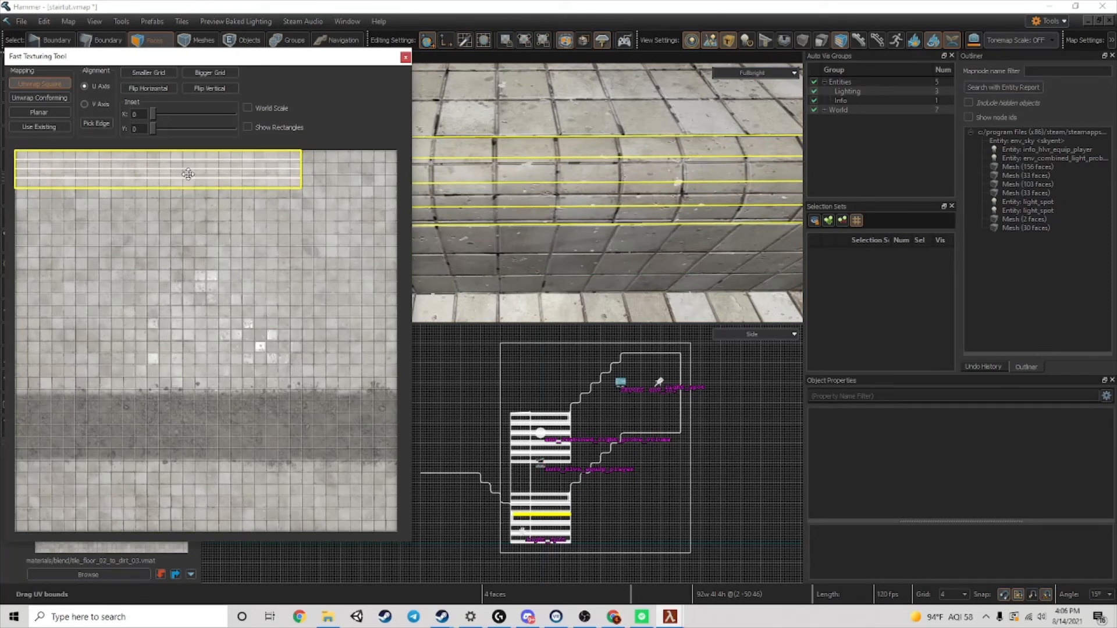
left_click_drag(301, 168, 315, 170)
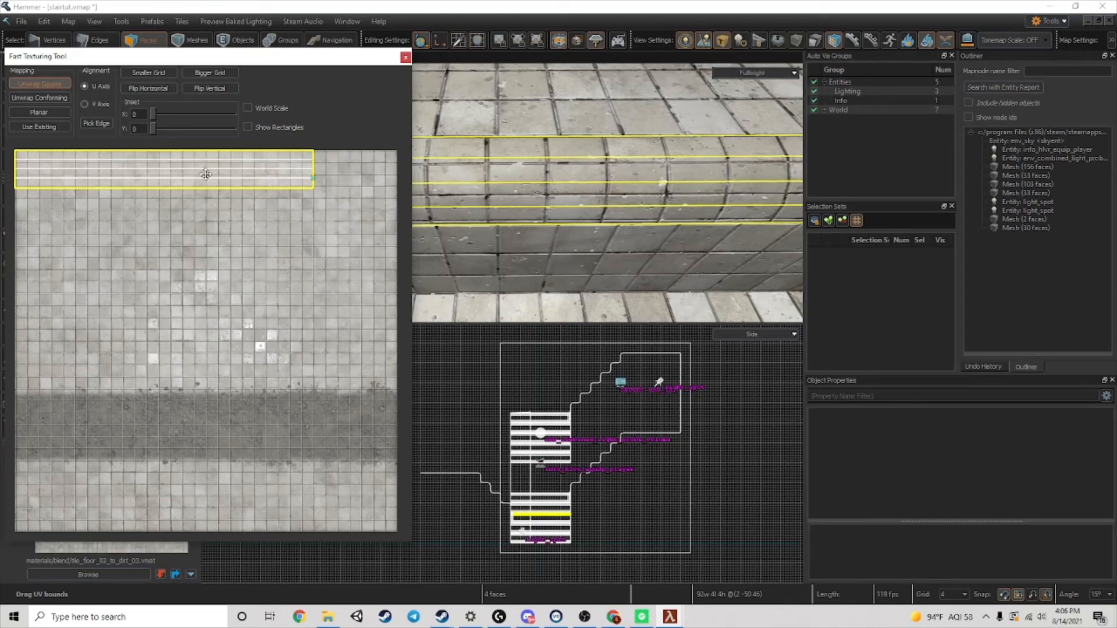
- Move the front edge's UV rectangle towards the middle of the texture and narrow it to match the adjoining tile joints
left_click_drag(206, 174, 130, 263)
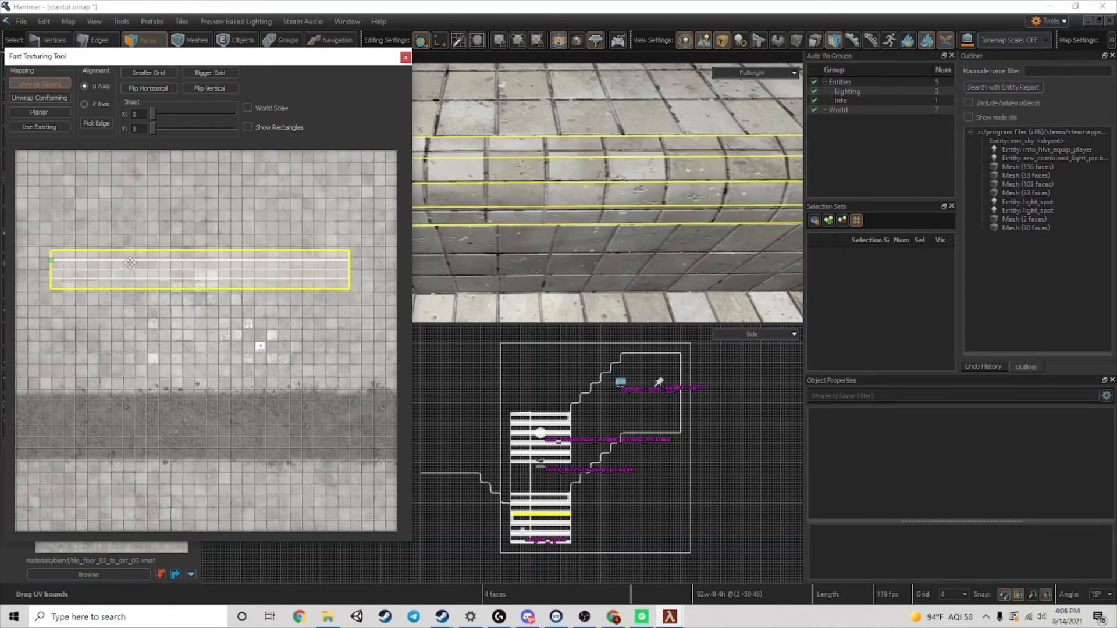
left_click_drag(52, 275, 78, 276)
right_click_drag(720, 208, 678, 222)
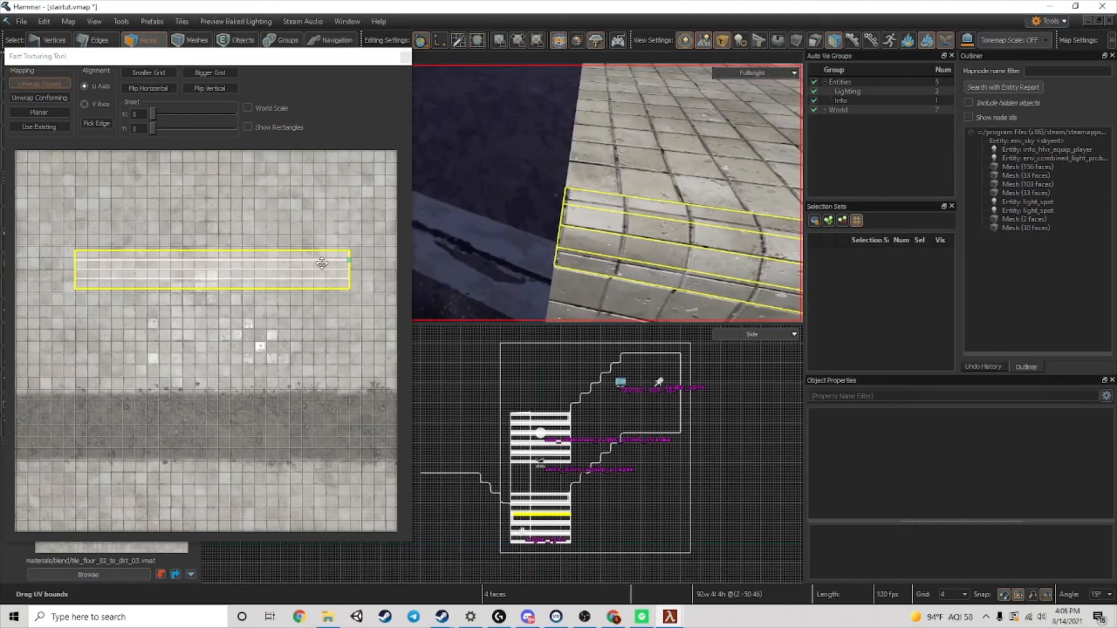
mouse_move(350, 269)
left_mouse_down()
mouse_move(375, 268)
mouse_move(322, 268)
mouse_move(357, 268)
left_mouse_up()
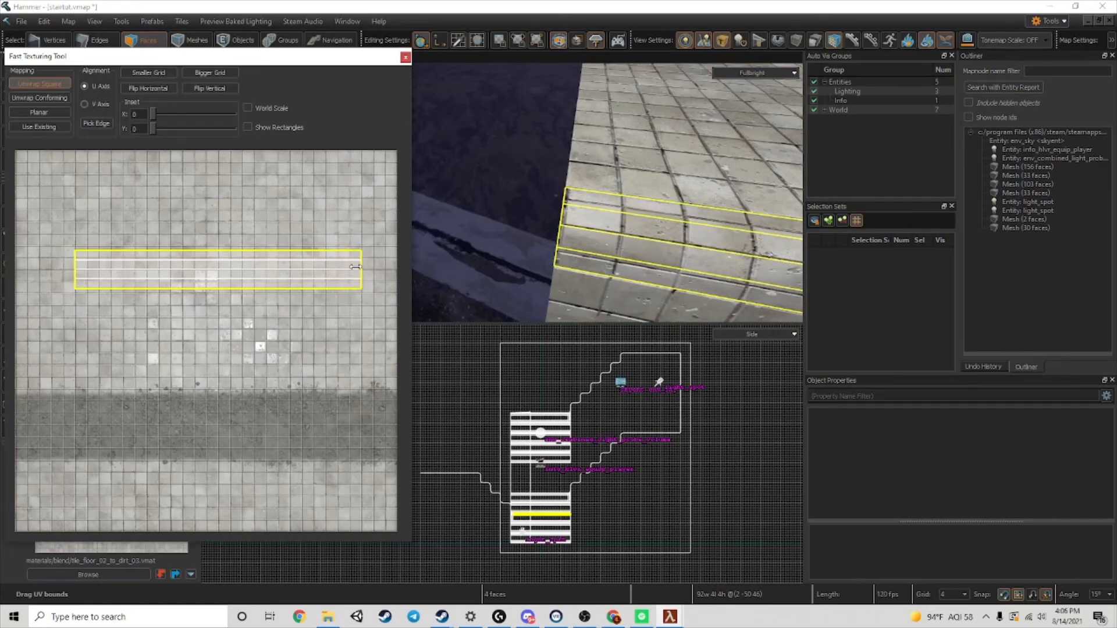
right_click_drag(665, 204, 599, 191)
left_click(353, 269)
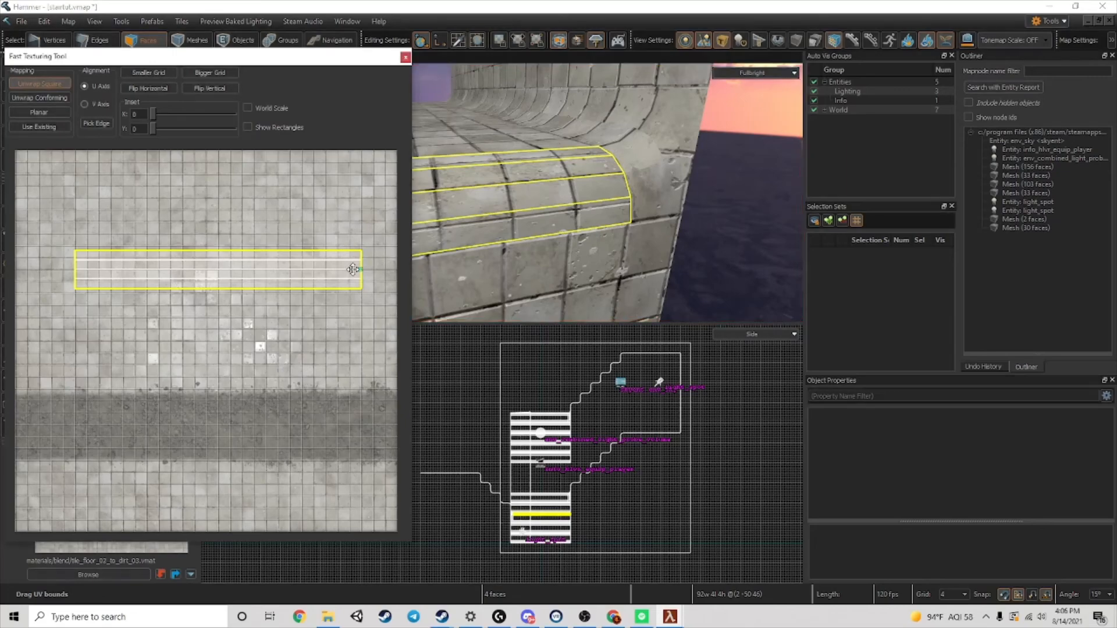
mouse_move(354, 266)
left_mouse_down()
mouse_move(306, 263)
mouse_move(337, 262)
left_mouse_up()
key("Escape")
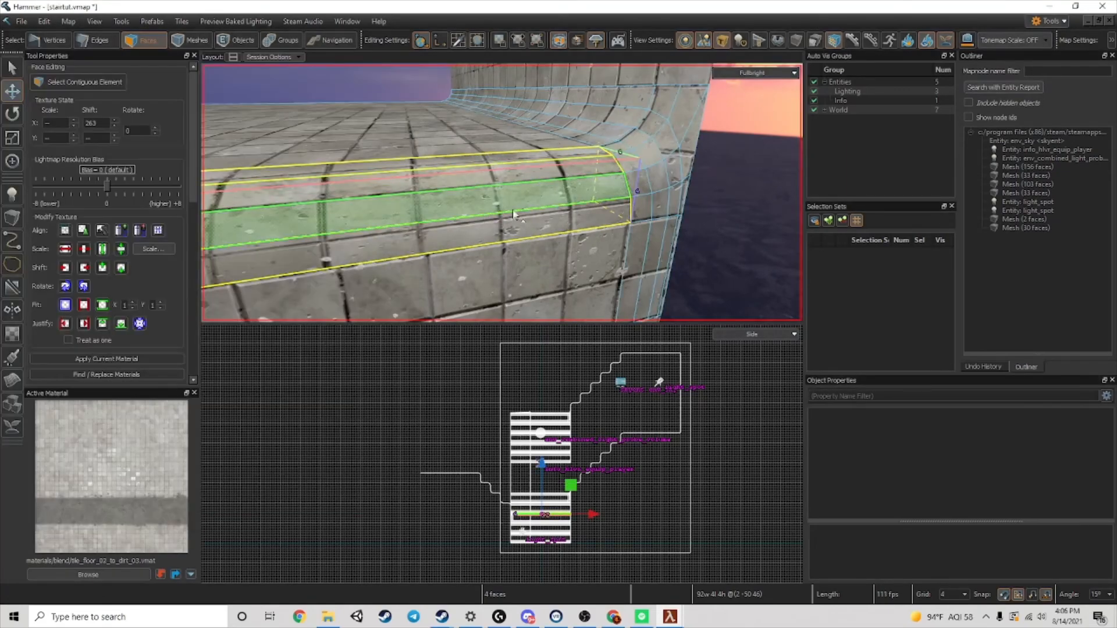
- Remap the front edge in the Fast Texturing Tool with V Axis alignment and reduce its UV rectangle to one tile row high
scroll(125, 370, "down", 1)
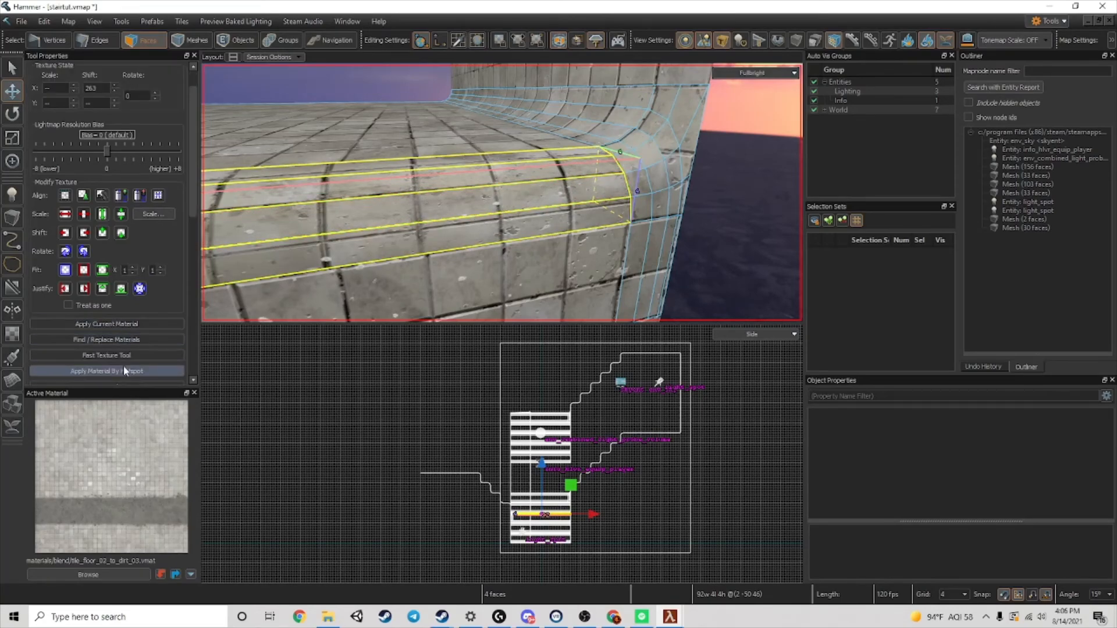
left_click(123, 356)
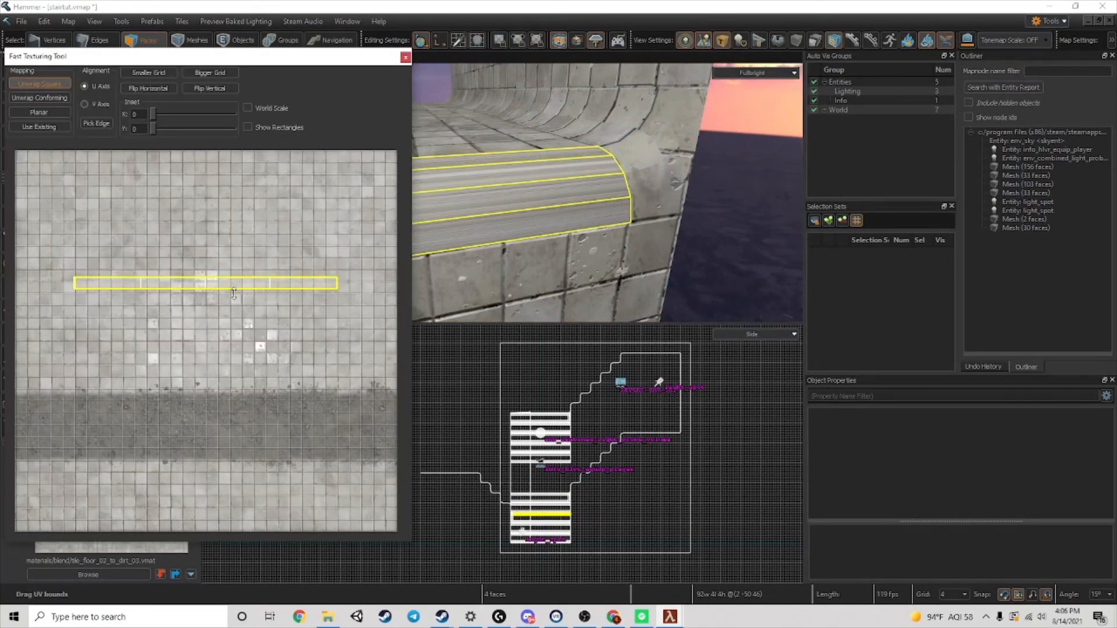
left_click(96, 104)
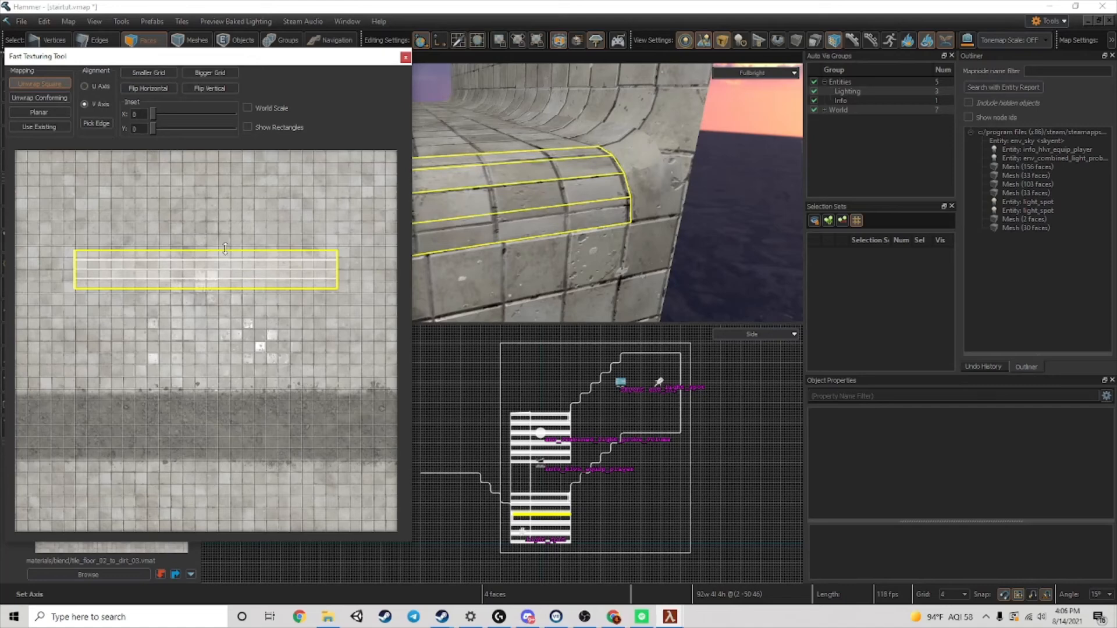
left_click_drag(225, 249, 220, 276)
left_click(406, 57)
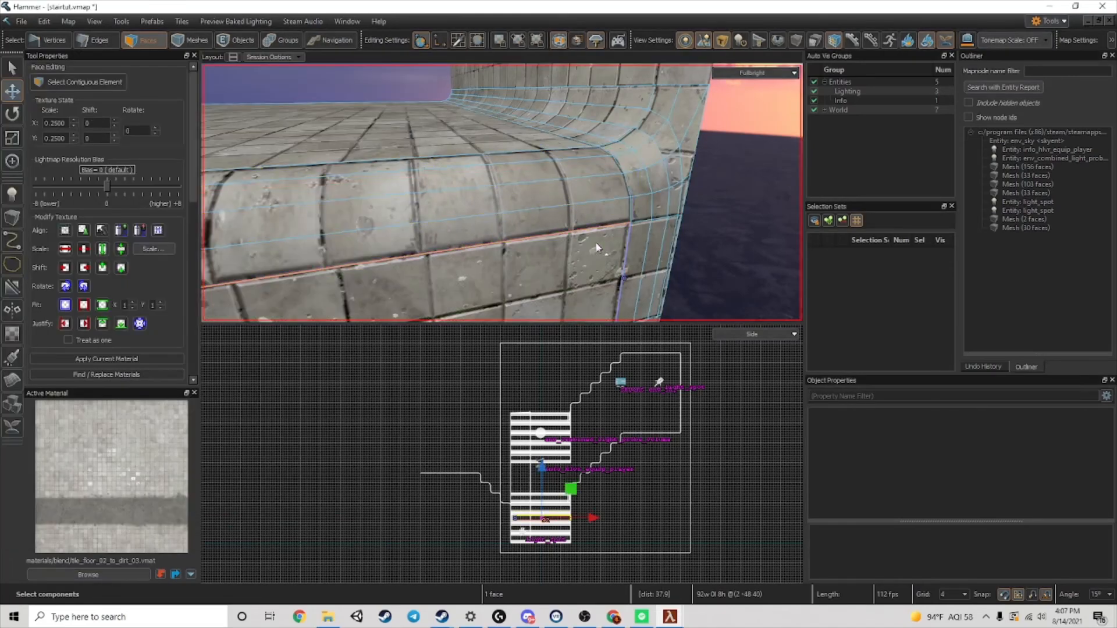
- Inspect how the tiles line up across the landing's rounded front edge, riser and top face
left_click(682, 230)
right_click_drag(682, 231, 645, 226)
scroll(645, 227, "down", 5)
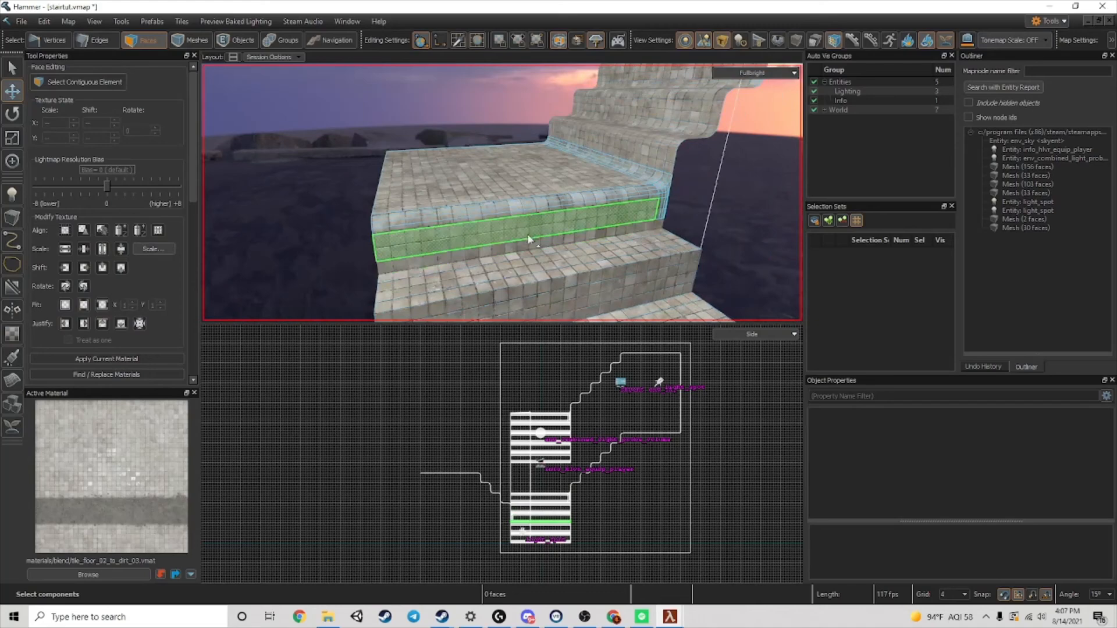
left_click(481, 217)
scroll(466, 245, "up", 3)
left_click(462, 253)
left_click(522, 165)
right_click_drag(512, 180, 477, 180)
scroll(477, 180, "up", 3)
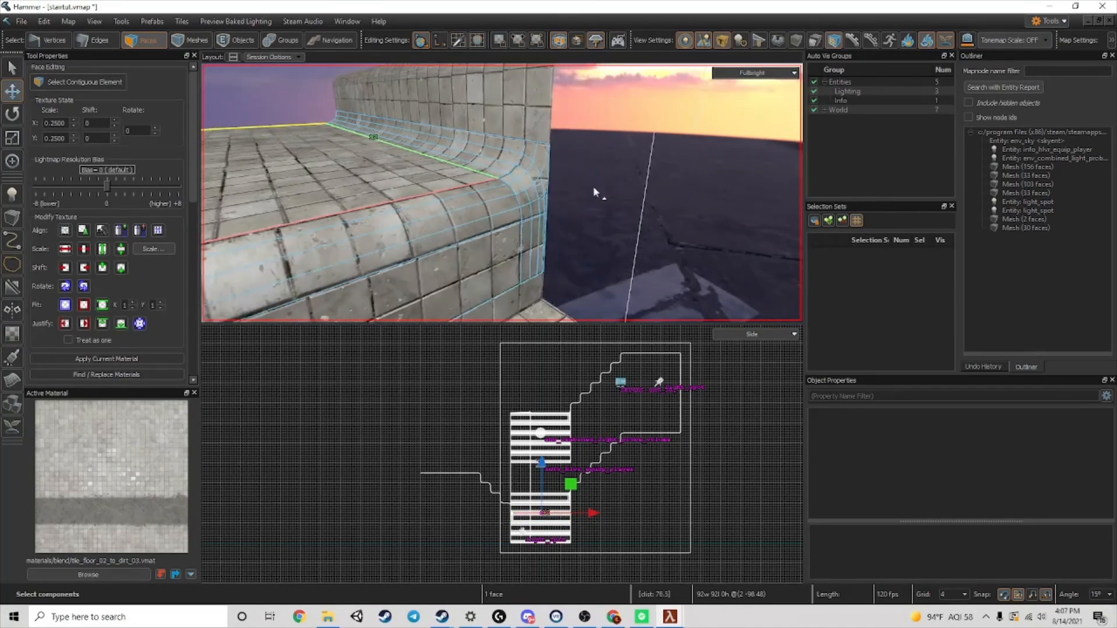
- Select the 16 faces of the landing's rounded corner patch, where the front edge meets the curved wall base
double_click(536, 176)
left_click(597, 173)
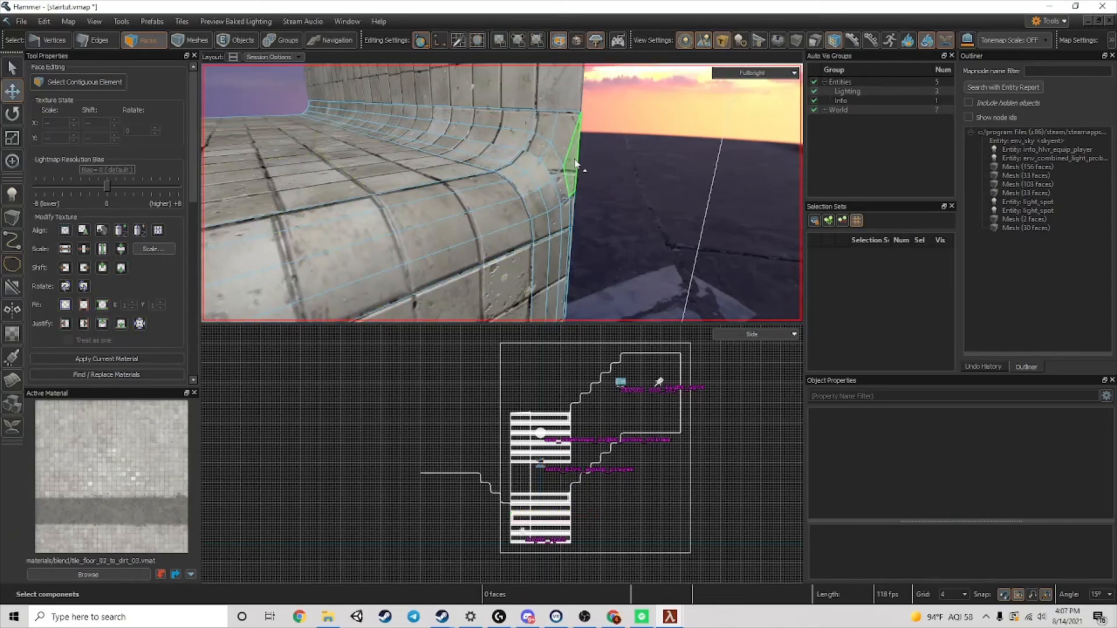
left_click(568, 137, "shift")
left_click_drag(534, 152, 534, 179, "shift")
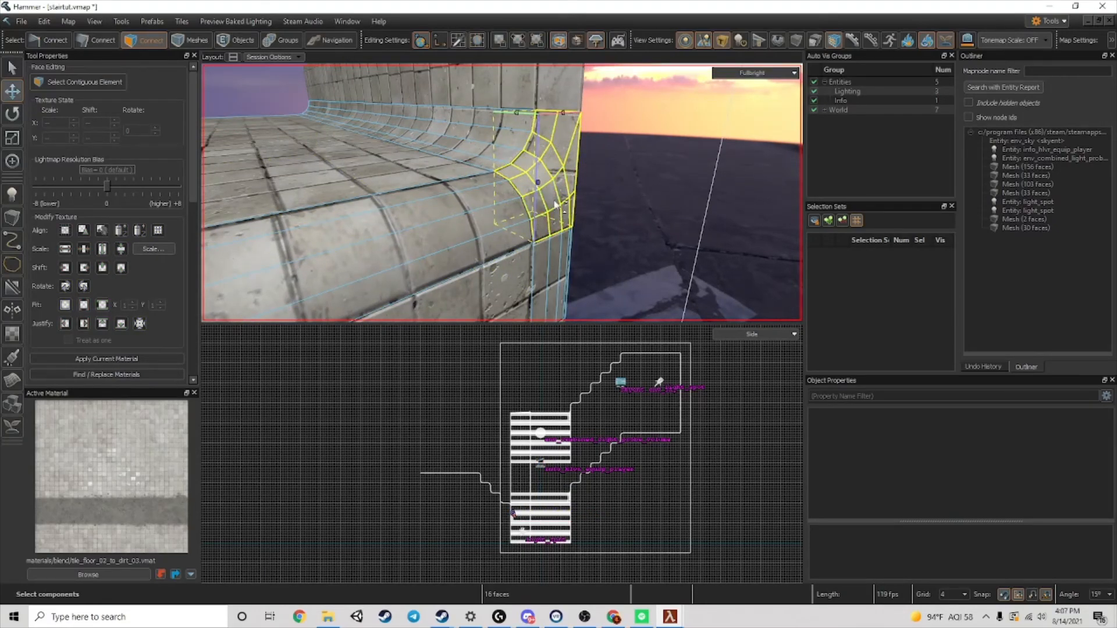
right_click_drag(555, 205, 551, 212)
scroll(549, 210, "up", 3)
scroll(489, 187, "down", 4)
right_click_drag(488, 187, 502, 193)
key("a")
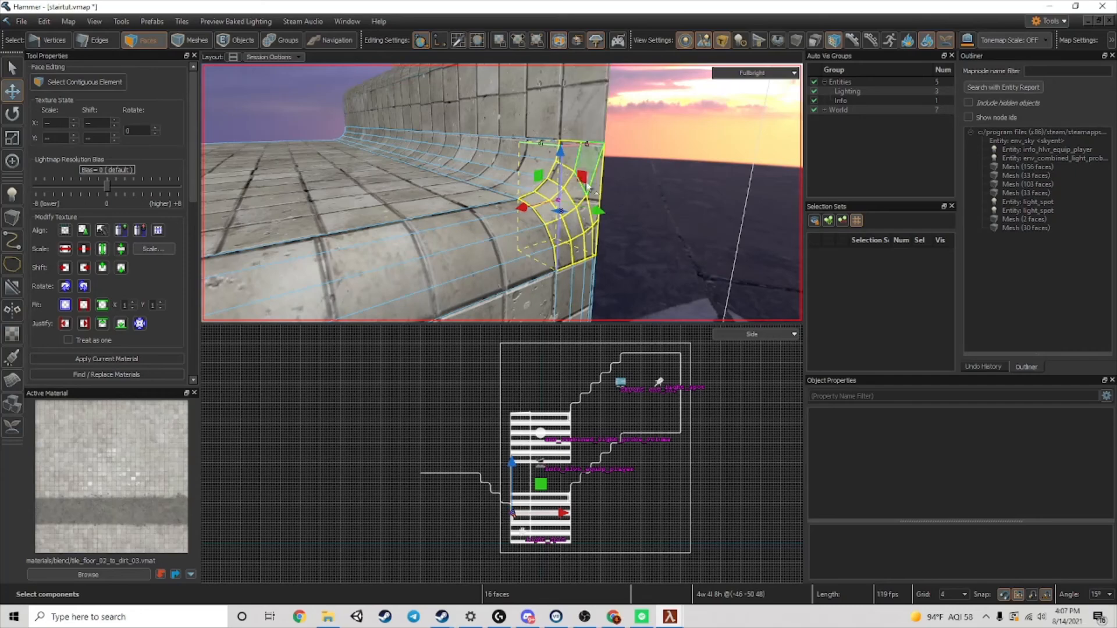
- Map the corner patch in the Fast Texturing Tool onto a single tile near the texture's upper edge
scroll(131, 373, "down", 1)
left_click(125, 356)
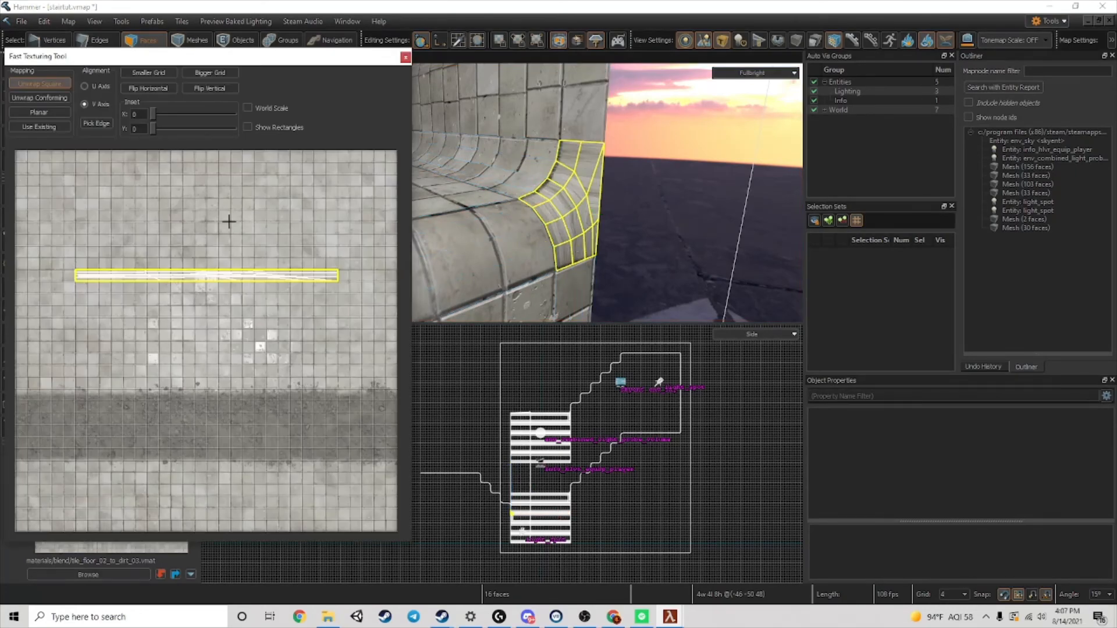
left_click_drag(128, 178, 130, 182)
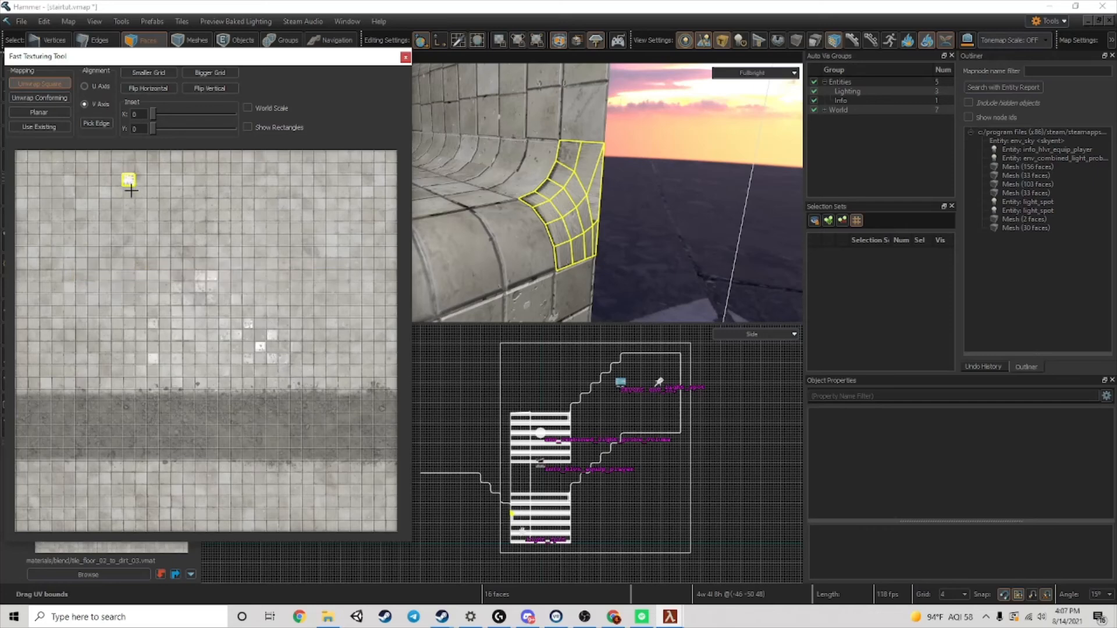
left_click_drag(144, 175, 142, 182)
- Remap the corner patch with Unwrap Conforming mapping and V Axis alignment, shifting its UV rectangle along the row to another single tile
left_click(57, 98)
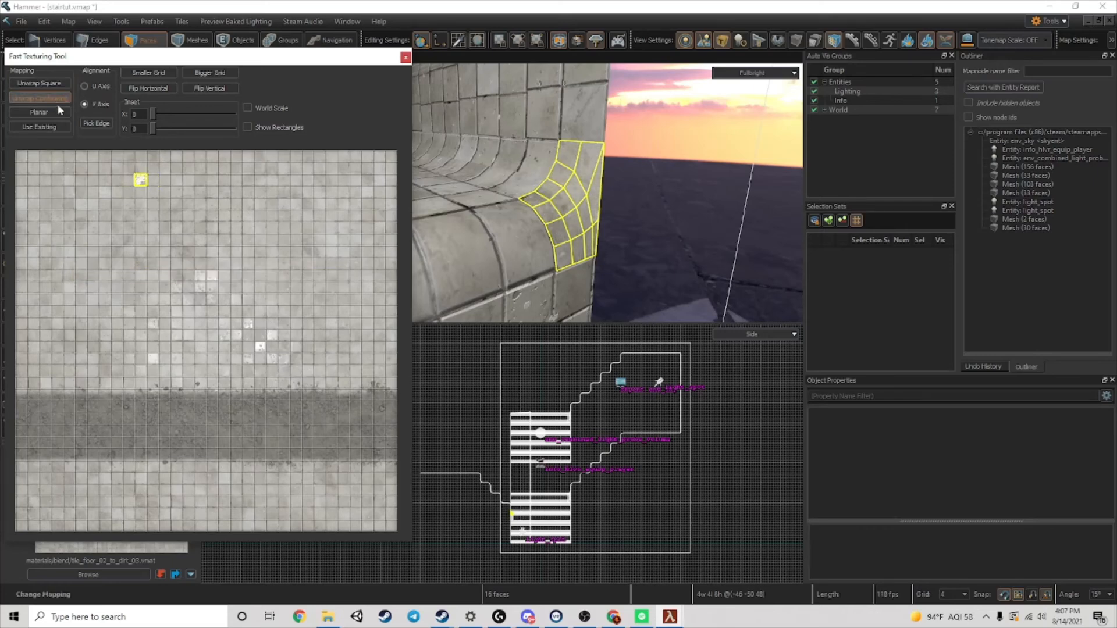
left_click(41, 113)
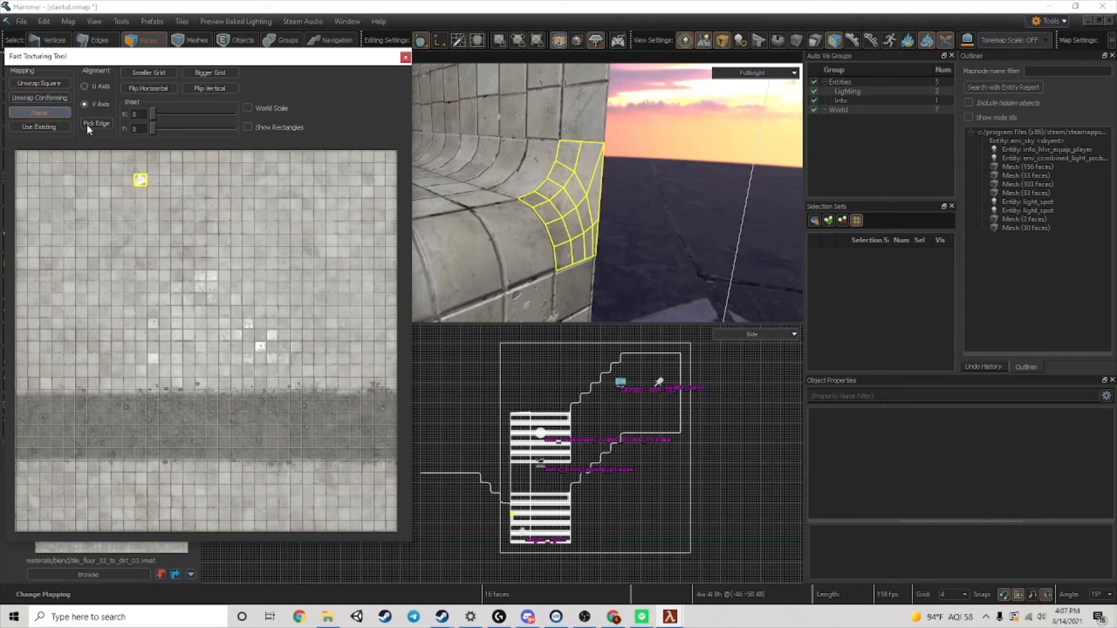
left_click_drag(148, 182, 160, 183)
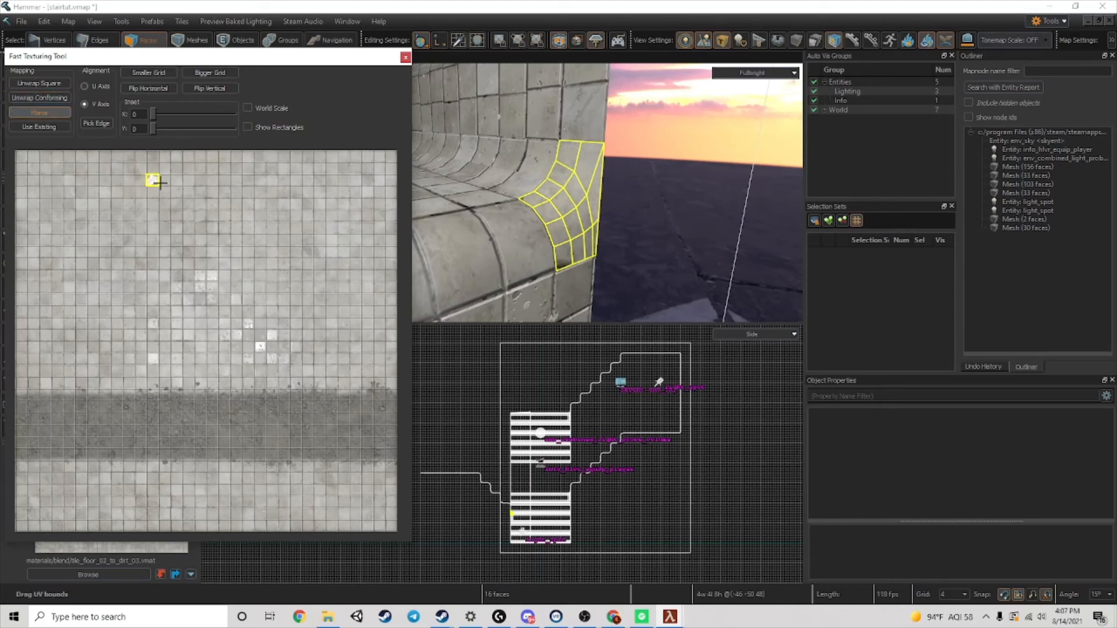
left_click(65, 97)
left_click(93, 86)
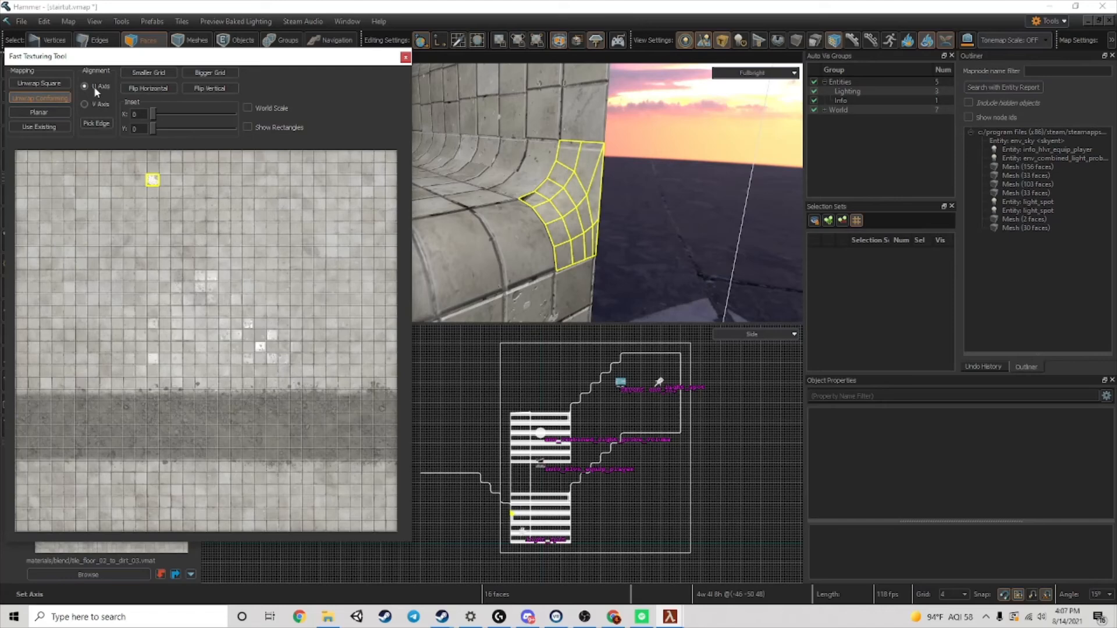
left_click(64, 83)
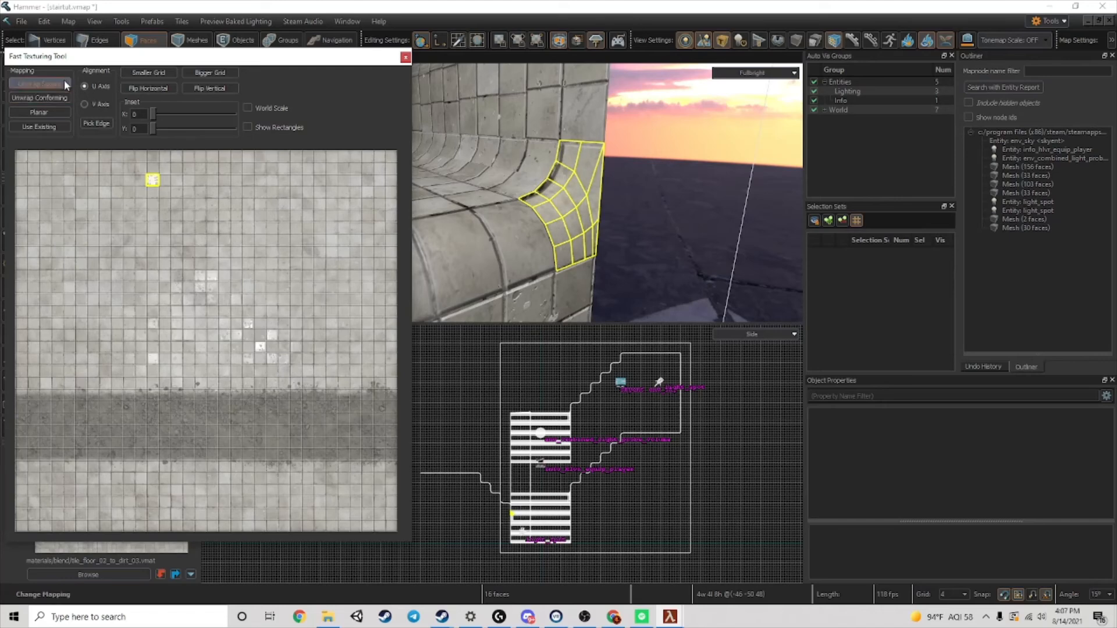
left_click(50, 116)
left_click(98, 103)
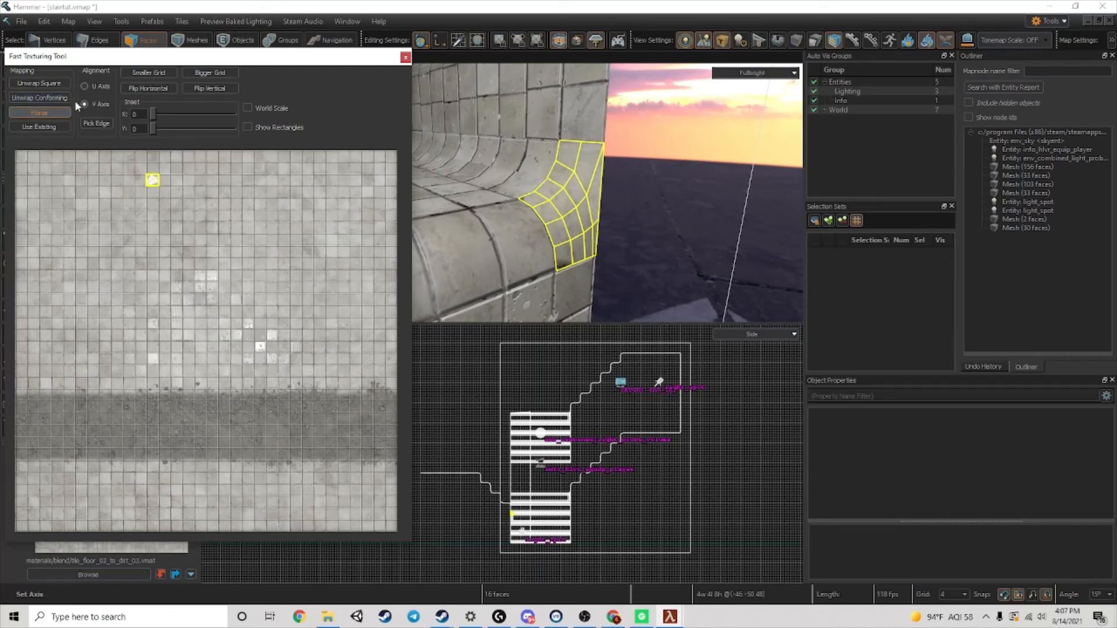
left_click(61, 98)
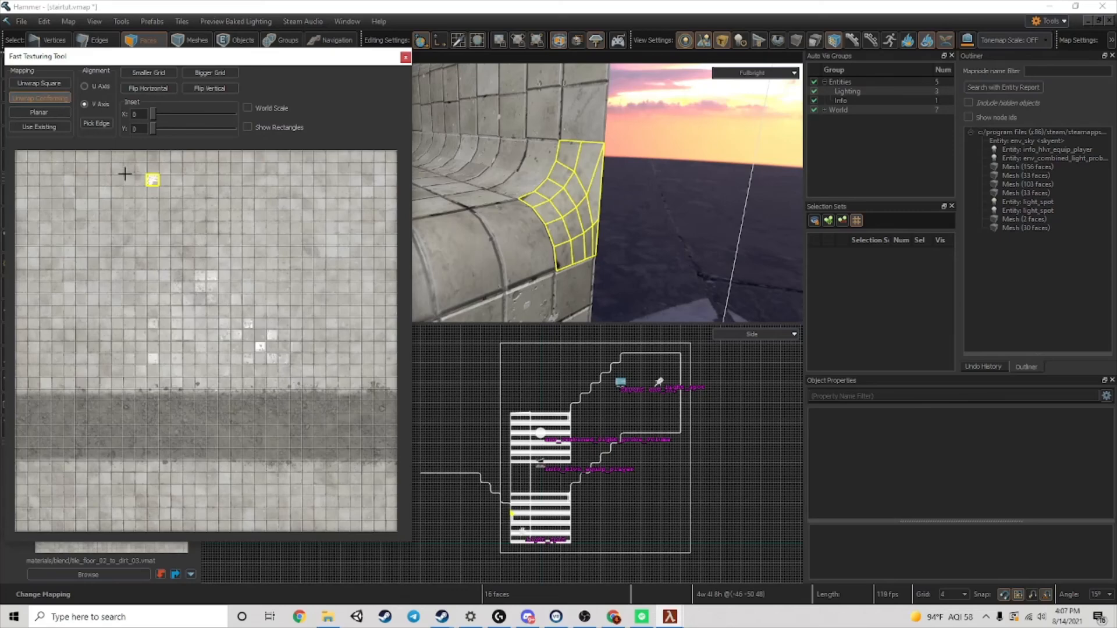
left_click_drag(168, 176, 167, 182)
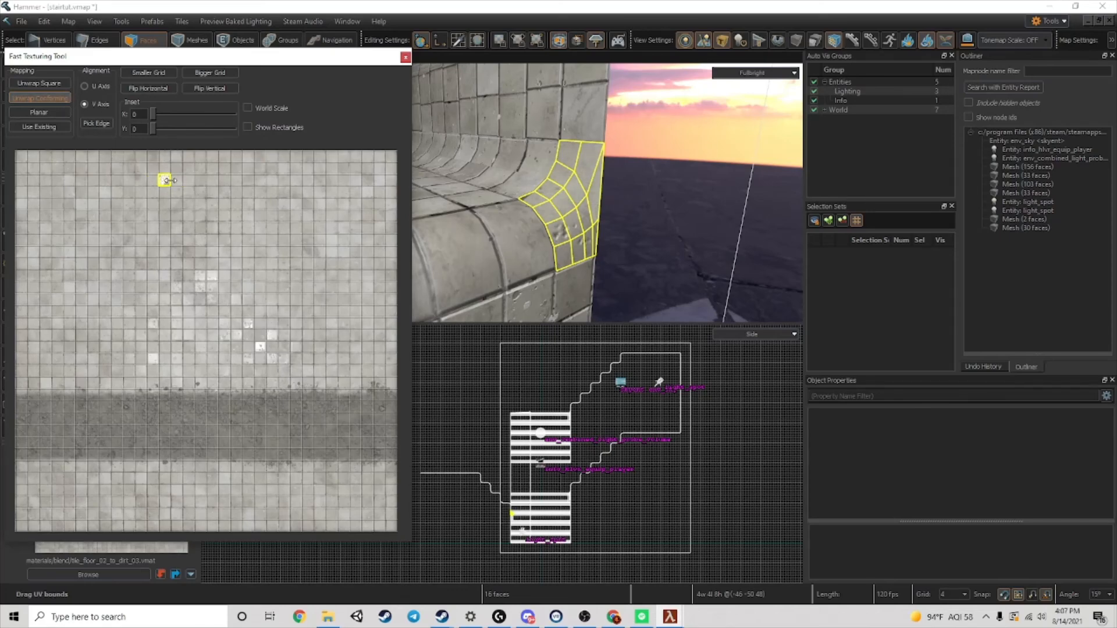
left_click(406, 57)
- Select the four long faces of the curved strip where the landing floor meets the wall base
left_click(617, 198)
scroll(671, 204, "down", 5)
right_click_drag(671, 204, 502, 193)
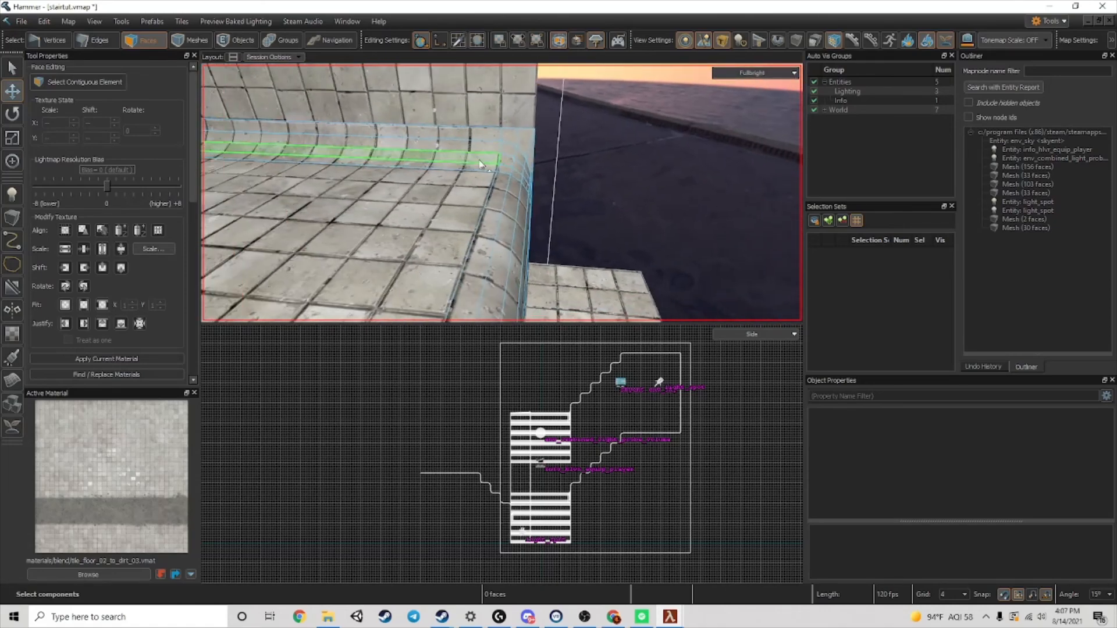
left_click_drag(484, 169, 482, 138)
right_click_drag(482, 137, 502, 192)
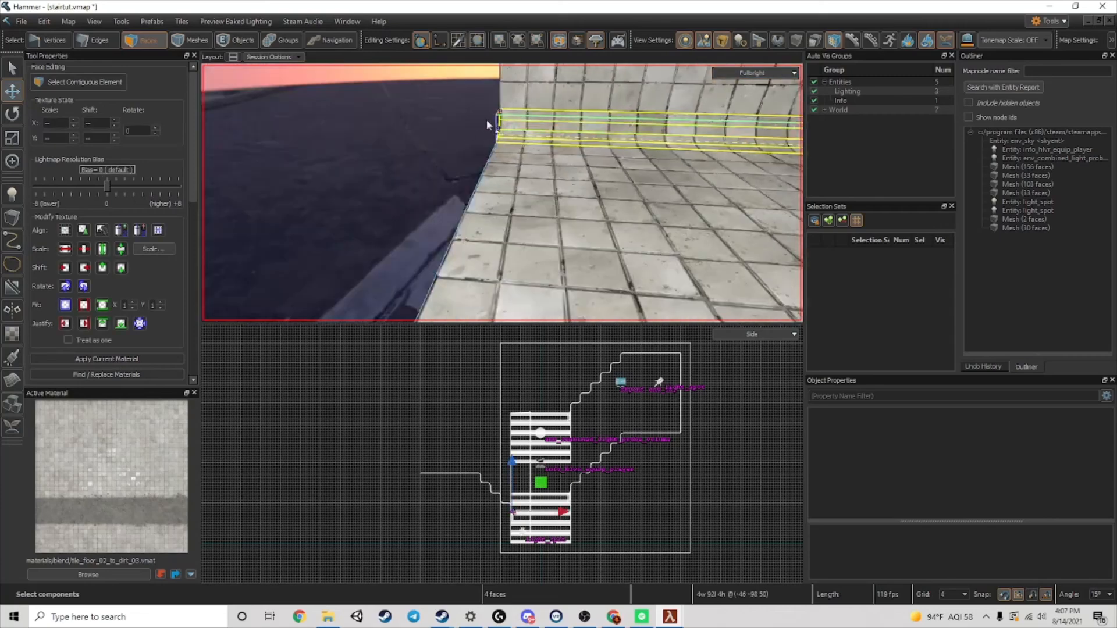
- Map the curved strip in the Fast Texturing Tool with Planar mapping and U Axis alignment, stretching its UV rectangle along one tile row
scroll(103, 371, "down", 1)
left_click(103, 358)
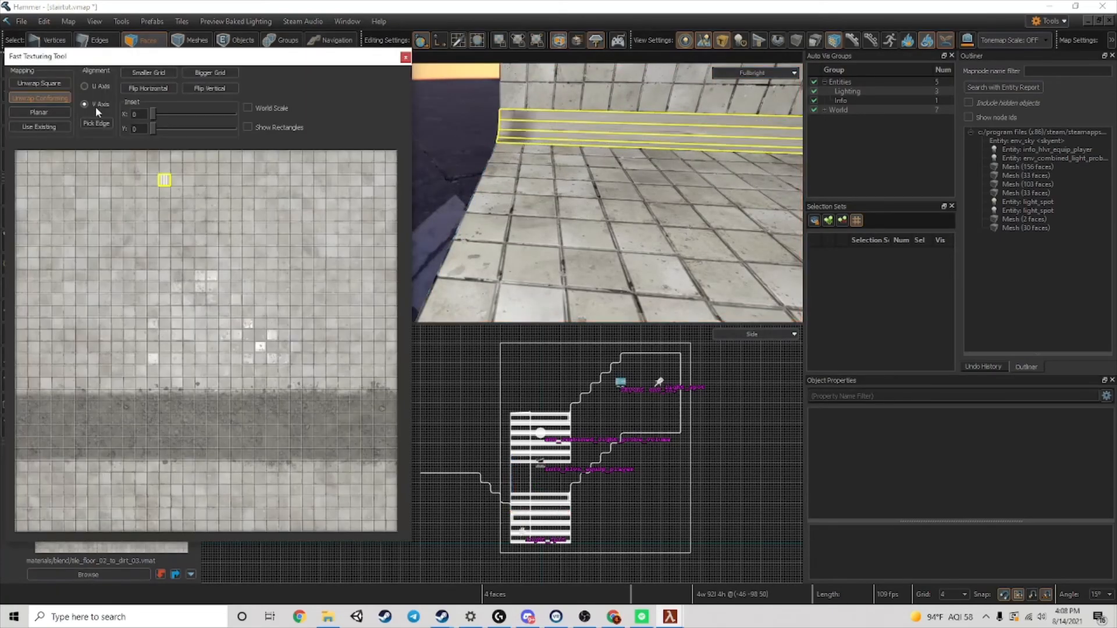
left_click(64, 113)
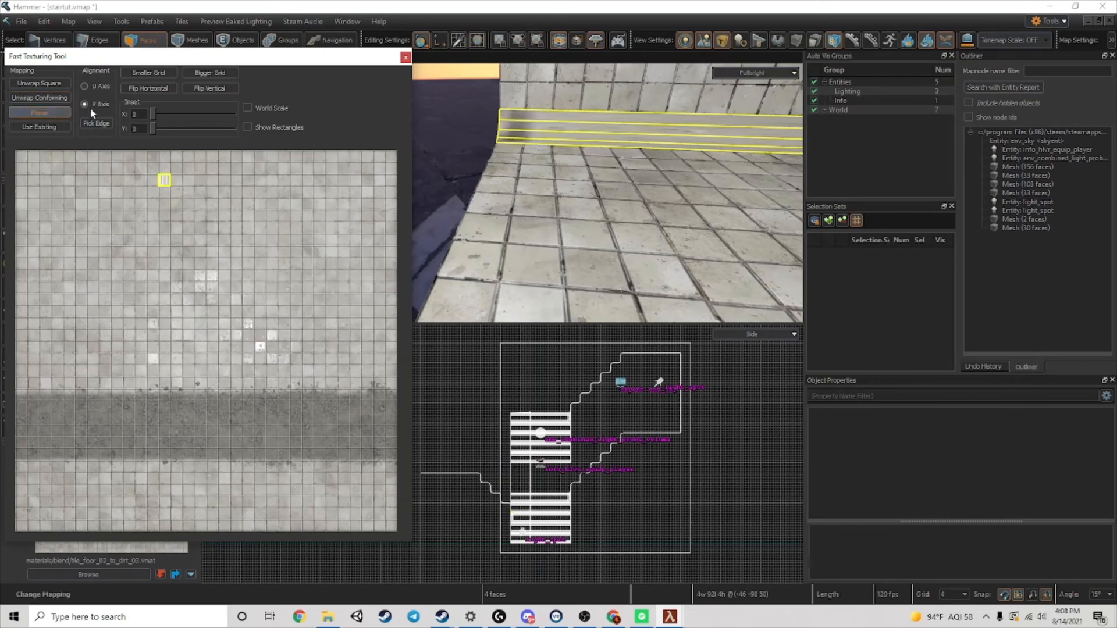
left_click(86, 86)
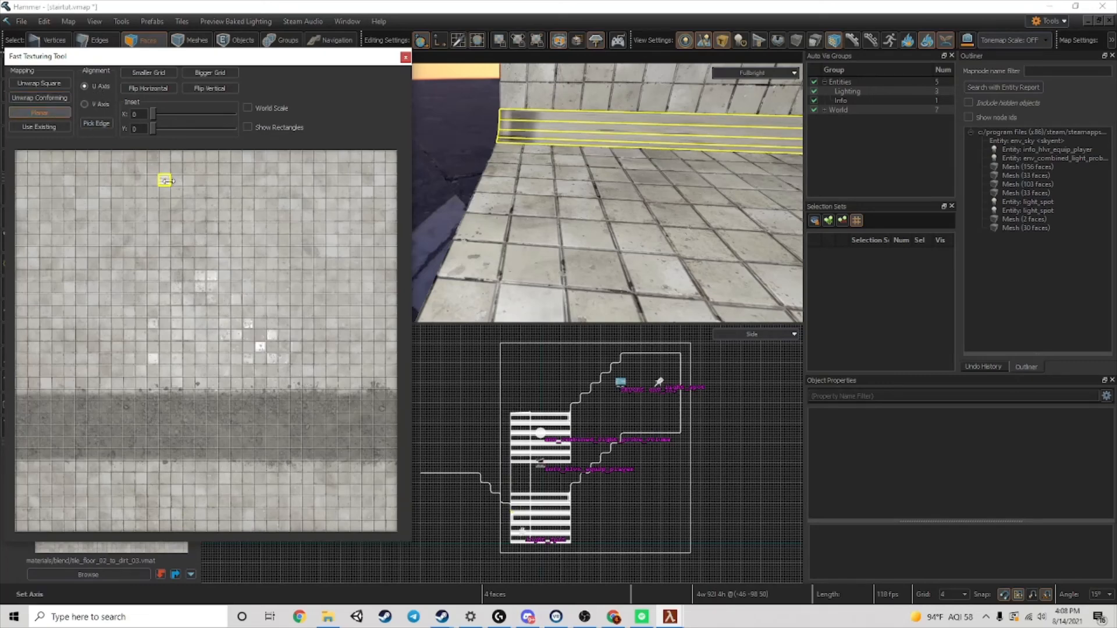
left_click_drag(167, 181, 435, 198)
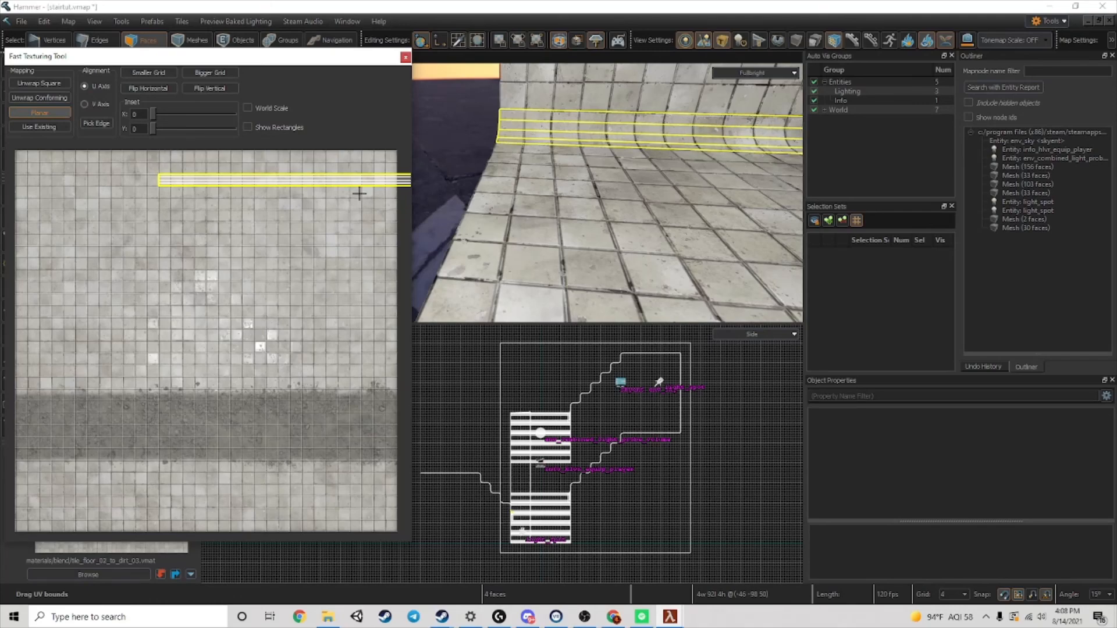
right_click_drag(559, 204, 615, 204)
key("Escape")
left_click(304, 203)
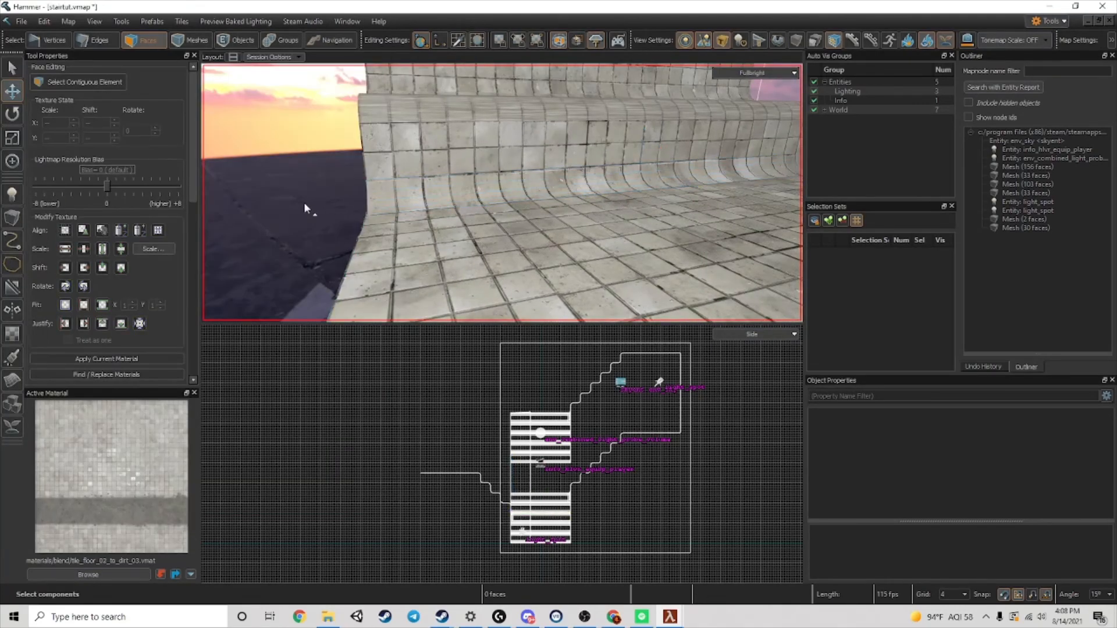
- Inspect the tile alignment along the curved wall base and across the landing's top face
right_click_drag(454, 192, 670, 192)
left_click(509, 212)
left_click(600, 202)
key("s")
mouse_move(503, 193)
right_mouse_down()
mouse_move(427, 205)
mouse_move(502, 193)
right_mouse_up()
left_click(564, 128)
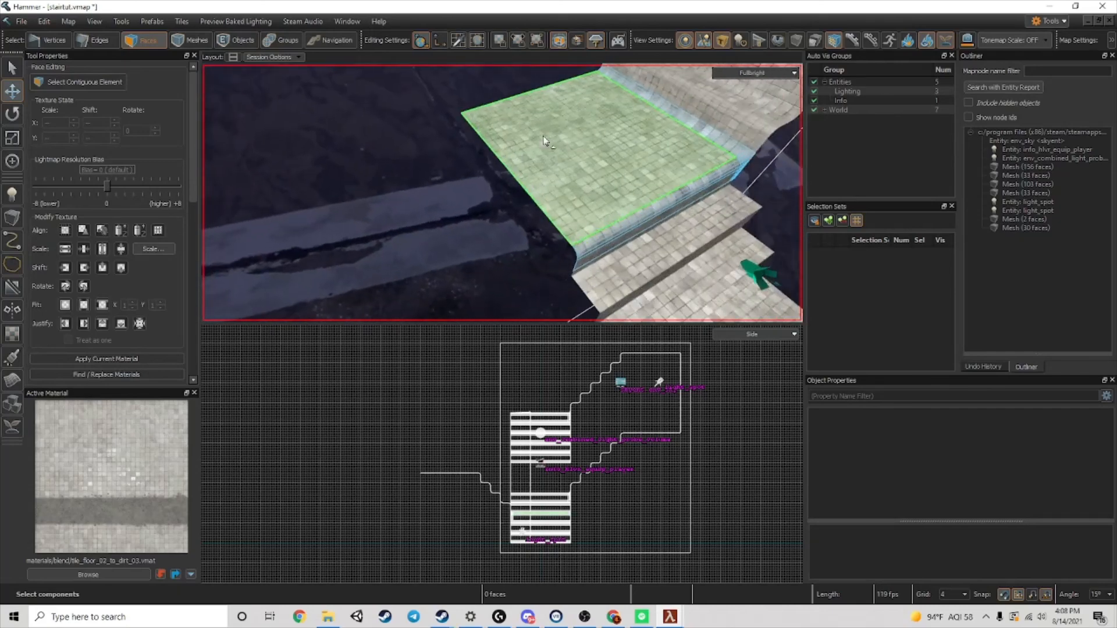
right_click_drag(565, 128, 502, 193)
key("w")
key("s")
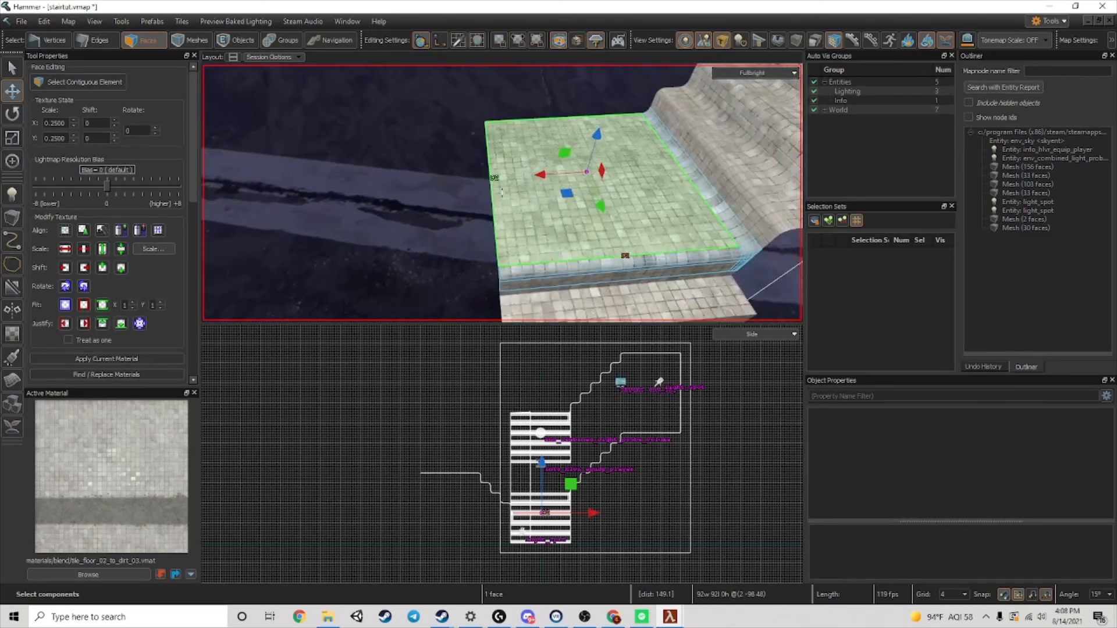
right_click_drag(542, 133, 541, 133)
- Extrude the landing's two outer top edges upward into tiled walls about 104 units high
key("2")
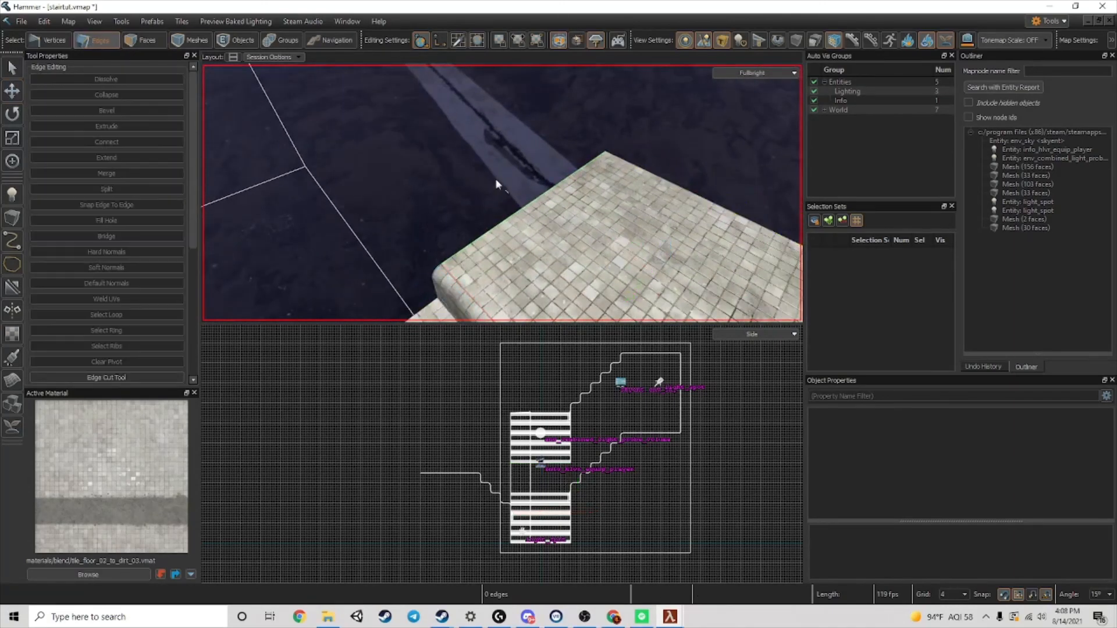
left_click(539, 197)
left_click(661, 182, "shift")
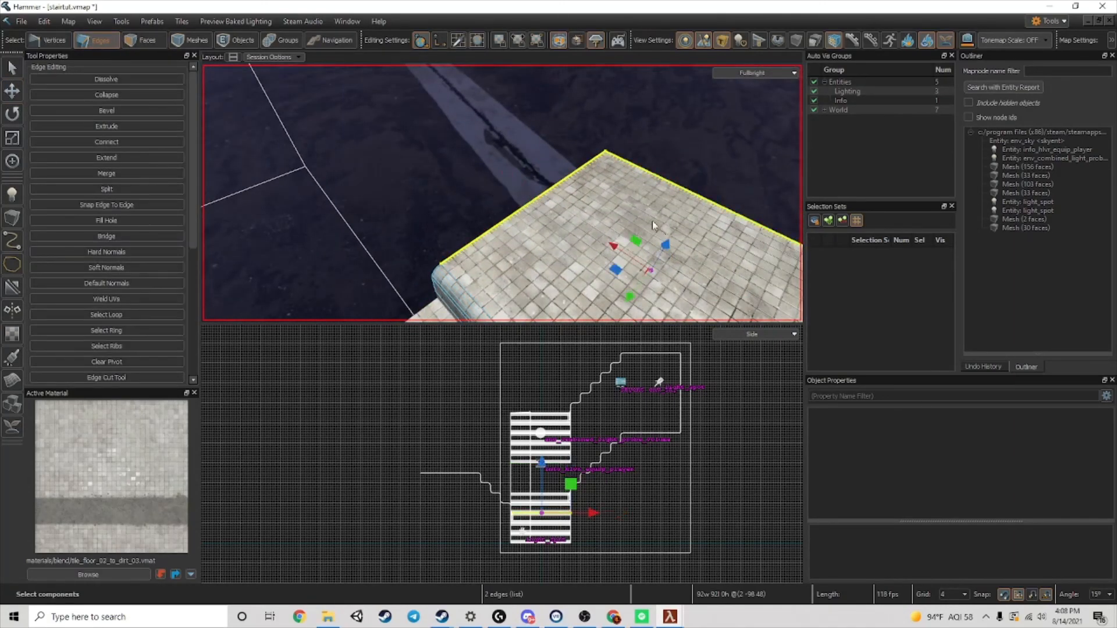
left_click_drag(675, 247, 680, 99, "shift")
right_click_drag(681, 99, 620, 230)
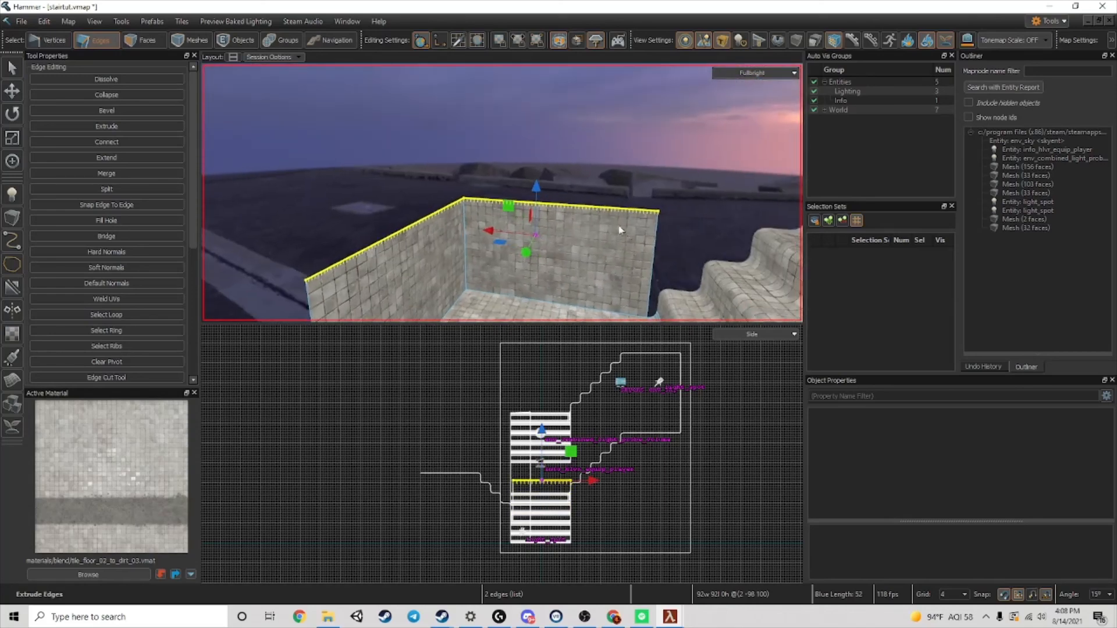
left_click_drag(536, 188, 541, 35)
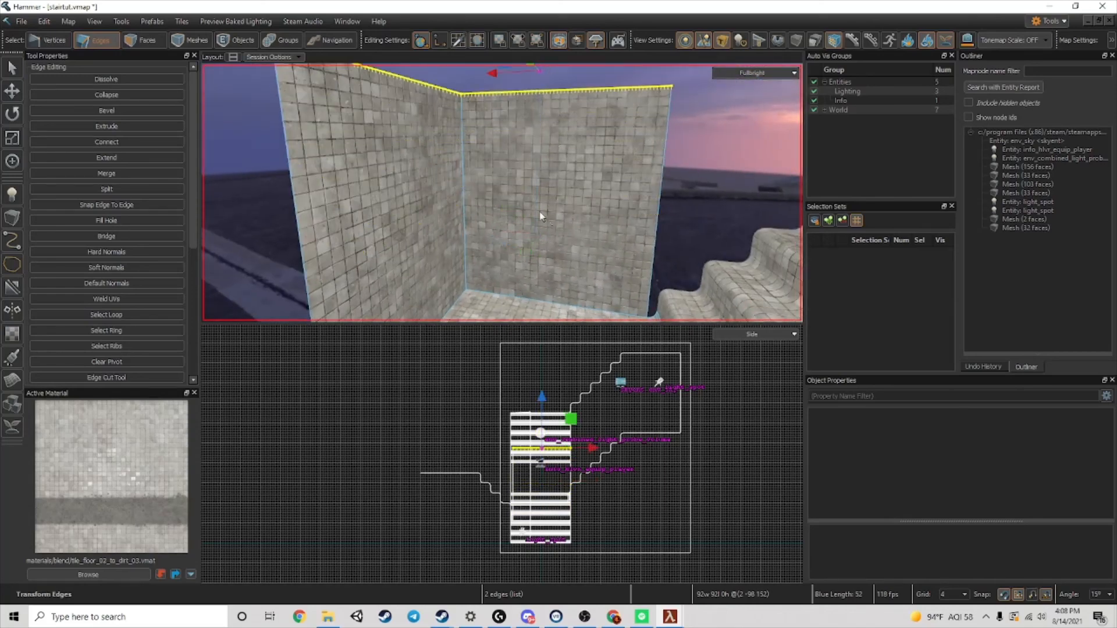
- Cut a vertical edge from floor to top through the first landing wall, about 44 units from the corner
right_click_drag(490, 256, 504, 202)
key("c")
left_click(428, 183)
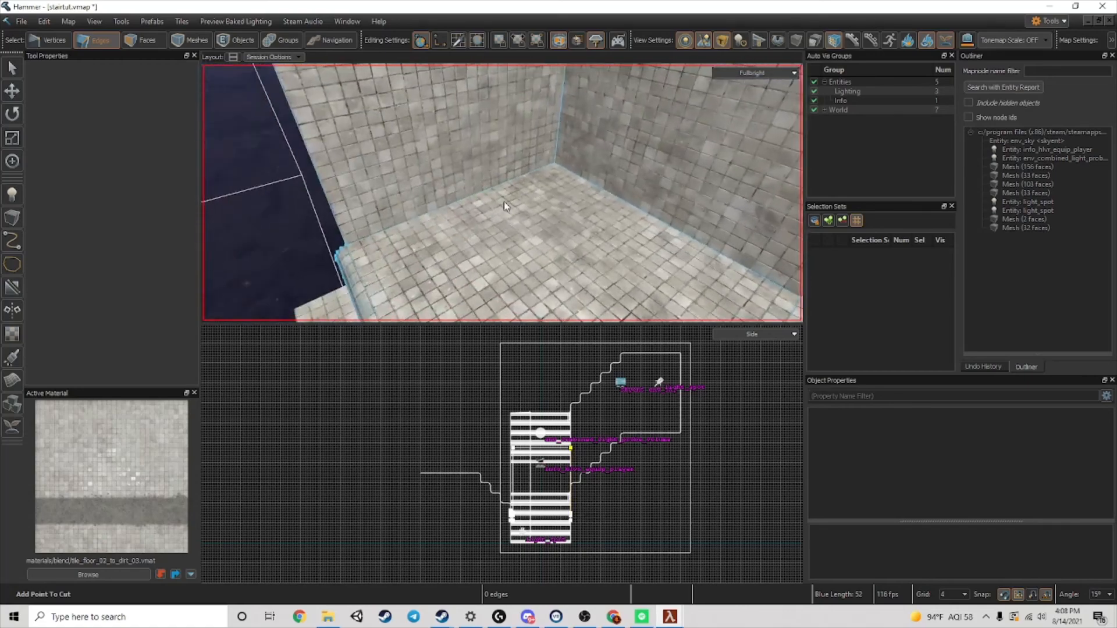
left_click(475, 195)
key("Return")
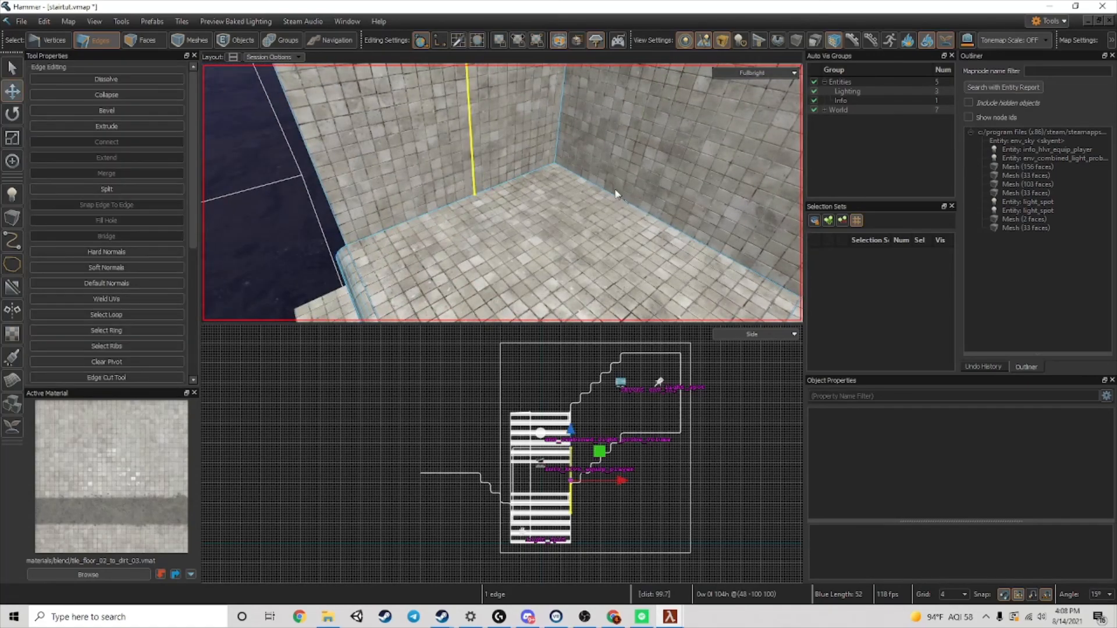
key("Escape")
- Cut a matching vertical edge through the adjoining landing wall, about 40 units from the corner
key("c")
left_click(630, 204)
right_click_drag(630, 204, 643, 180)
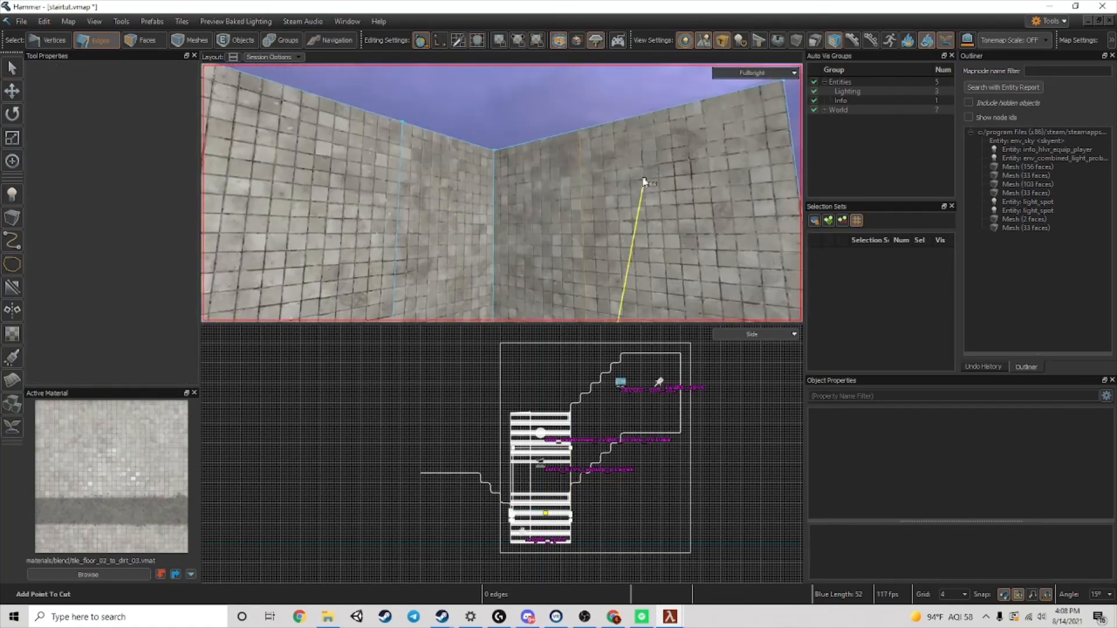
key("Return")
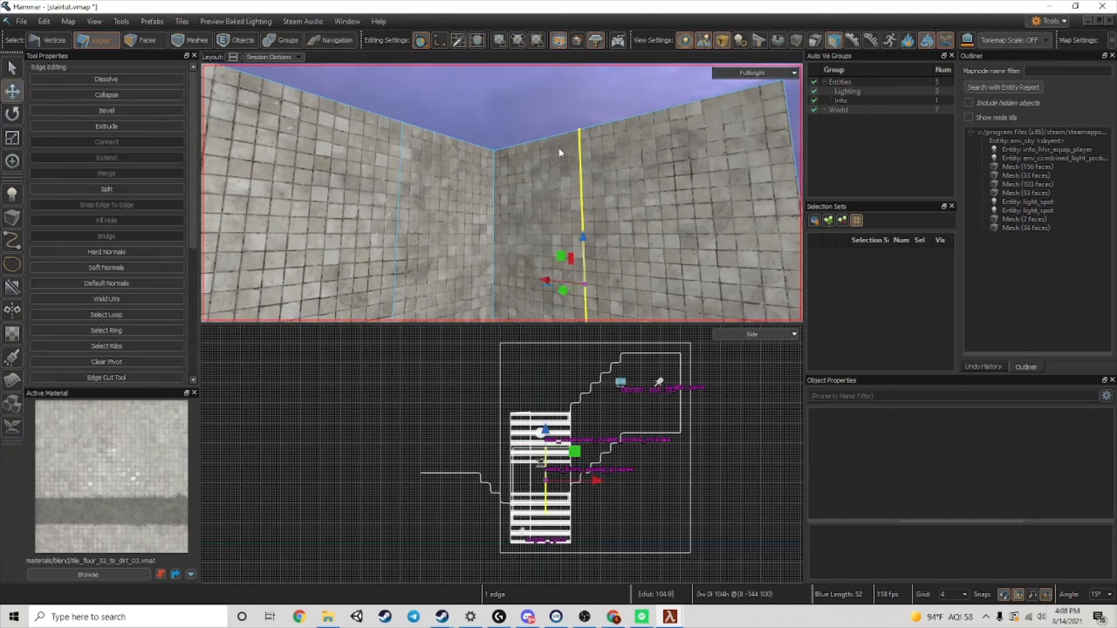
key("Escape")
- Delete the two wall faces between the vertical cuts to open up the landing's corner
left_click(144, 40)
left_click(350, 160)
left_click(527, 181)
left_click(470, 180)
left_click(470, 178)
key("Insert")
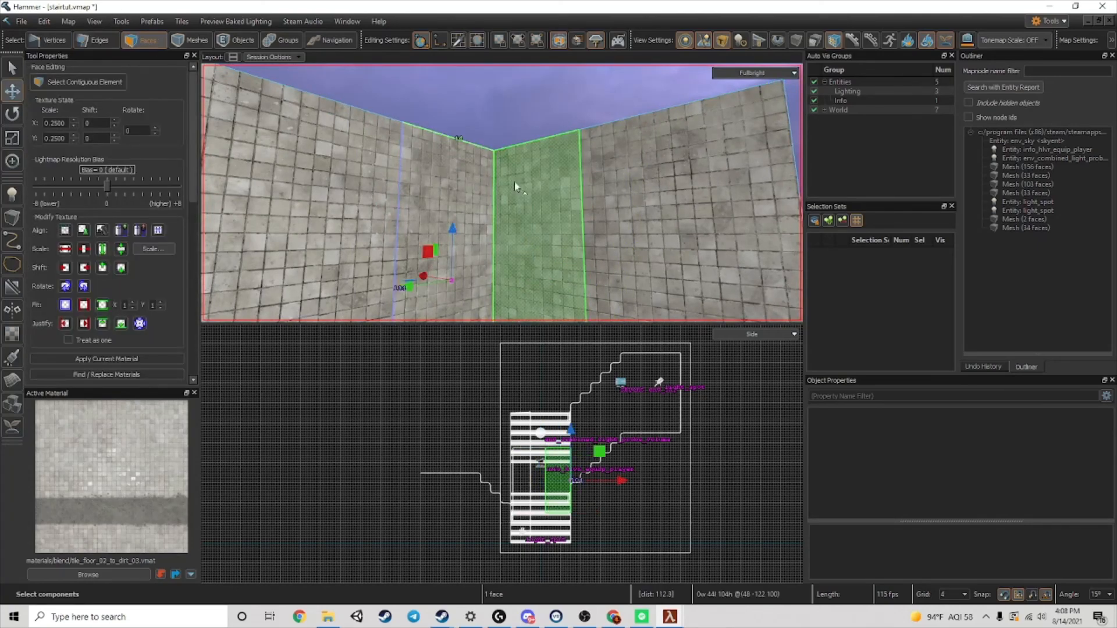
left_click(514, 182)
key("Delete")
left_click(475, 182)
key("Delete")
- Bridge the two open vertical wall edges with an interpolated curve of 16 steps
left_click(119, 37)
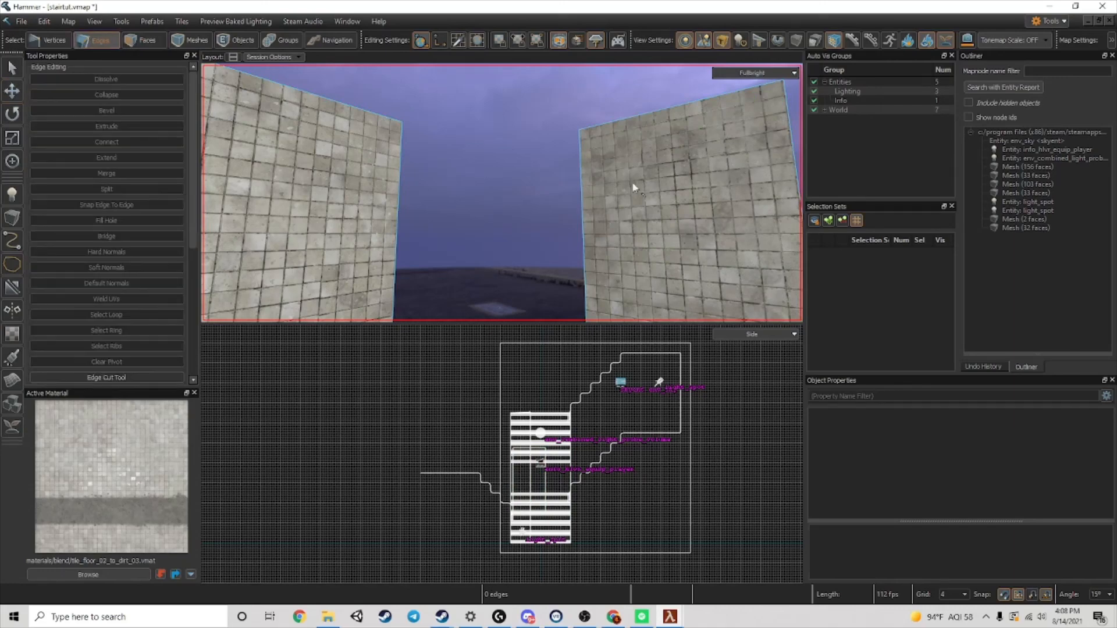
left_click(579, 202)
left_click(400, 214, "ctrl")
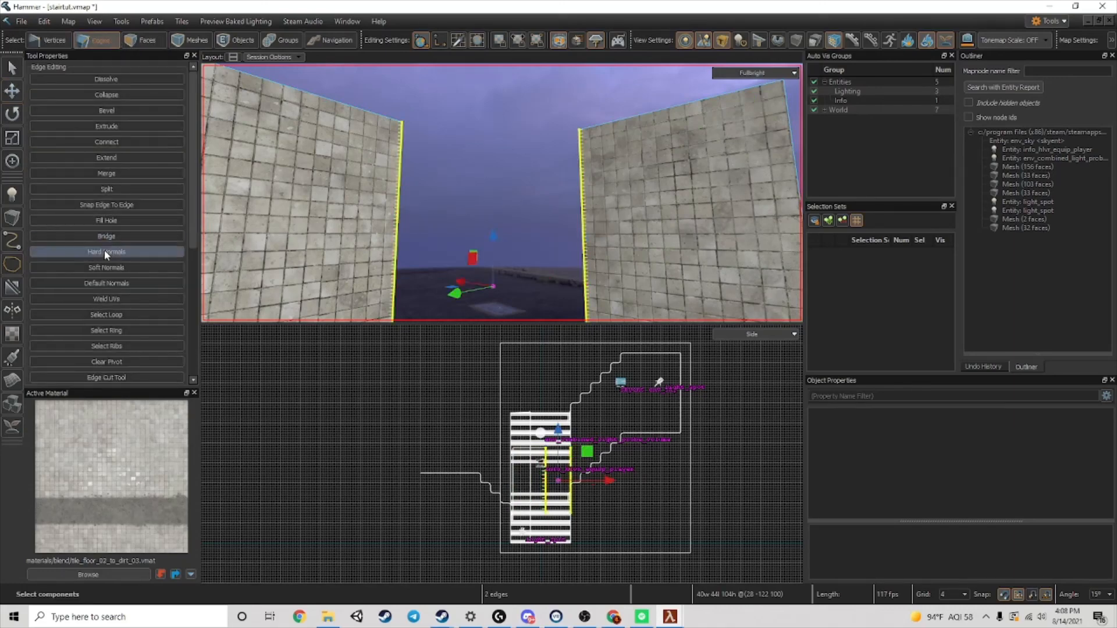
left_click(110, 237)
right_click_drag(490, 194, 505, 267)
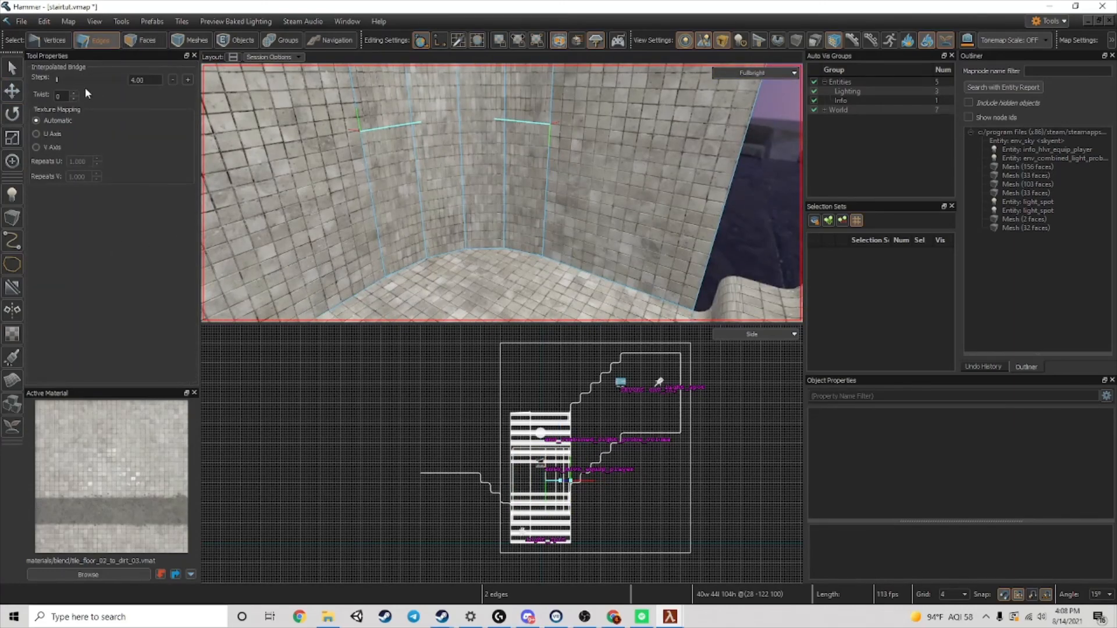
left_click(188, 79)
left_click(188, 79)
left_click(188, 79)
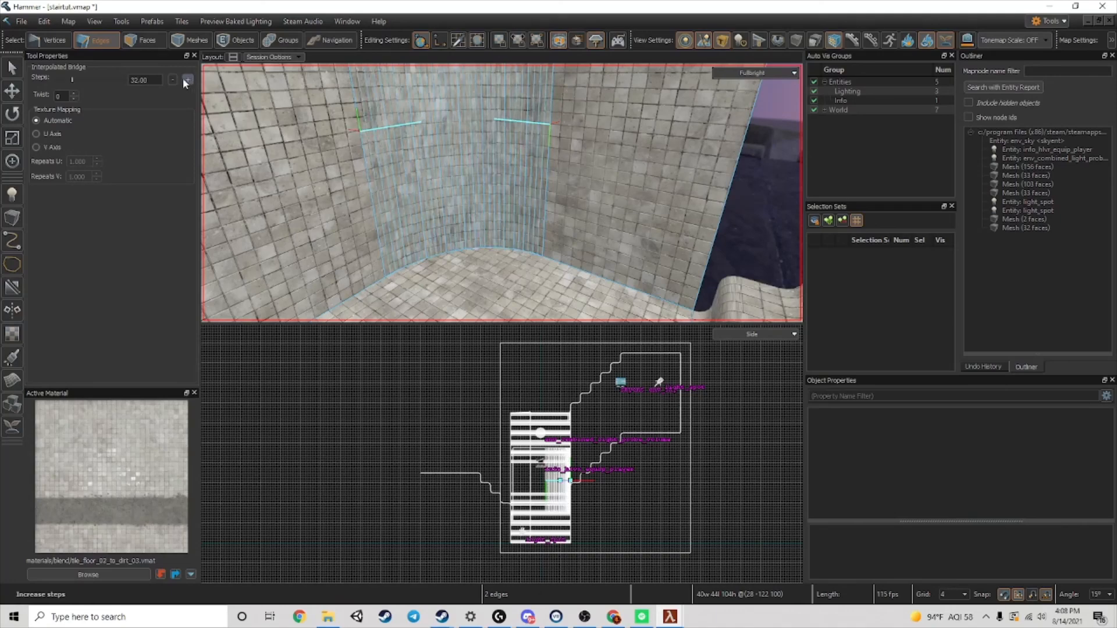
key("Return")
left_click(755, 220)
- Align the tile texture on the 16 faces of the curved wall corner
right_click_drag(373, 186, 306, 86)
left_click(143, 40)
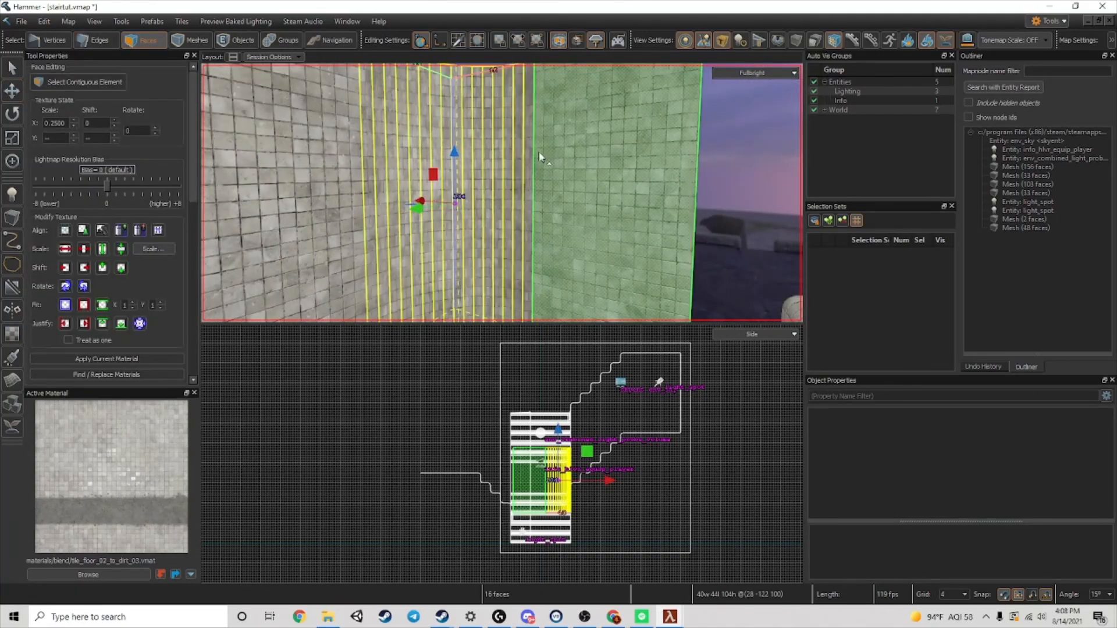
left_click(66, 231)
left_click(758, 178)
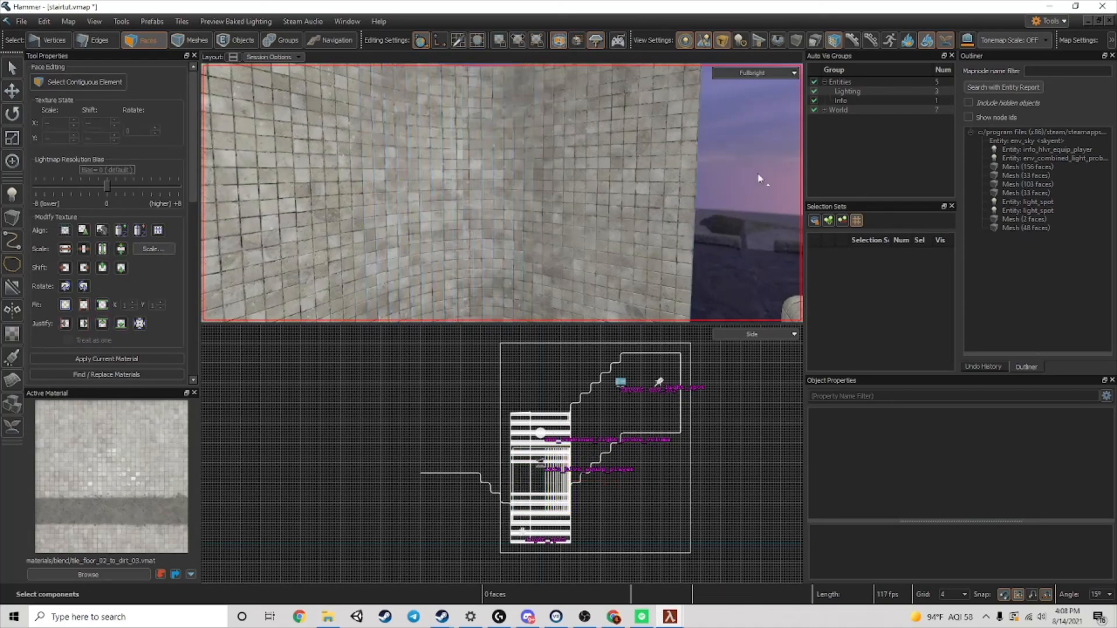
- Delete the two narrow faces in the inner corner between the landing's riser and the step tread below
scroll(727, 184, "down", 5)
right_click_drag(708, 189, 437, 192)
left_click(389, 202)
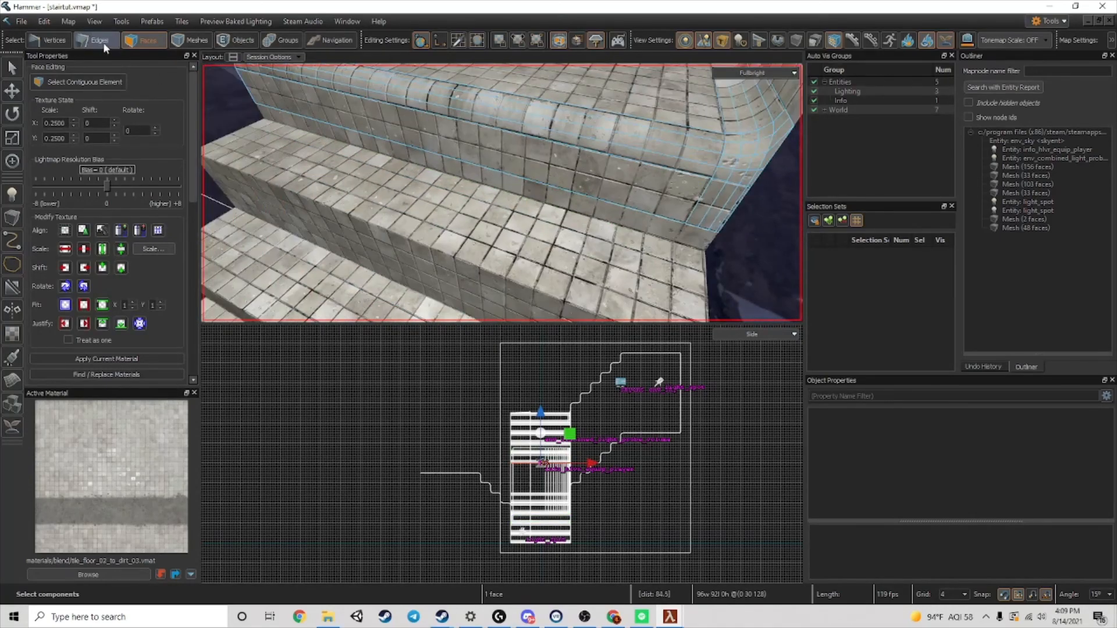
left_click(103, 42)
left_click(449, 176)
key("Delete")
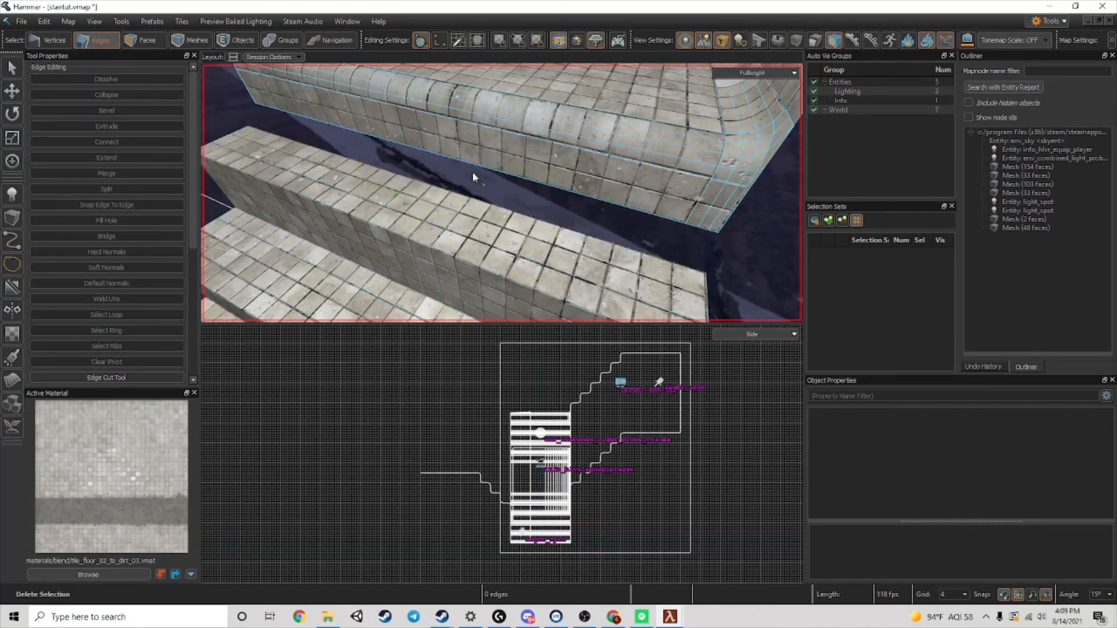
left_click(474, 167)
left_click(460, 201, "shift")
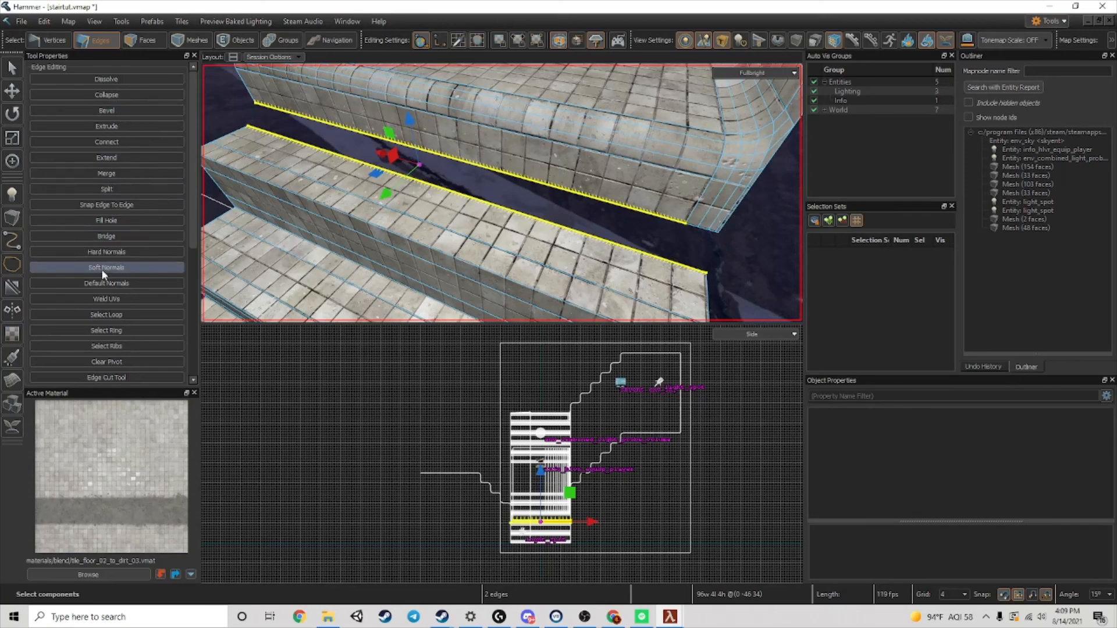
left_click(116, 236)
right_click_drag(644, 243, 507, 175)
key("Escape")
- Cut a horizontal edge across the riser below the rounded landing edge, through the four narrow corner faces and along the long face
left_click(483, 174)
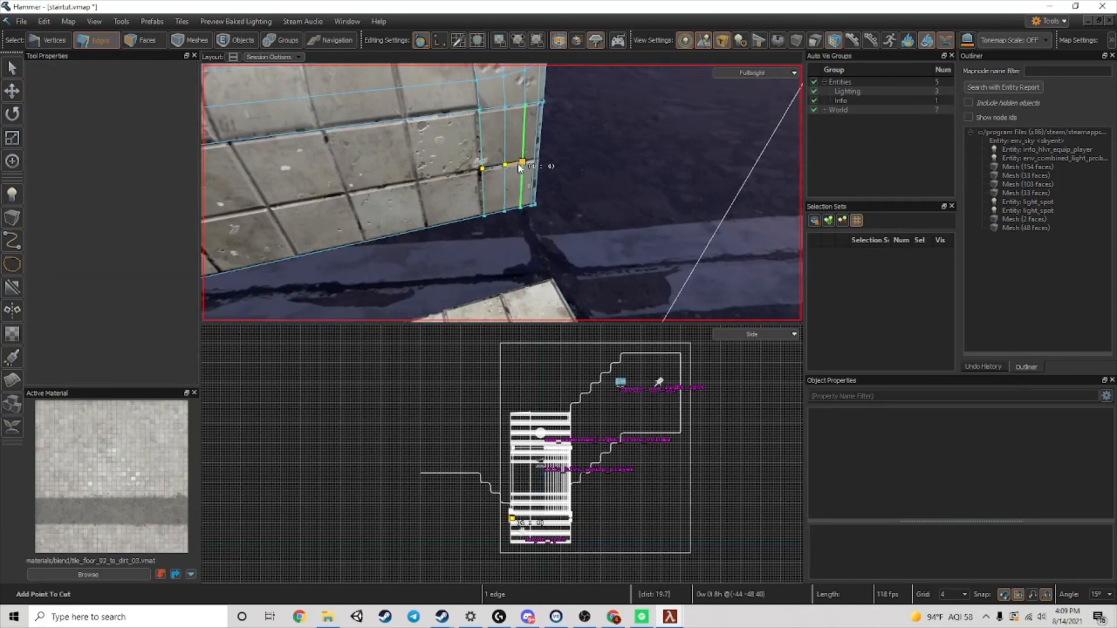
left_click(540, 162)
key("Return")
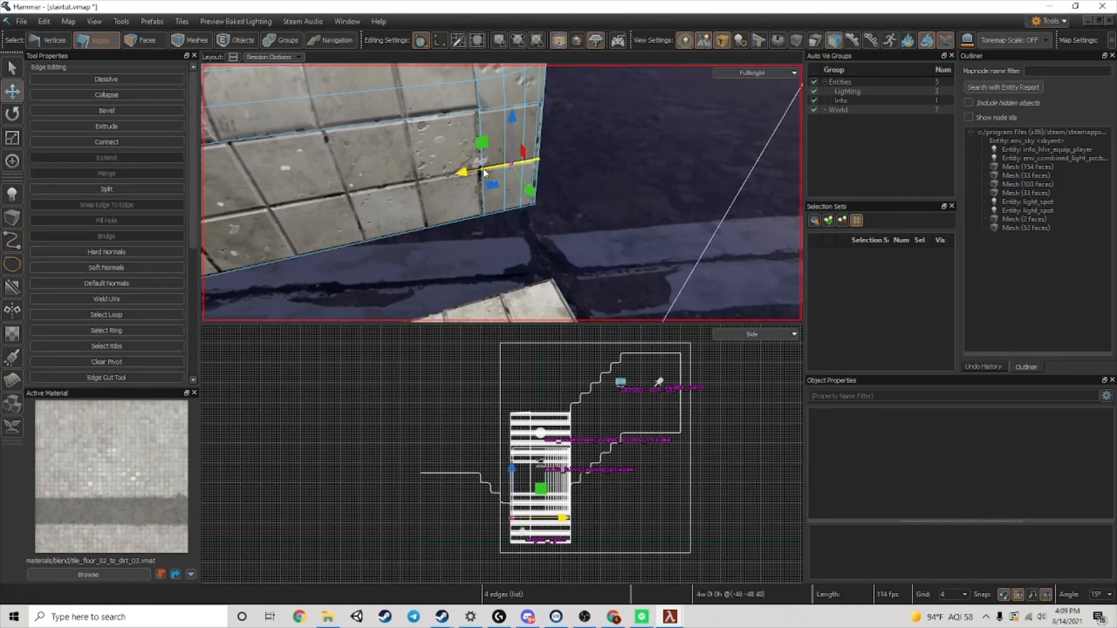
key("c")
left_click(484, 170)
right_click_drag(484, 170, 368, 212)
left_click(375, 209)
key("Return")
- Delete the four narrow faces below the horizontal cut at the riser's outer corner
right_click_drag(474, 205, 475, 206)
scroll(474, 205, "up", 2)
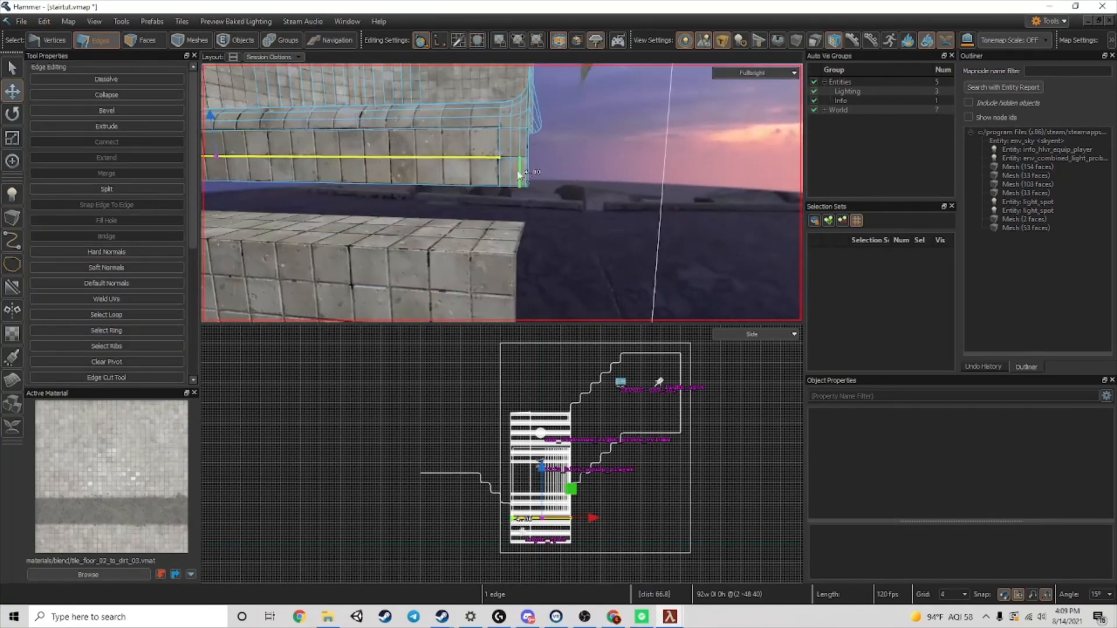
scroll(520, 177, "up", 3)
left_click(164, 43)
left_click_drag(504, 170, 550, 166)
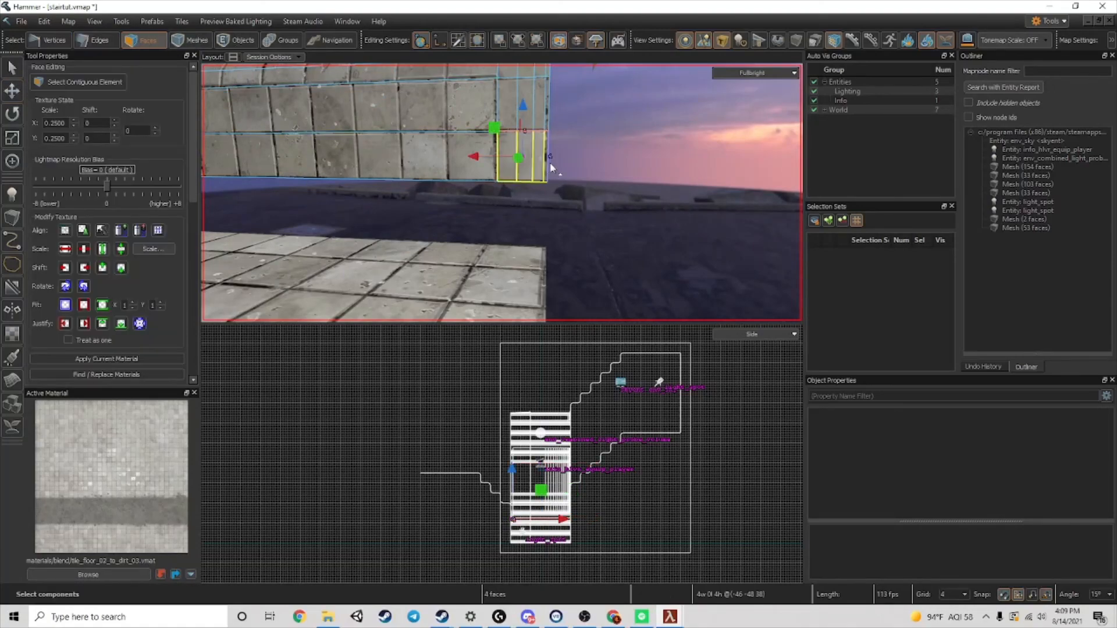
key("Delete")
- Try to move the open end edge of the riser's lower strip 4 units out to the corner
key("2")
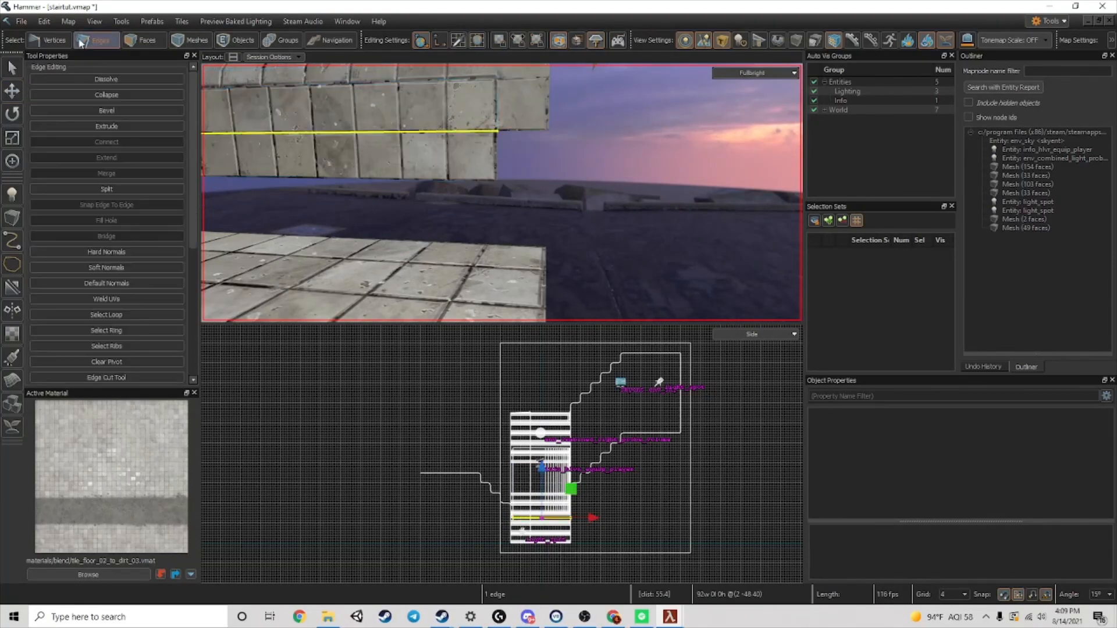
left_click(499, 164)
left_click_drag(490, 156, 537, 157)
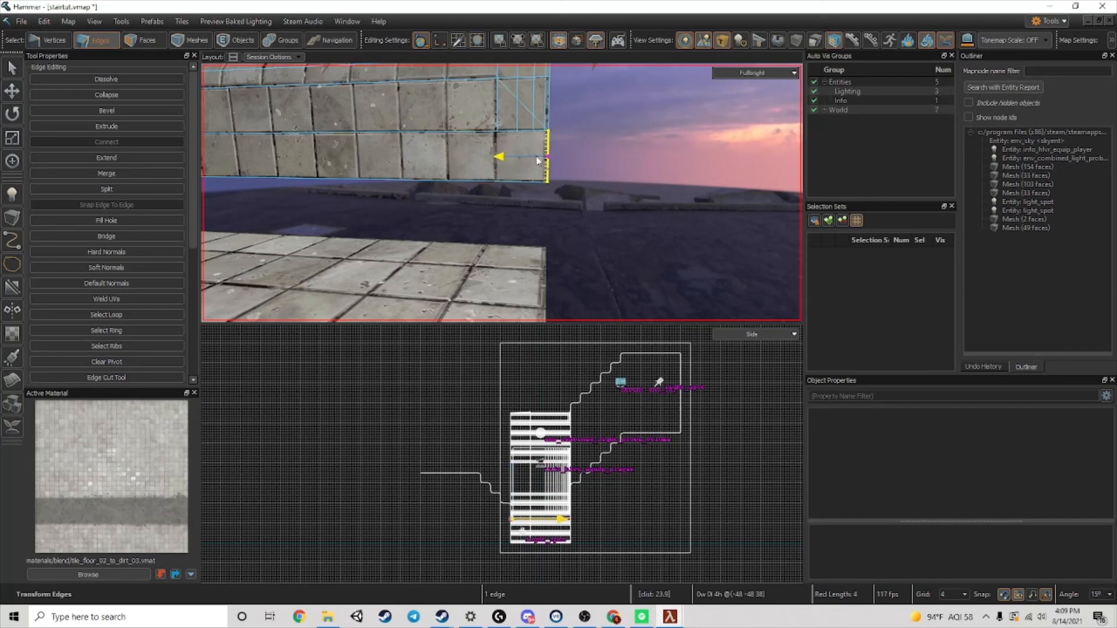
key("ctrl+z")
- Separate the riser's lower strip into its own mesh and move its end edge 4 units out, flush with the corner
key("3")
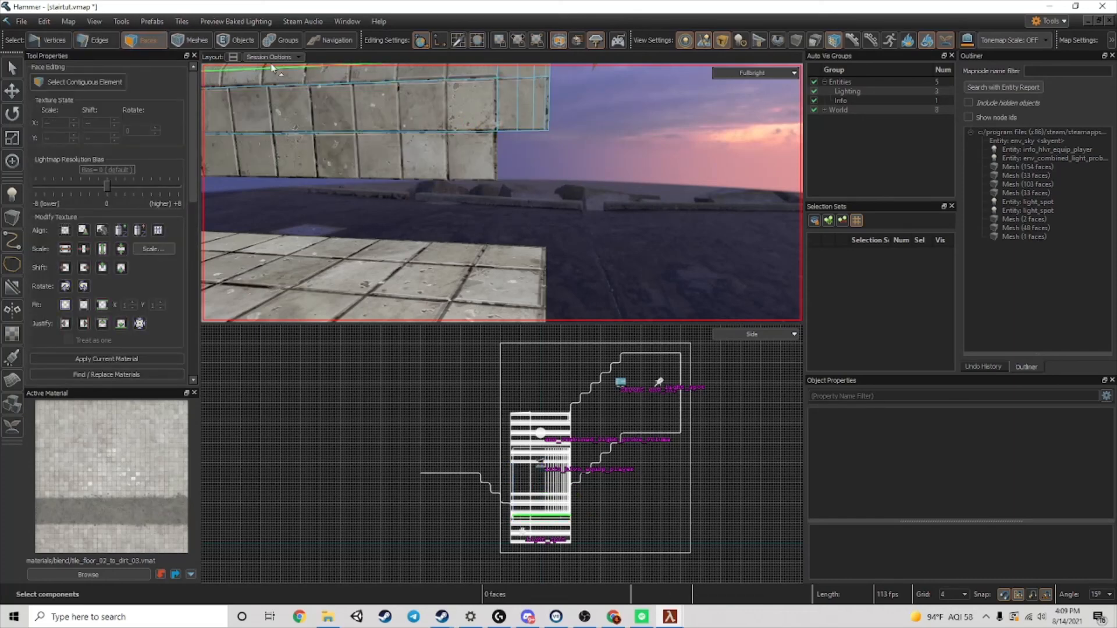
key("2")
left_click(501, 166)
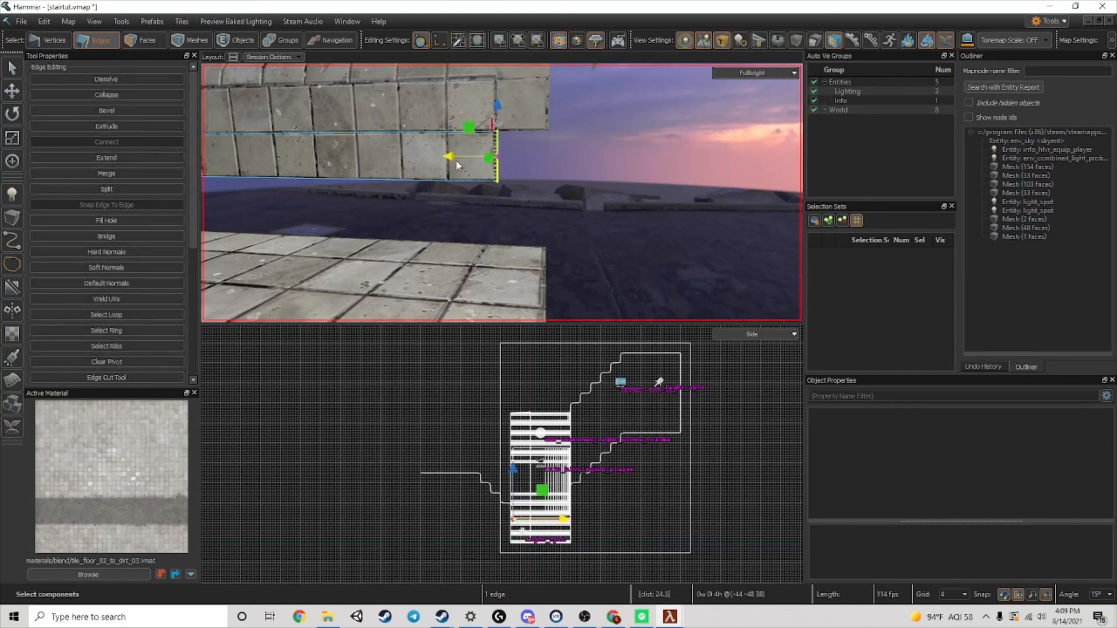
left_click_drag(455, 160, 525, 161)
- Bridge the lower strip's bottom edge to the back edge of the step tread with an interpolated curve of 4 steps
left_click(376, 174)
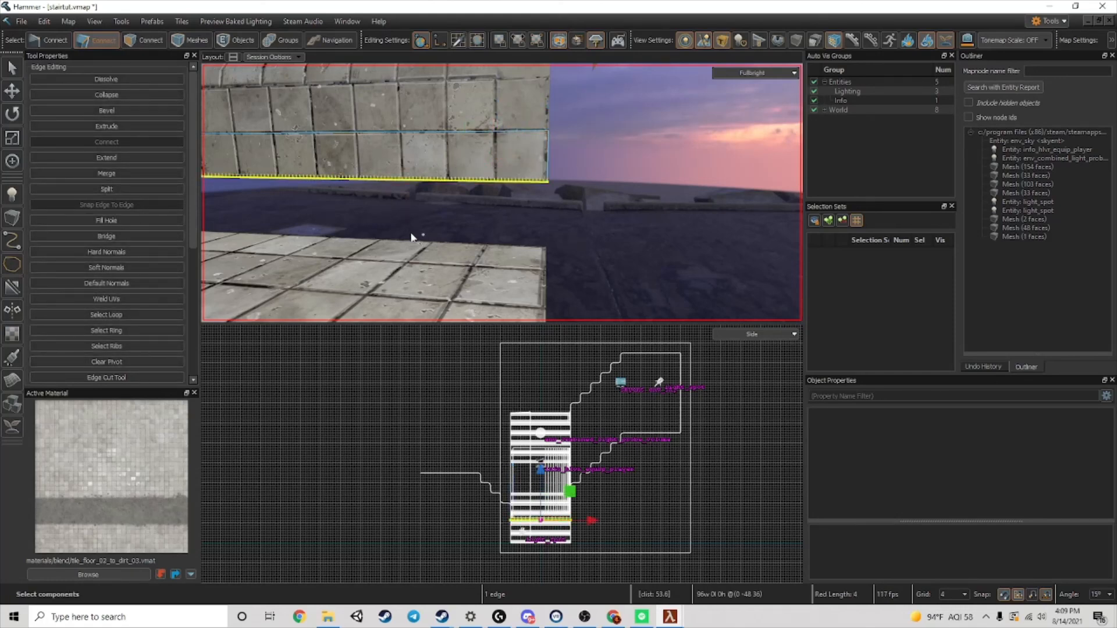
left_click(374, 234, "ctrl")
left_click(124, 237)
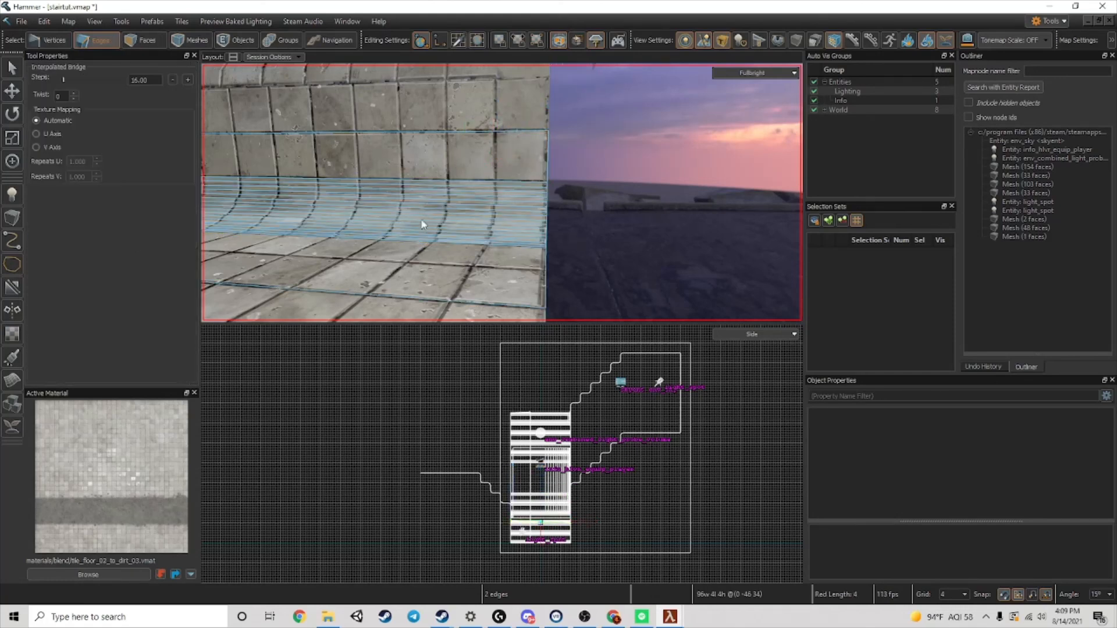
left_click(170, 80)
left_click(170, 79)
left_click(170, 80)
left_click(190, 79)
key("Return")
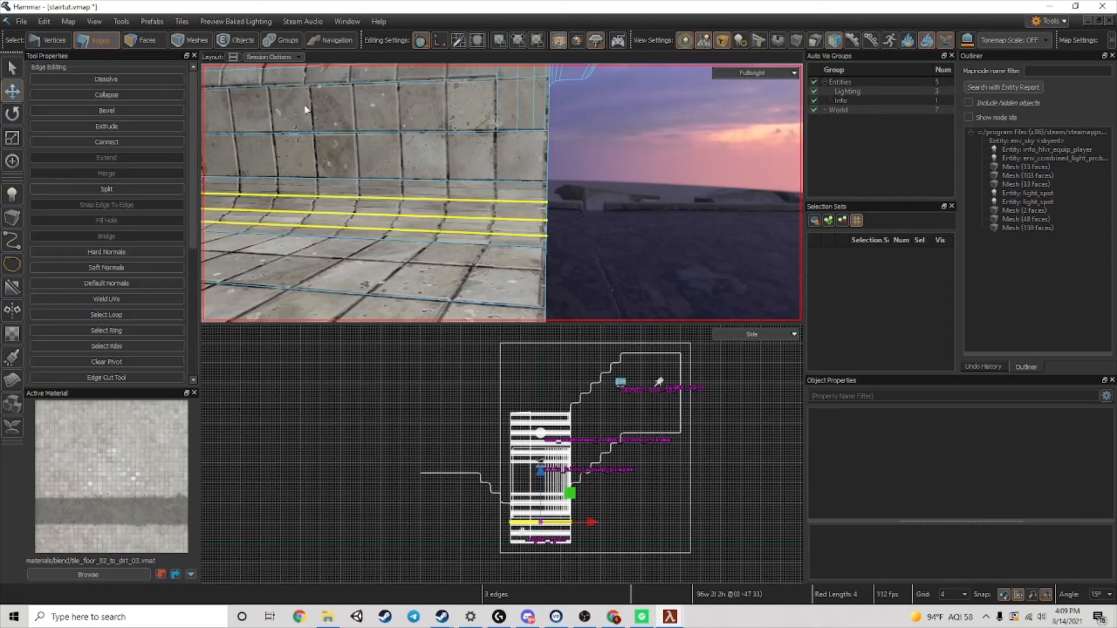
- Align the tile texture on the four faces of the curve between the riser and the tread
right_click_drag(307, 107, 250, 125)
left_click(158, 42)
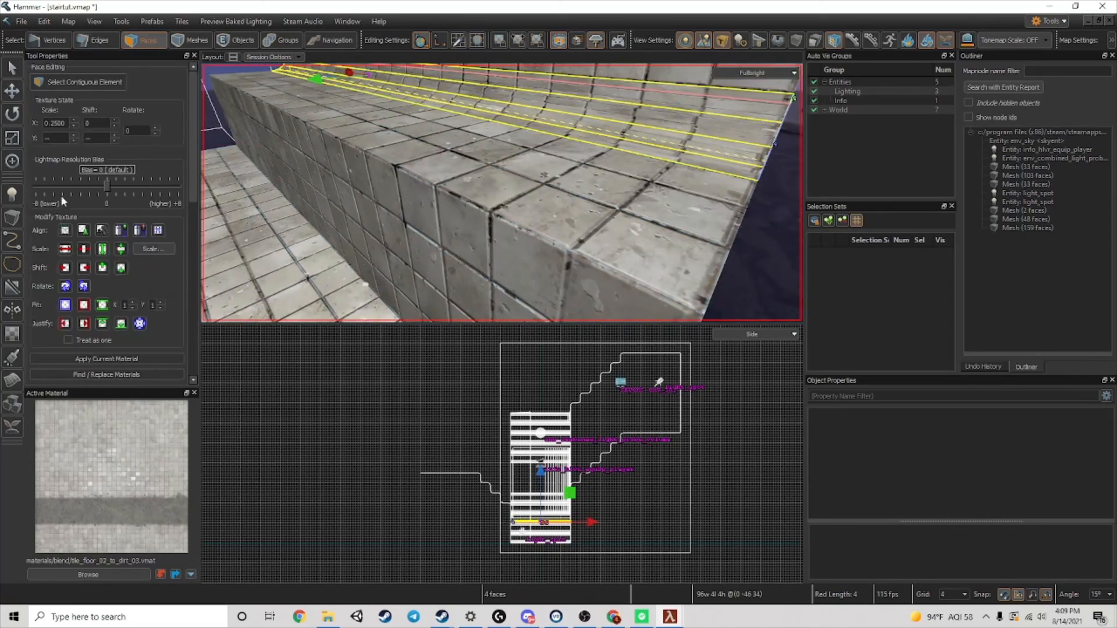
left_click(65, 231)
- Examine the tile alignment on the curved risers, the step ends and the rounded landing walls
left_click(402, 192)
scroll(500, 186, "down", 5)
left_click(599, 199)
key("w")
right_click_drag(599, 201, 502, 193)
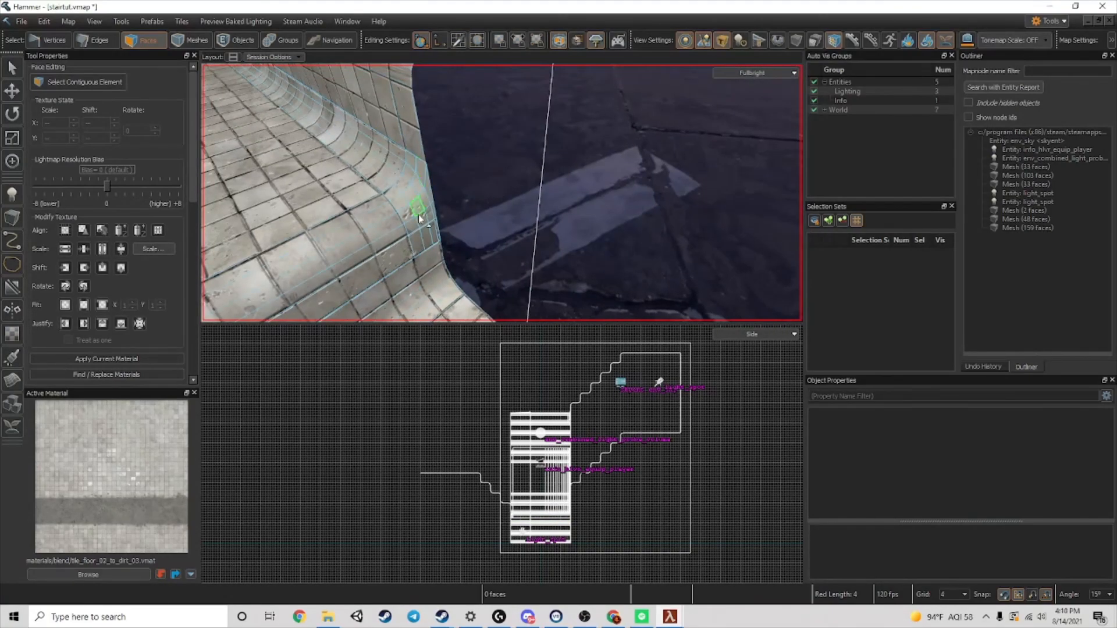
right_click_drag(415, 175, 502, 193)
right_click_drag(583, 239, 502, 192)
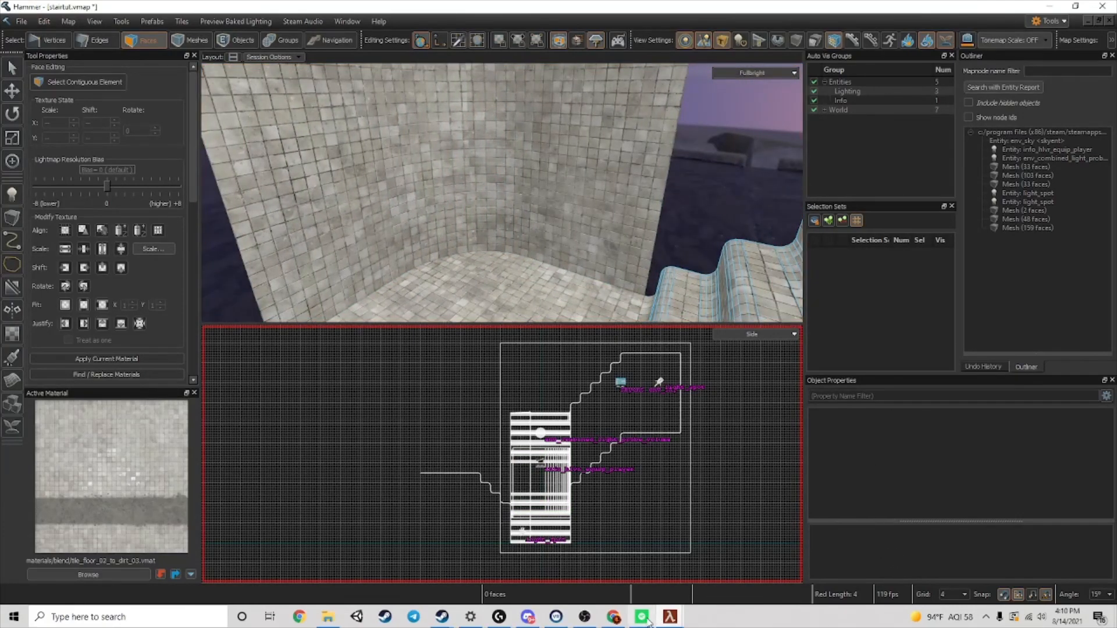
left_click(585, 617)
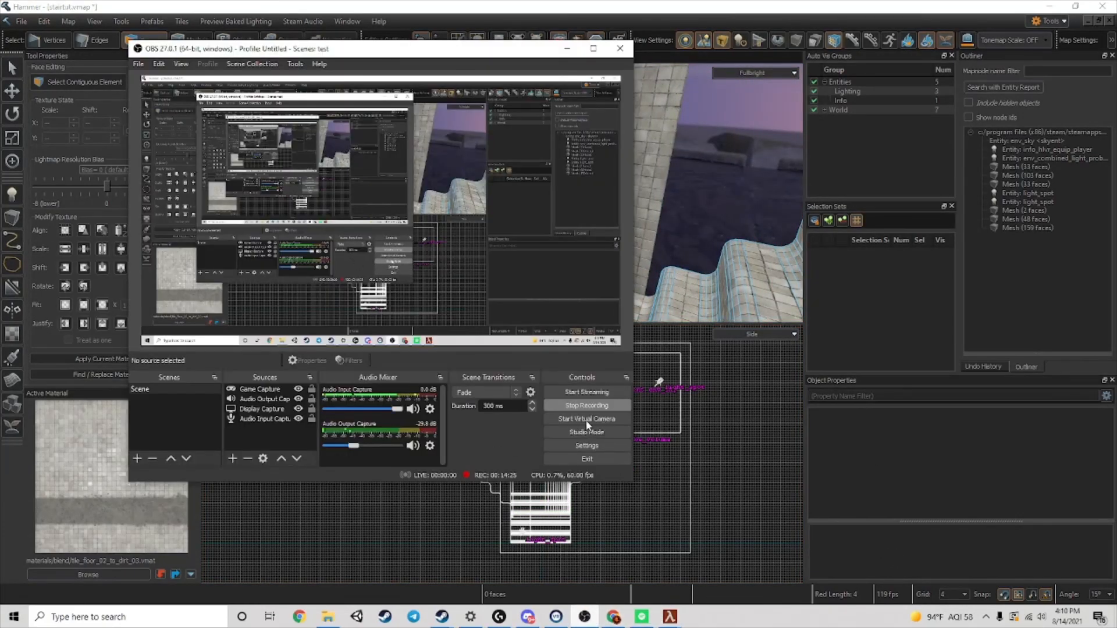